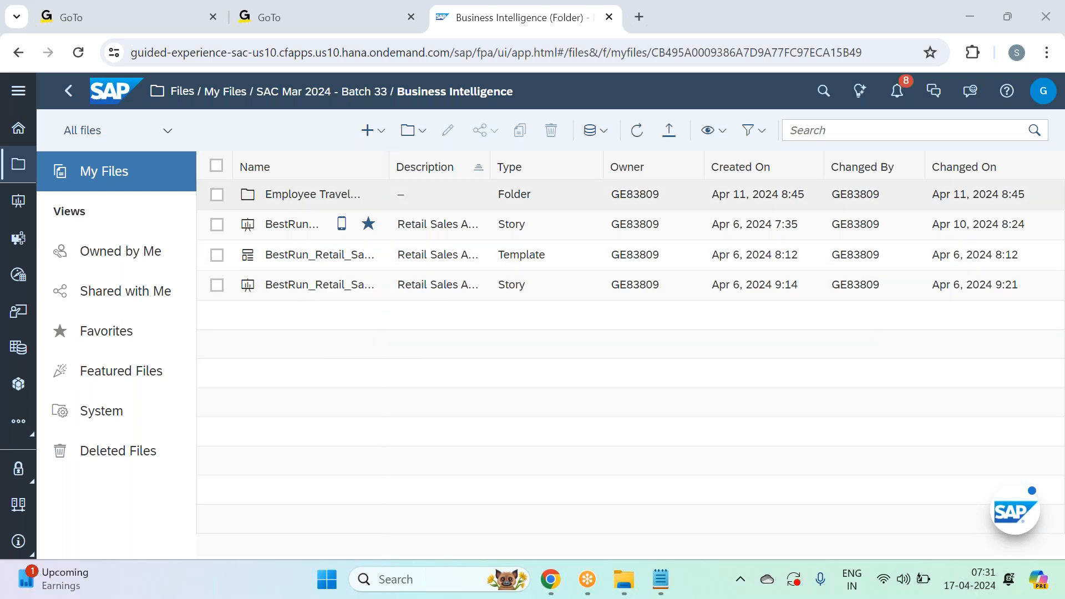
Open the Employee_Travel_Fare_Analysis story from the Employee Travel Analysis folder for editing and go to its Fare Analysis page
click(296, 195)
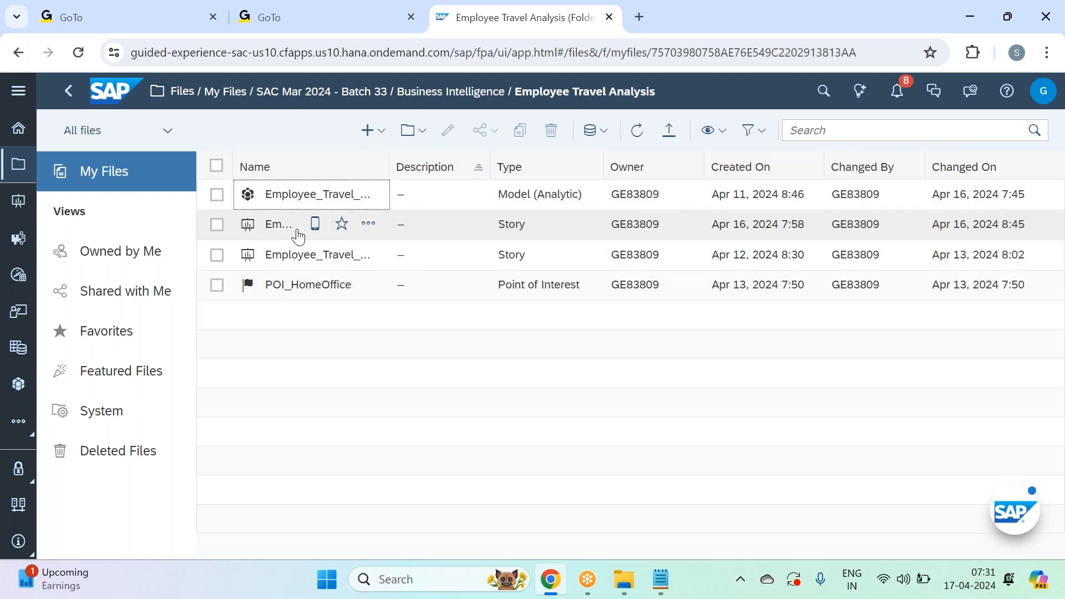
click(296, 232)
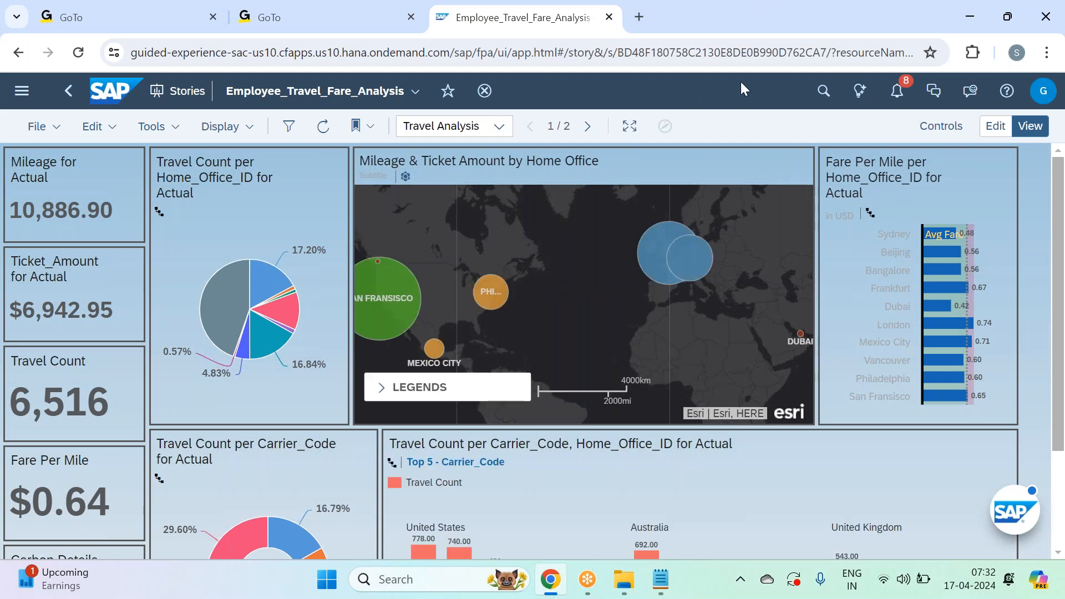
click(996, 127)
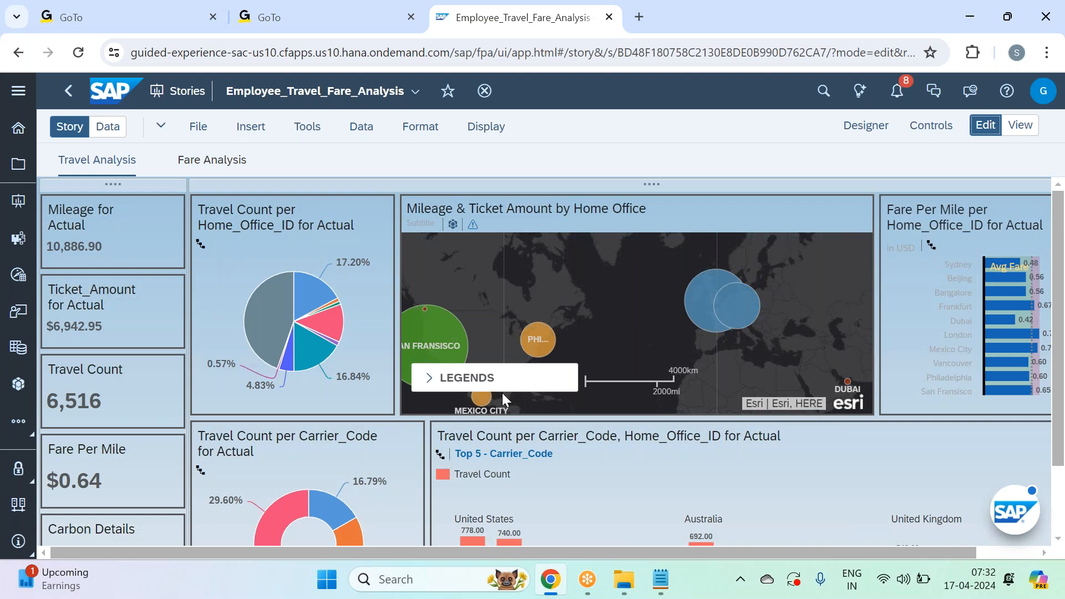
scroll(502, 393, down, 2)
click(197, 162)
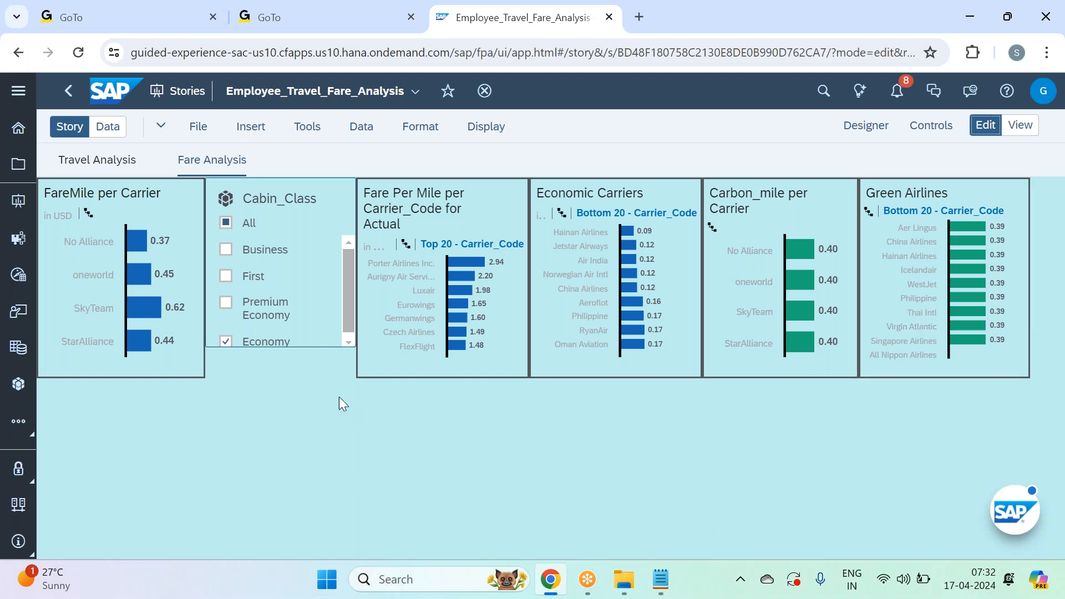
Retitle the Fare Per Mile per Carrier_Code chart as "Expensive Carriers" and save the story
click(412, 223)
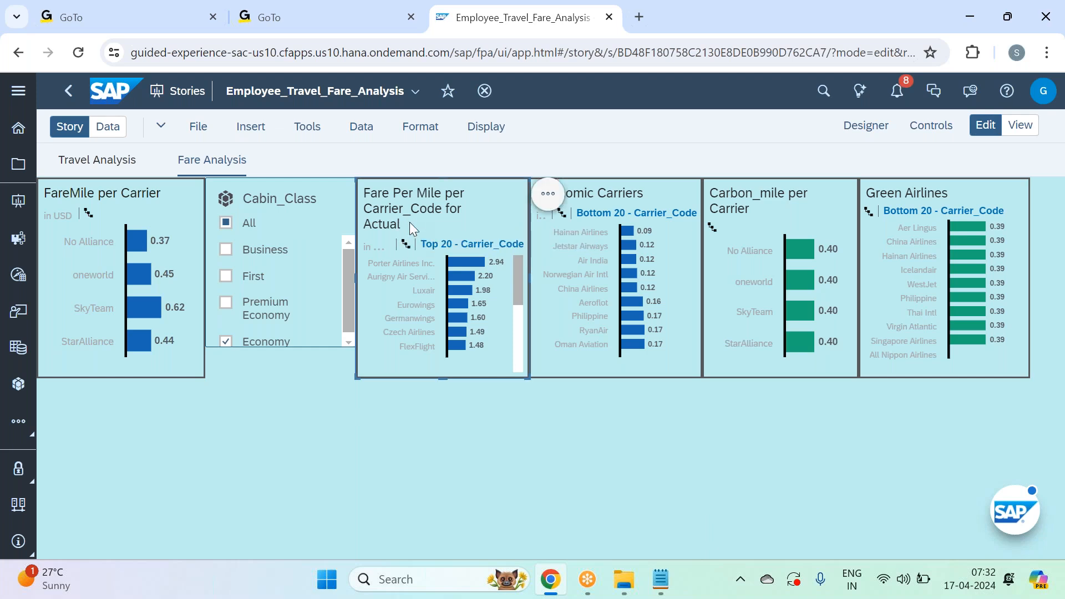
double_click(409, 222)
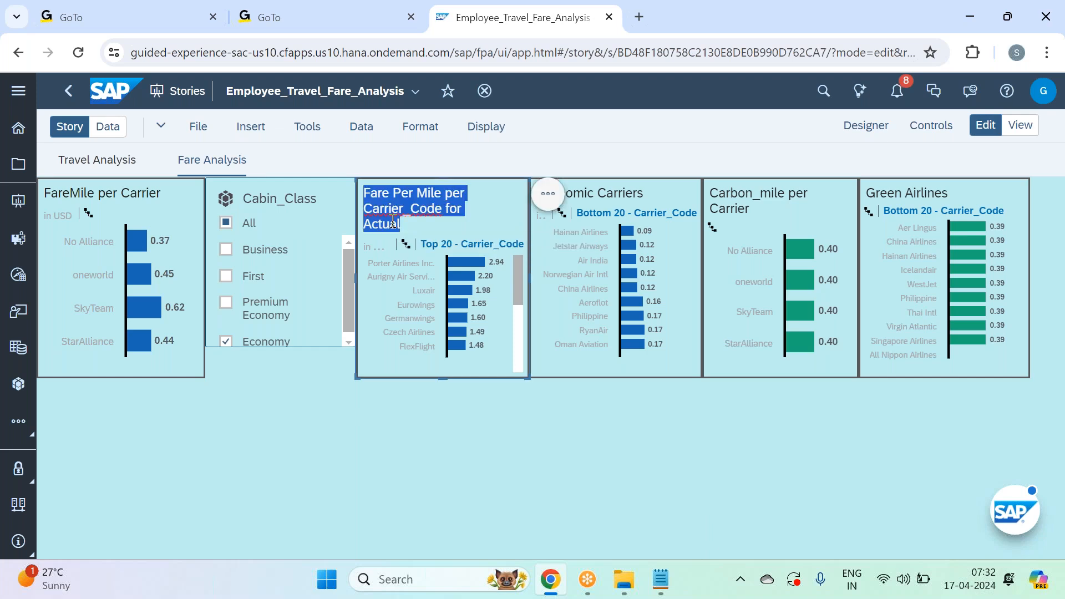
text(Expe)
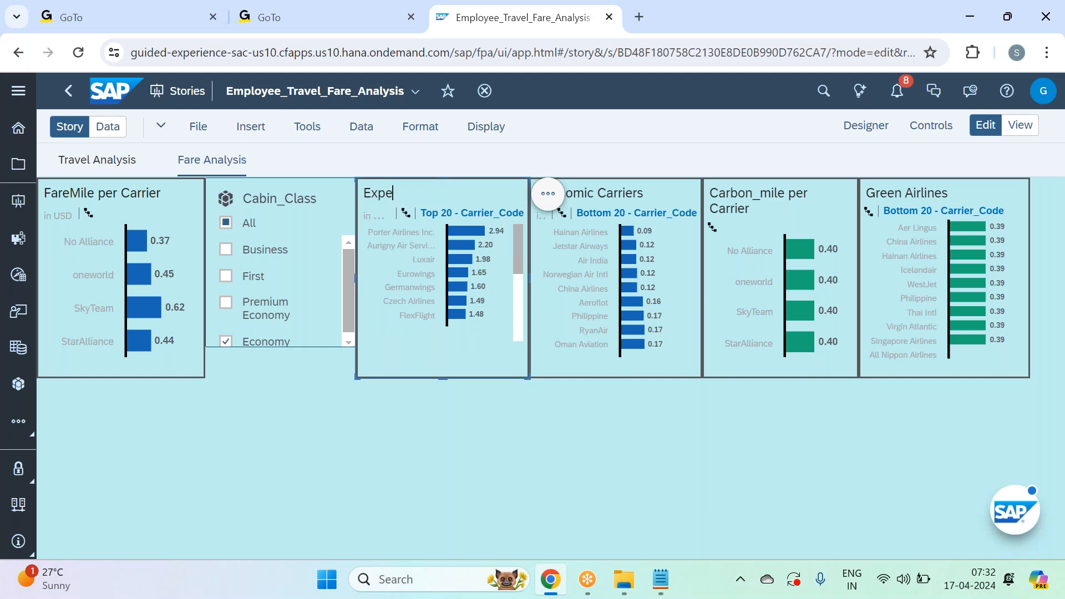
text(nsive Carriers)
click(604, 417)
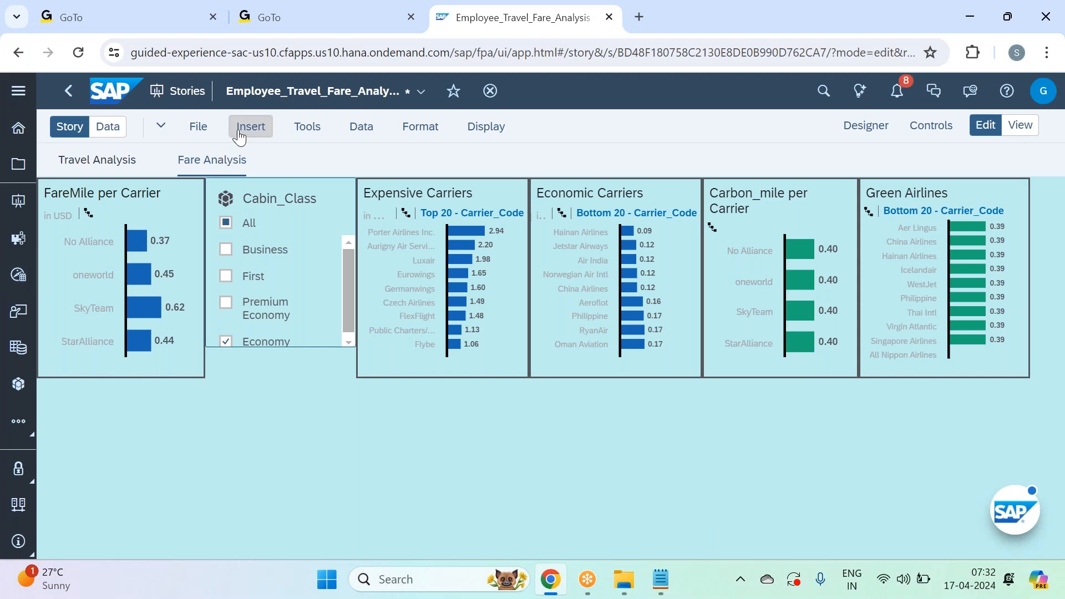
click(197, 130)
mouse_move(233, 177)
click(363, 175)
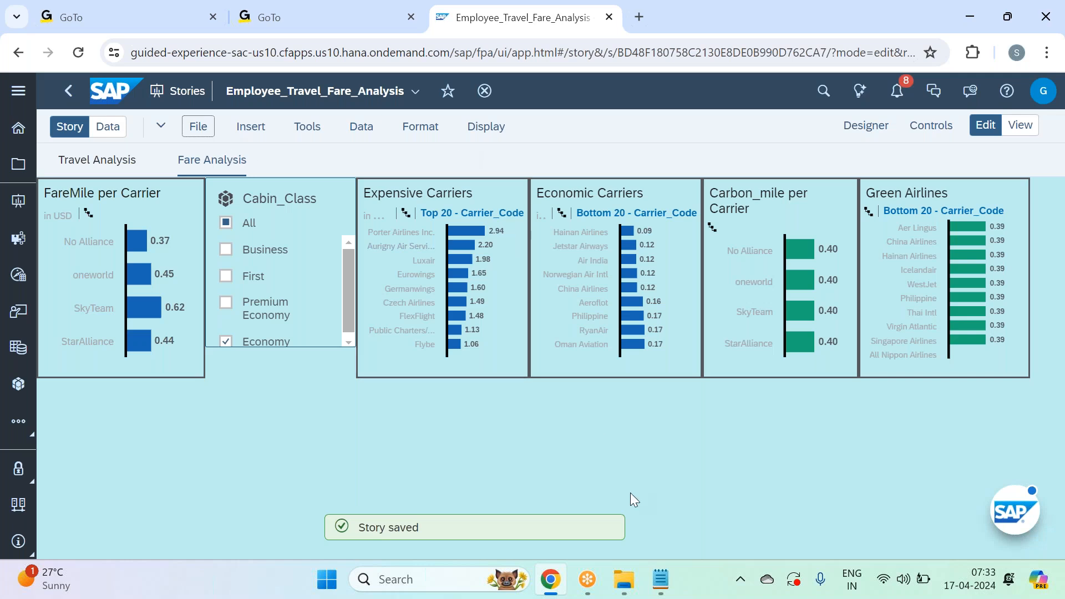
Switch to the Notepad notes, review the Widget 11 Weekday vs Weekend Travel specification, and return to the story in the browser
click(656, 580)
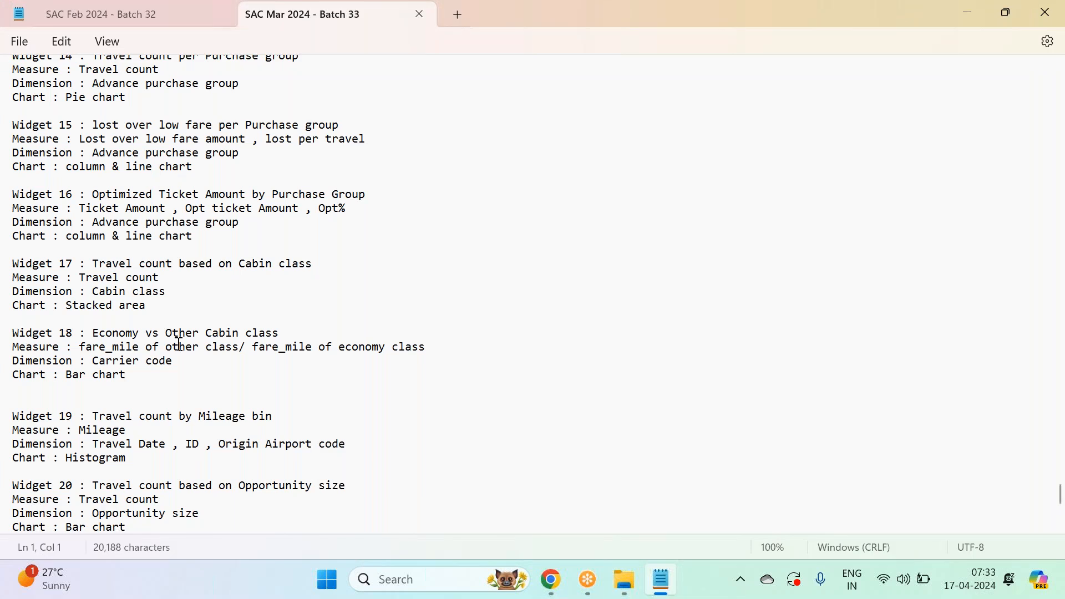
scroll(177, 343, up, 5)
scroll(177, 343, up, 5)
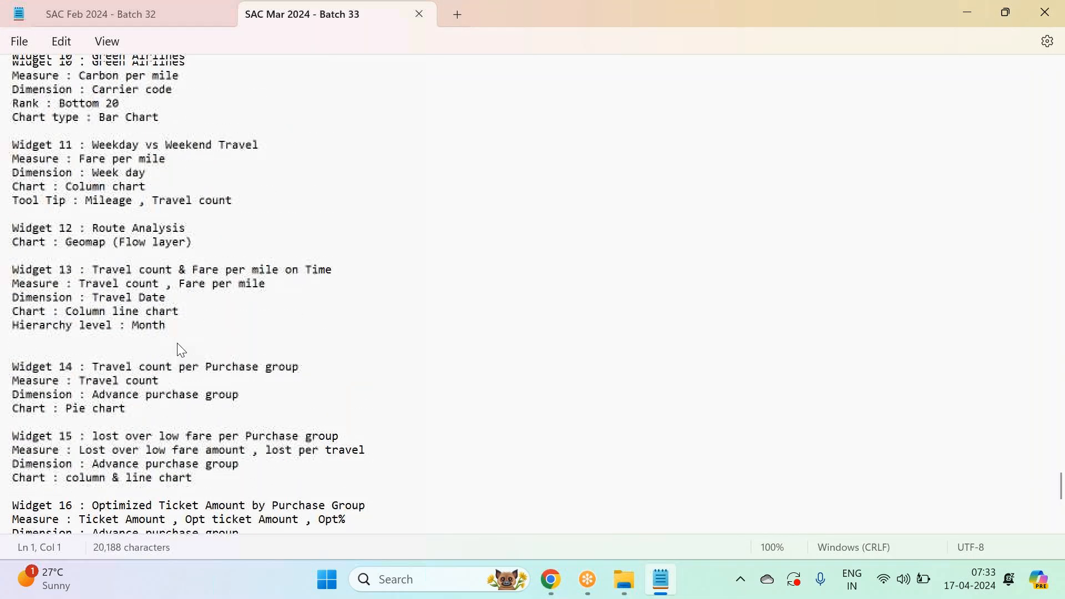
drag(92, 194, 289, 250)
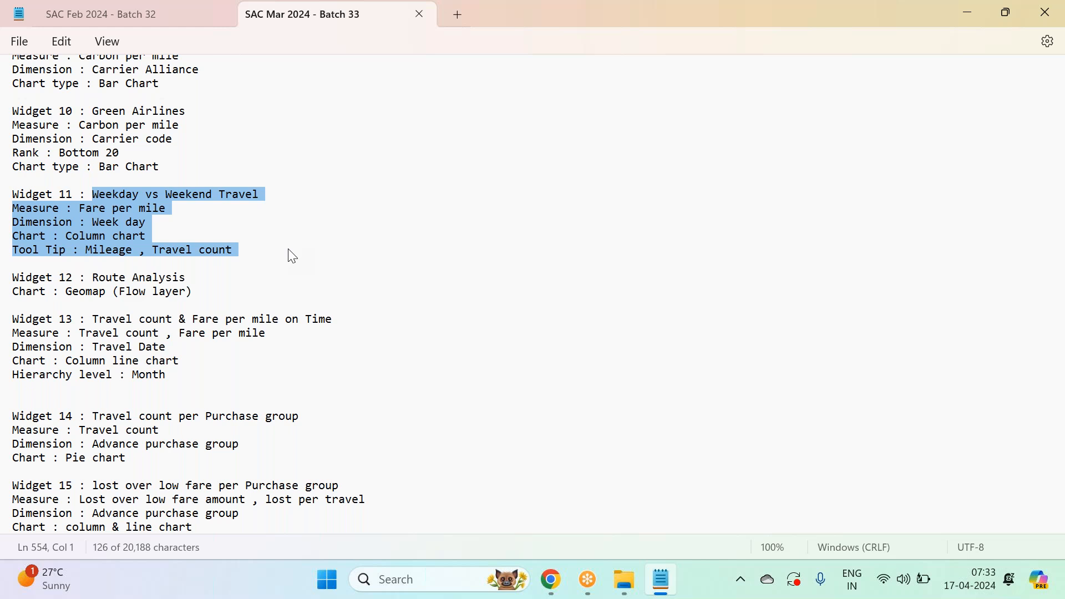
click(556, 584)
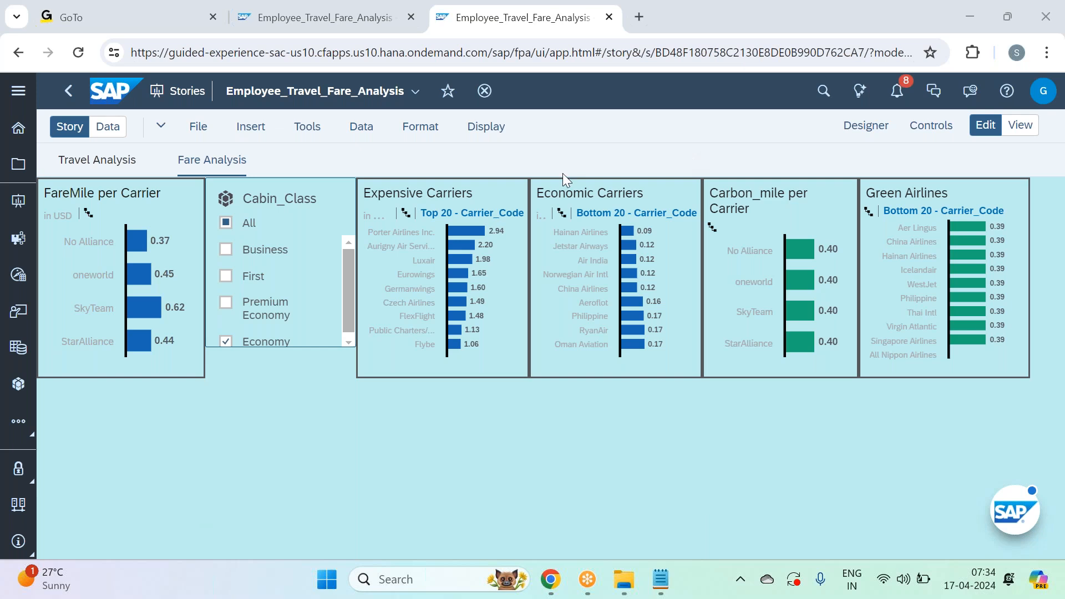
Insert a new chart below FareMile per Carrier and shrink it to about the width of that chart
click(251, 126)
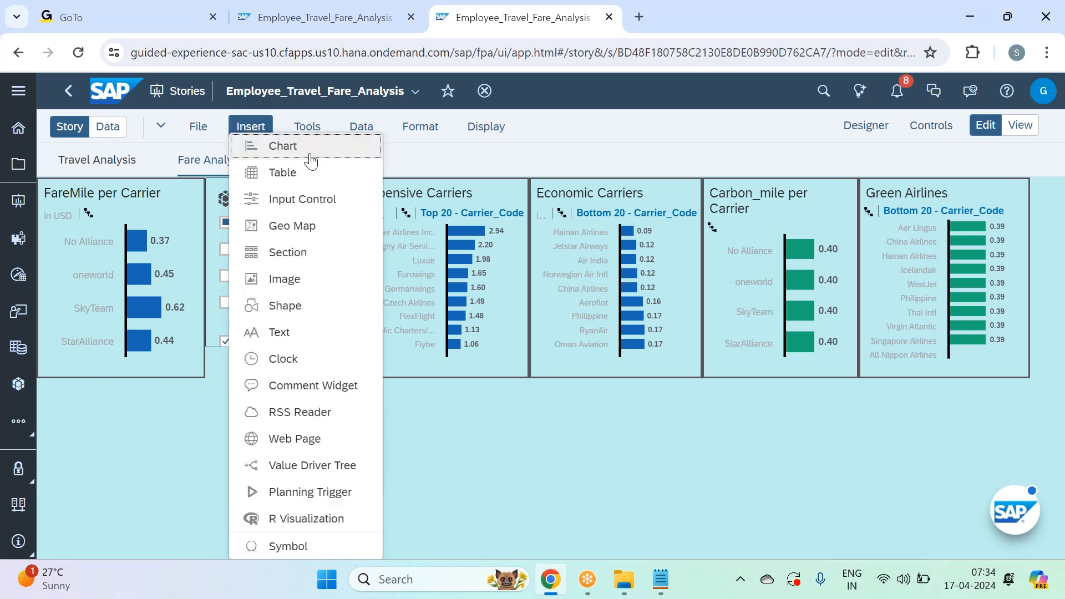
click(312, 152)
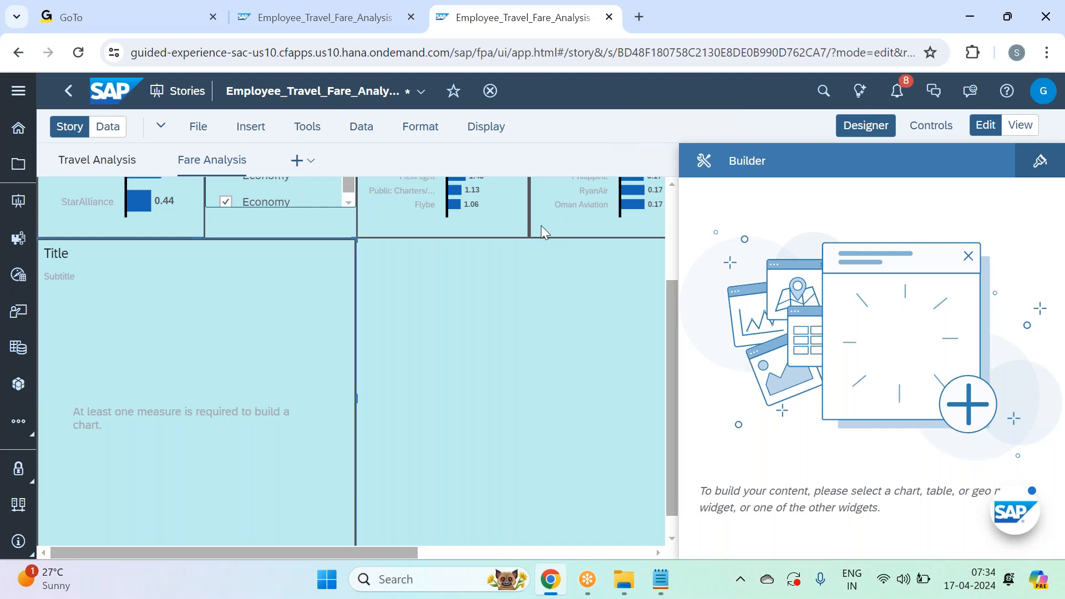
scroll(355, 417, down, 1)
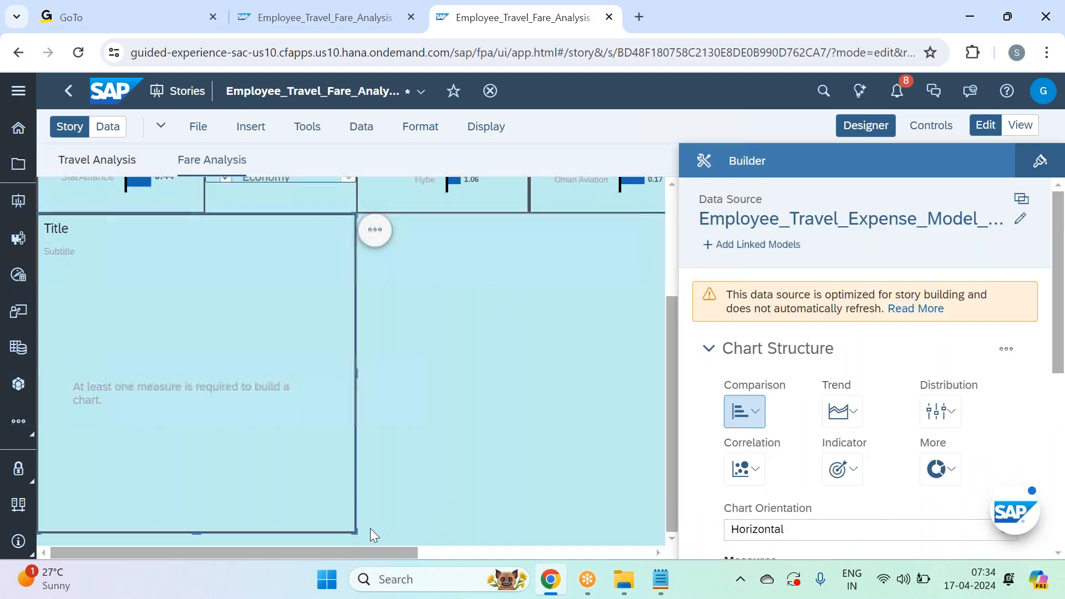
drag(356, 532, 201, 403)
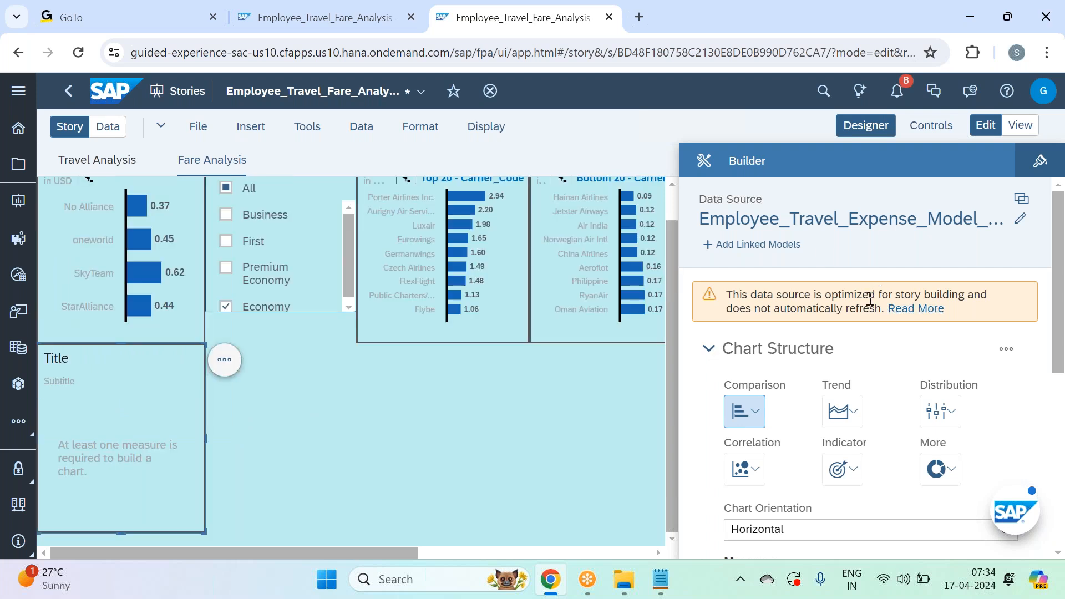
Add Fare Per Mile as the measure of the new empty chart
click(871, 126)
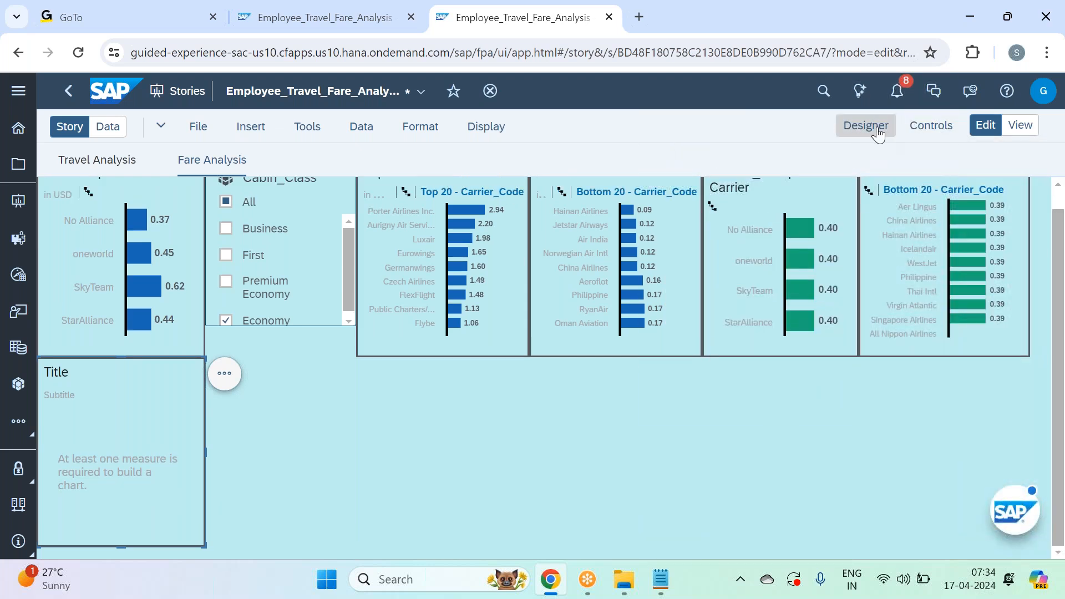
click(877, 132)
scroll(781, 289, down, 3)
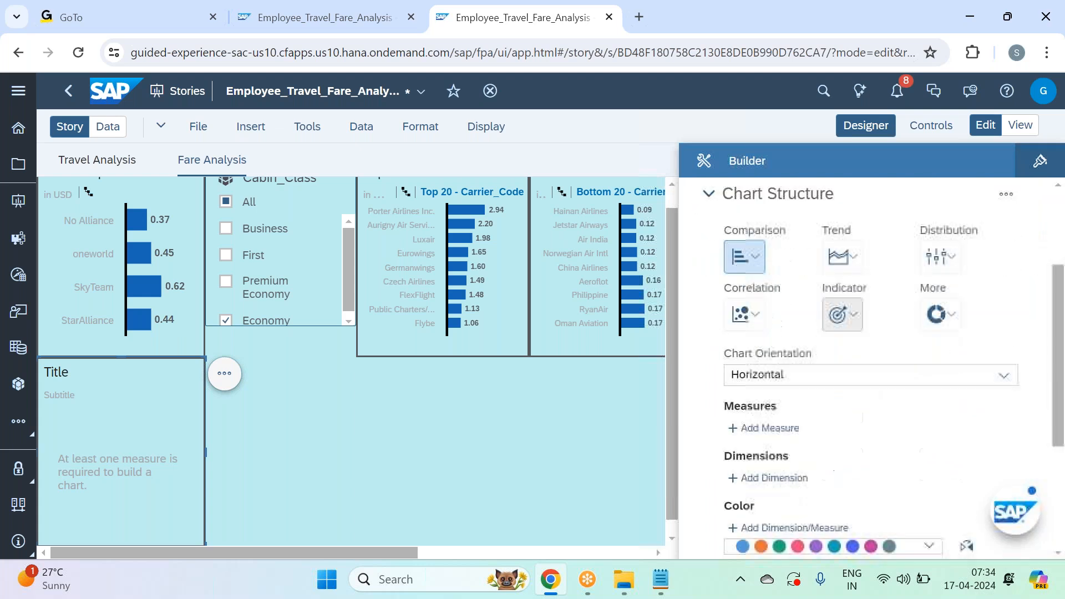
click(784, 417)
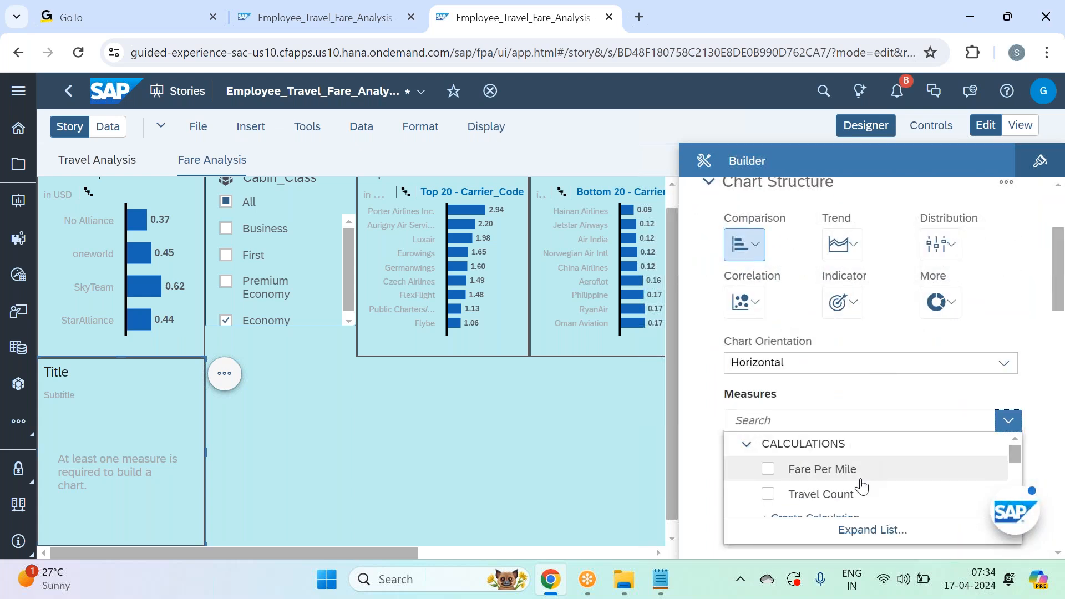
click(852, 391)
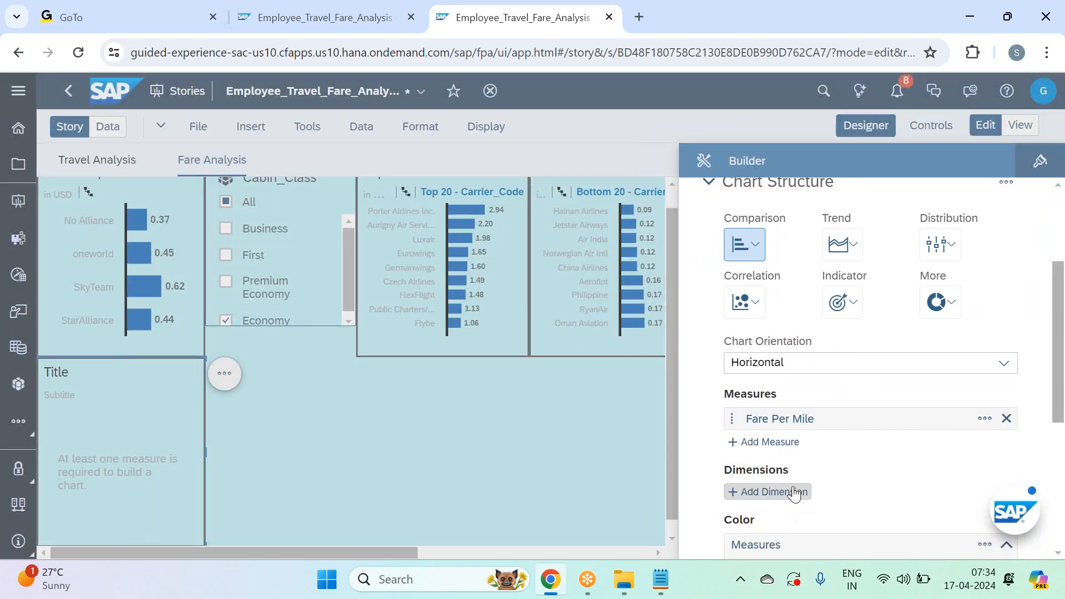
Search the dimensions for "trave" and add Travel_Day_week as the new chart's dimension
click(791, 492)
click(828, 416)
text(trave)
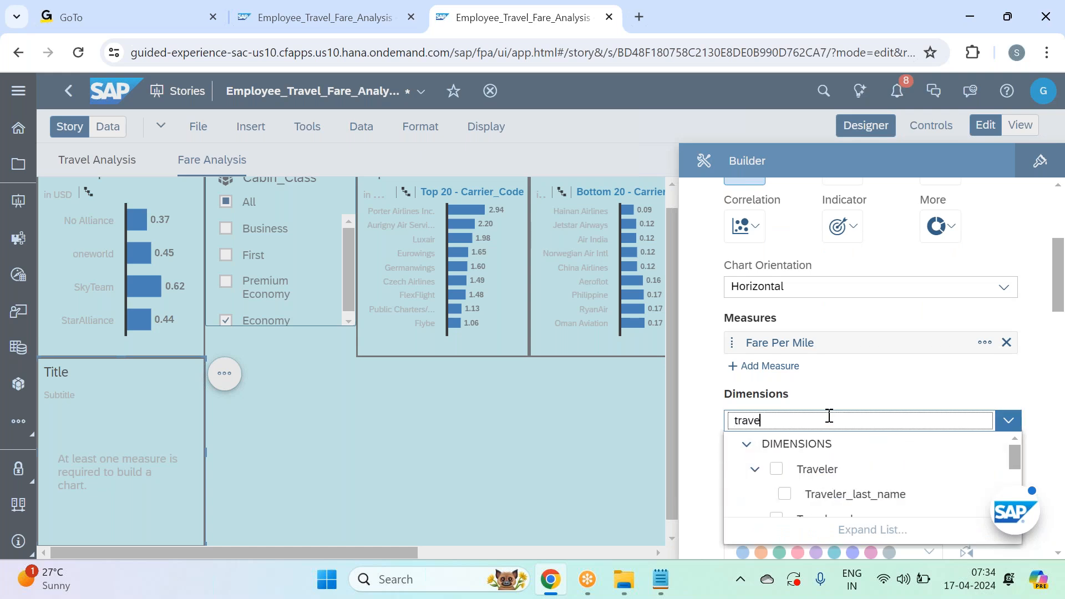
scroll(822, 474, down, 5)
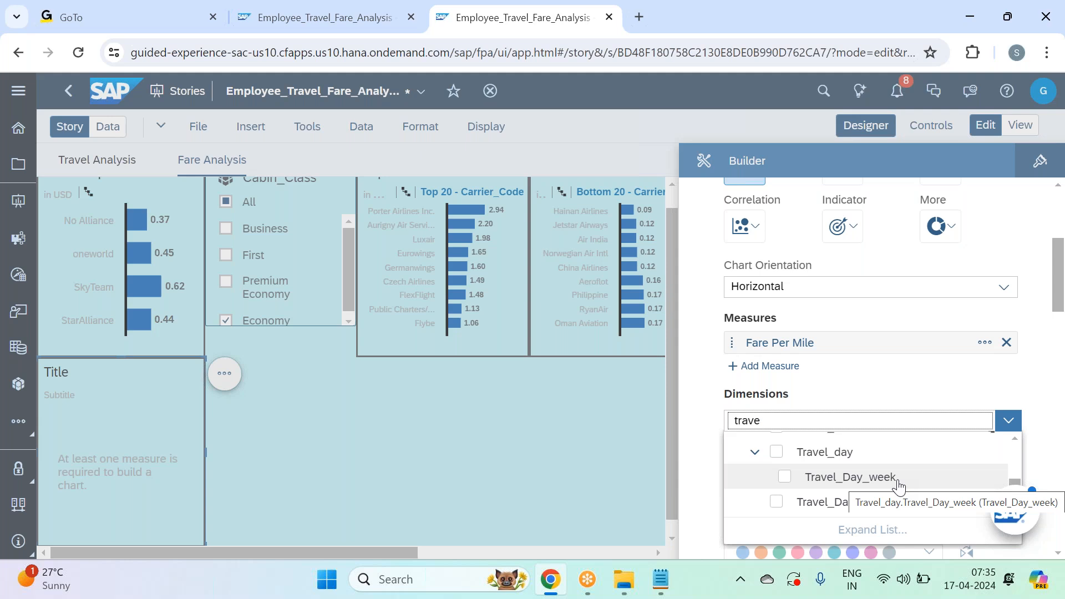
click(820, 478)
click(907, 382)
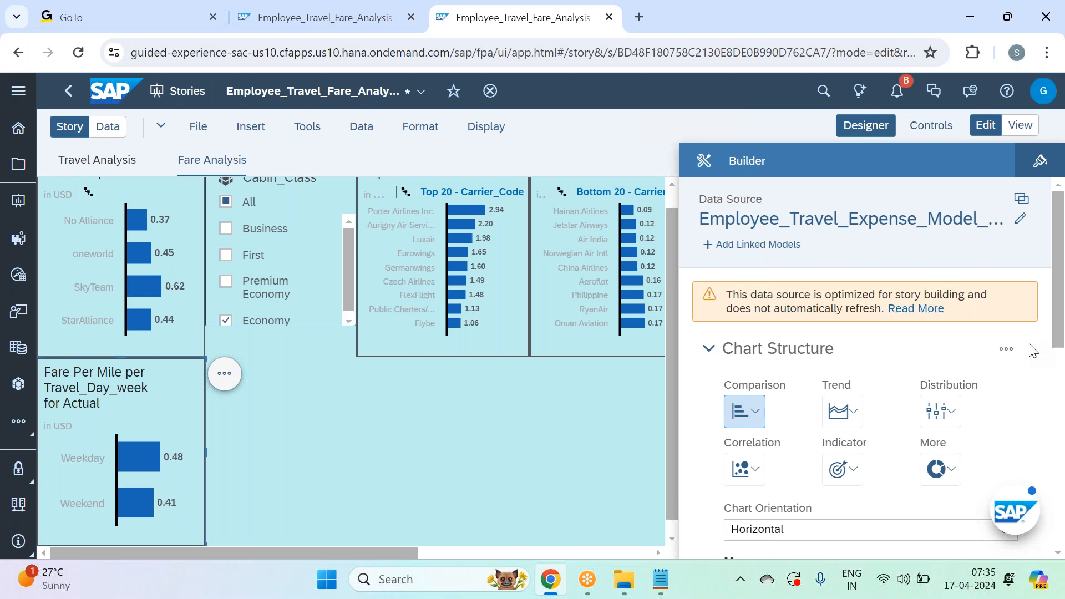
Set the orientation of the Fare Per Mile per Travel_Day_week chart to Vertical
scroll(791, 399, down, 3)
click(788, 363)
click(748, 385)
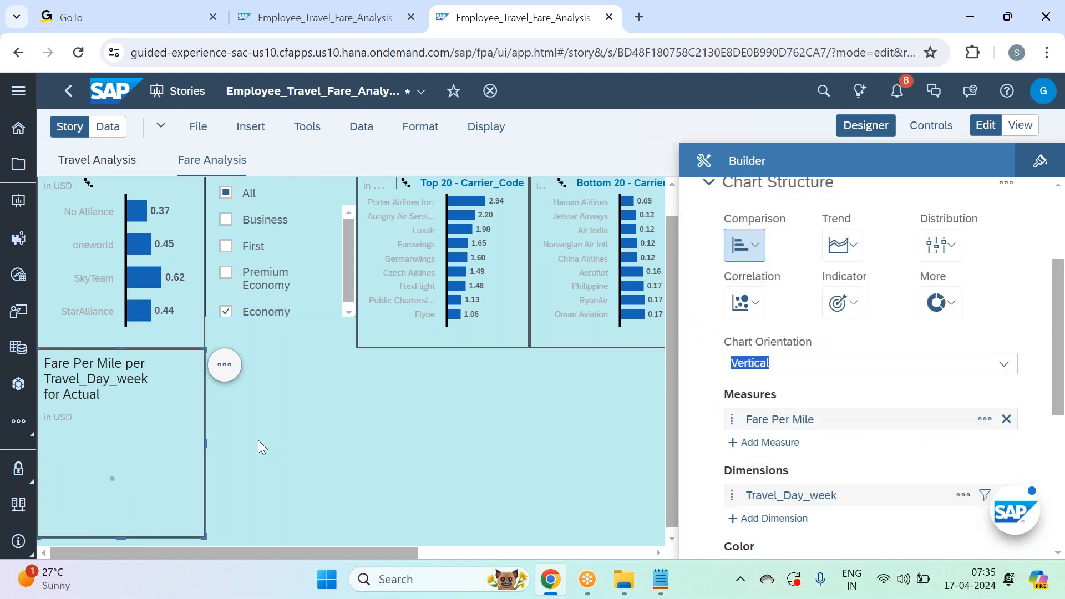
Retitle the new column chart as "Weekday vs Weekend" and widen it slightly so the title fits on one line
drag(102, 389, 44, 358)
text(Weekda)
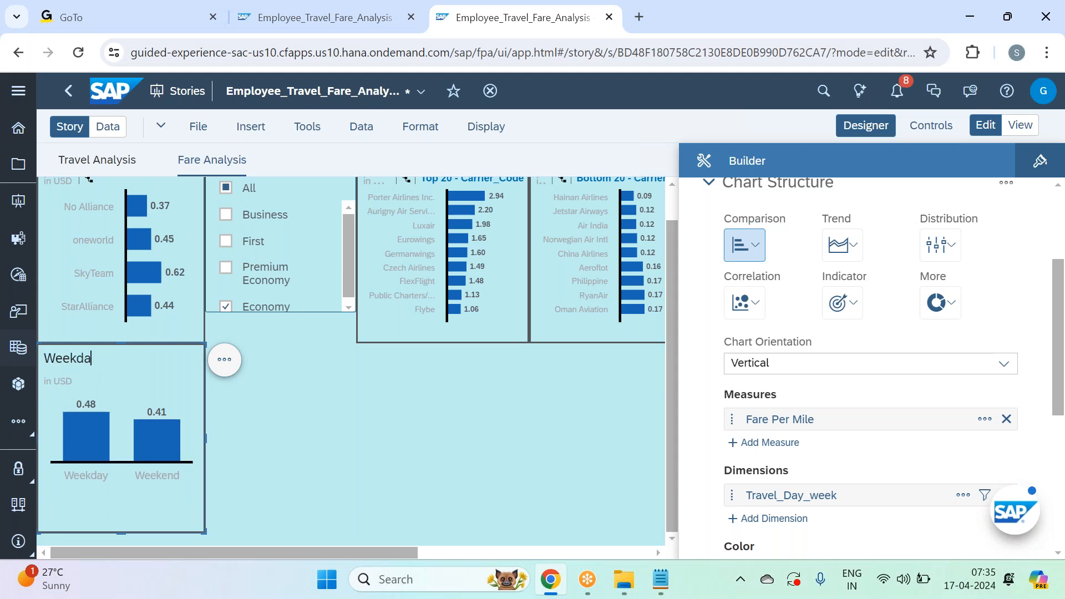
text(y vs Weekend)
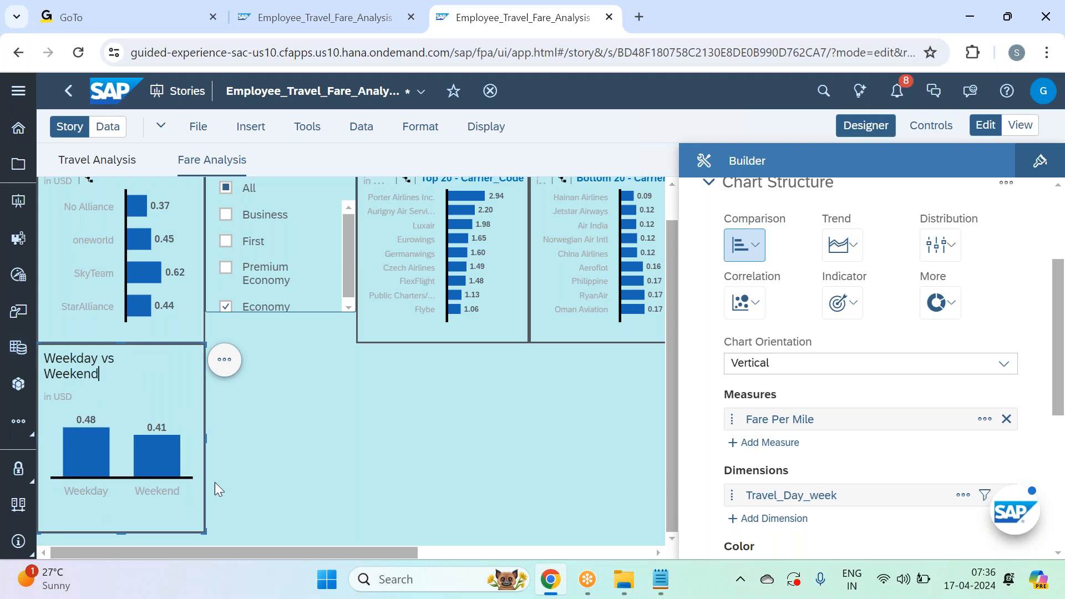
drag(205, 439, 216, 441)
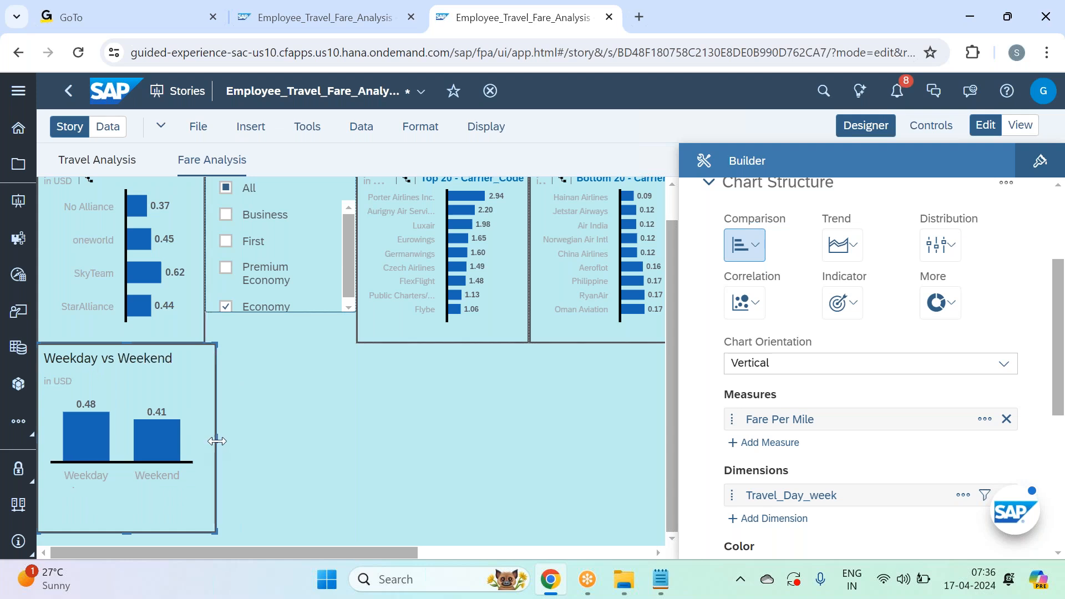
click(275, 481)
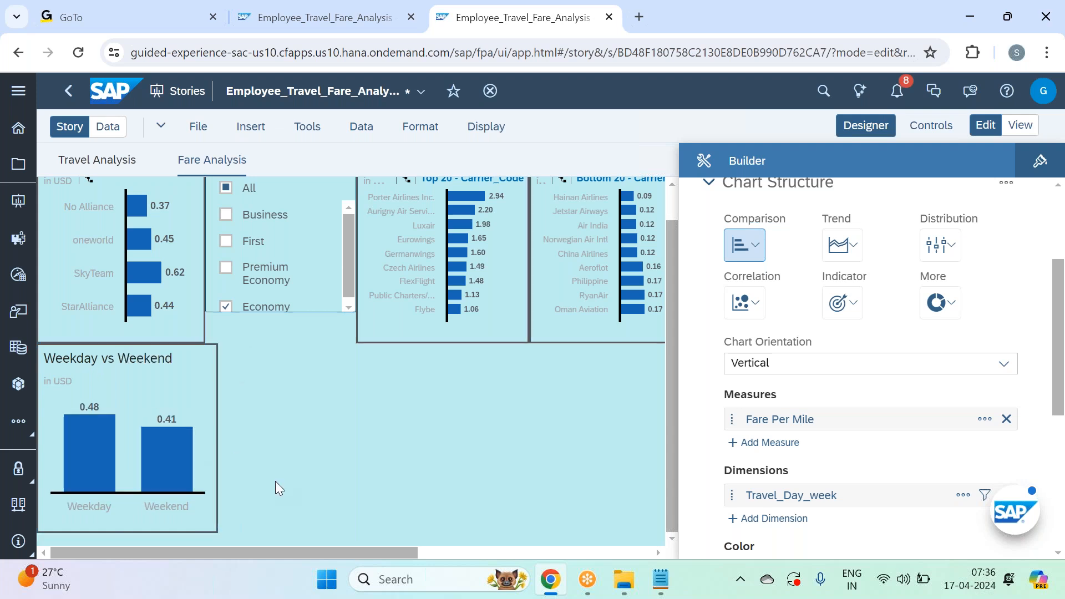
Apply the Cabin_Class input control's linked analysis to all widgets on the page
mouse_move(87, 455)
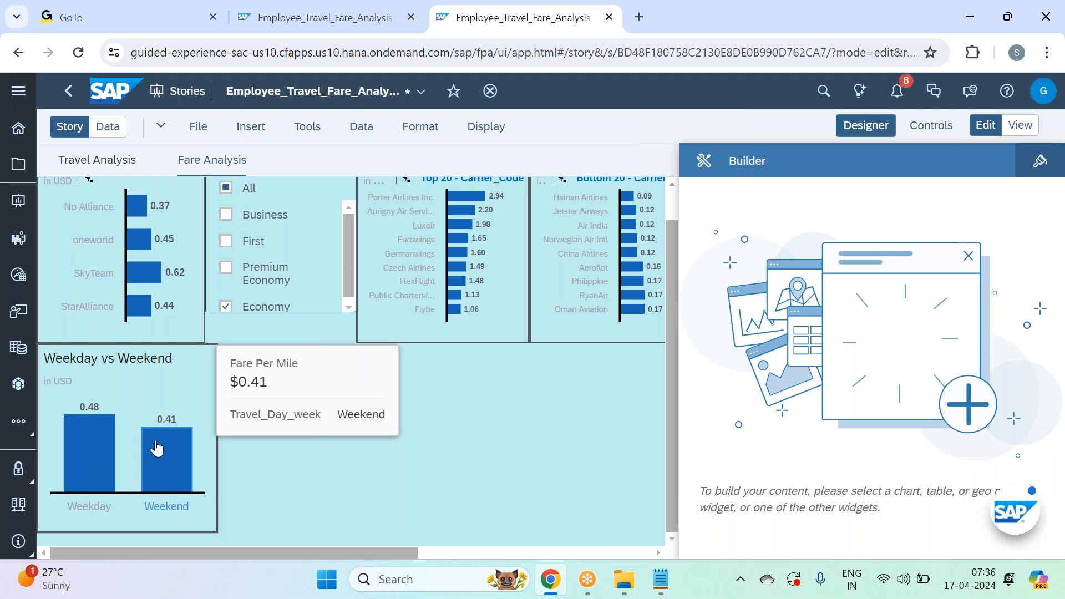
click(186, 377)
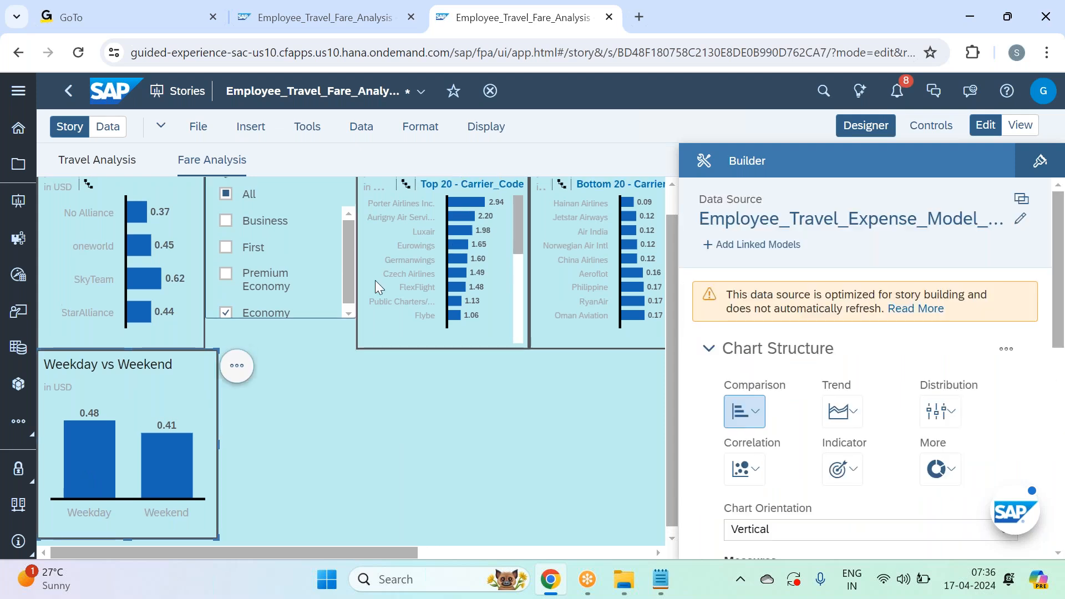
scroll(374, 280, up, 1)
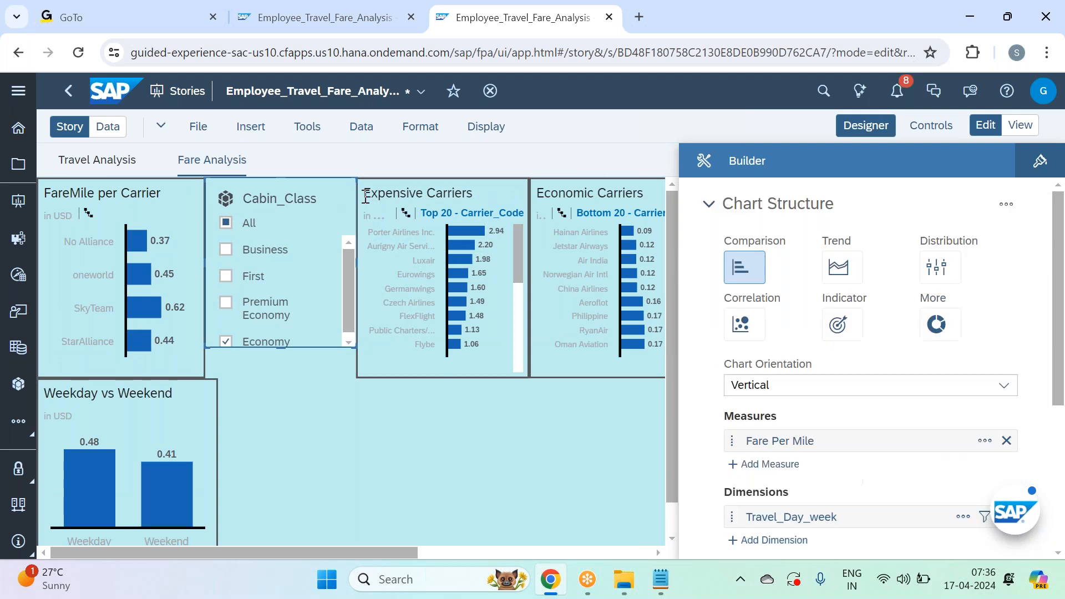
click(347, 194)
click(375, 195)
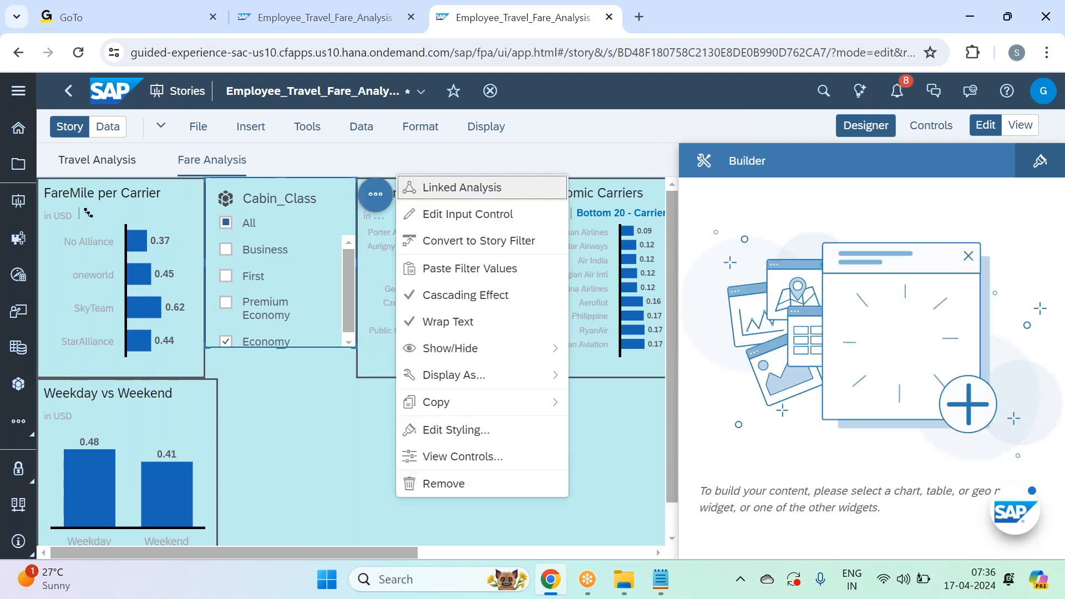
click(492, 189)
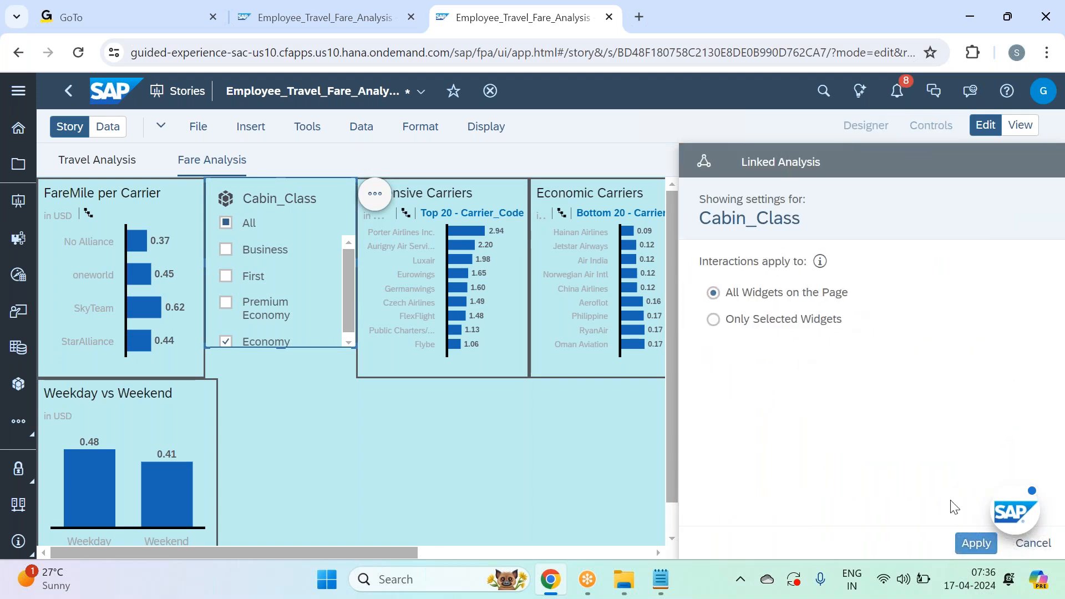
click(976, 543)
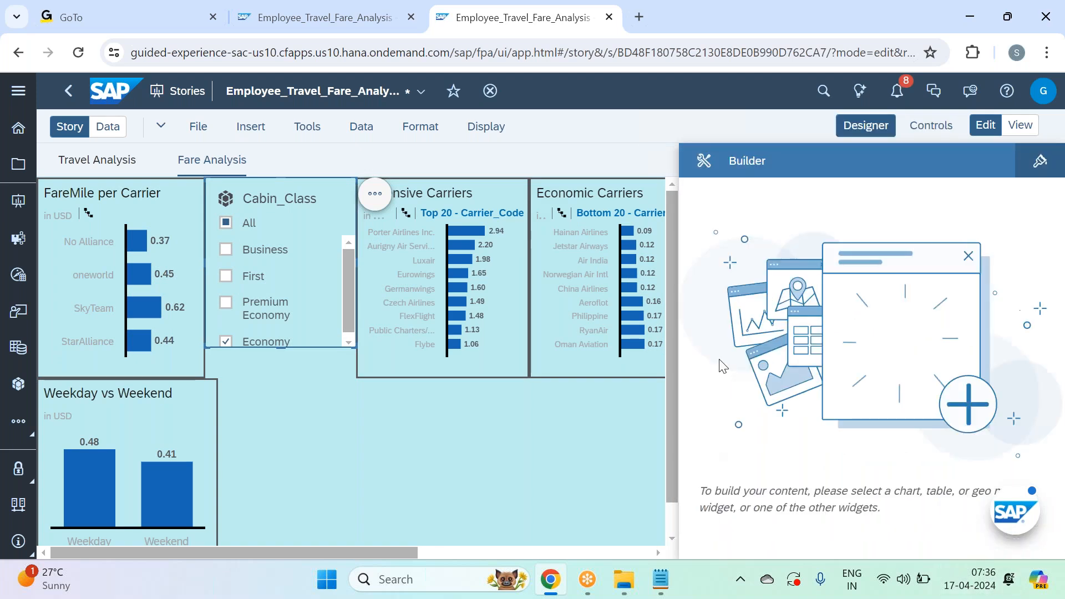
Switch the Cabin_Class filter from Economy to Business only to test its effect on the charts
click(182, 420)
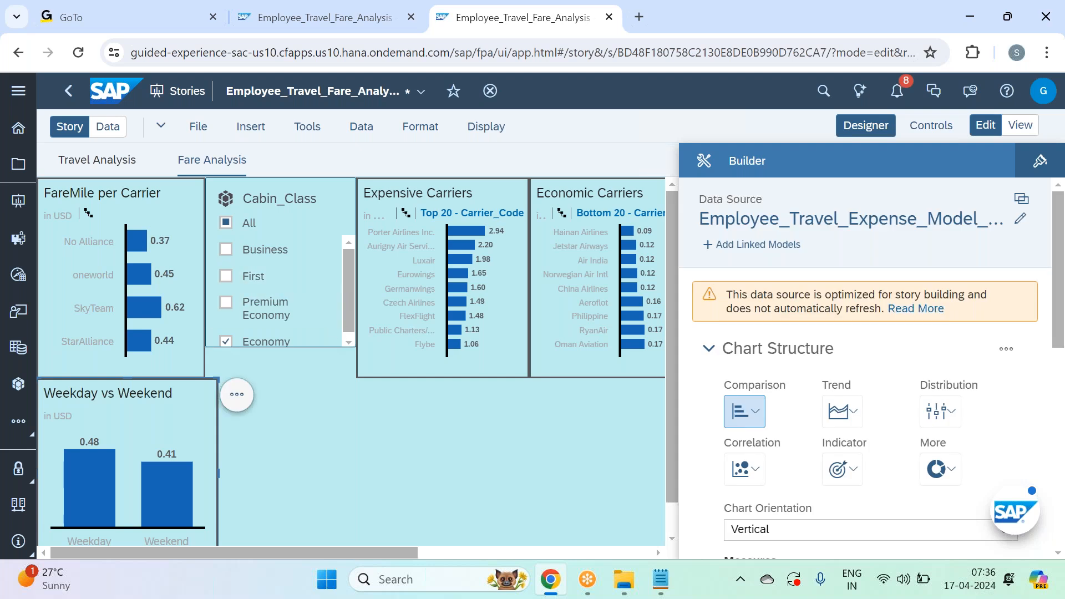
scroll(335, 337, down, 1)
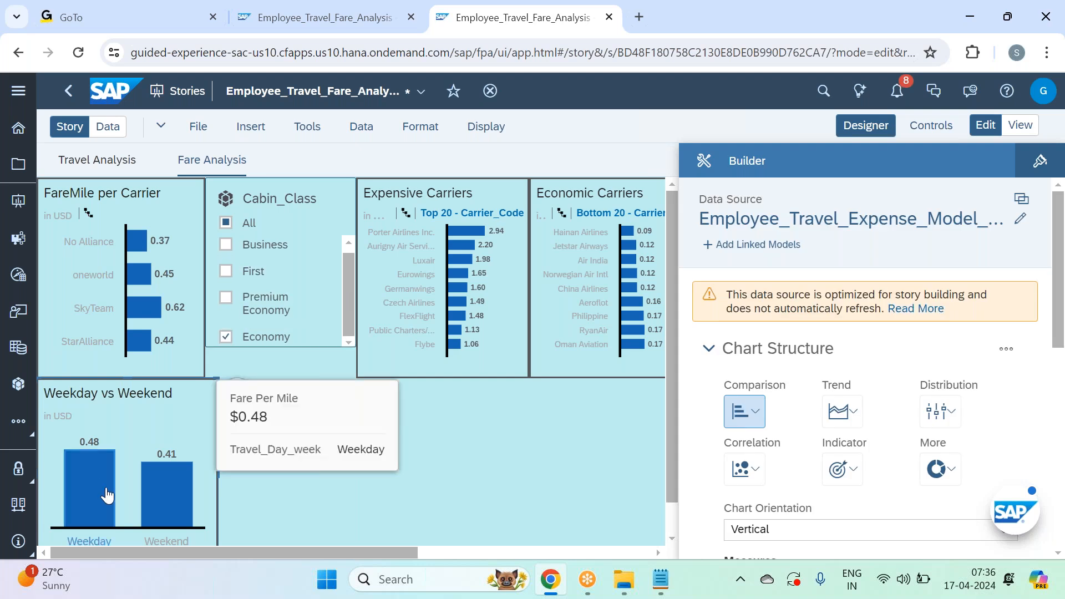
click(266, 242)
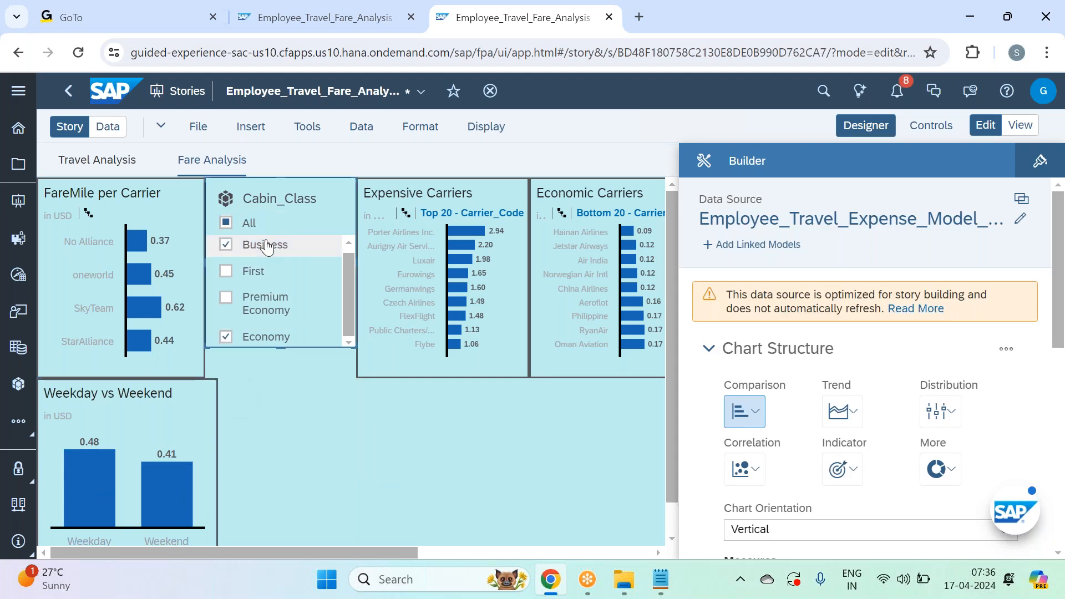
click(277, 339)
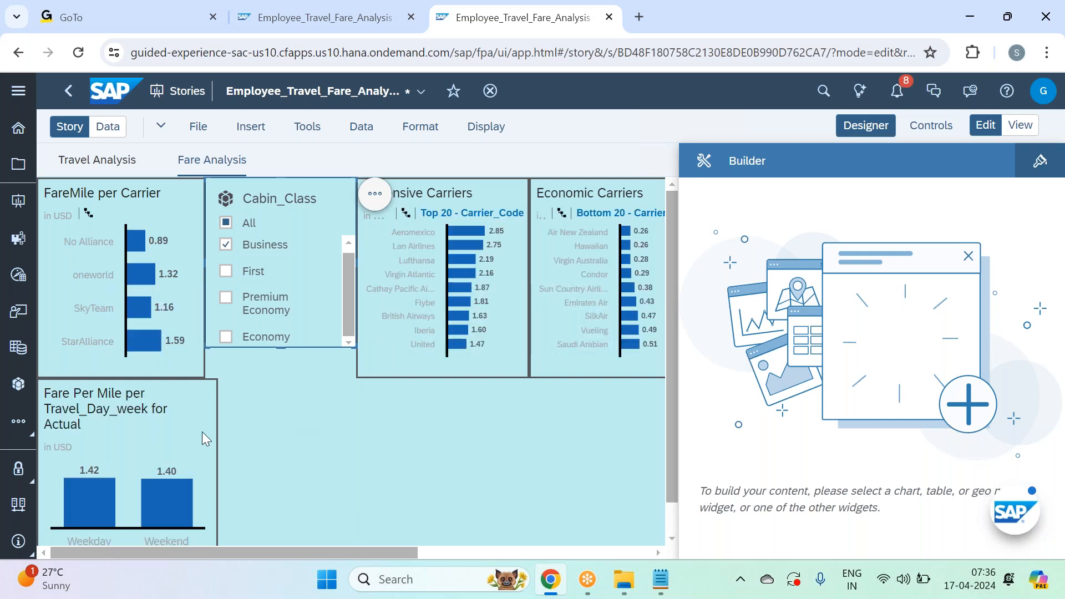
Retitle the Fare Per Mile per Travel_Day_week chart as "Weekday vs Weekend"
scroll(165, 430, down, 1)
click(87, 389)
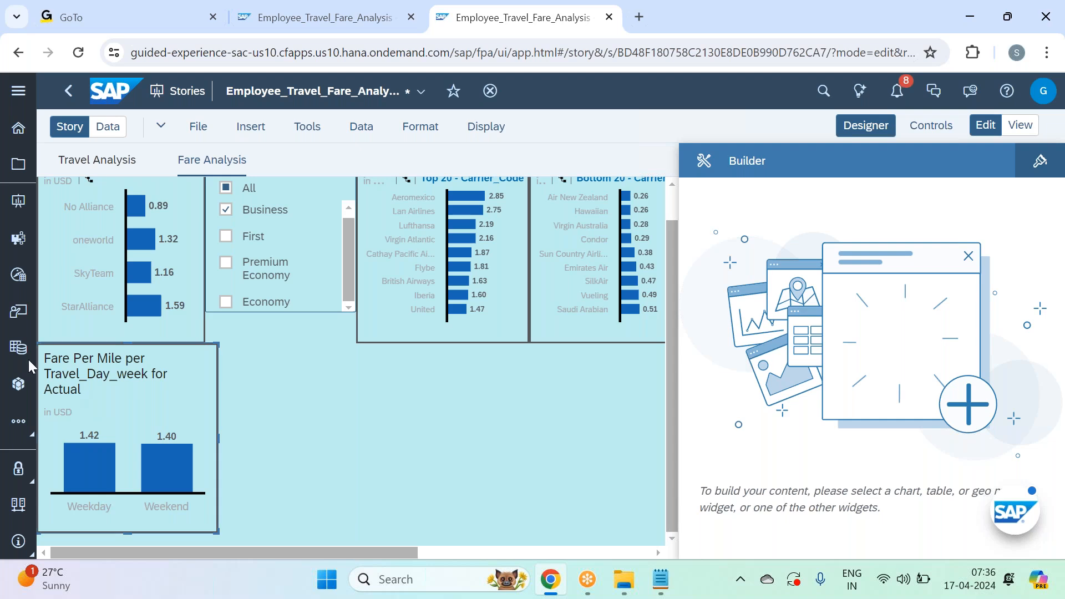
double_click(91, 387)
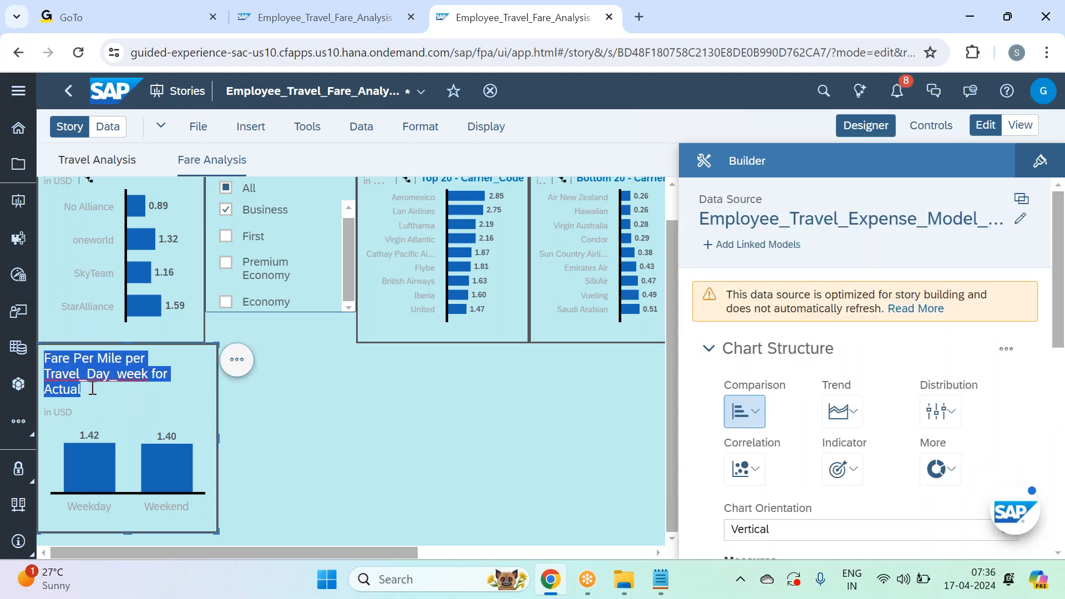
text(Weekda)
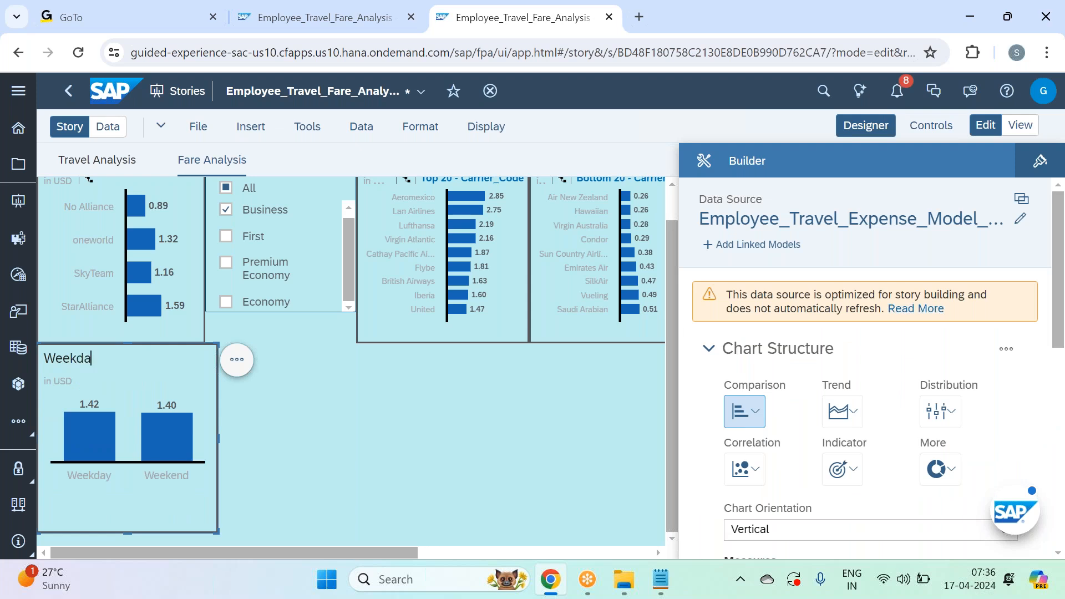
text(y vs Weekend)
click(271, 430)
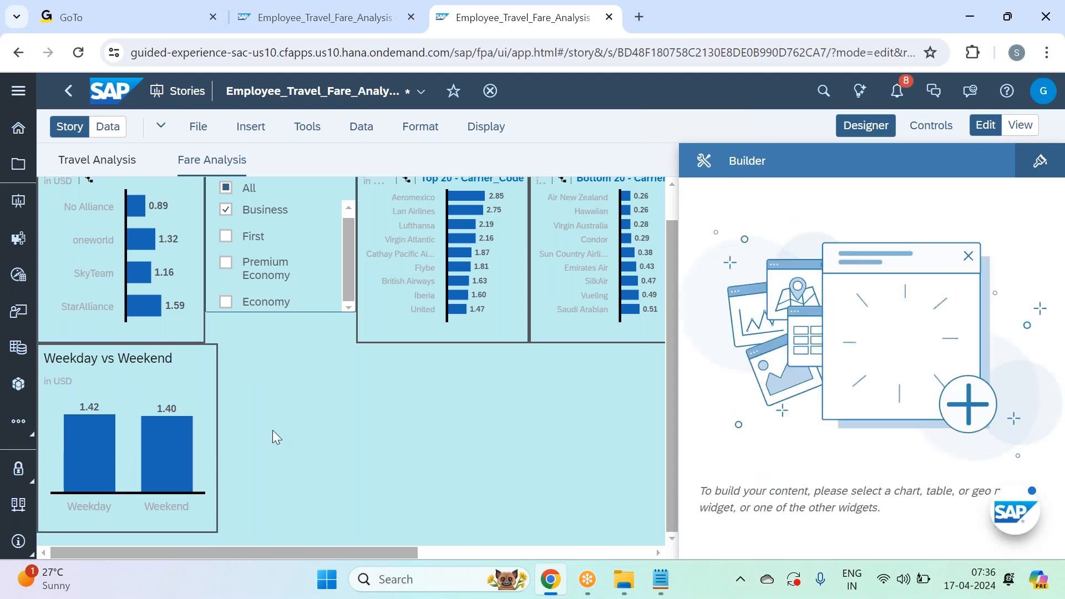
Set the Cabin_Class filter back to Economy only
scroll(272, 430, up, 1)
click(272, 233)
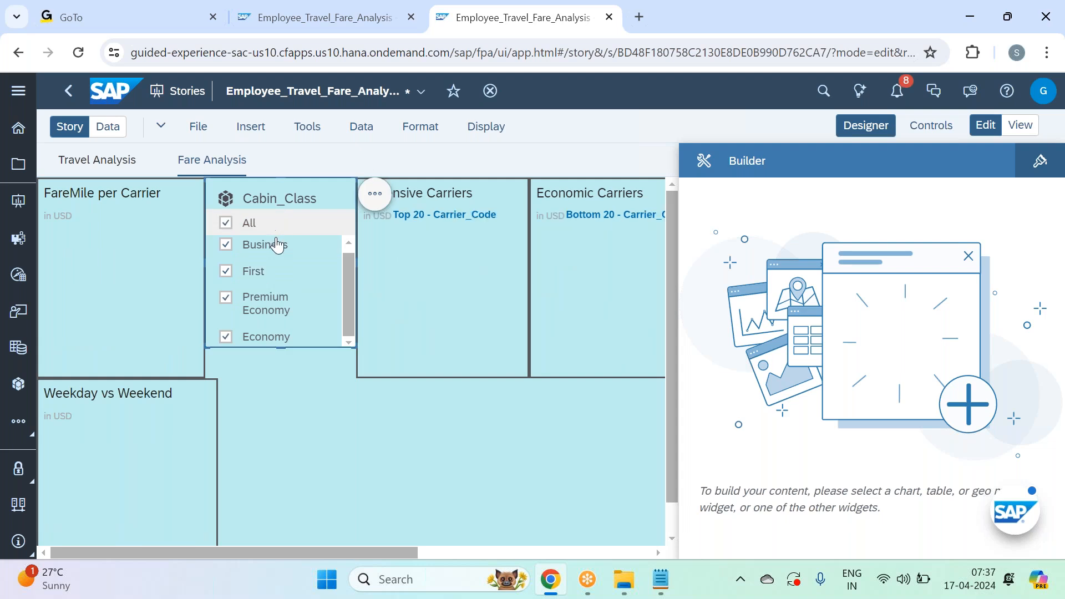
click(272, 336)
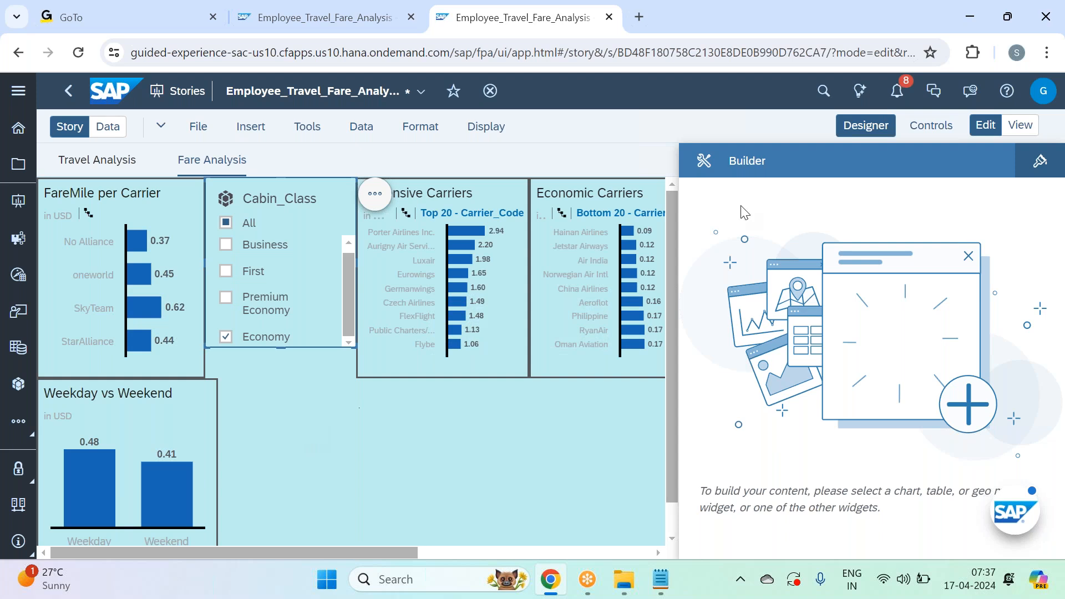
Add a tooltip to the Weekday vs Weekend chart with Travel Count as its measure
click(865, 125)
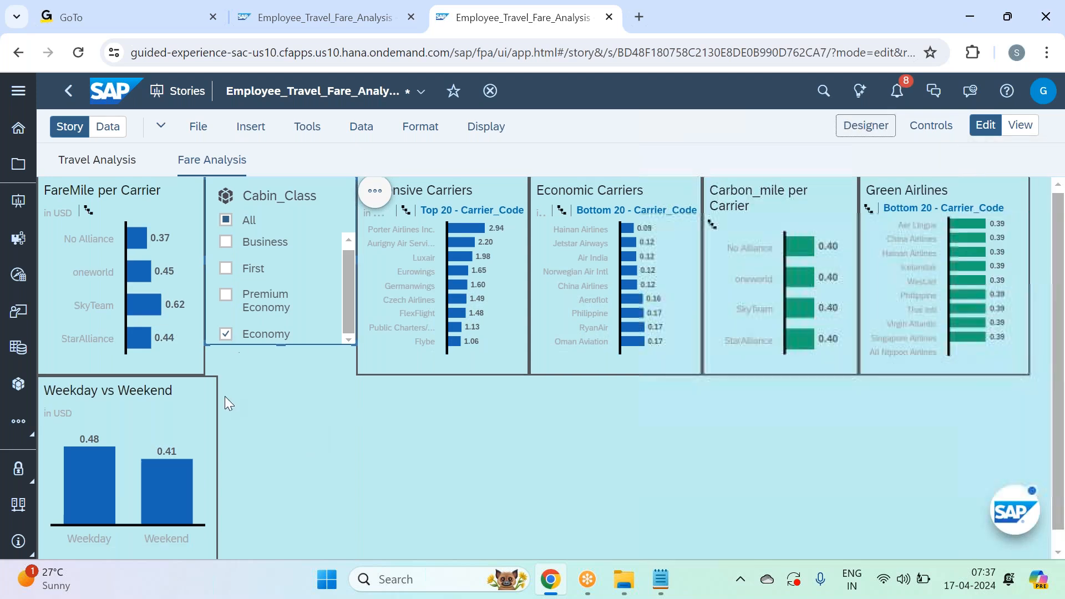
click(181, 373)
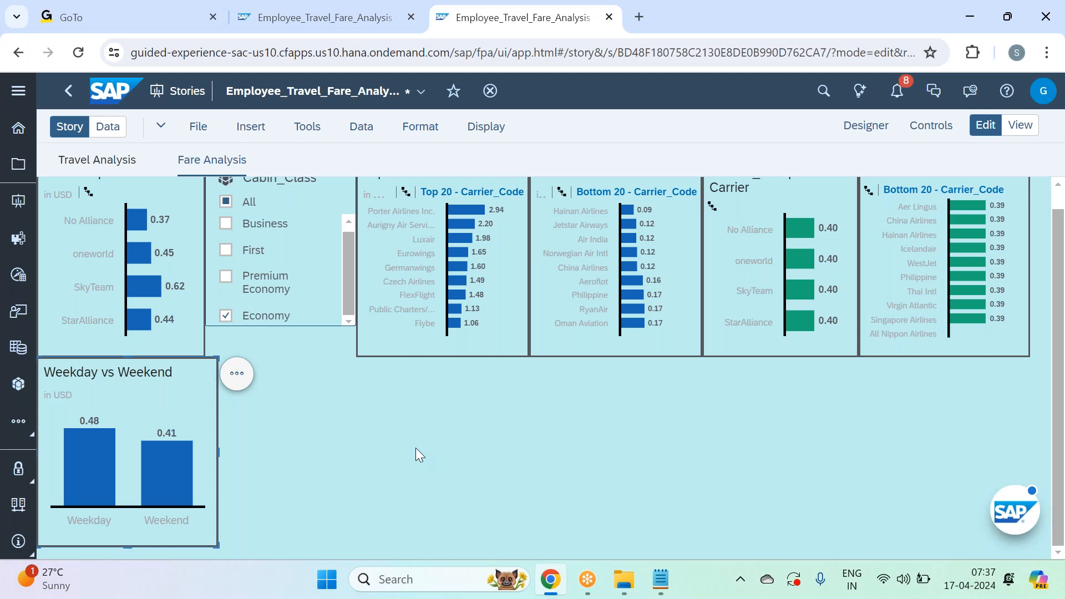
click(660, 579)
click(239, 251)
key(alt+Tab)
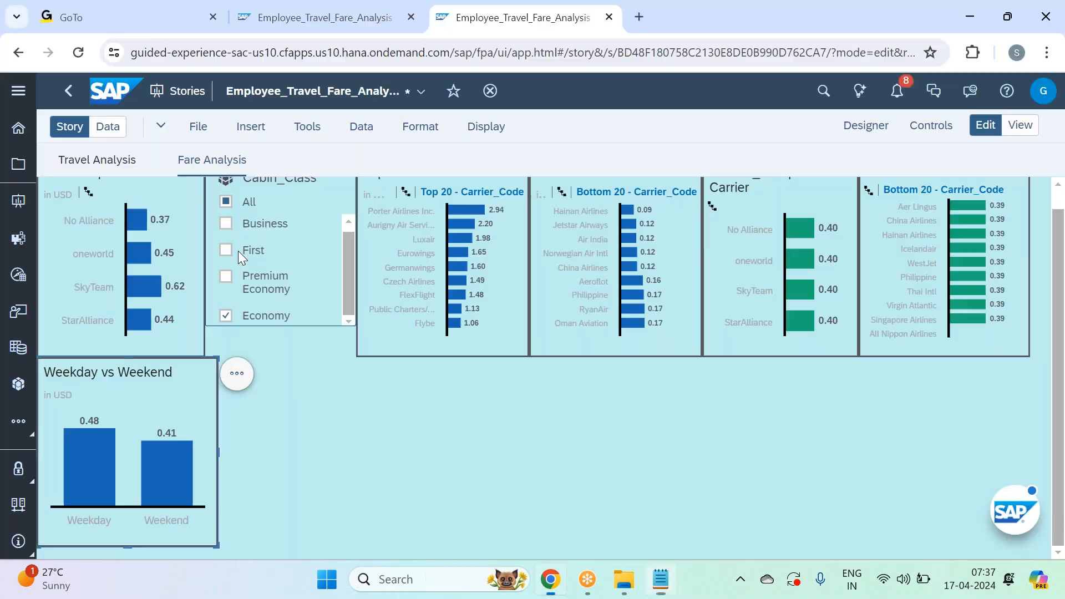
click(237, 374)
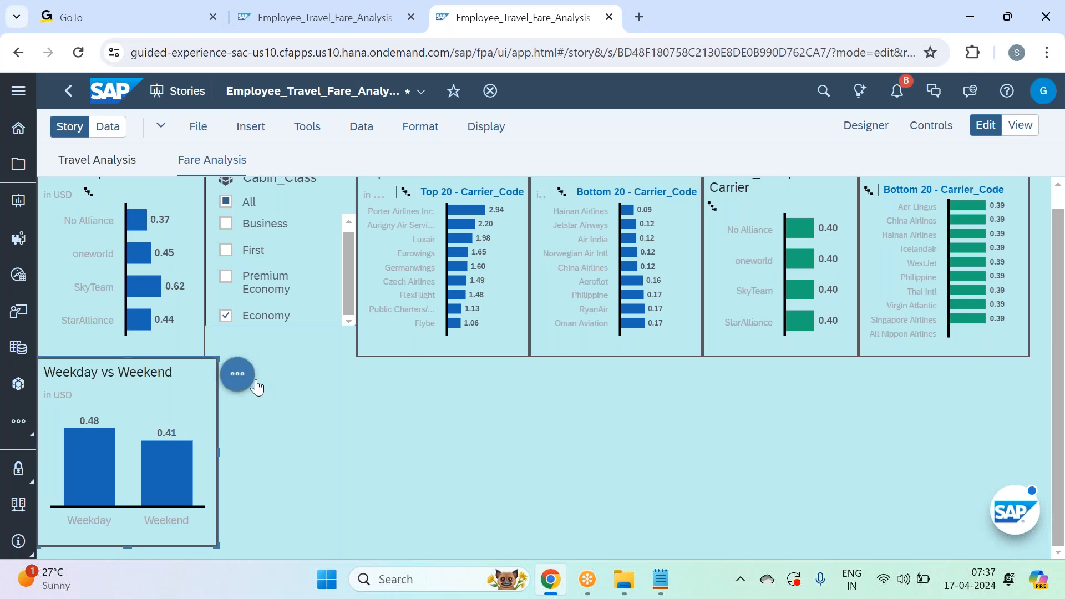
mouse_move(357, 286)
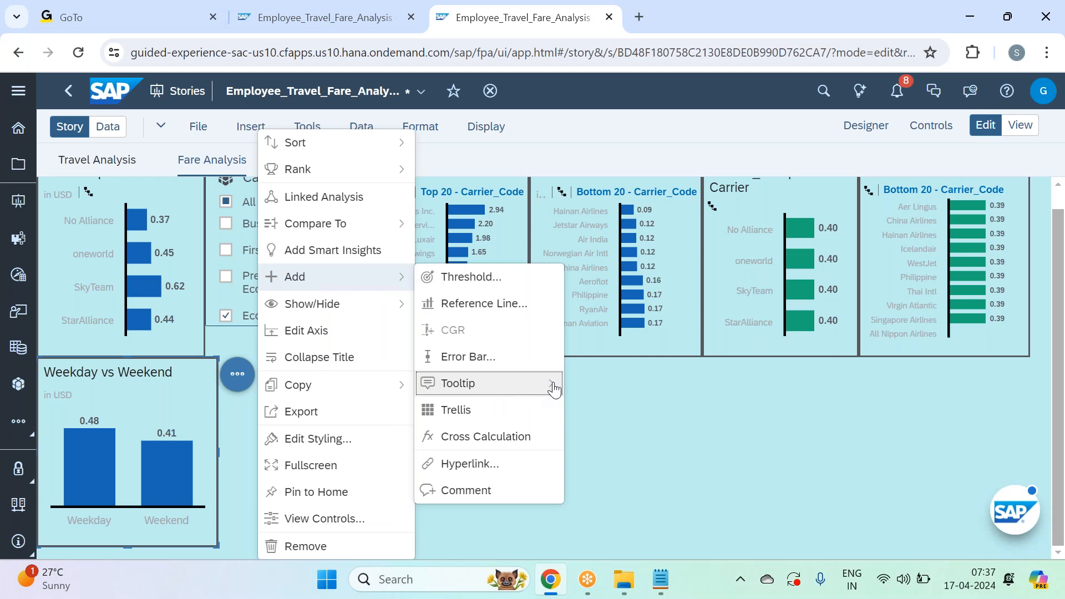
mouse_move(548, 385)
click(588, 384)
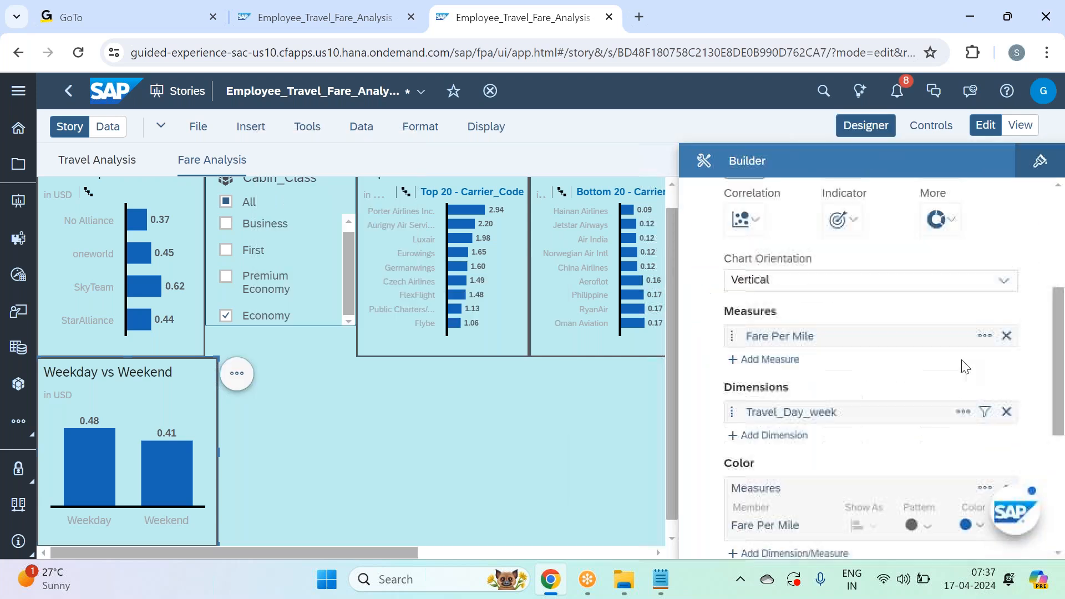
click(769, 376)
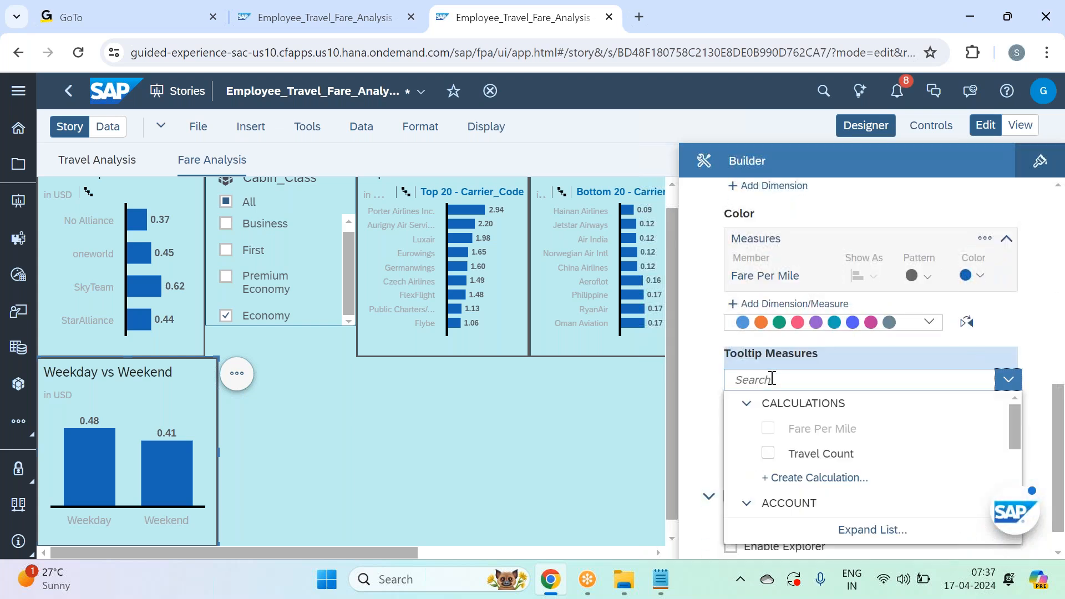
click(814, 461)
Check the tooltip specification in the Notepad notes and add Mileage as a second tooltip measure
scroll(814, 460, down, 5)
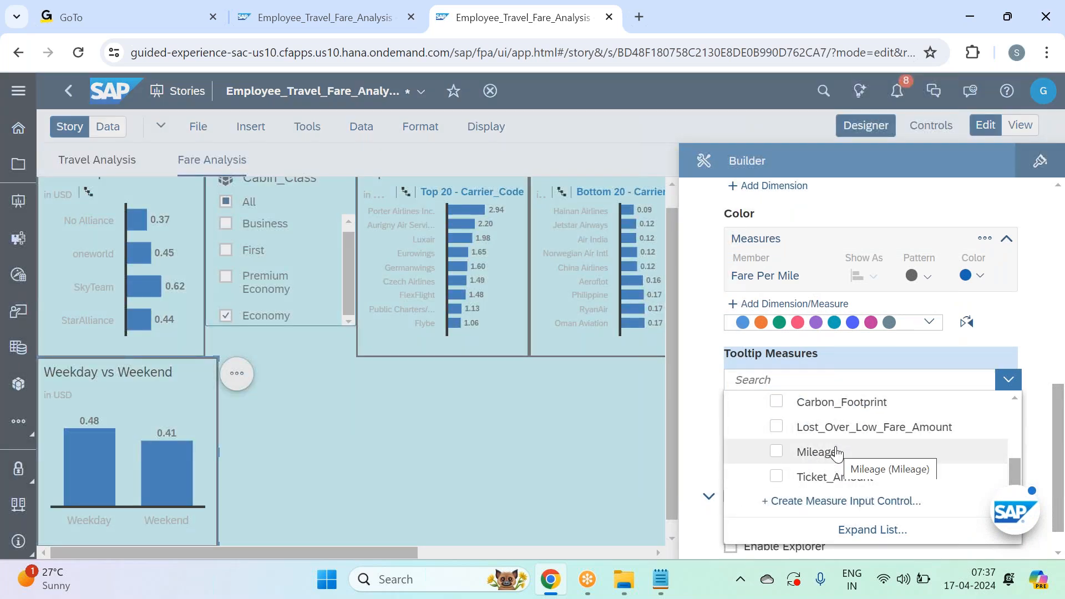
key(alt+Tab)
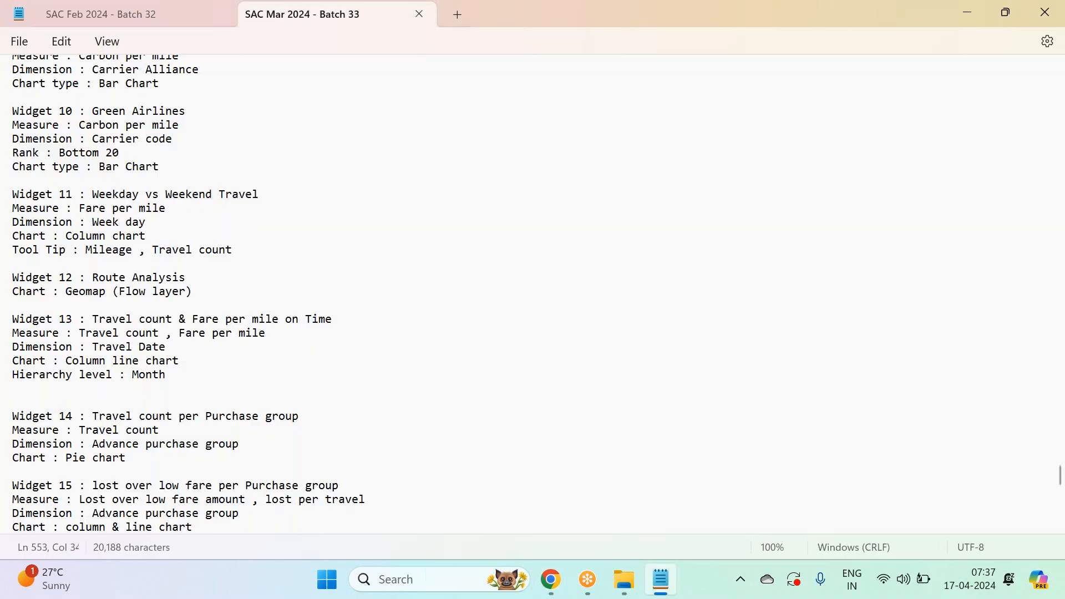
key(alt+Tab)
click(809, 452)
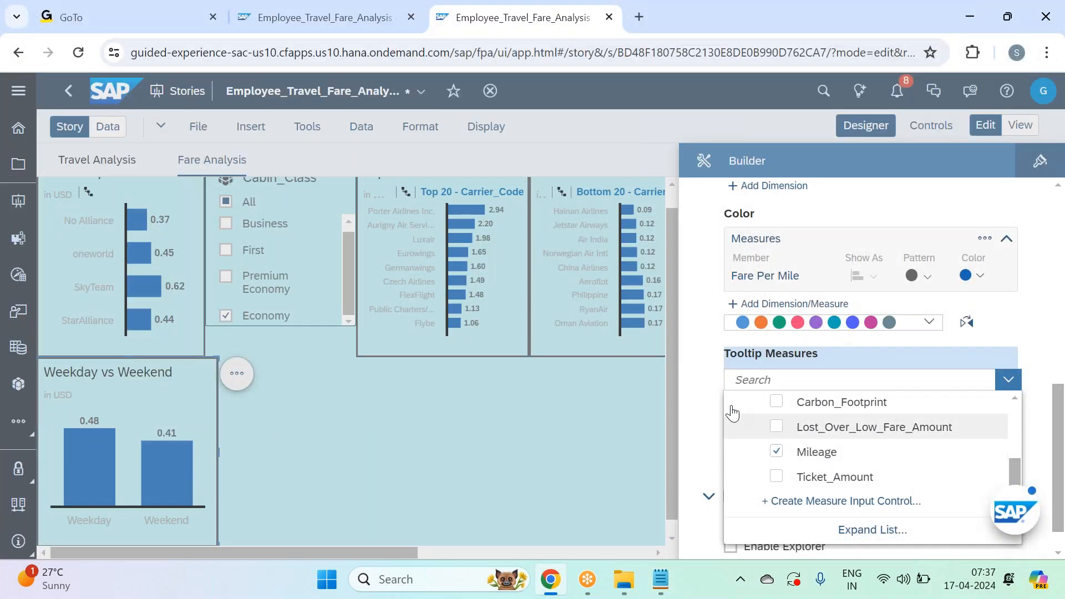
click(710, 381)
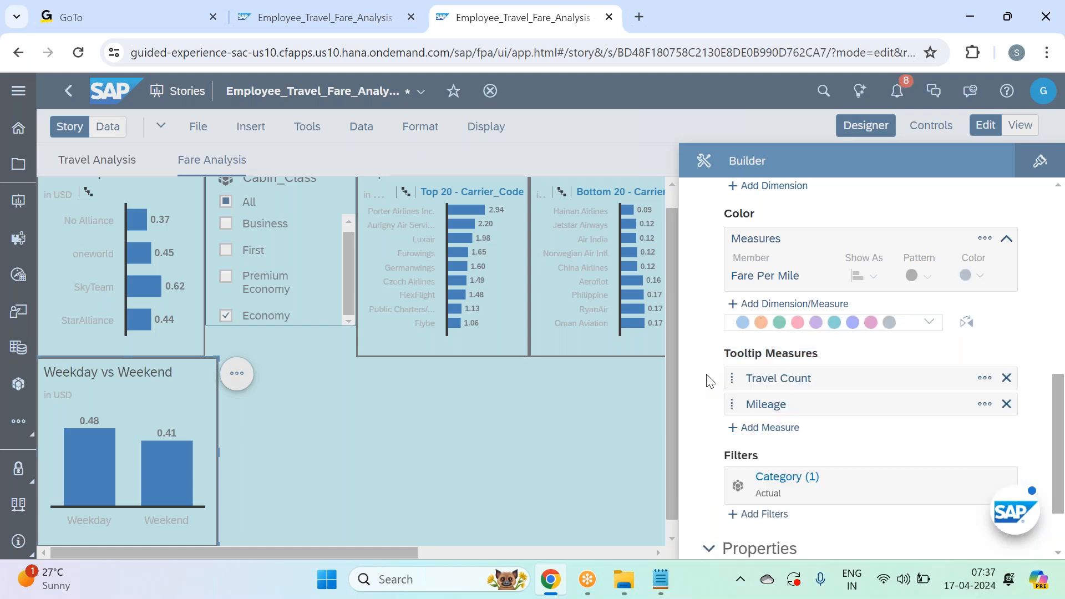
scroll(1058, 336, up, 5)
click(1023, 218)
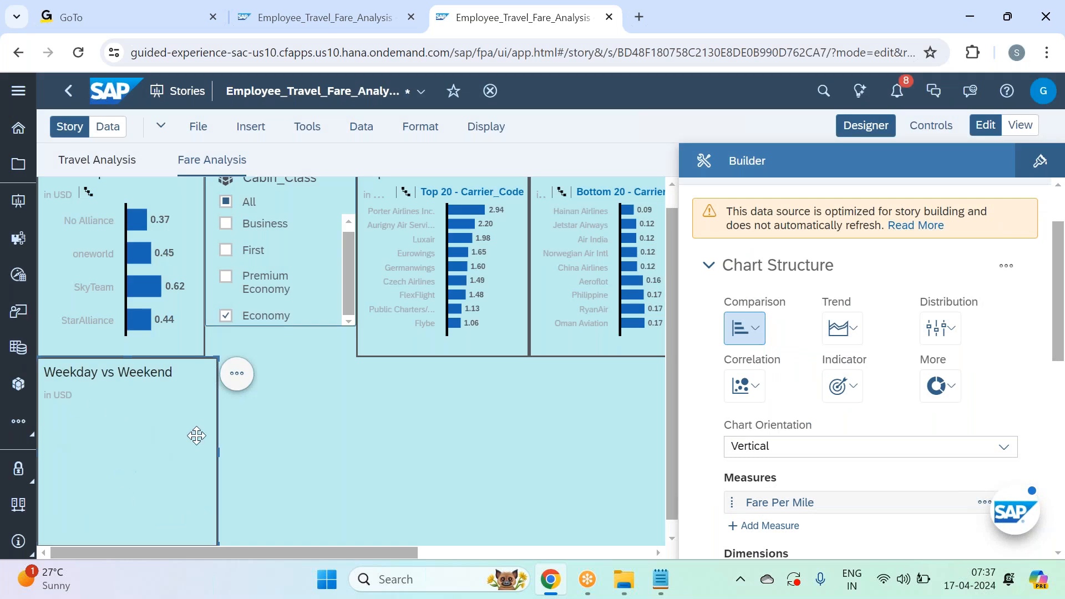
Hide the builder and inspect the tooltips of the Weekday and Weekend columns
mouse_move(113, 453)
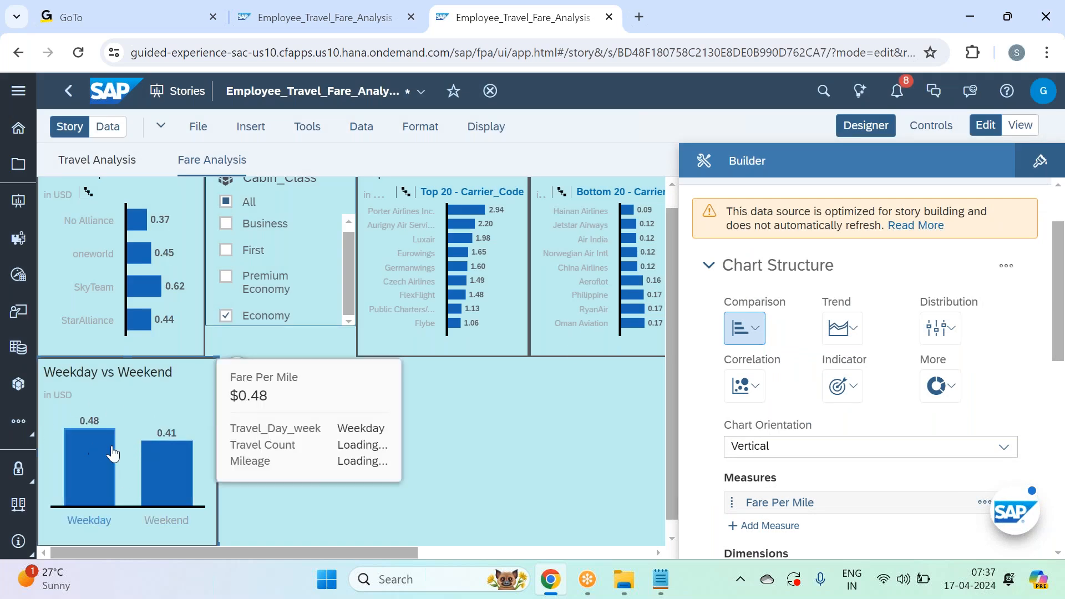
click(868, 125)
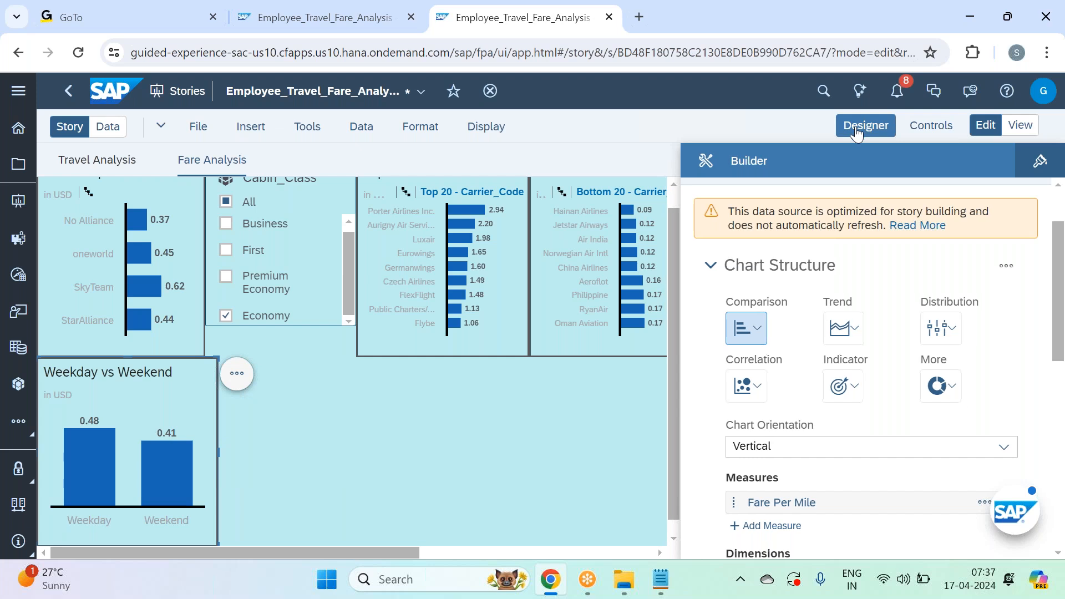
mouse_move(169, 464)
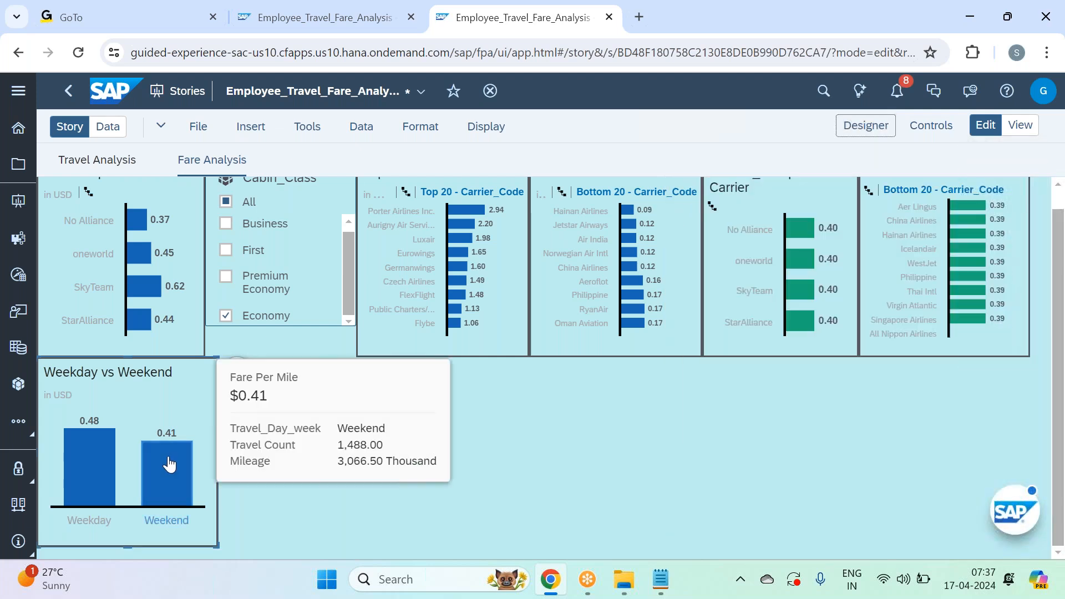
mouse_move(98, 468)
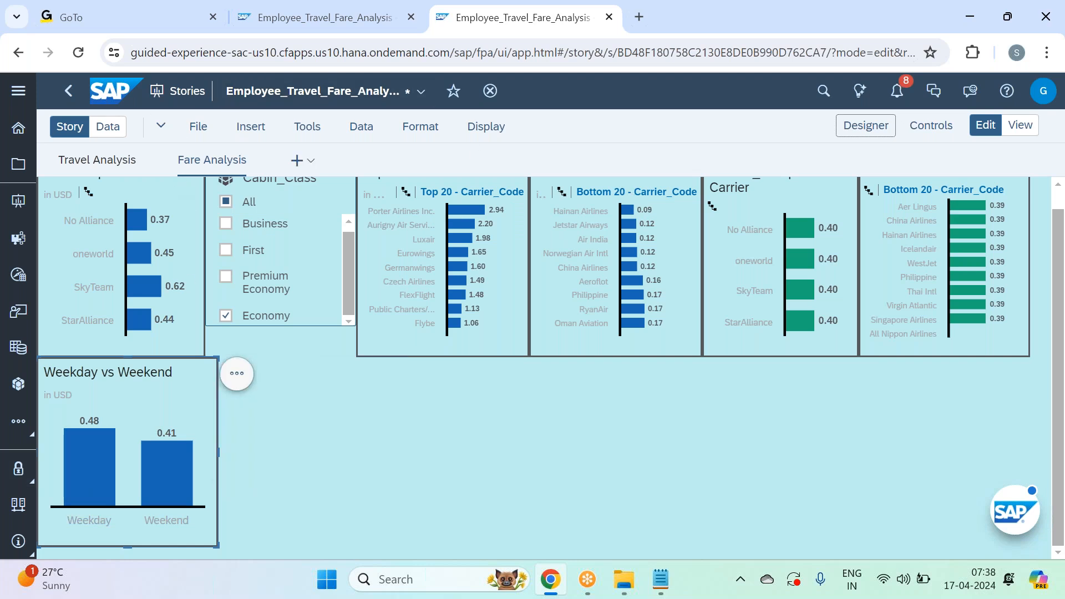
Switch to the Notepad notes and review the specifications for Widget 11 and Widget 12, Route Analysis
click(657, 580)
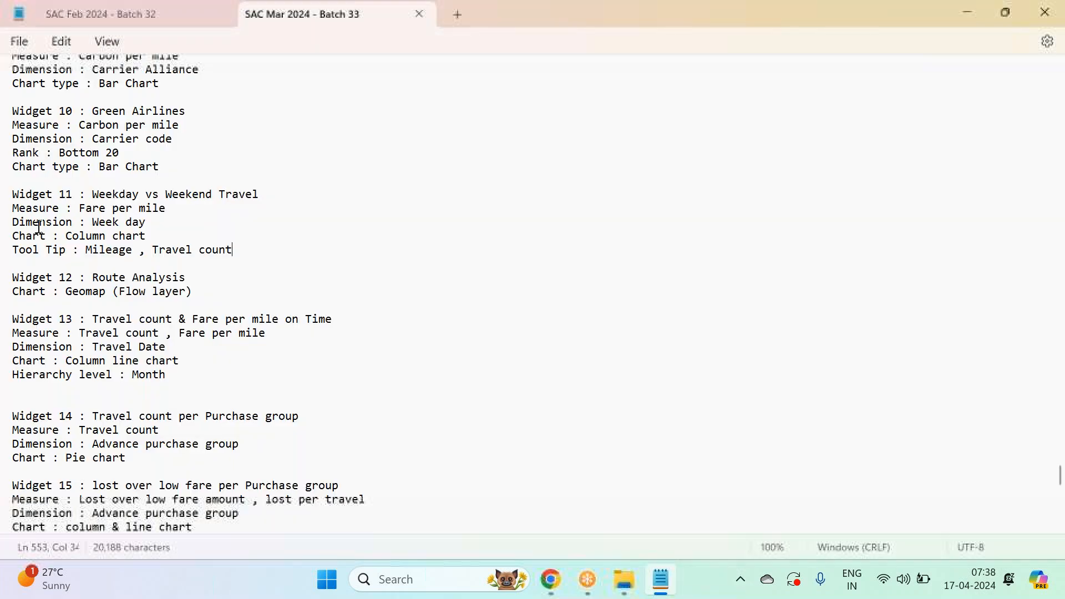
key(shift+Up)
key(shift+Up)
key(shift+Up)
key(shift+Up)
key(shift+Up)
click(221, 276)
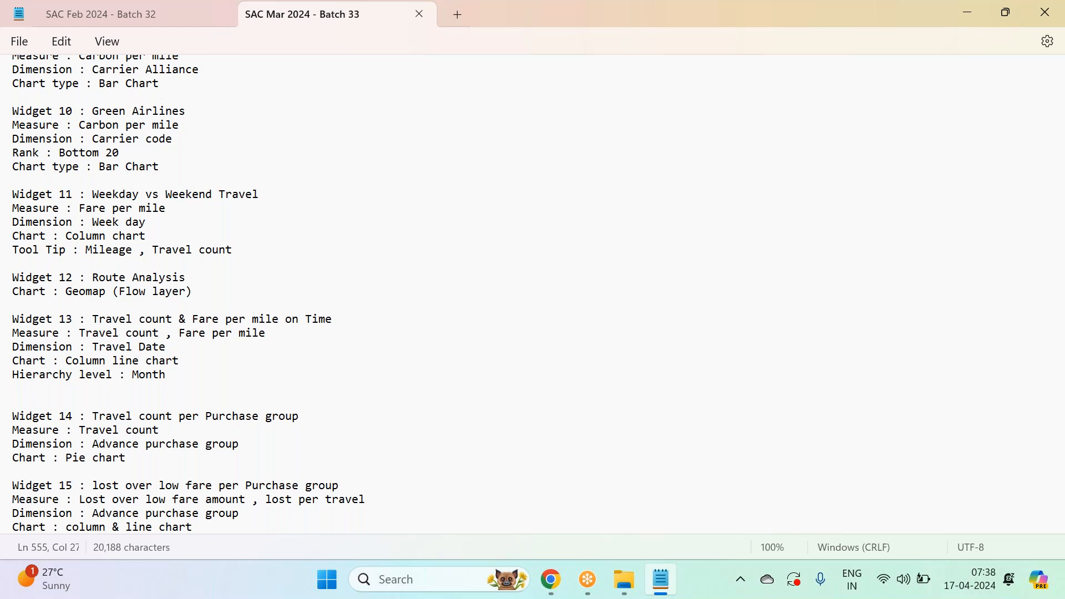
Return to the story in the browser and save it
key(alt+Tab)
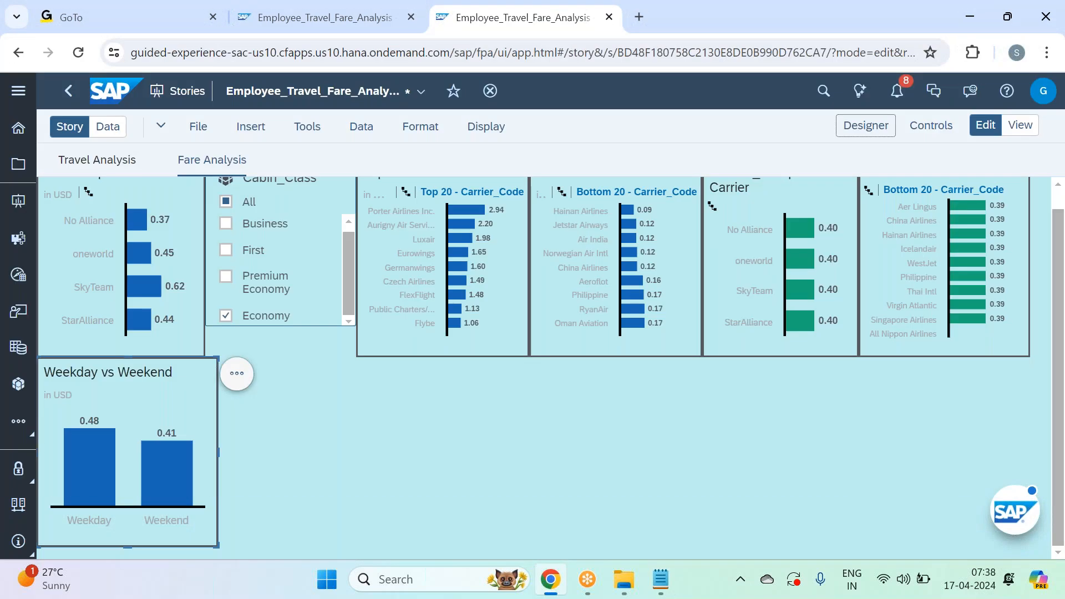
click(210, 132)
mouse_move(272, 177)
click(398, 176)
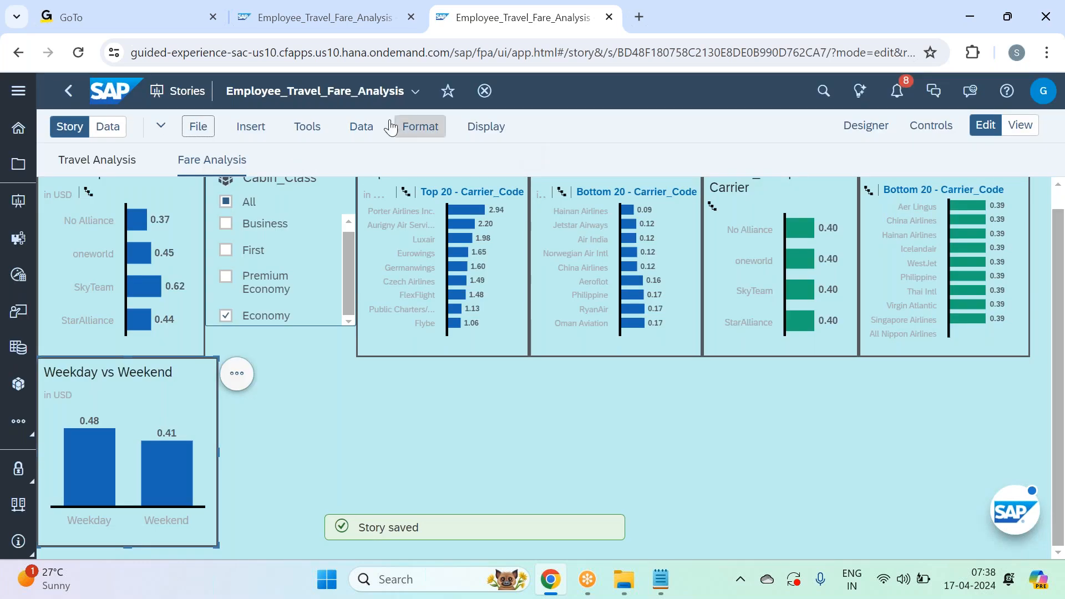
Insert a geo map on the Fare Analysis page
click(264, 133)
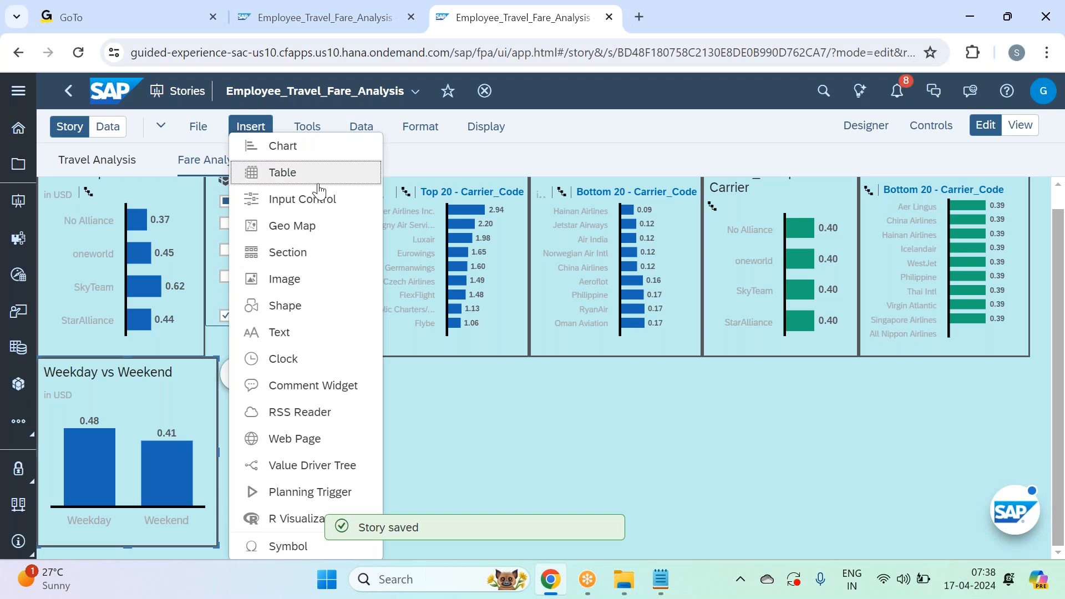
click(328, 234)
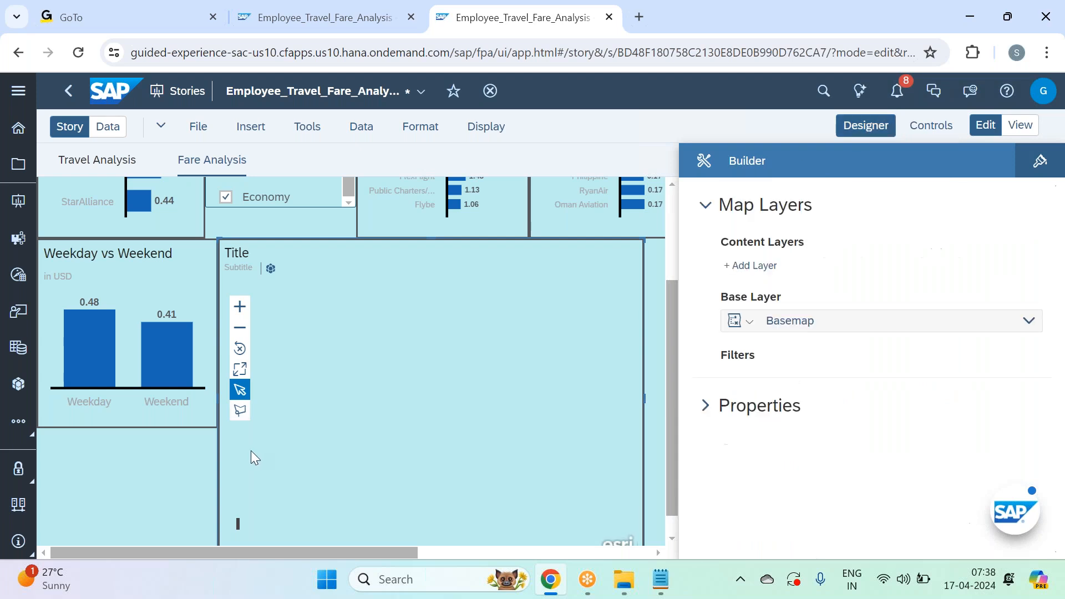
Make the Weekday vs Weekend chart slightly taller and select the geo map beside it
click(204, 412)
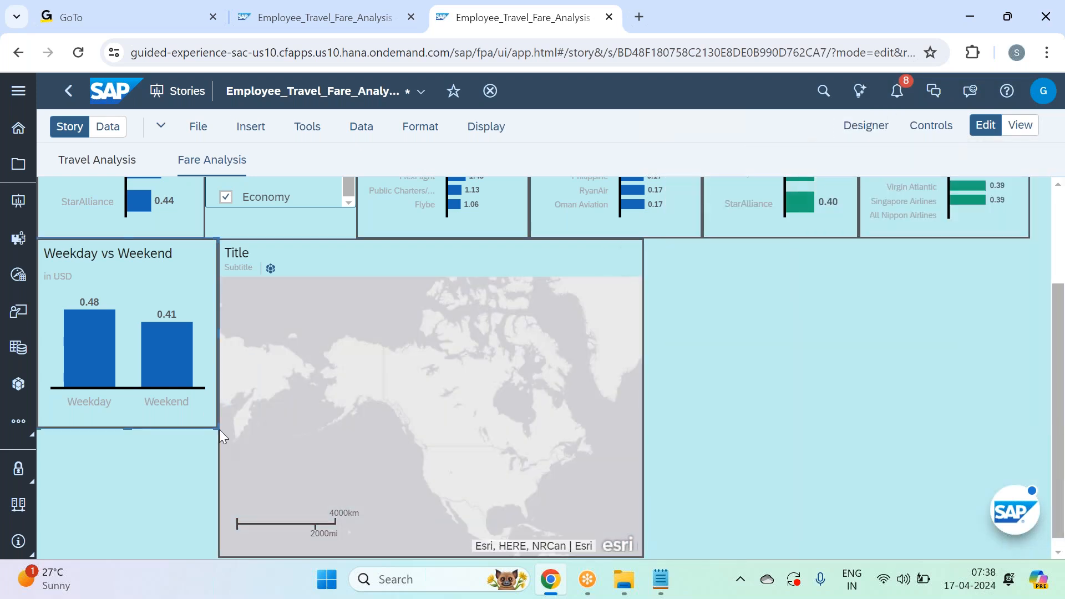
drag(218, 438, 219, 439)
scroll(236, 442, down, 1)
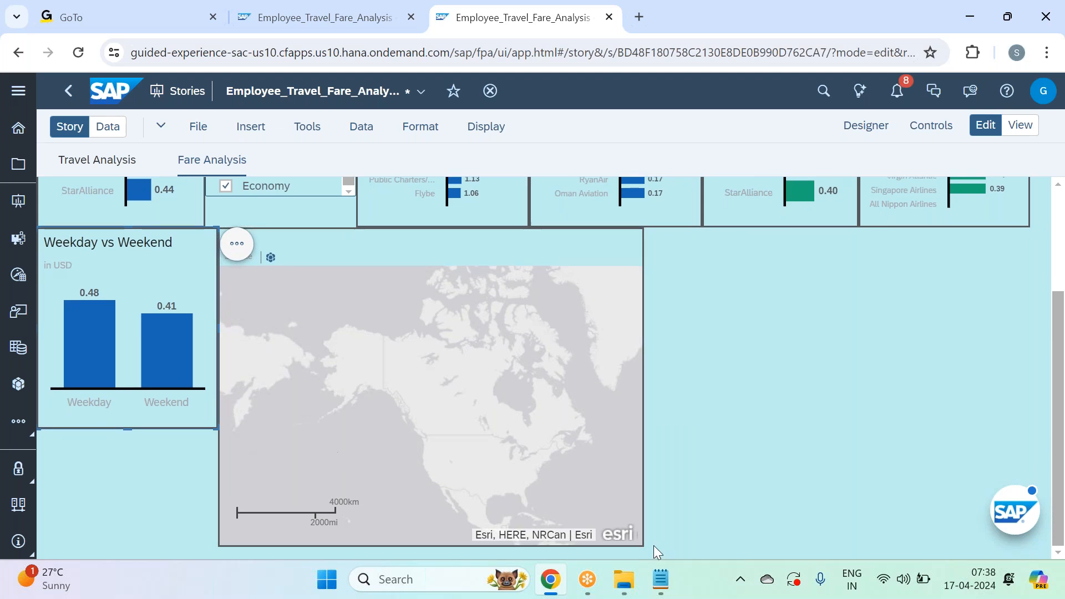
click(635, 501)
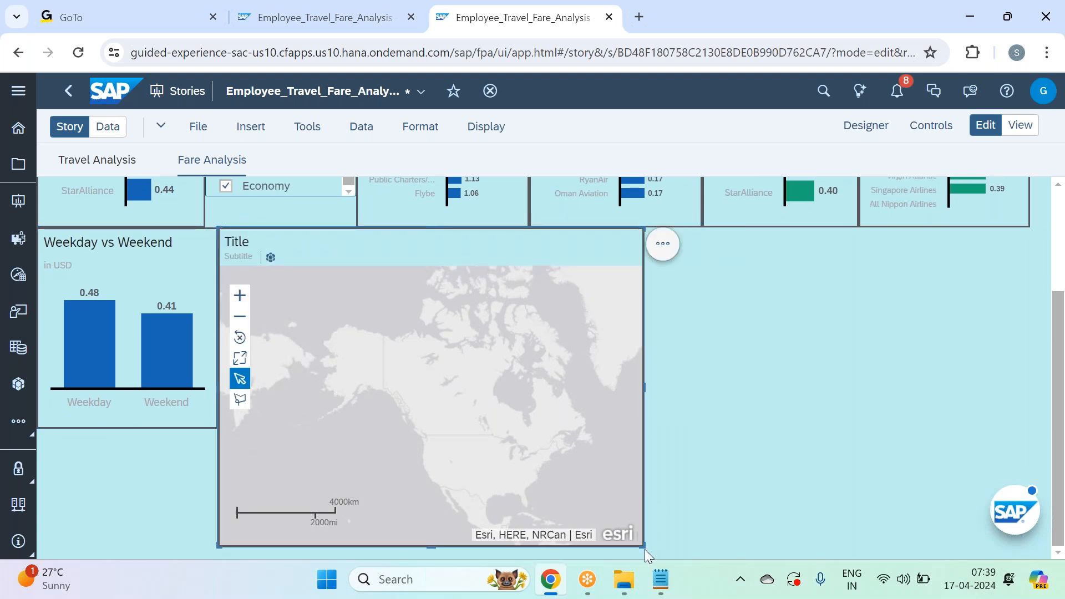
Make the geo map wider and shorter, and extend the Weekday vs Weekend chart down to the map's lower edge
drag(642, 547, 700, 442)
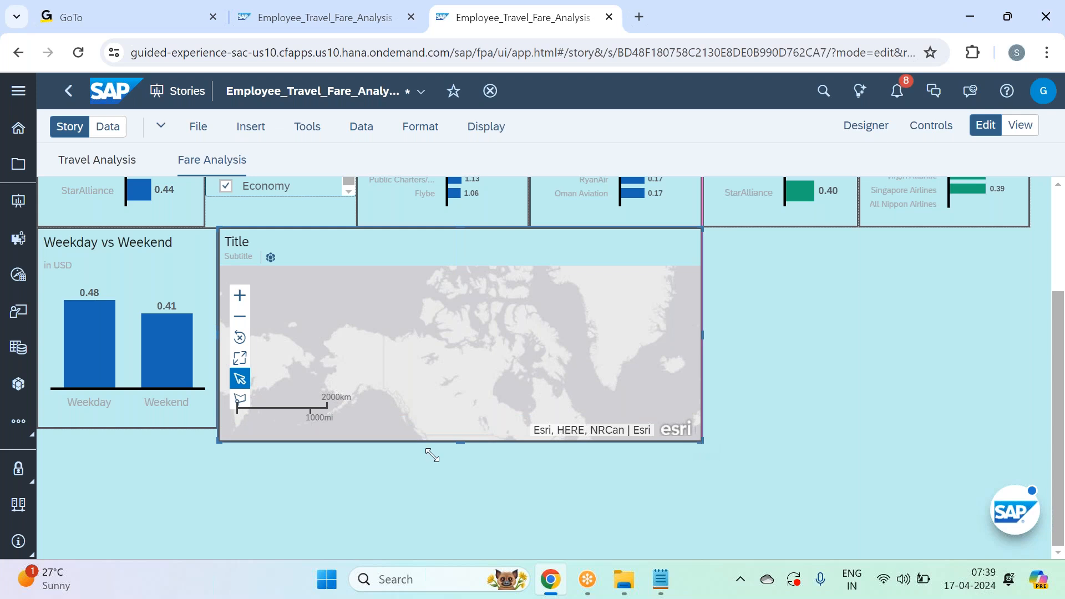
scroll(422, 461, up, 2)
click(178, 525)
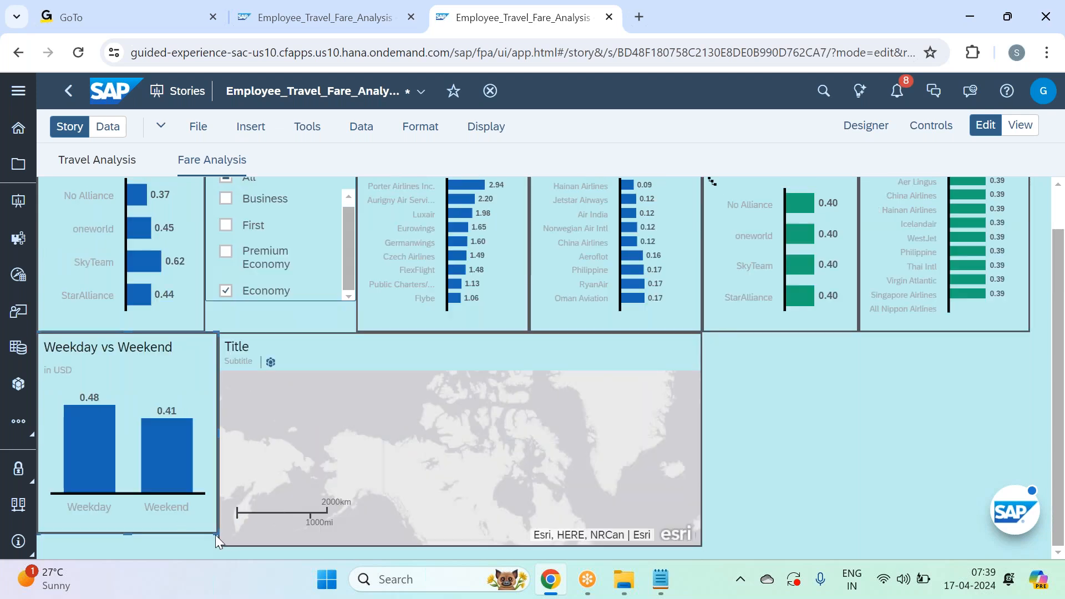
drag(217, 541, 218, 552)
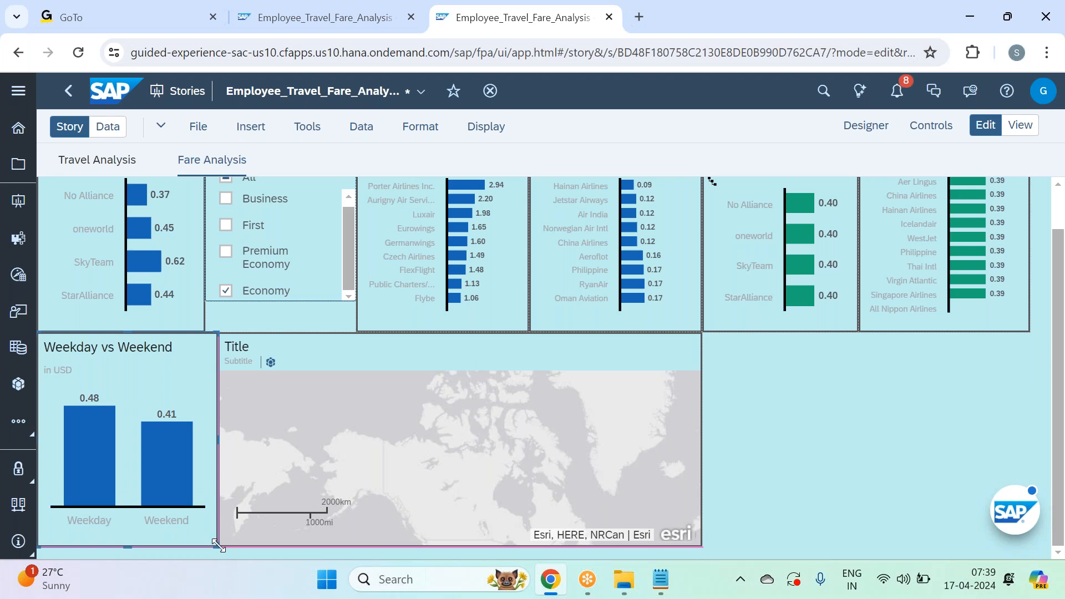
scroll(371, 454, up, 1)
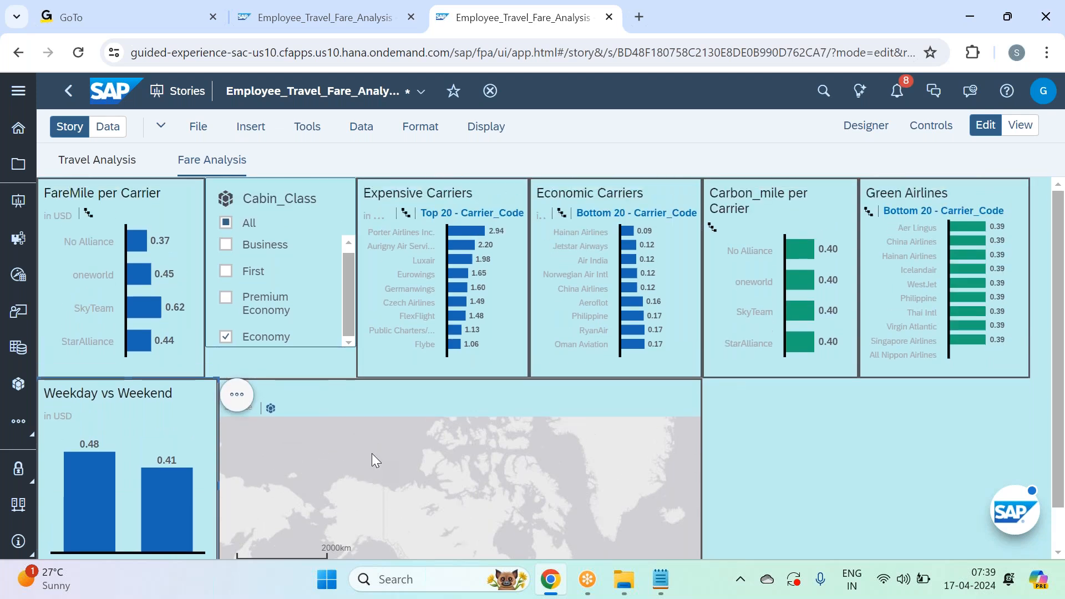
scroll(372, 453, down, 1)
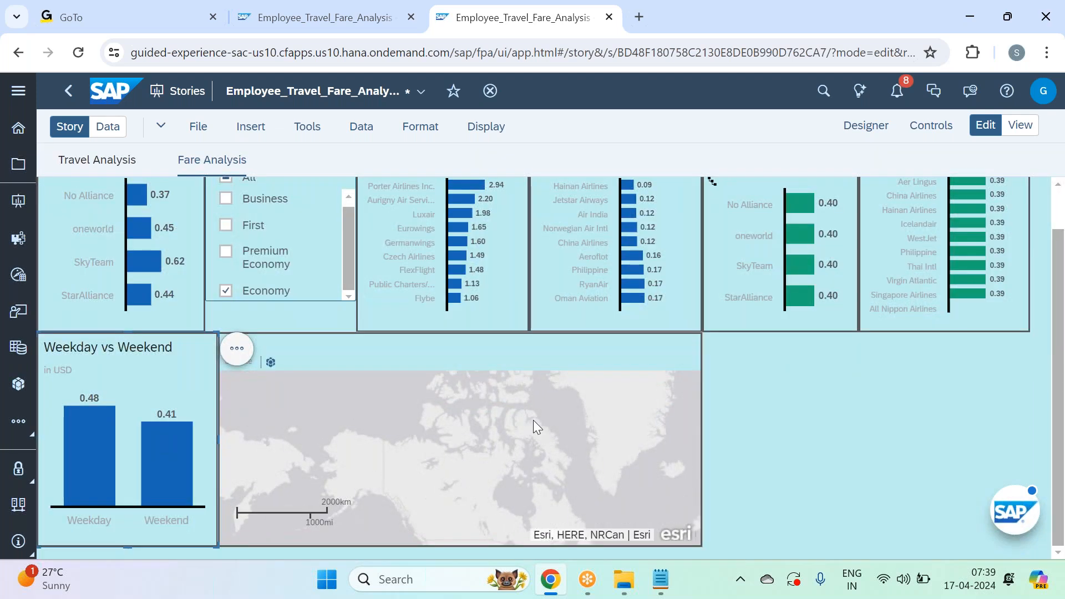
Add a content layer to the geo map and set its layer type to Flow Layer
click(475, 395)
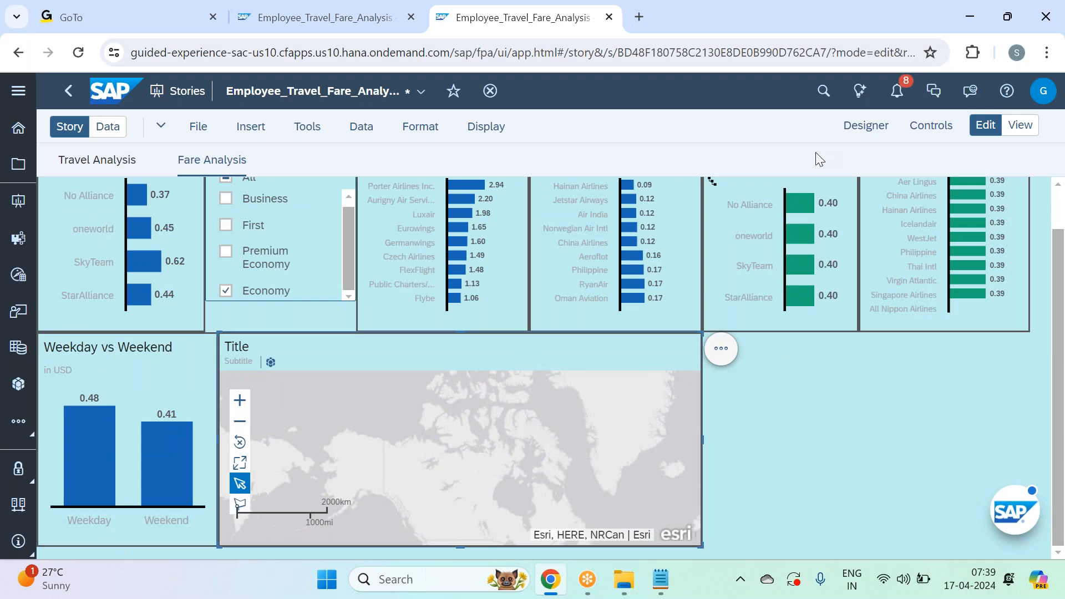
click(865, 126)
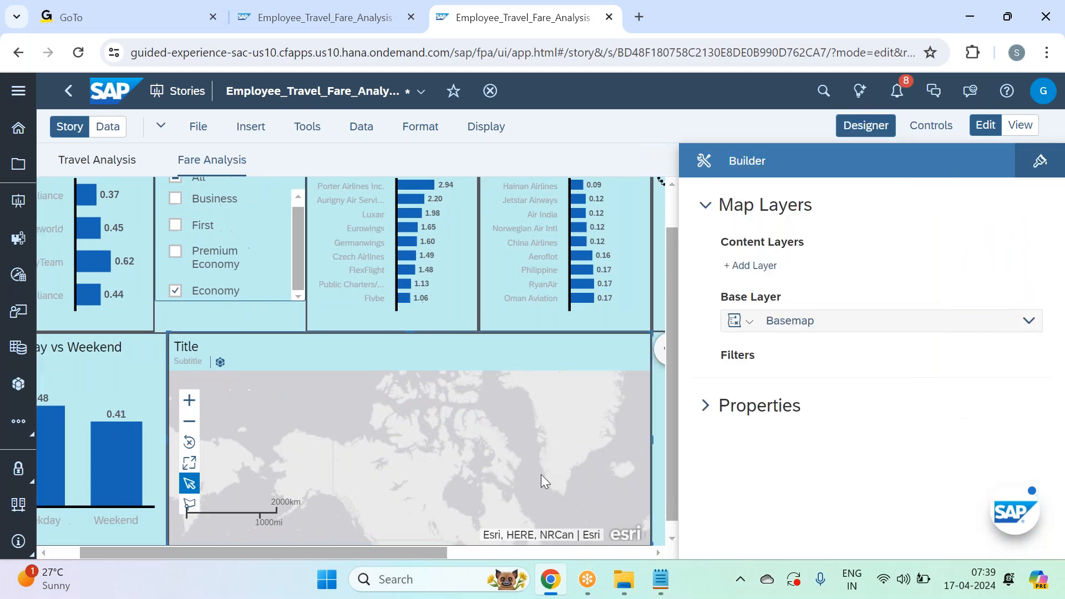
click(746, 267)
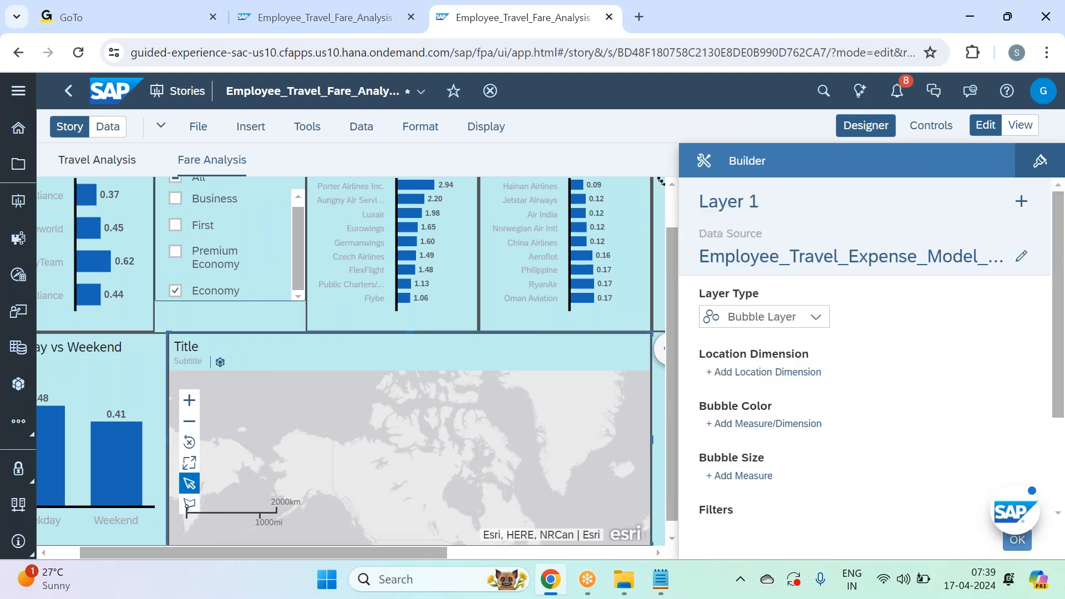
click(807, 320)
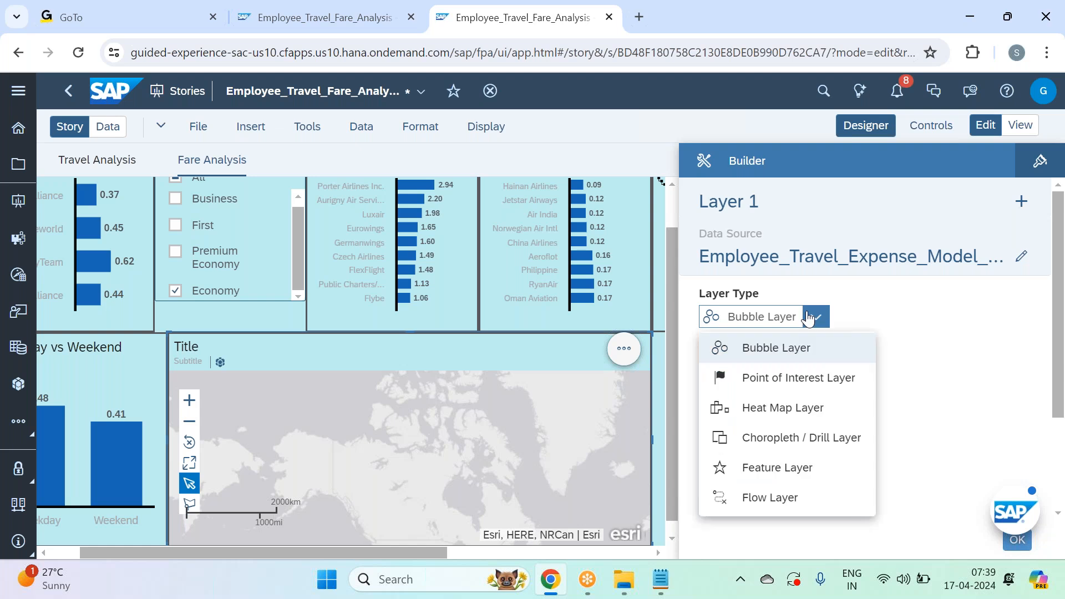
click(799, 485)
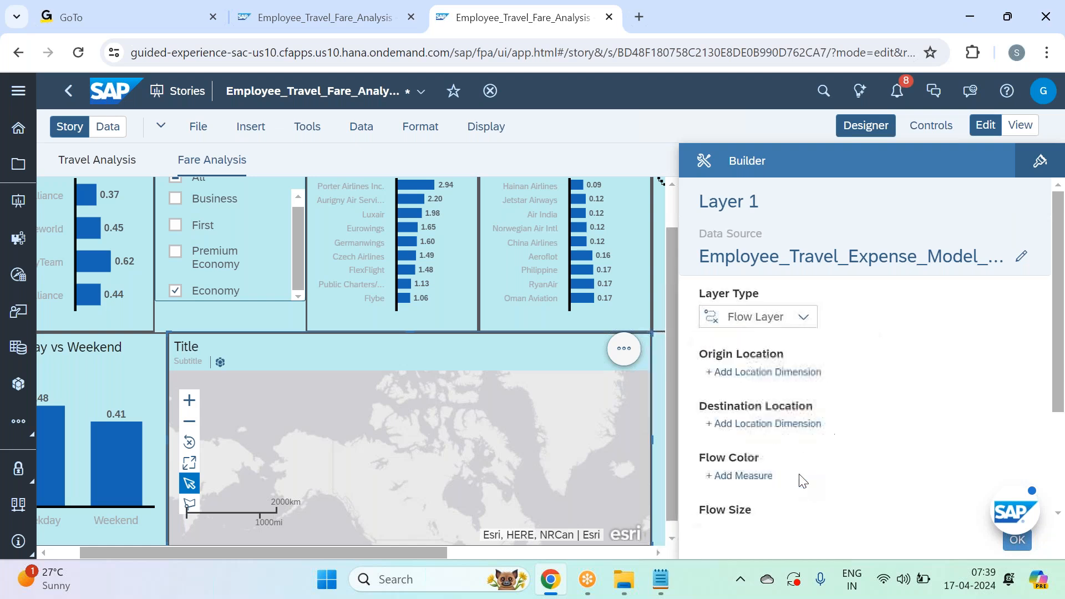
Set the flow layer's origin location to Geo_Origin and its destination location to Geo_Destination
click(798, 373)
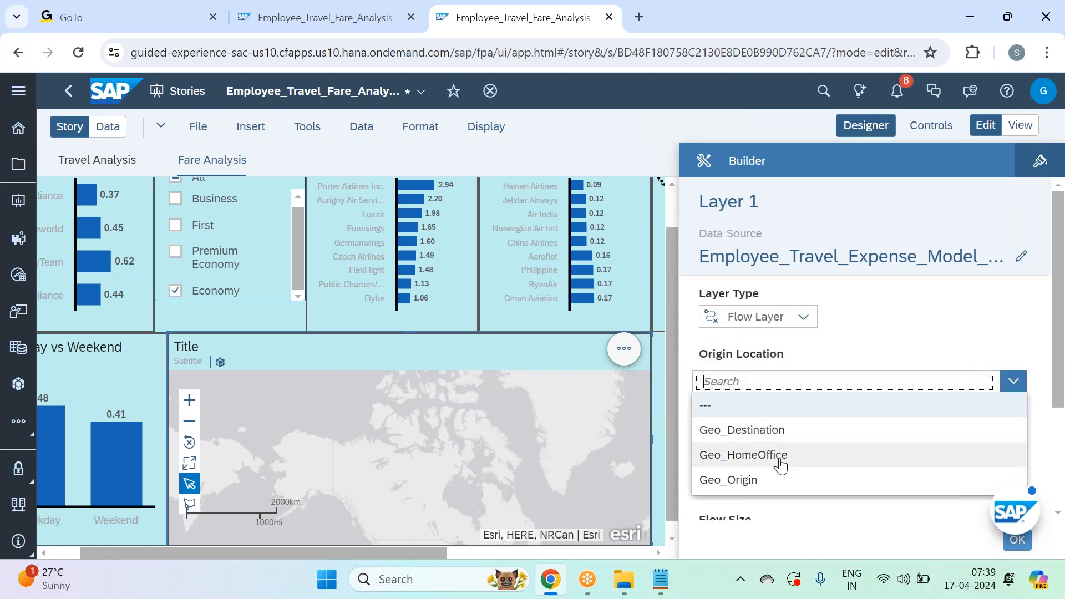
click(788, 480)
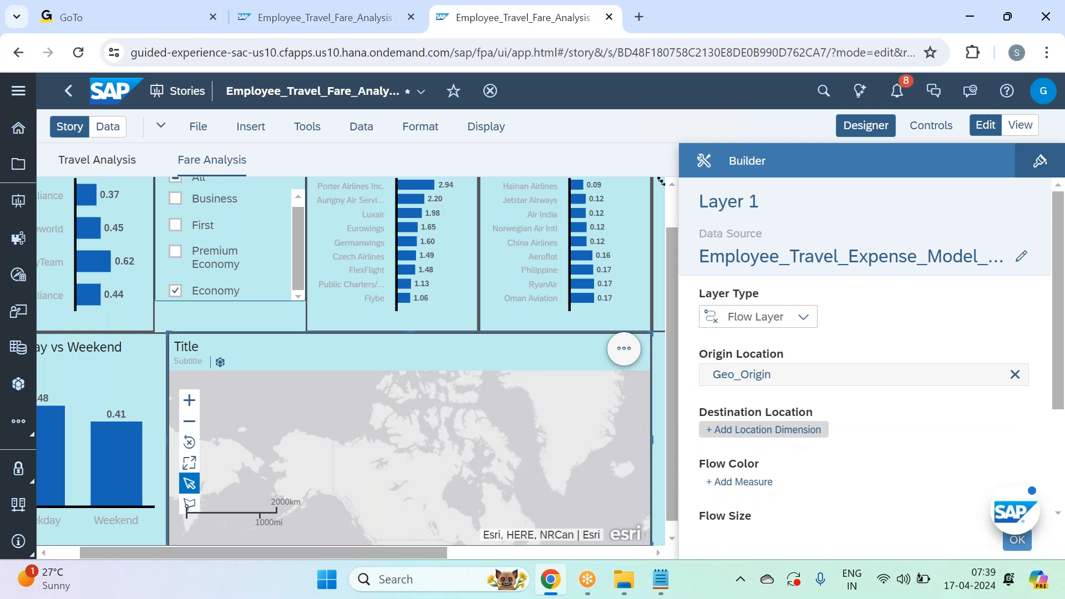
click(796, 440)
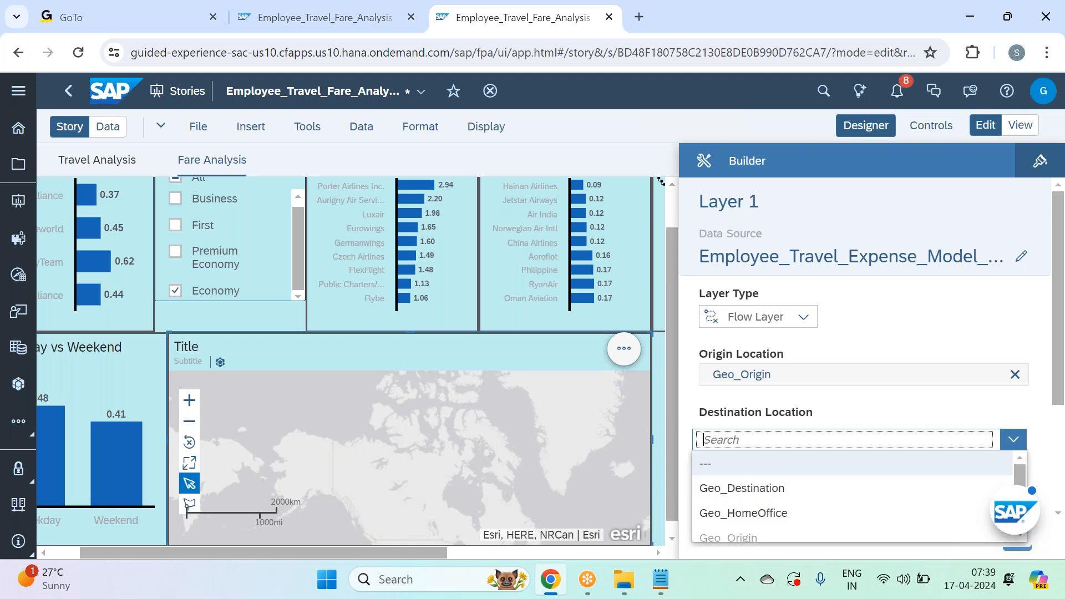
click(775, 491)
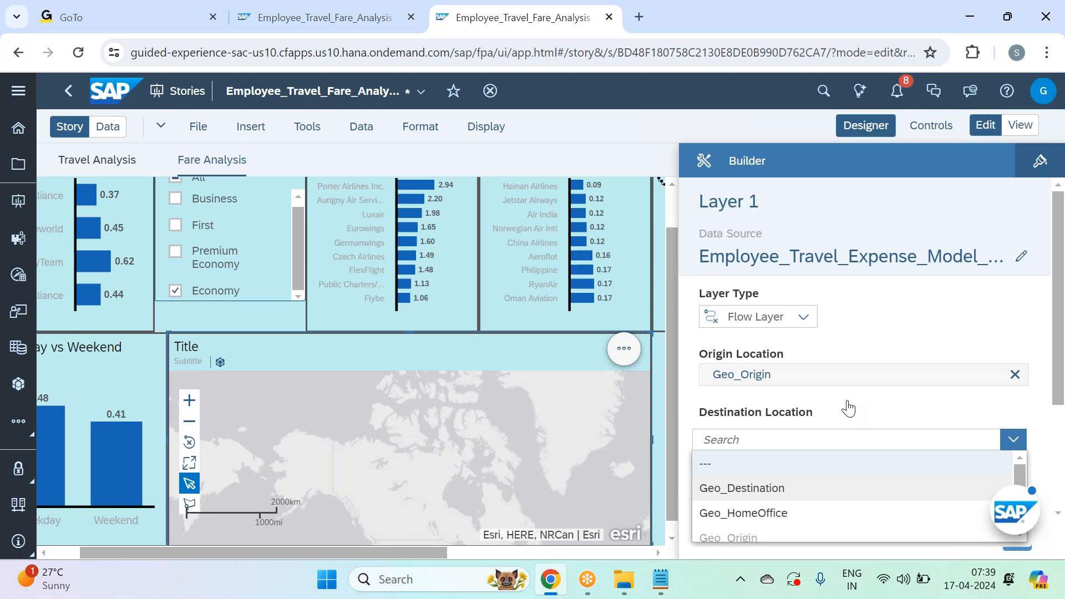
Use the Fare Per Mile calculation as the flow layer's color measure
scroll(848, 408, down, 3)
click(764, 333)
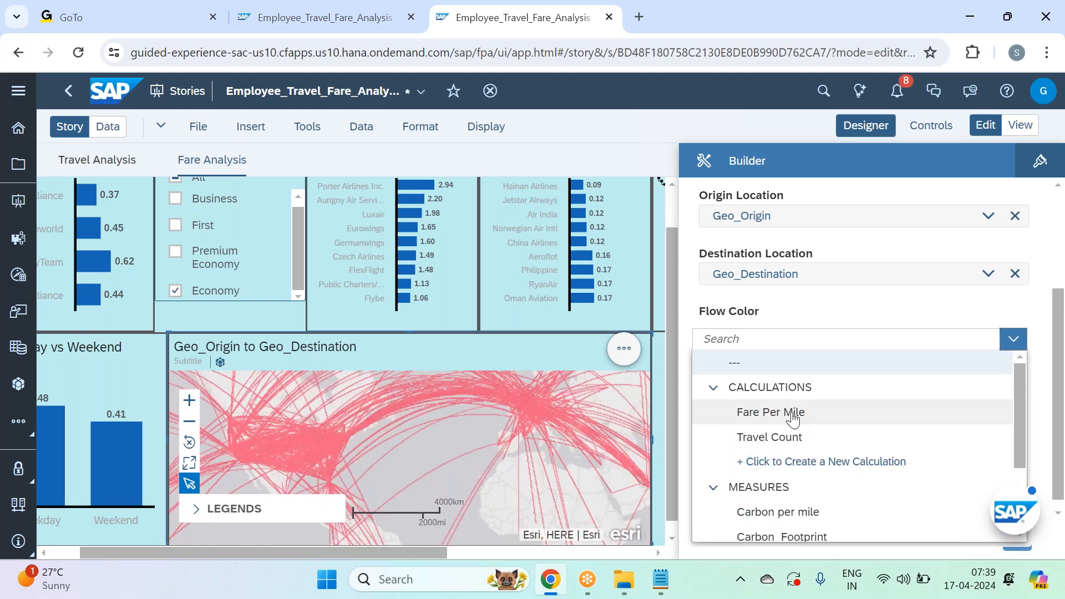
click(804, 411)
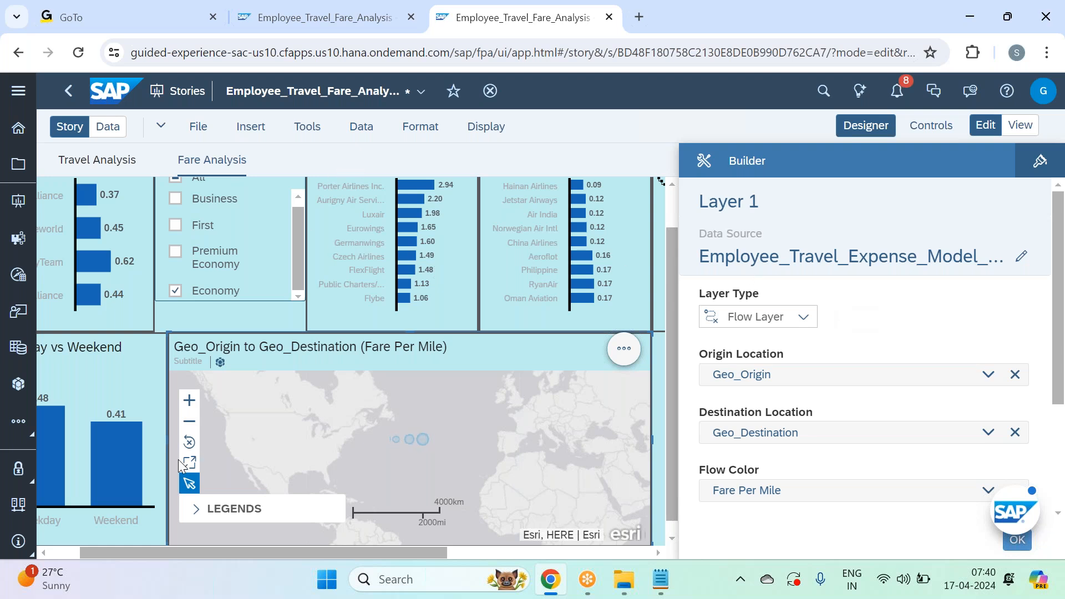
Apply the Standard palette starting with blue, orange and green to the geo map's Fare Per Mile flow color
scroll(288, 555, up, 1)
drag(288, 553, 231, 535)
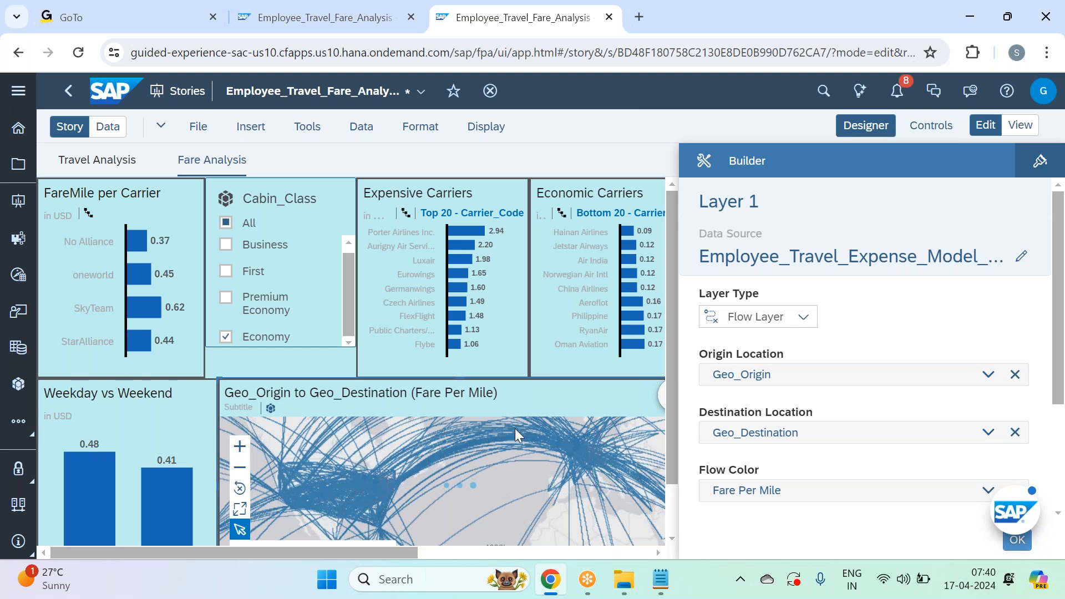
drag(1055, 242, 1060, 339)
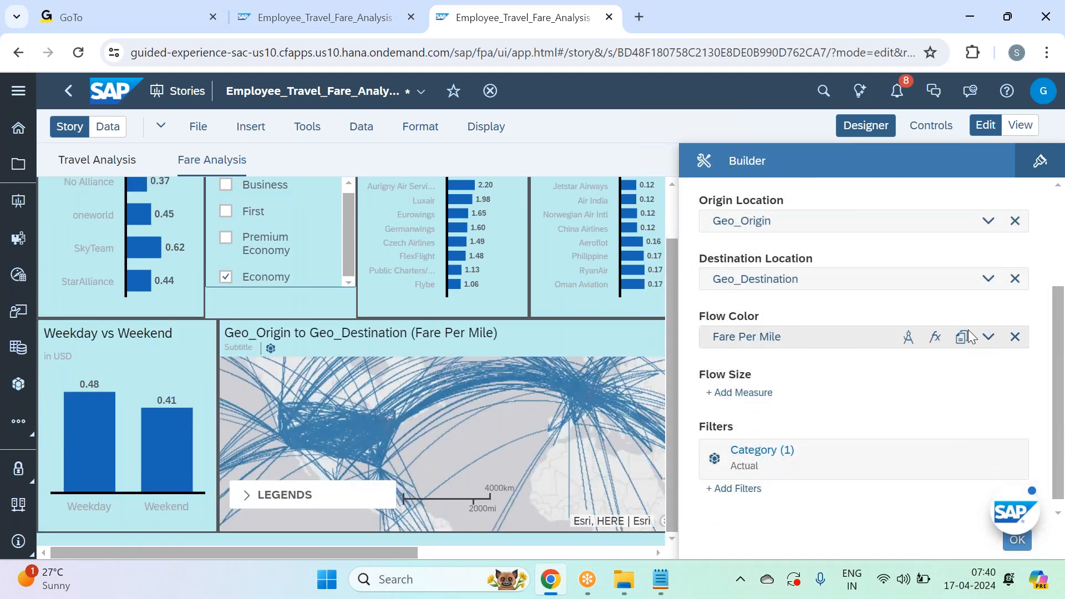
click(984, 333)
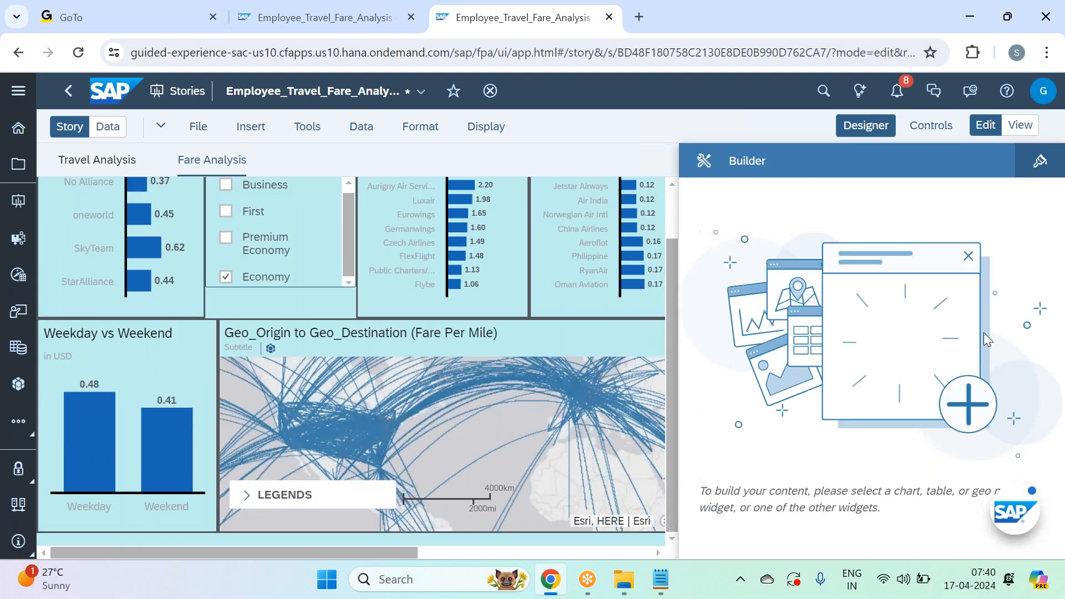
click(574, 344)
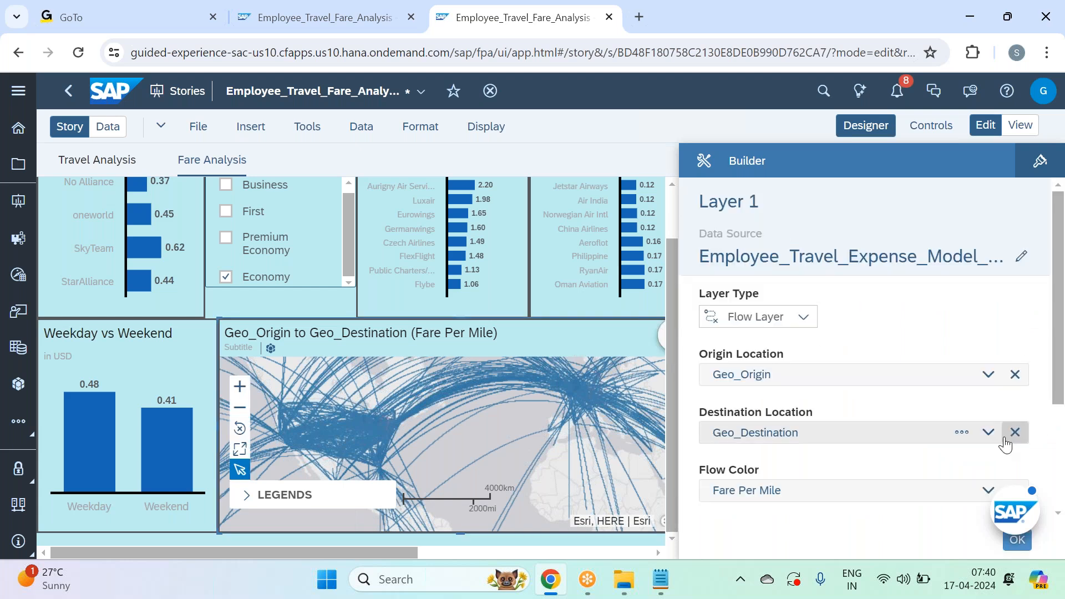
scroll(996, 350, down, 3)
click(987, 325)
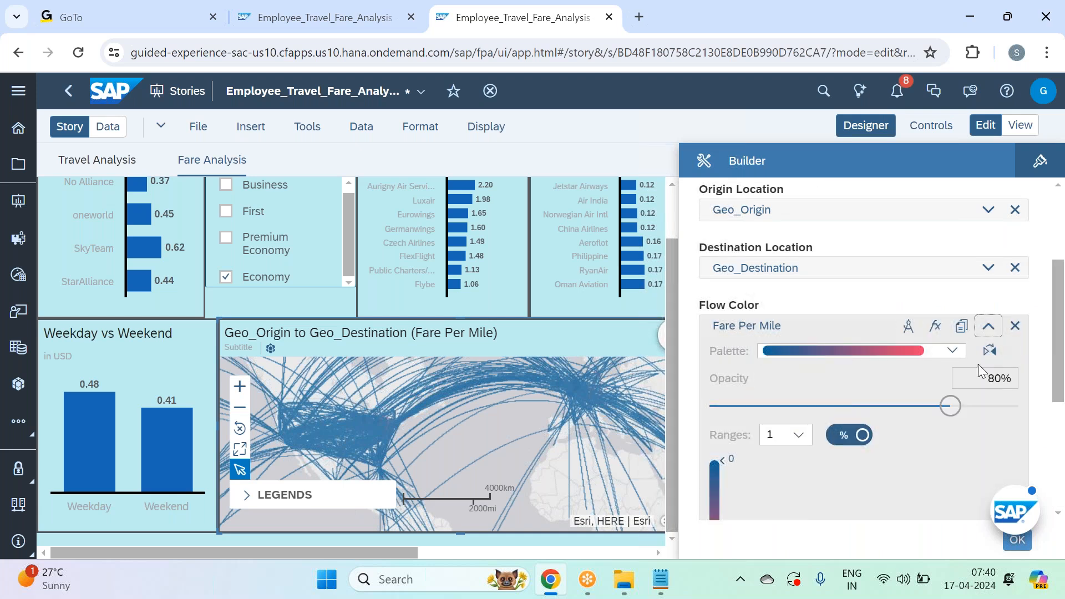
click(952, 350)
scroll(951, 344, down, 5)
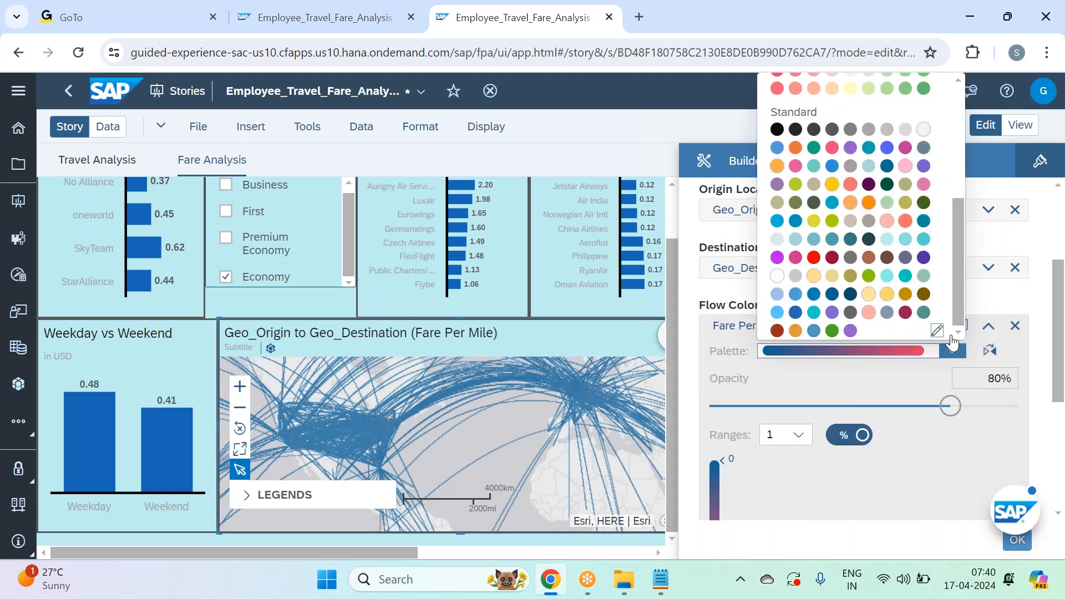
click(889, 155)
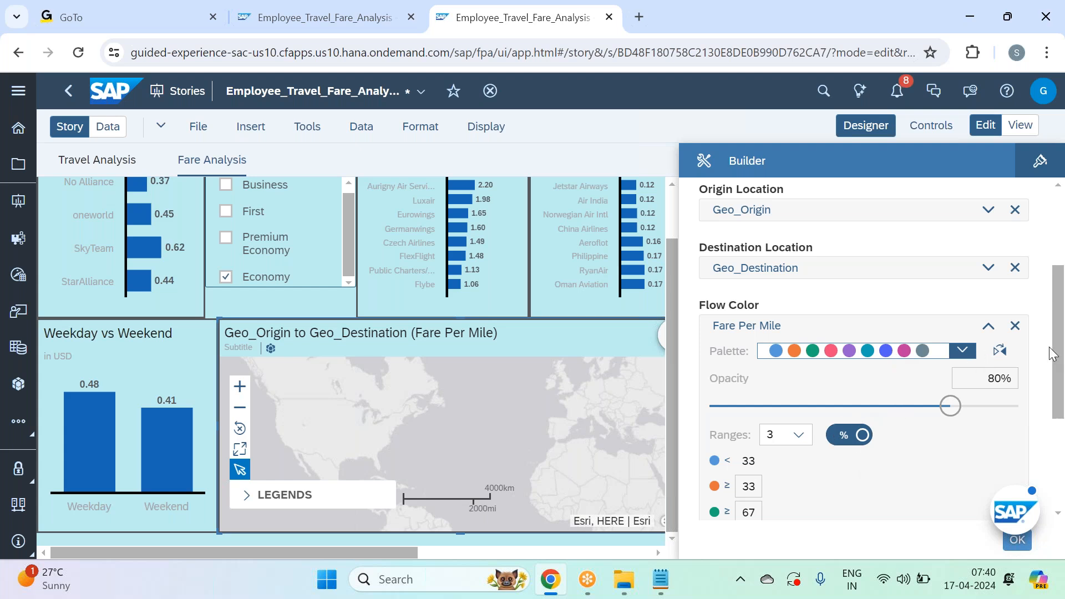
Start a new Standard color palette based on the applied one and reduce it to 5 swatches
scroll(1060, 328, down, 2)
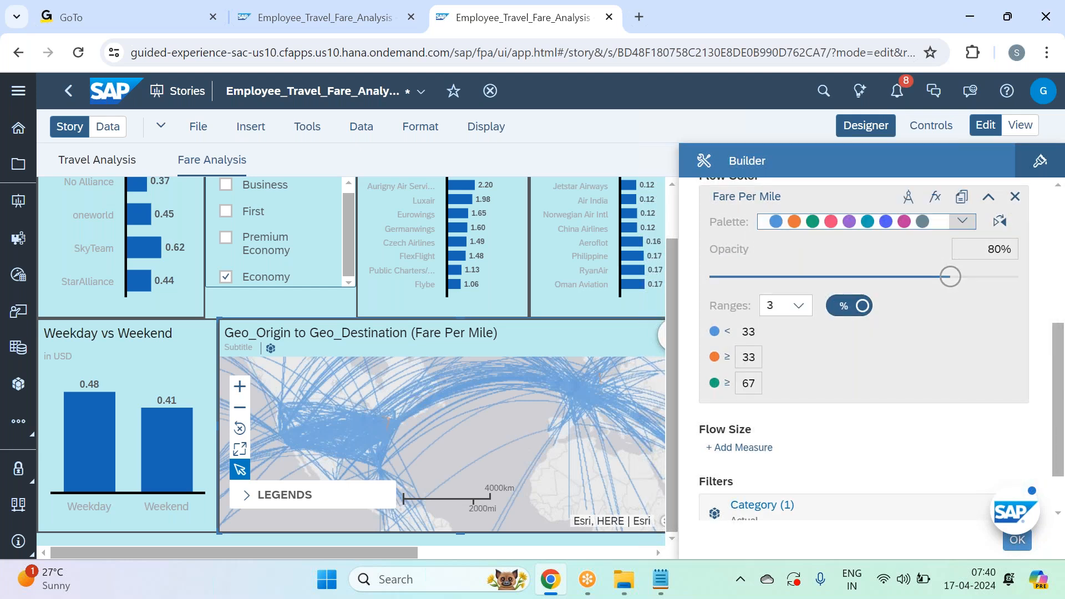
click(962, 222)
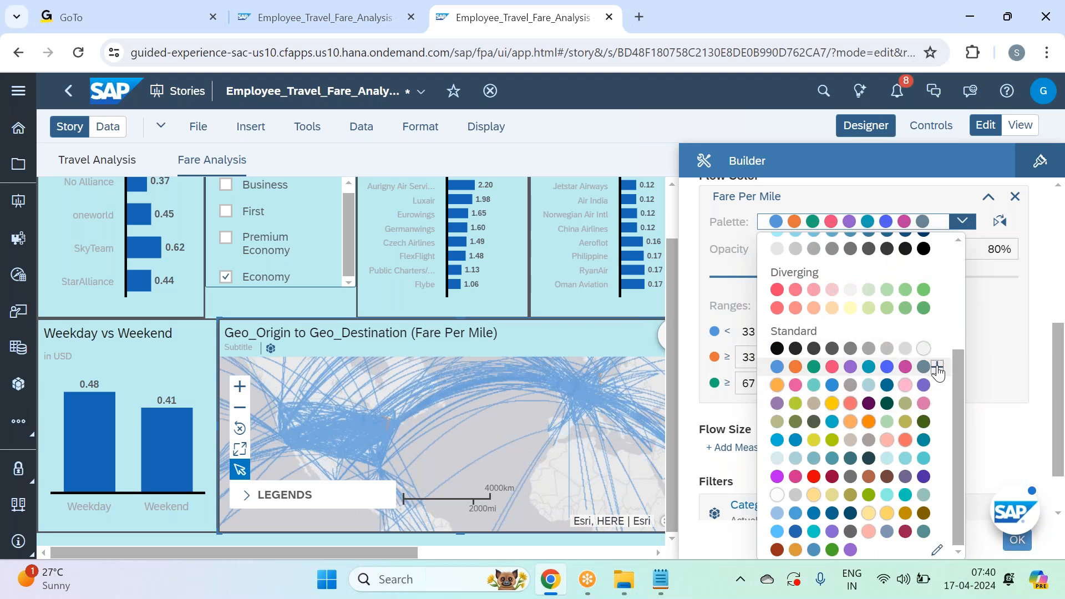
click(937, 370)
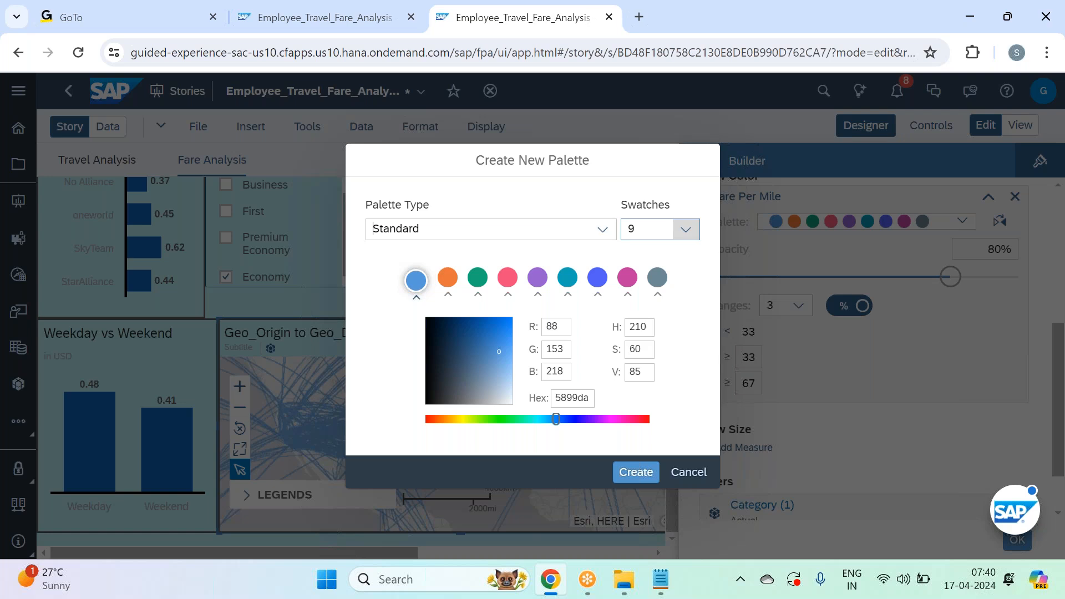
click(686, 232)
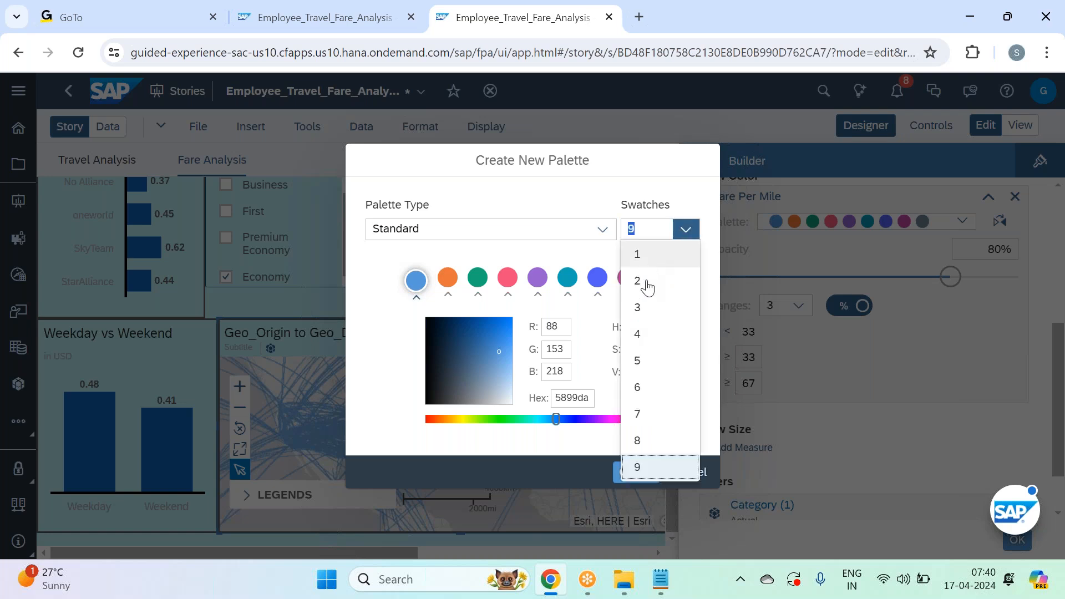
click(646, 361)
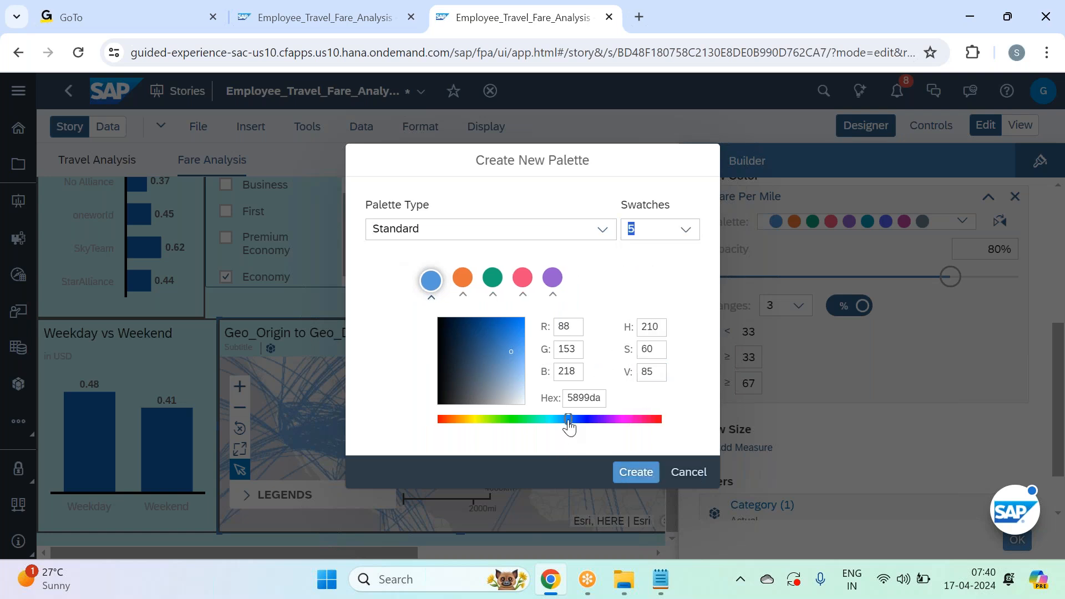
Color the new palette's first three swatches dark green, blue and brown
drag(551, 421, 505, 423)
click(490, 334)
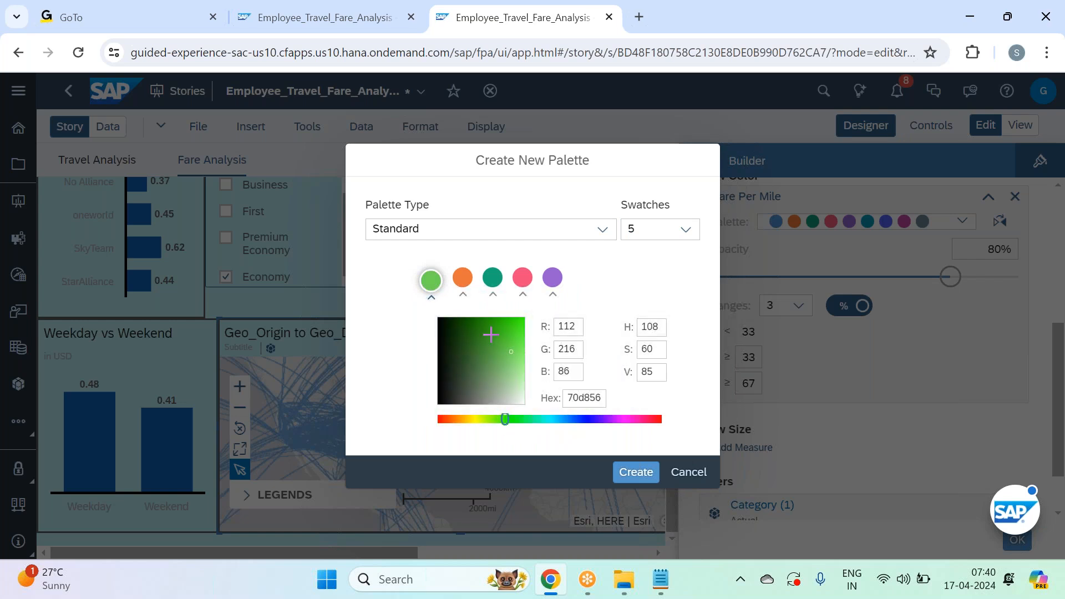
click(462, 281)
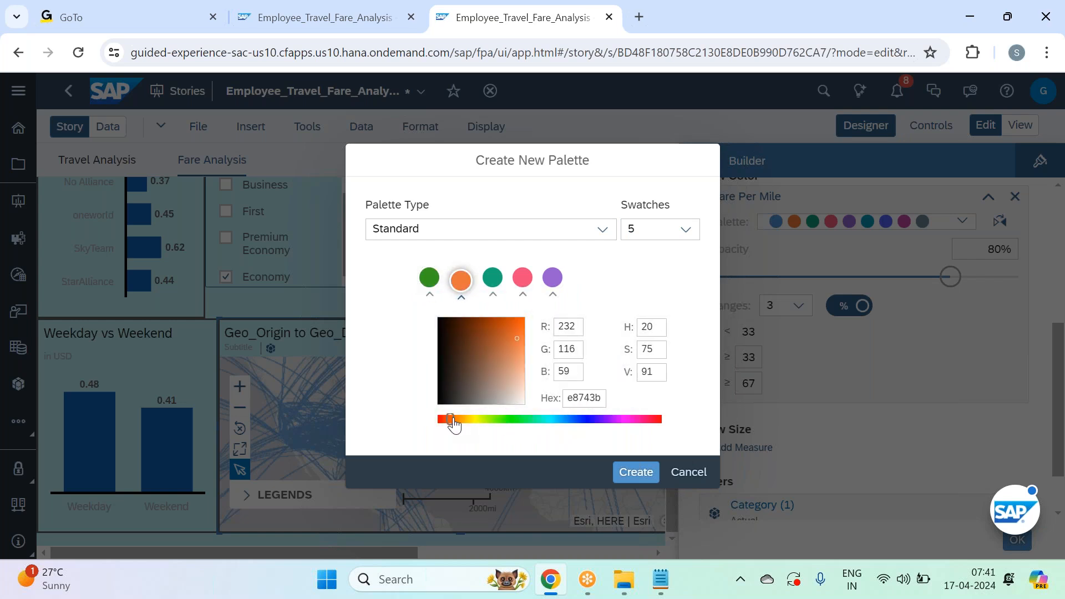
drag(454, 423, 570, 424)
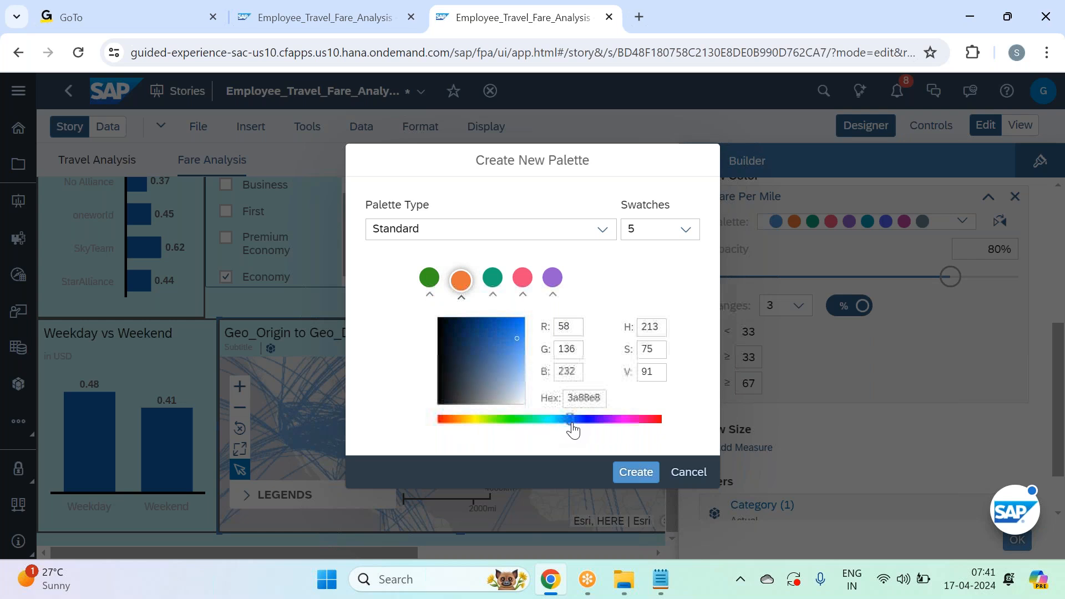
click(498, 341)
click(491, 278)
drag(537, 423, 460, 423)
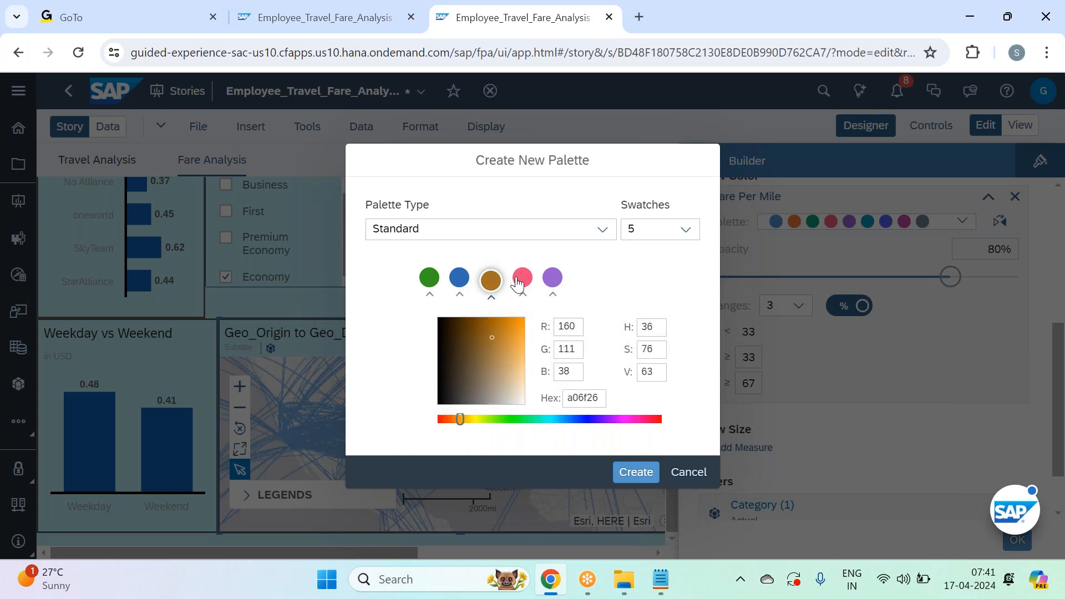
Change the fourth swatch to red and create the custom palette for the Fare Per Mile flow color
click(522, 278)
click(657, 420)
click(508, 329)
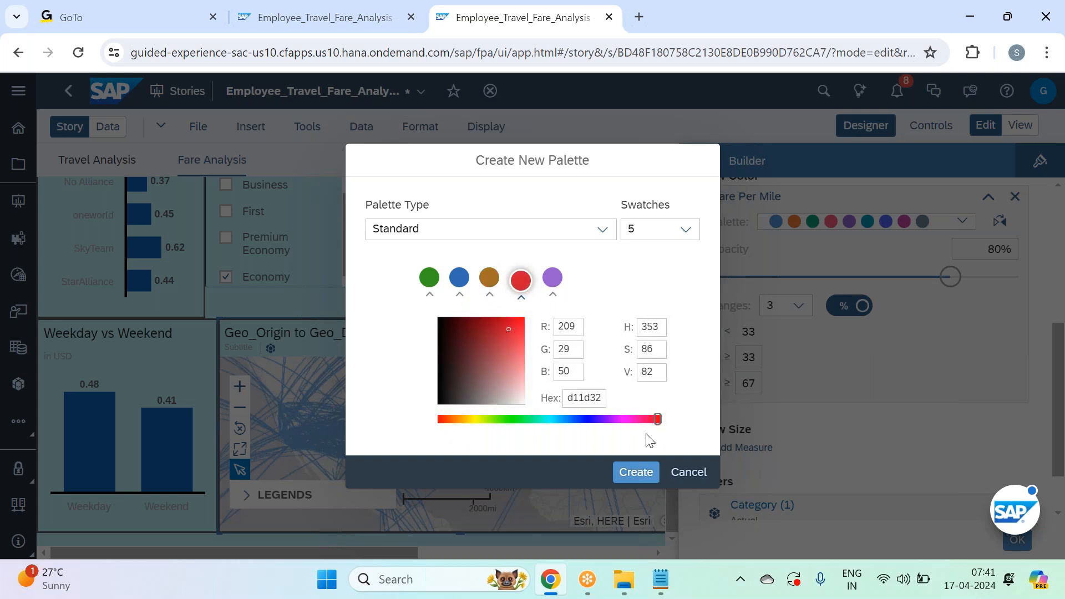
click(636, 472)
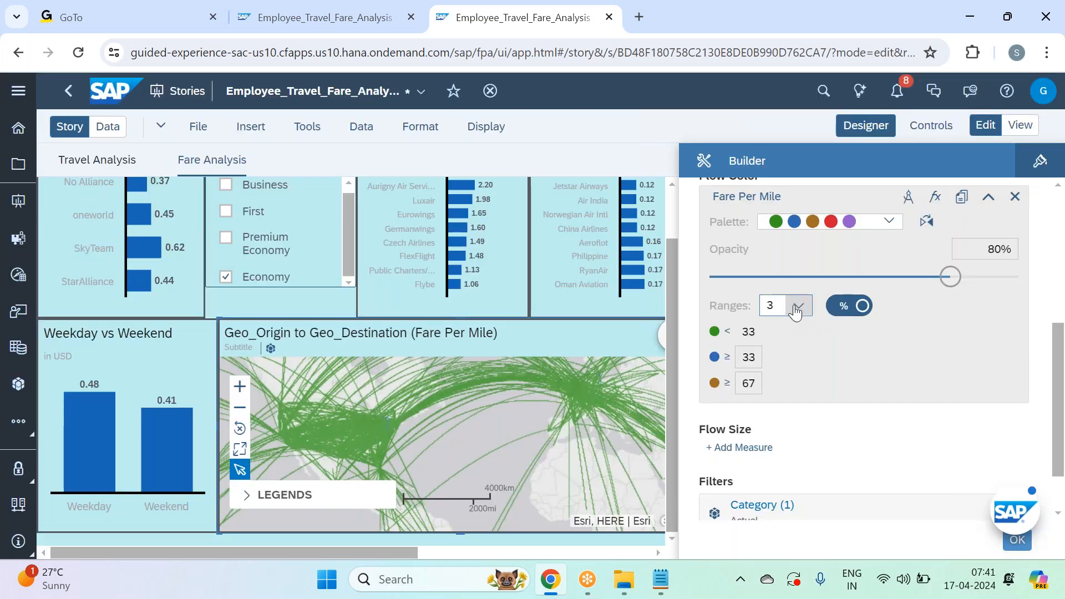
Divide the Fare Per Mile flow color into 4 ranges
click(799, 306)
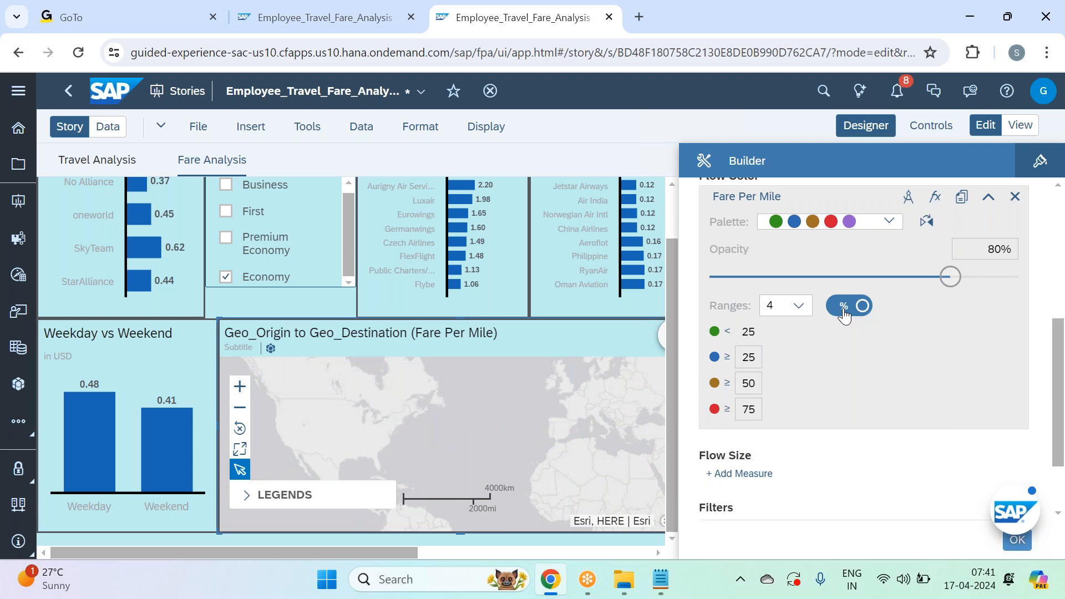
Switch the Fare Per Mile flow color ranges from percentages to absolute numbers, with thresholds at 0.5, 1 and 2
click(844, 315)
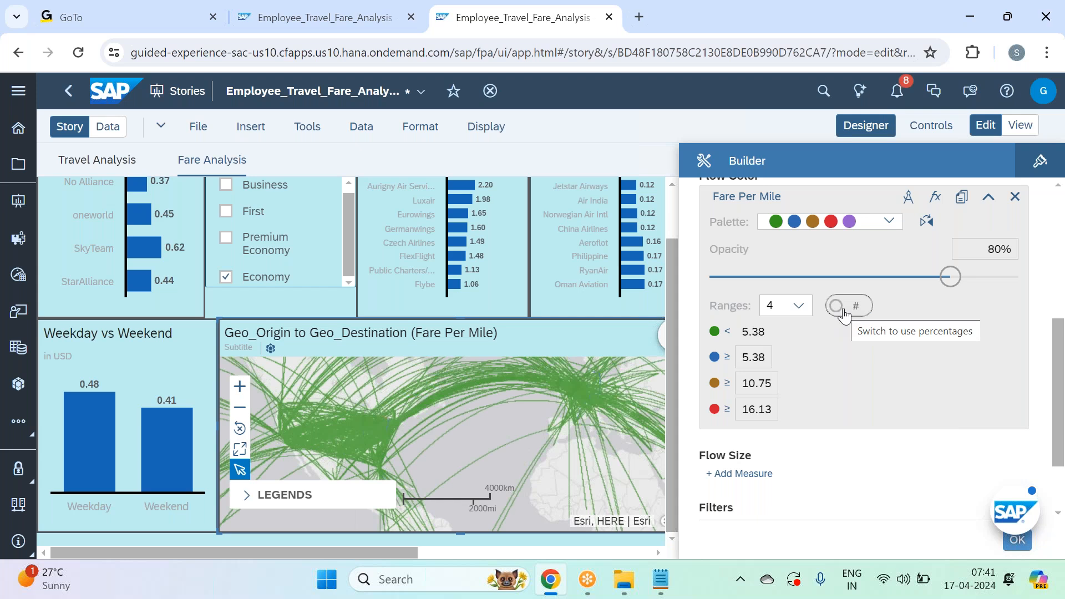
click(759, 359)
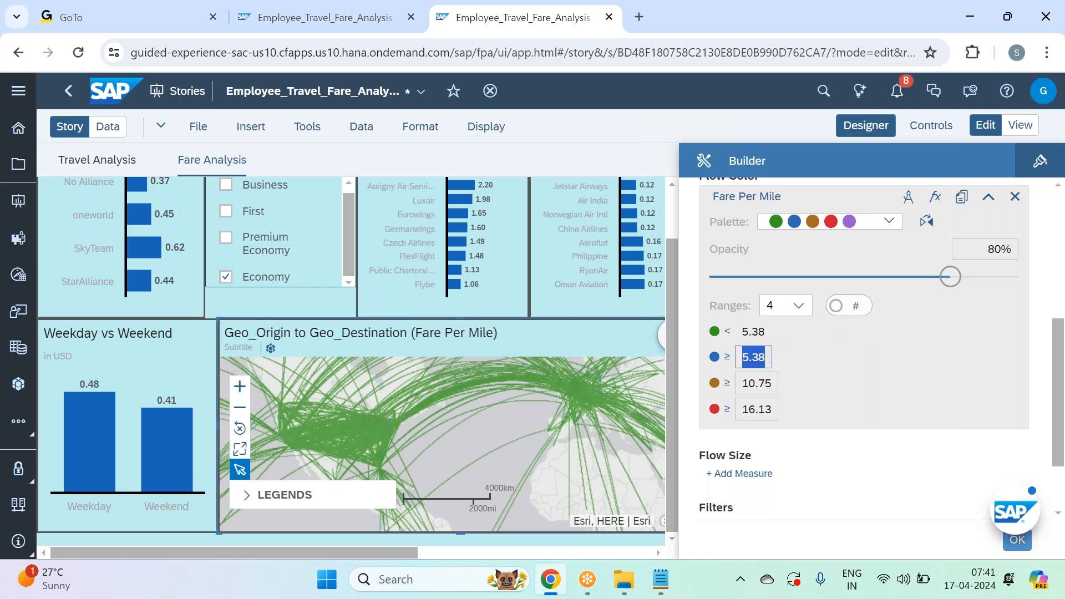
text(0.5)
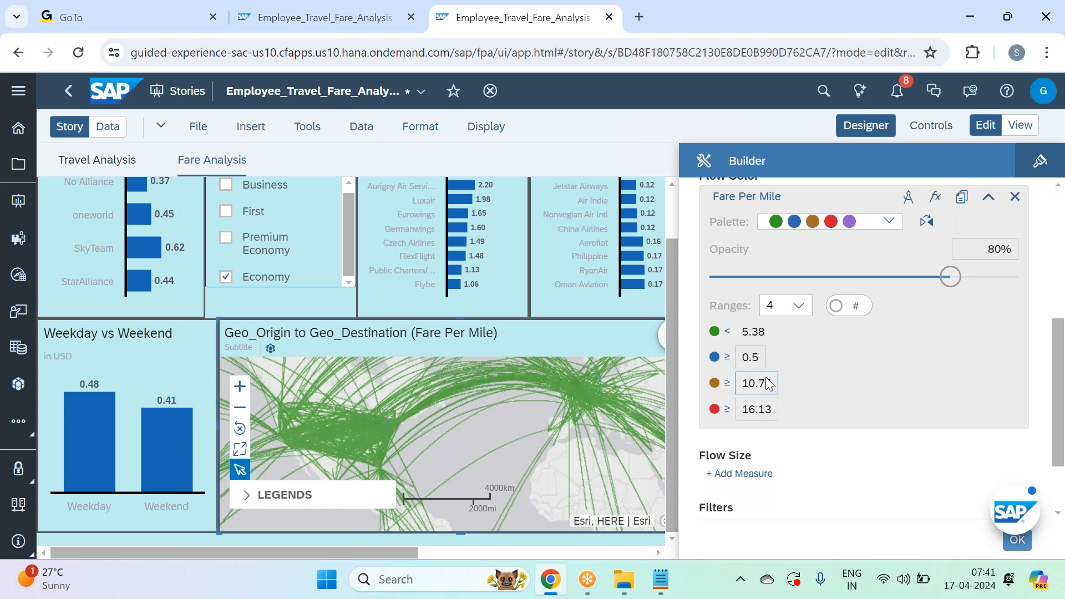
click(768, 383)
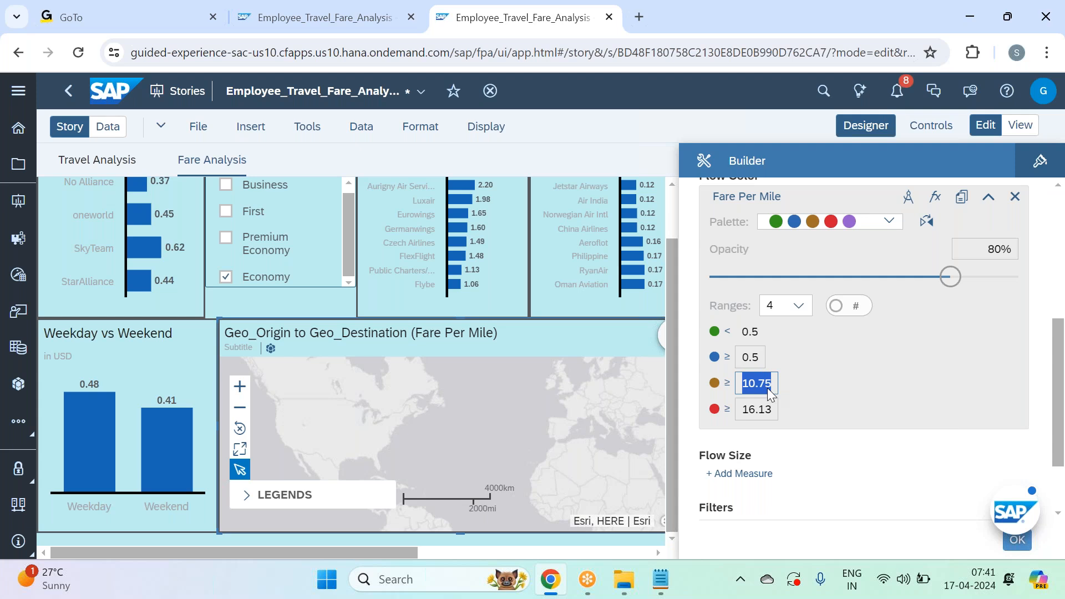
text(1)
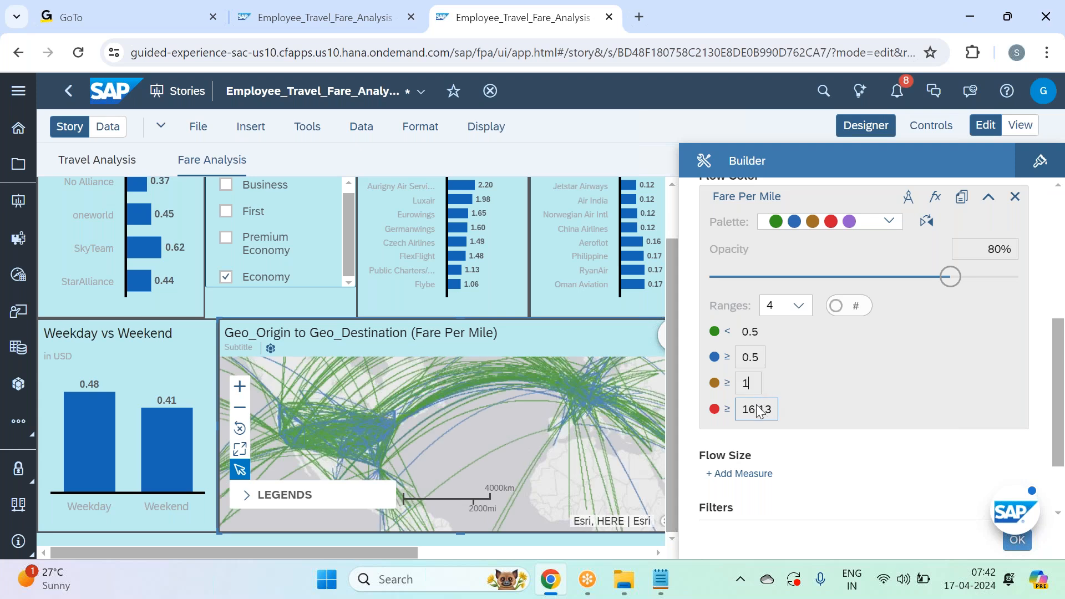
click(758, 410)
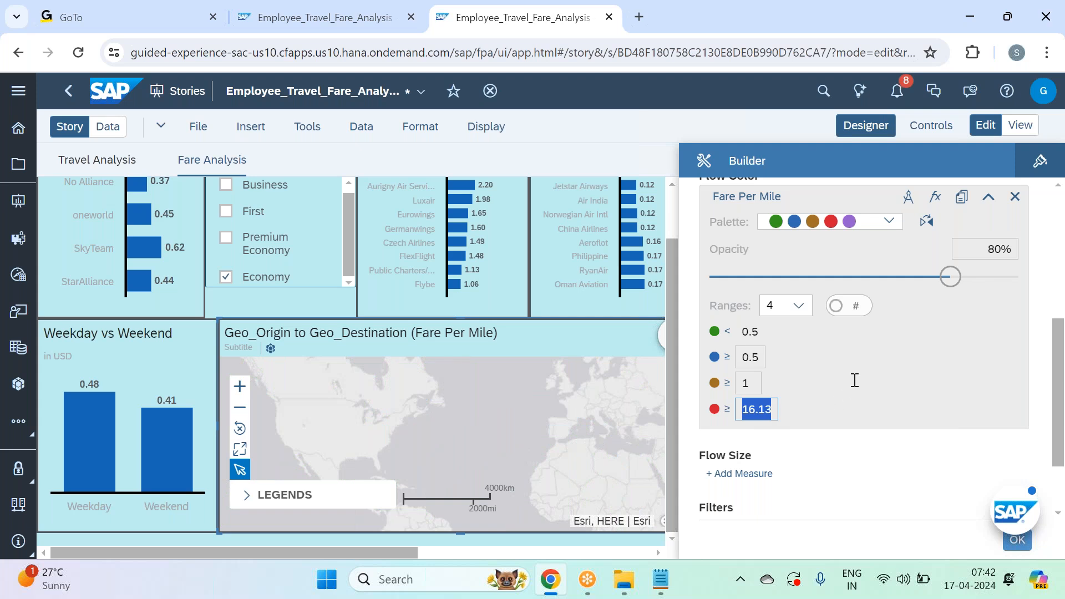
text(2)
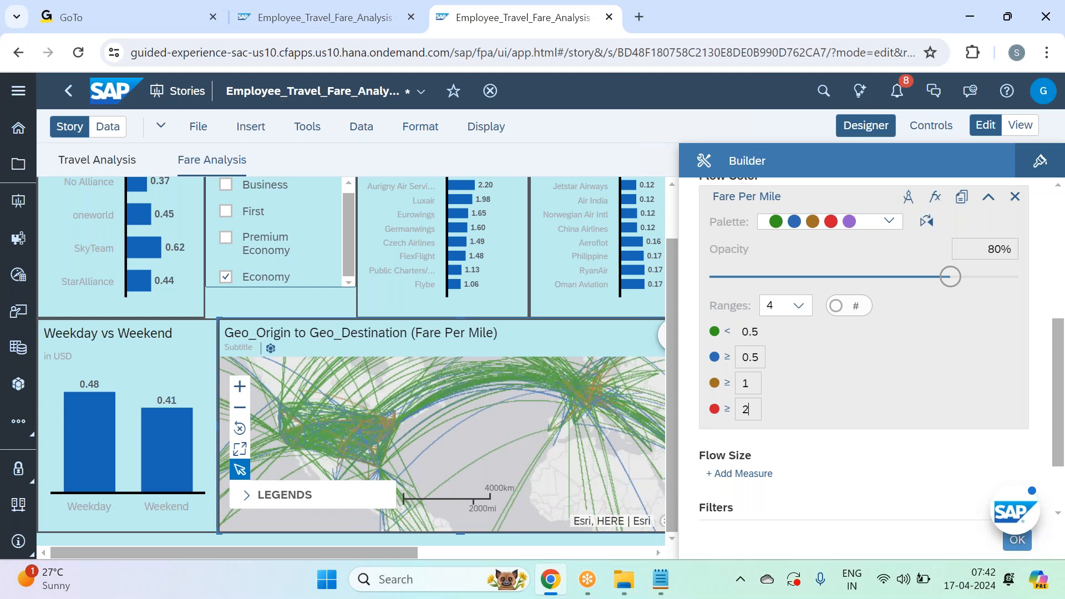
key(Return)
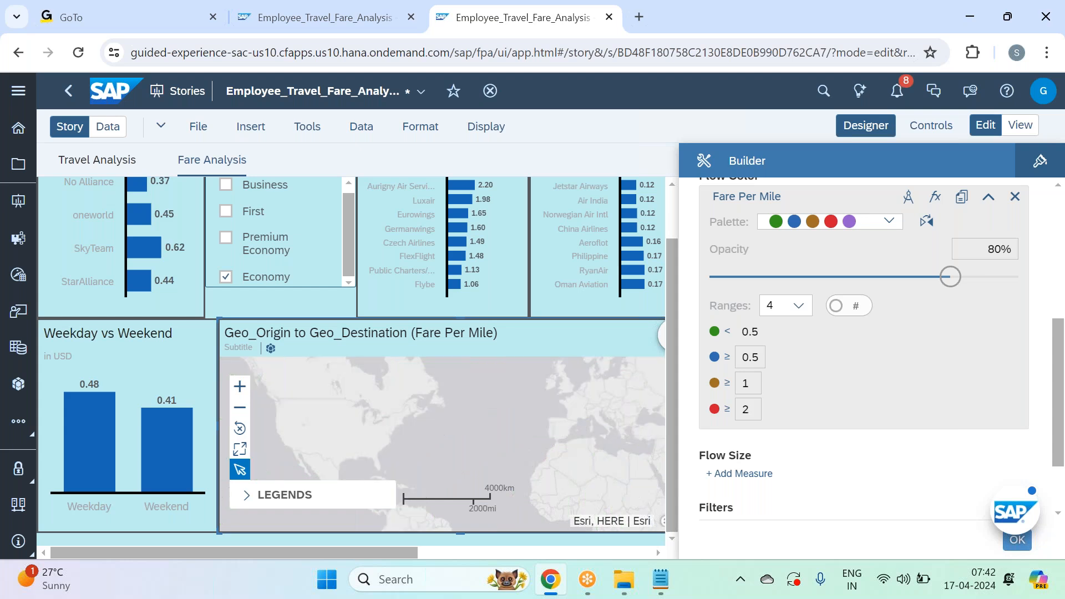
Collapse the Fare Per Mile color settings, confirm the flow layer and close the map's design settings
scroll(978, 267, up, 2)
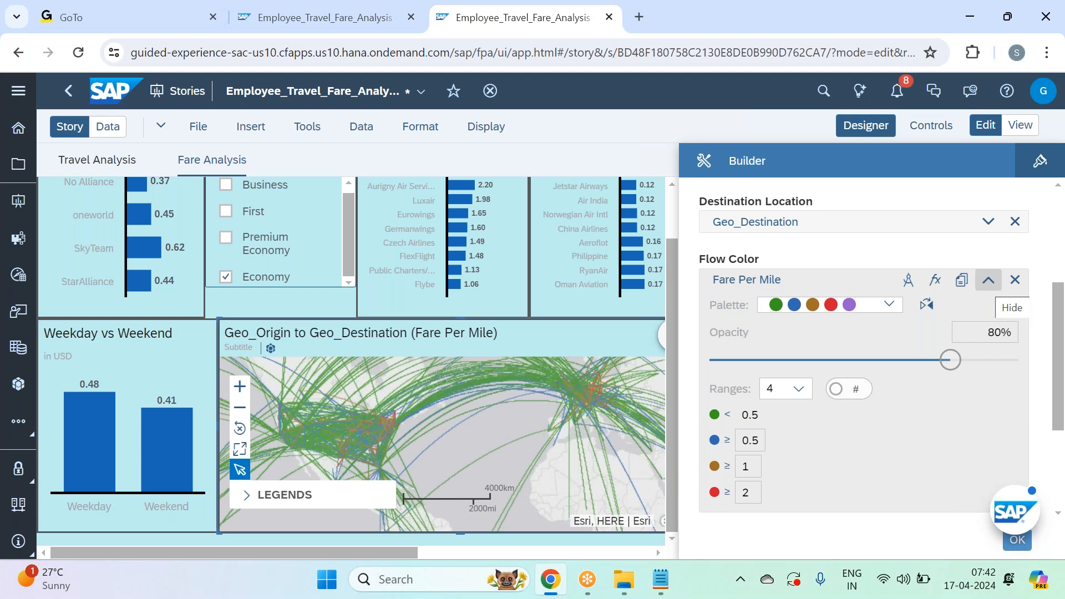
click(988, 280)
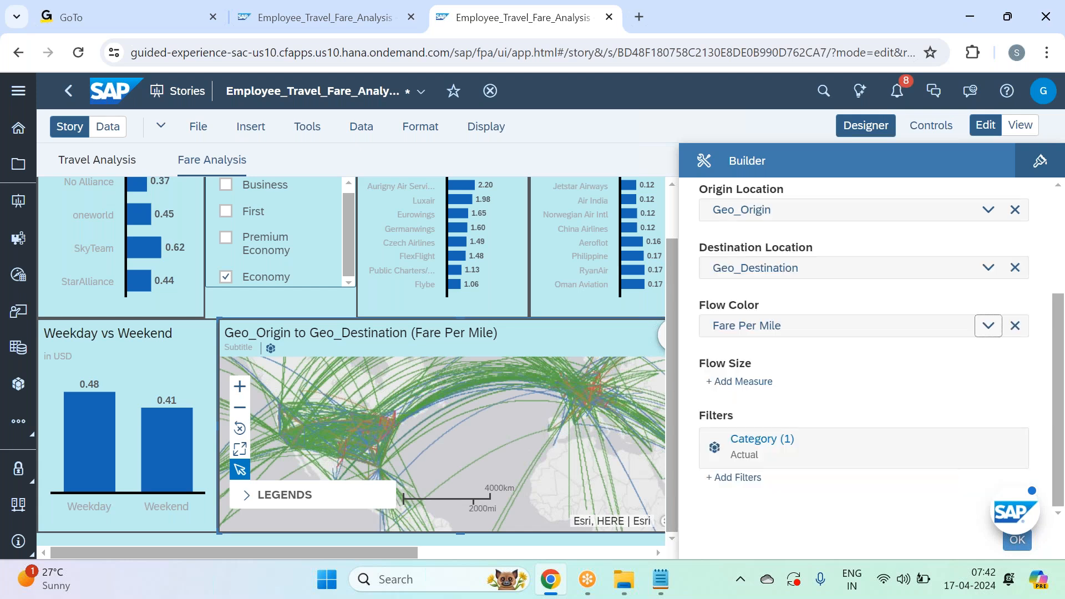
click(1018, 541)
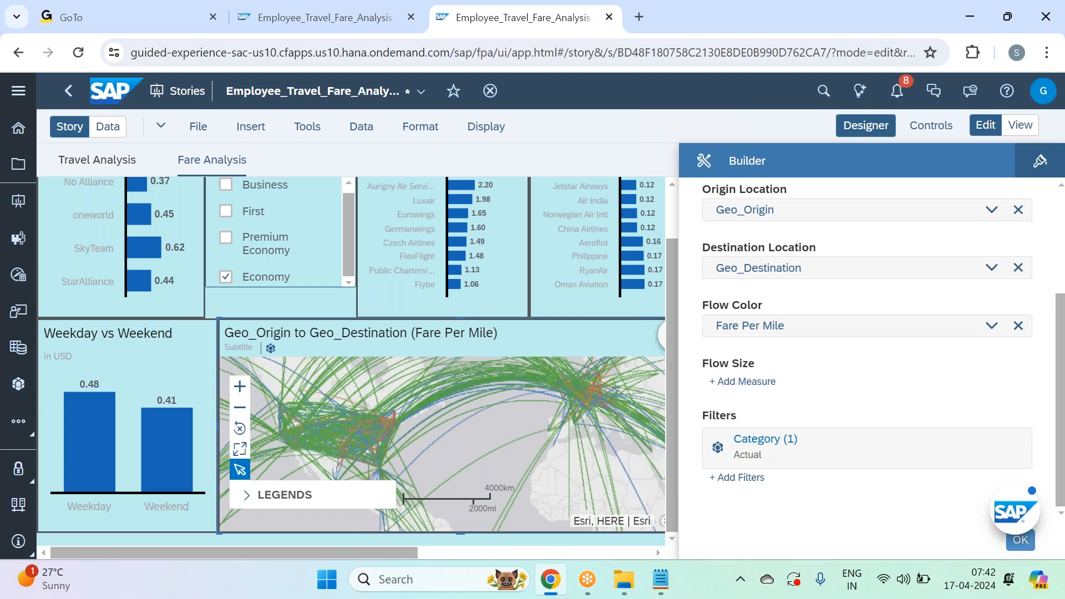
click(853, 131)
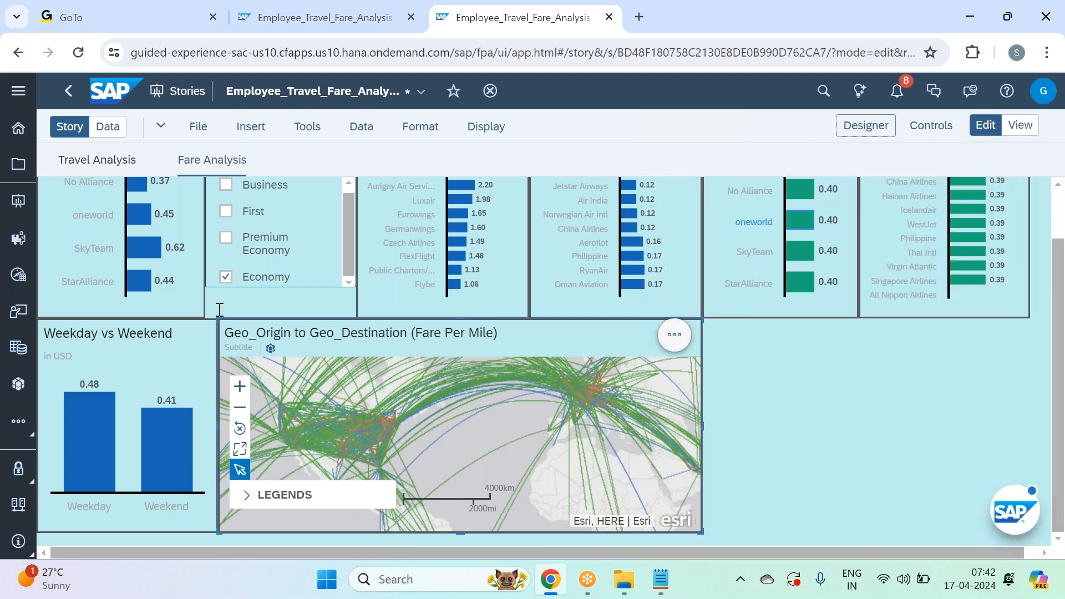
Insert a page filter on the Origin_Airport_Code dimension with all members selected and multiple selection allowed
click(250, 127)
click(335, 222)
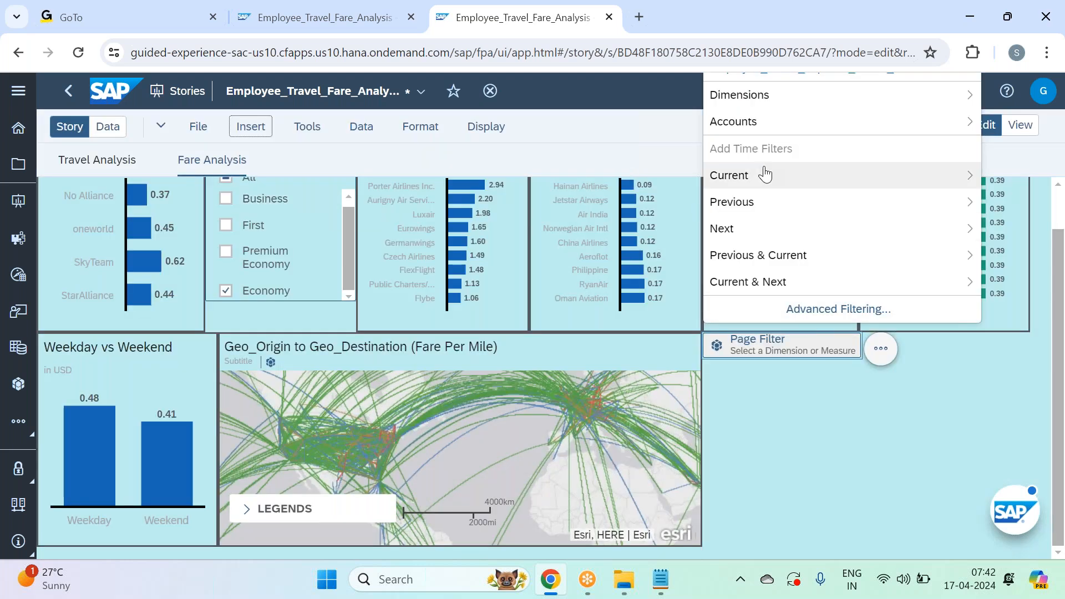
click(813, 101)
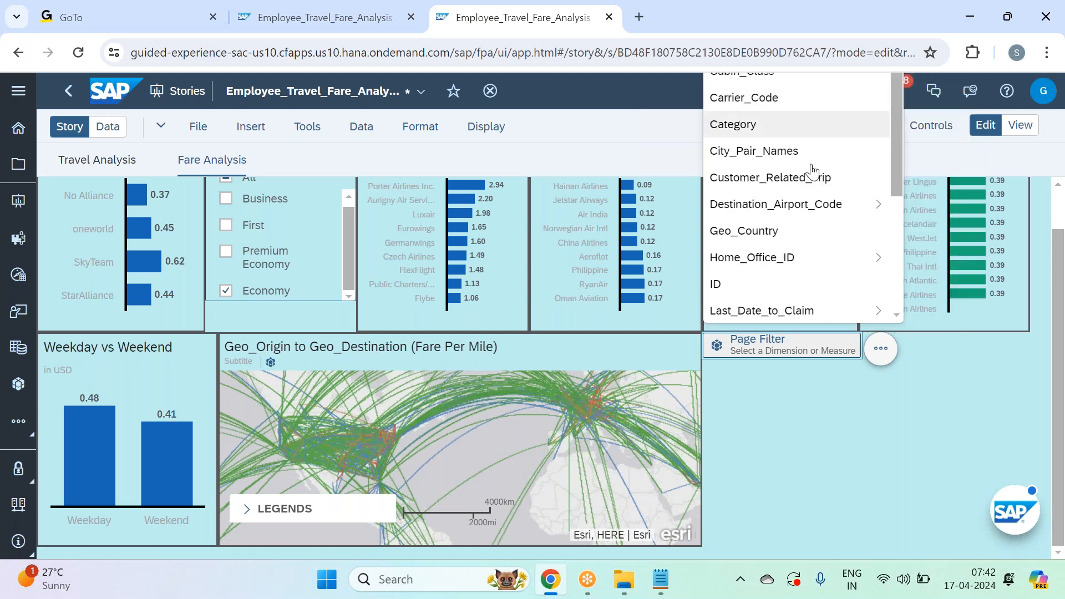
scroll(810, 240, down, 5)
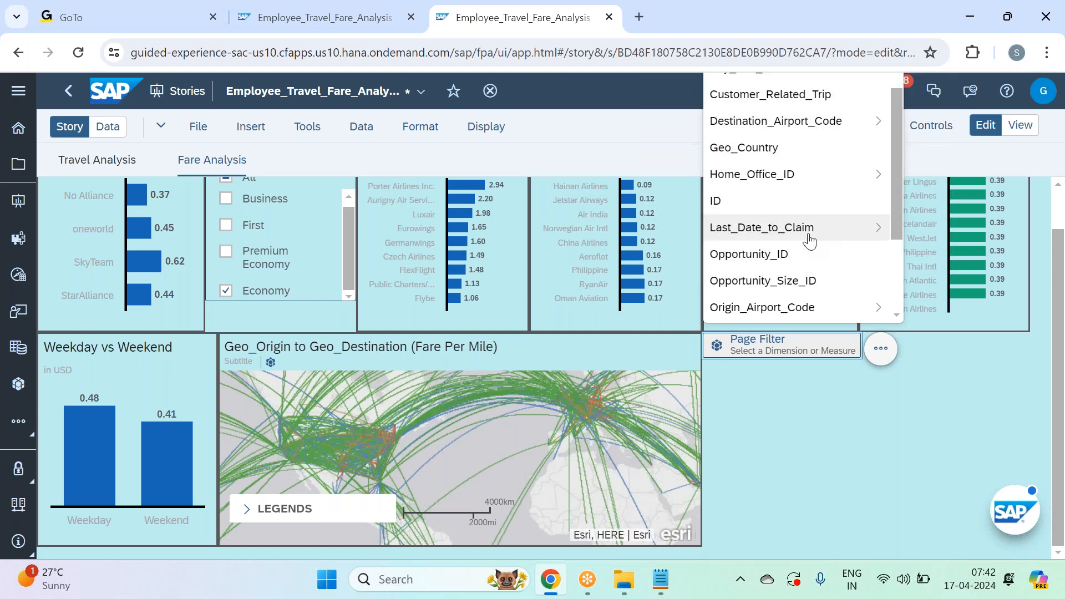
click(801, 225)
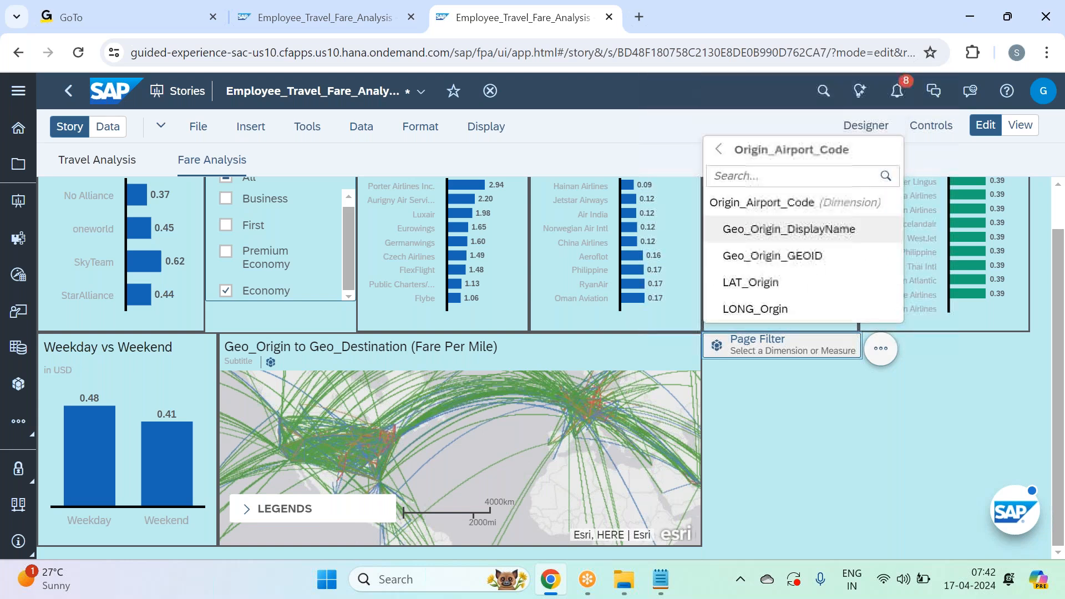
click(798, 204)
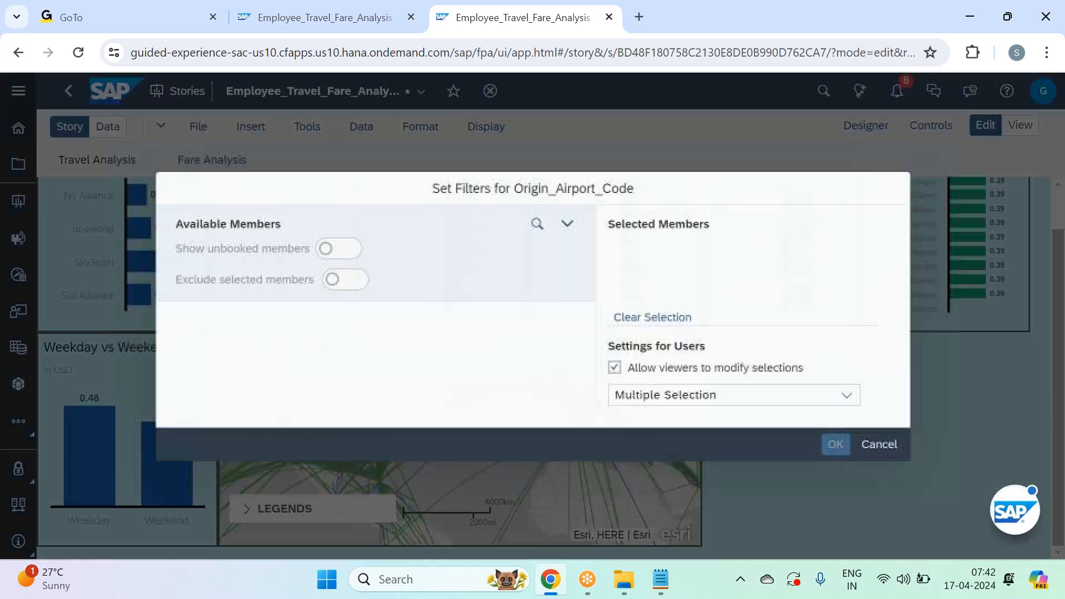
click(183, 326)
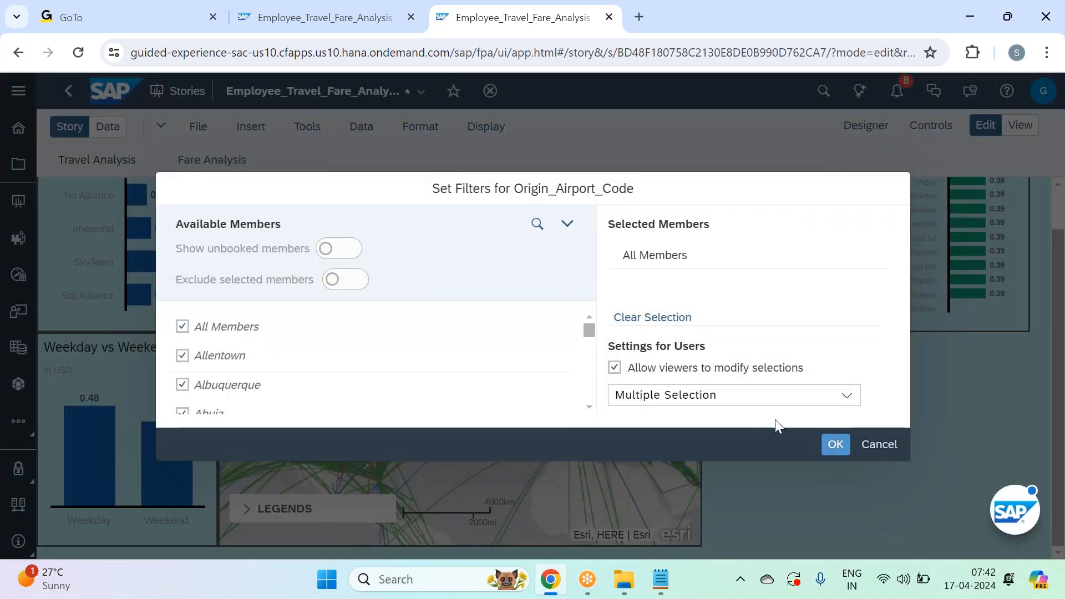
click(836, 445)
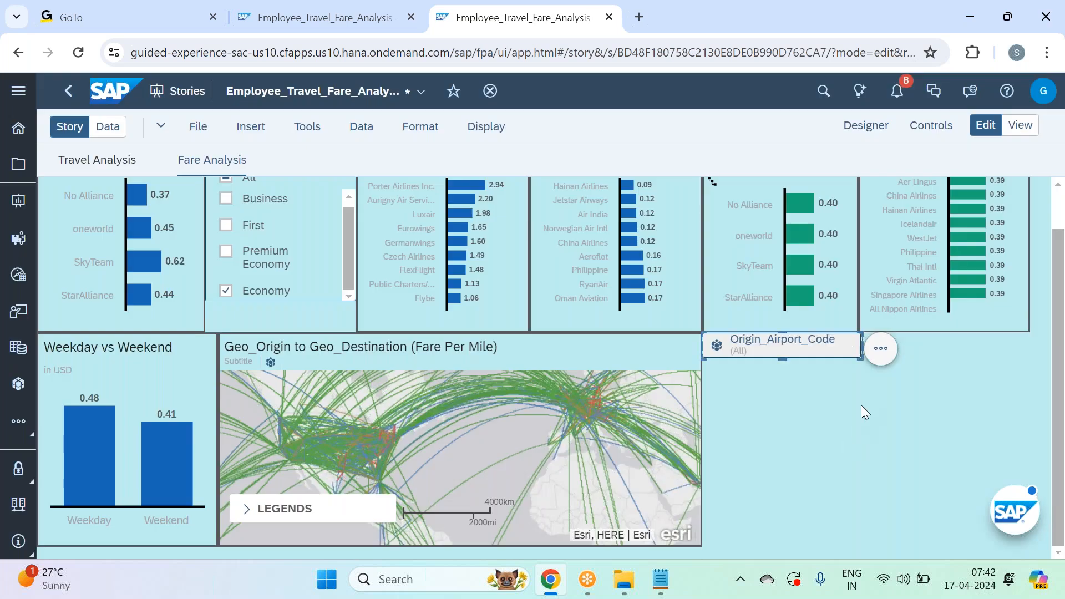
Set the Origin_Airport_Code filter's linked analysis to only the Geo_Origin to Geo_Destination (Fare Per Mile) map
click(880, 353)
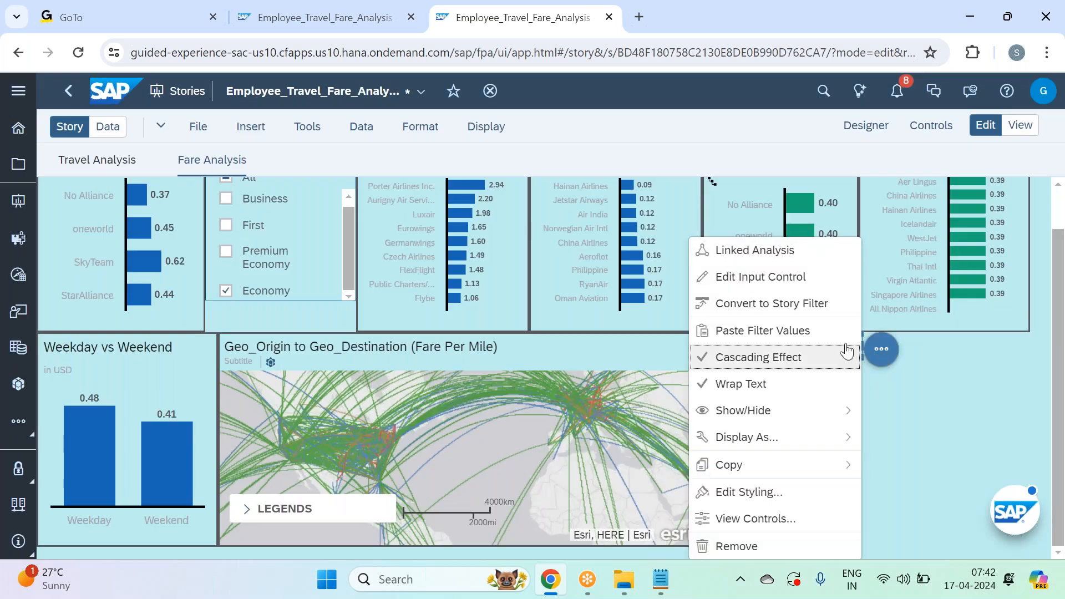
click(802, 263)
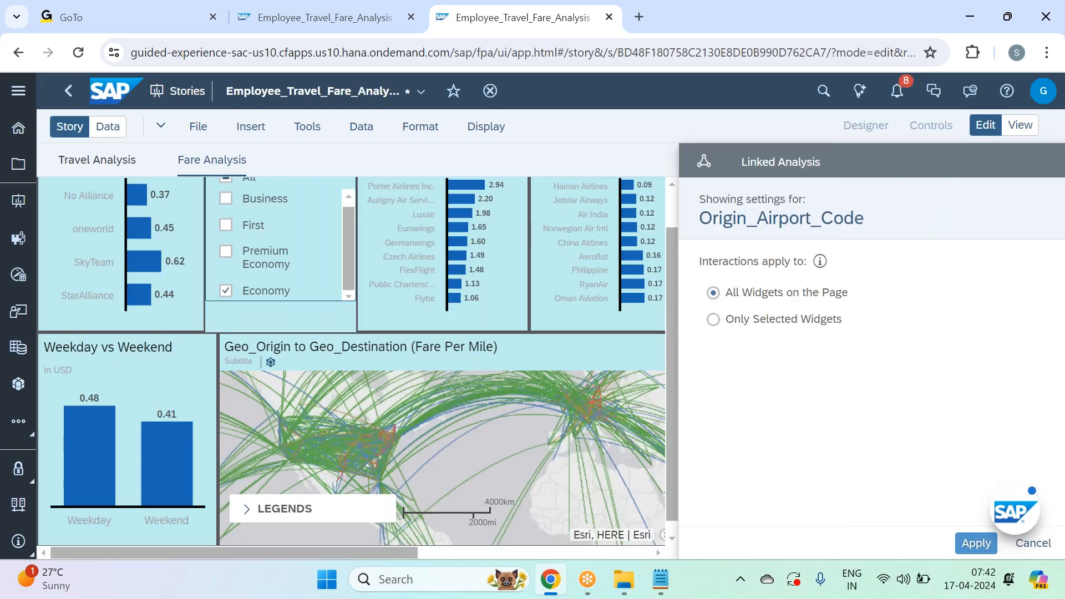
click(829, 318)
scroll(830, 372, down, 3)
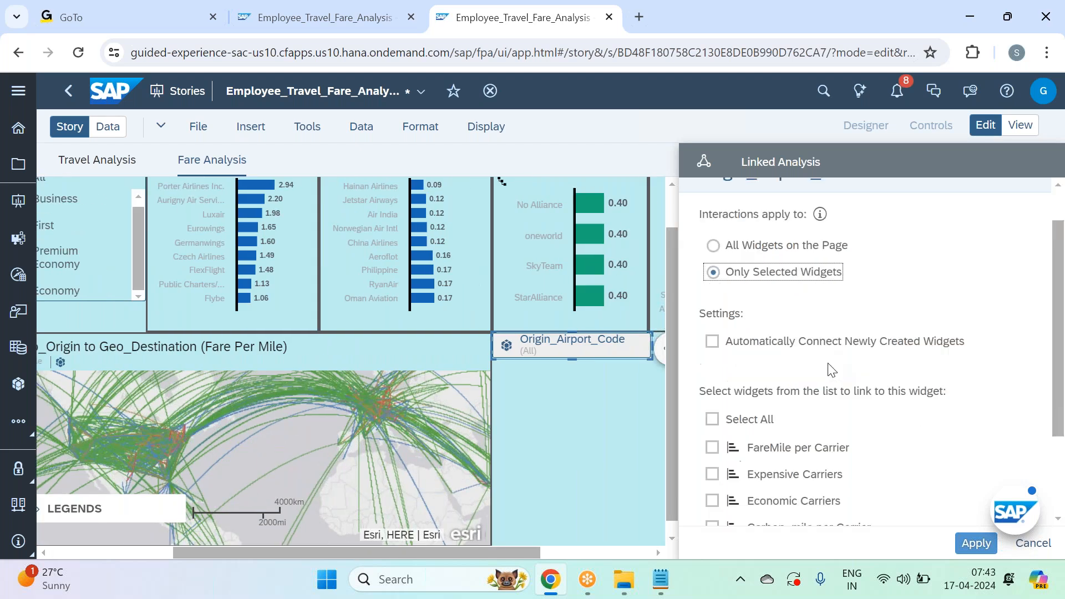
click(810, 488)
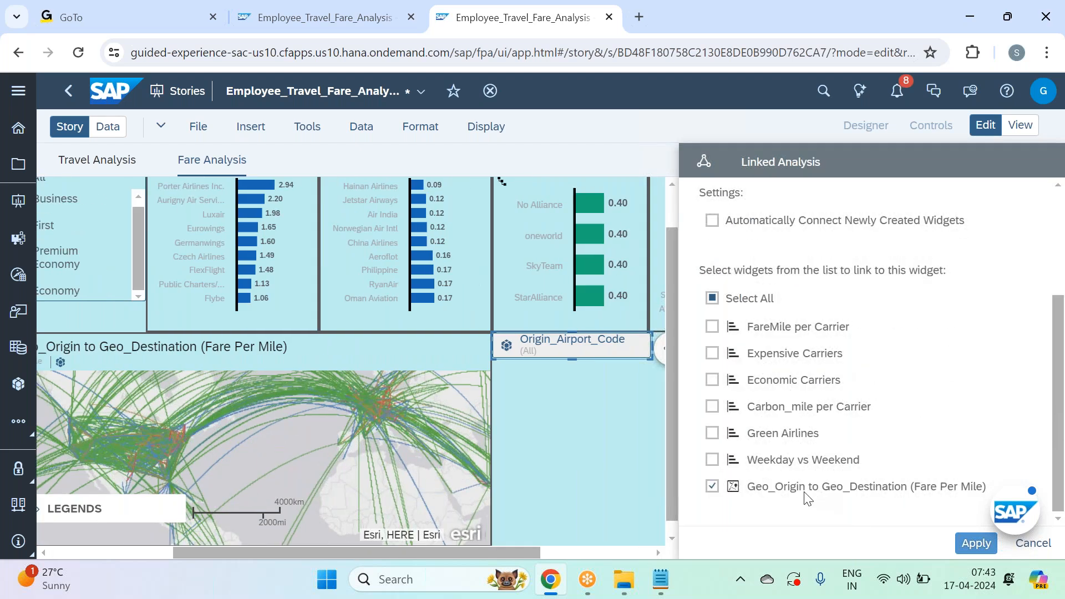
click(975, 543)
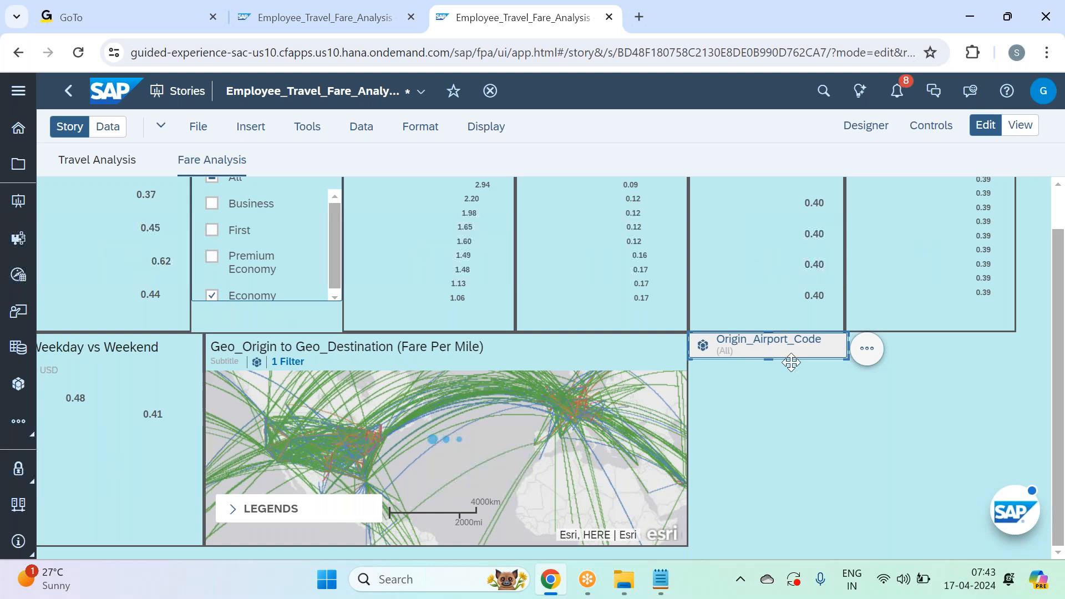
Move the Origin_Airport_Code filter into the gap beneath the cabin class filter and turn off its text wrapping
drag(831, 348, 355, 312)
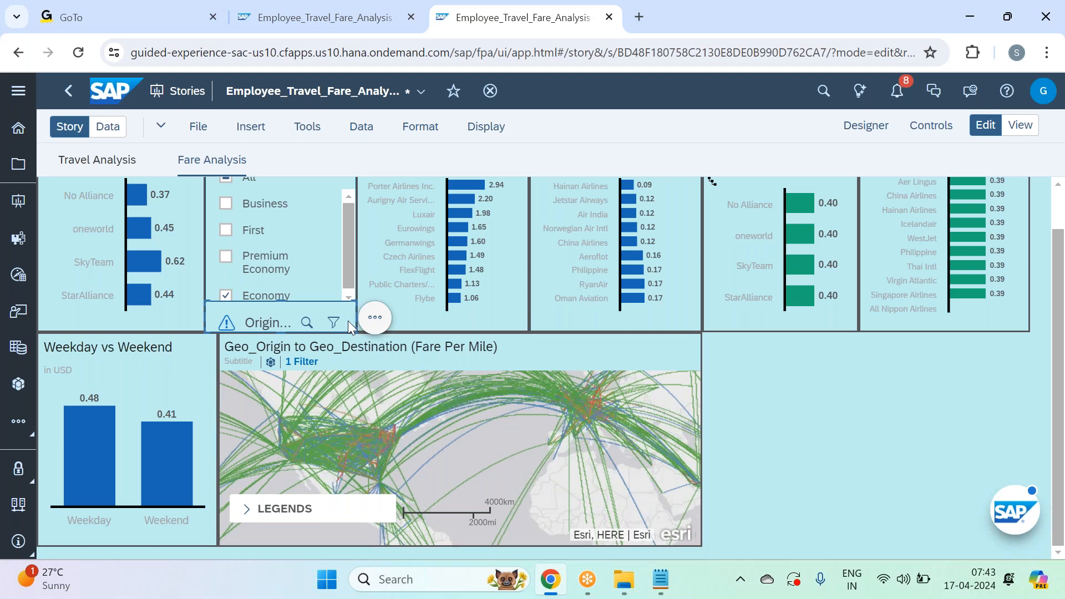
click(375, 318)
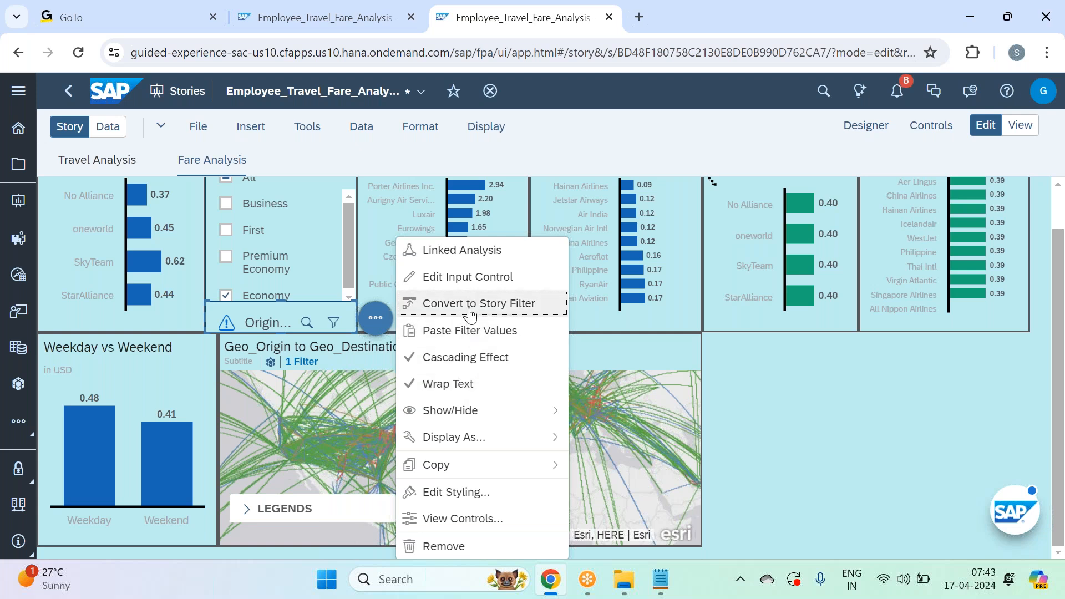
click(470, 382)
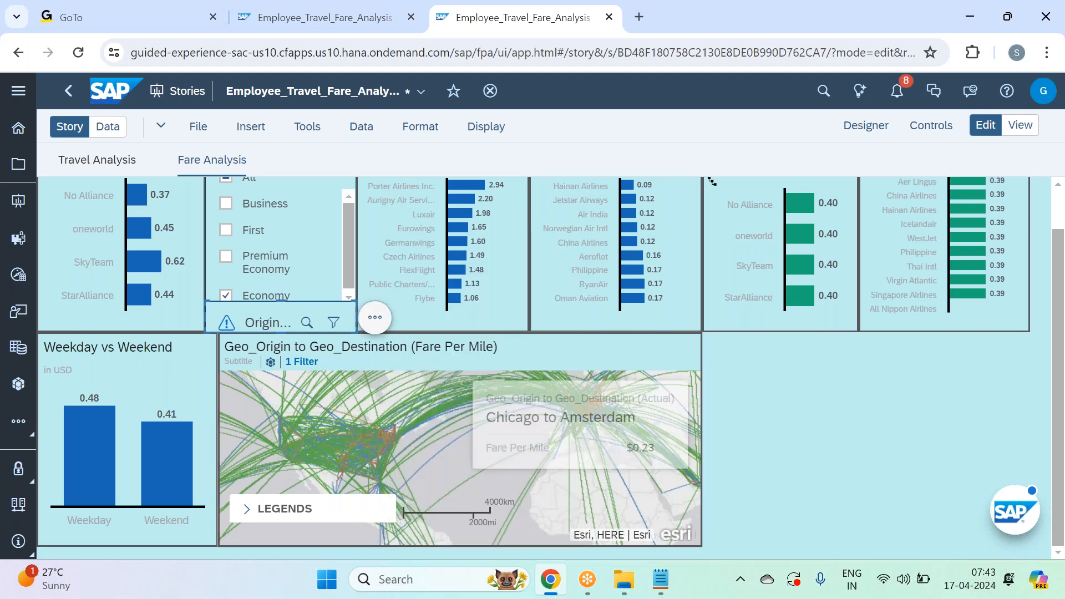
click(375, 317)
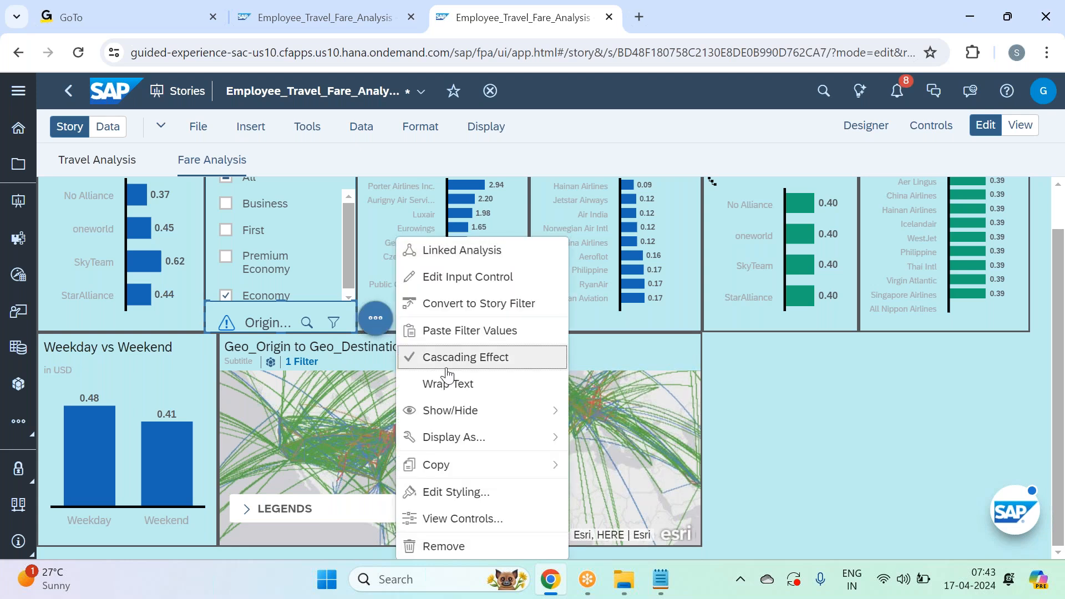
mouse_move(510, 419)
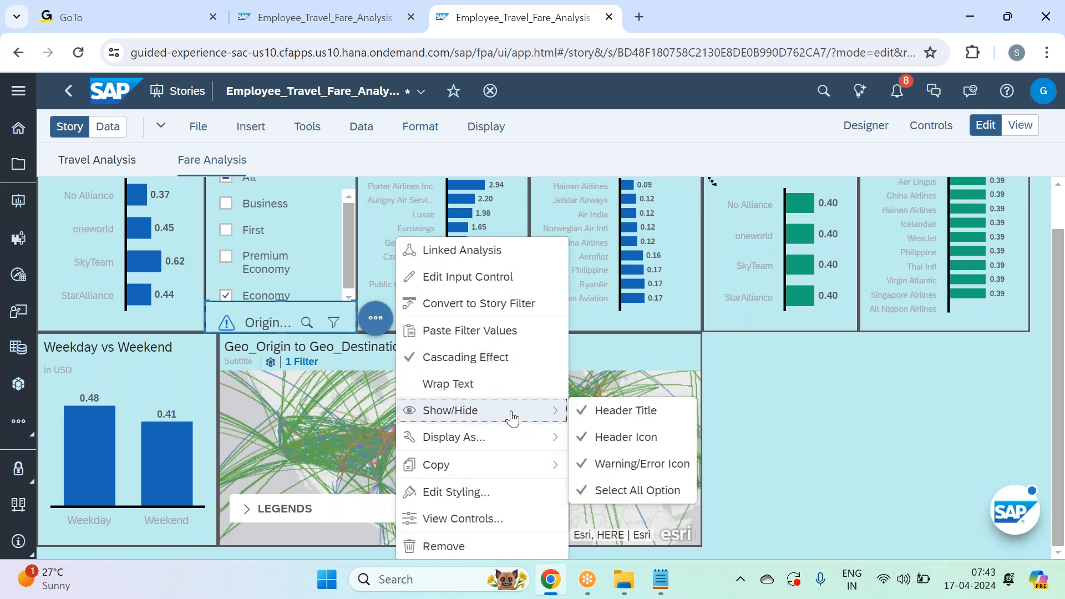
mouse_move(532, 449)
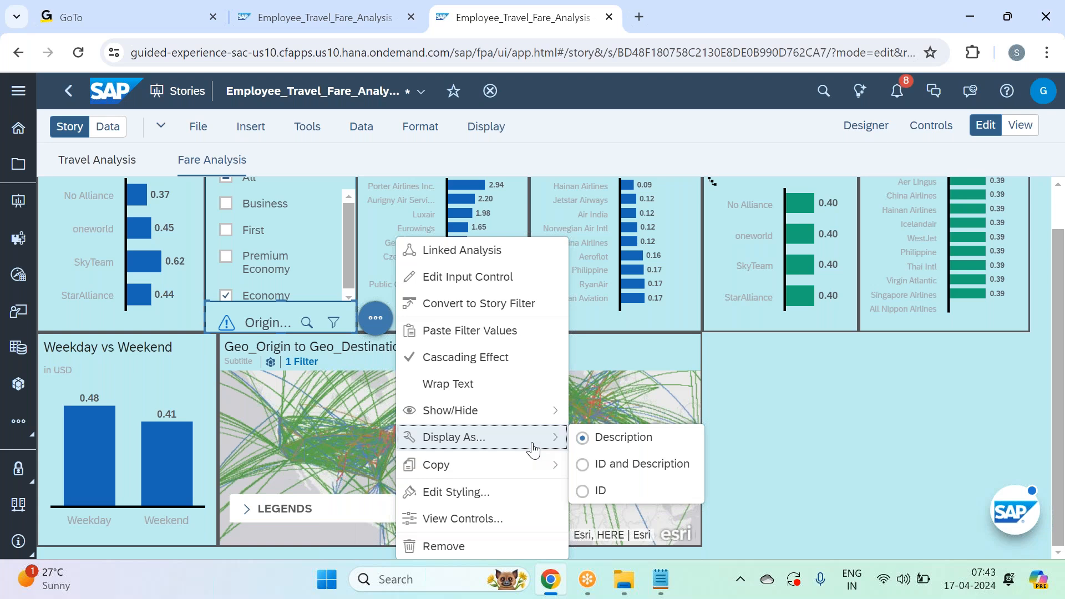
click(792, 399)
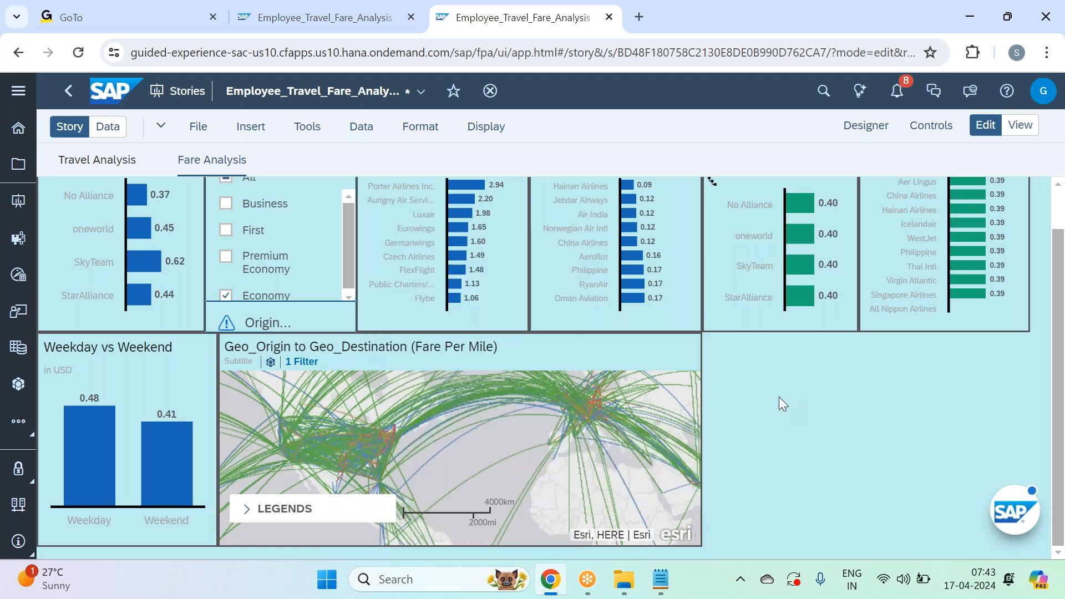
Remove the Origin_Airport_Code filter from the page
mouse_move(338, 311)
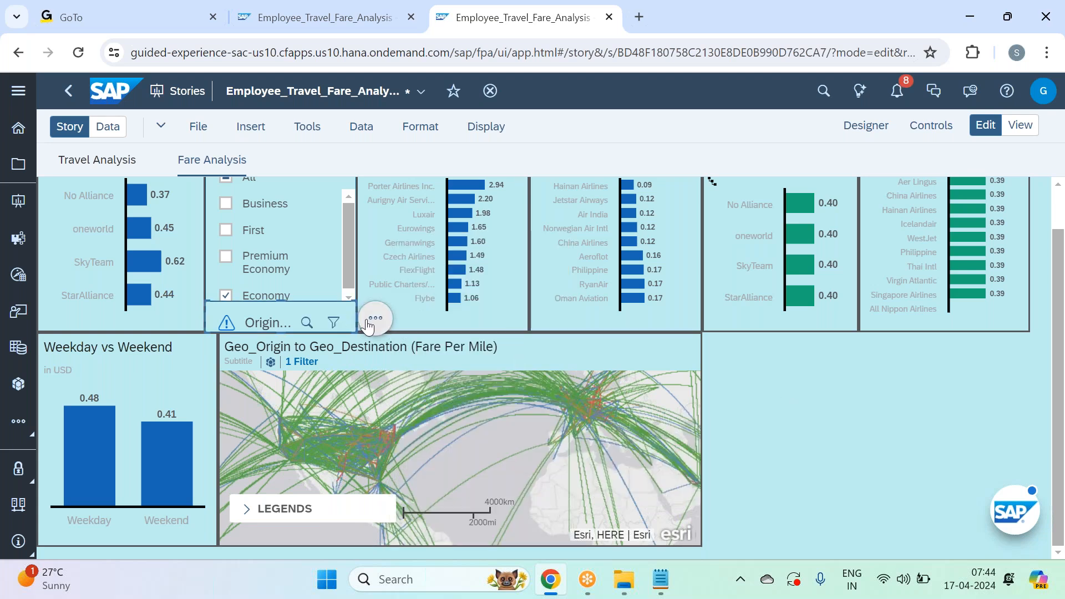
click(376, 319)
click(465, 546)
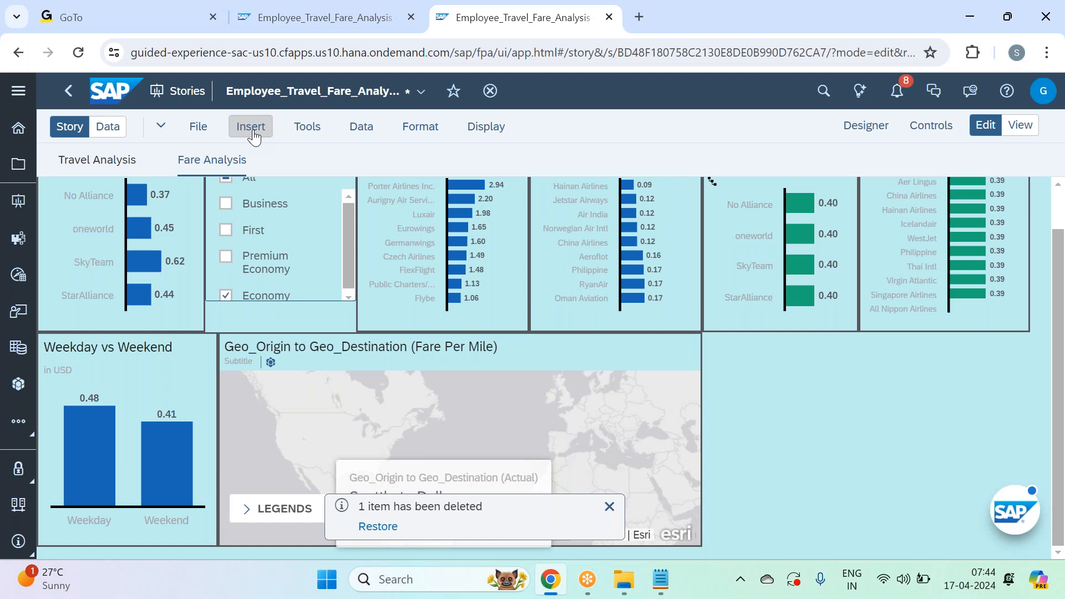
Insert a new page filter on the Origin_Airport_Code dimension, selecting all members and keeping multiple selection allowed
click(253, 127)
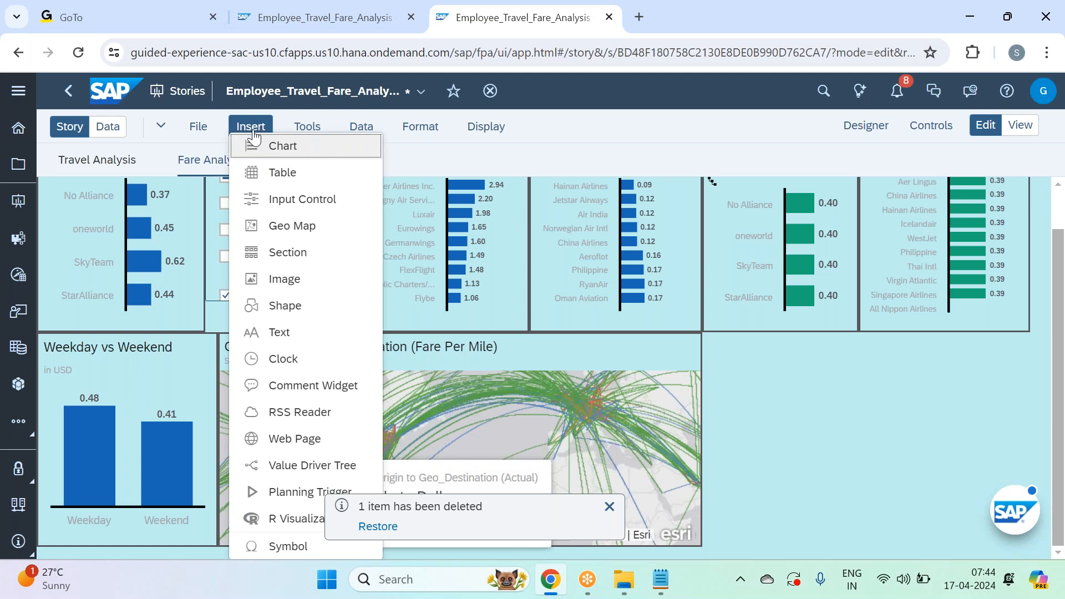
click(310, 201)
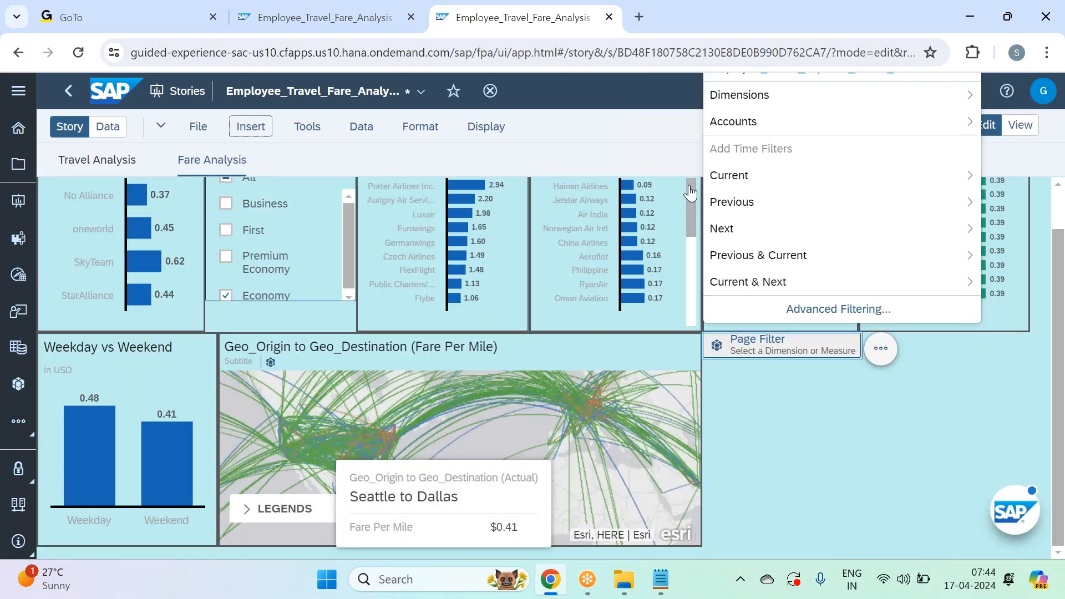
click(807, 104)
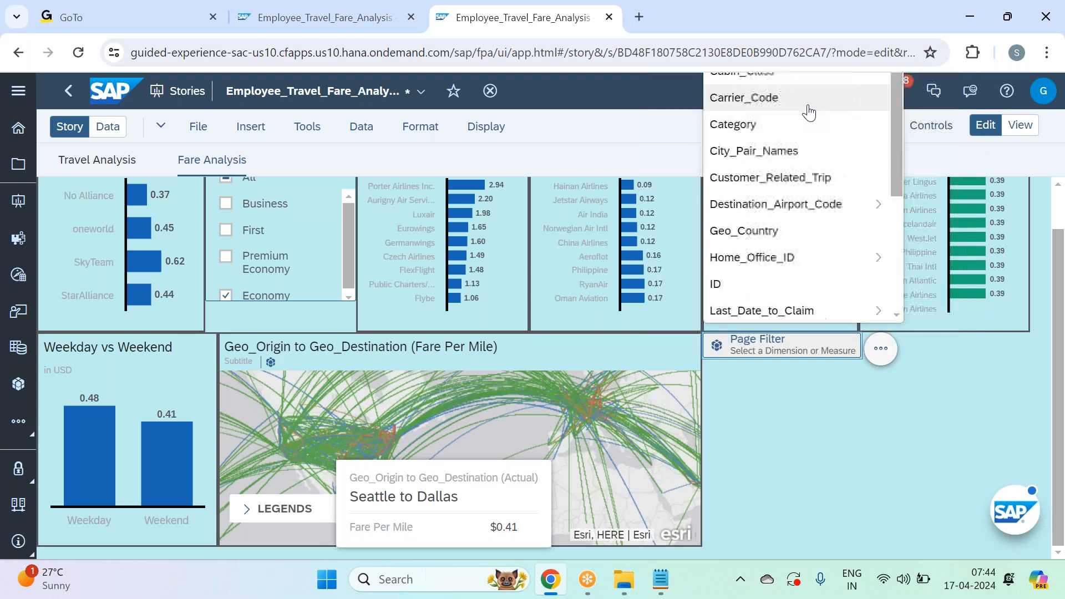
scroll(784, 154, down, 4)
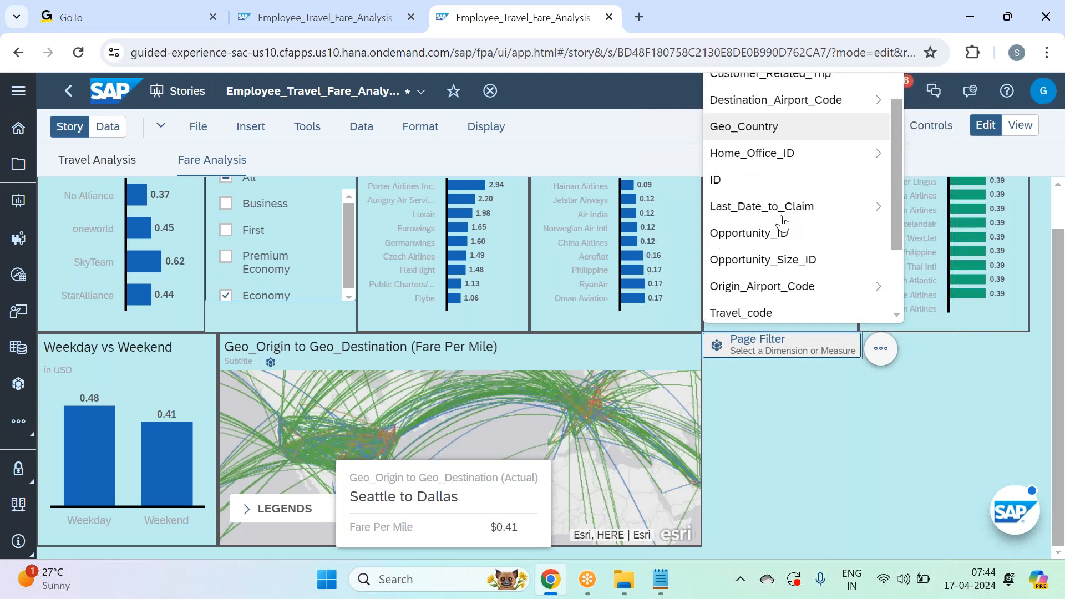
click(799, 176)
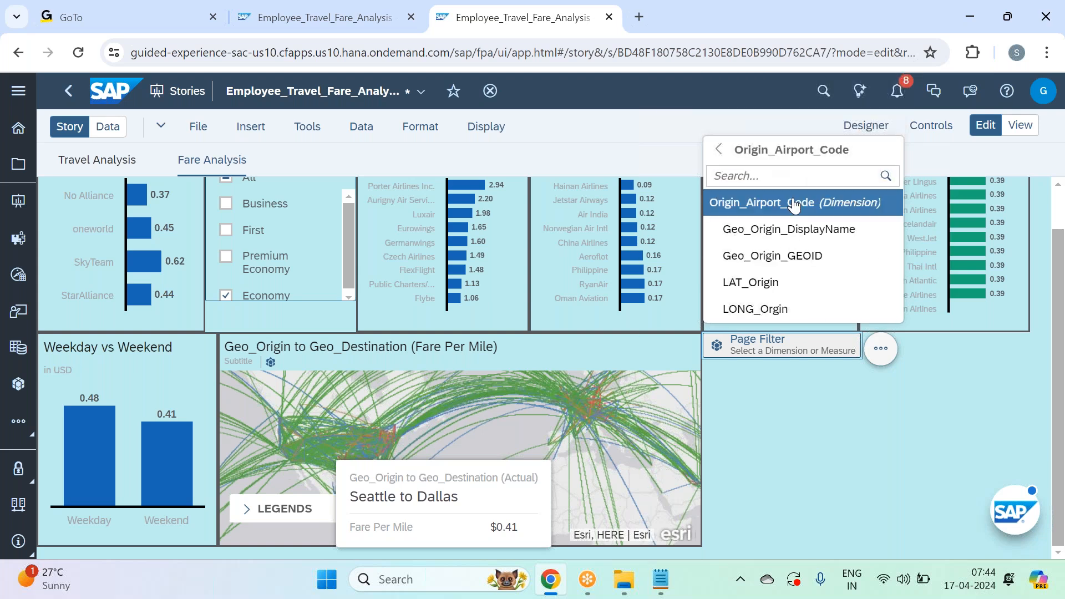
click(793, 205)
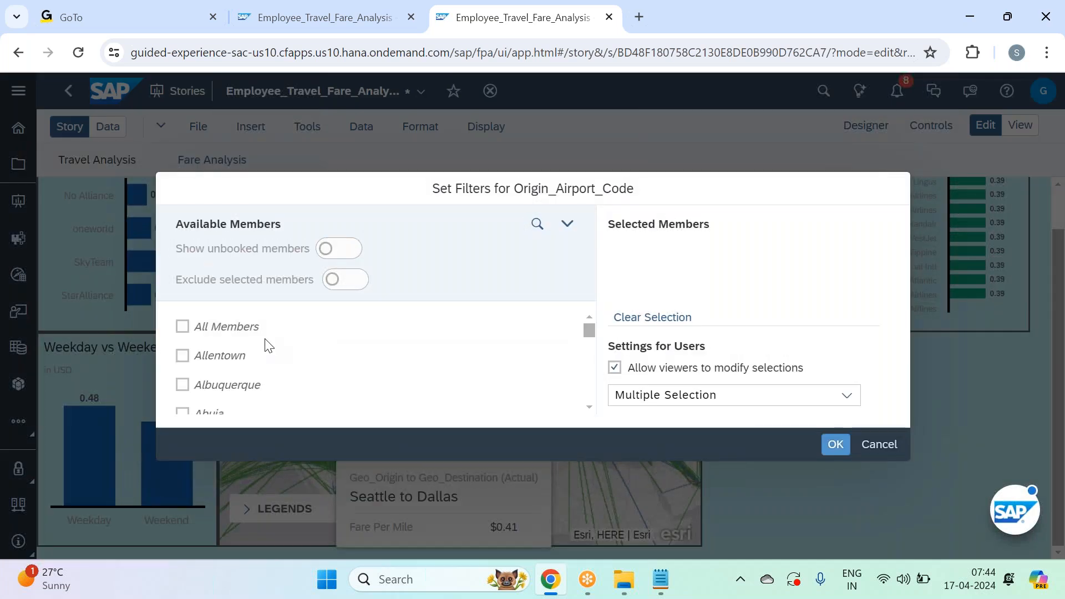
click(266, 325)
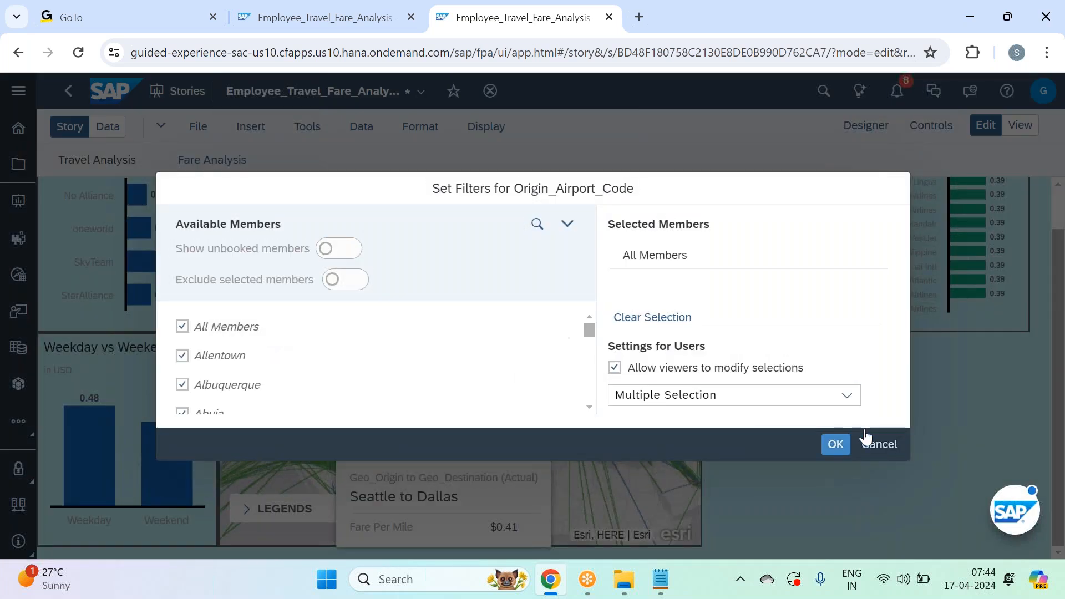
click(836, 444)
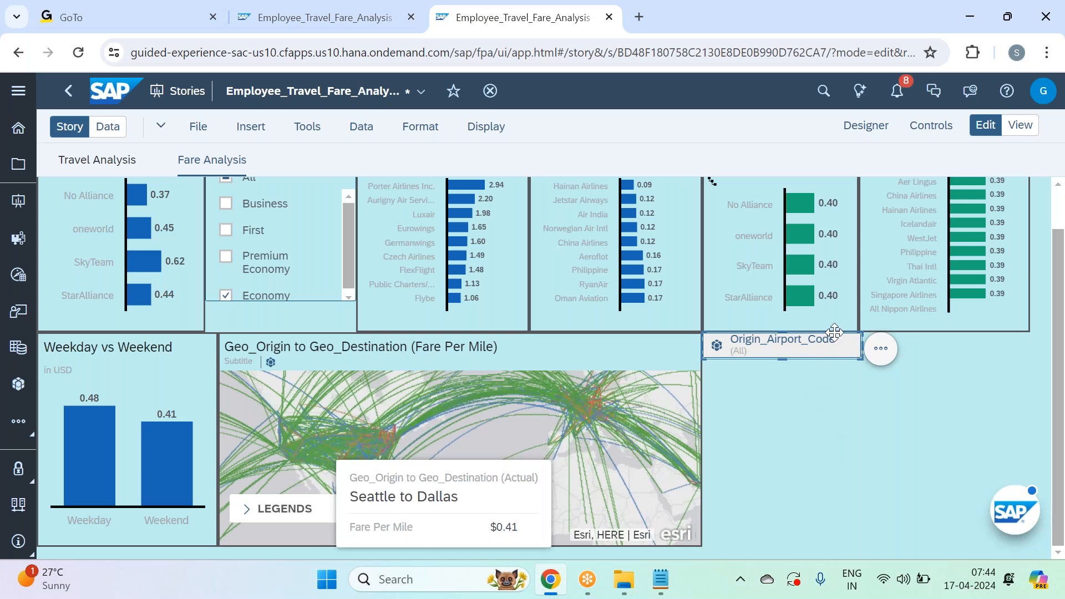
Place the Origin_Airport_Code filter directly beneath the cabin class filter and narrow it to that filter's width
drag(835, 333, 344, 281)
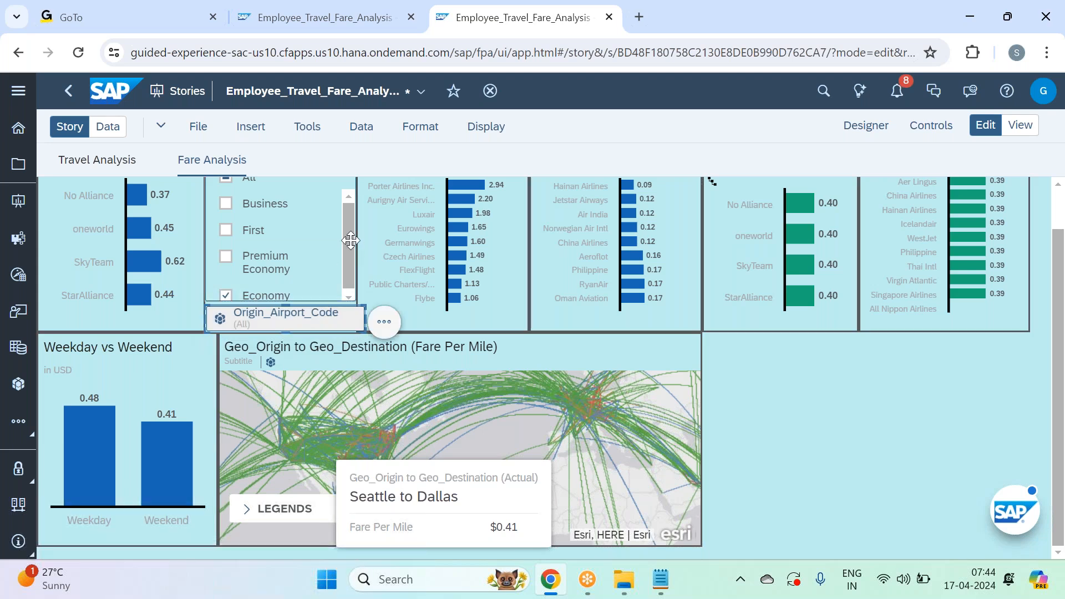
click(321, 294)
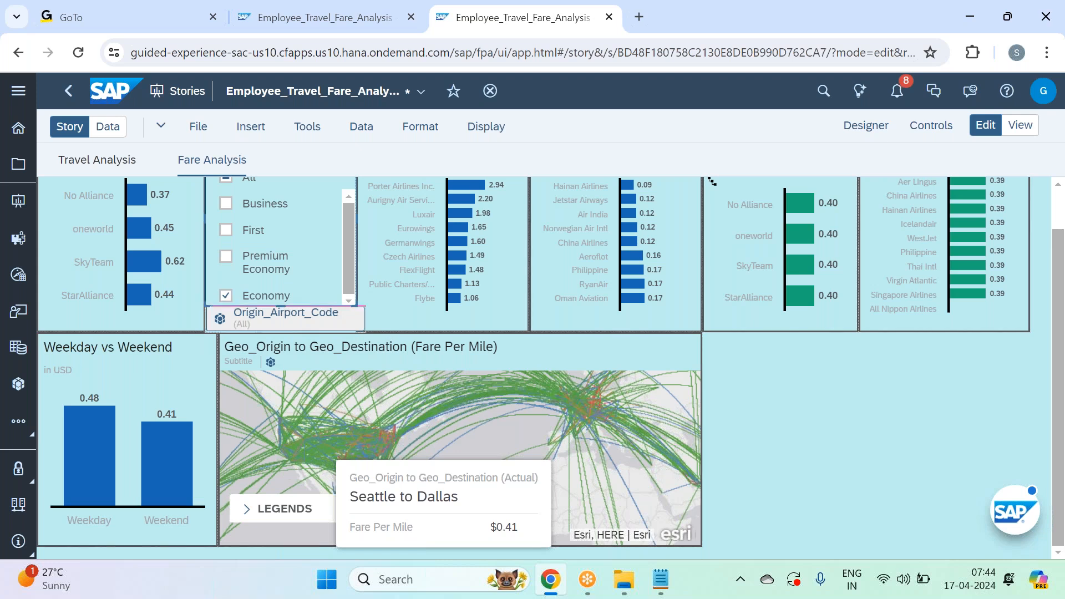
drag(381, 331, 379, 332)
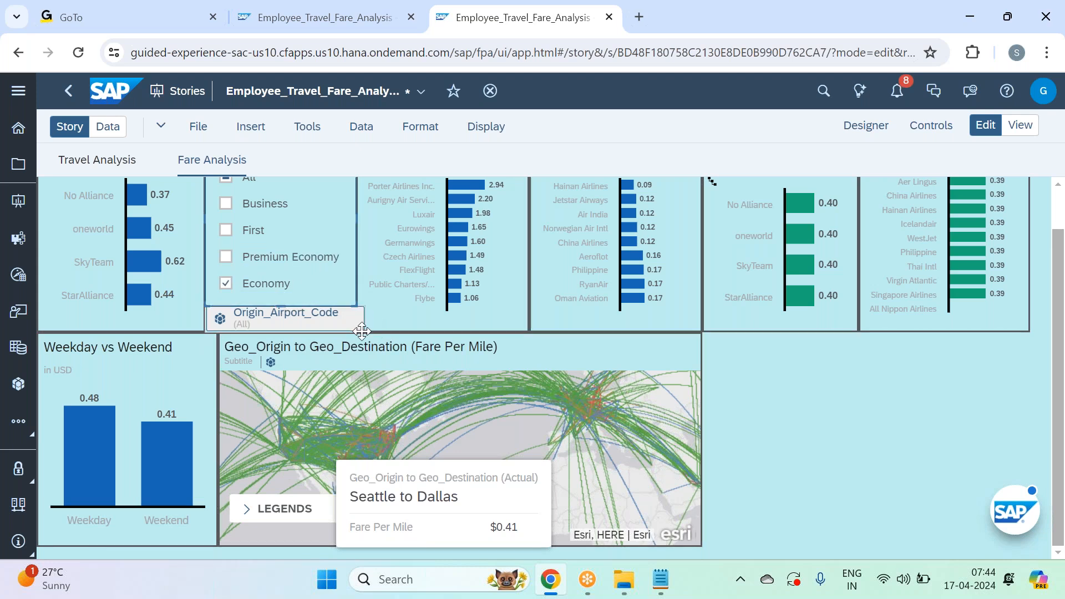
click(356, 314)
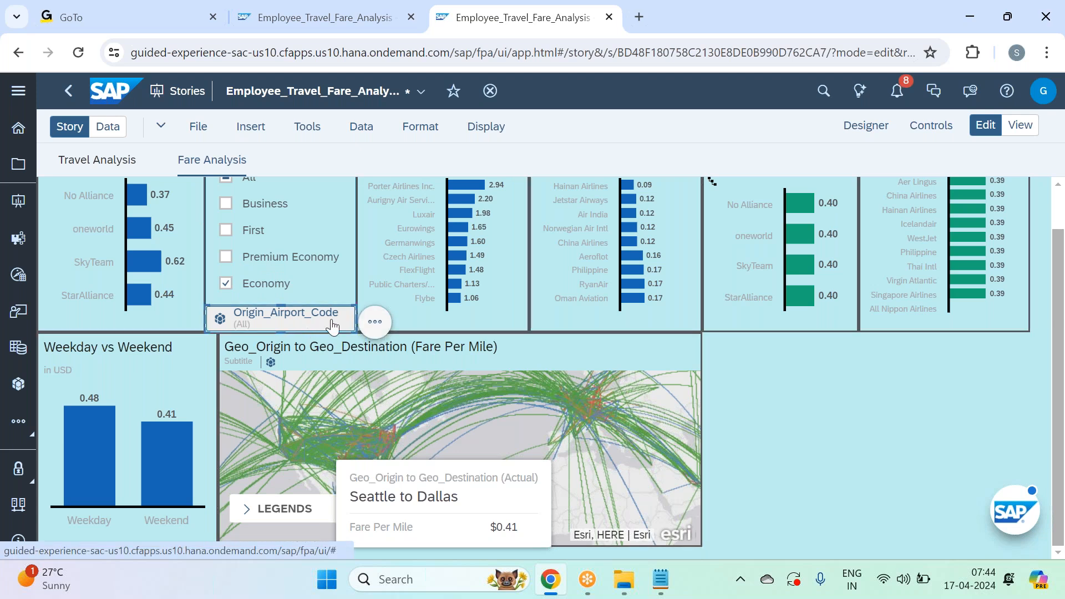
Limit the new Origin_Airport_Code filter's linked analysis to the selected widget Geo_Origin to Geo_Destination (Fare Per Mile)
click(375, 321)
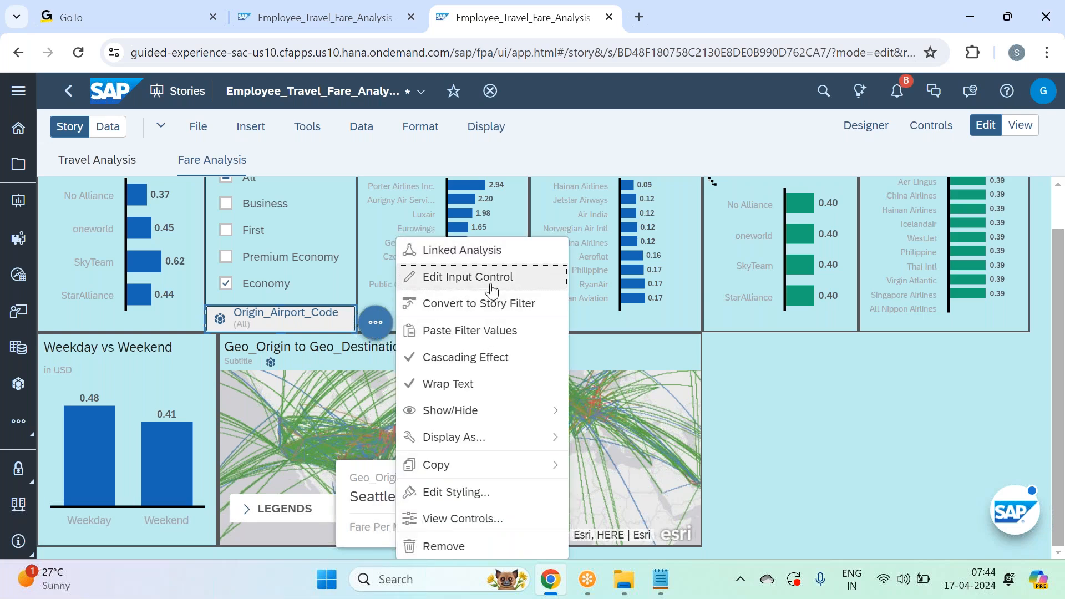
click(498, 249)
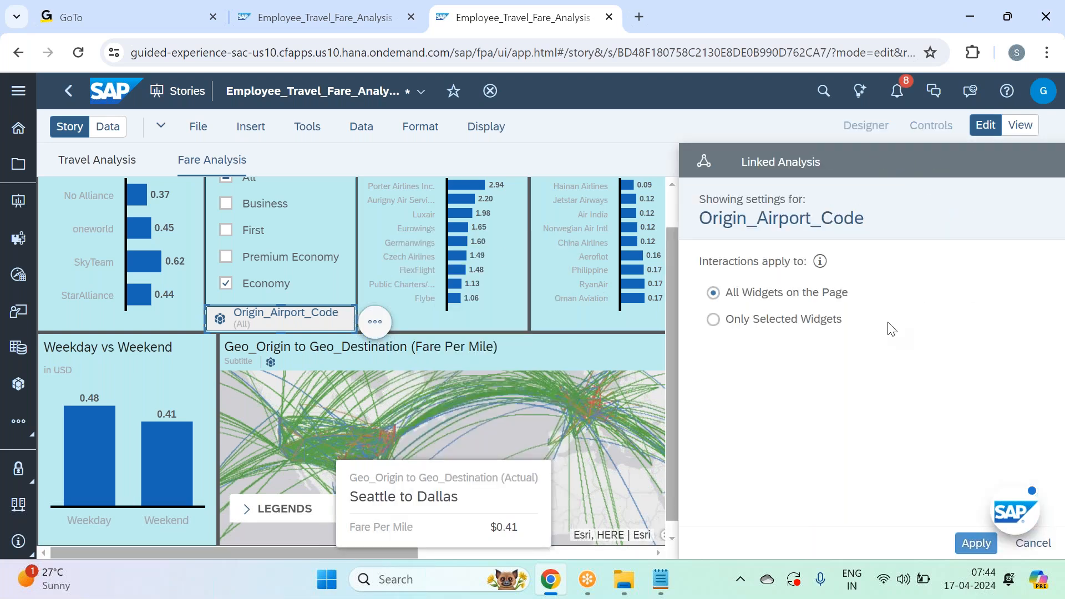
click(820, 324)
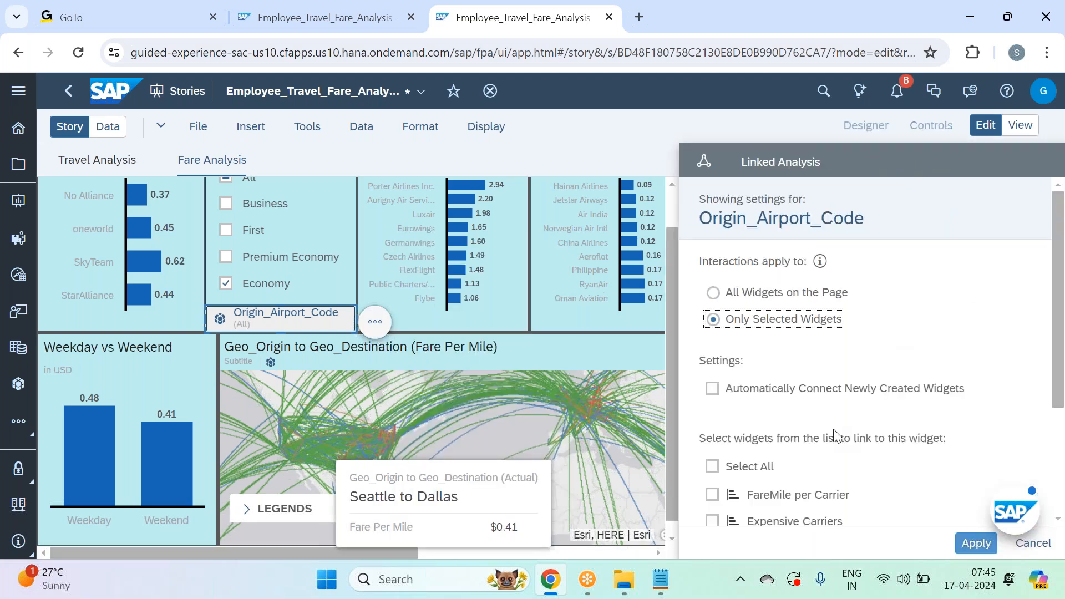
scroll(833, 436, down, 3)
click(819, 490)
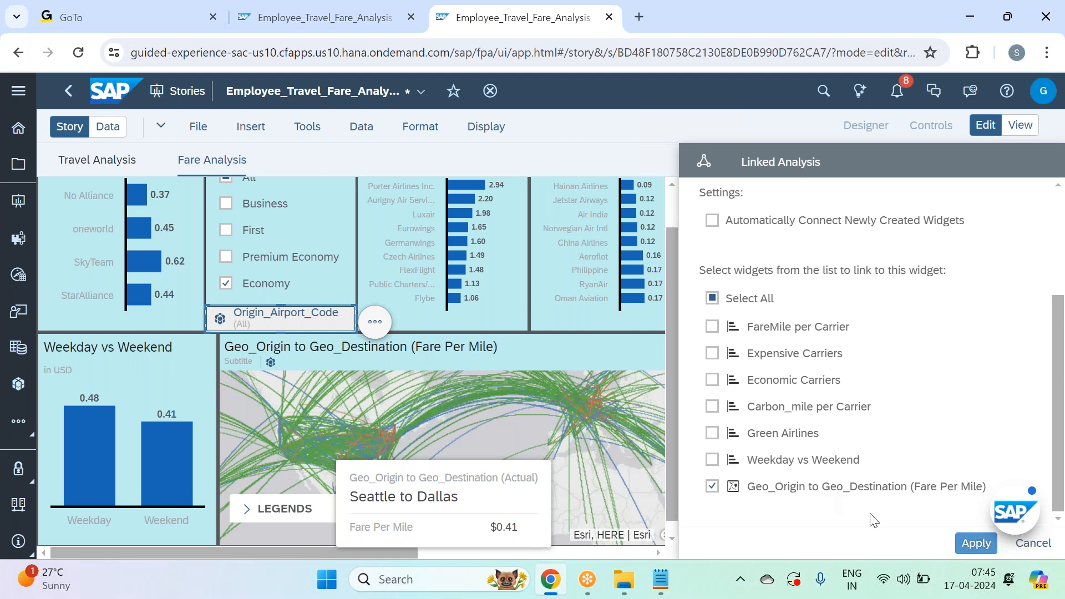
click(976, 544)
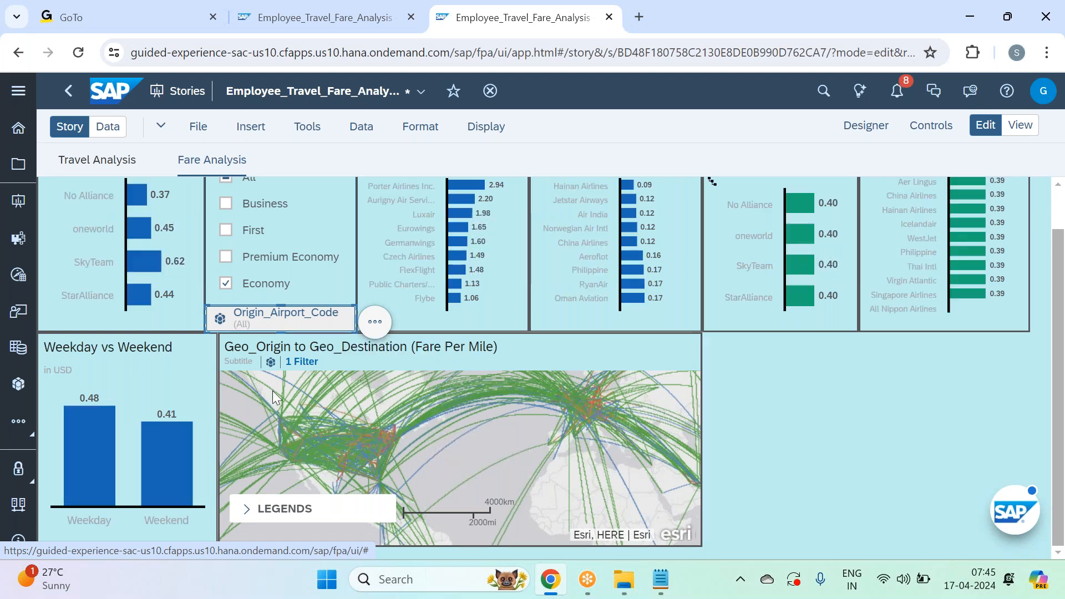
Deselect all members in the Origin_Airport_Code filter, search for "frank" and filter by Frankfurt only
click(271, 327)
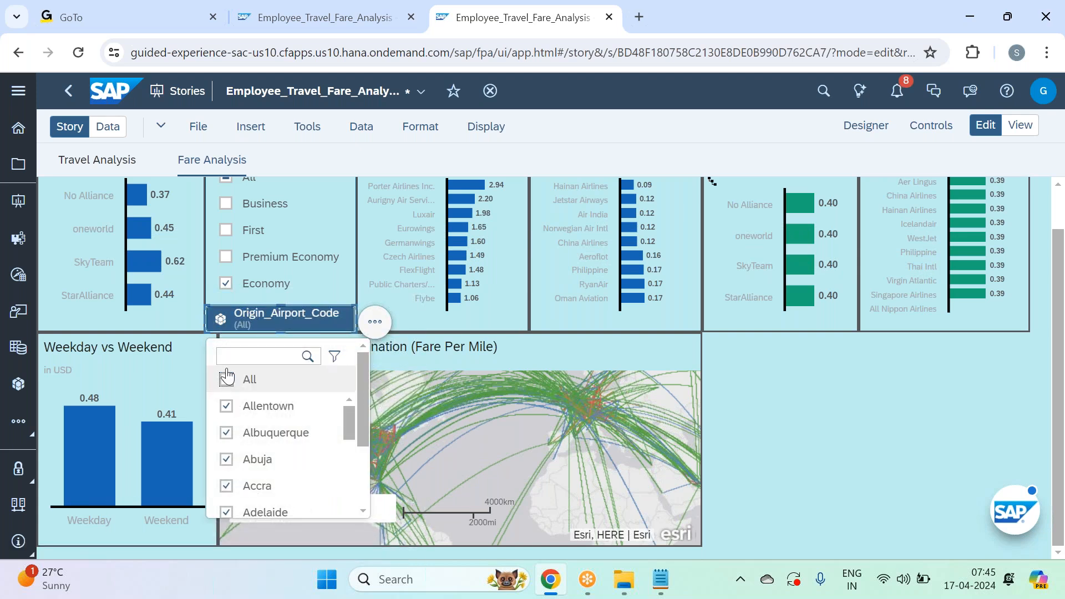
click(227, 378)
click(258, 355)
text(frank)
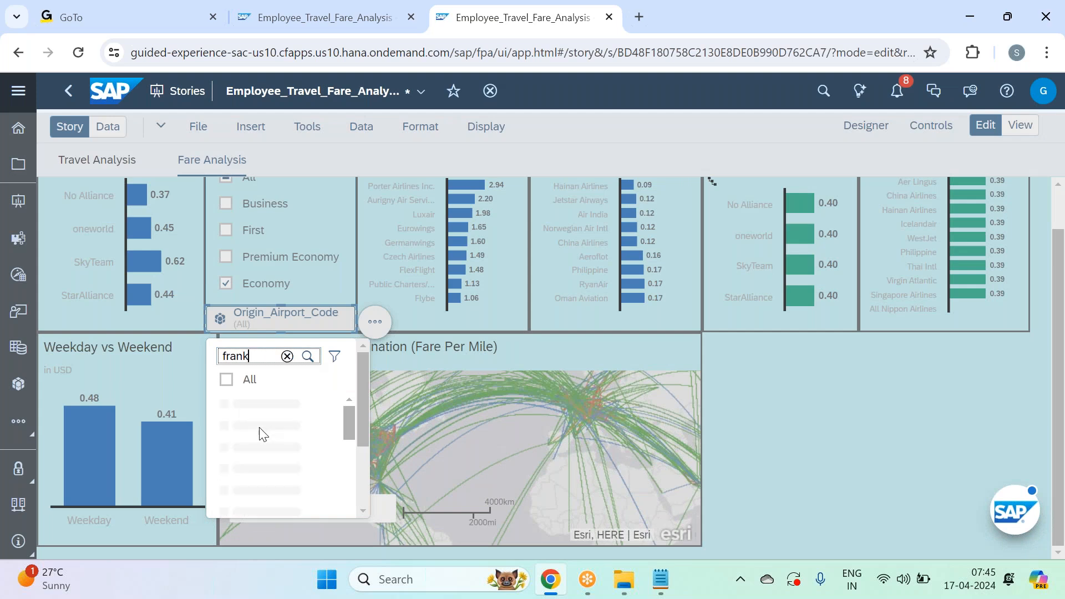
click(263, 411)
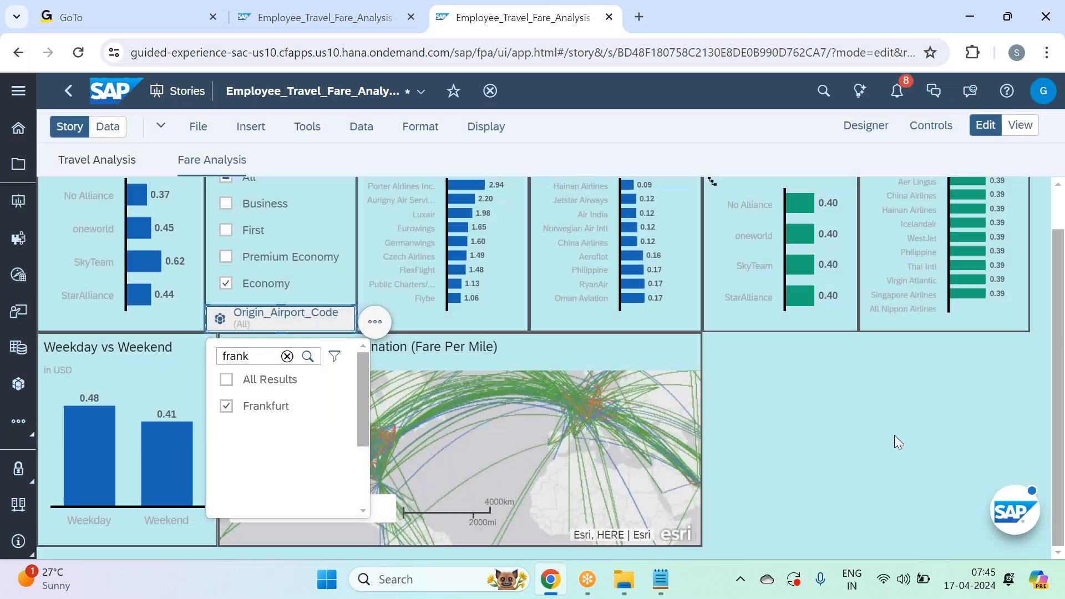
click(822, 431)
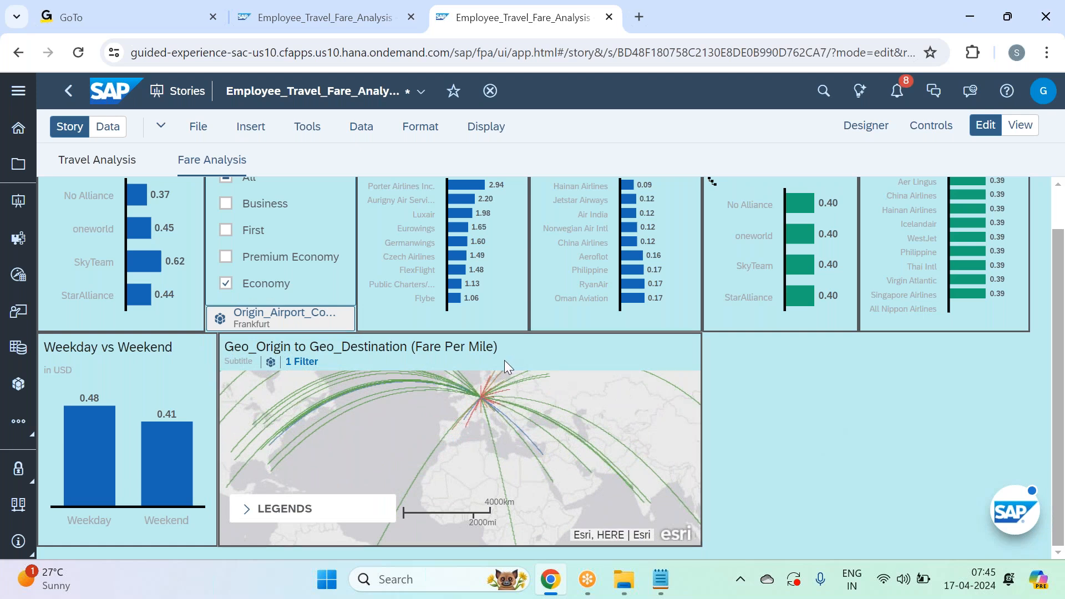
Rename the flow map's title as "Expensive & Economic Routes"
click(502, 346)
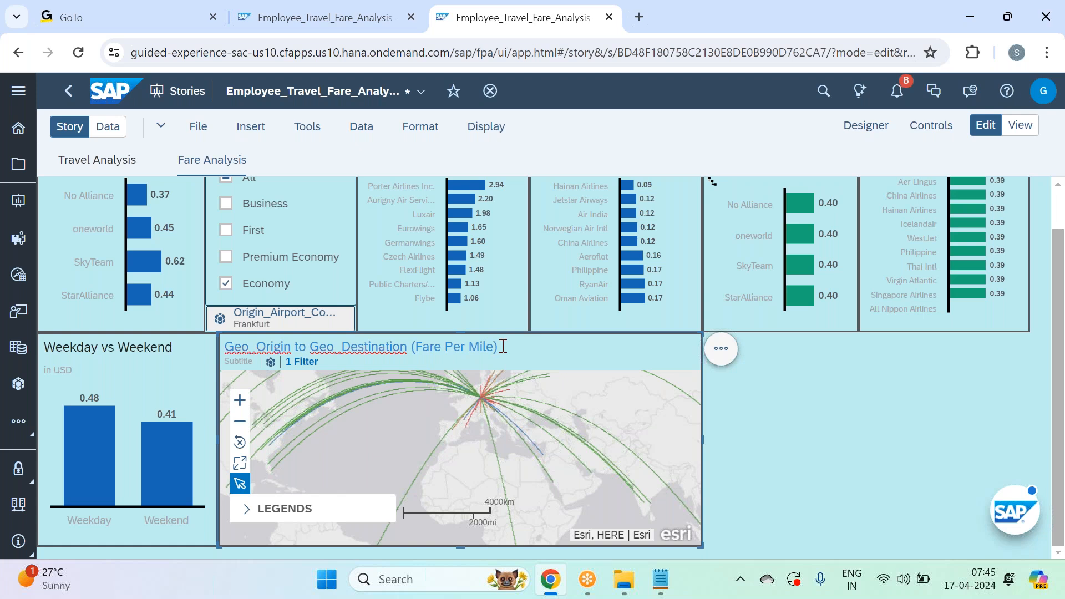
key(BackSpace)
key(BackSpace)
key(BackSpace)
key(BackSpace)
key(BackSpace)
key(BackSpace)
key(BackSpace)
key(BackSpace)
key(BackSpace)
key(BackSpace)
key(BackSpace)
key(BackSpace)
key(BackSpace)
key(BackSpace)
key(BackSpace)
key(BackSpace)
key(BackSpace)
key(BackSpace)
key(BackSpace)
key(BackSpace)
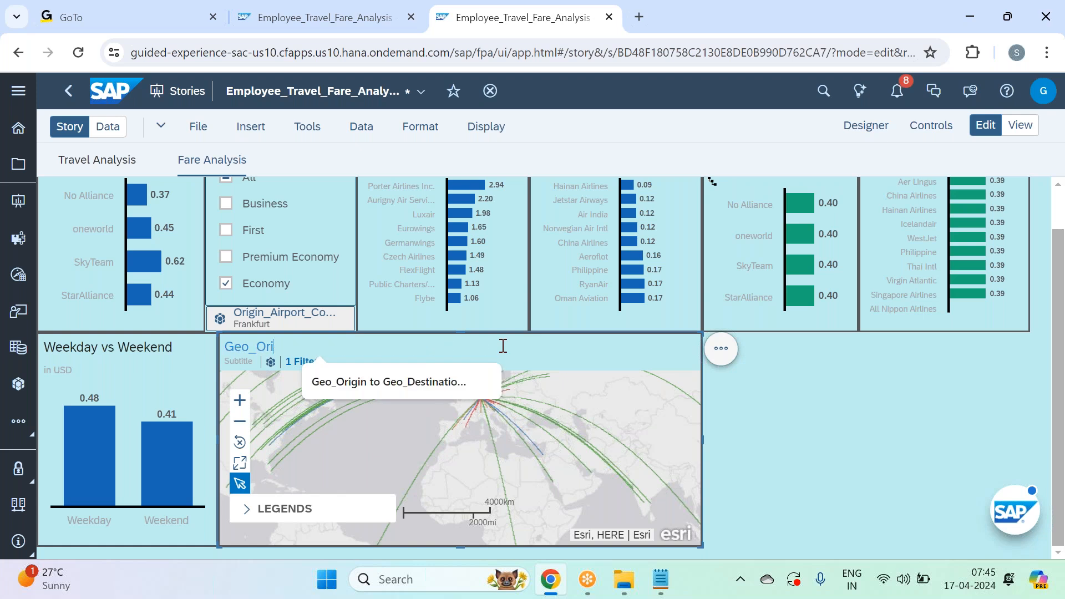
text(Expe)
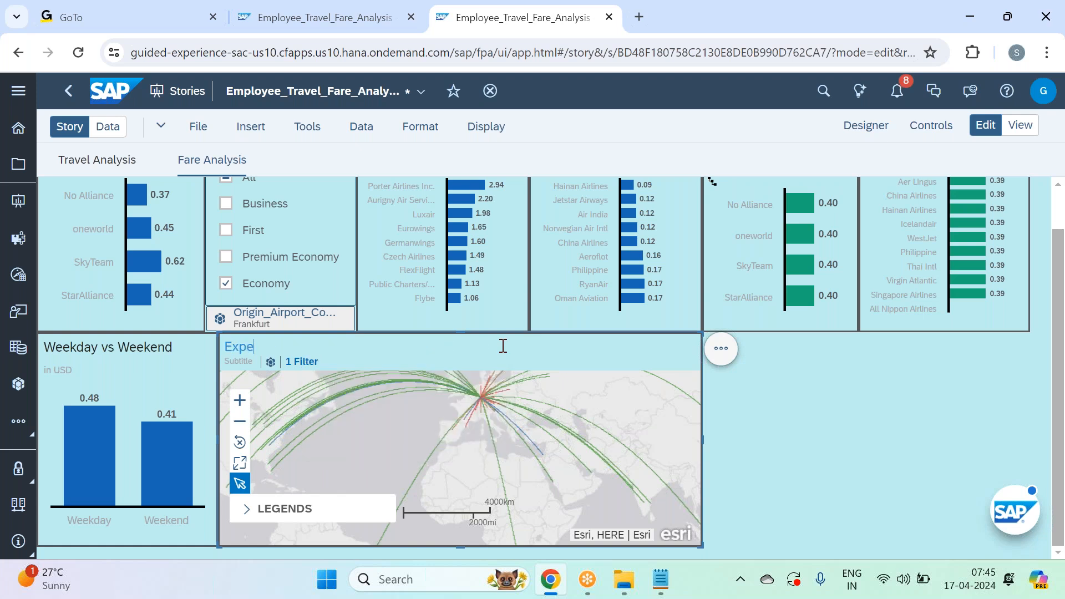
text(nsive & Economic )
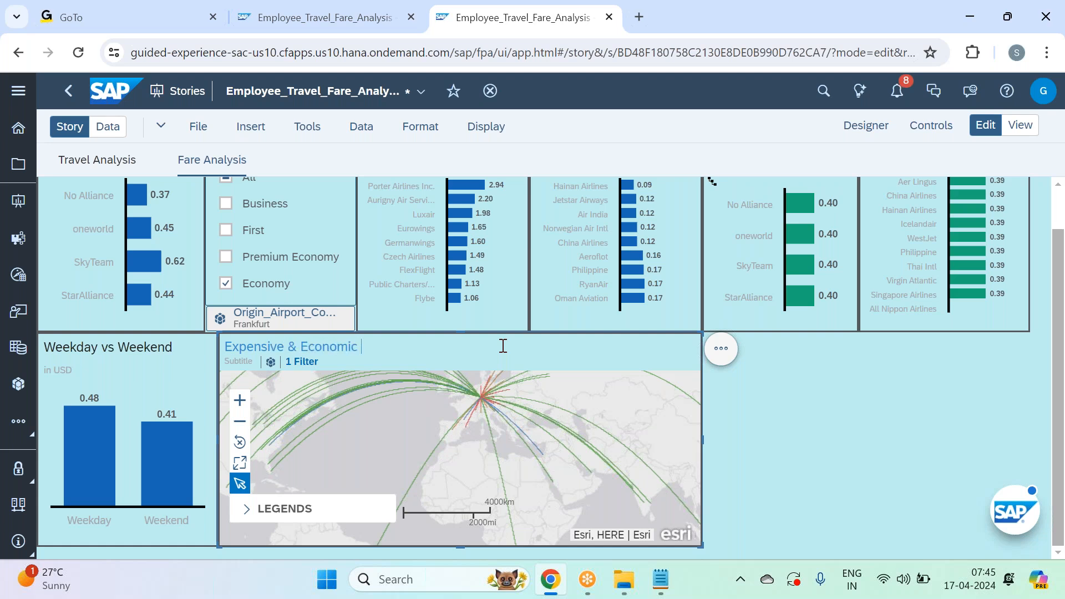
text(Routes)
click(791, 395)
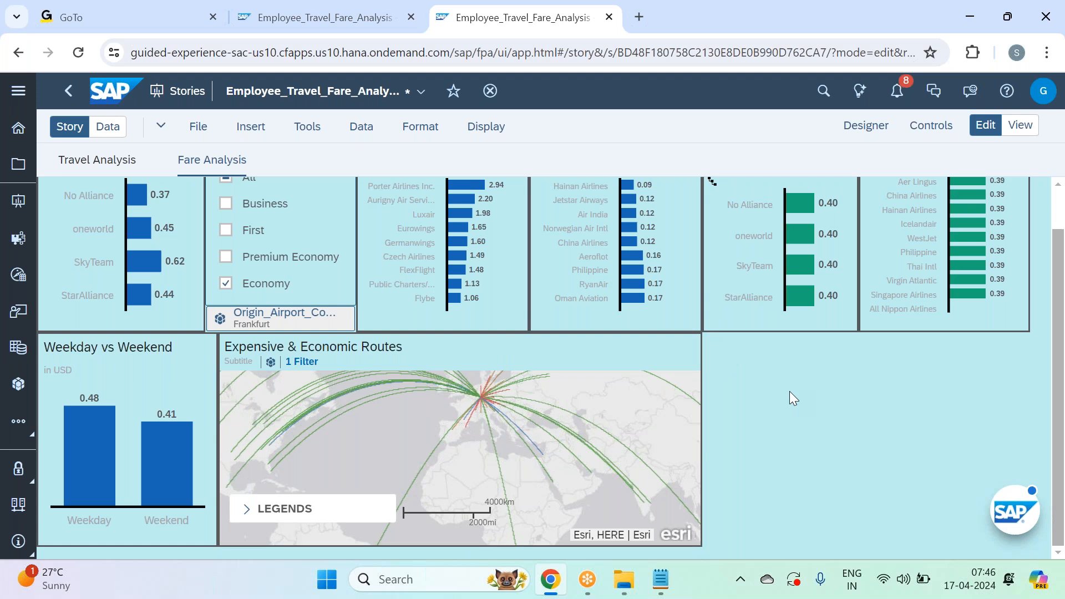
Rename the map's first content layer by adding ": Flow layer" after "Layer 1"
click(640, 411)
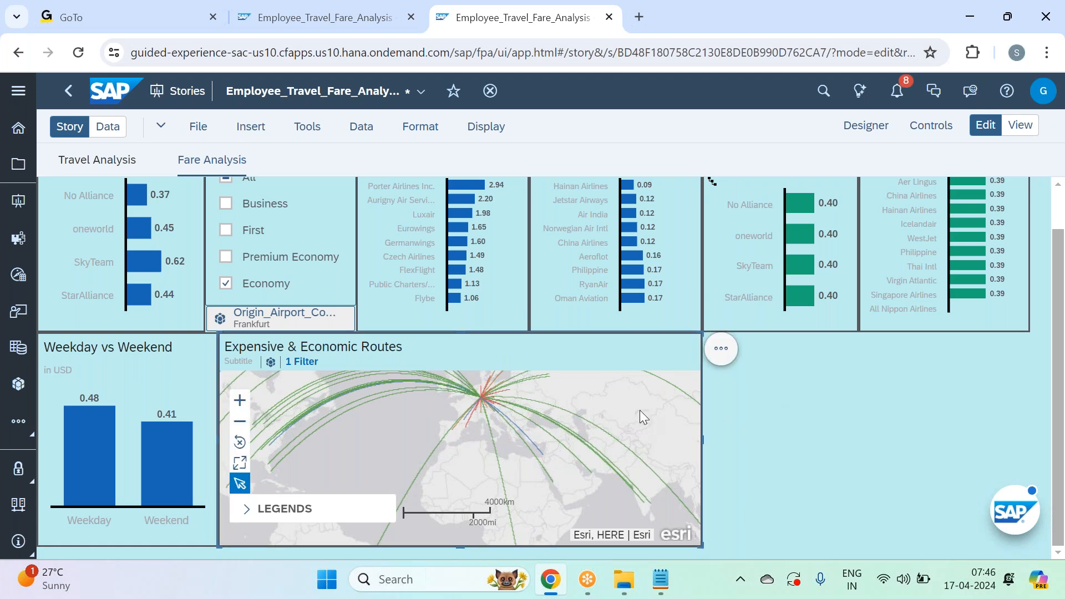
click(878, 128)
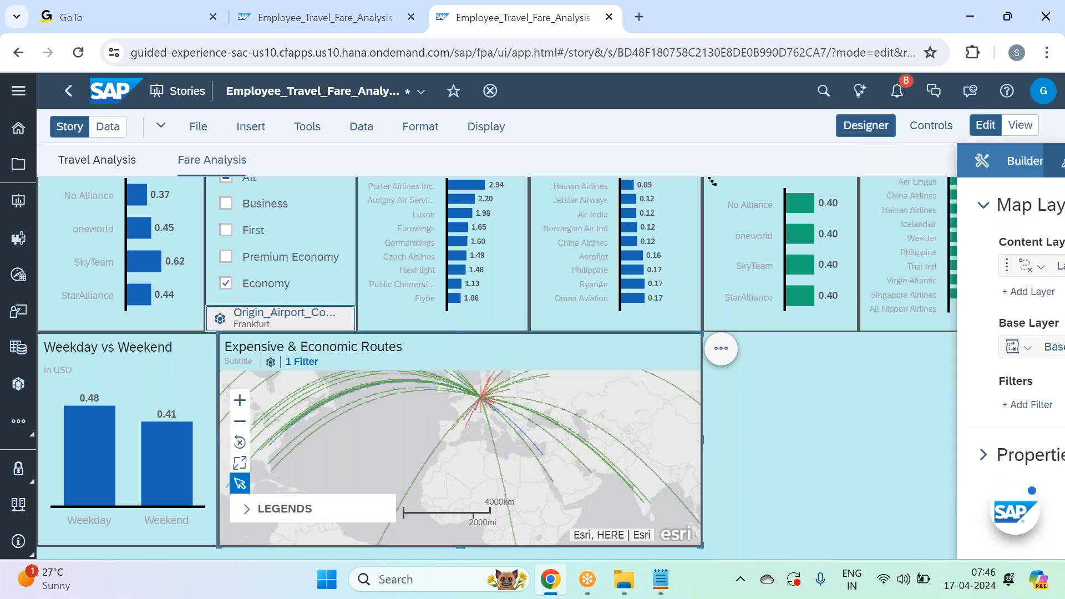
double_click(831, 264)
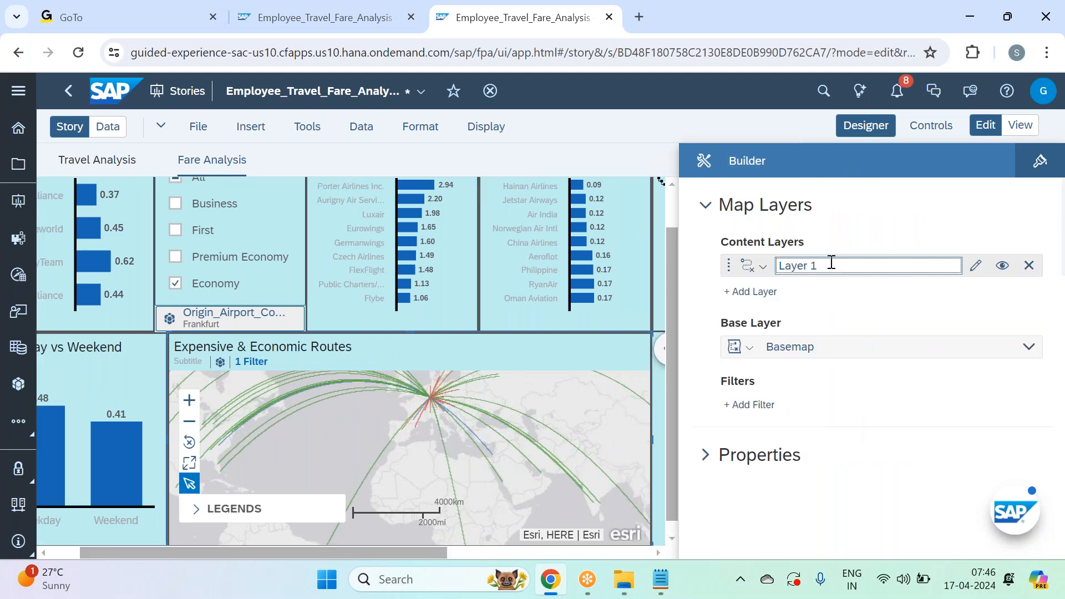
click(831, 263)
text(: Flow layer)
Add a Point of Interest layer to the map using POI_HomeOffice from SAC Mar 2024 - Batch 33 / Business Intelligence / Employee Travel Analysis
click(763, 292)
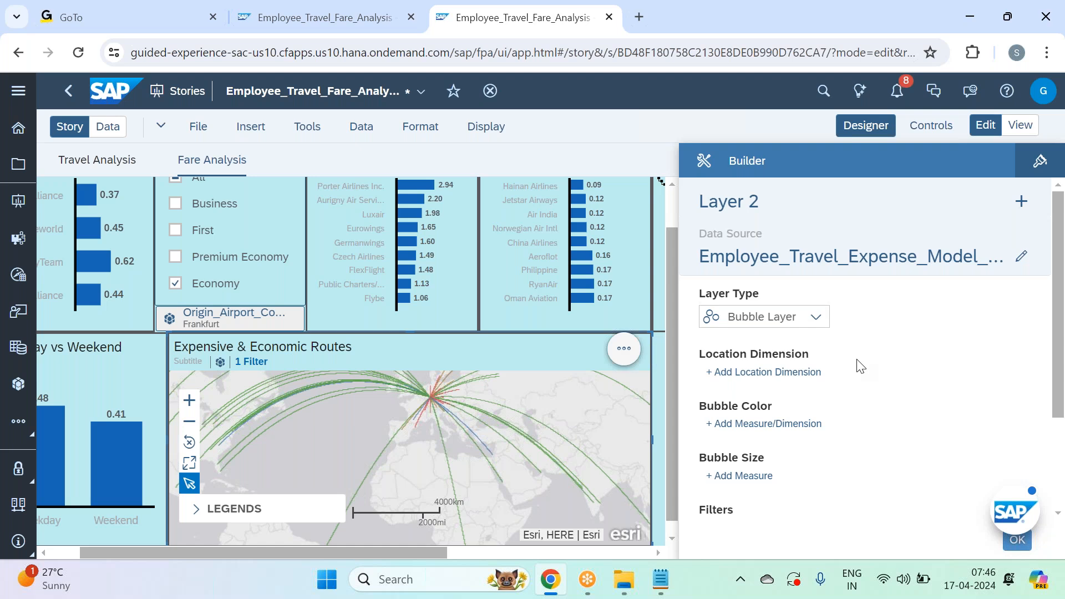
click(819, 321)
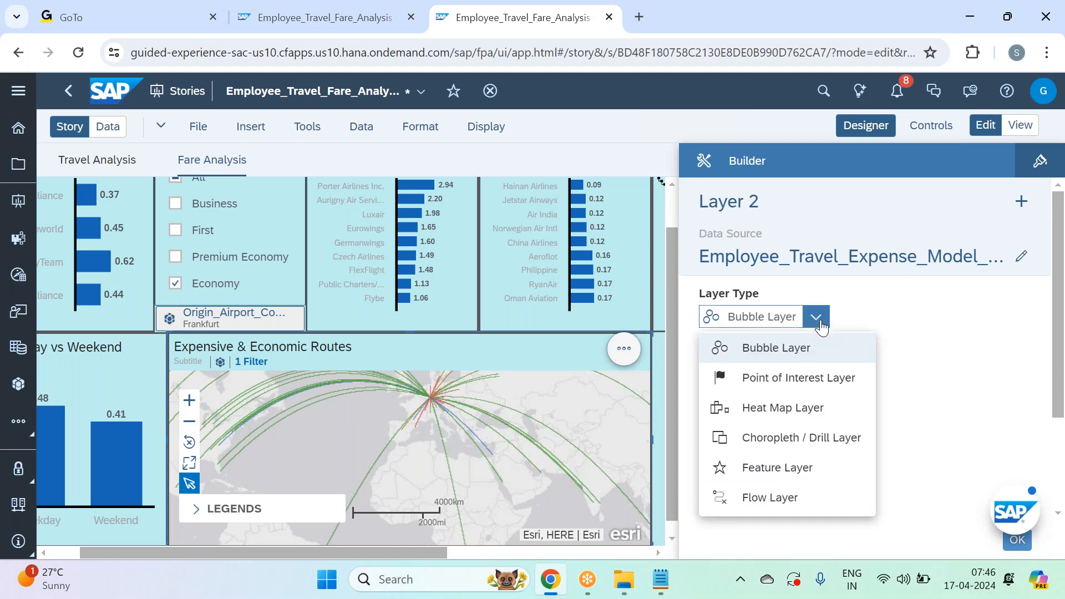
click(817, 377)
click(800, 406)
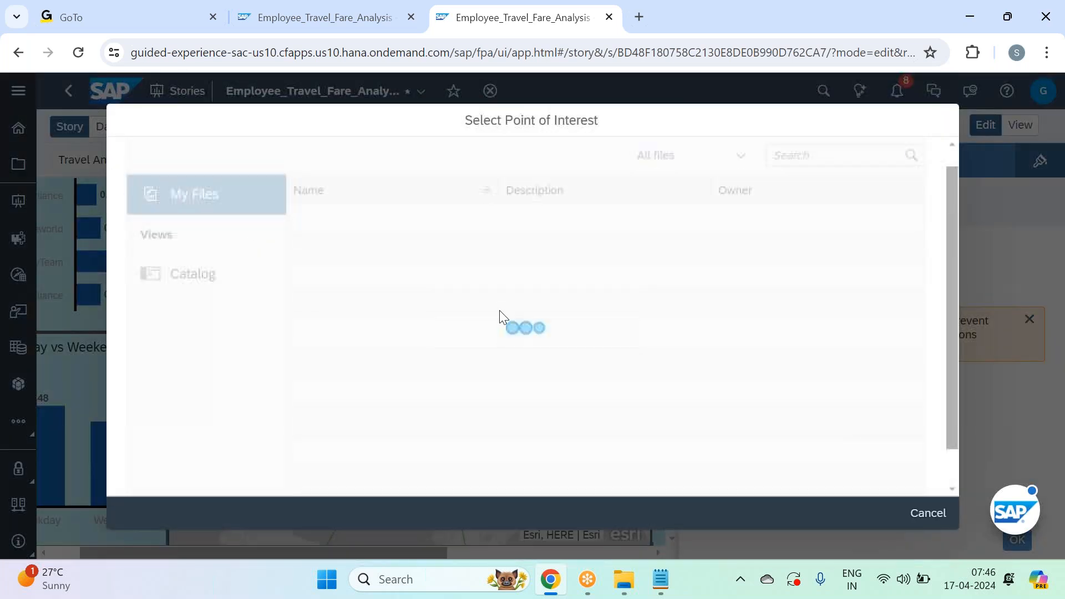
click(387, 307)
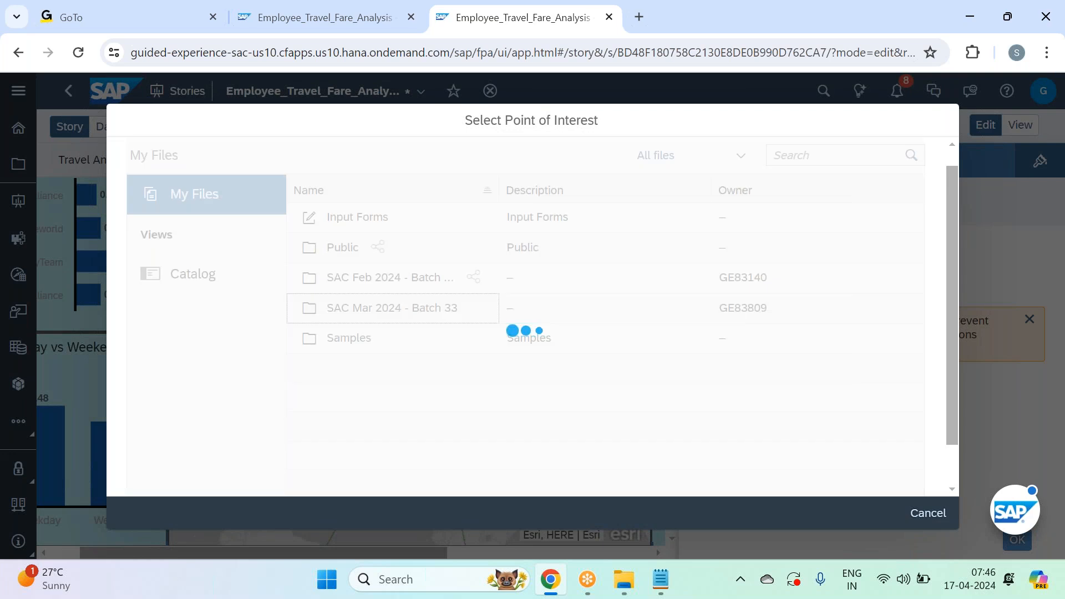
click(438, 221)
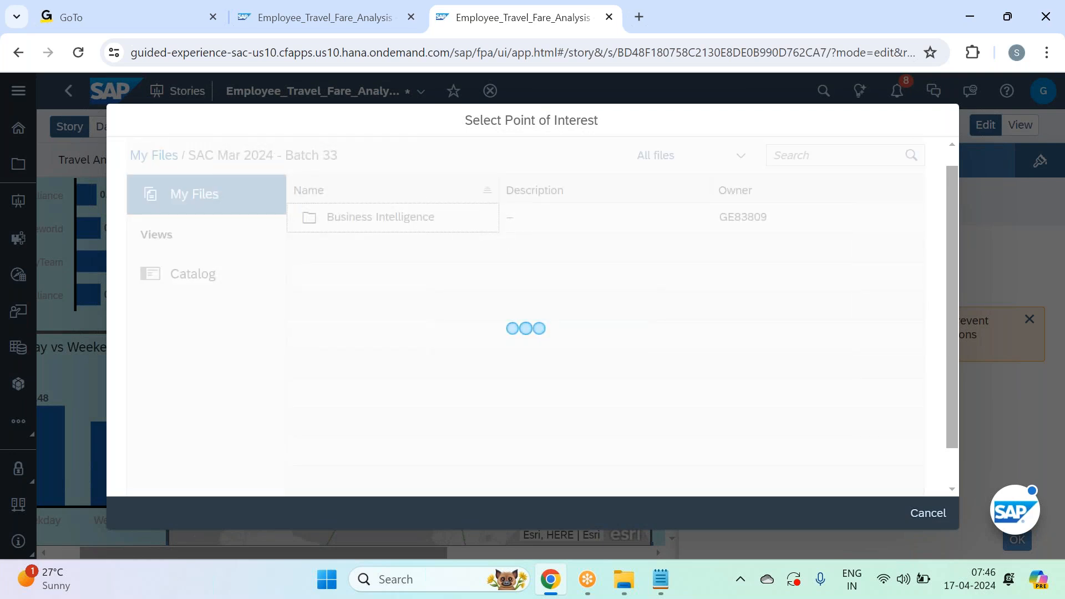
click(438, 221)
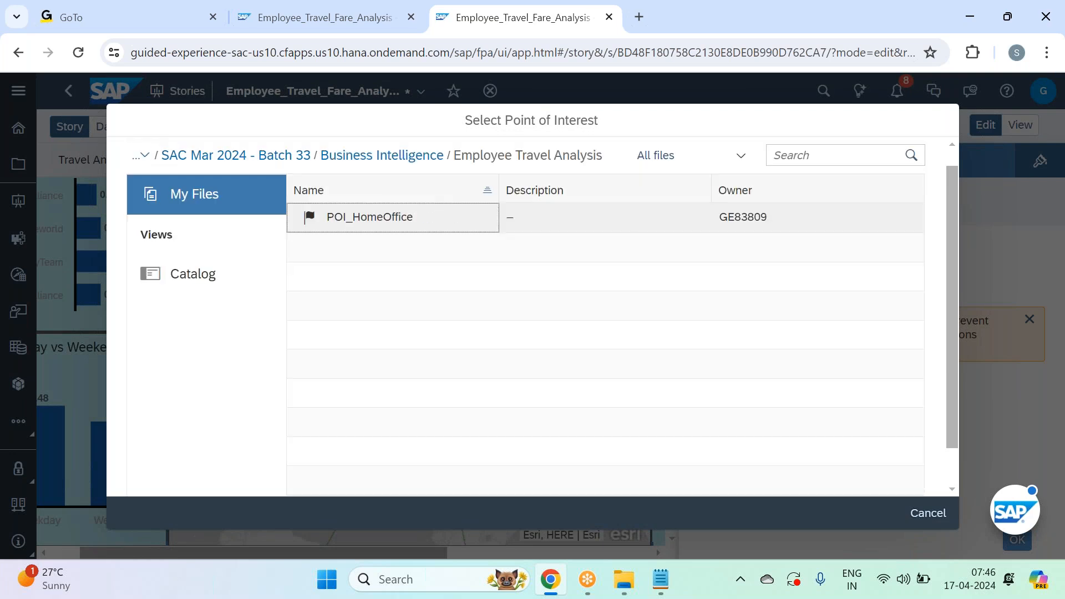
click(438, 220)
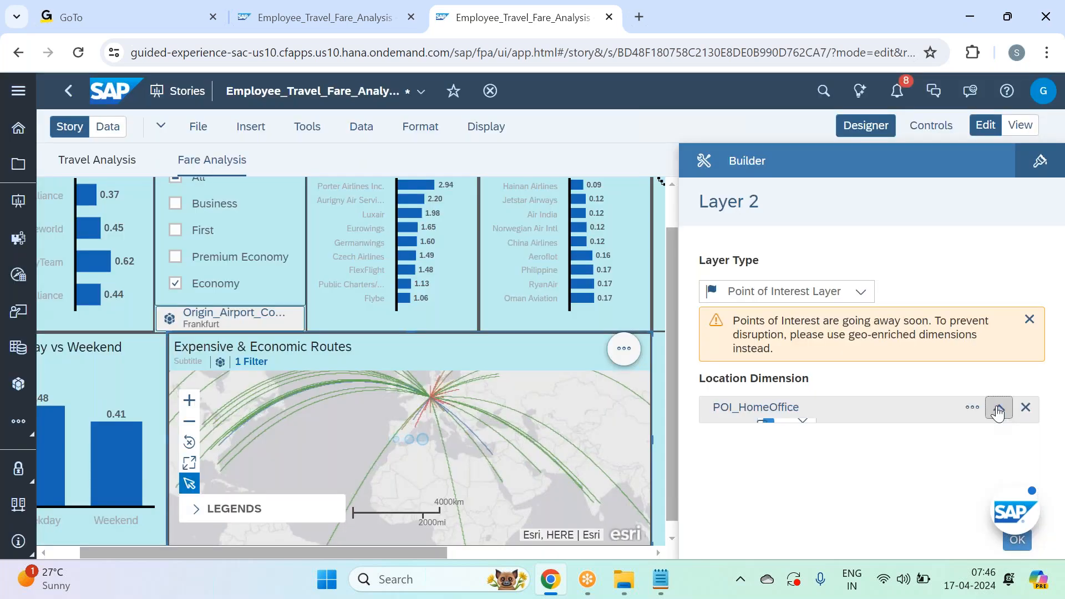
Change the color of the POI_HomeOffice location markers to orange
click(998, 410)
scroll(943, 377, down, 2)
click(803, 328)
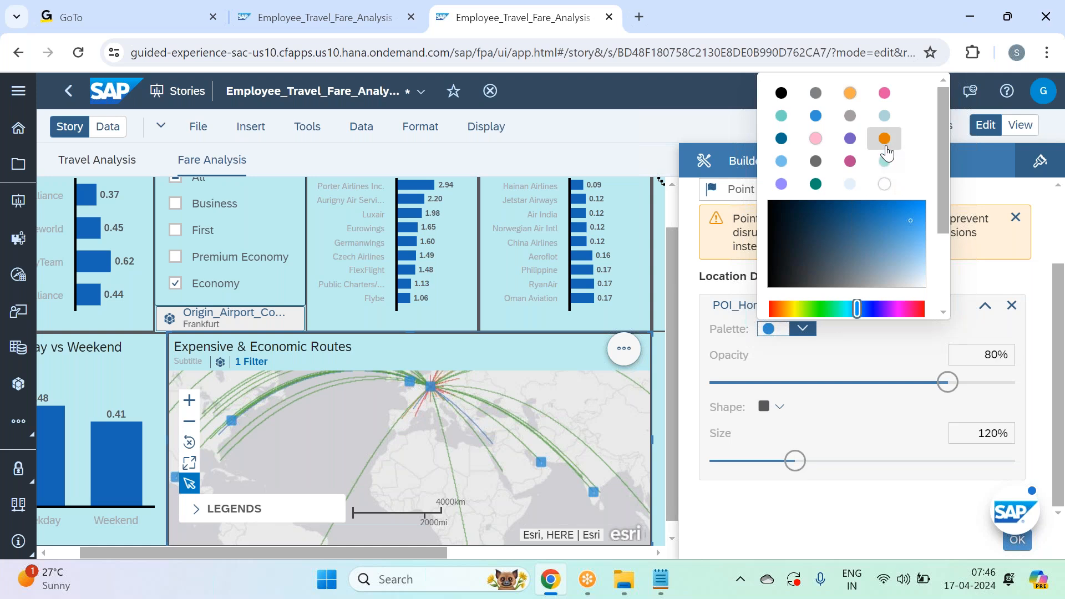
click(880, 359)
click(807, 330)
click(883, 139)
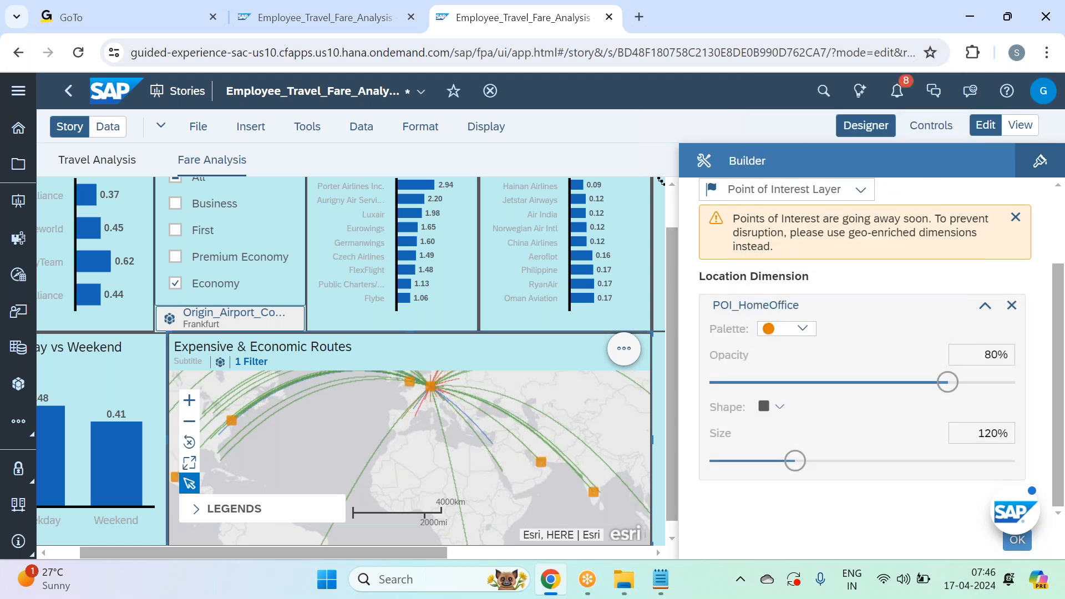
Give the POI_HomeOffice markers the location pin shape at 135% size and apply the layer
click(779, 407)
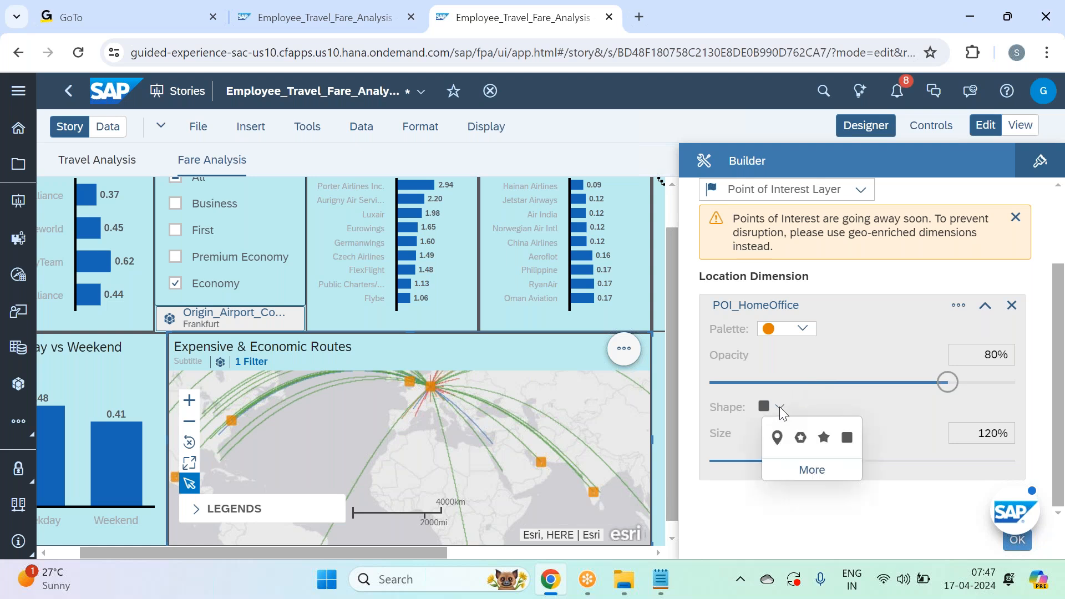
click(777, 438)
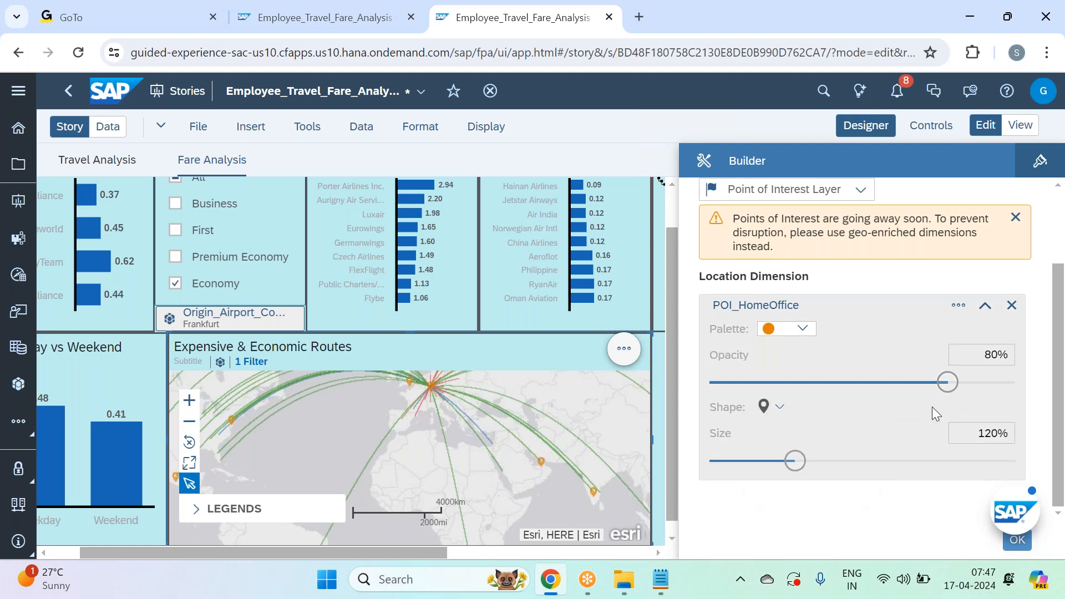
drag(804, 460, 813, 460)
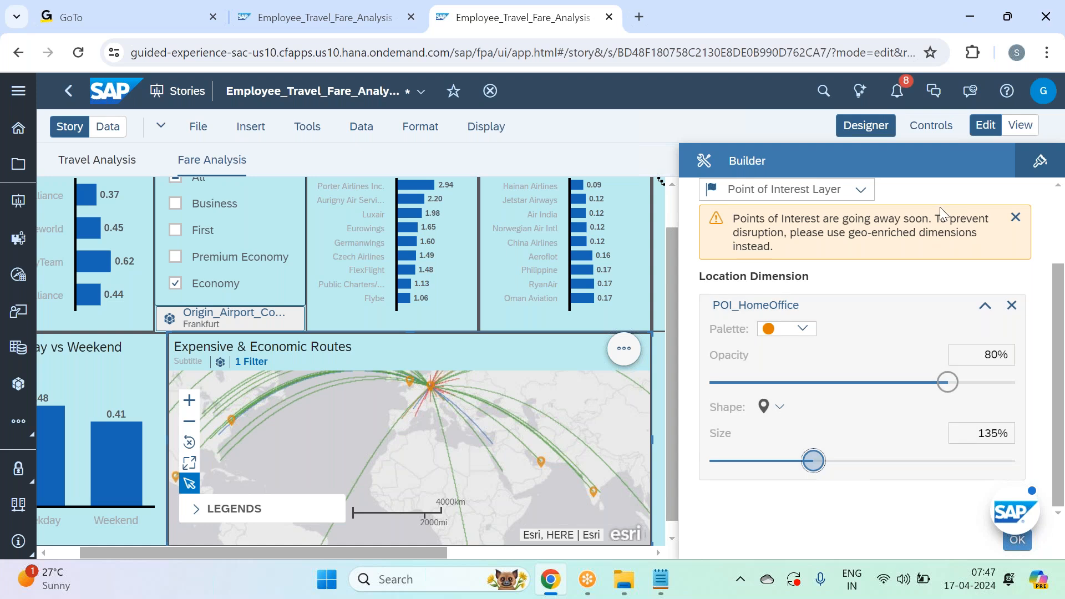
click(1017, 540)
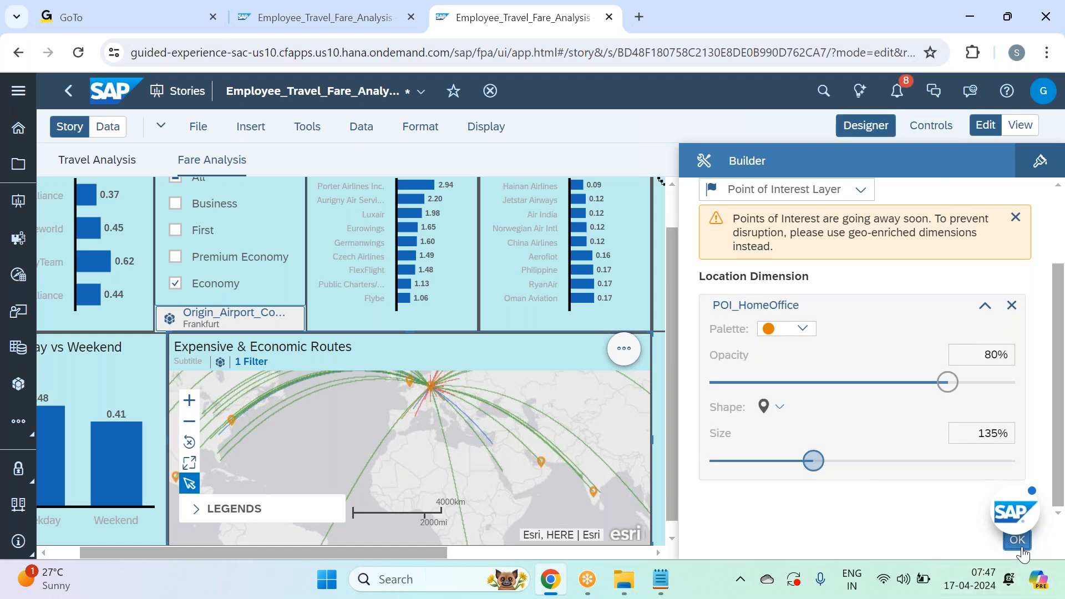
Close the designer to see the full page and save the story
click(869, 130)
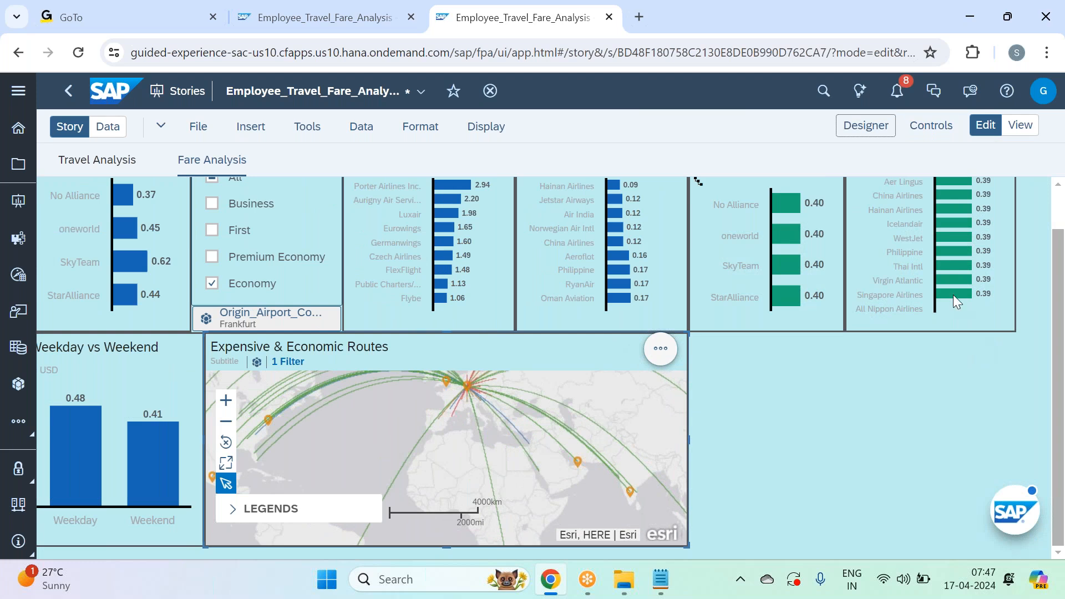
click(203, 130)
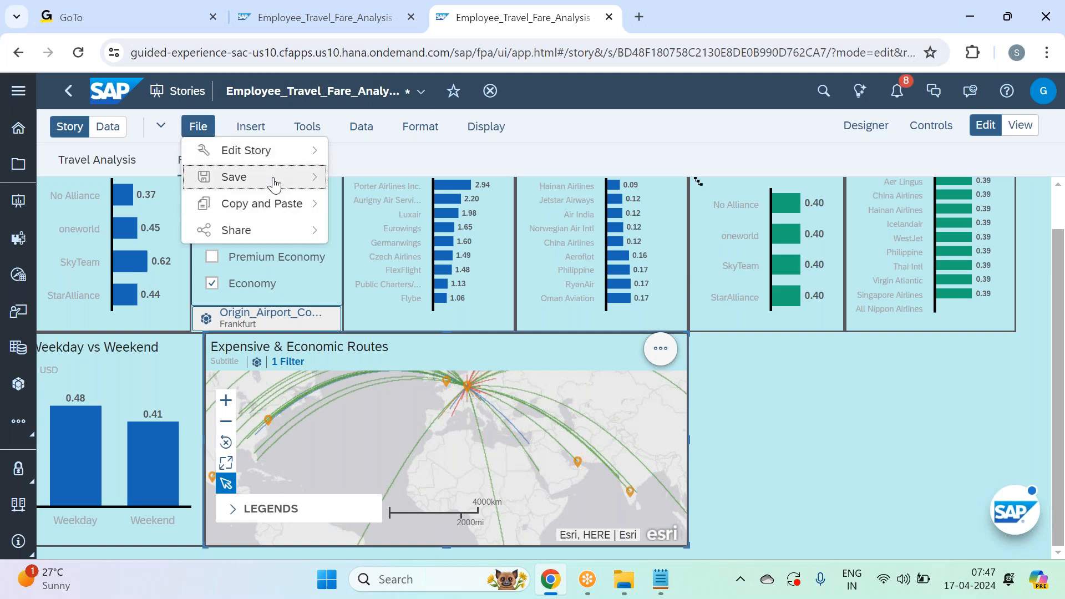
mouse_move(276, 178)
click(388, 182)
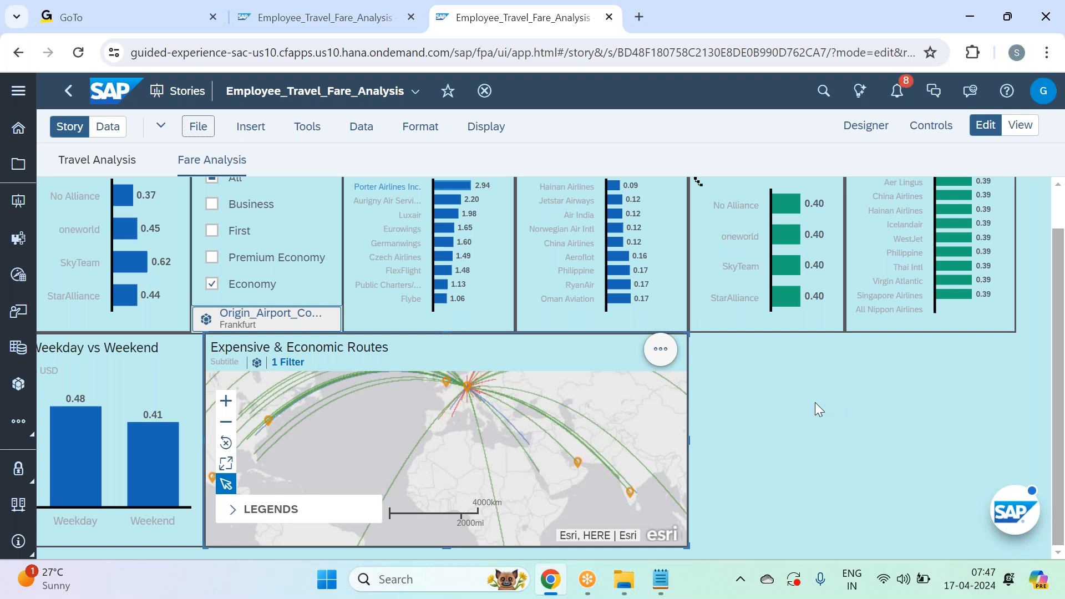
Look over the Fare Analysis page, check the Widget 13 specification in the Notepad notes, and return to the story
scroll(815, 408, up, 1)
scroll(818, 409, up, 3)
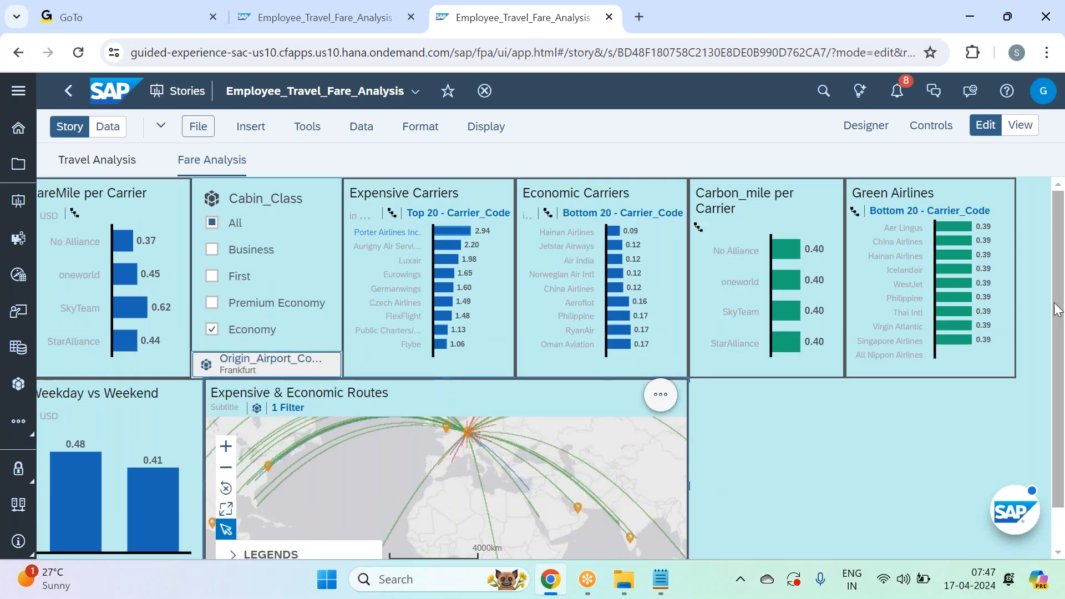
drag(1056, 275, 1033, 386)
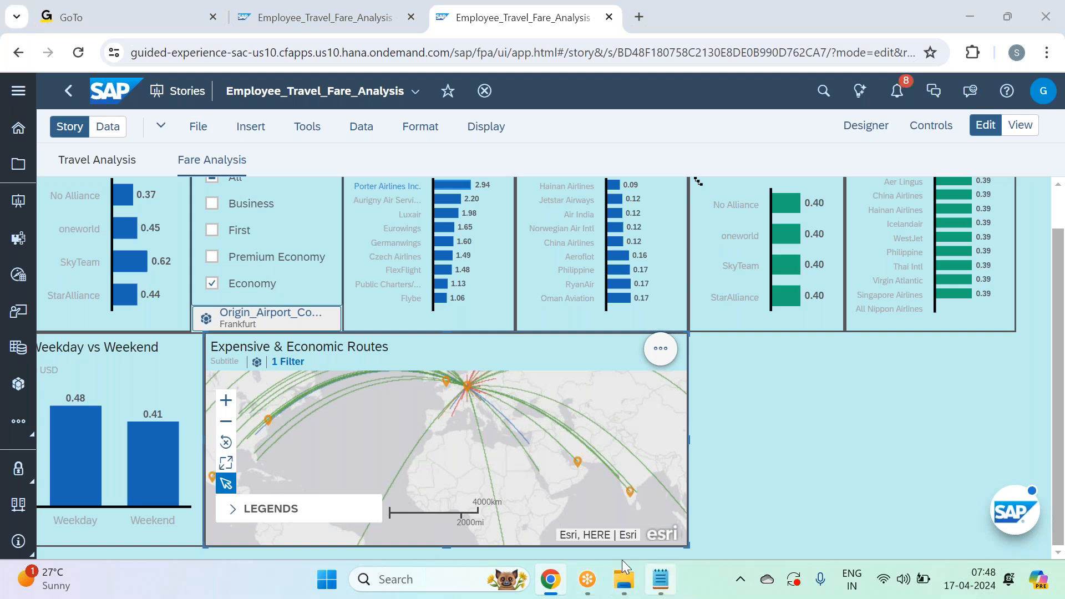
click(660, 578)
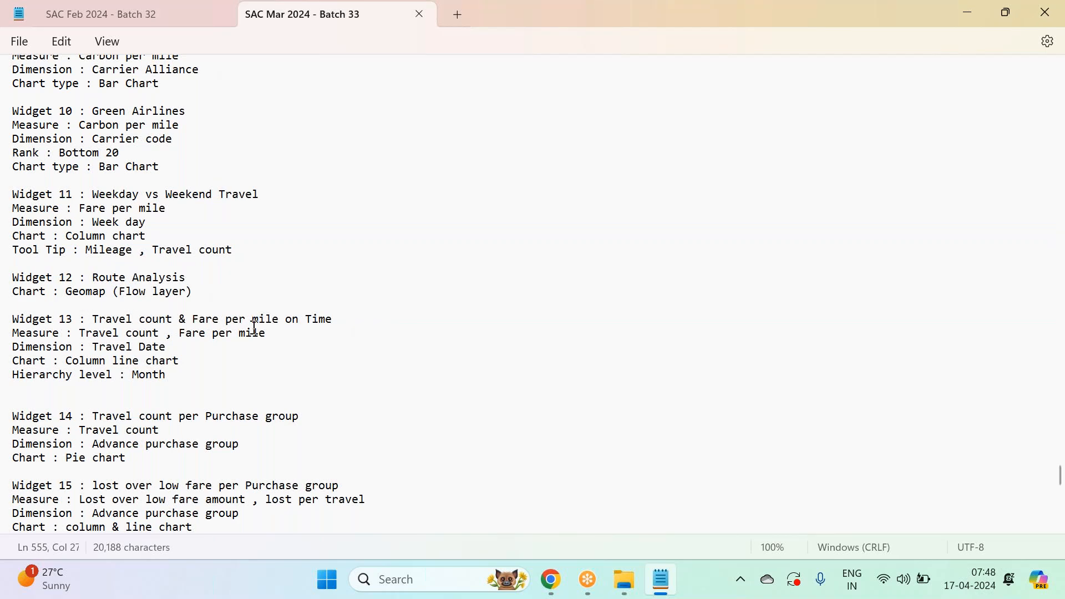
key(alt+Tab)
Insert a new chart beside the Expensive & Economic Routes map, resized to the map's height and the right edge of Green Airlines
click(237, 132)
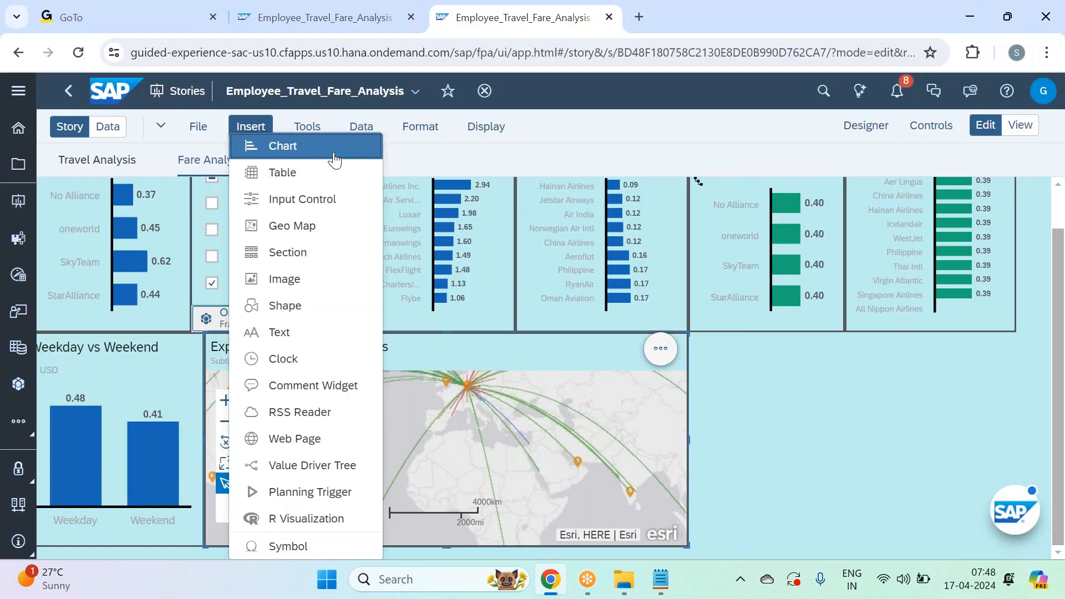
click(334, 156)
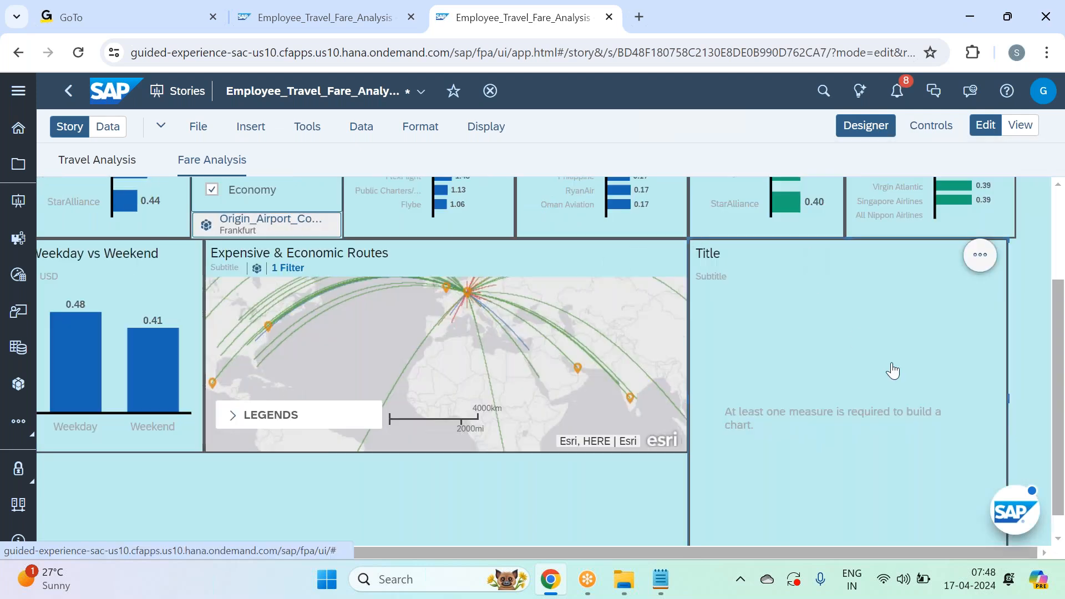
scroll(905, 375, down, 1)
drag(1007, 546, 1016, 442)
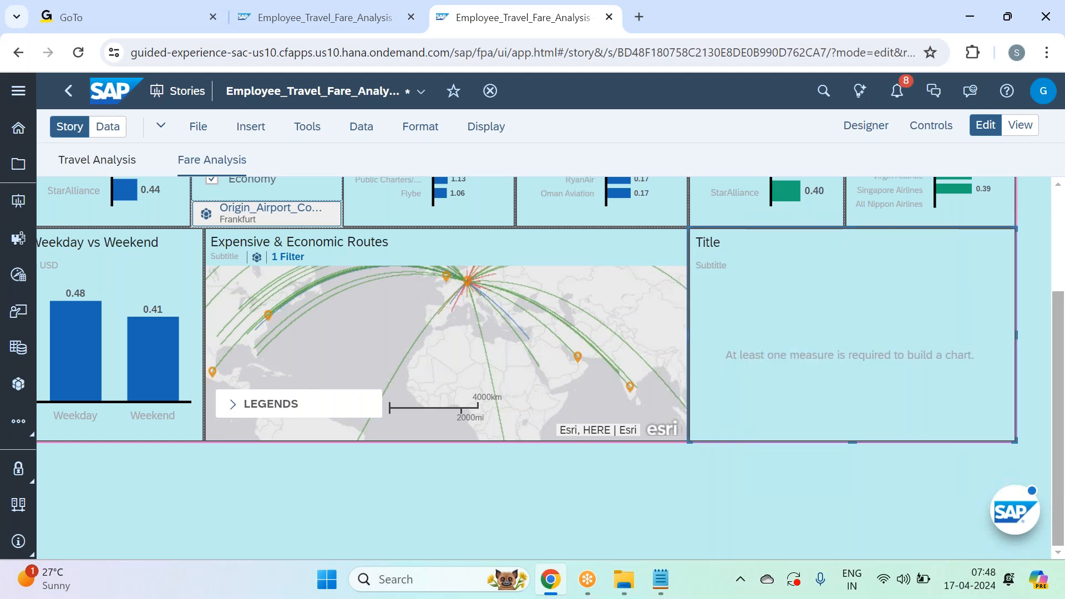
scroll(935, 414, up, 2)
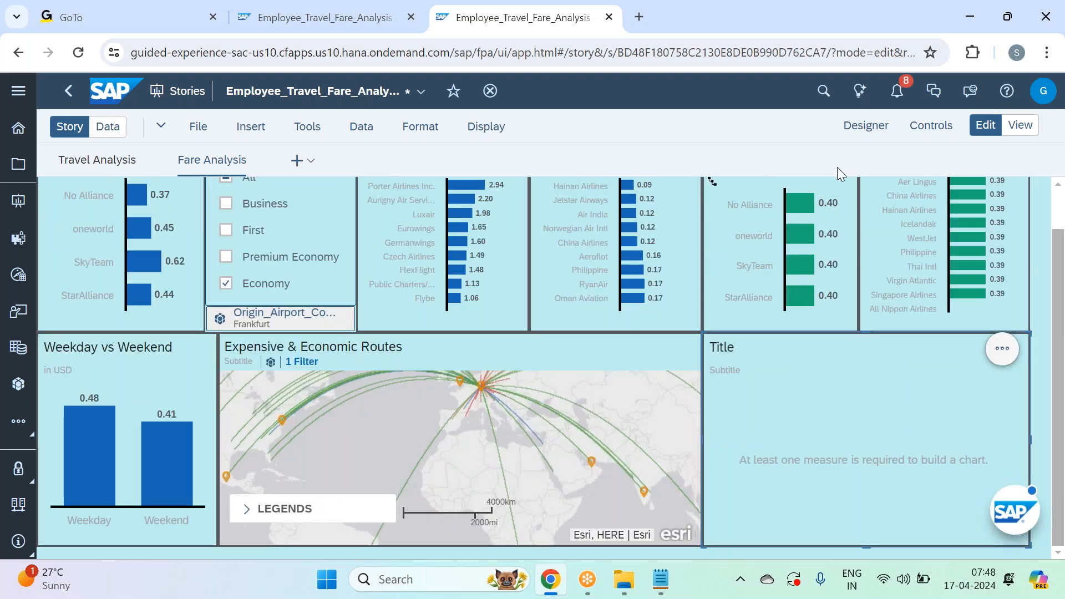
Set the new chart's type to Combination Column & Line
click(864, 126)
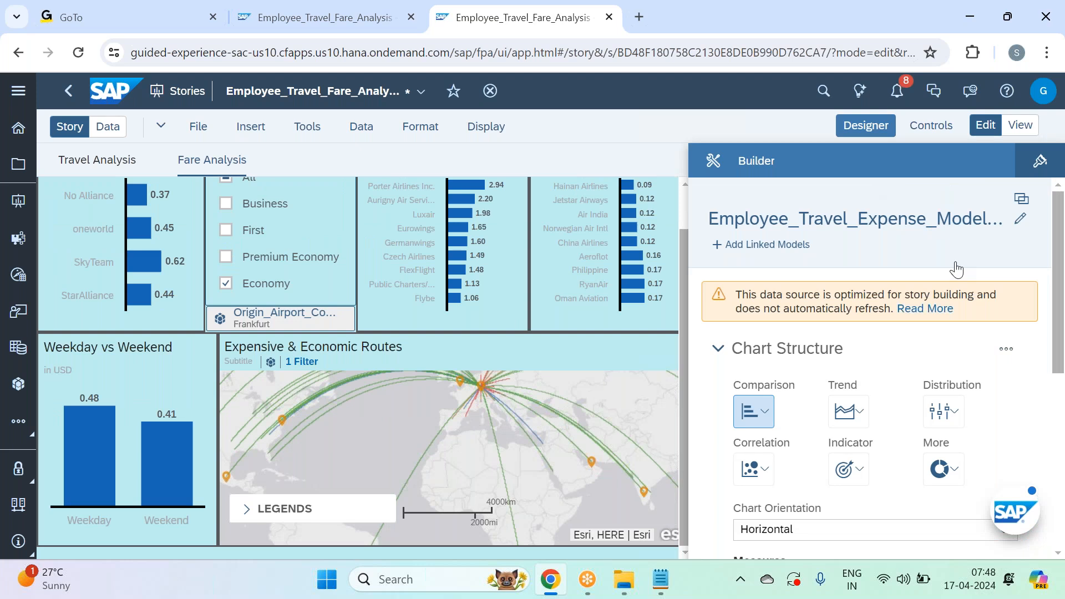
scroll(879, 347, down, 3)
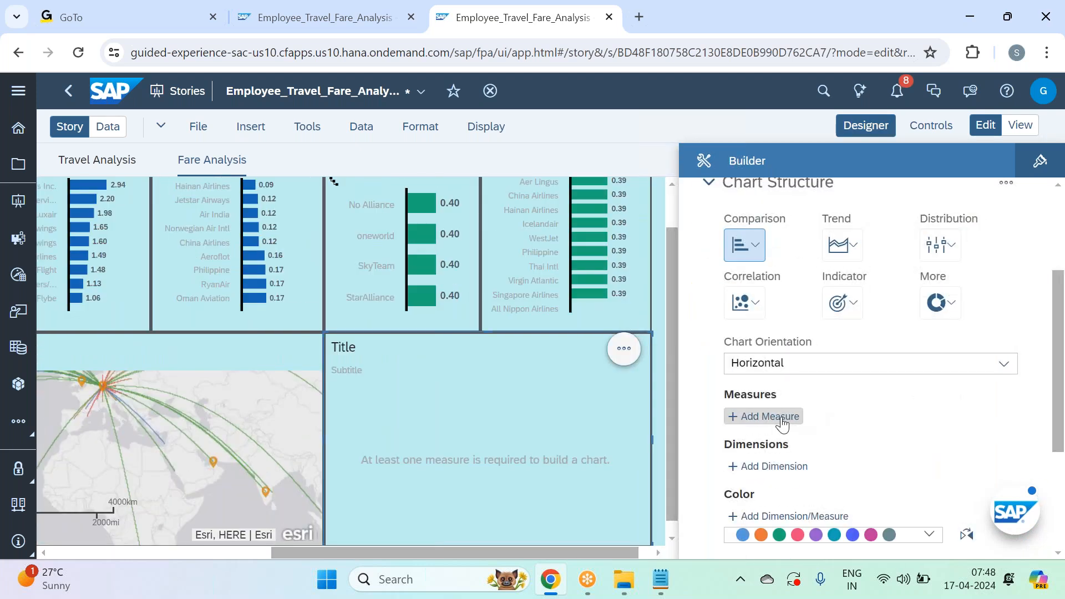
click(782, 424)
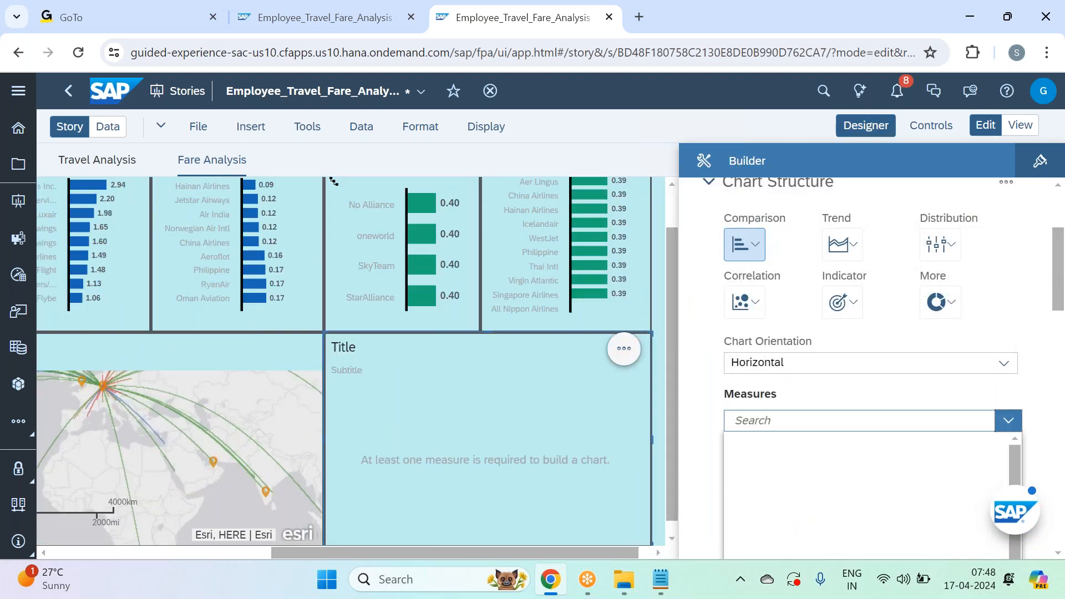
click(836, 396)
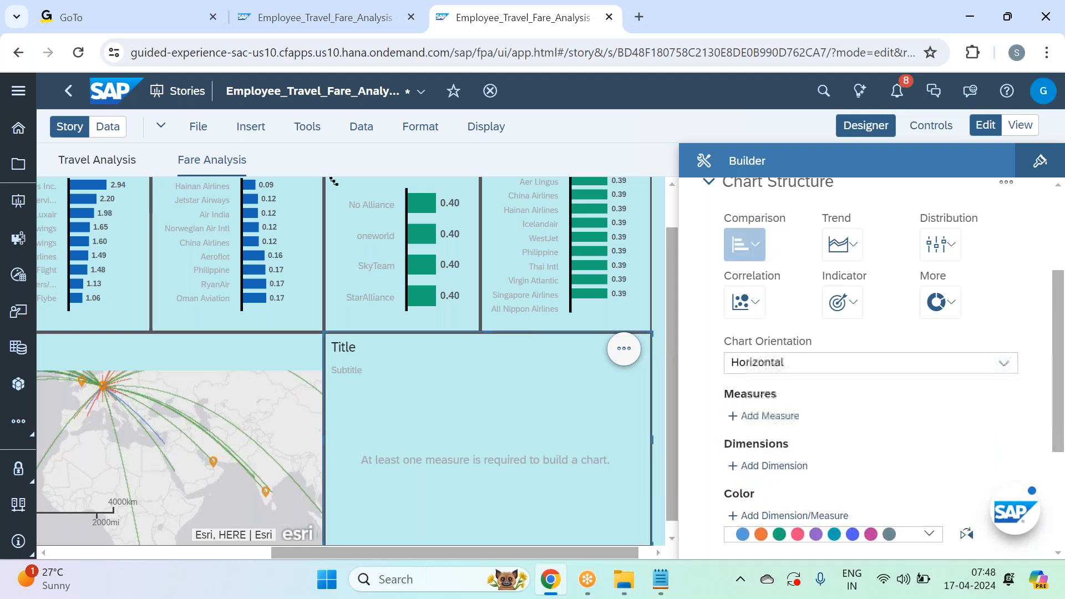
click(760, 246)
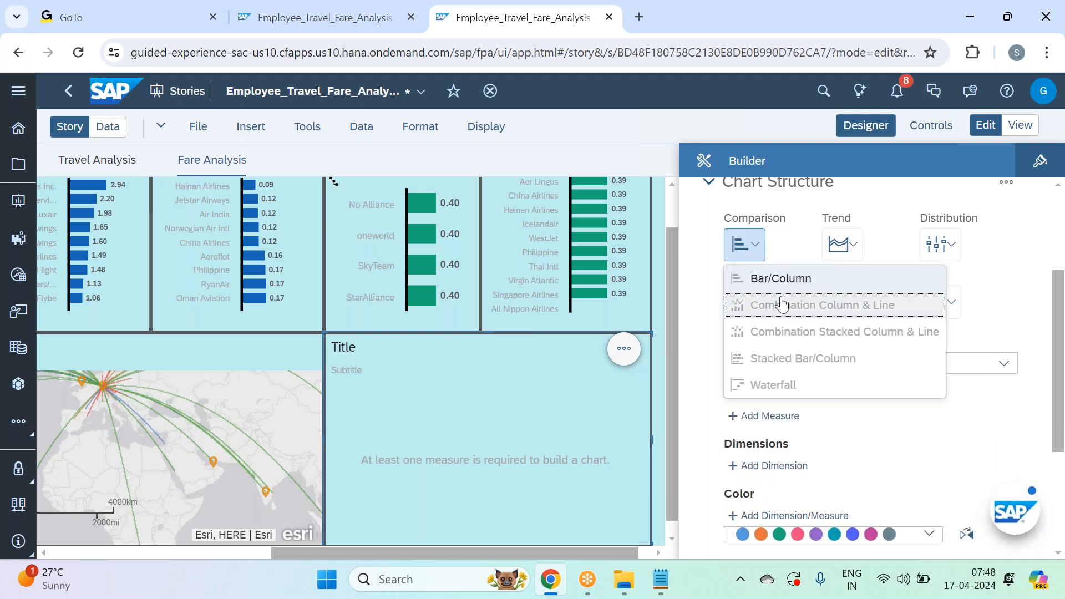
click(779, 305)
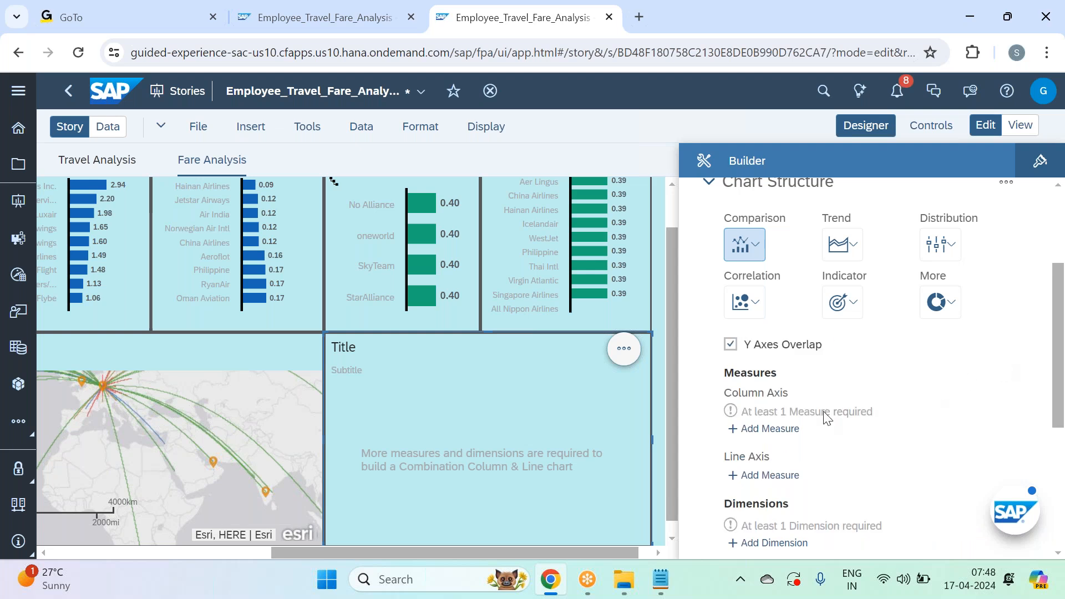
Search the measures for "fare", add Fare Per Mile to the column axis and turn off Y Axes Overlap
click(775, 429)
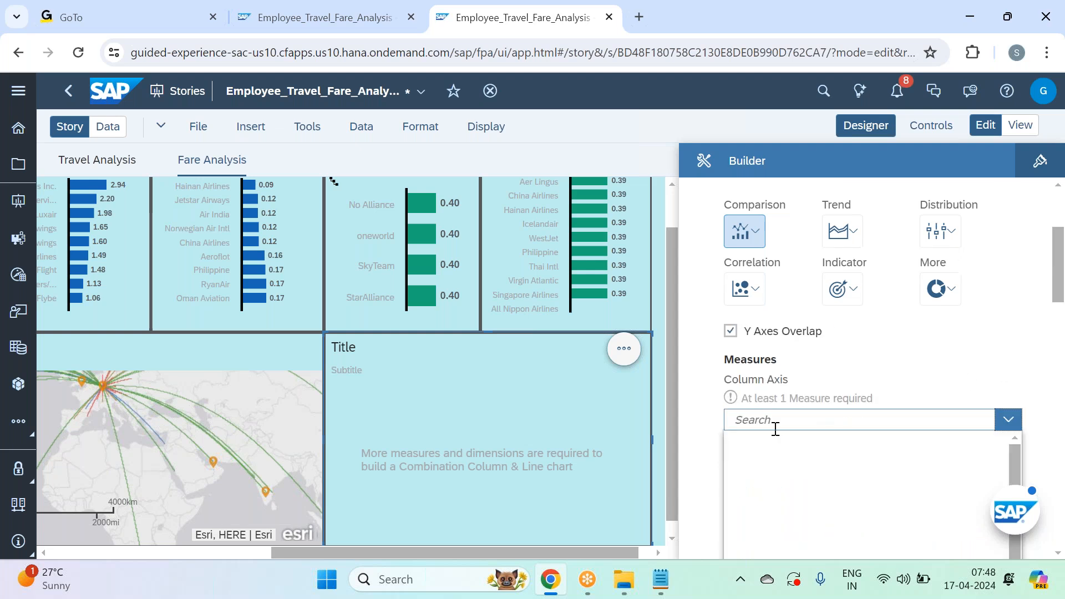
text(fare)
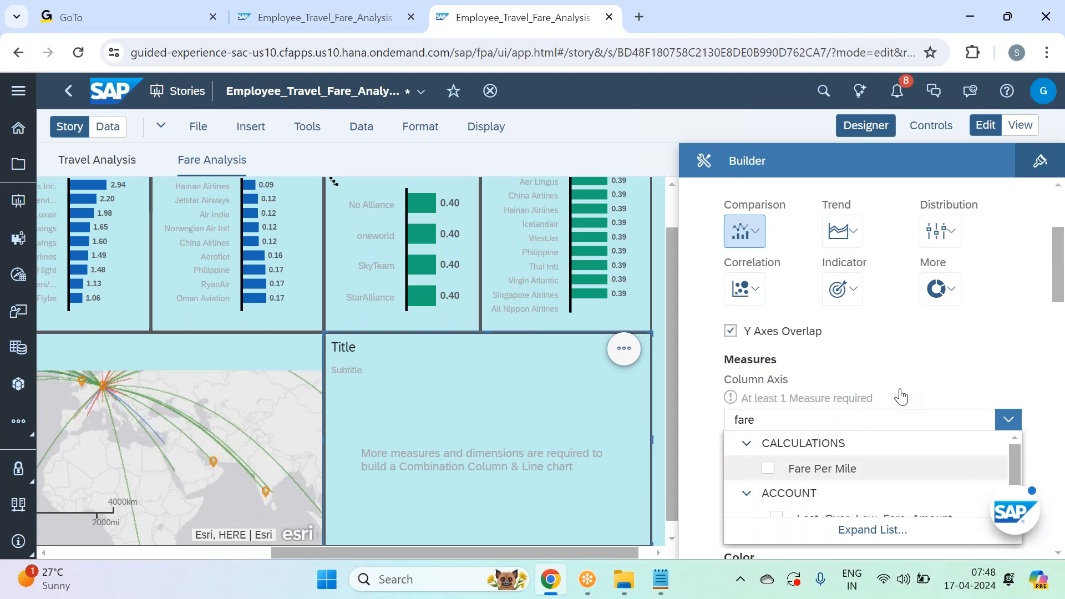
click(921, 368)
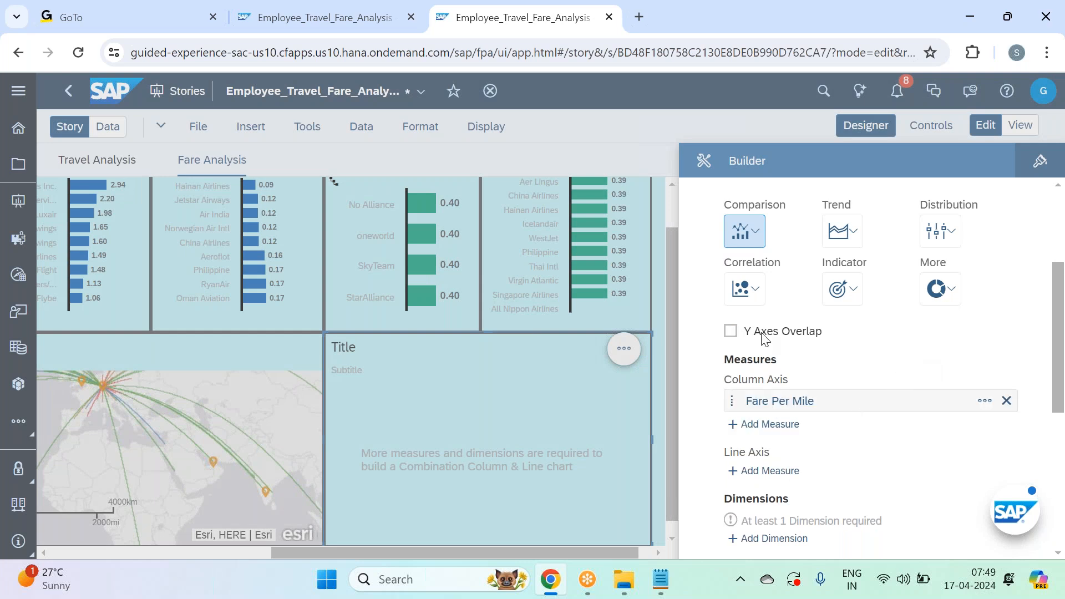
Search the line axis measures for "trave" and add Travel Count
click(774, 471)
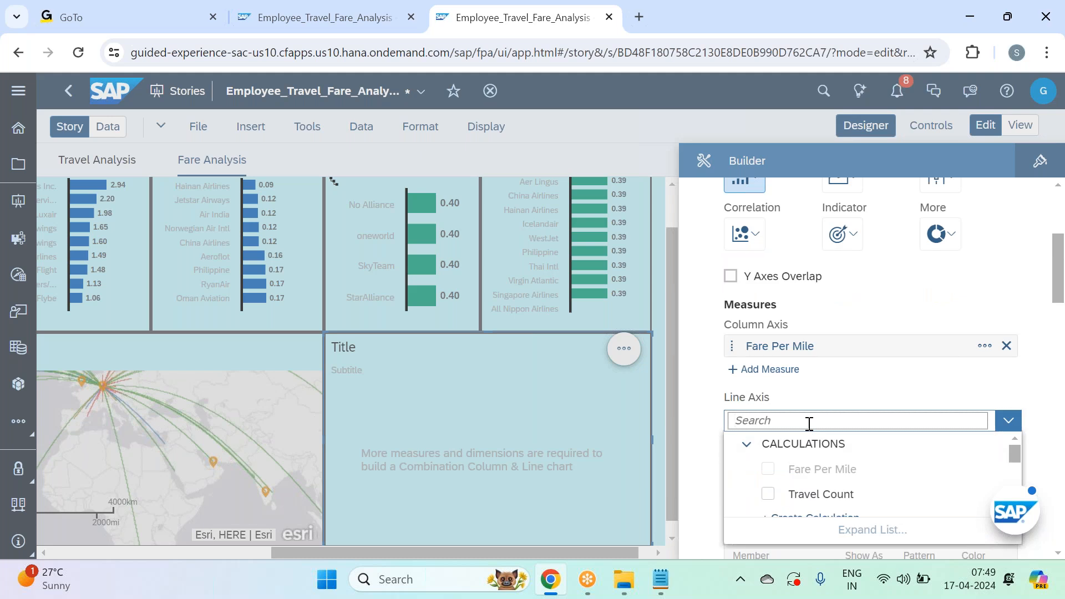
text(trave)
click(808, 468)
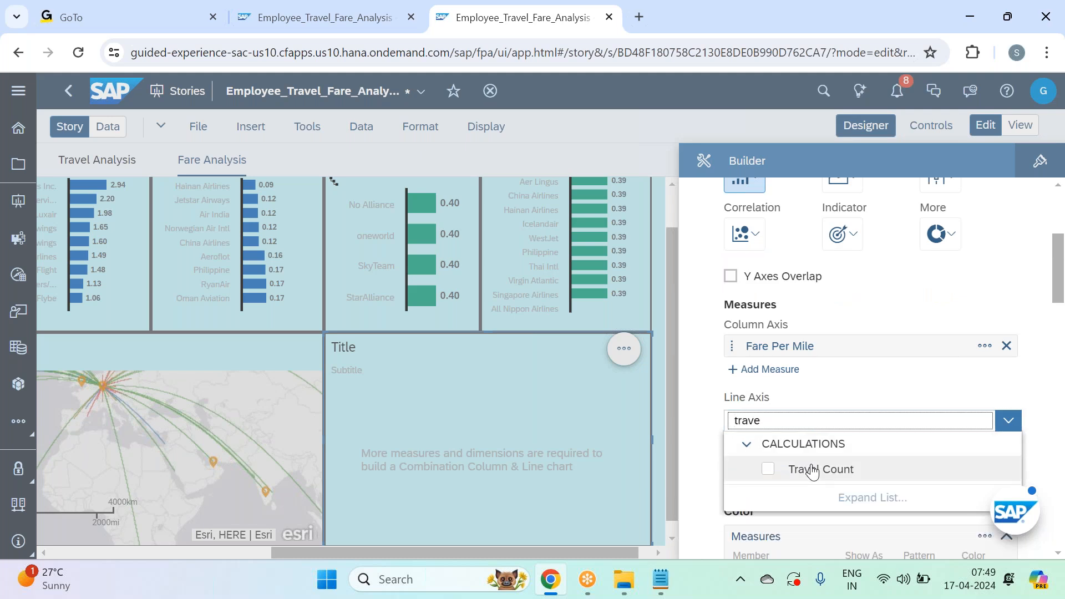
click(863, 391)
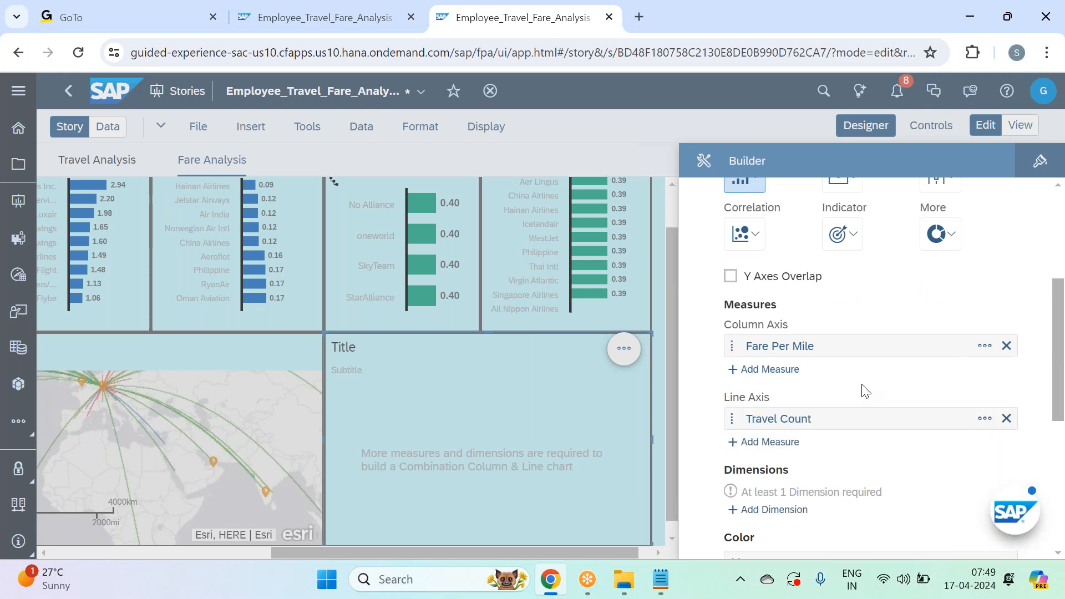
Search the dimensions for "trave" and add Travel_Date as the combination chart's dimension
click(776, 430)
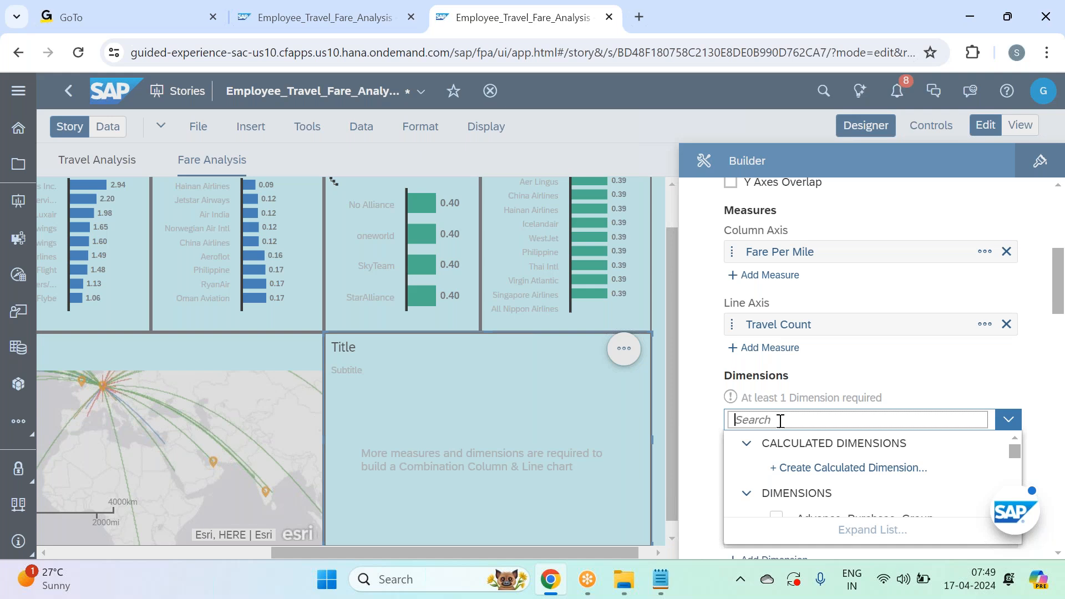
text(trave)
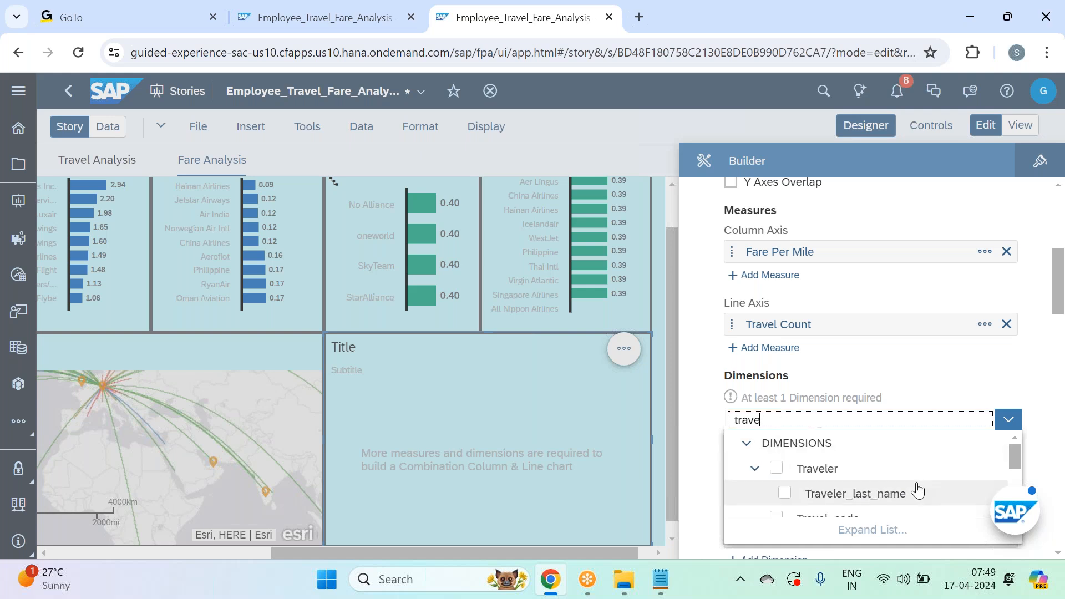
scroll(909, 488, down, 2)
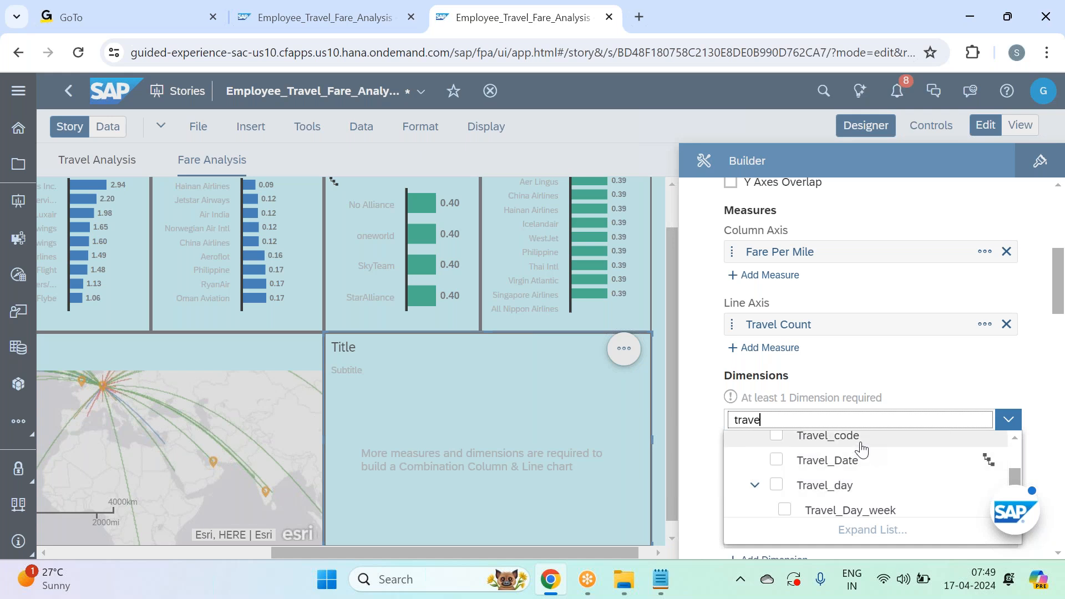
click(861, 459)
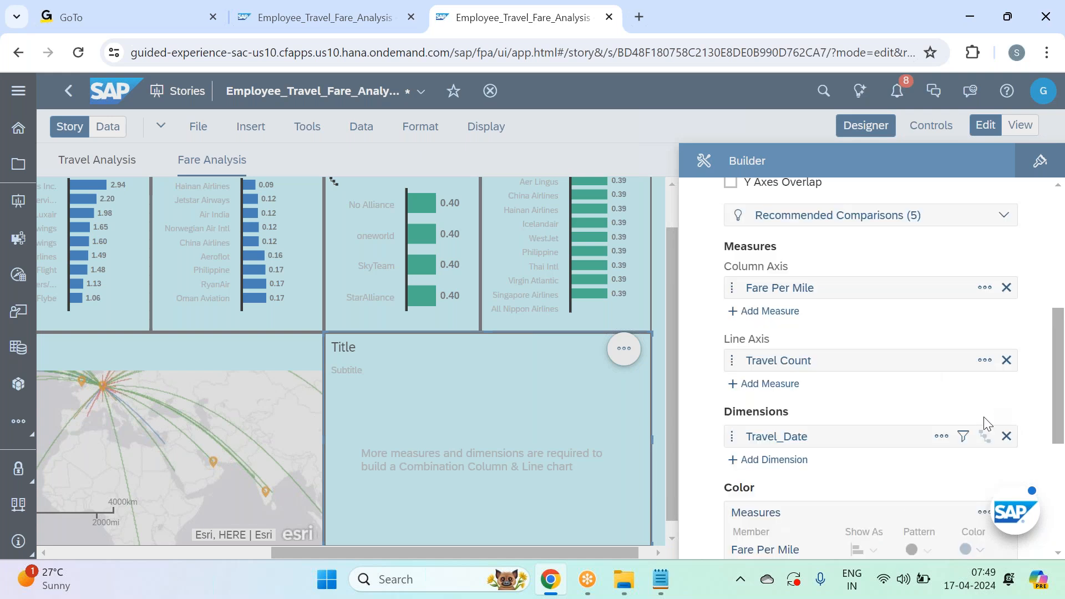
Apply the Year, Quarter, Month, Day hierarchy to Travel_Date and set its drill level to Level 4
scroll(992, 388, up, 5)
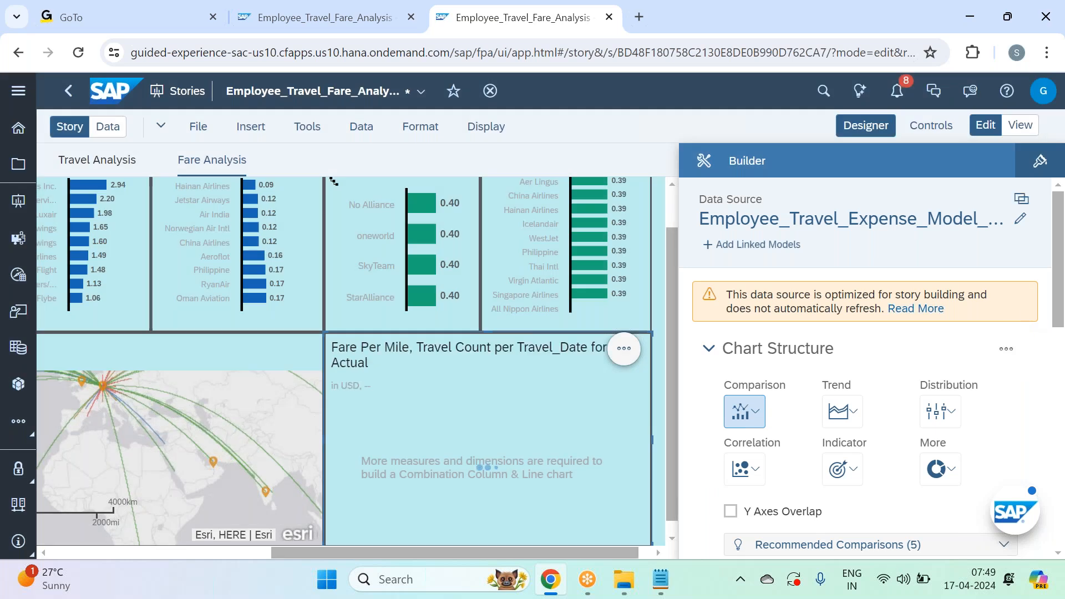
scroll(865, 366, down, 1)
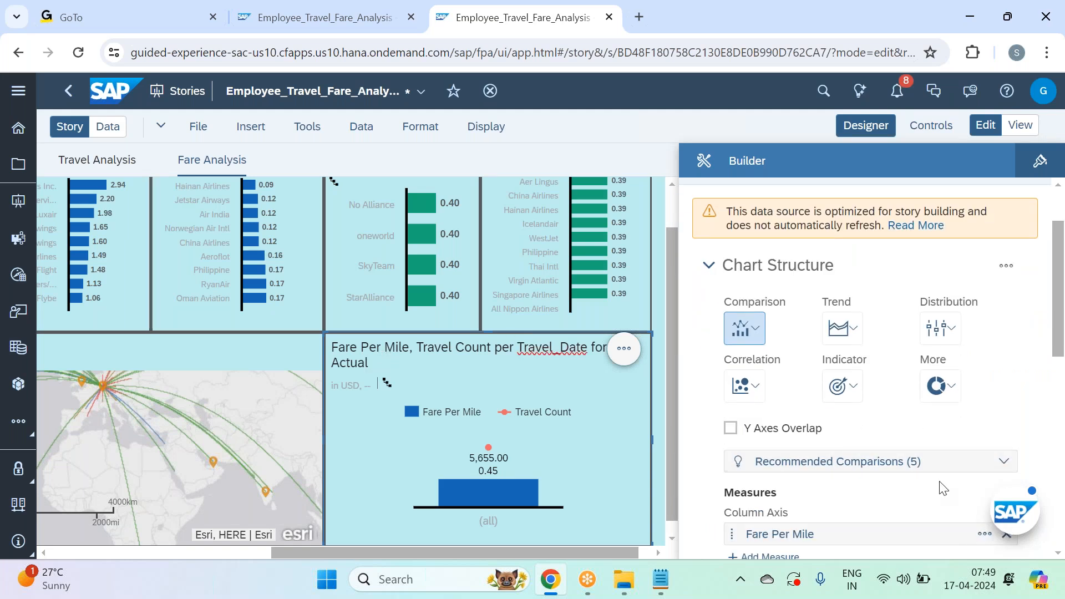
scroll(970, 460, down, 4)
scroll(983, 486, down, 1)
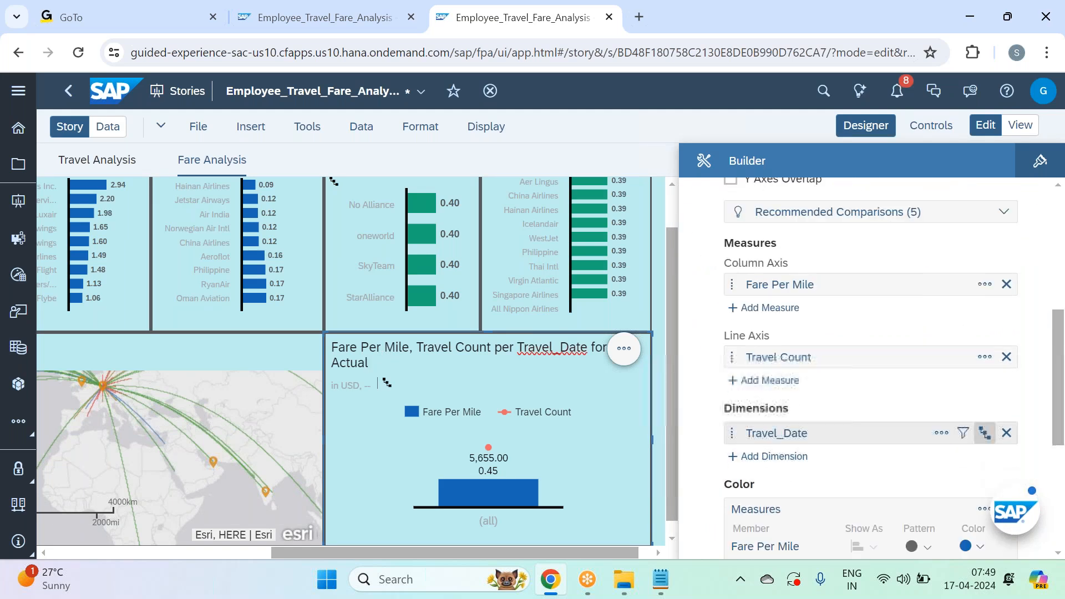
click(984, 433)
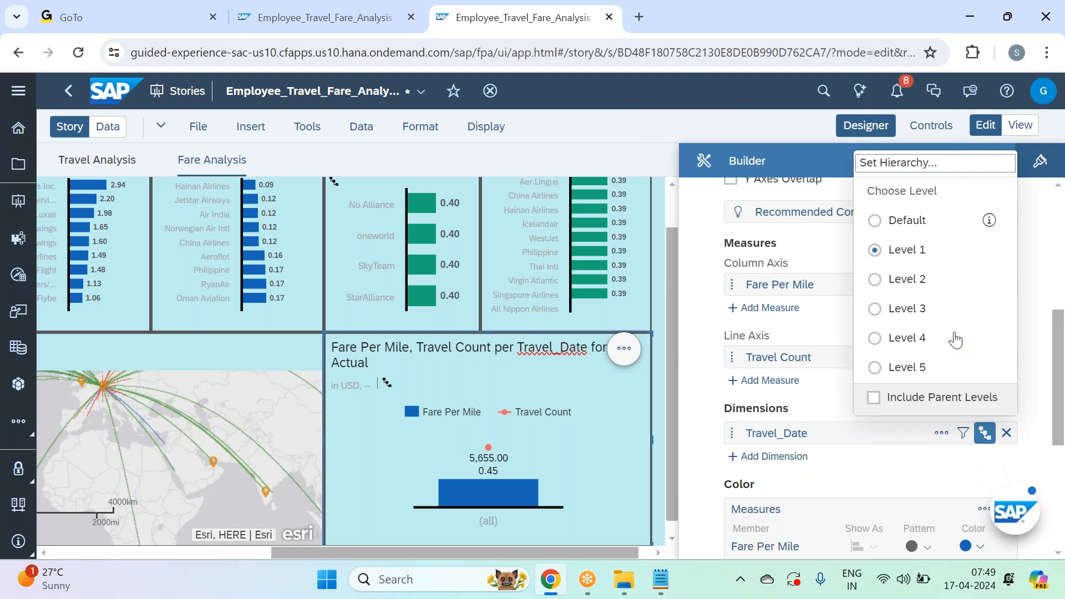
click(907, 164)
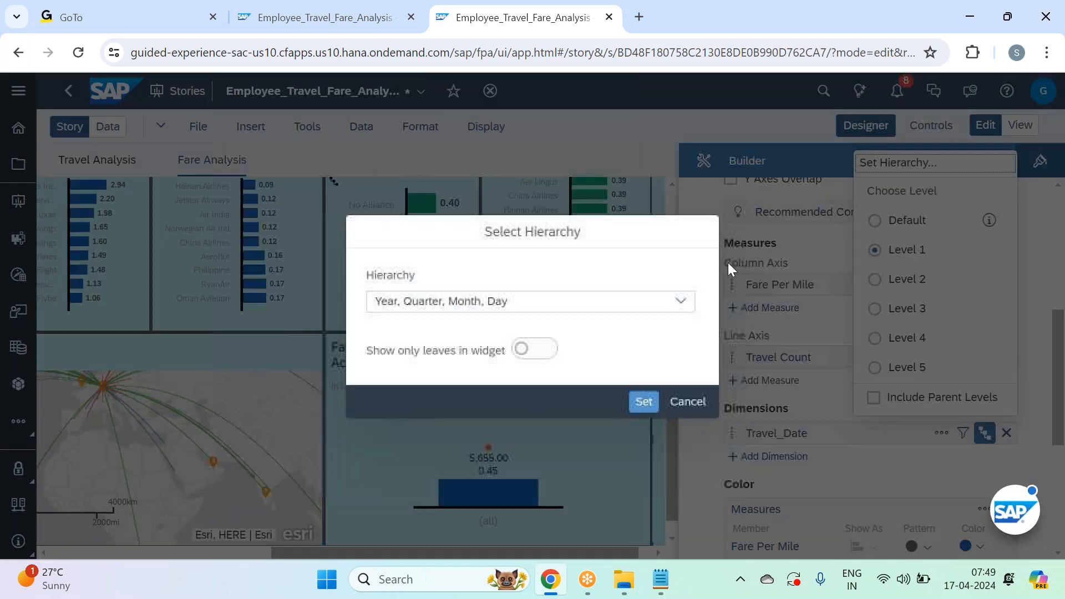
click(644, 402)
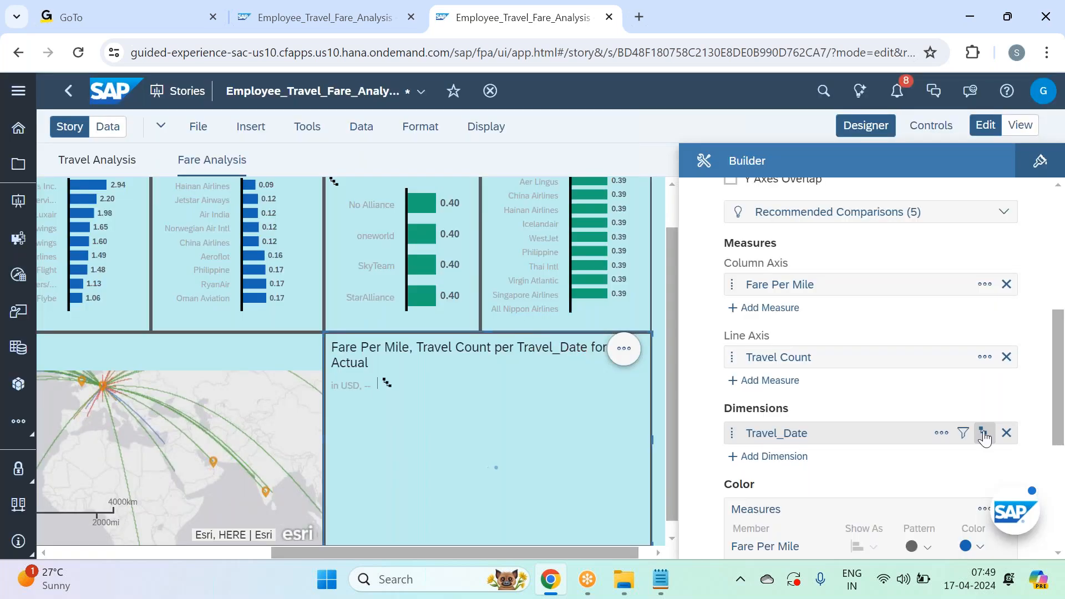
click(983, 435)
click(878, 282)
click(987, 437)
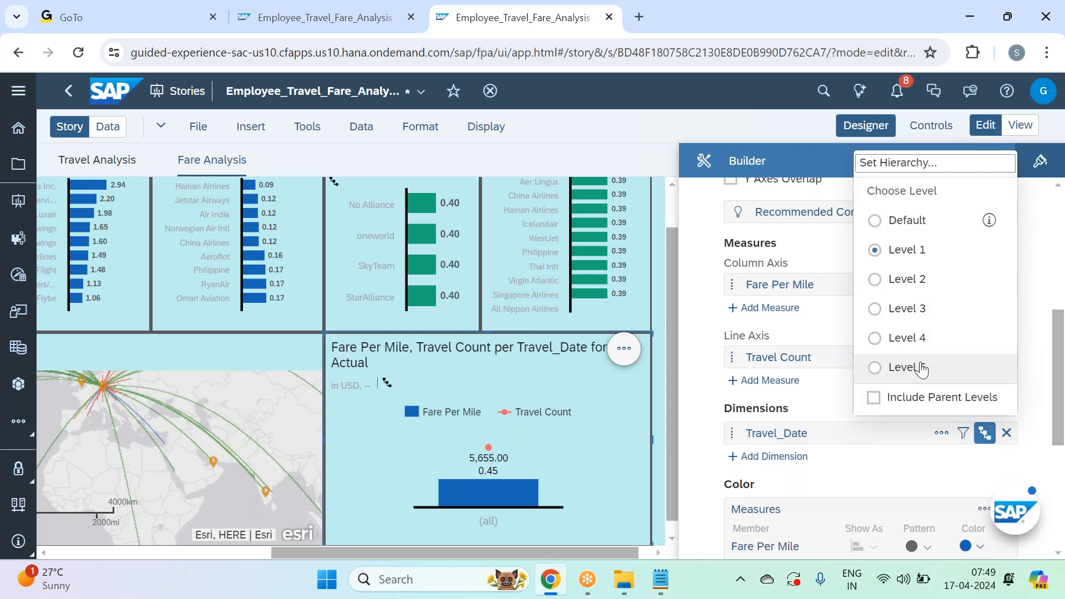
click(908, 338)
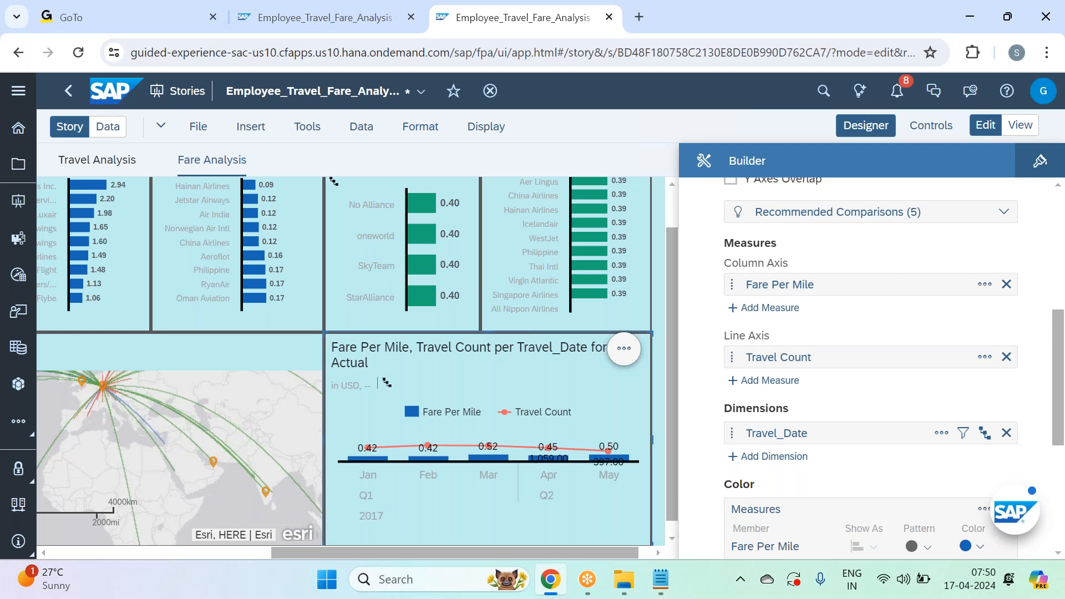
Close the Builder and trim "for Actual" off the combination chart's title
scroll(884, 397, down, 5)
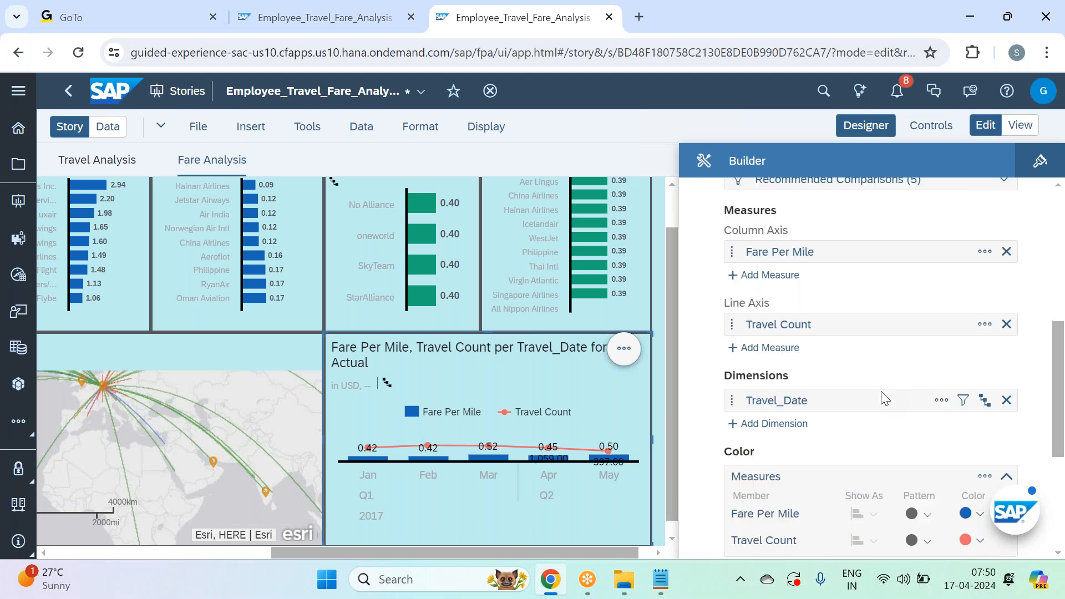
click(863, 126)
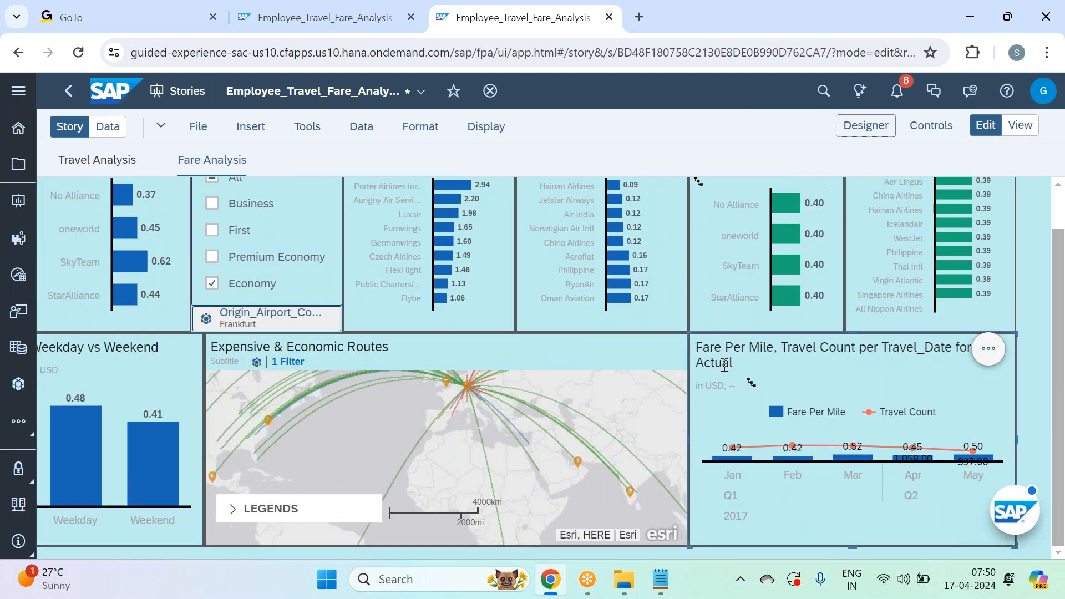
click(747, 363)
key(BackSpace)
key(BackSpace)
key(BackSpace)
key(BackSpace)
key(BackSpace)
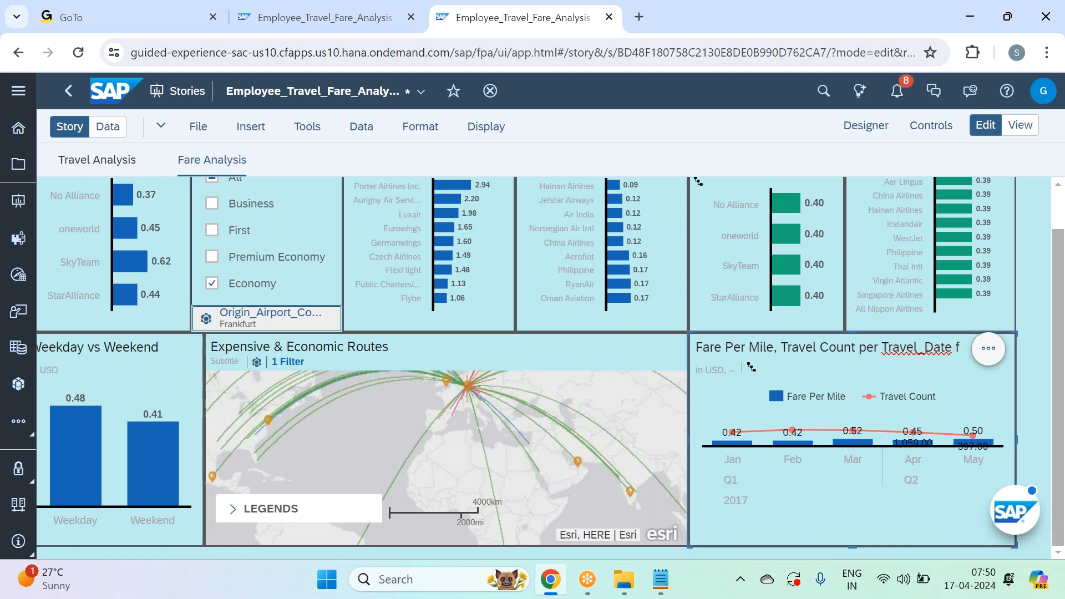
key(BackSpace)
Hide the legend of the Fare Per Mile and Travel Count chart
click(985, 352)
mouse_move(920, 303)
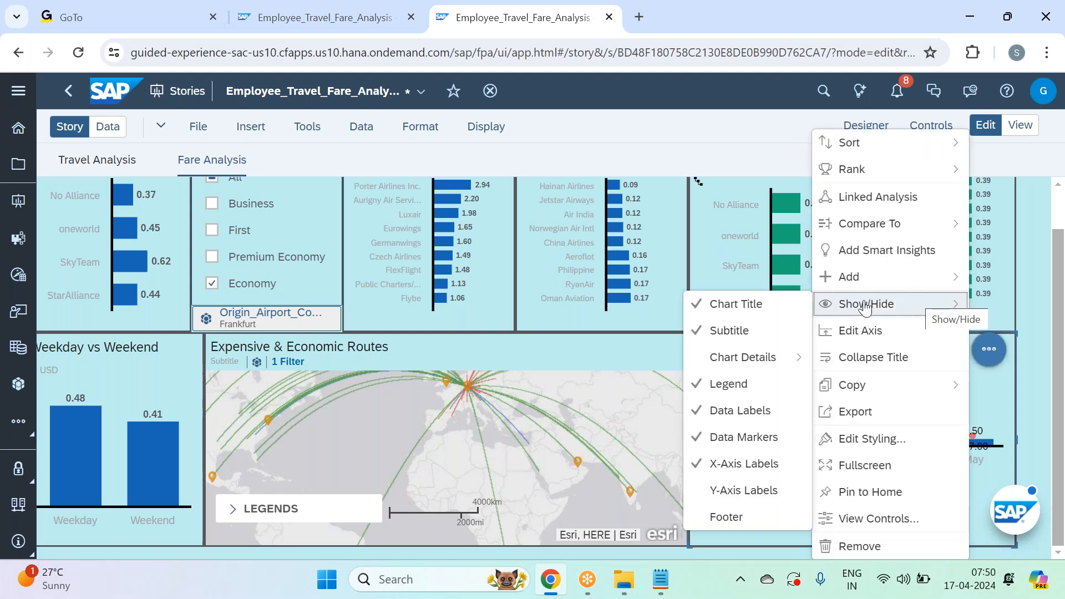
click(766, 390)
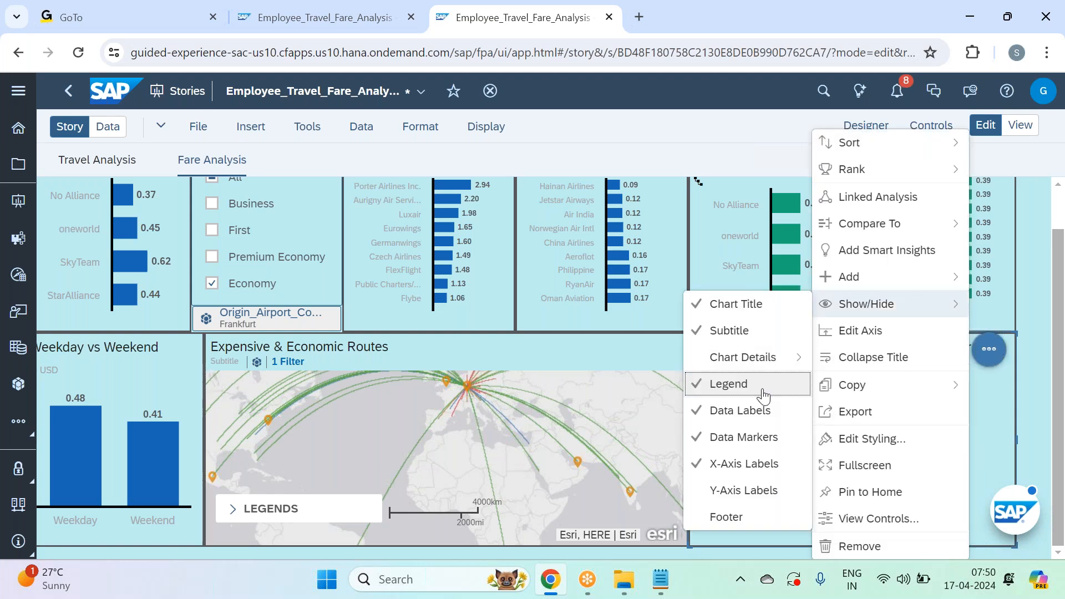
click(1036, 340)
Shorten the combination chart's title to "Fare Per Mile, Travel Count per Travel_Date" and save the story
click(739, 366)
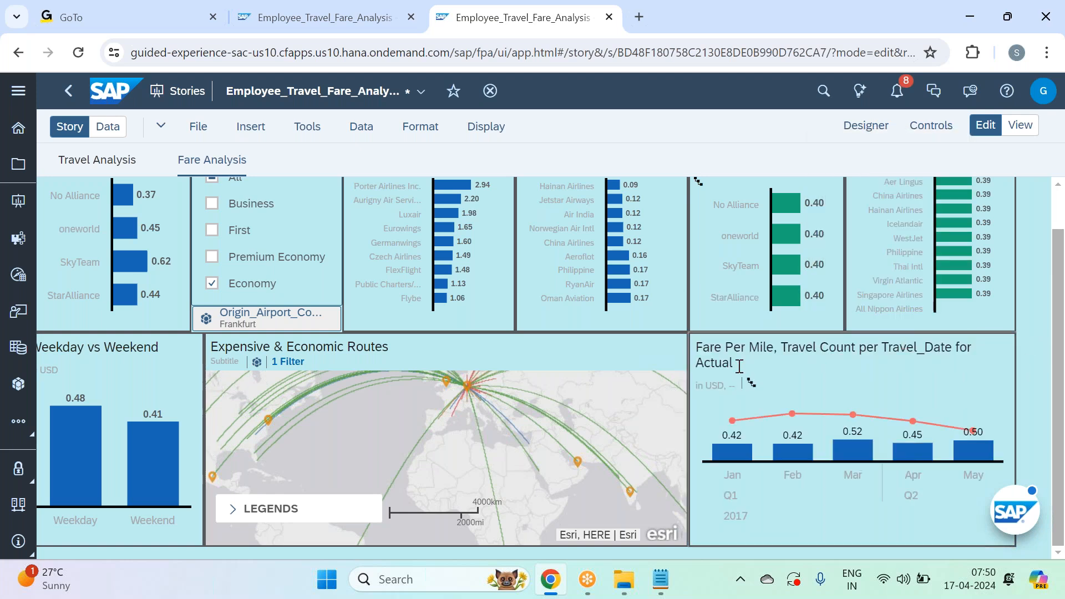
key(BackSpace)
key(BackSpace)
key(BackSpace)
key(BackSpace)
key(BackSpace)
key(BackSpace)
key(BackSpace)
key(BackSpace)
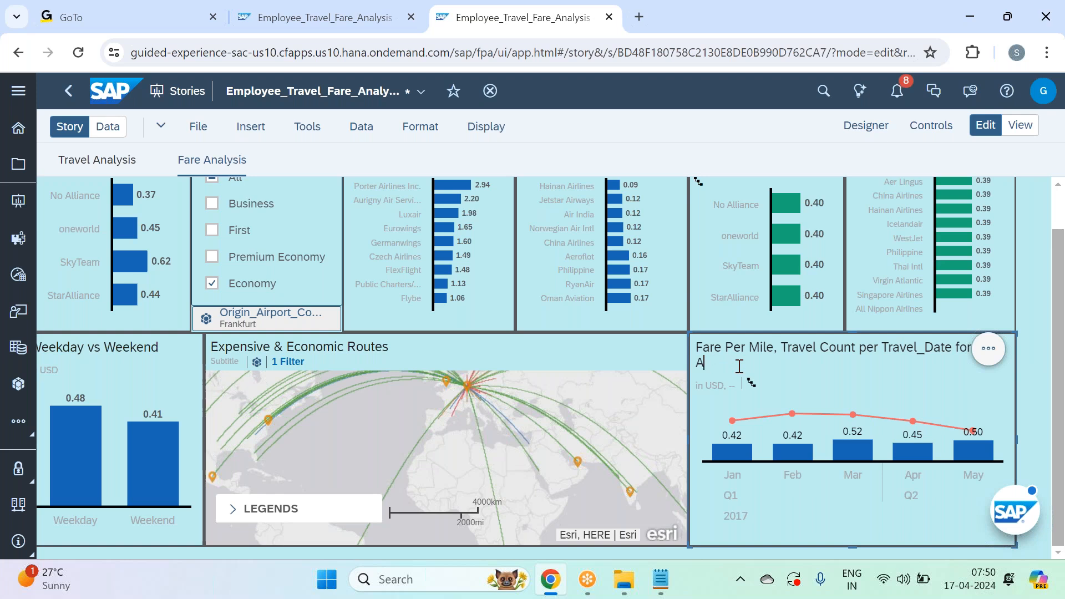
key(BackSpace)
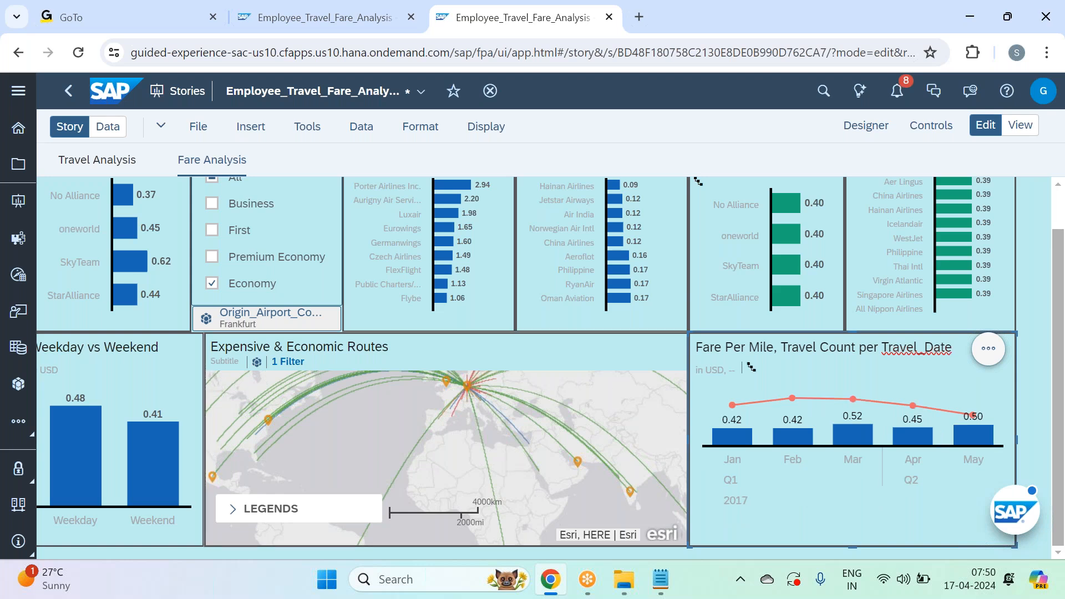
click(195, 128)
mouse_move(238, 178)
click(349, 178)
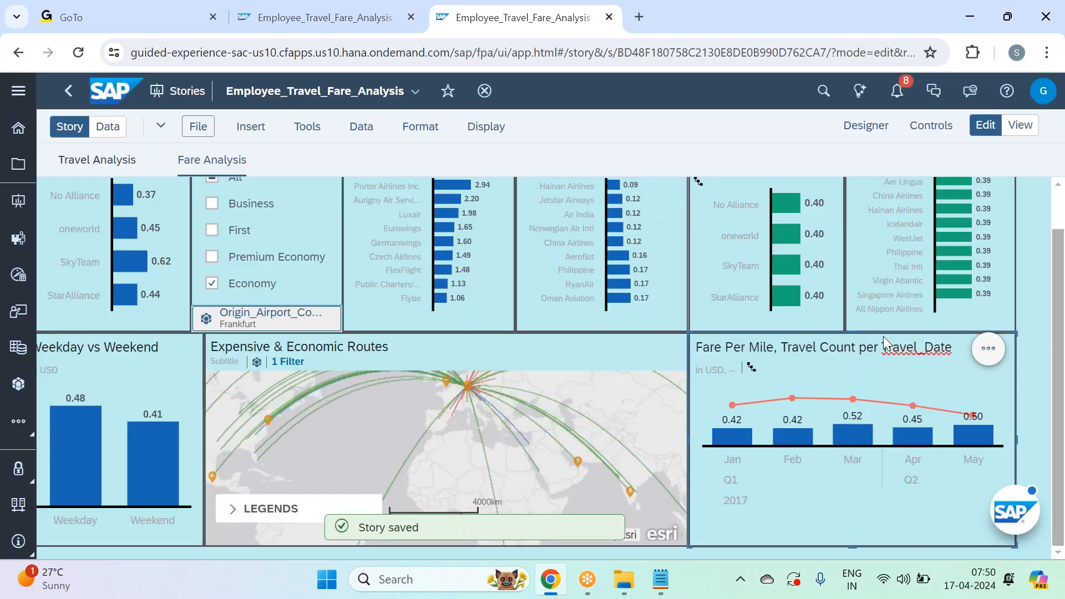
Turn on Y Axes Overlap for the combination chart and turn it back off
click(866, 125)
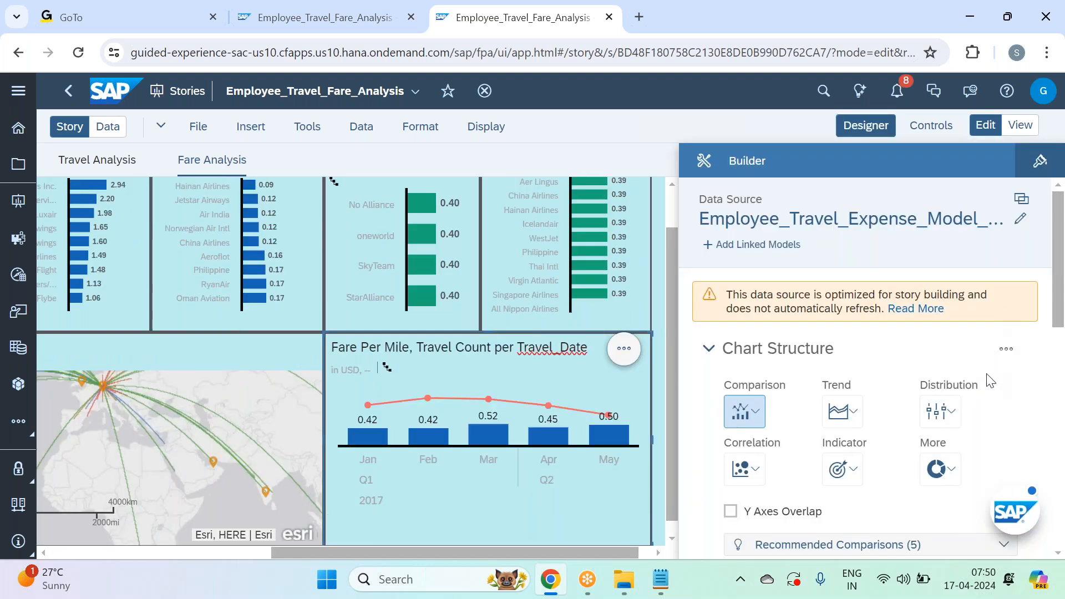
scroll(990, 381, down, 3)
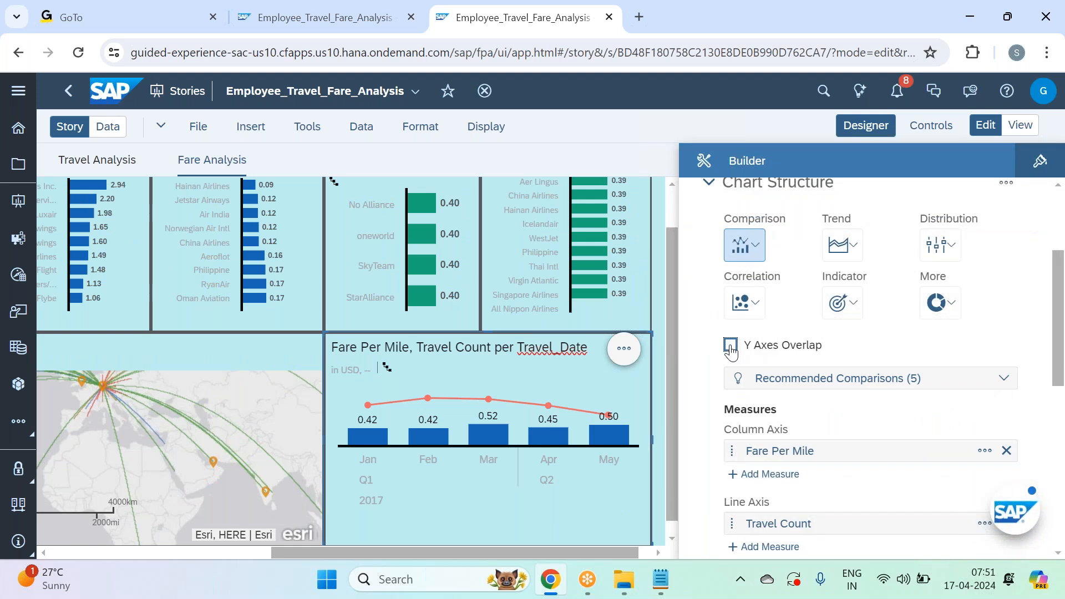
click(731, 346)
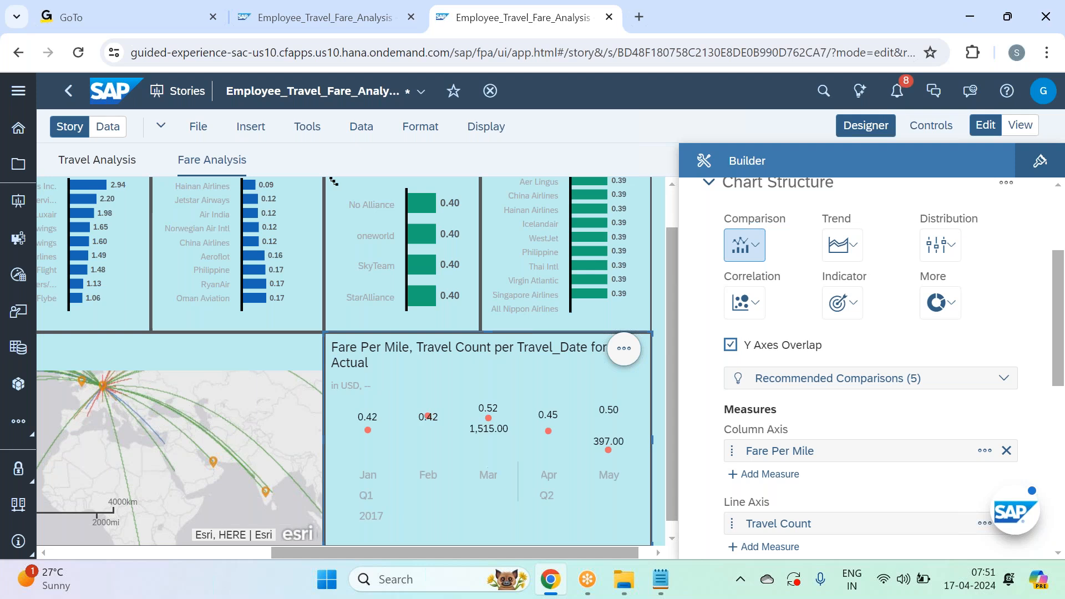
click(730, 345)
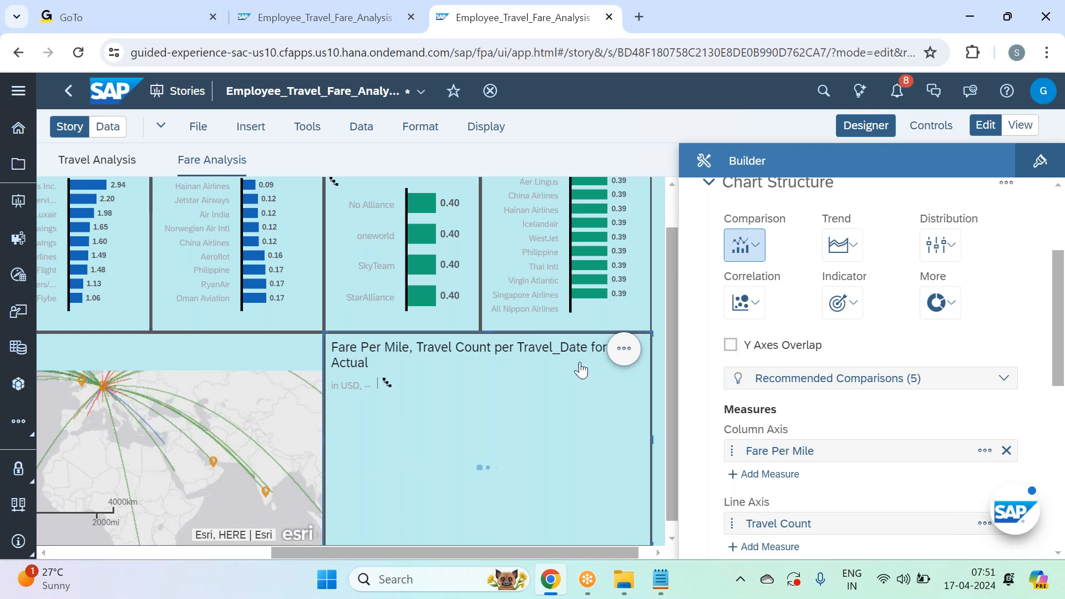
Change the combination chart's title to "Fare Per Mile, Travel Count per Travel Date" and close the Builder
drag(589, 348, 590, 368)
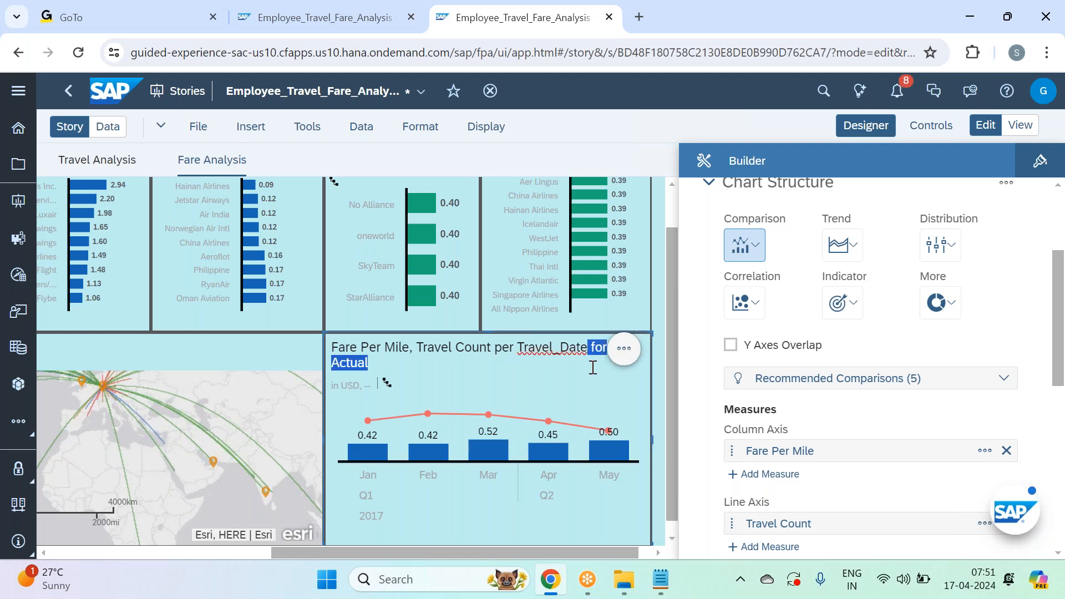
key(BackSpace)
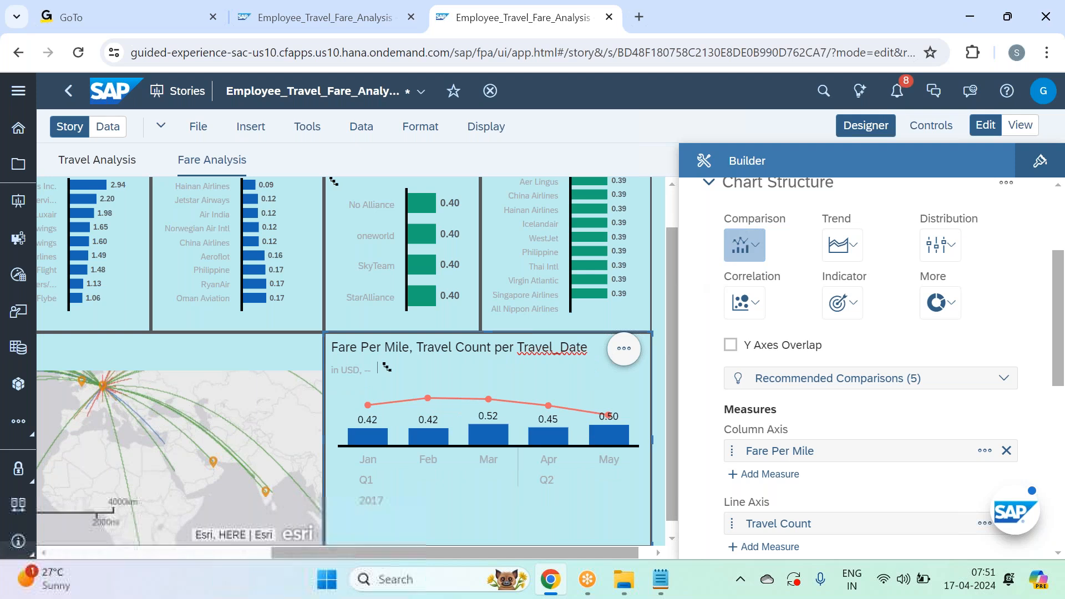
click(870, 126)
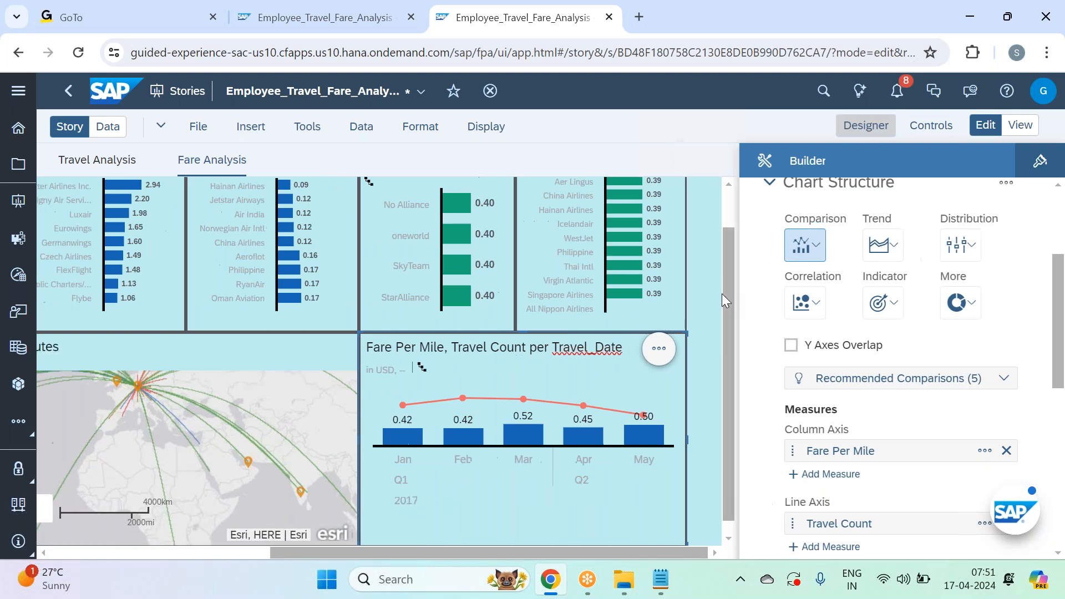
click(924, 346)
key(BackSpace)
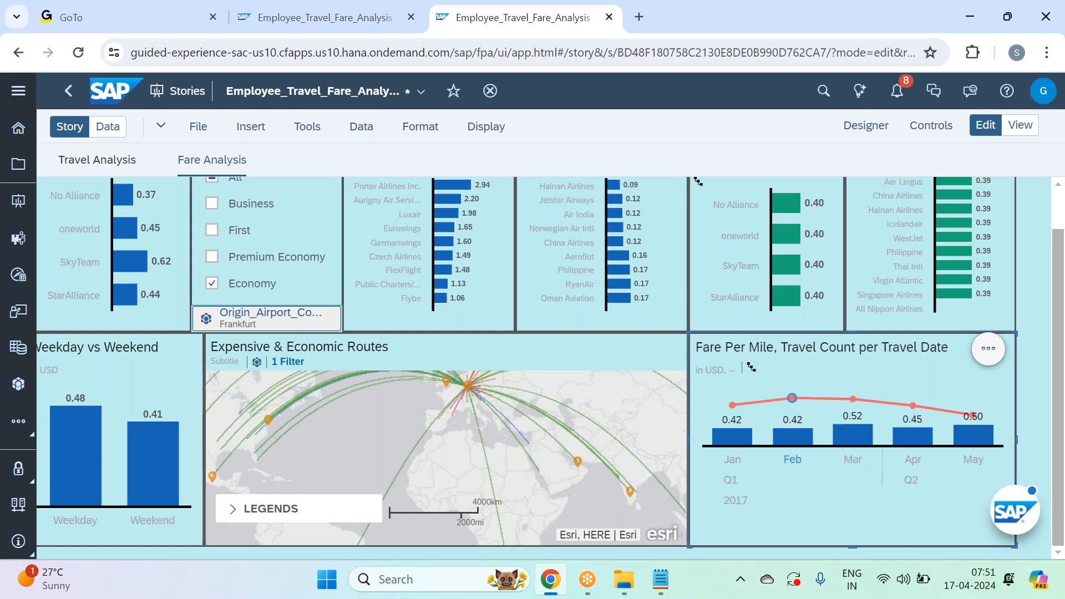
Check the monthly Travel Count points on the combination chart and save the story
mouse_move(792, 398)
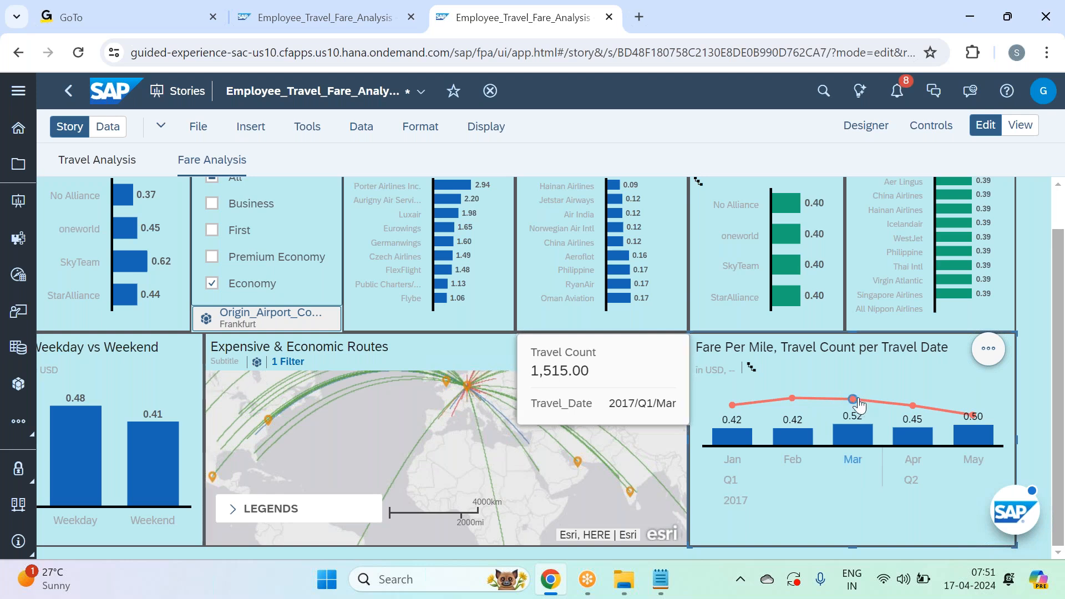
mouse_move(947, 409)
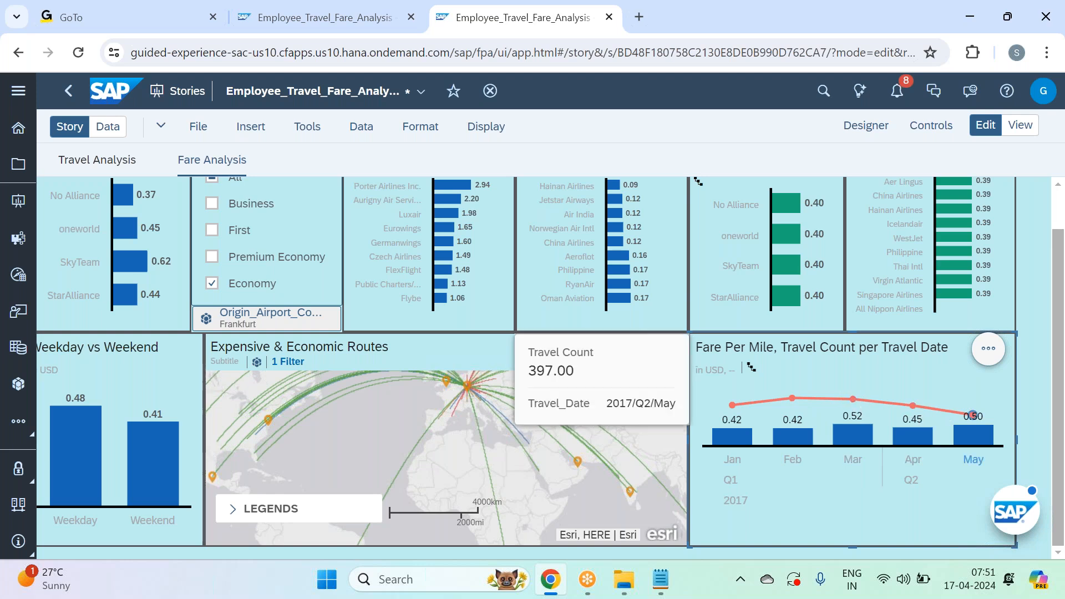
mouse_move(898, 410)
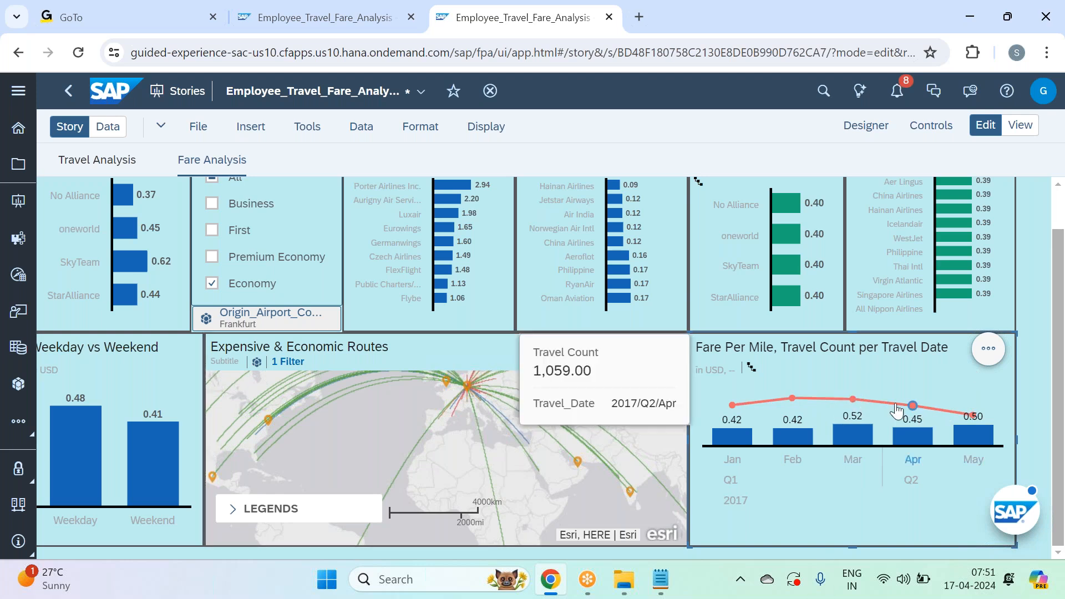
scroll(898, 409, up, 1)
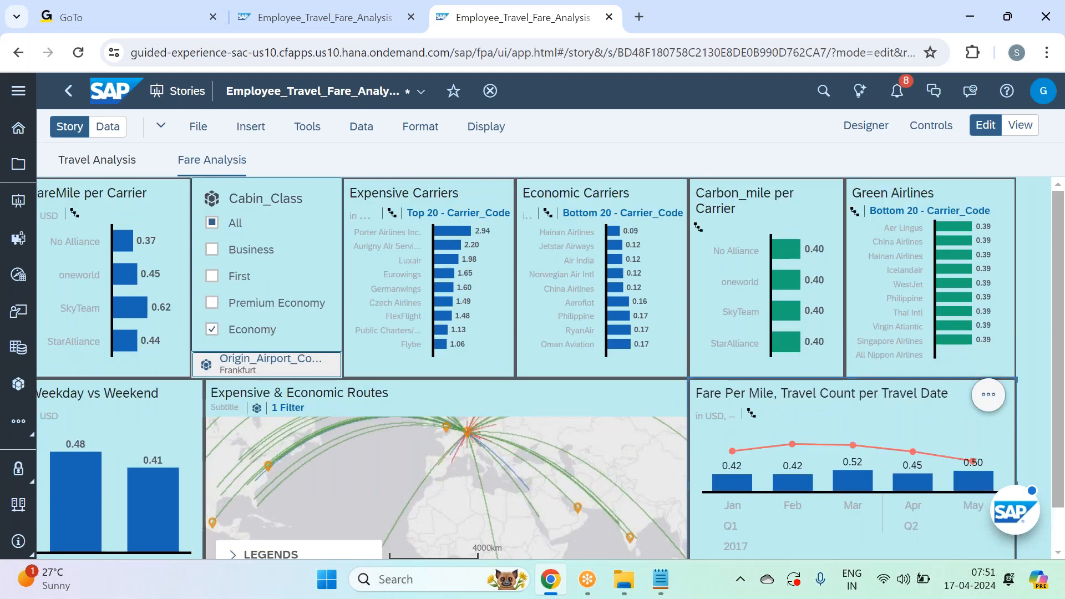
click(198, 127)
mouse_move(238, 175)
click(383, 179)
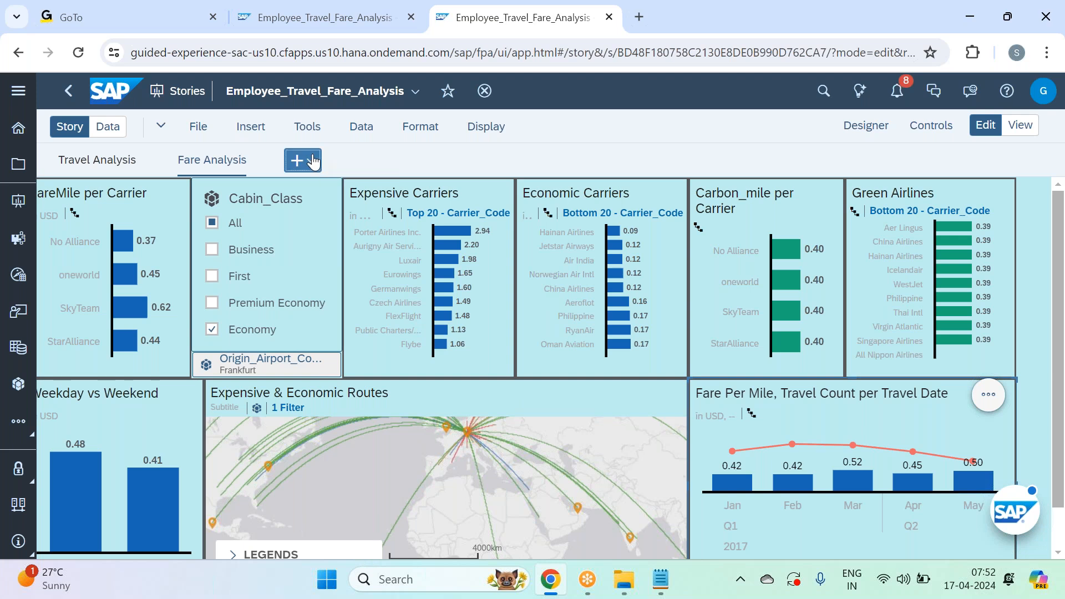
Add a new canvas page to the story after the Fare Analysis page
click(302, 160)
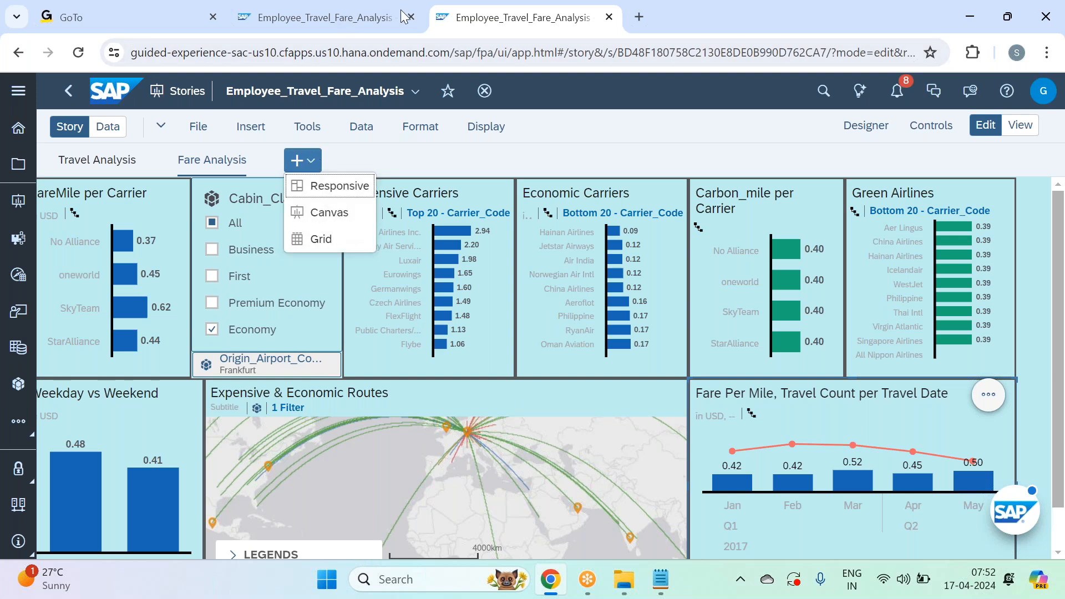
click(386, 16)
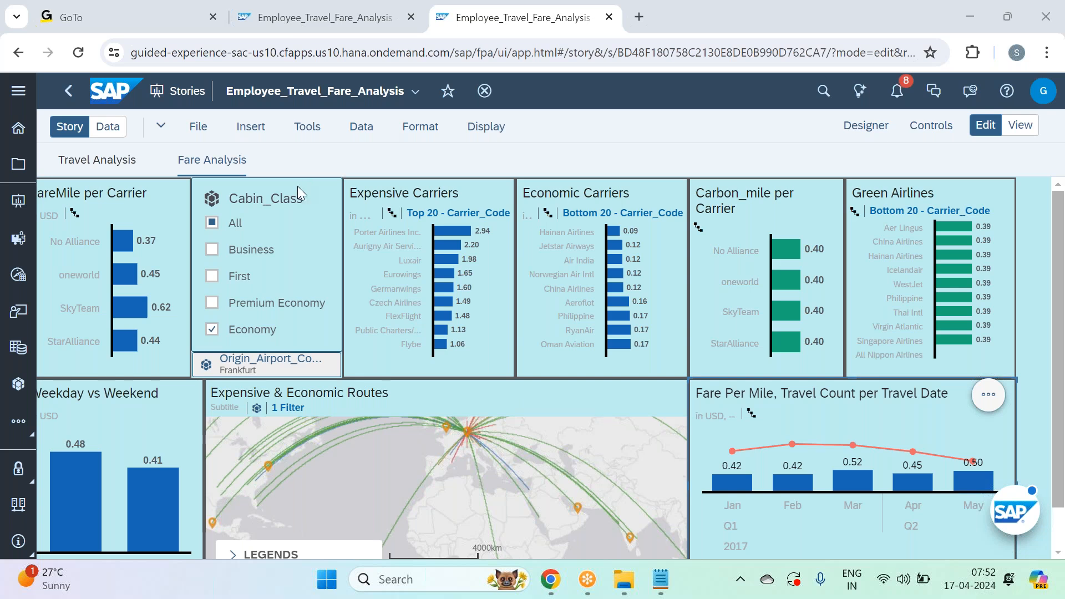
click(319, 160)
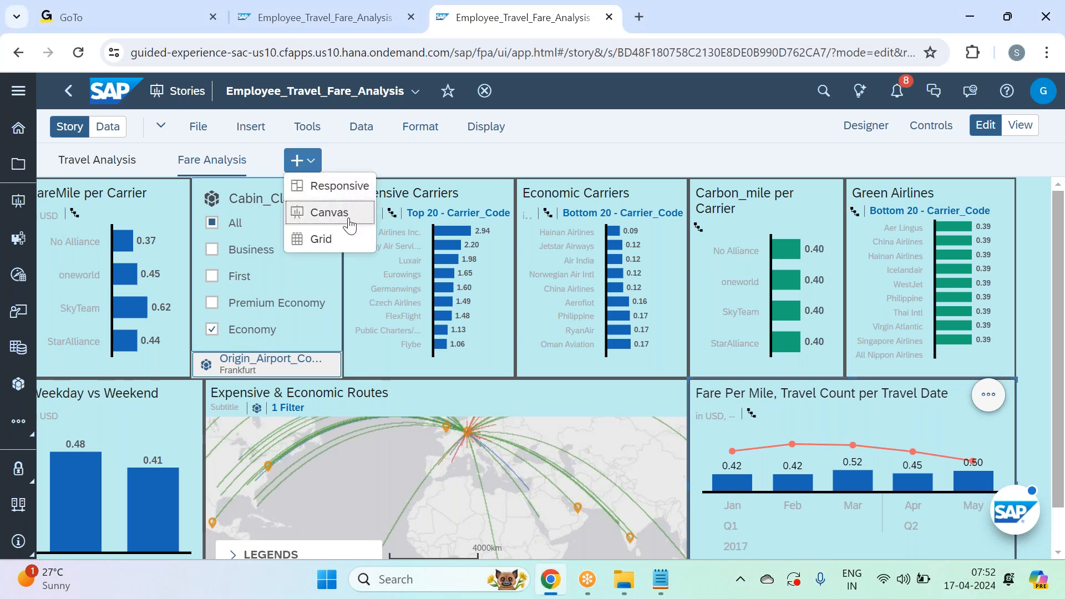
click(348, 220)
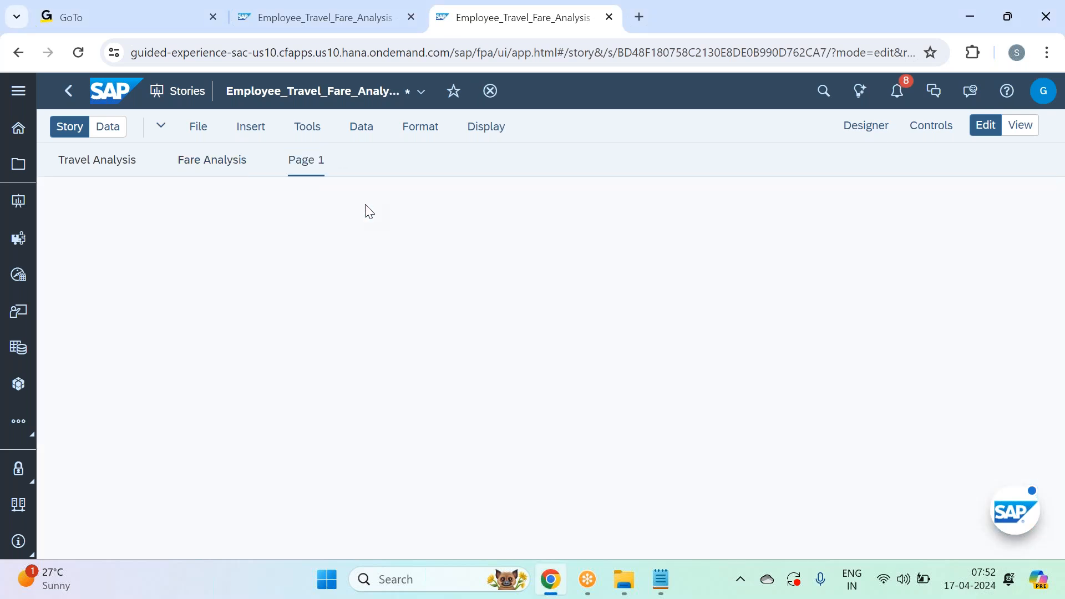
Rename the new canvas page to "Addl Analysis" and save the story
click(331, 161)
click(322, 270)
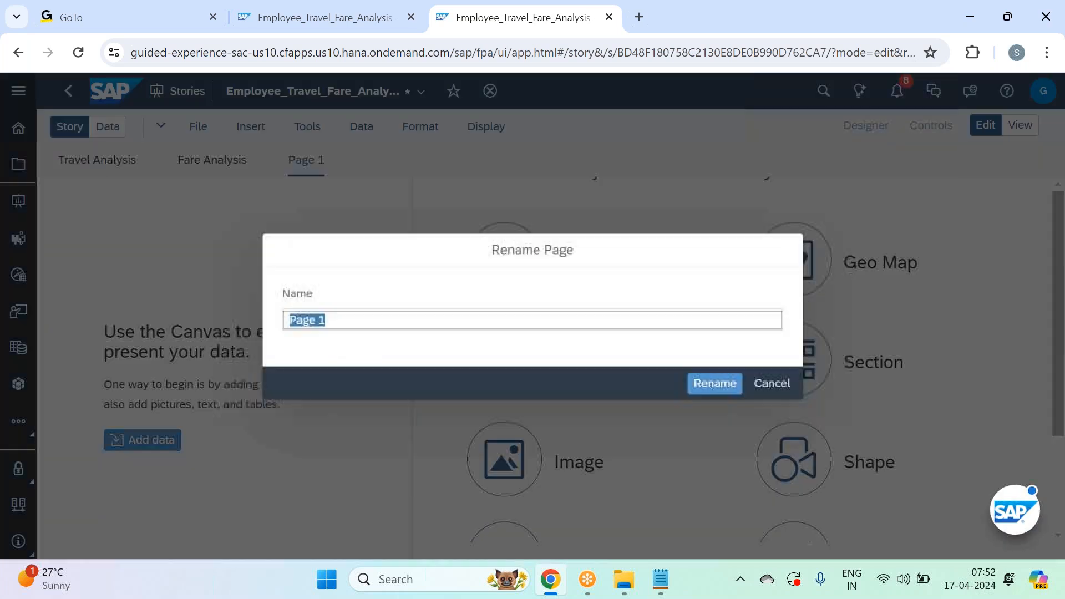
text(Addl Analysis)
key(Return)
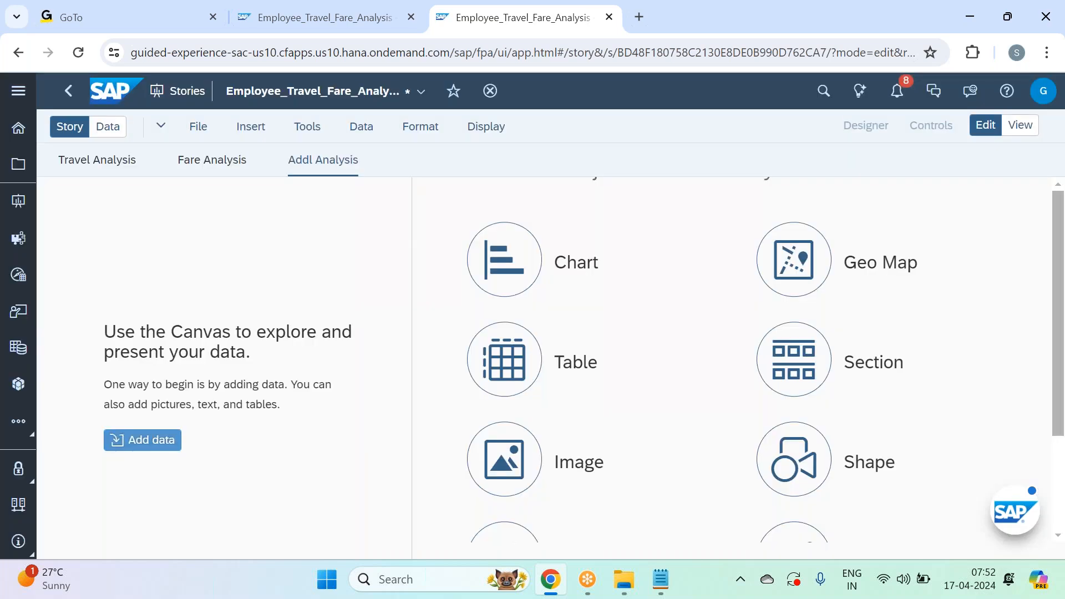
click(198, 126)
mouse_move(258, 191)
click(358, 175)
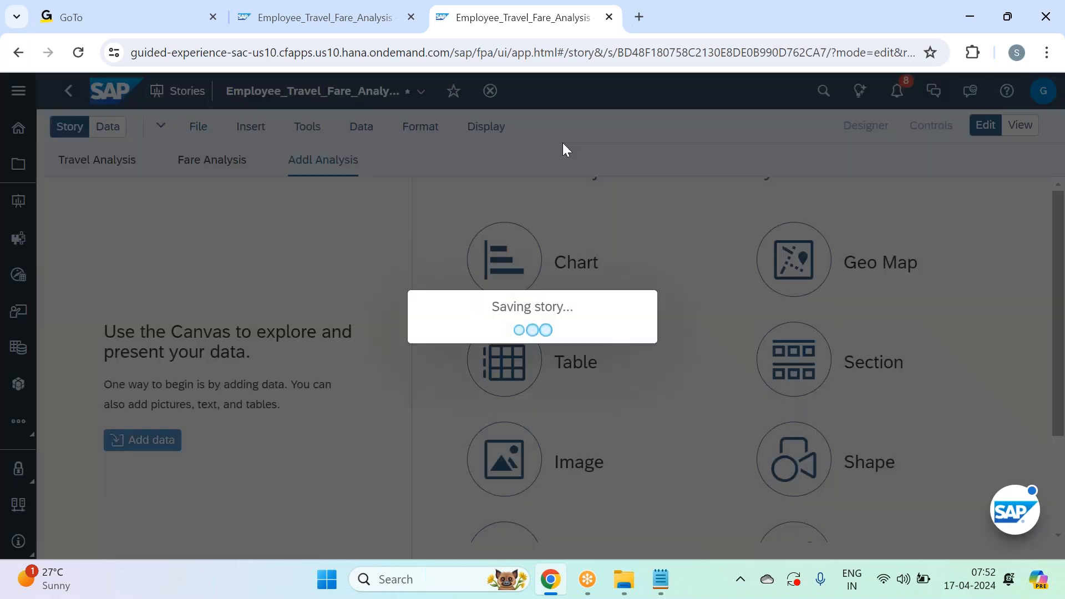
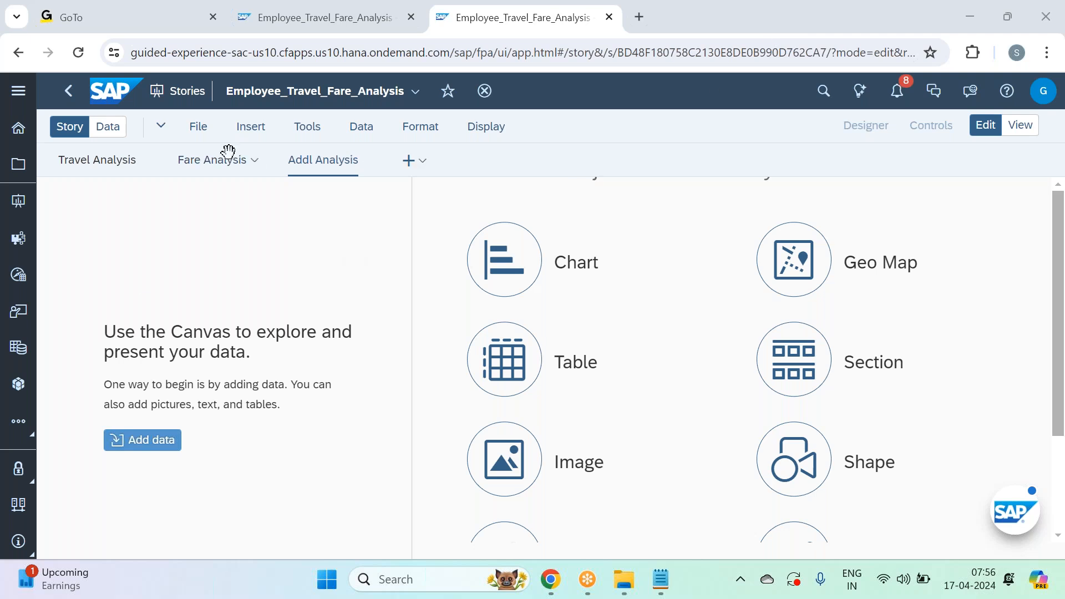
Insert a chart on the Addl Analysis page and shrink it to a compact tile
click(247, 131)
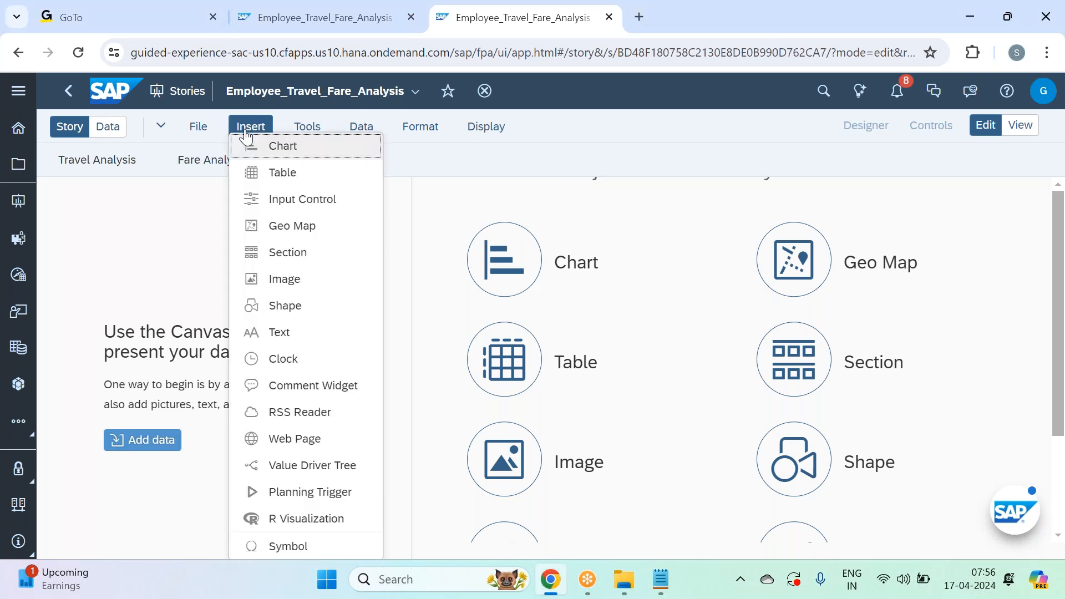
click(292, 150)
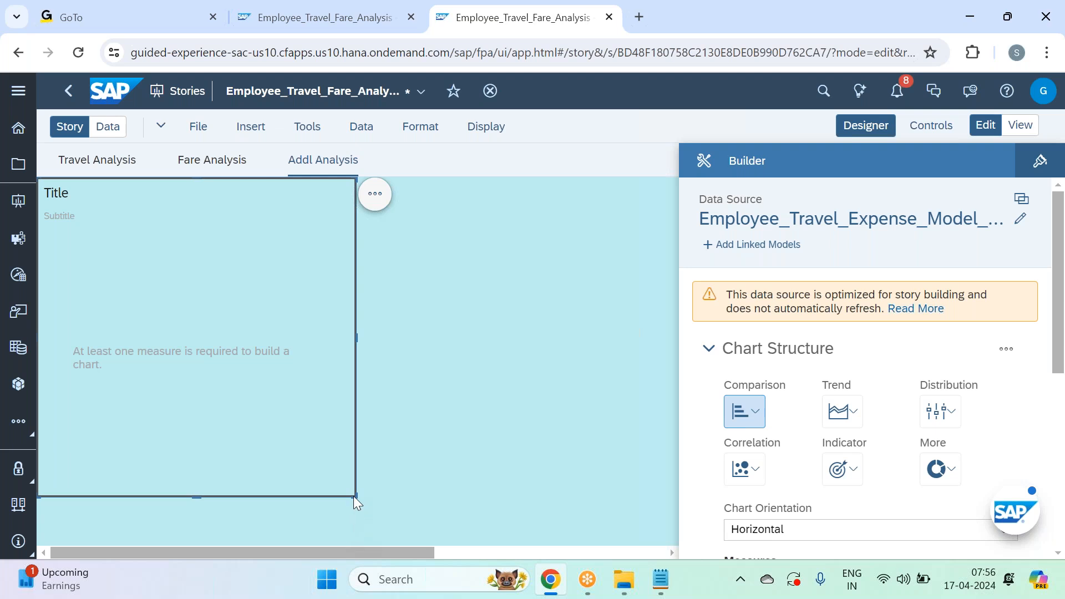
drag(353, 491, 240, 404)
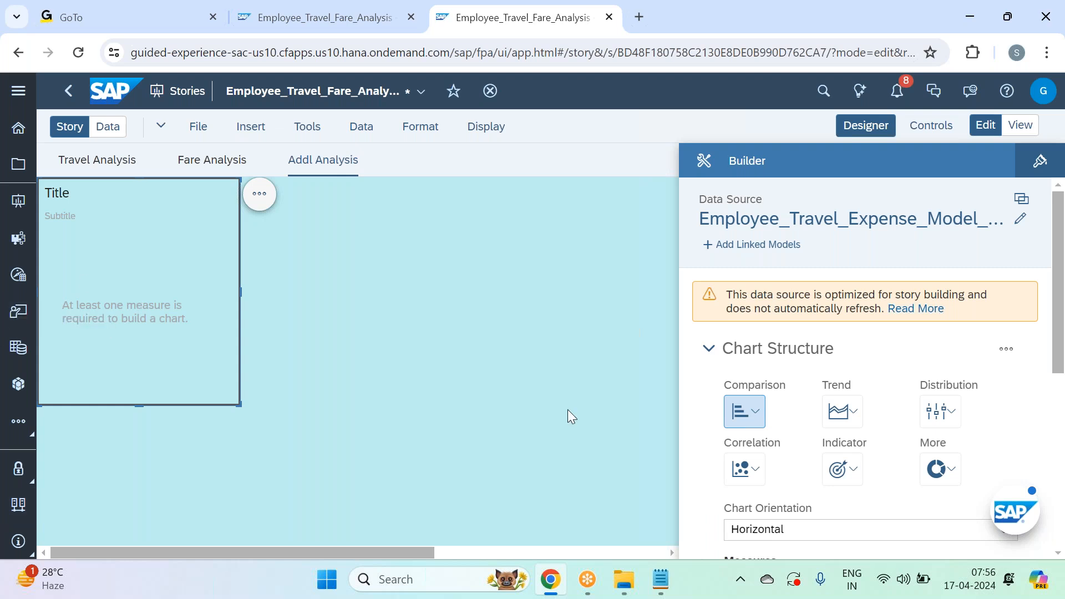
scroll(922, 329, down, 5)
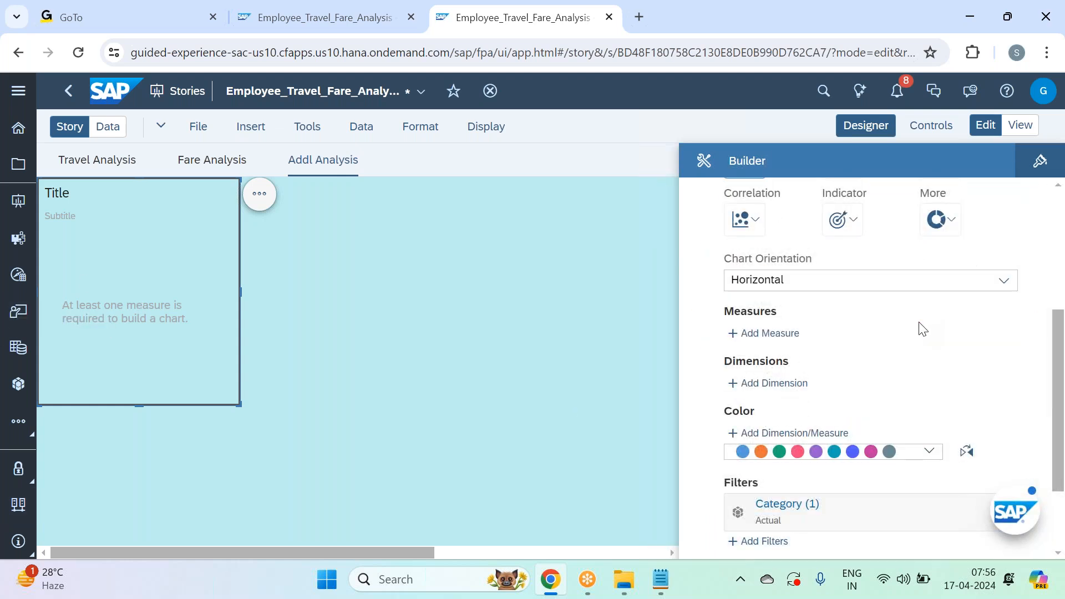
scroll(922, 329, up, 2)
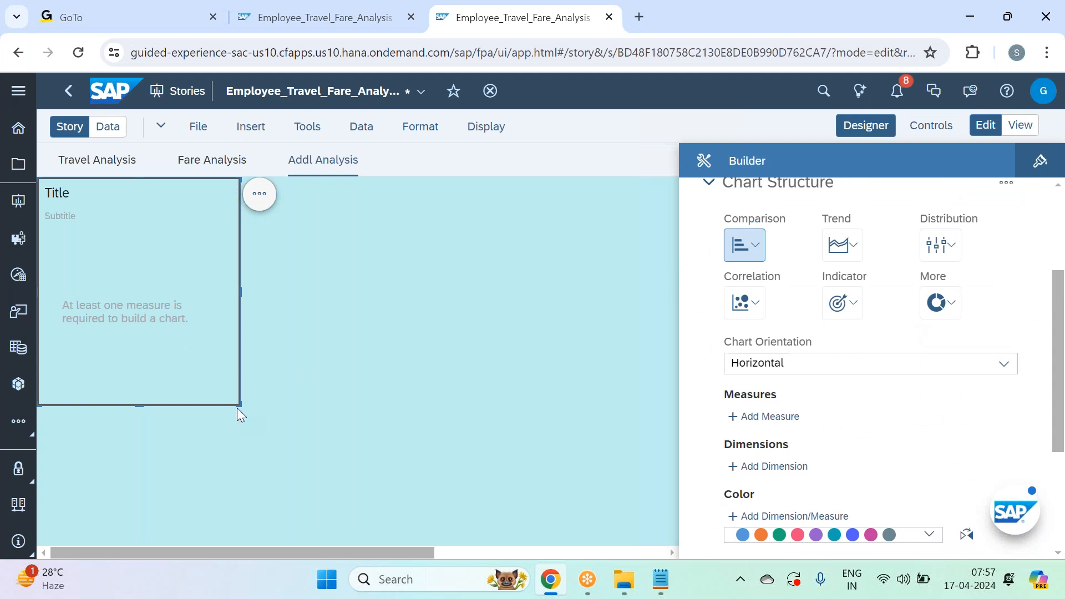
drag(239, 405, 230, 400)
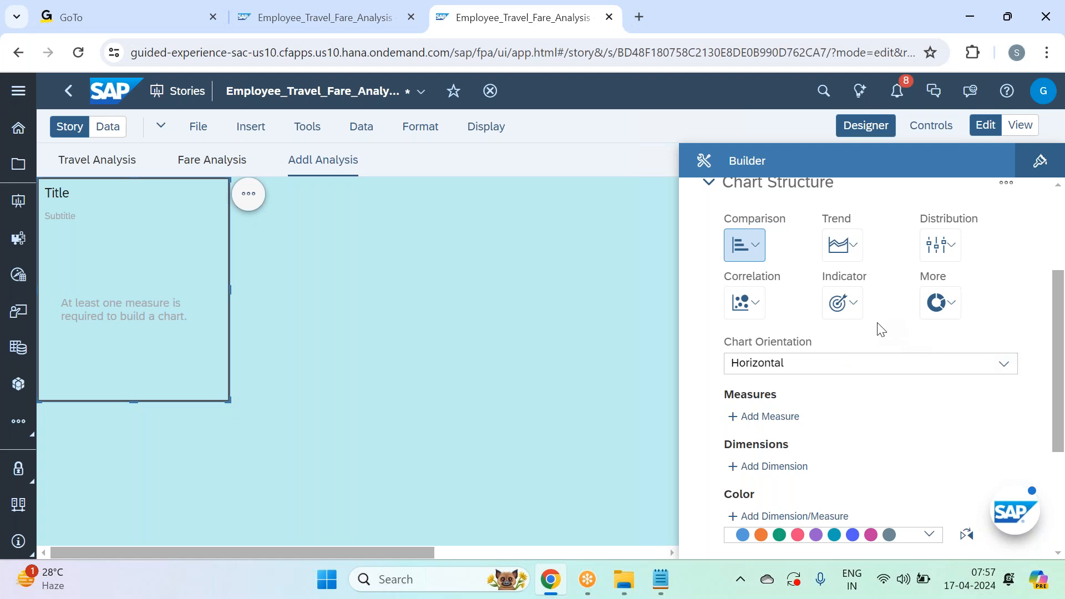
Change the empty chart's type to Pie and add Travel Count as its measure
scroll(886, 355, down, 1)
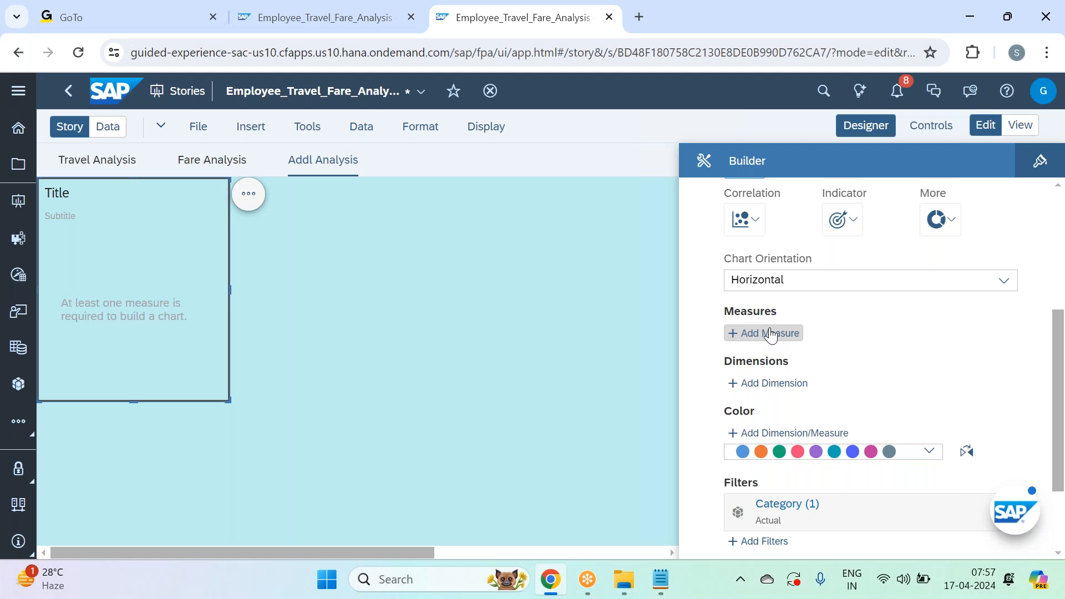
scroll(771, 334, up, 1)
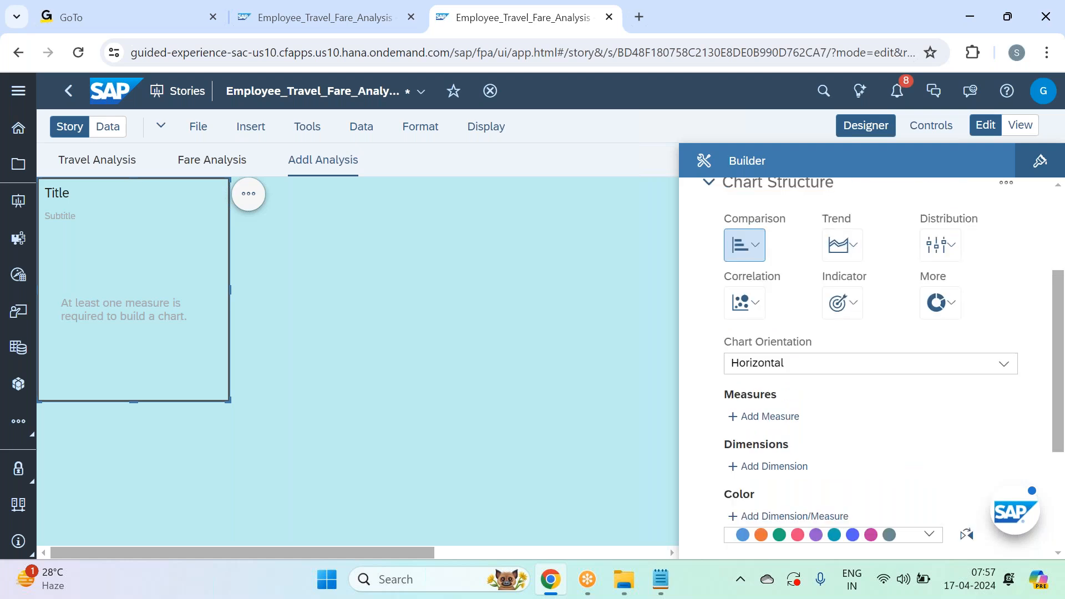
click(947, 306)
click(957, 390)
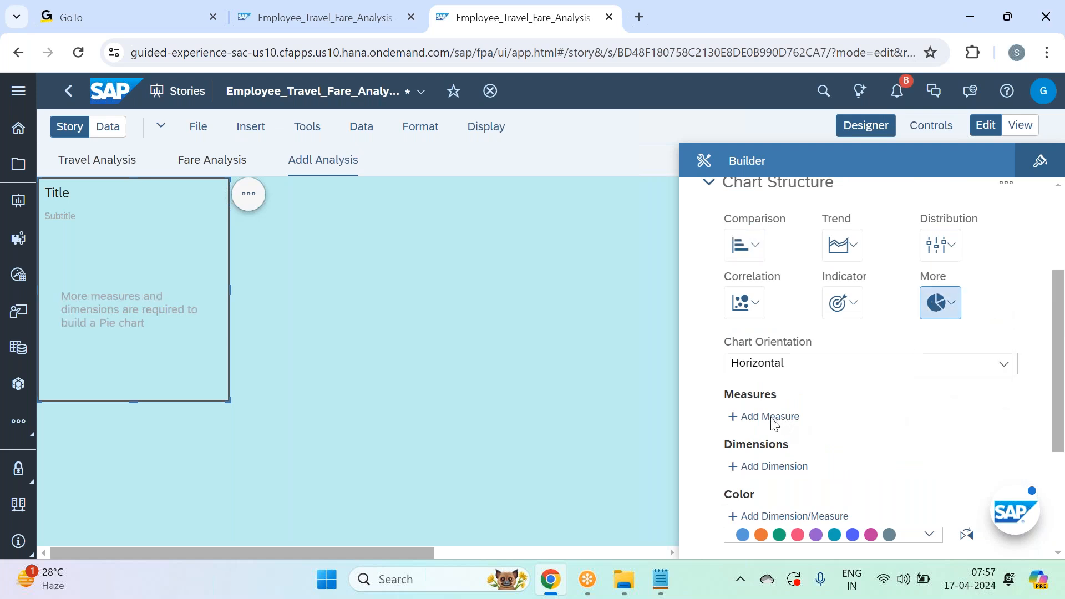
click(768, 386)
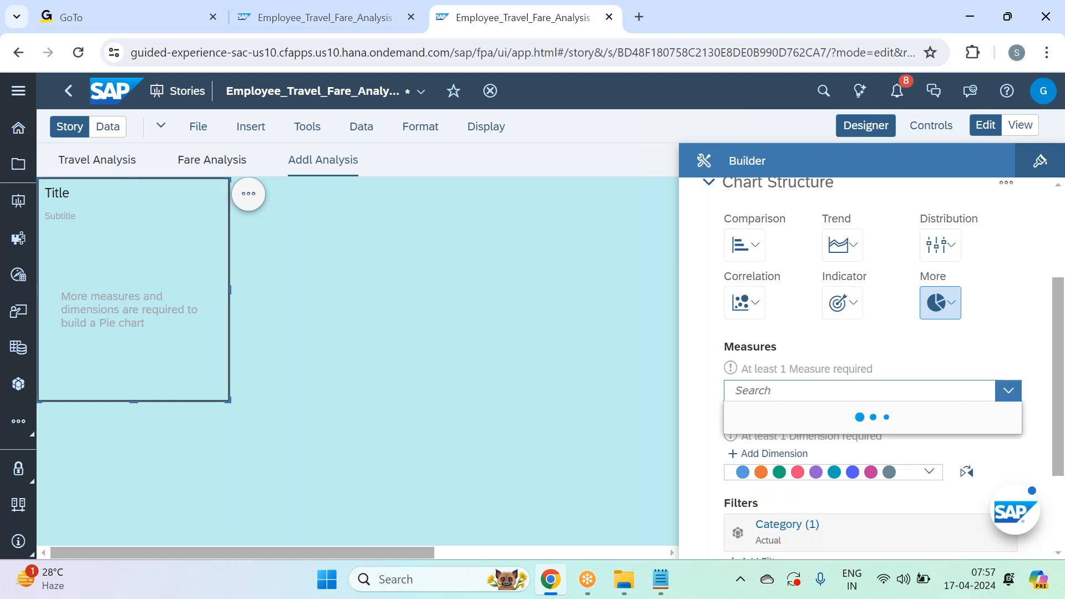
text(trave)
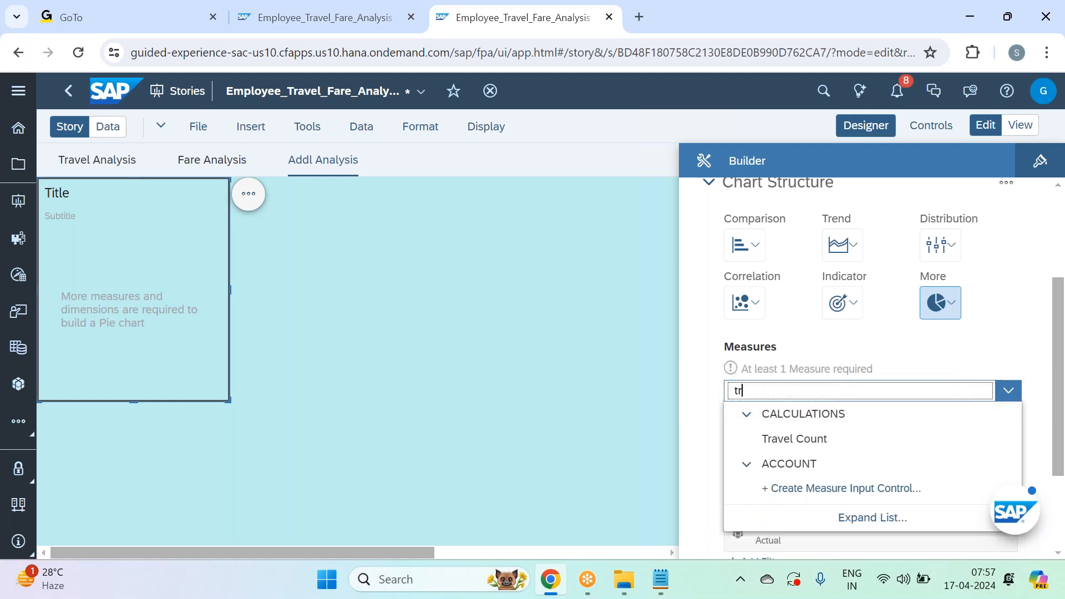
click(774, 442)
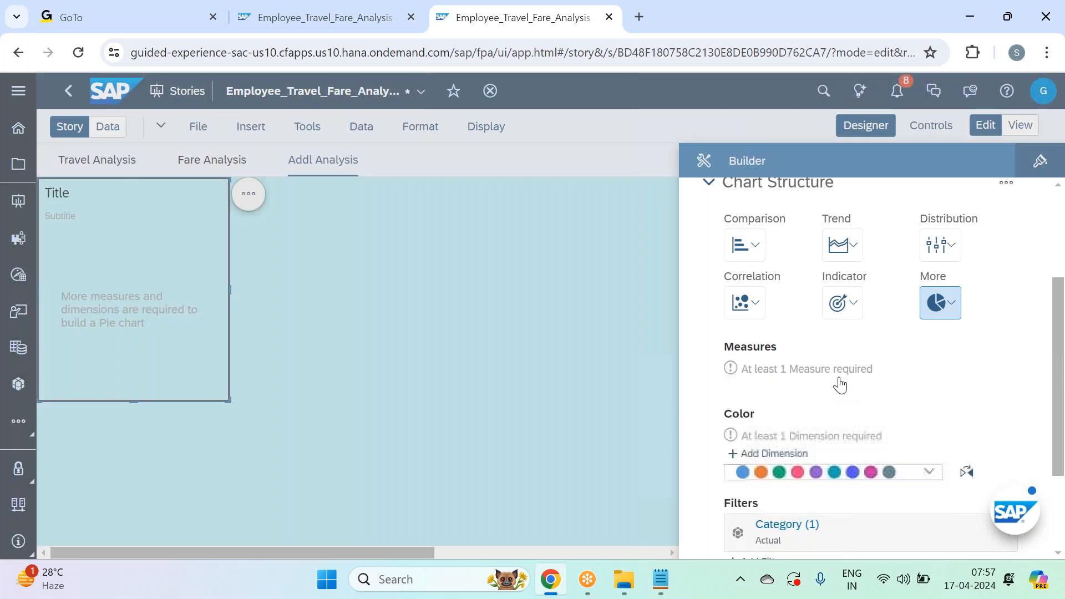
Add Advance_Purchase_Group as the pie chart's color dimension
click(793, 446)
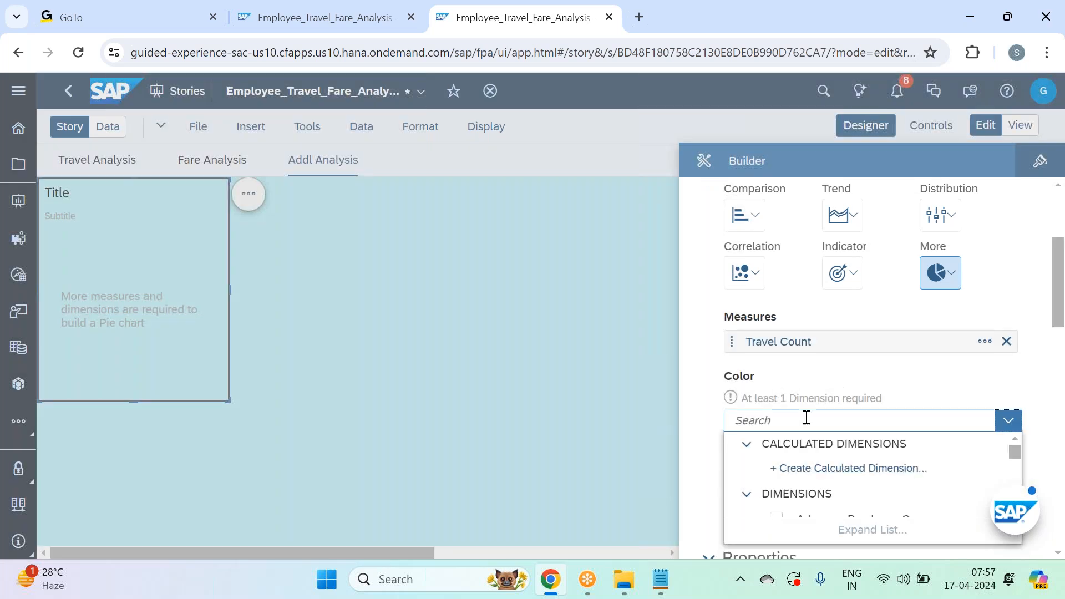
text(pur)
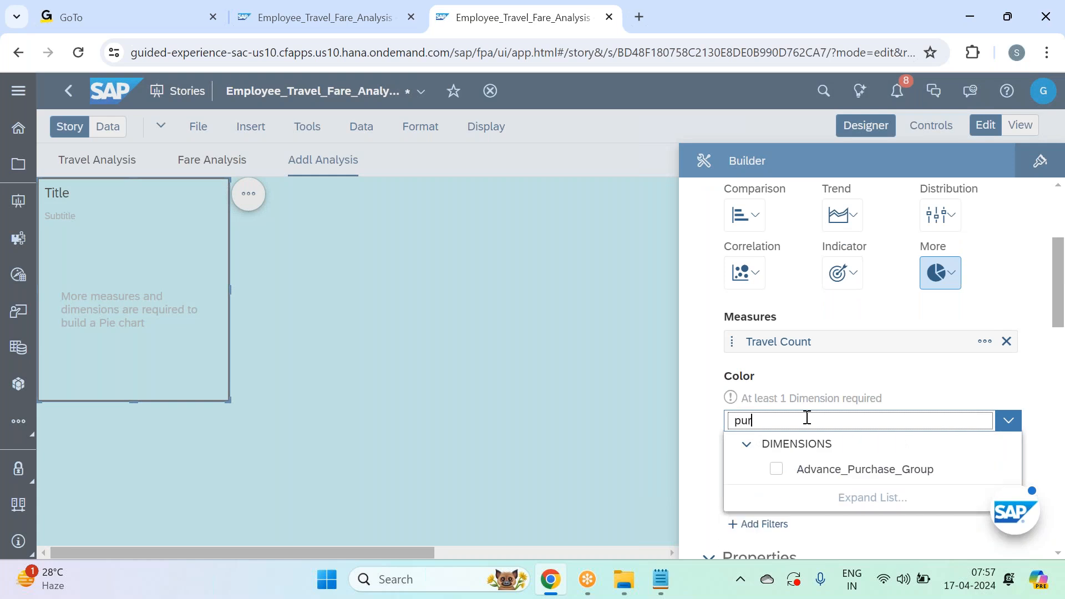
click(908, 480)
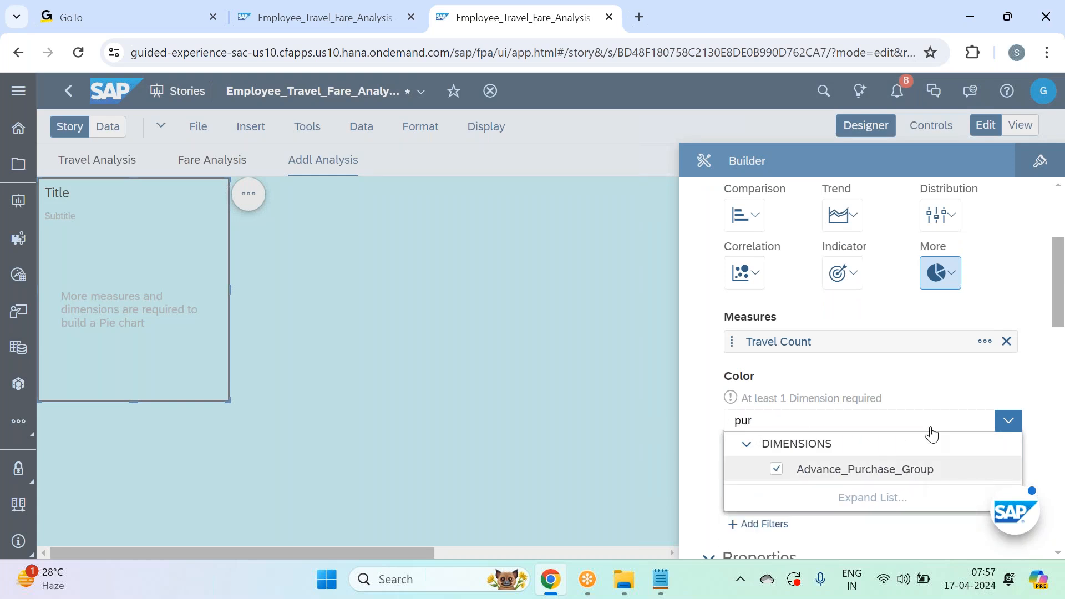
click(930, 378)
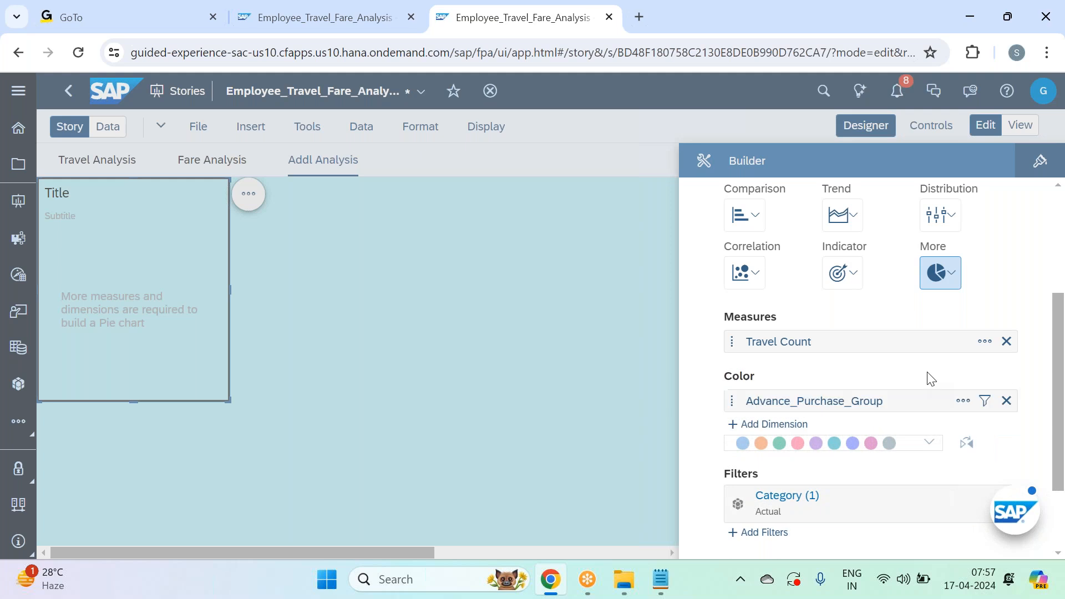
Rename the pie chart's Advance_Purchase_Group dimension to Purchase_Group
click(965, 409)
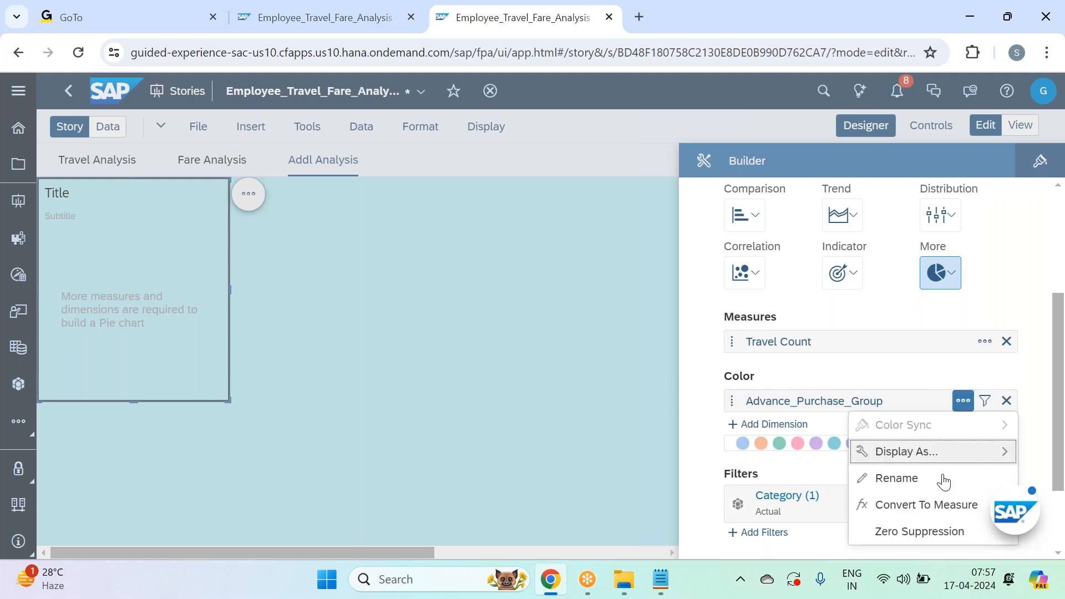
click(909, 475)
click(801, 402)
key(BackSpace)
key(BackSpace)
key(BackSpace)
key(BackSpace)
key(BackSpace)
key(BackSpace)
key(BackSpace)
key(BackSpace)
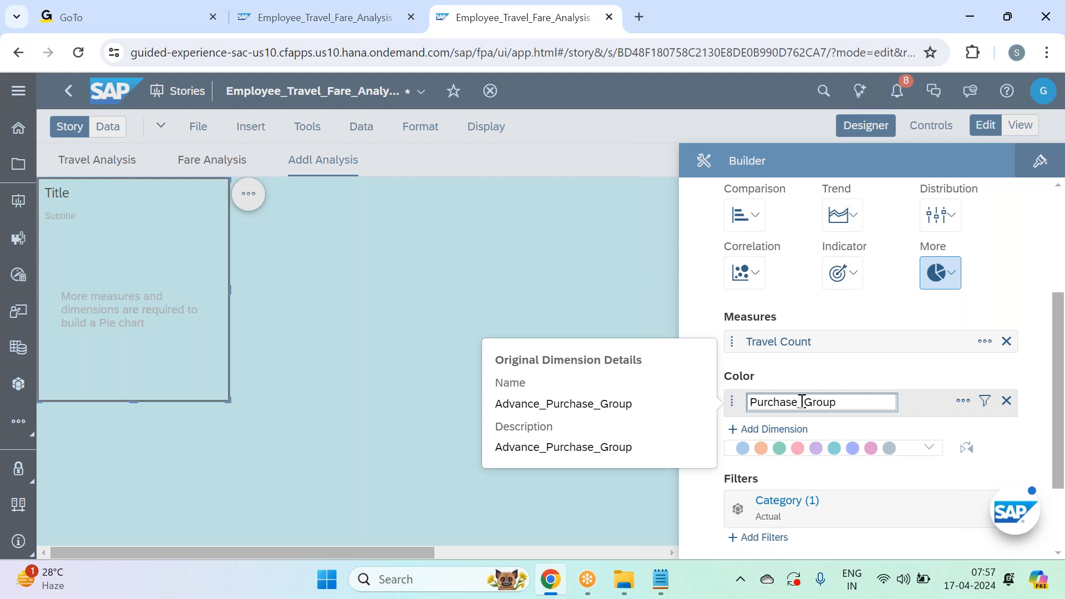
key(Return)
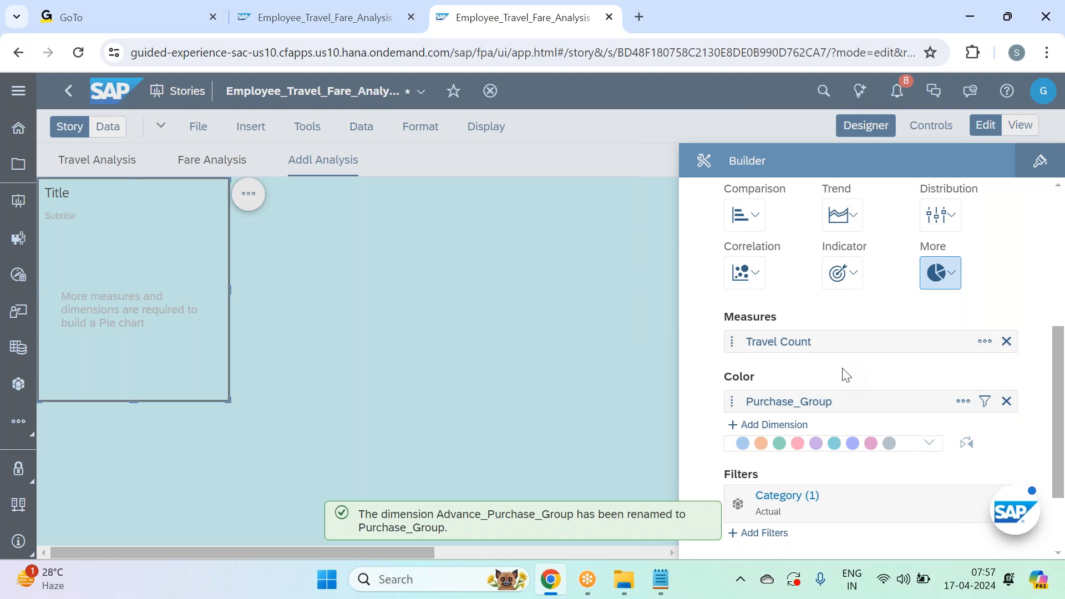
Refresh the pie chart's data and dismiss the notice about measure and dimension name changes
scroll(887, 366, up, 5)
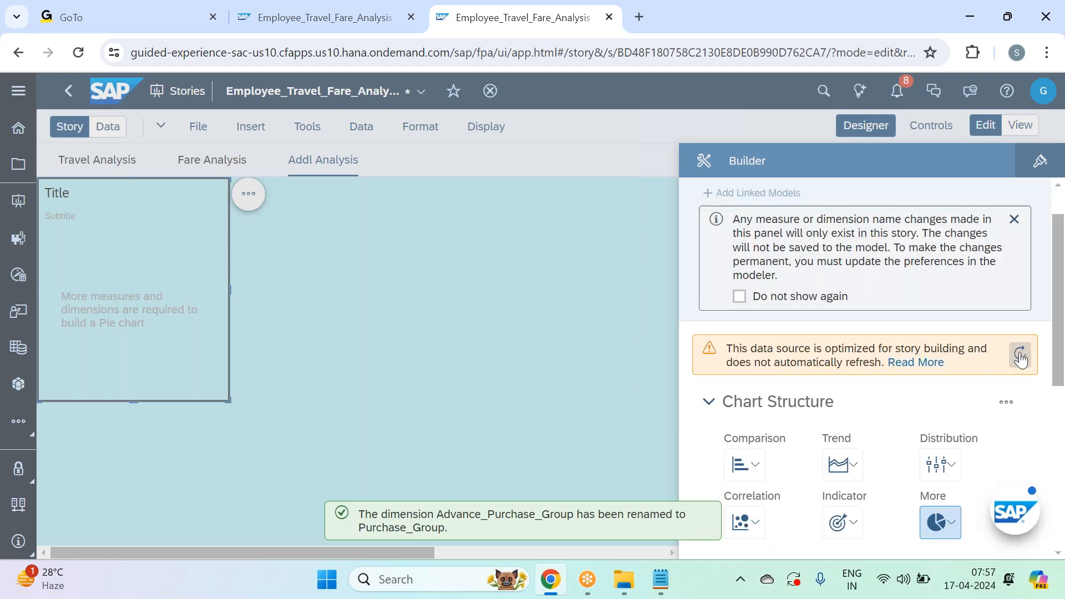
click(1021, 355)
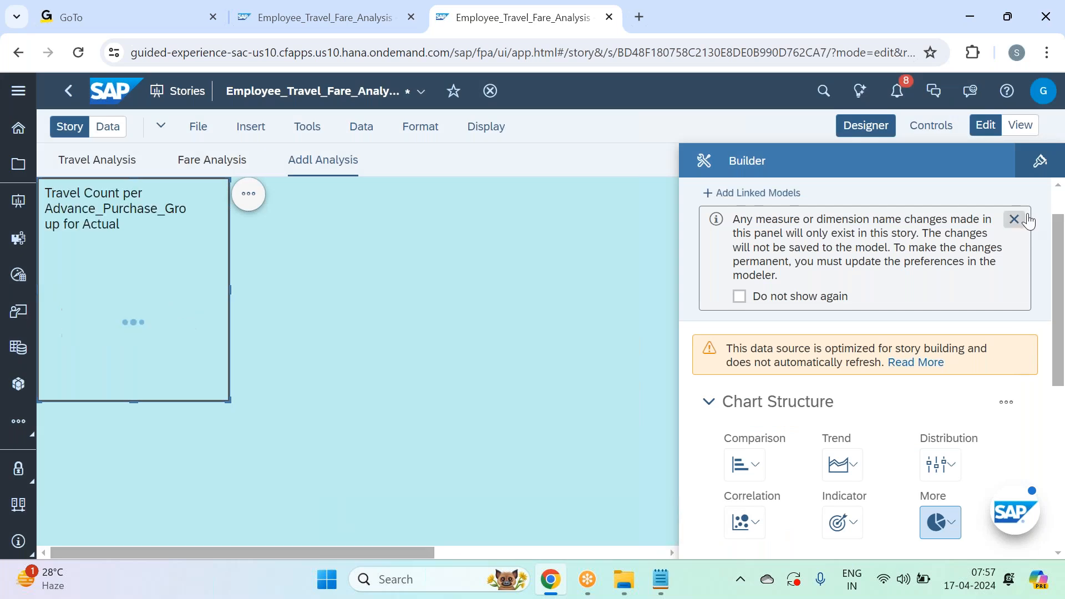
click(1014, 219)
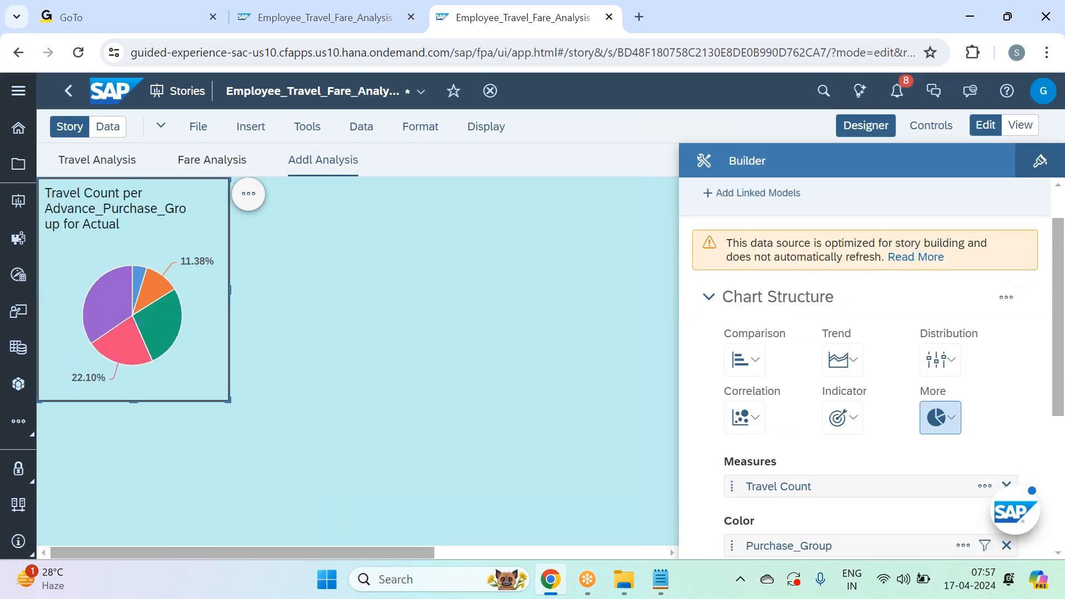
Close the Builder and change the pie chart's title to "Travel by Purchase Group"
click(865, 126)
click(138, 224)
key(BackSpace)
key(BackSpace)
key(BackSpace)
key(BackSpace)
key(BackSpace)
key(BackSpace)
key(BackSpace)
key(BackSpace)
key(BackSpace)
key(BackSpace)
key(BackSpace)
key(BackSpace)
key(BackSpace)
key(BackSpace)
key(BackSpace)
key(BackSpace)
key(BackSpace)
key(BackSpace)
key(BackSpace)
key(BackSpace)
key(BackSpace)
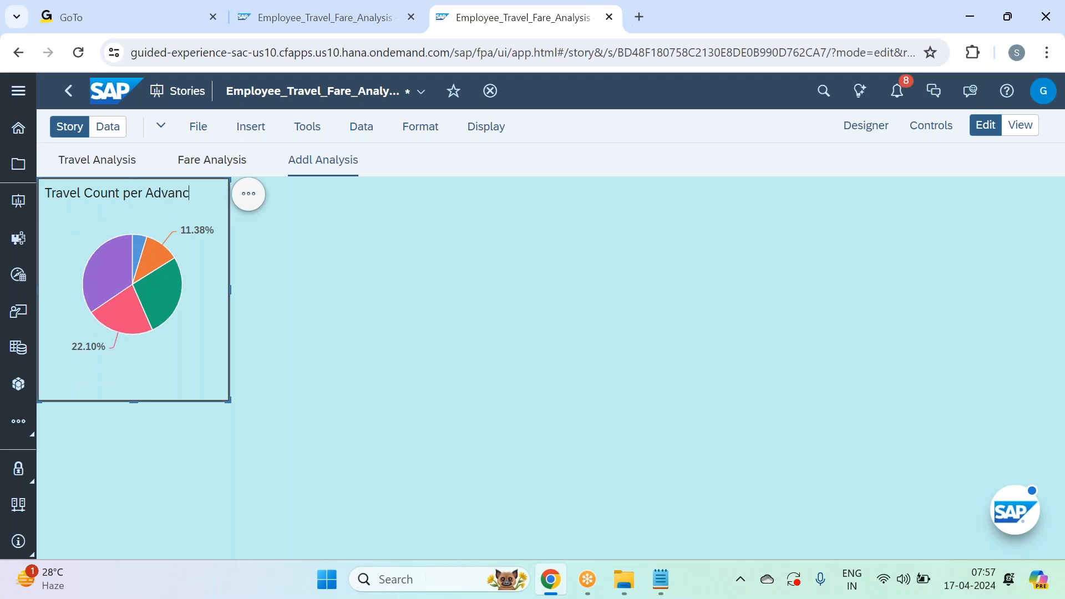
key(BackSpace)
key(BackSpace)
key(BackSpace)
key(BackSpace)
key(BackSpace)
key(BackSpace)
key(BackSpace)
key(BackSpace)
key(BackSpace)
key(BackSpace)
key(BackSpace)
key(BackSpace)
key(BackSpace)
key(BackSpace)
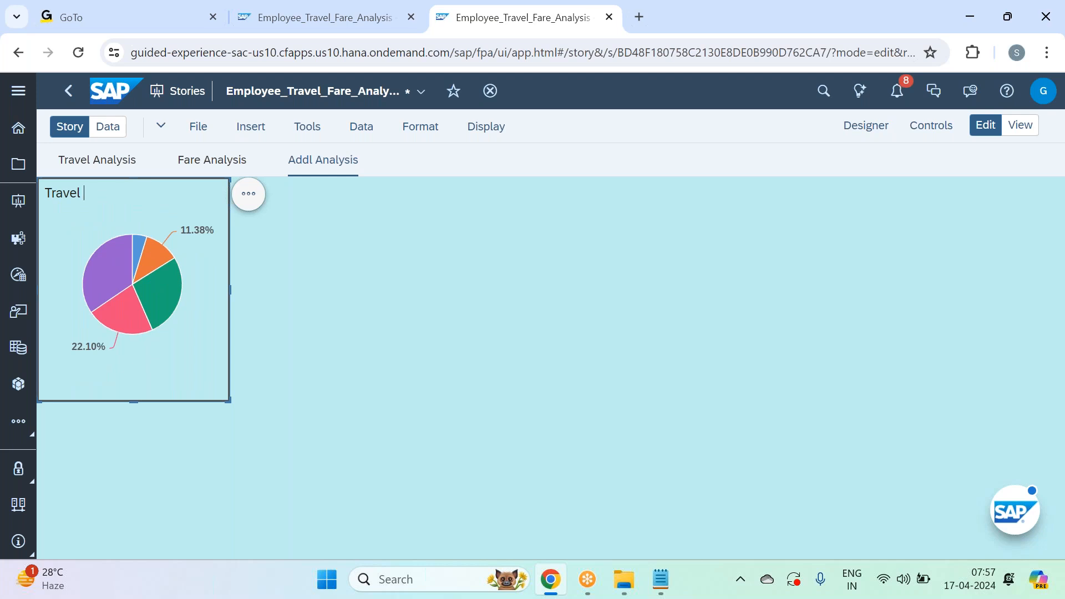
text(by Purchase Group)
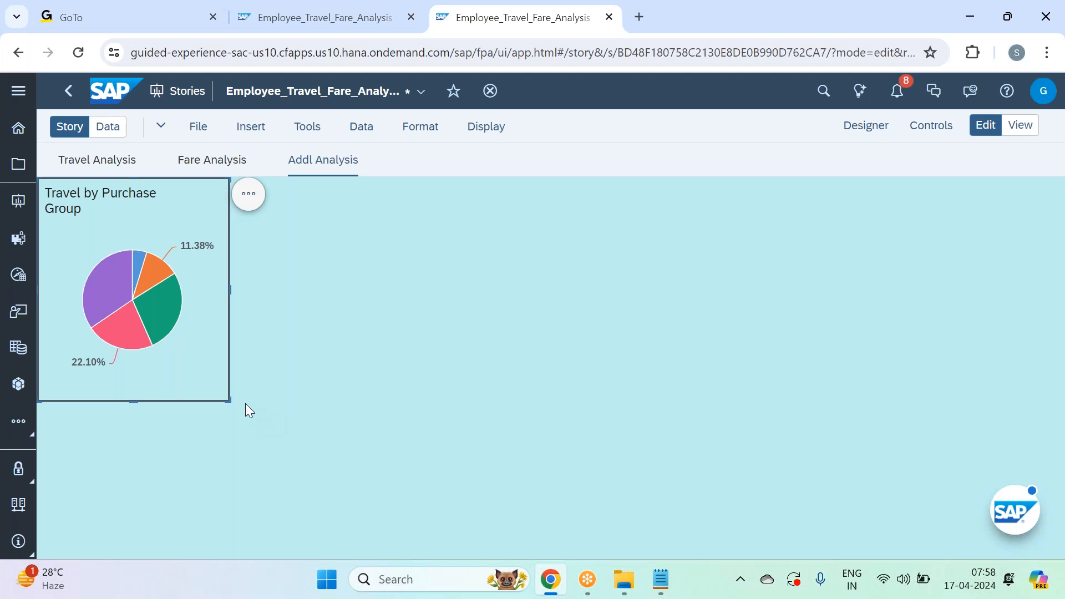
Widen the pie chart tile slightly so its title fits on one line, and save the story
drag(221, 401, 235, 398)
click(287, 370)
mouse_move(111, 275)
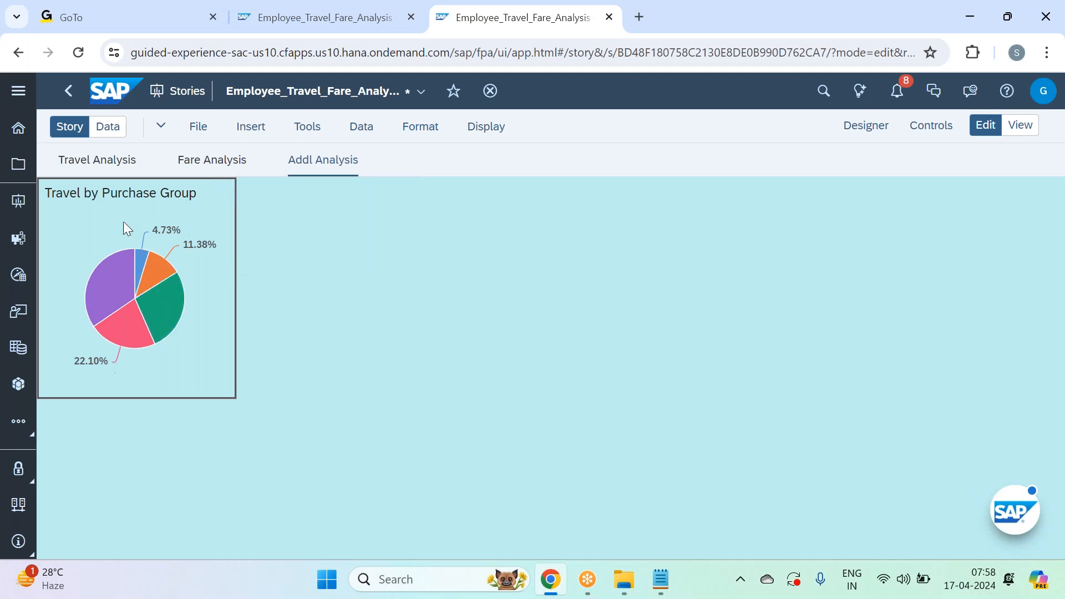
click(198, 126)
mouse_move(277, 178)
click(377, 180)
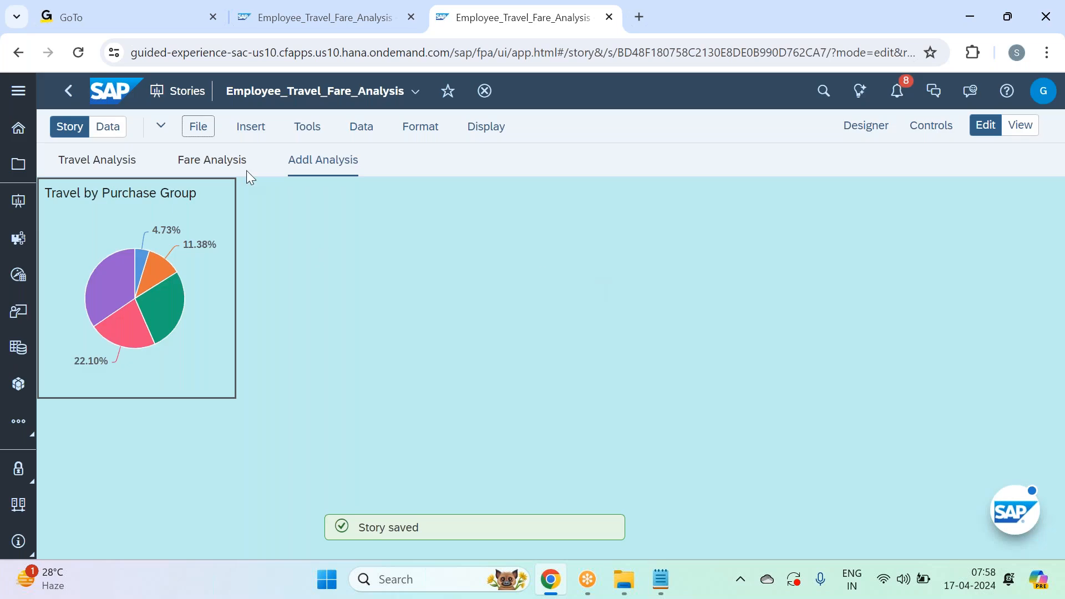
Insert a new chart on the Addl Analysis page beside the Travel by Purchase Group pie chart
click(251, 128)
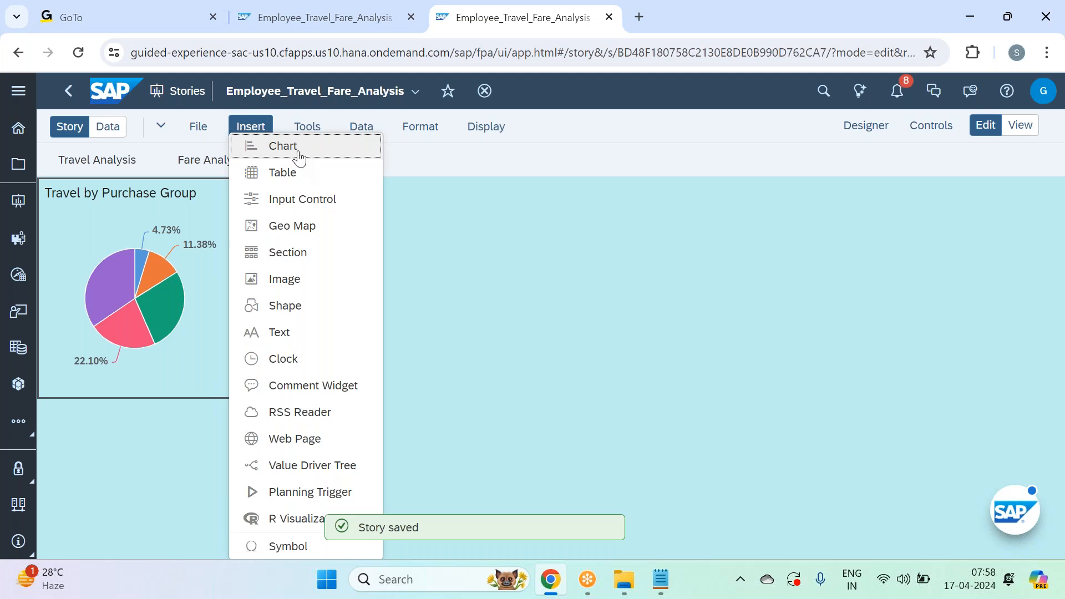
click(298, 154)
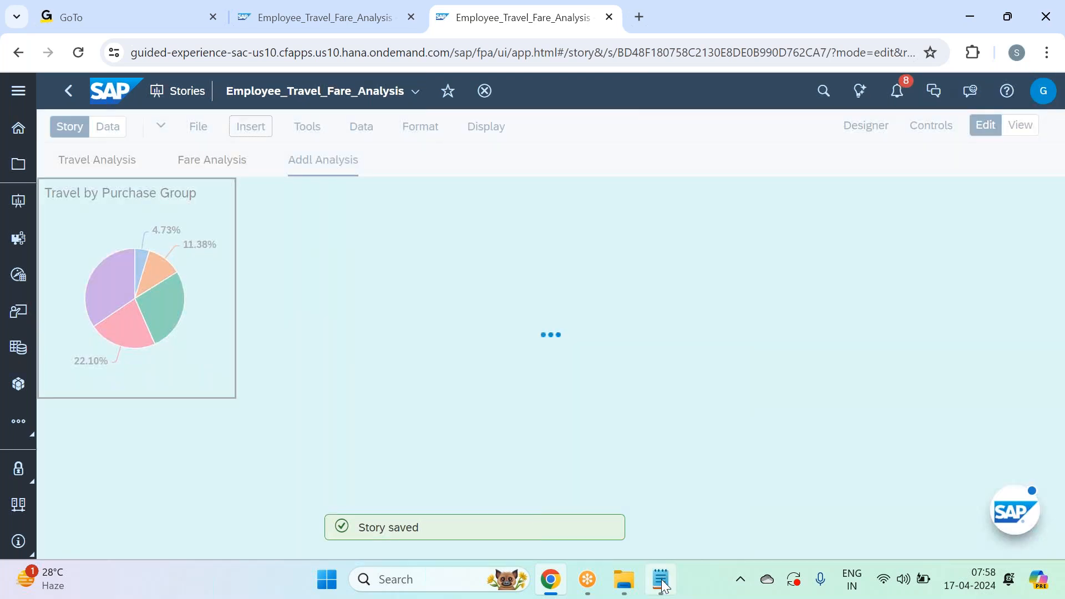
Switch to the Notepad planning notes, review the measures, dimension and chart type specified for Widget 15, and return to the story
click(660, 579)
scroll(217, 357, down, 3)
scroll(150, 331, down, 1)
drag(18, 291, 170, 327)
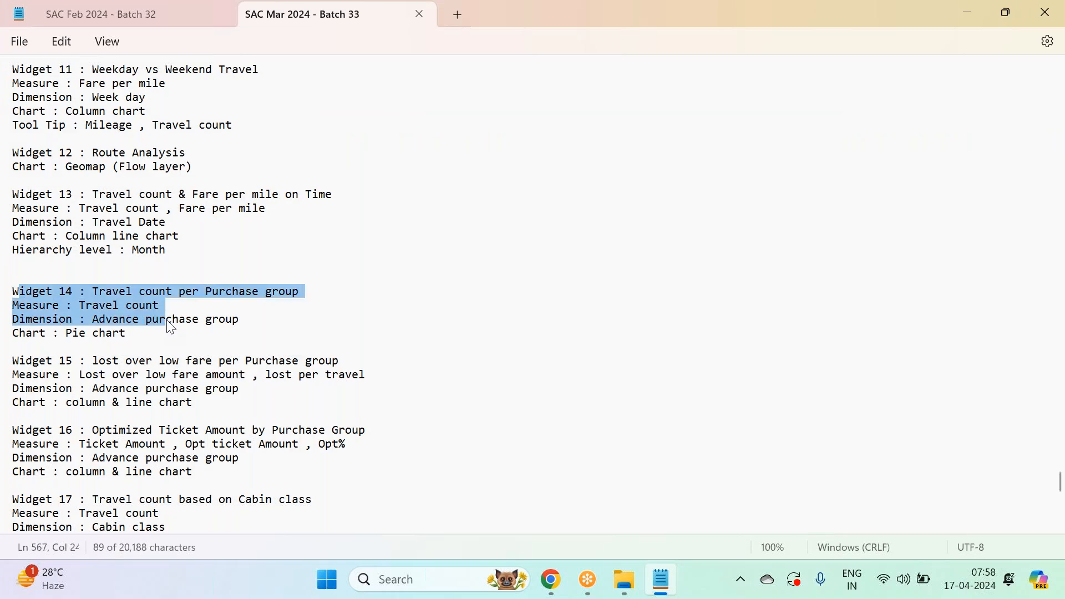
click(171, 327)
drag(232, 404, 6, 362)
click(344, 306)
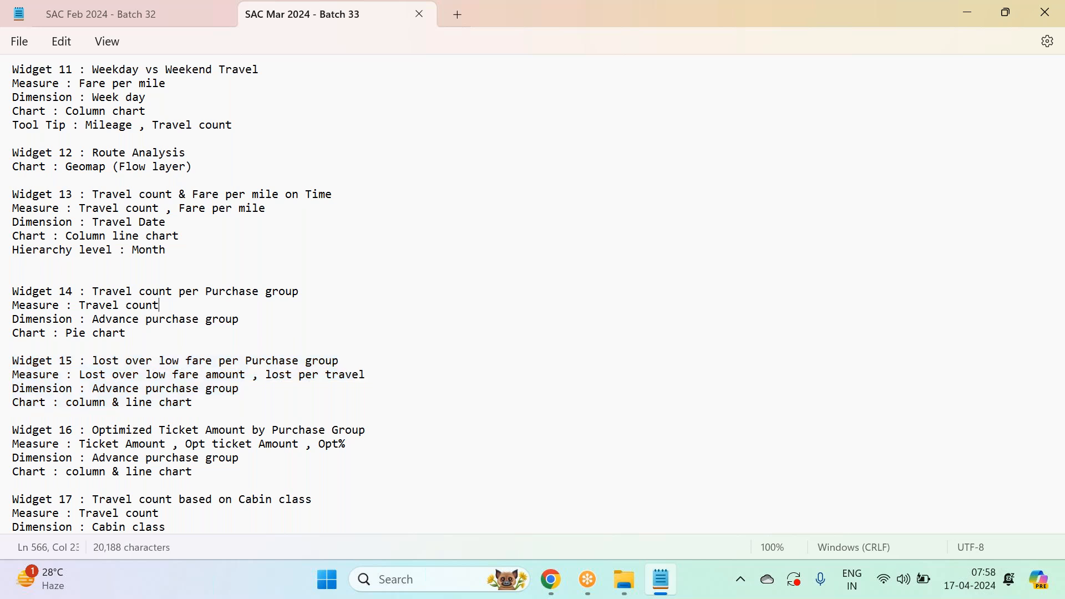
key(alt+Tab)
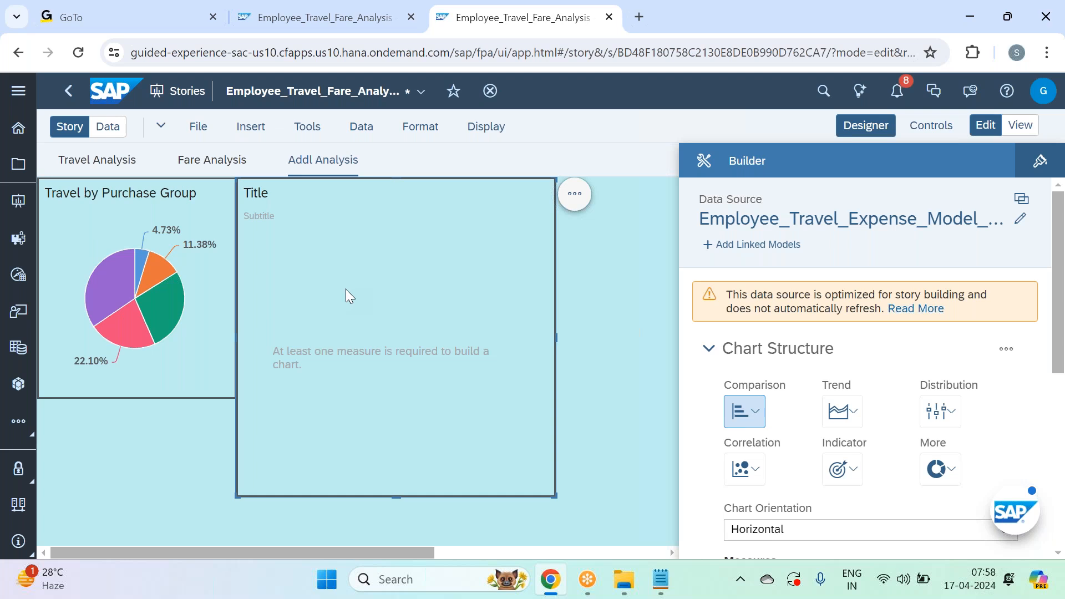
Shrink the new chart tile to the pie chart's height and make it a Combination Column & Line chart
drag(555, 496, 544, 398)
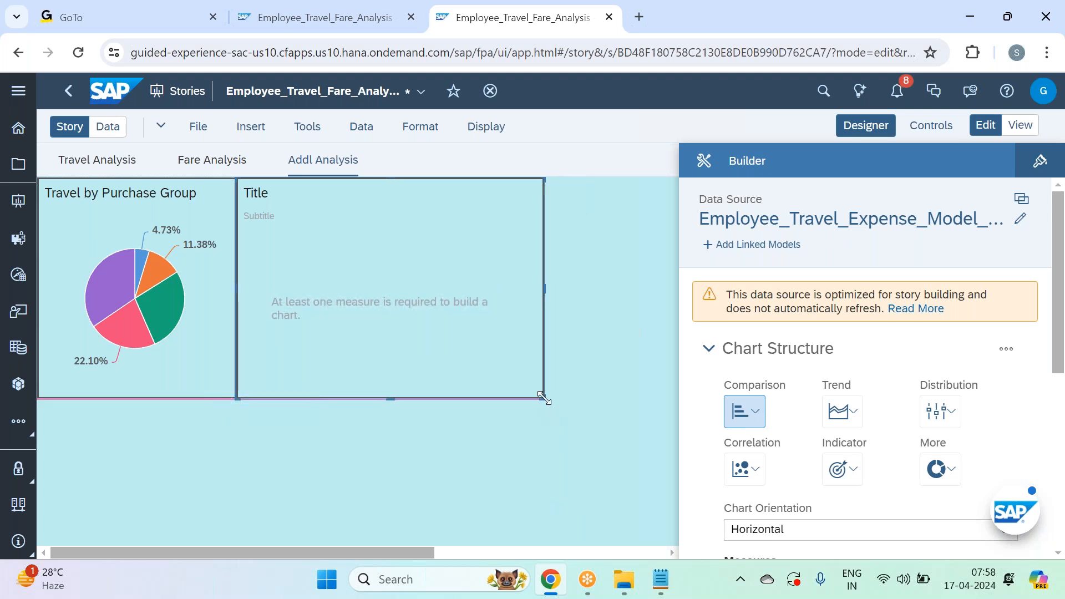
click(755, 412)
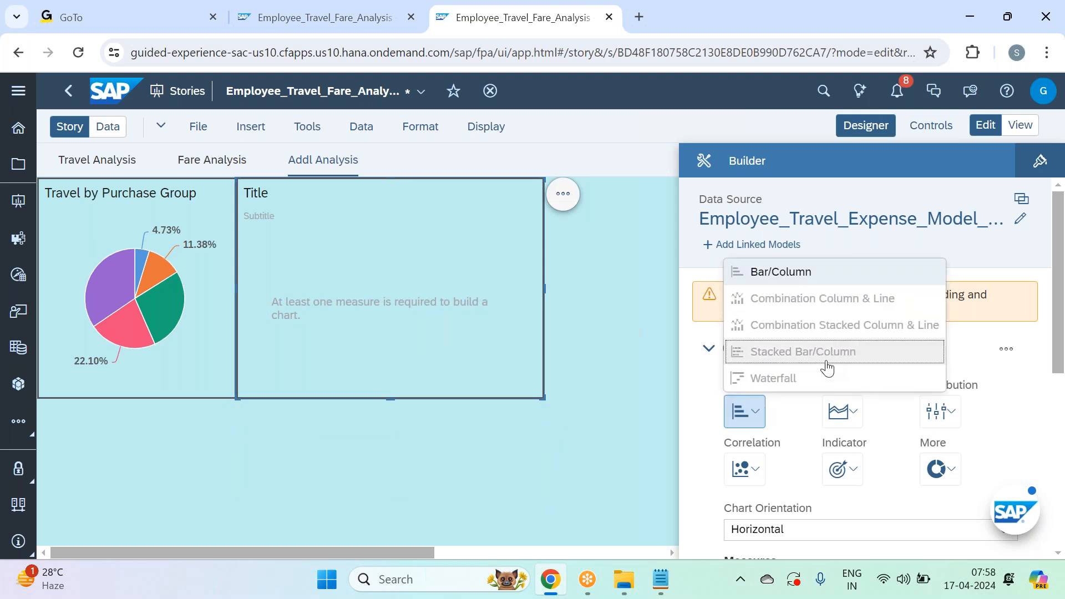
click(838, 308)
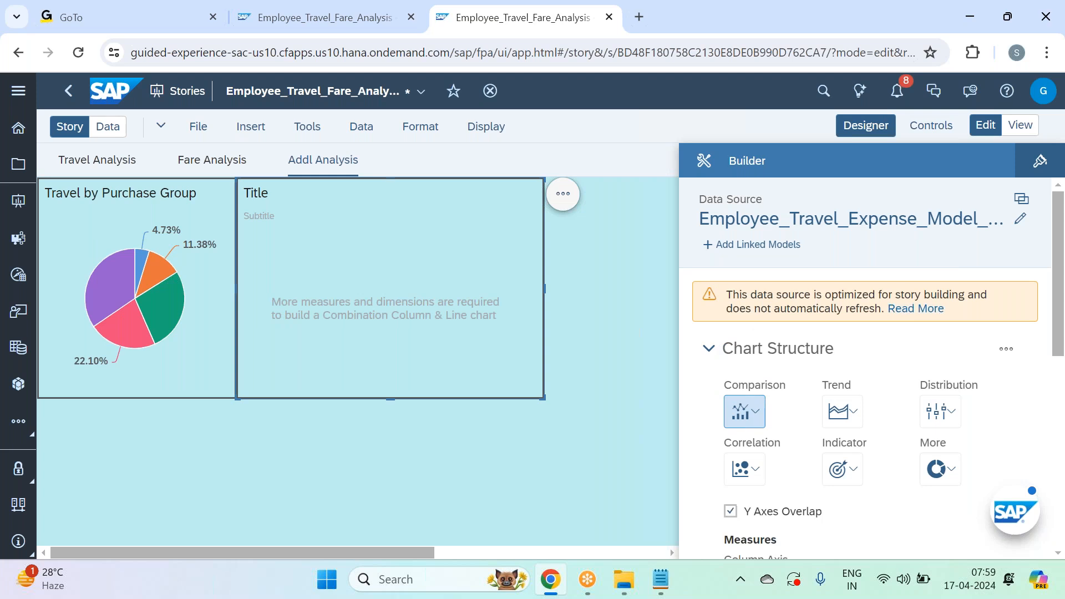
Add the Lost_Over_Low_Fare_Amount measure to the combination chart's line axis
scroll(865, 366, down, 5)
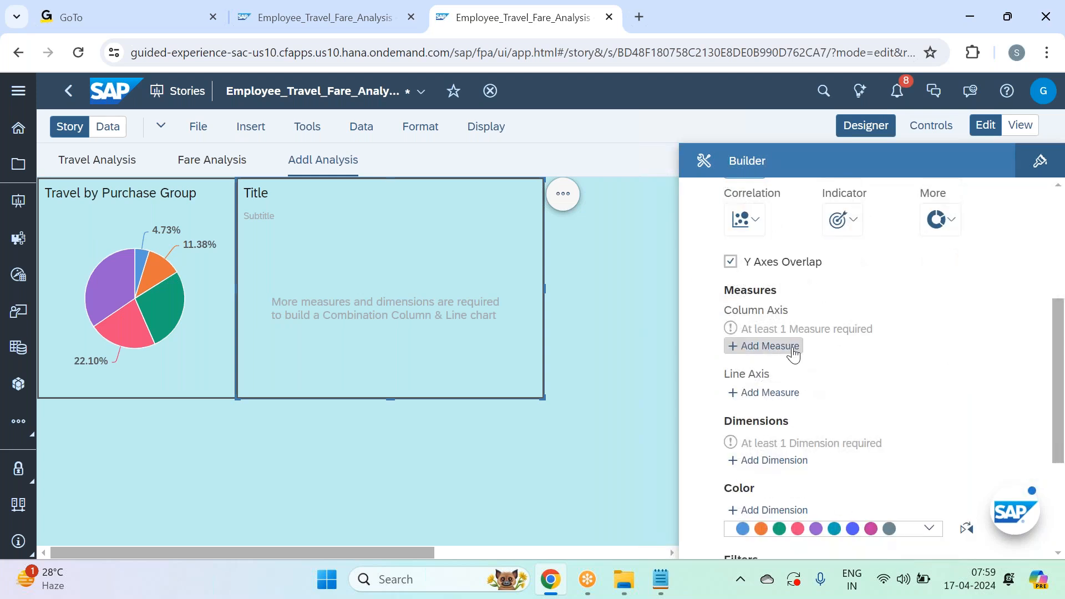
click(793, 353)
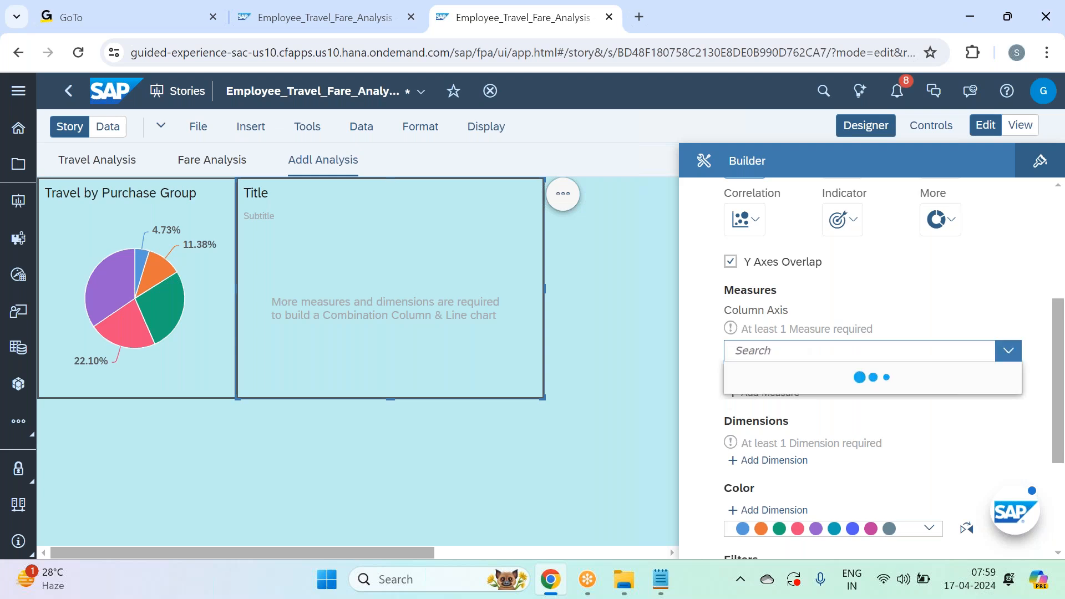
click(916, 309)
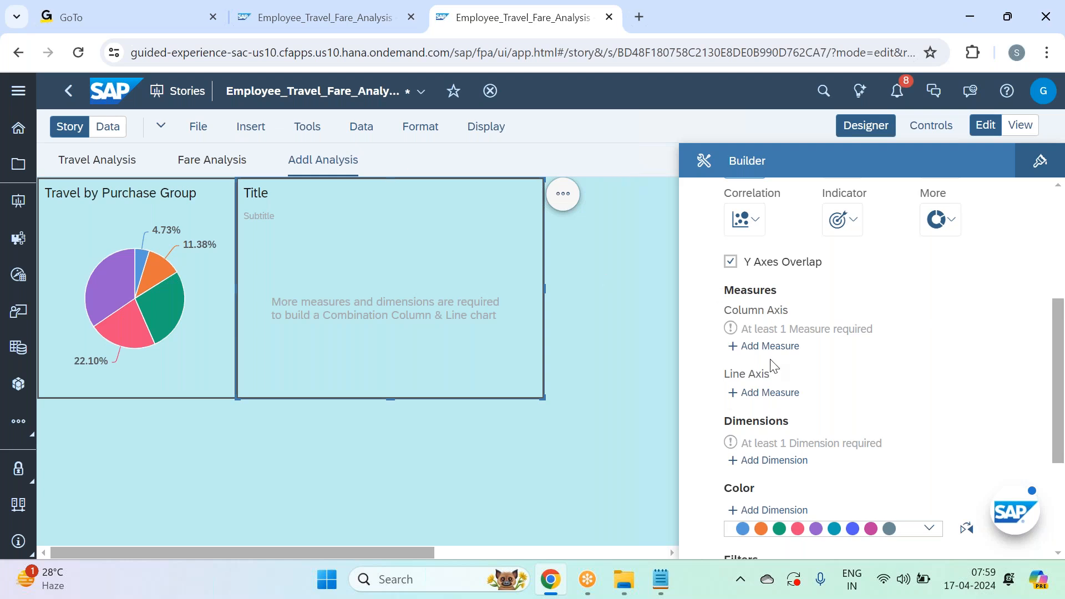
click(776, 395)
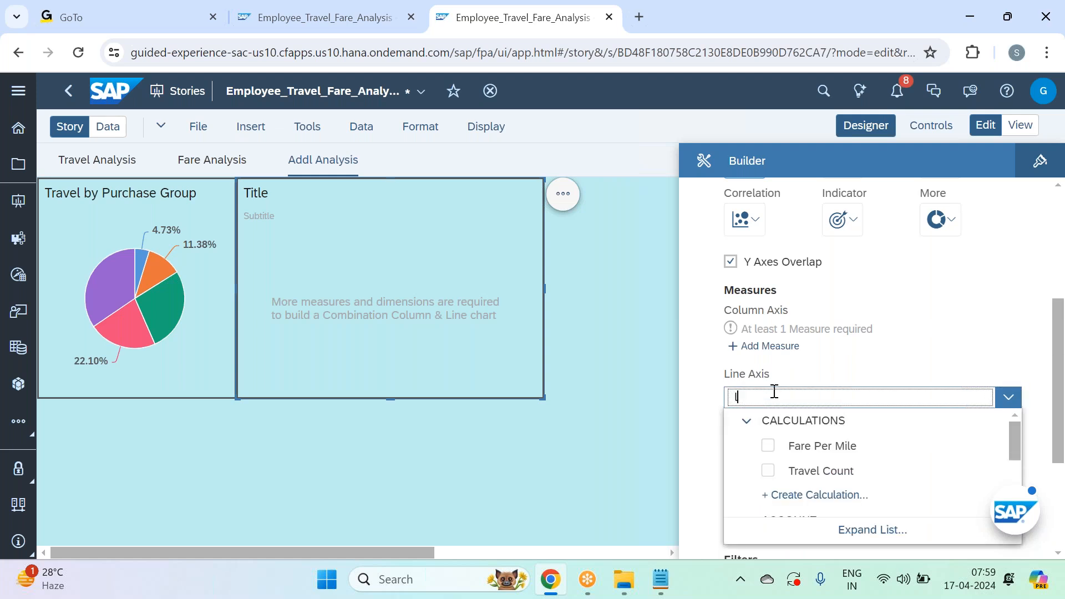
text(lost)
click(799, 448)
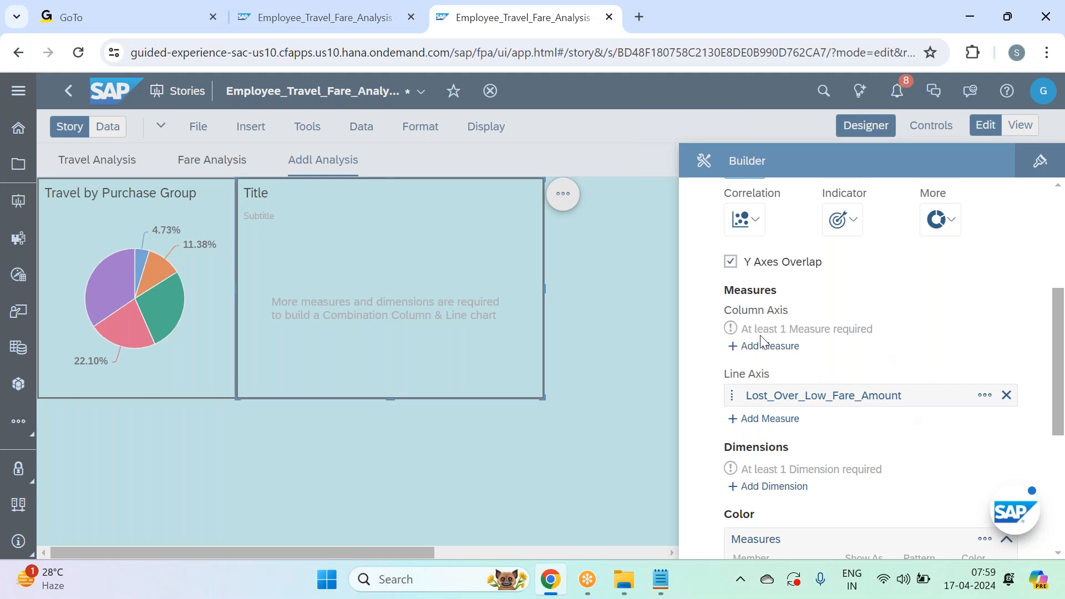
Rename the line axis measure as Lost_Amount
click(984, 396)
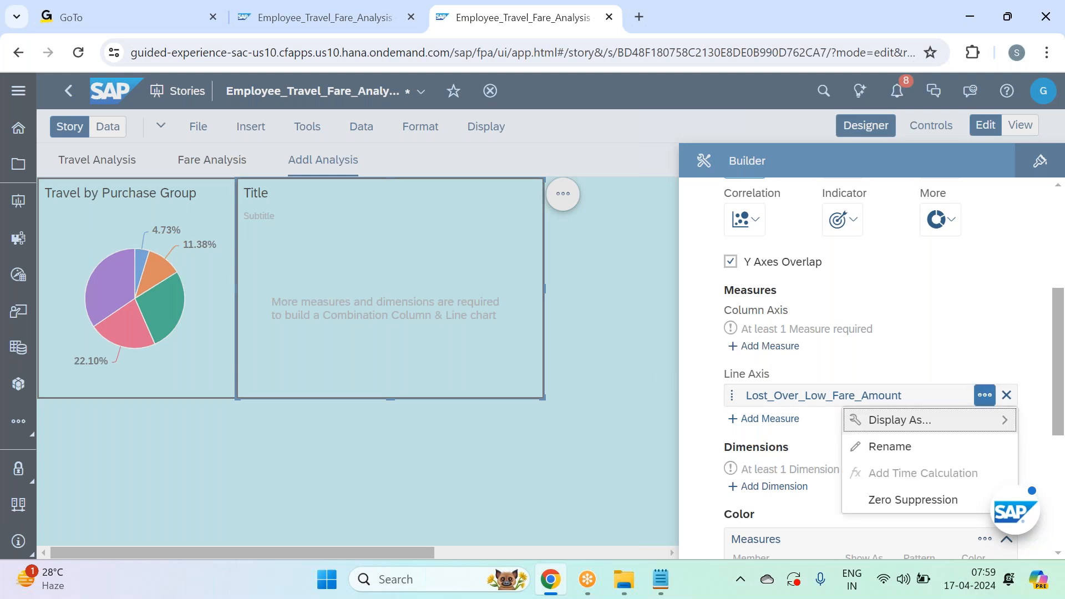
click(948, 447)
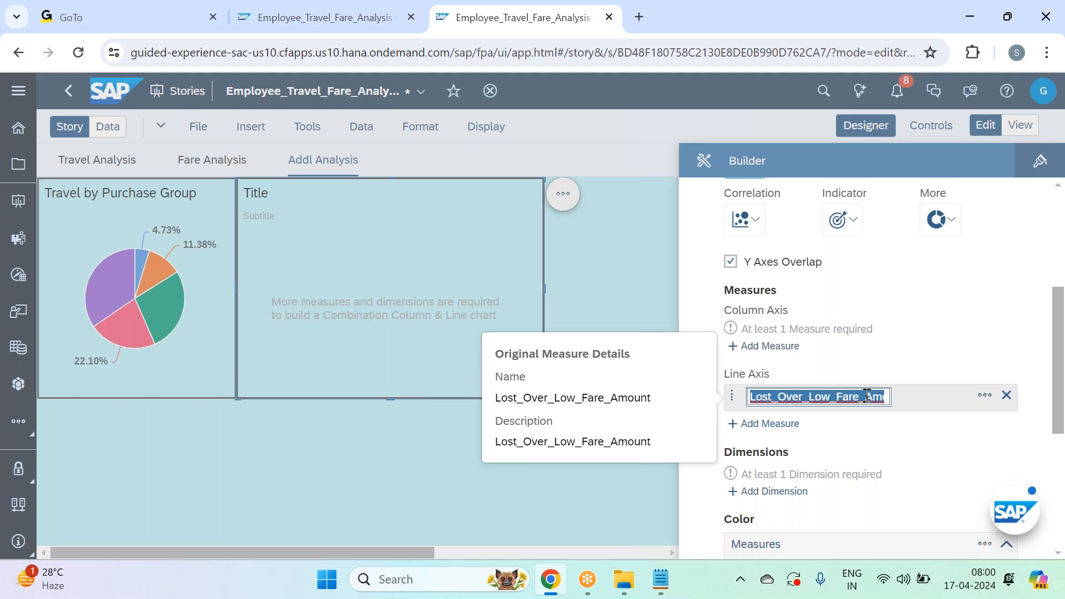
text(Lost)
text(_a)
text(Amount)
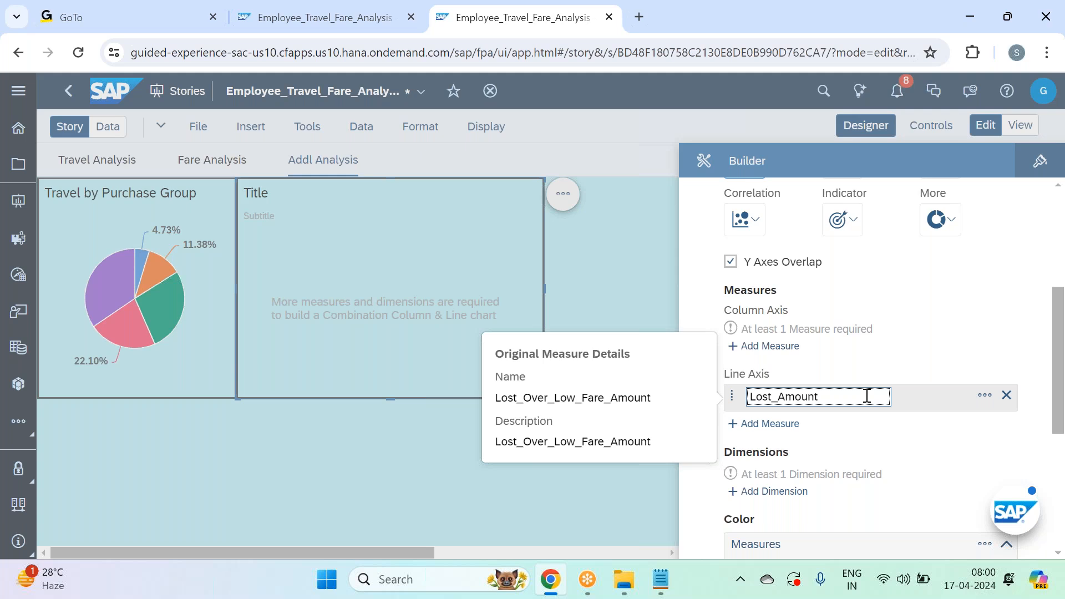
key(Return)
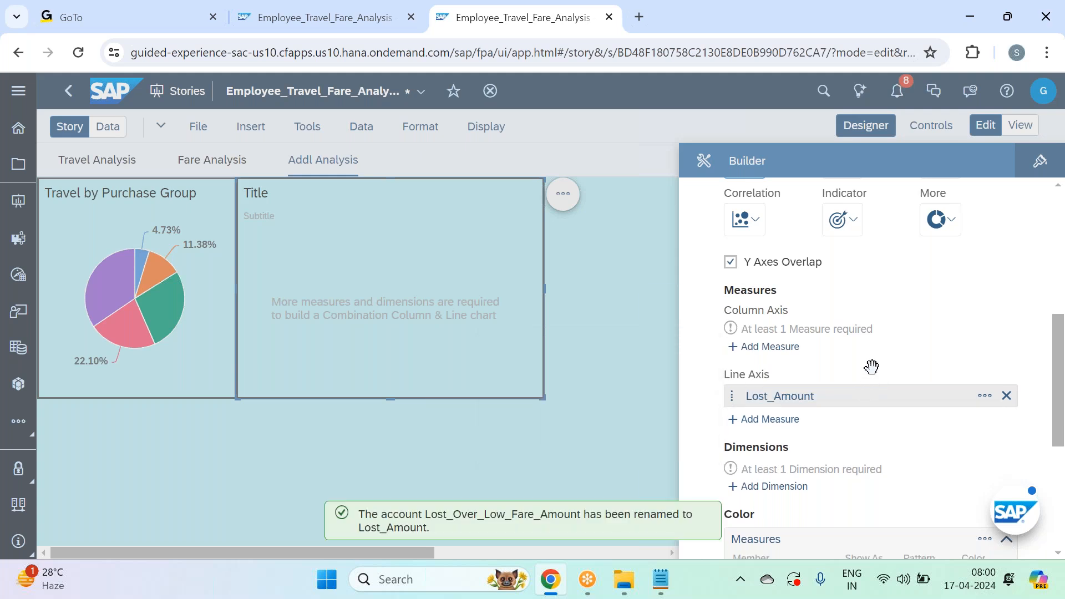
Start a new calculation for the column axis as a Calculated Measure named "Lost Per Travel"
click(780, 348)
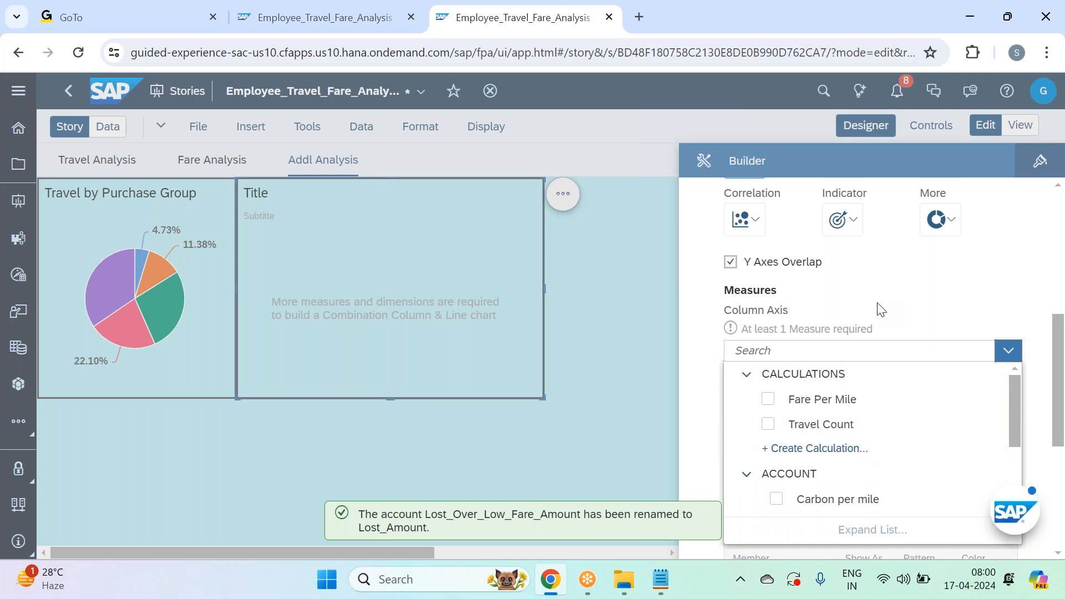
click(832, 447)
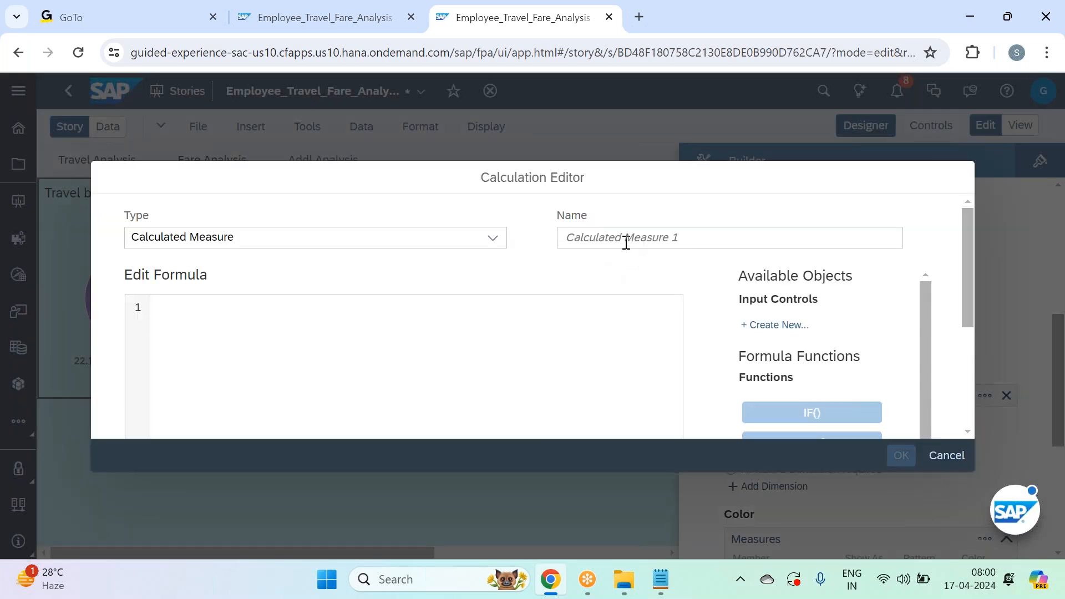
click(493, 237)
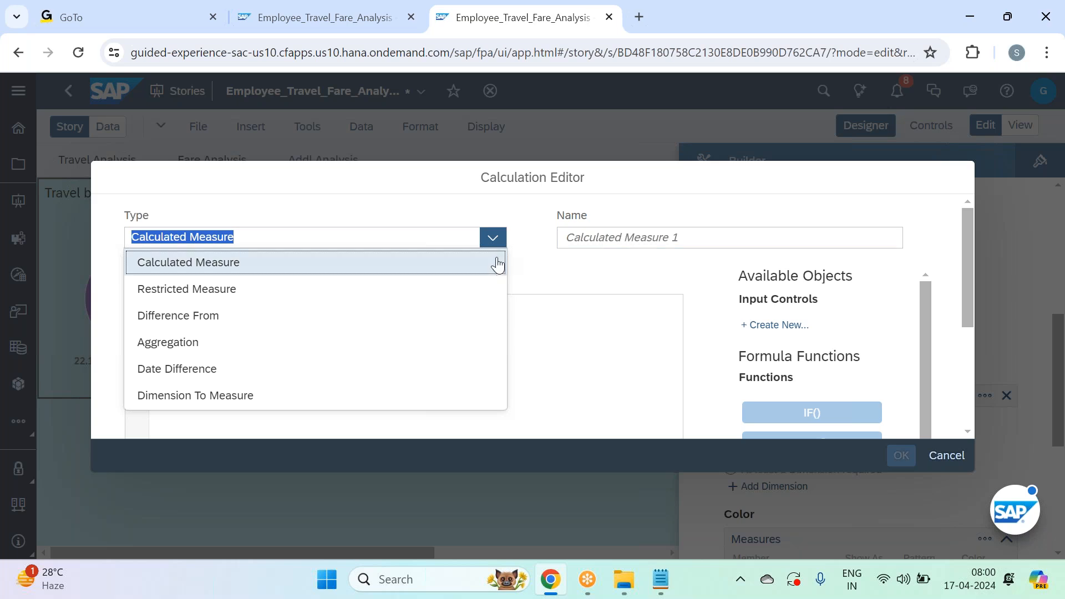
click(496, 265)
click(623, 241)
text(Lsos)
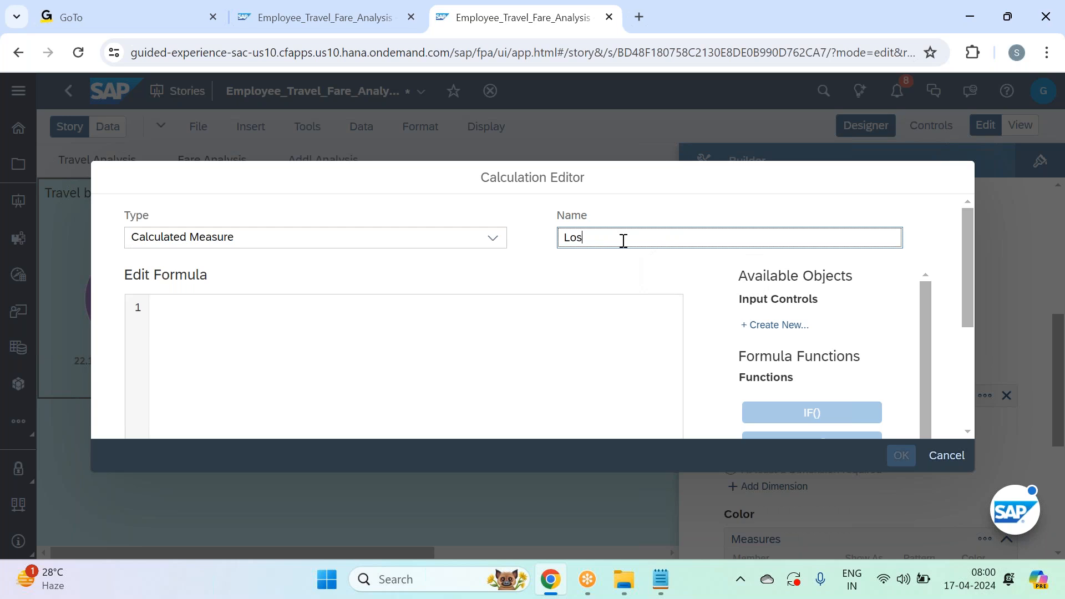
text(t Per Travel)
Define the calculated measure's formula as Lost_Over_Low_Fare_Amount divided by Travel Count and save the calculation
click(582, 336)
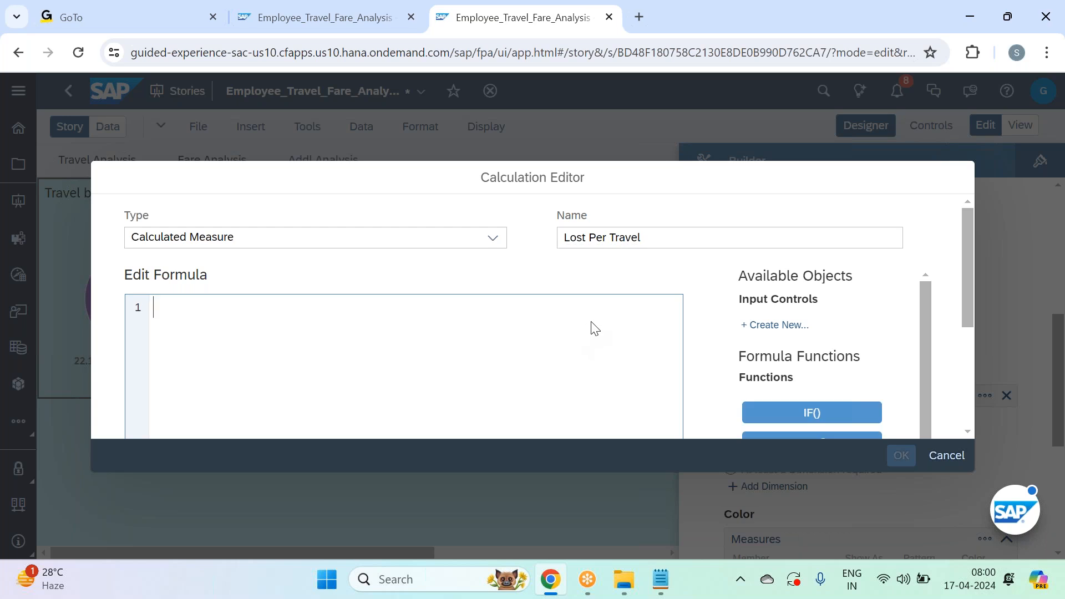
text(Los)
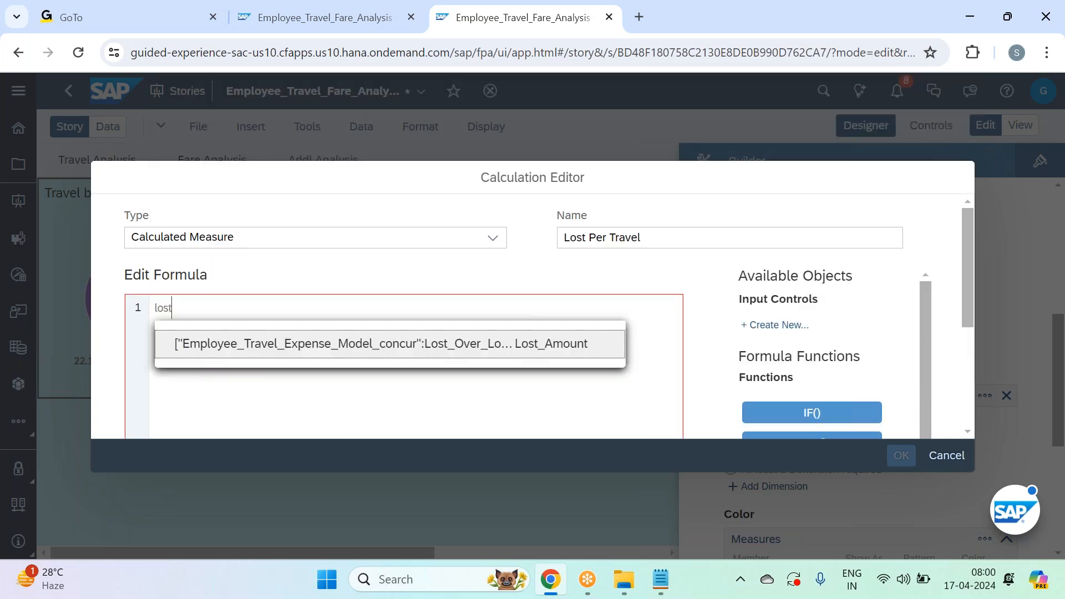
click(572, 349)
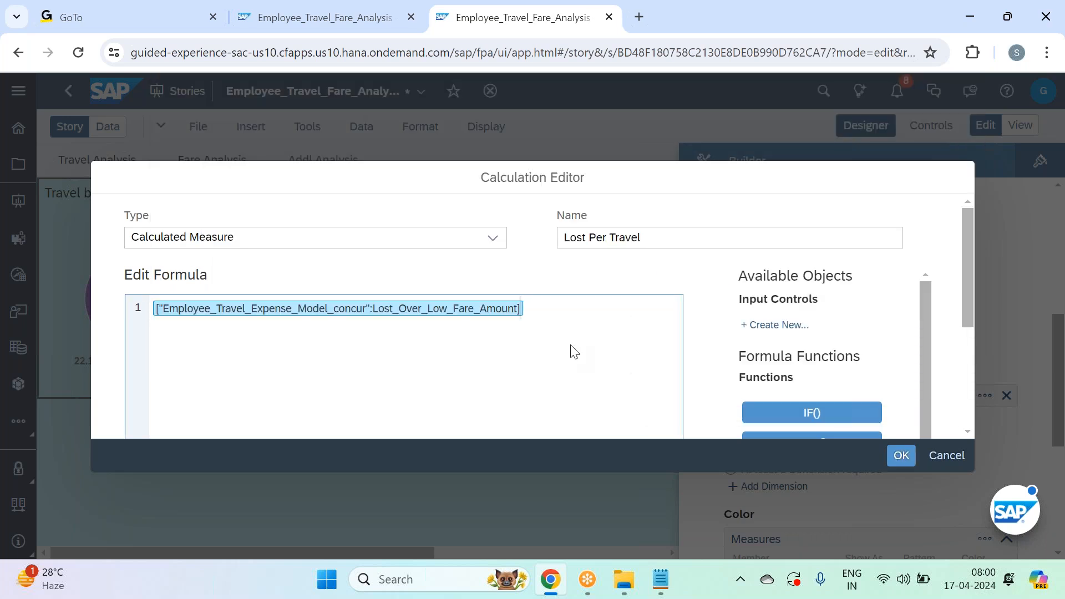
text(/)
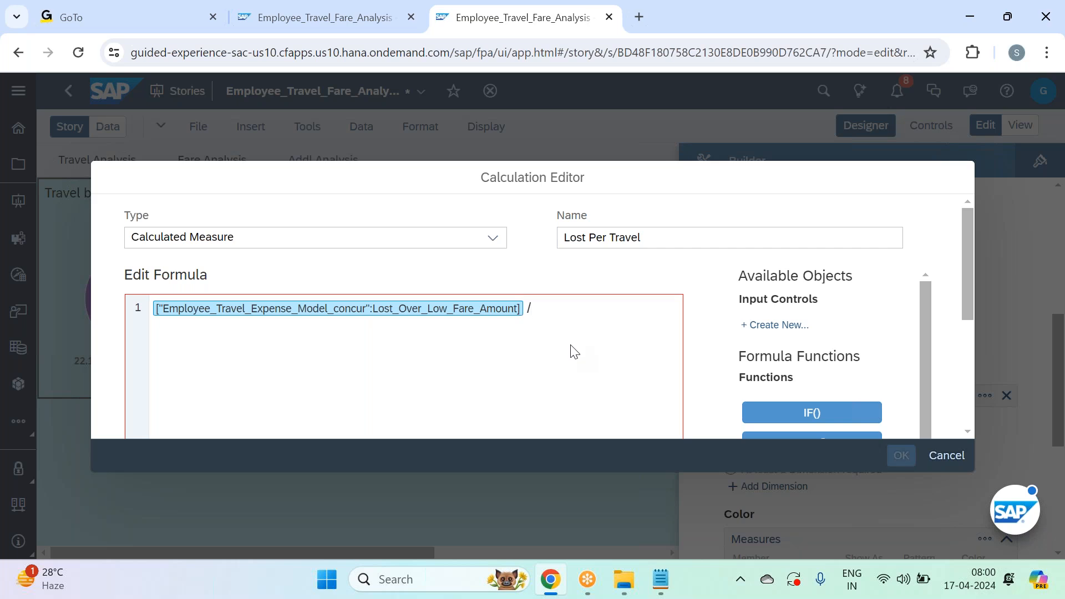
text( tra)
click(571, 347)
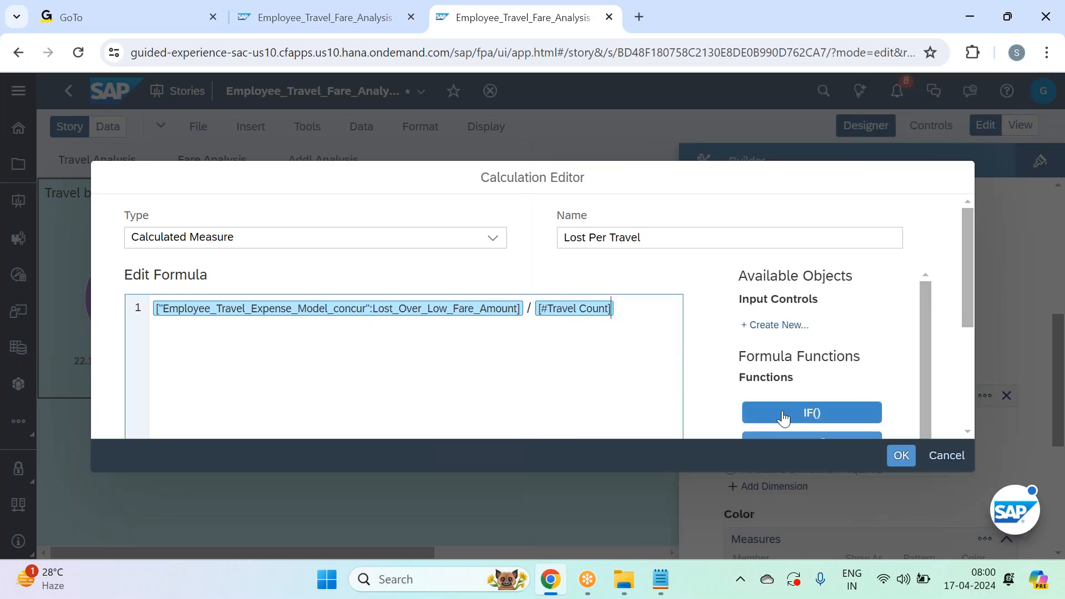
click(899, 455)
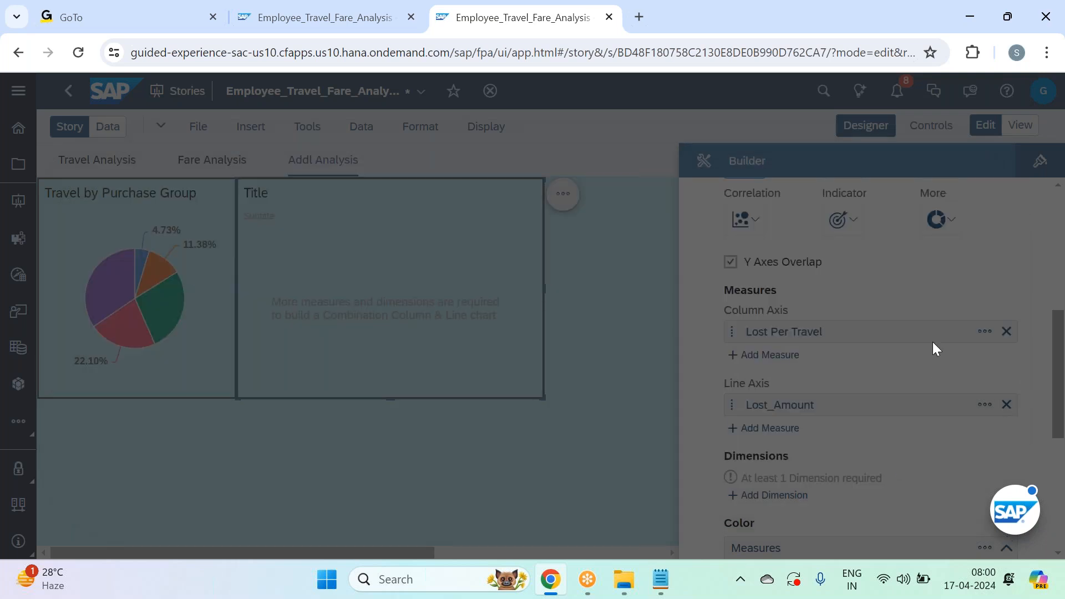
Add Purchase_Group as the combination chart's dimension
scroll(841, 361, down, 3)
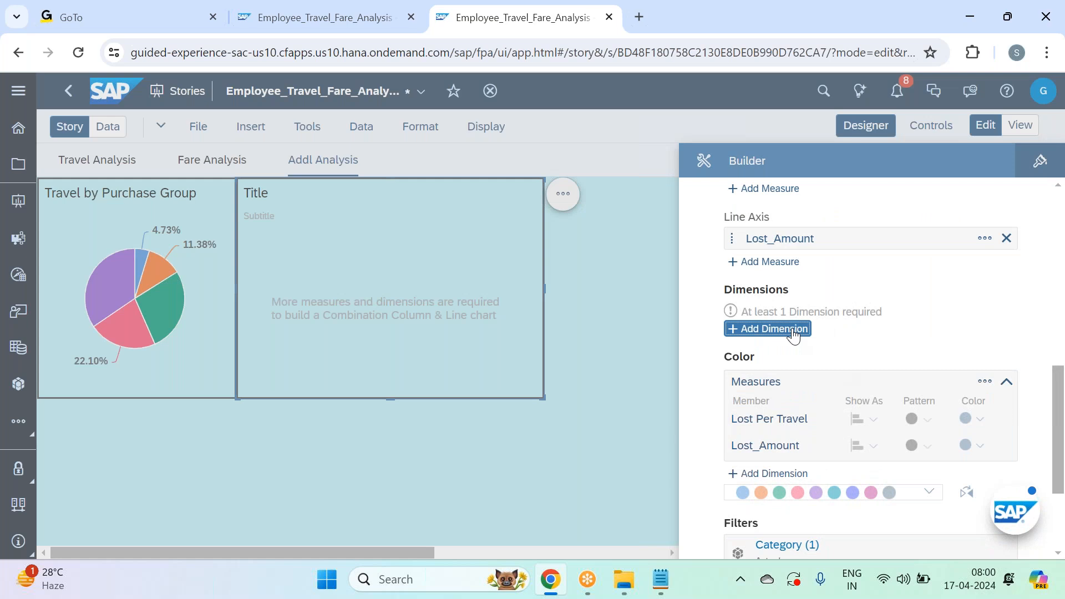
click(794, 332)
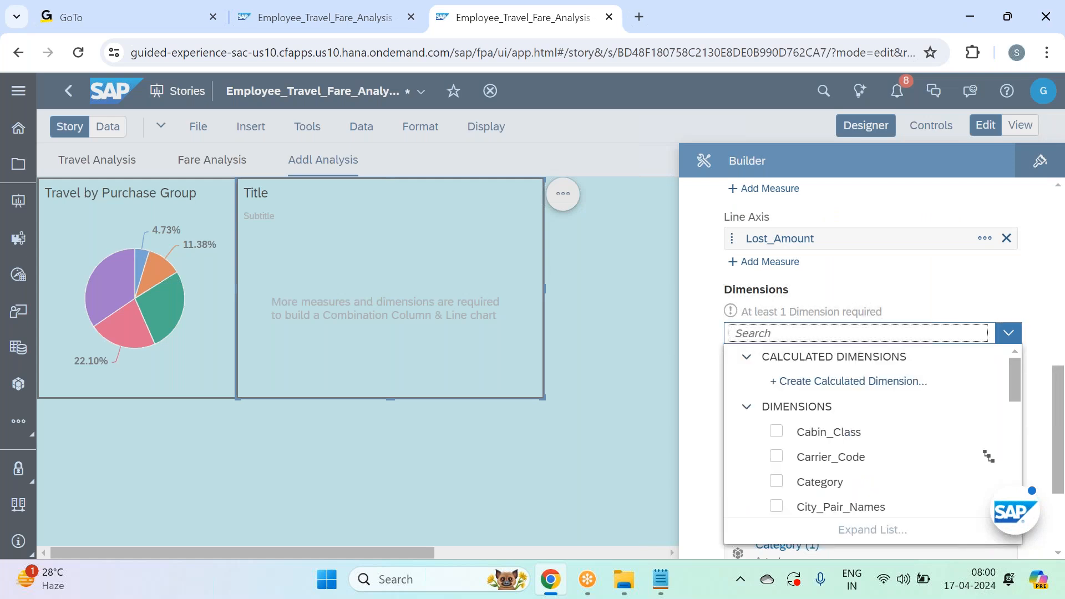
text(pur)
click(796, 378)
click(907, 282)
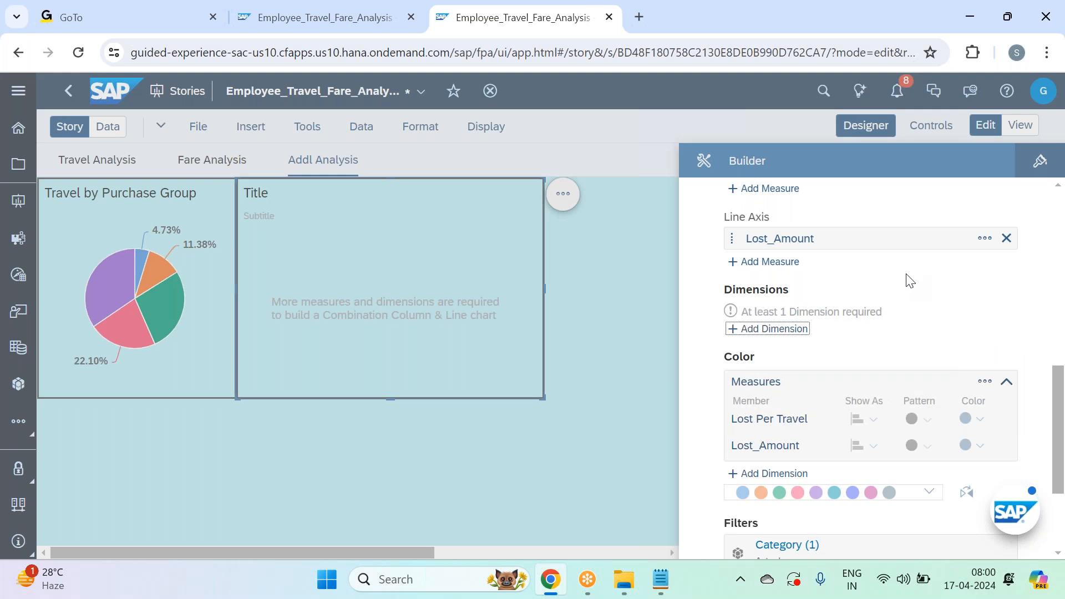
Turn off Y Axes Overlap for the combination chart
scroll(907, 279, up, 6)
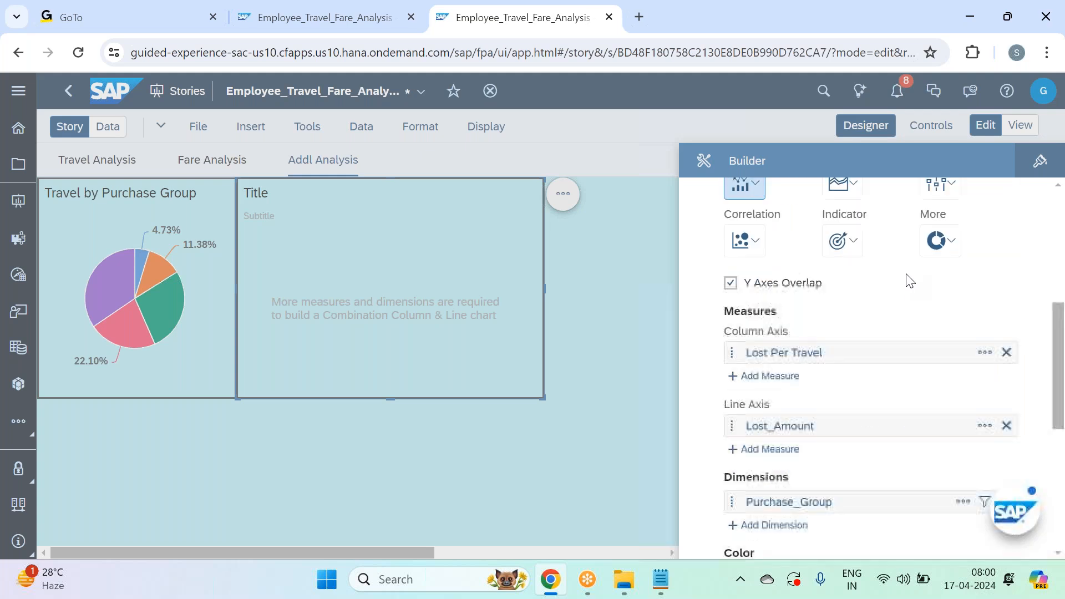
click(1020, 218)
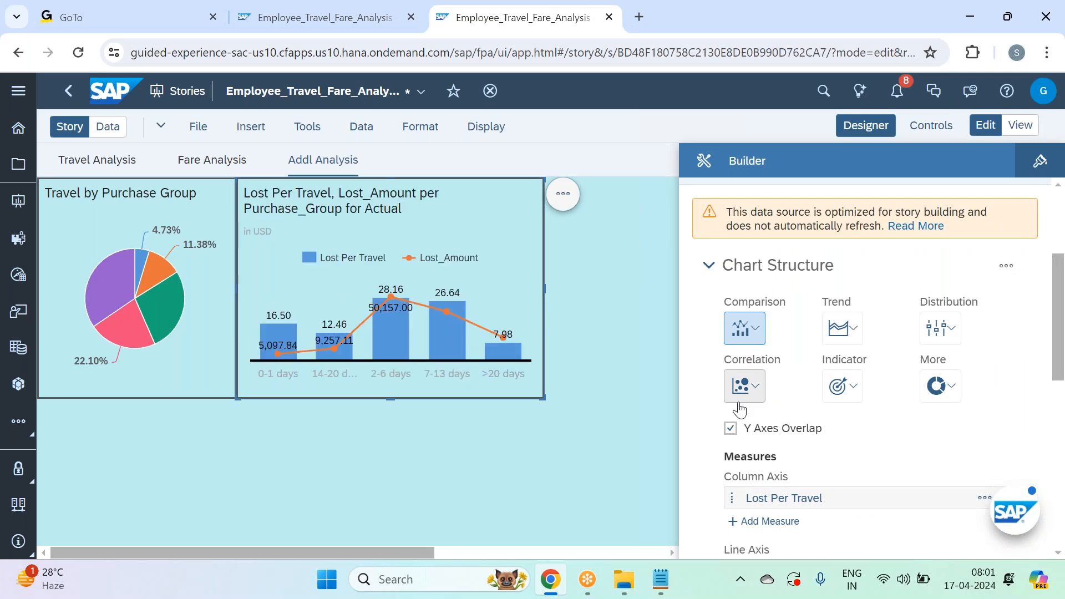
click(730, 429)
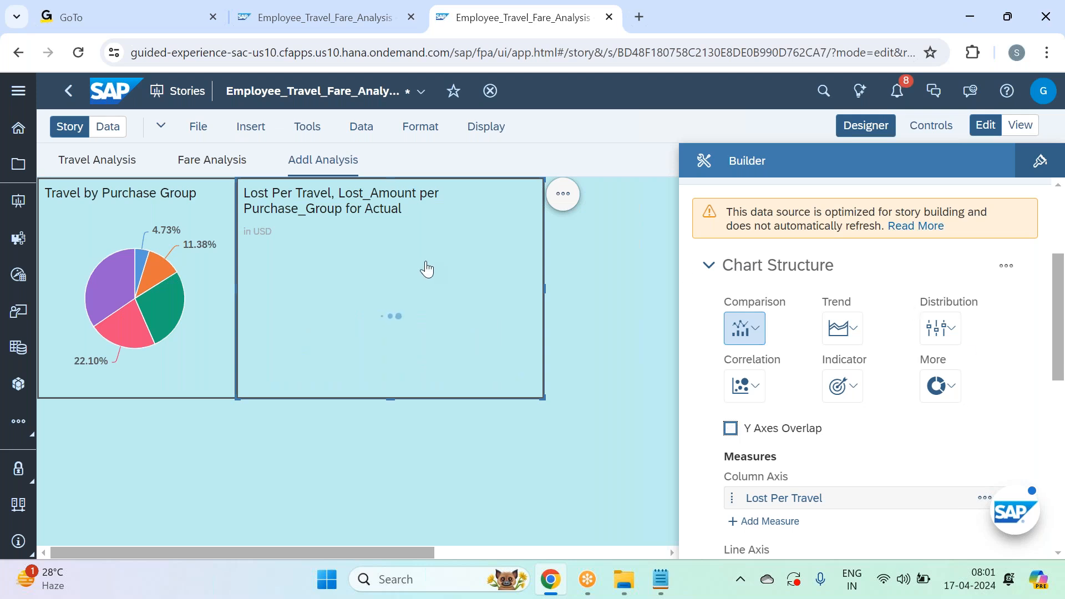
Shorten the combination chart's title to "Lost Per Travel per Purchase_Group"
click(410, 208)
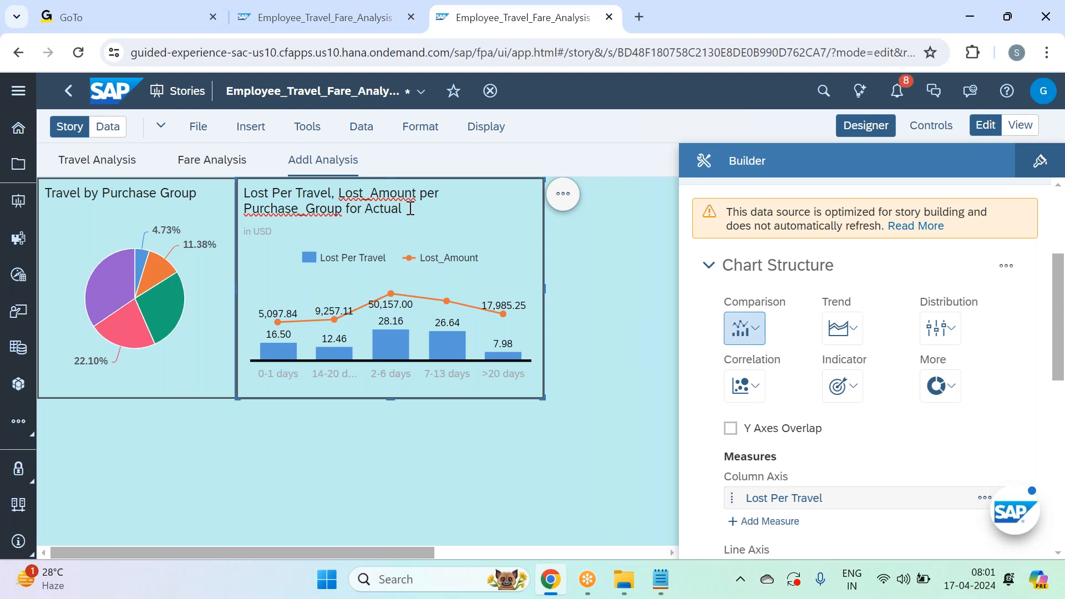
key(BackSpace)
key(BackSpace)
key(BackSpace)
key(BackSpace)
key(BackSpace)
key(BackSpace)
key(BackSpace)
key(BackSpace)
key(BackSpace)
key(BackSpace)
click(418, 195)
key(BackSpace)
key(BackSpace)
key(BackSpace)
key(BackSpace)
key(BackSpace)
key(BackSpace)
key(BackSpace)
key(BackSpace)
key(BackSpace)
key(BackSpace)
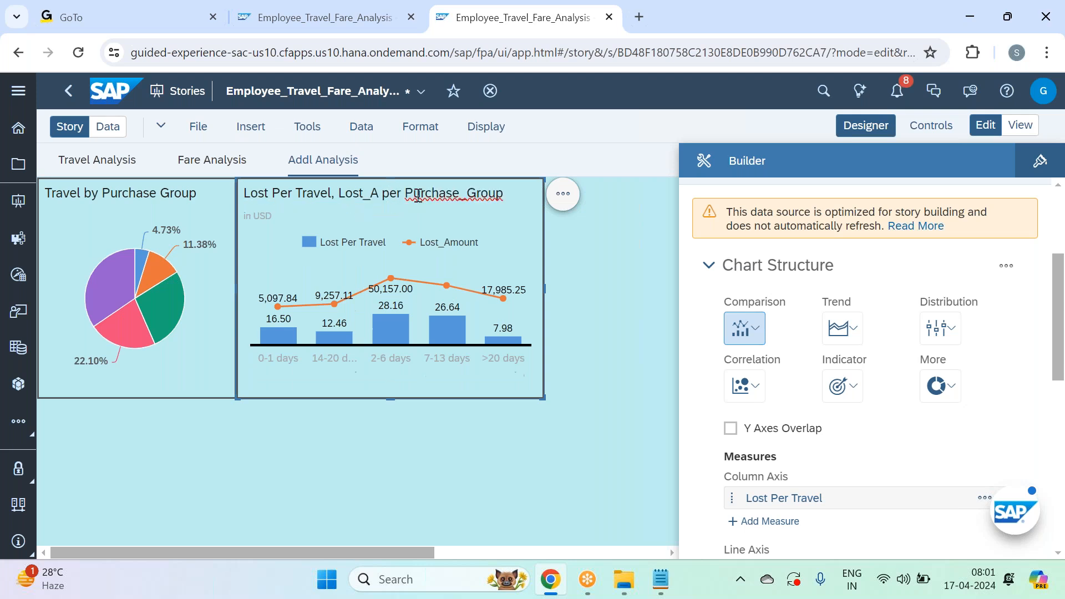
key(BackSpace)
key(BackSpace)
key(BackSpace)
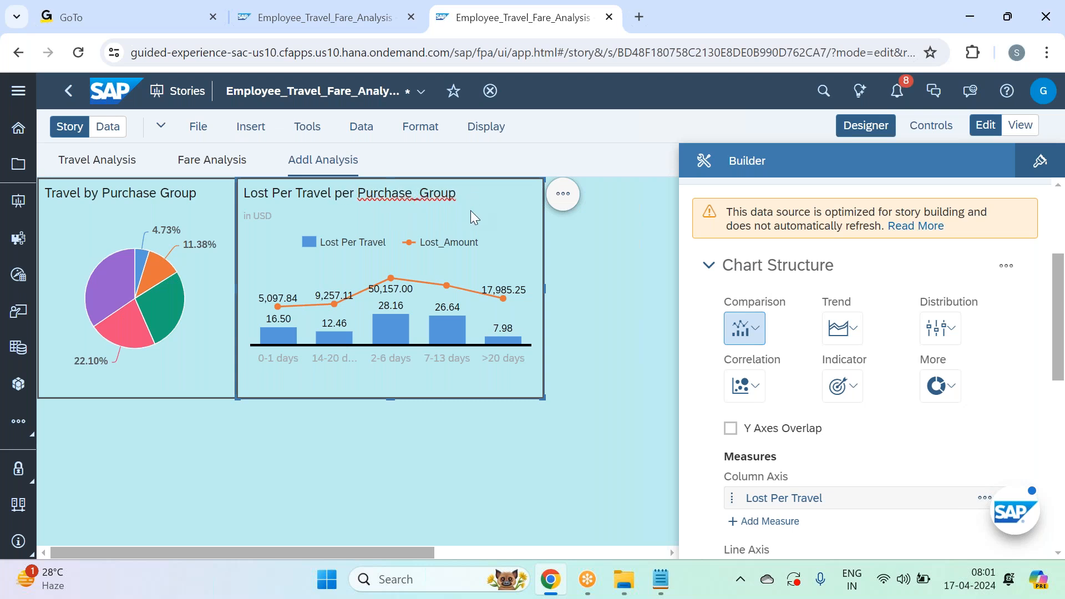
Hide the combination chart's legend and close the Designer
click(564, 197)
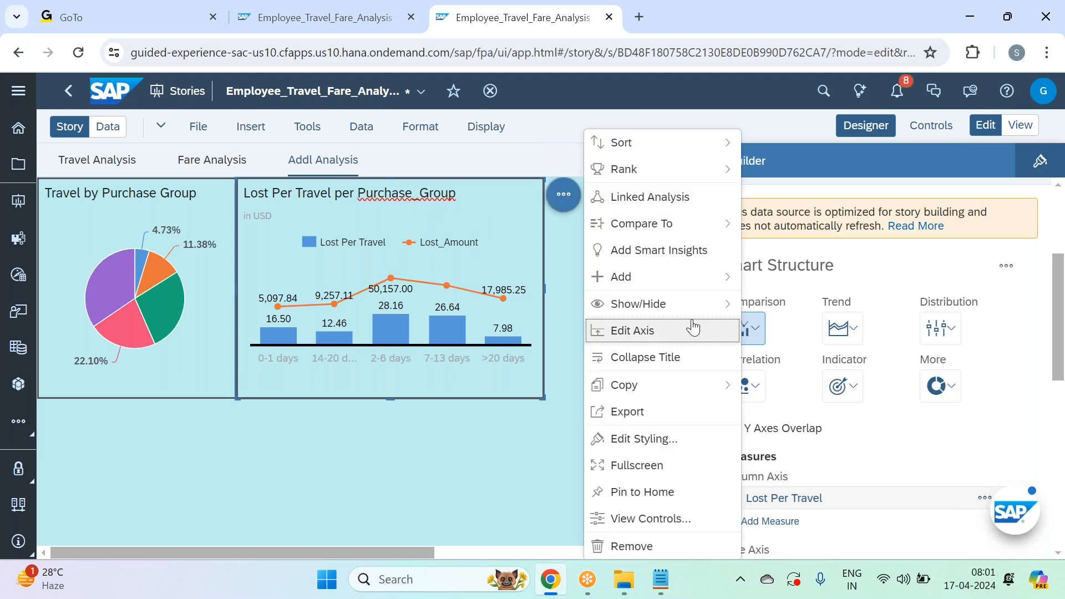
mouse_move(708, 316)
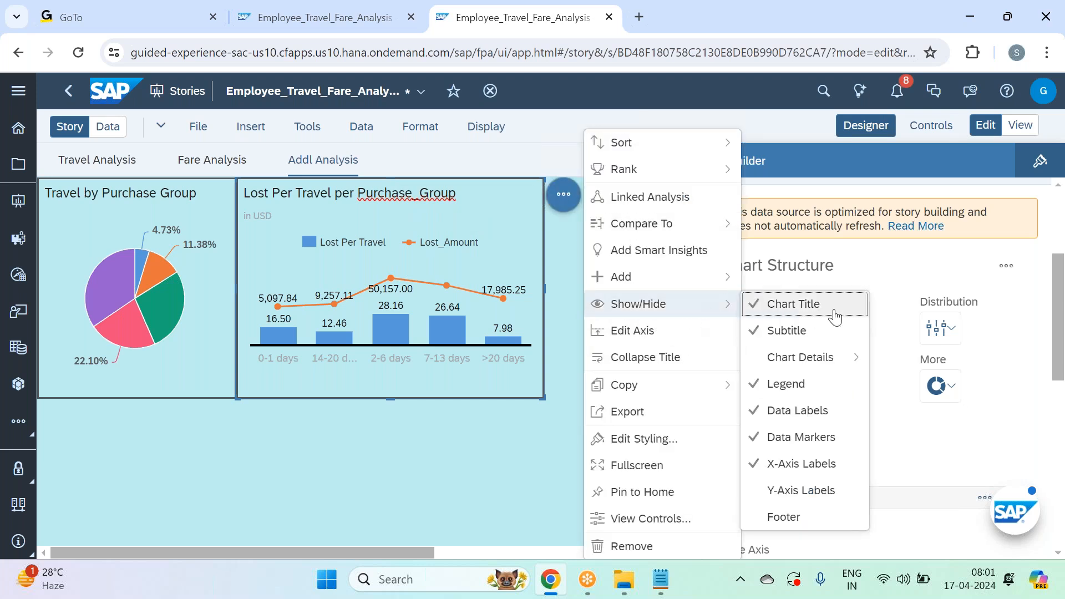
click(816, 382)
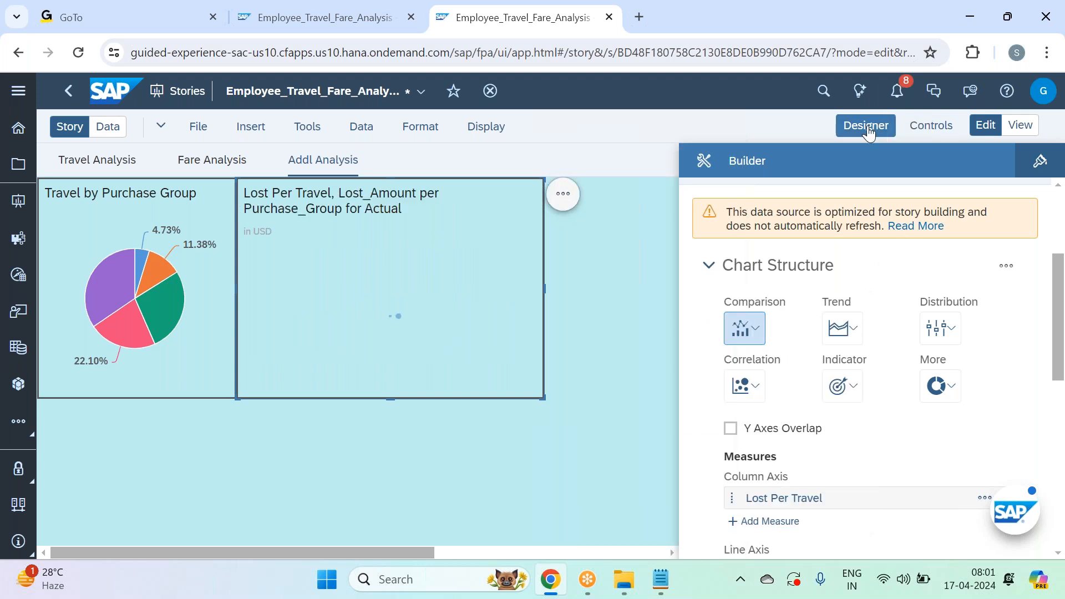
click(867, 127)
Remove "for Actual" and "Lost_Amount" from the combination chart's title so it reads "Lost Per Travel per Purchase_Group"
drag(402, 209, 350, 211)
key(BackSpace)
key(BackSpace)
key(BackSpace)
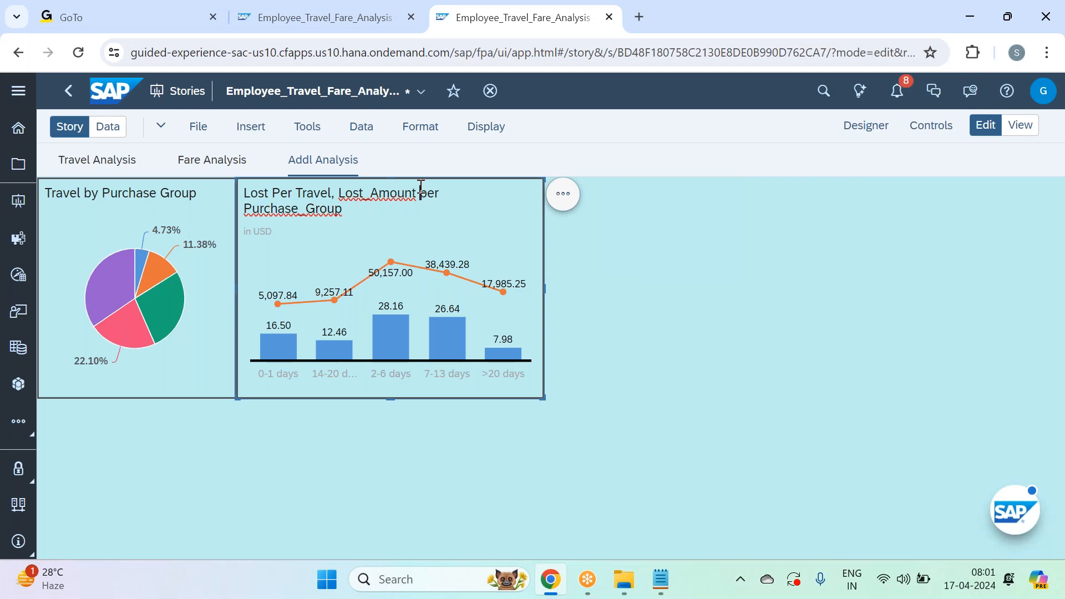
drag(421, 188, 333, 188)
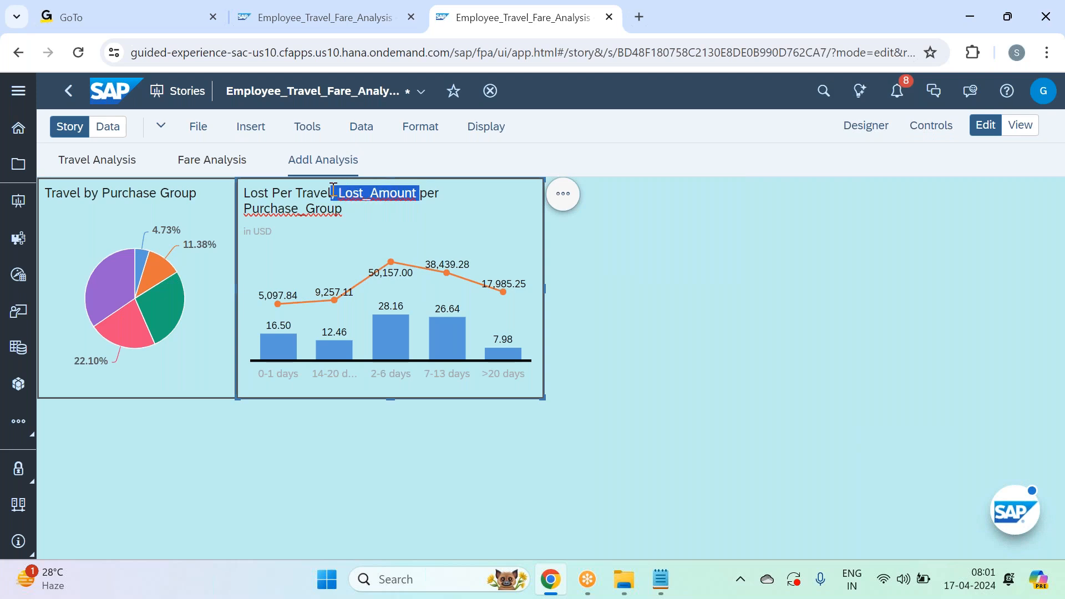
key(BackSpace)
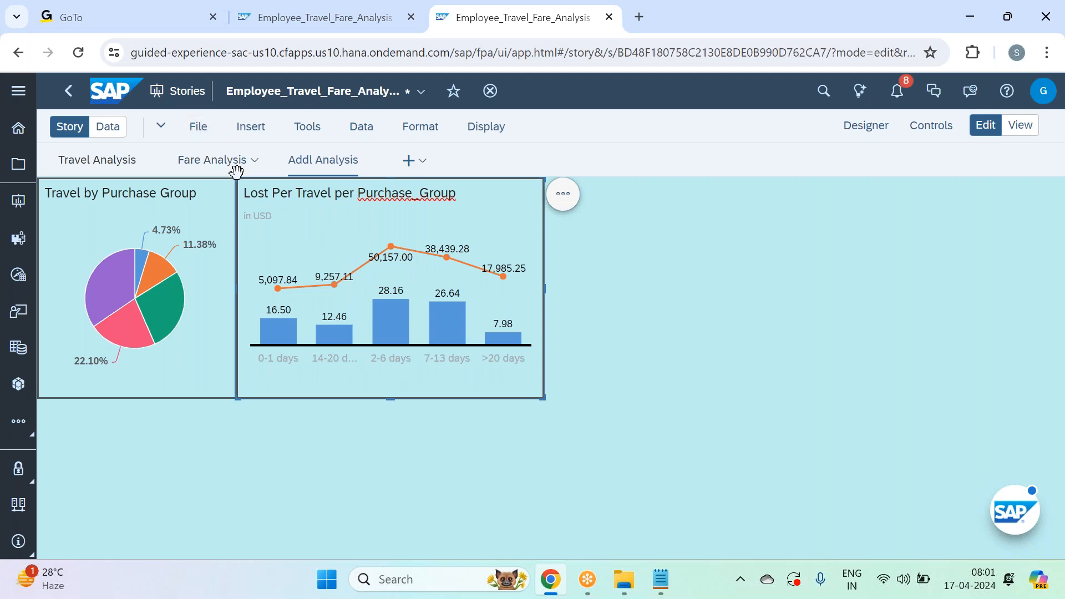
Save the Employee_Travel_Fare_Analysis story
click(198, 127)
mouse_move(244, 177)
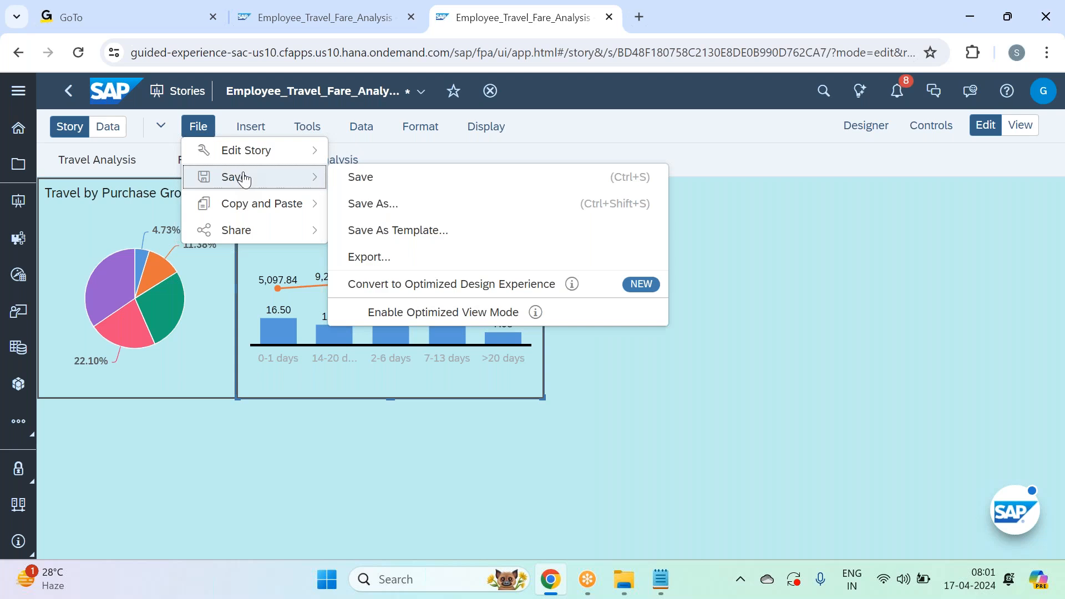
click(438, 183)
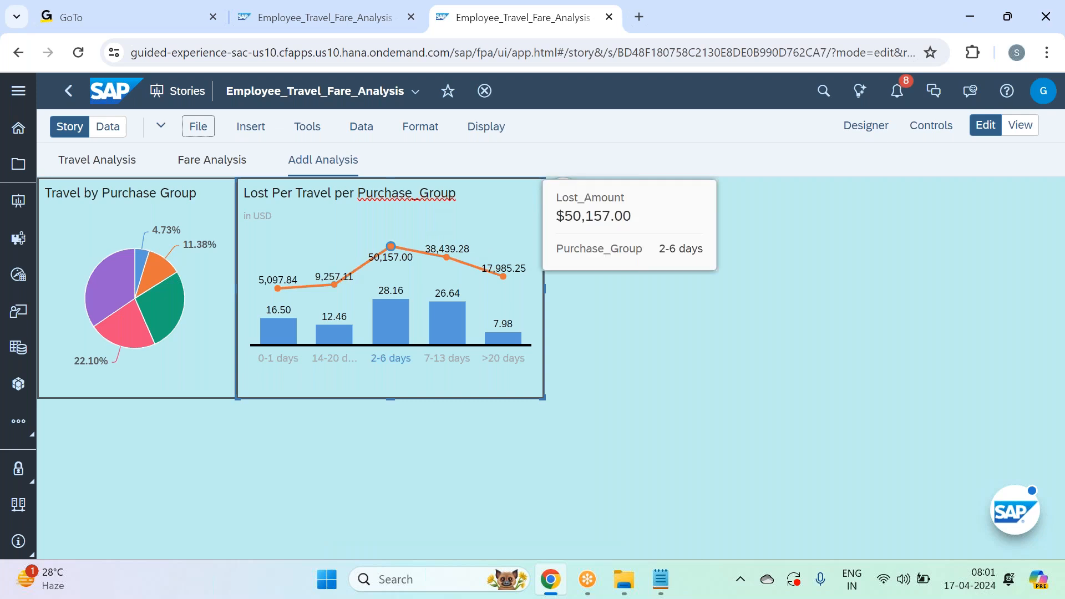
Examine the Lost_Amount and Lost Per Travel values of the purchase groups in the combination chart
mouse_move(503, 279)
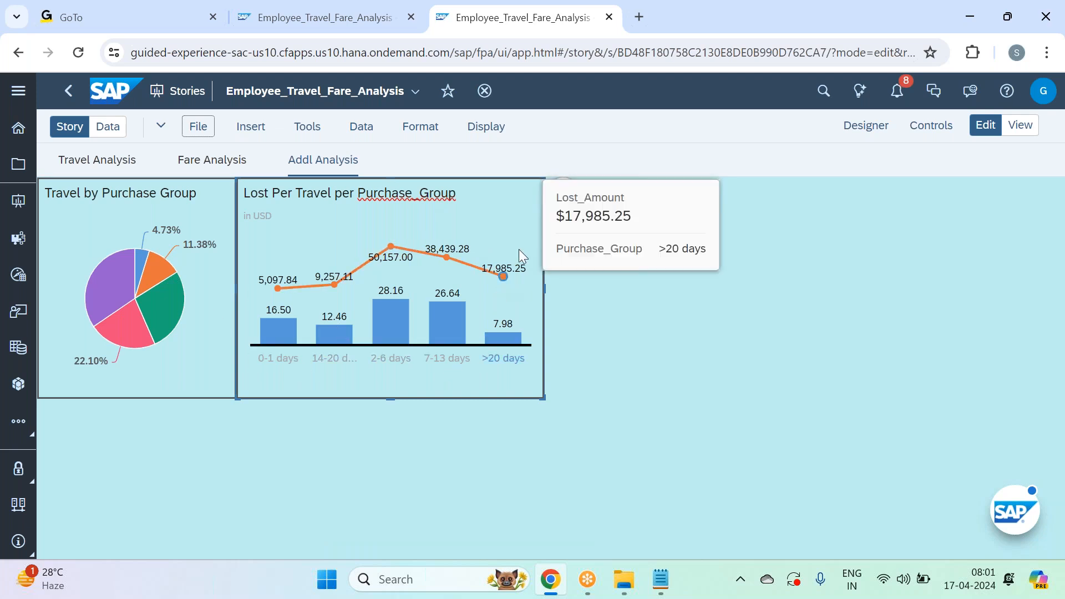
mouse_move(501, 340)
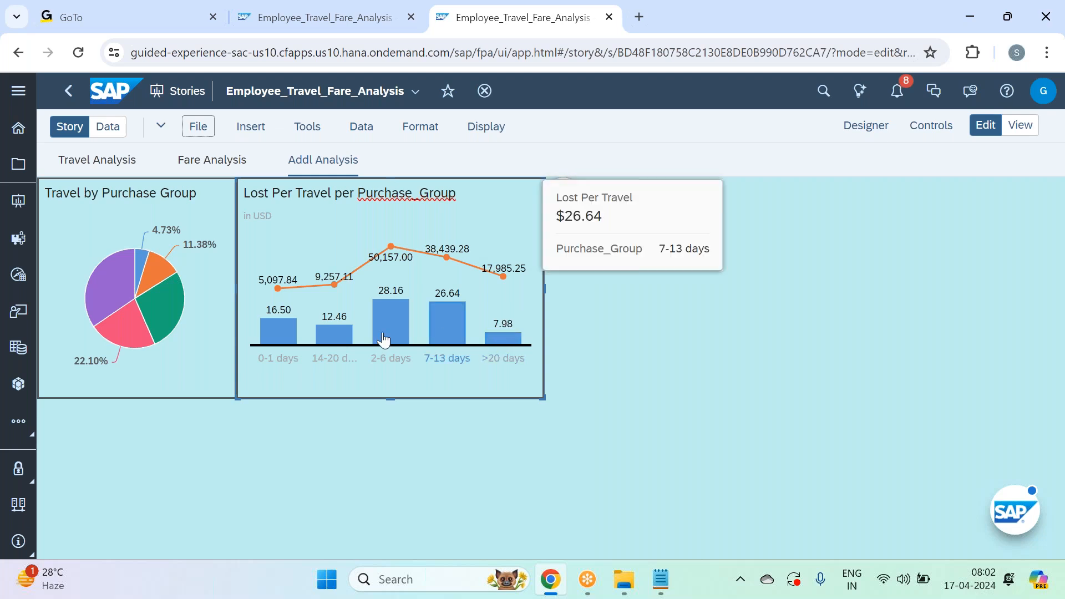
mouse_move(339, 343)
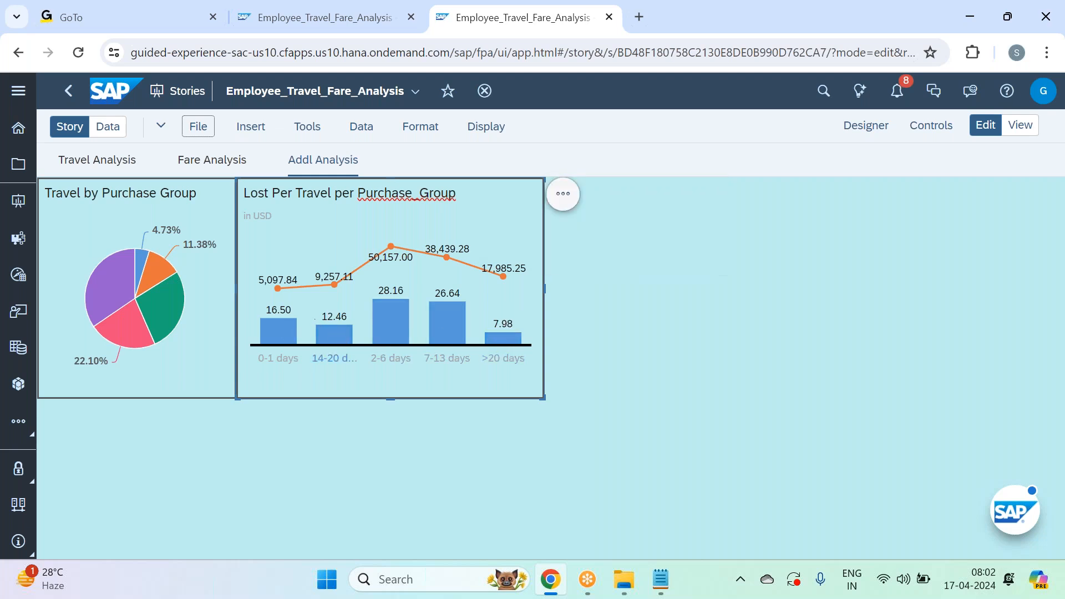
mouse_move(439, 323)
mouse_move(377, 313)
mouse_move(402, 251)
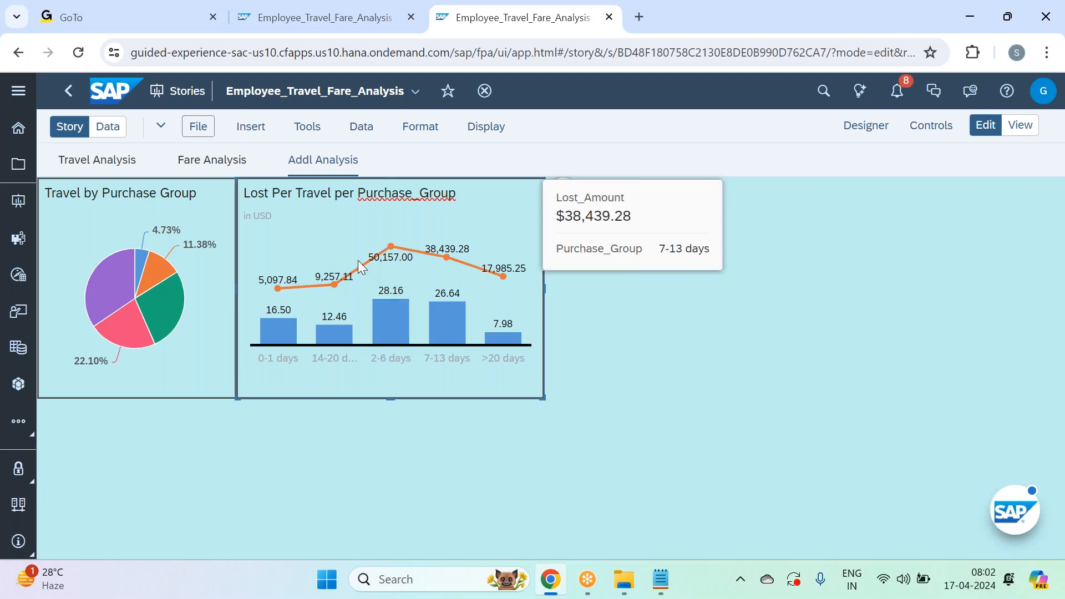
click(604, 241)
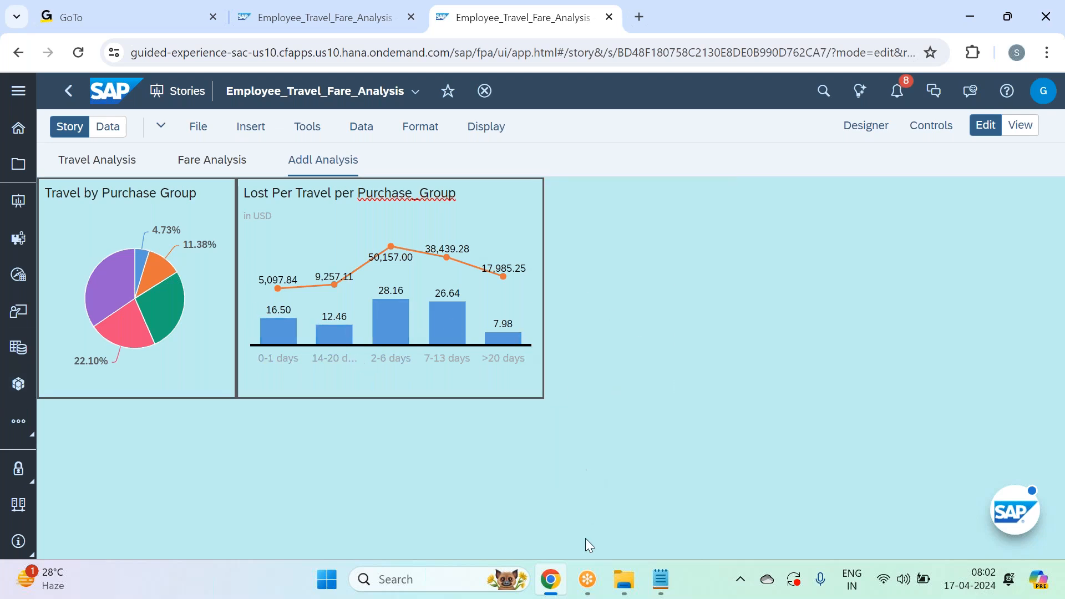
Switch to Notepad, review the Widget 16 specification in the batch notes, and return to the story in Chrome
click(660, 580)
scroll(132, 314, down, 2)
click(206, 390)
drag(210, 395, 4, 355)
click(319, 362)
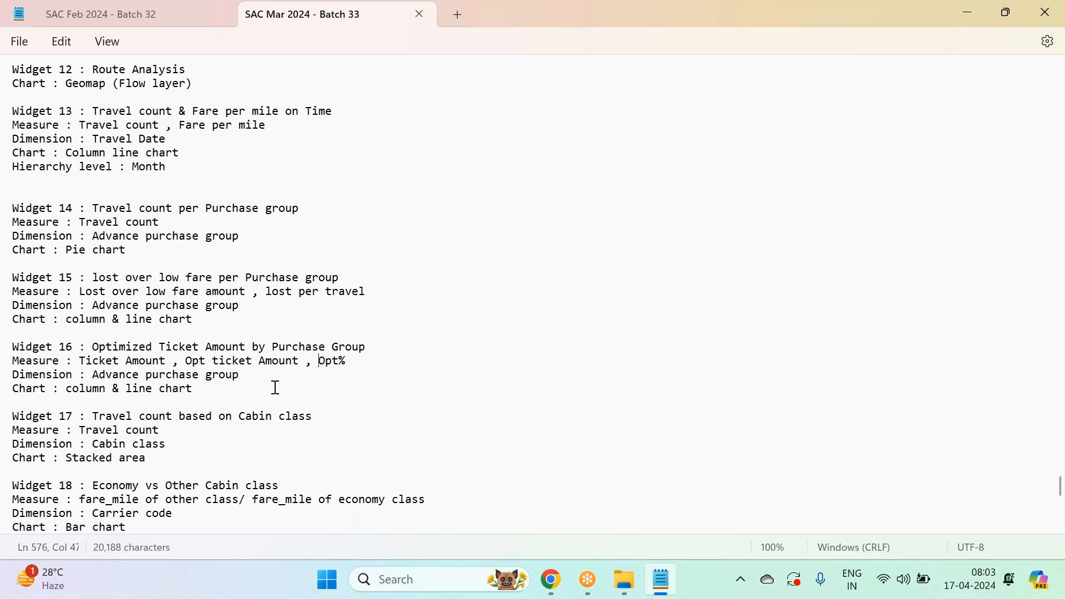
key(alt+Tab)
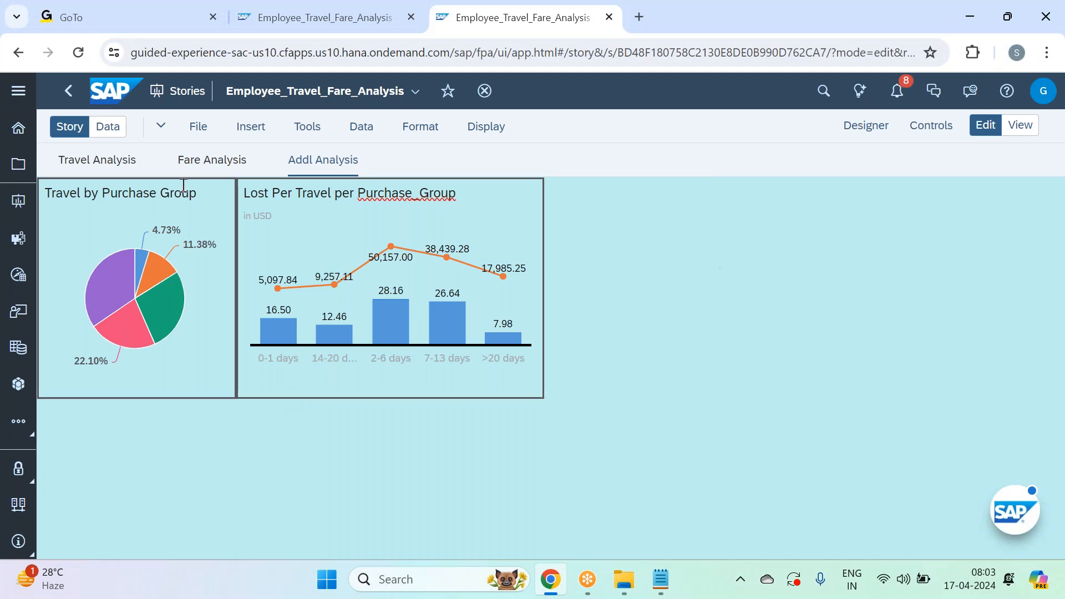
Insert a new chart beside the Lost Per Travel chart and shrink it to the same height as its neighbour
click(247, 129)
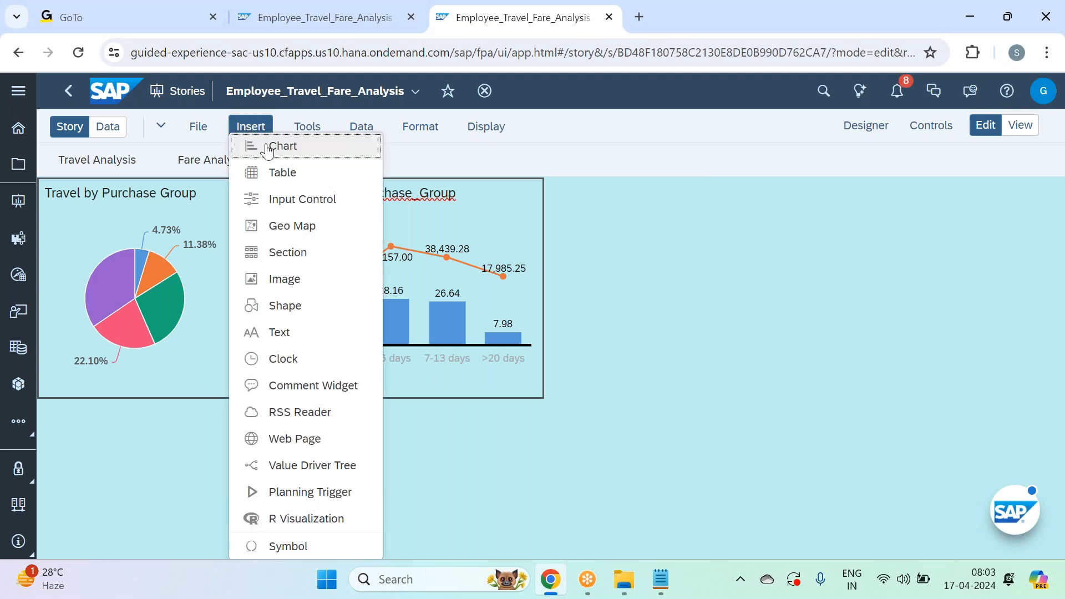
click(268, 148)
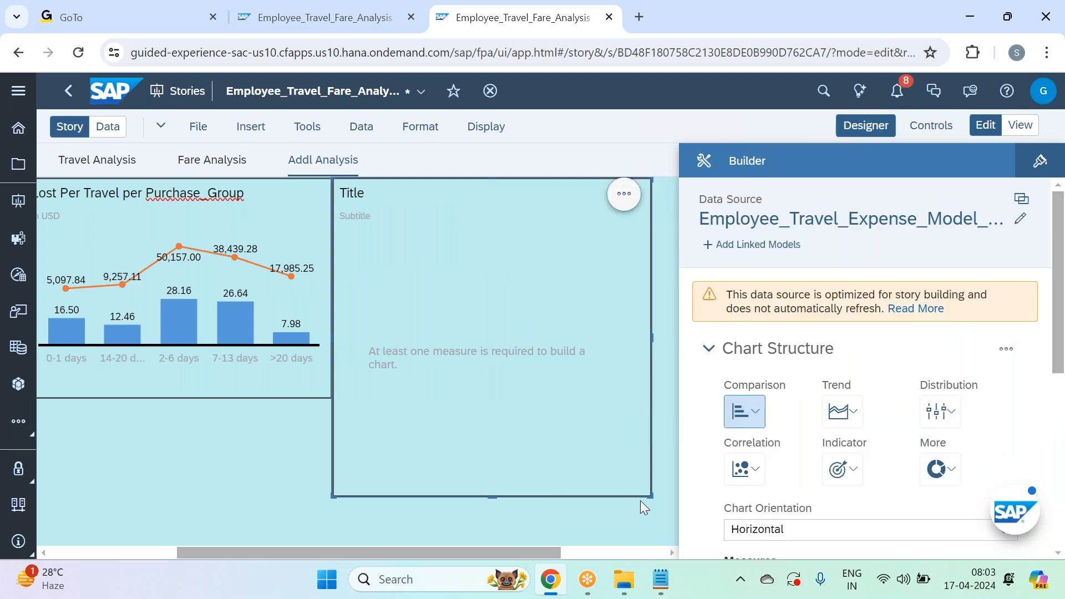
drag(650, 491, 604, 398)
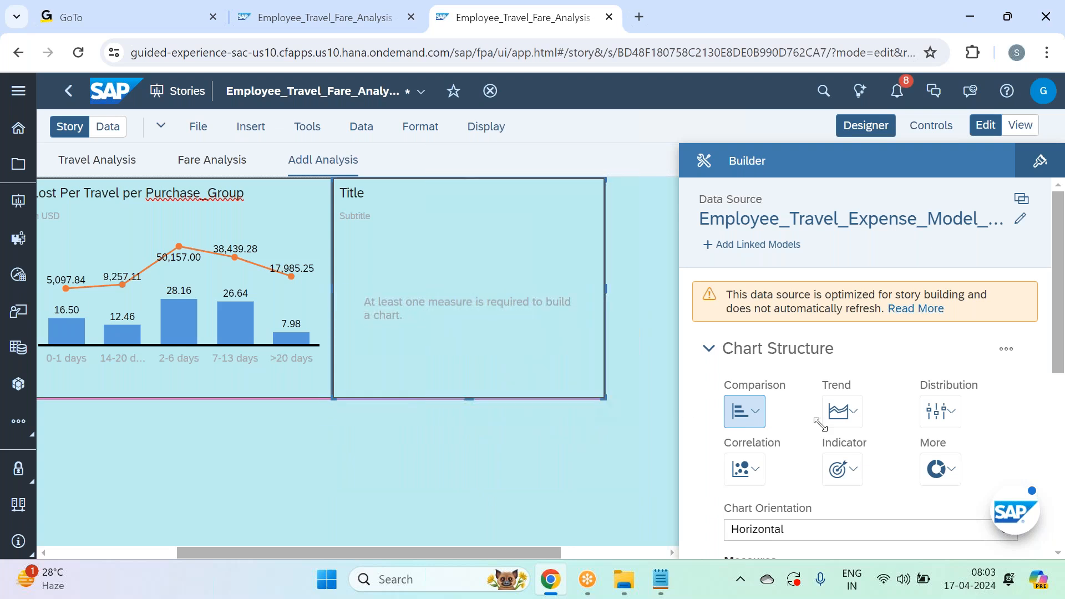
Change the new chart's type to Stacked Area and add Travel Count as its measure
scroll(869, 403, down, 3)
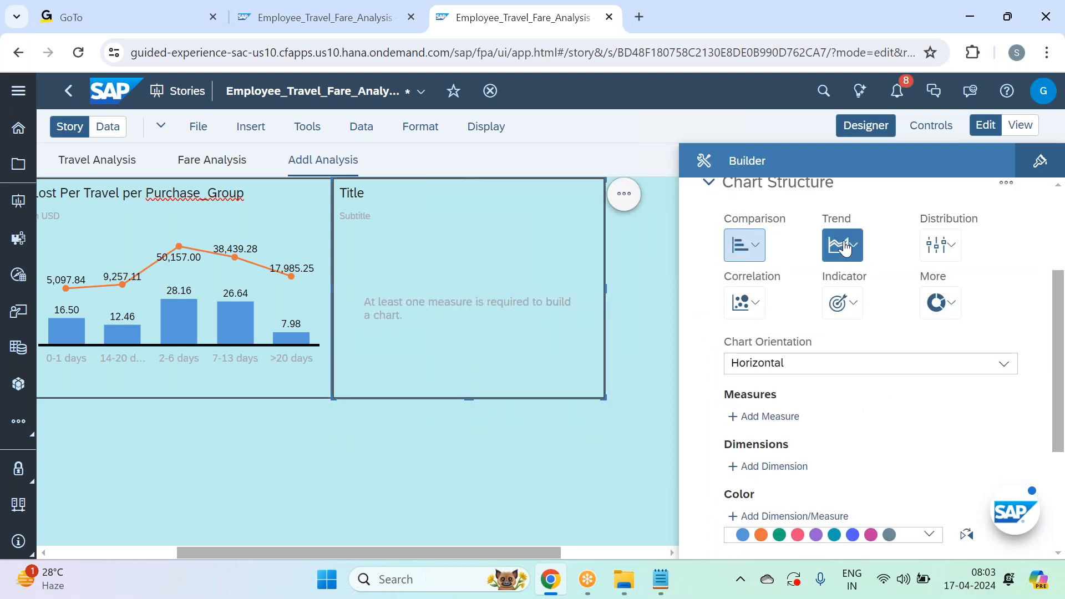
click(842, 244)
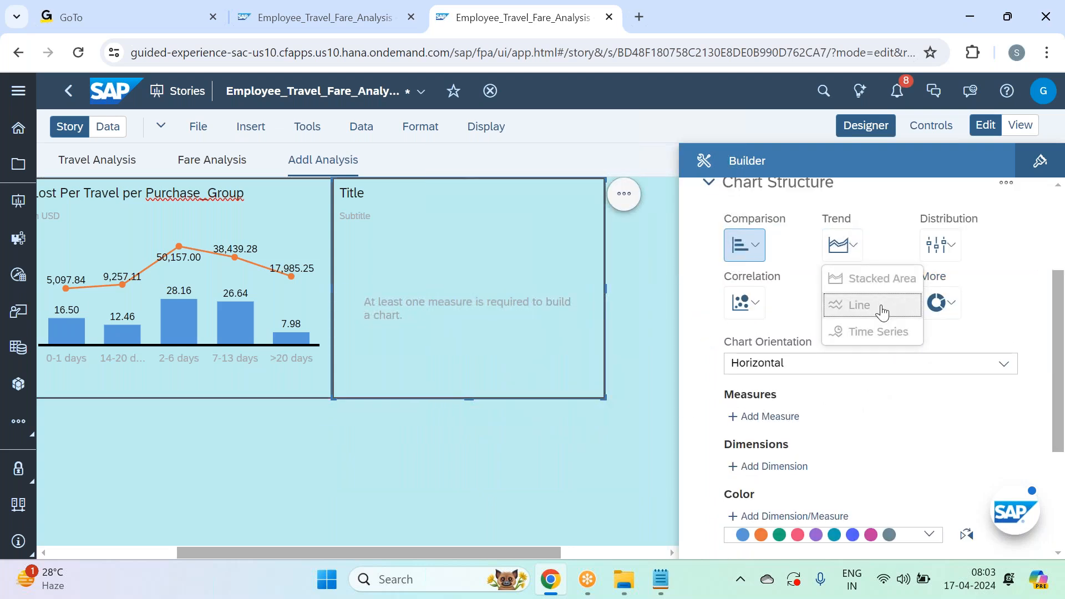
click(884, 278)
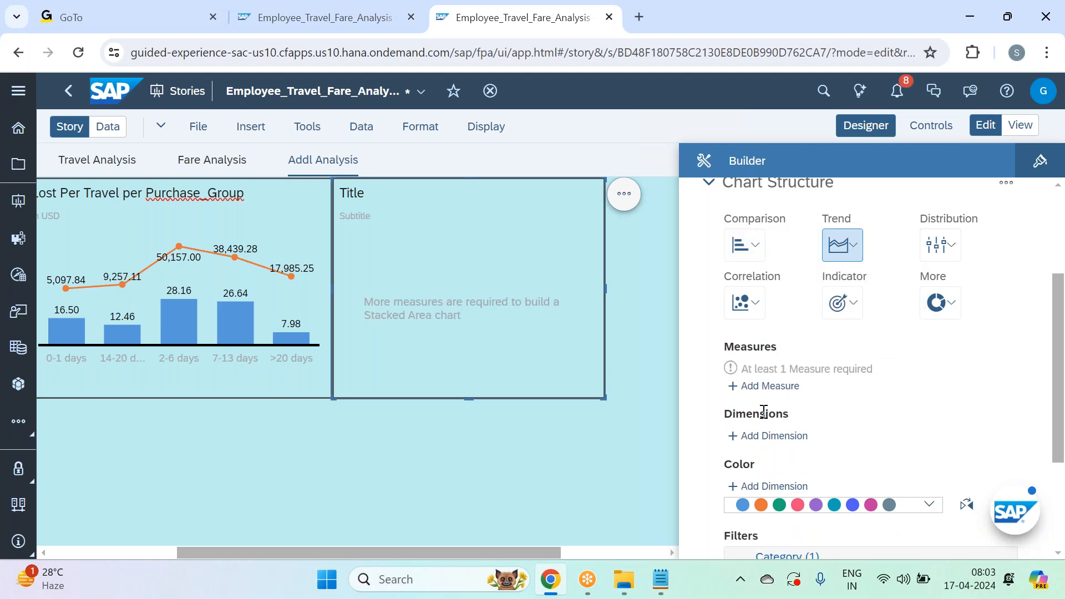
click(768, 385)
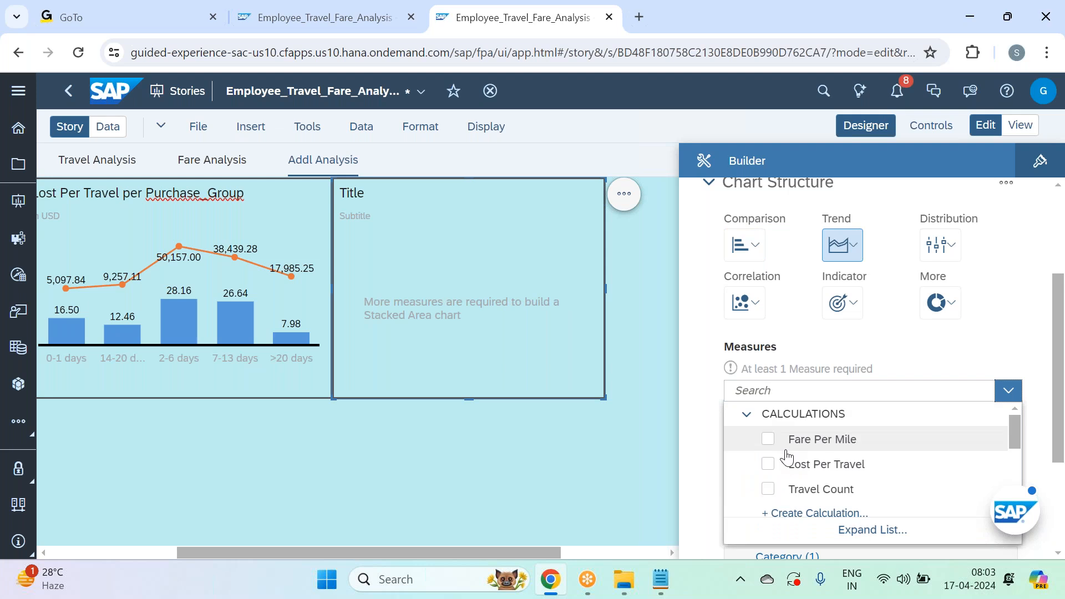
click(830, 491)
click(894, 347)
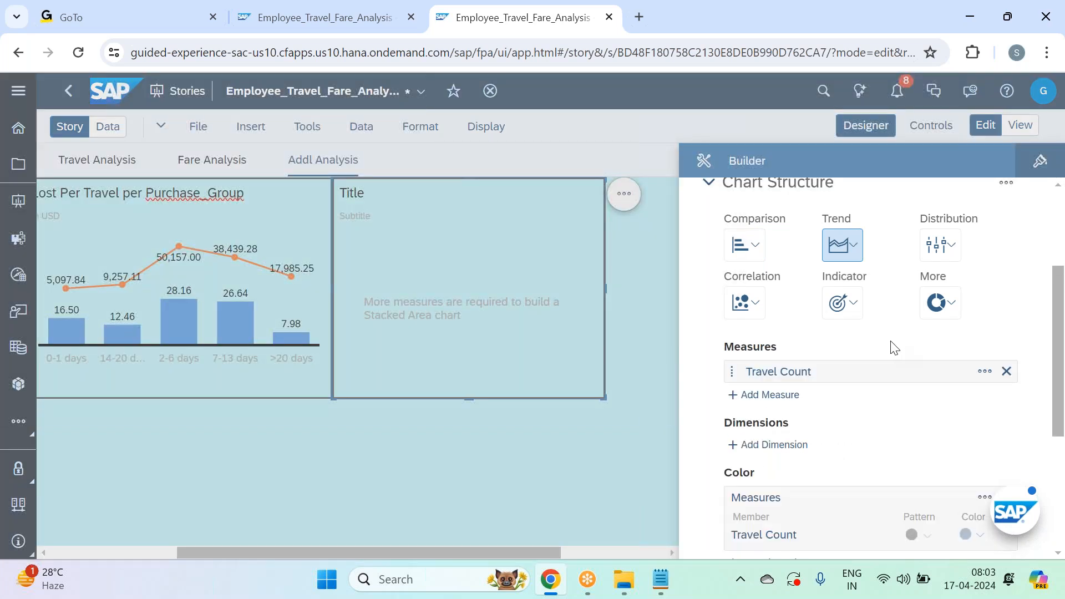
Add Cabin_Class as the stacked area chart's dimension
click(779, 445)
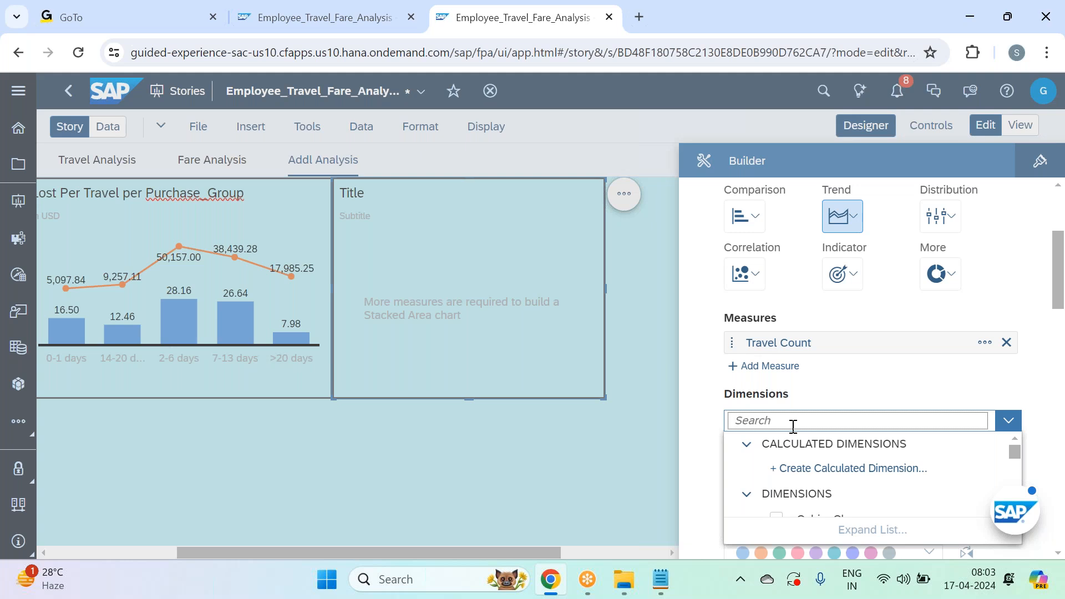
text(cabin)
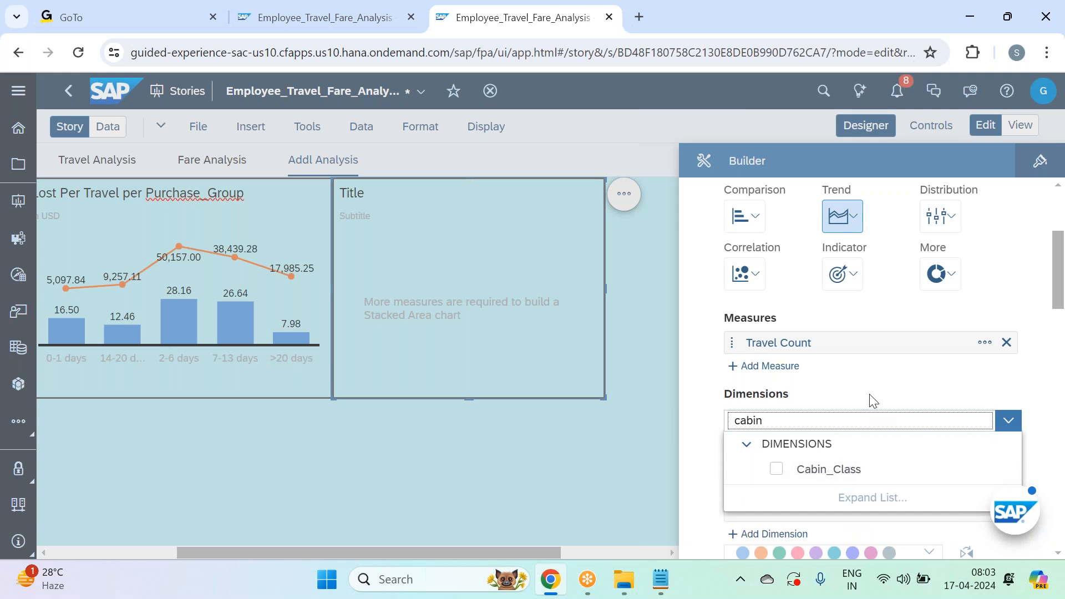
click(865, 475)
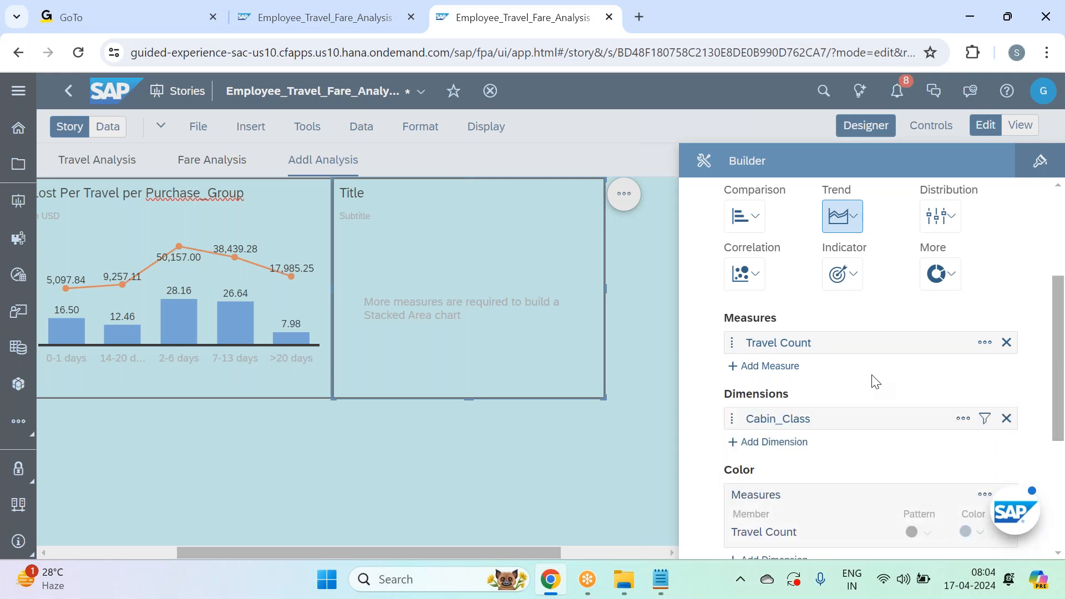
scroll(904, 303, up, 3)
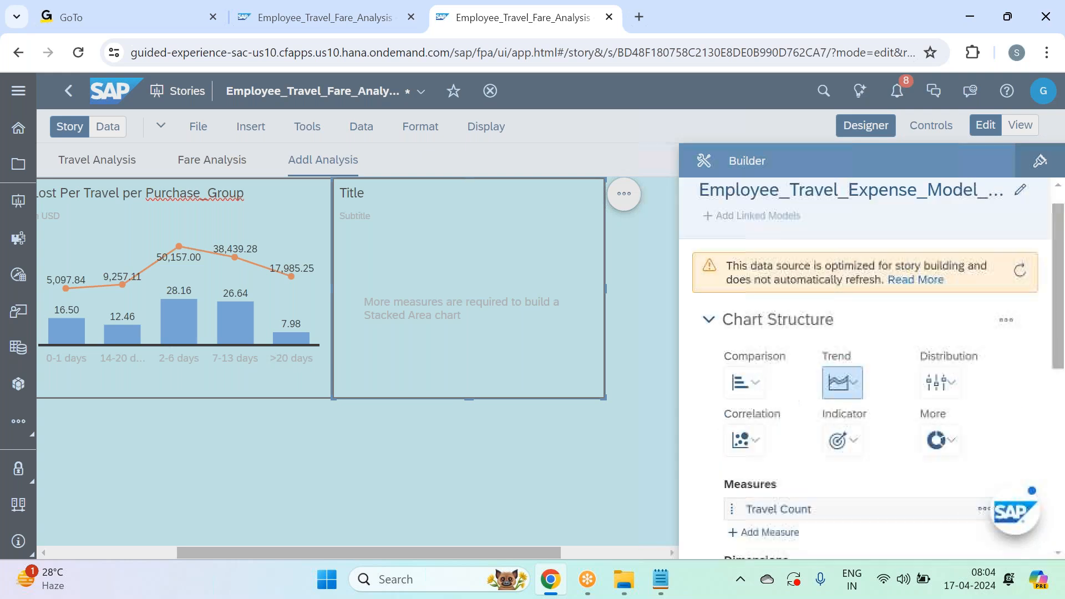
Refresh the data of the stacked area chart showing Travel Count
click(1019, 280)
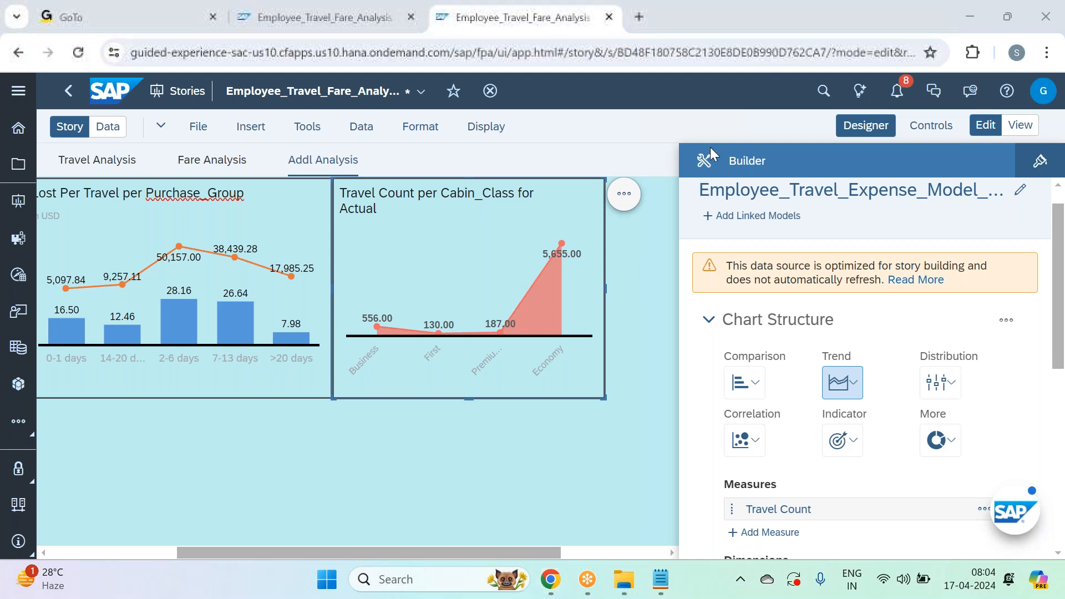
Sort the Lost Per Travel chart by Purchase_Group in ascending order
drag(409, 551, 351, 552)
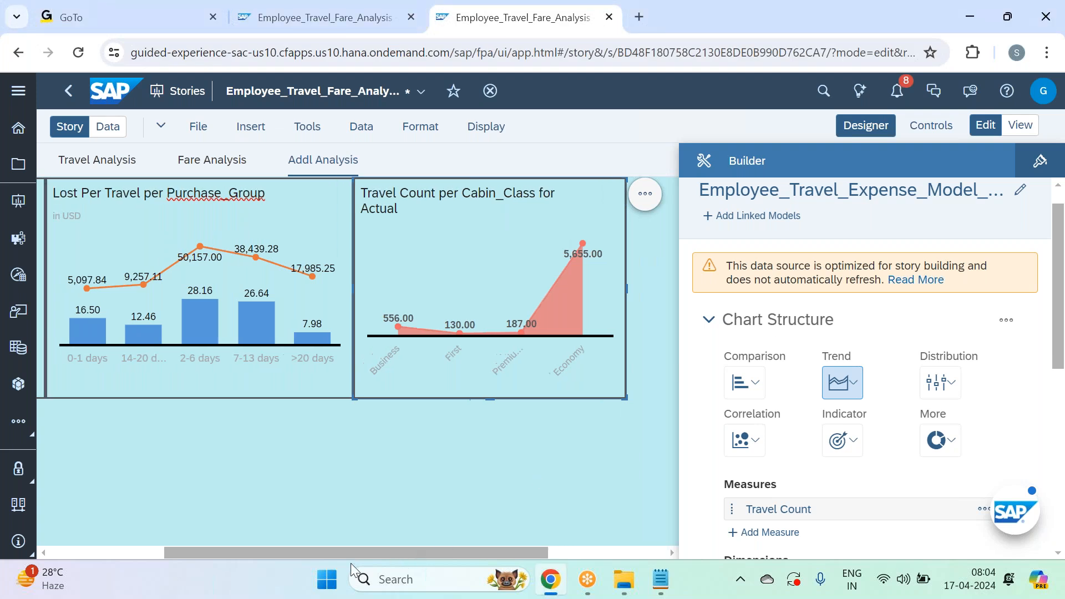
click(395, 203)
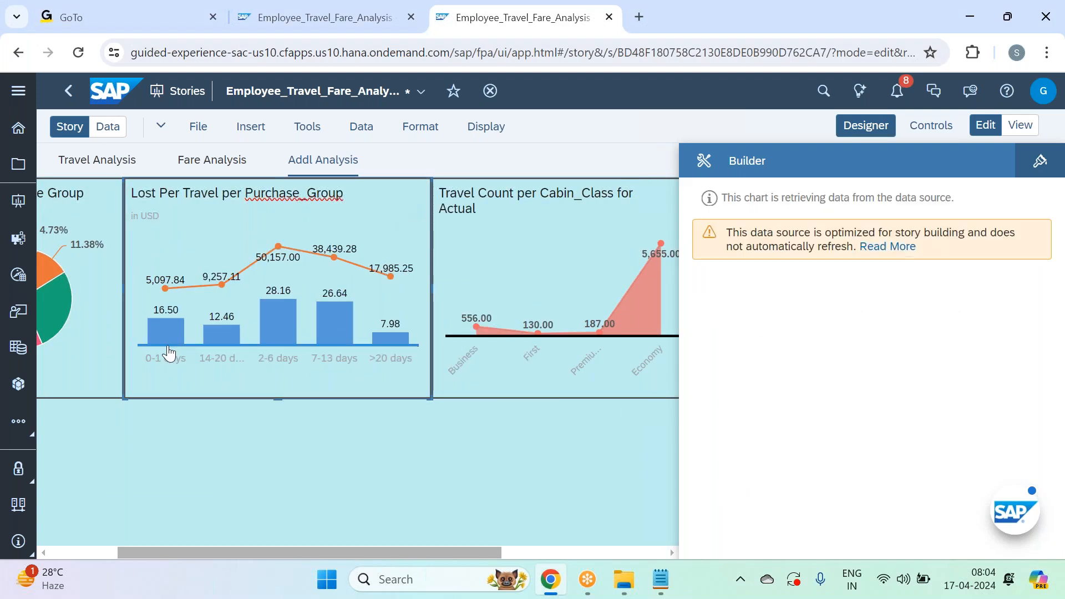
click(452, 194)
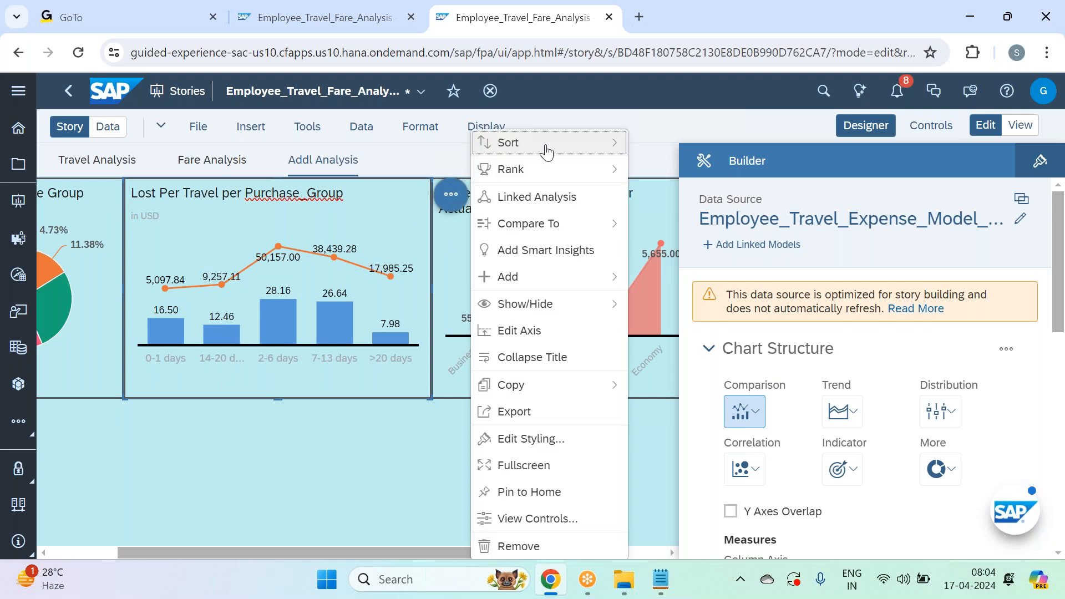
mouse_move(546, 147)
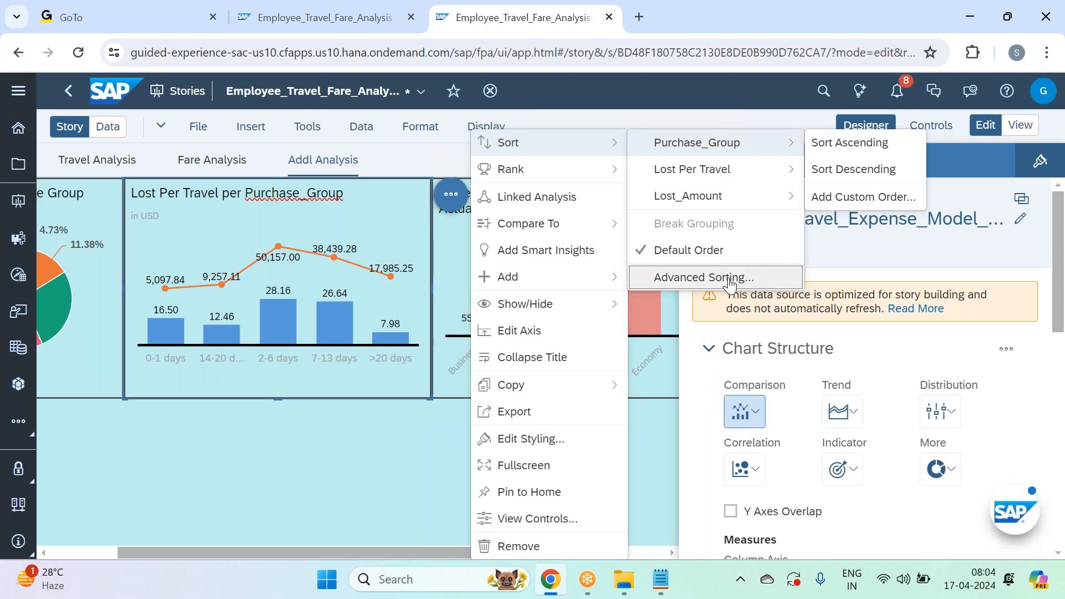
mouse_move(756, 185)
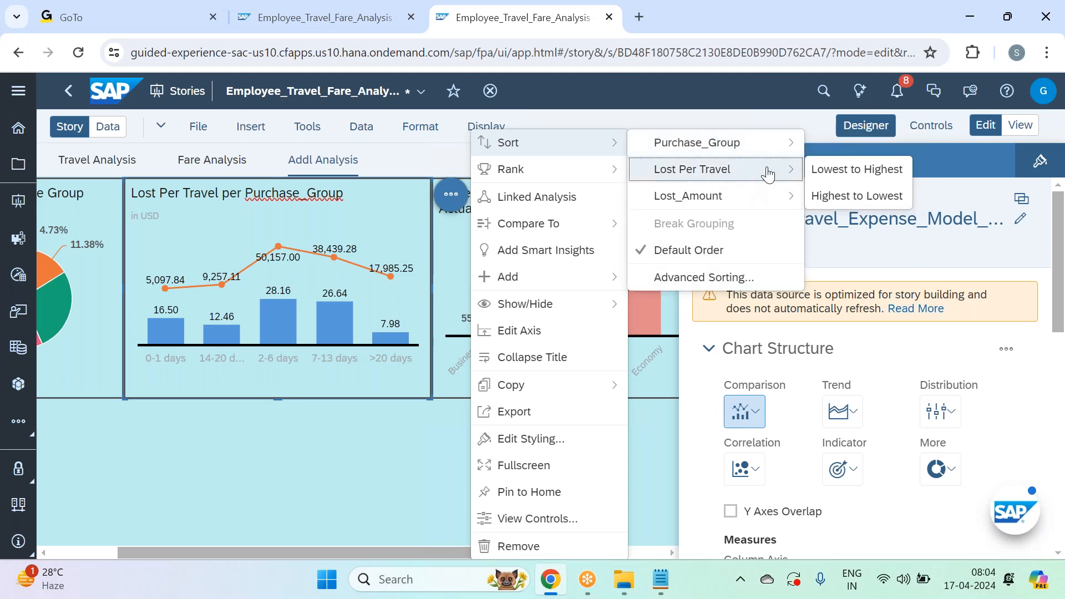
mouse_move(782, 156)
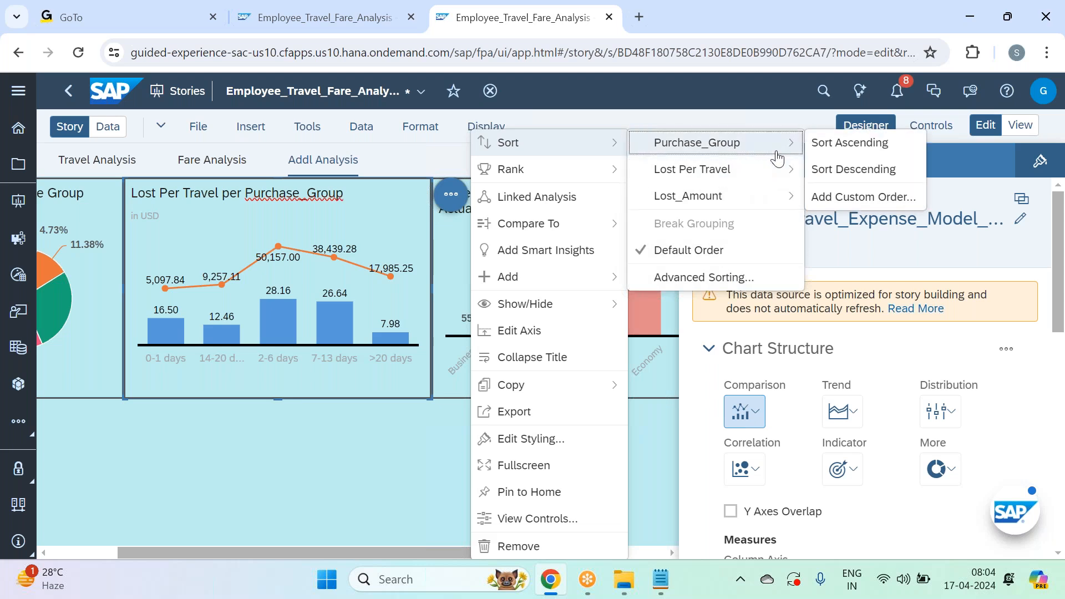
click(870, 144)
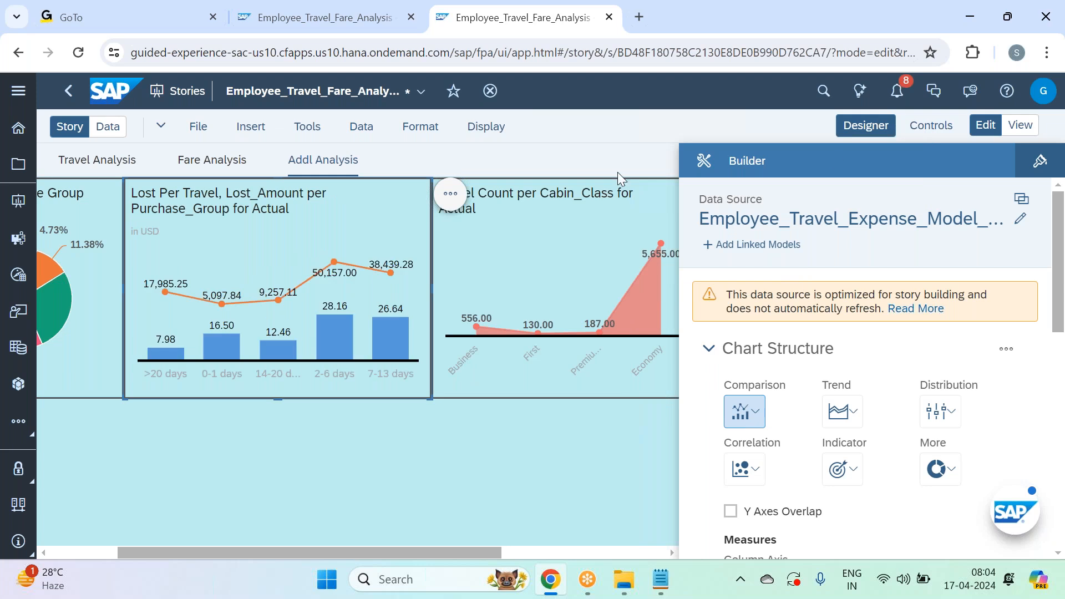
Add a custom Purchase_Group order to the Lost Per Travel chart: 0-1, 2-6, 7-13, 14-20, >20 days
click(450, 193)
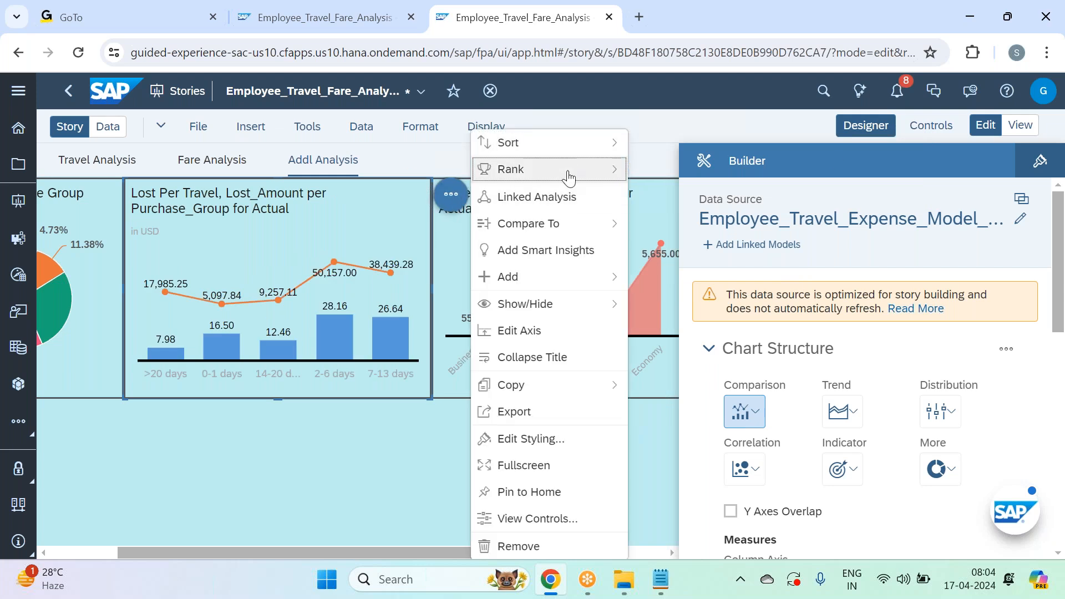
mouse_move(582, 151)
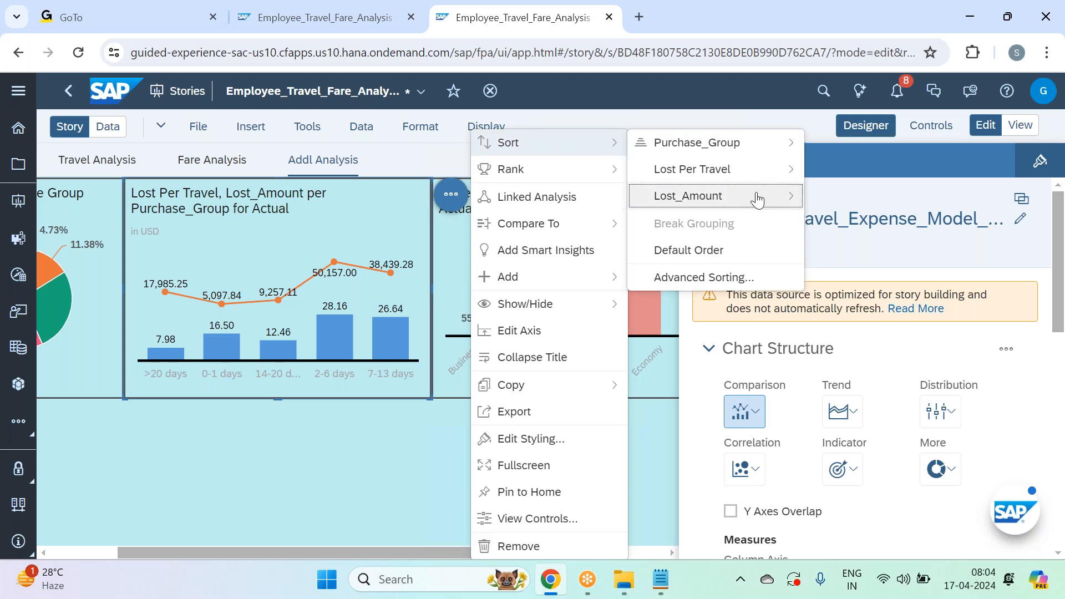
mouse_move(782, 146)
click(863, 197)
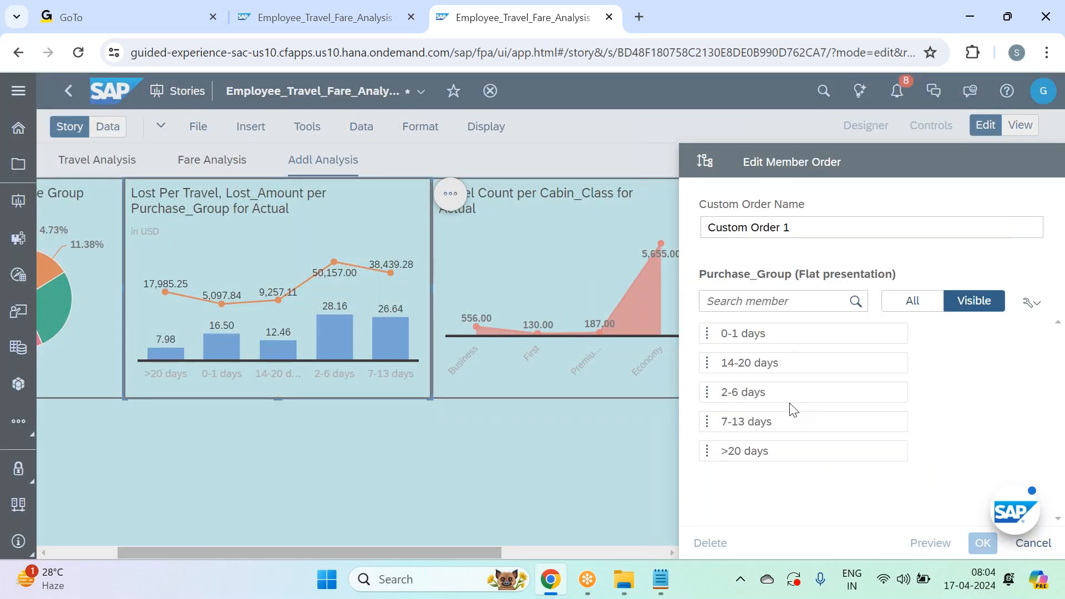
drag(768, 394, 772, 361)
drag(780, 420, 787, 391)
drag(754, 421, 768, 391)
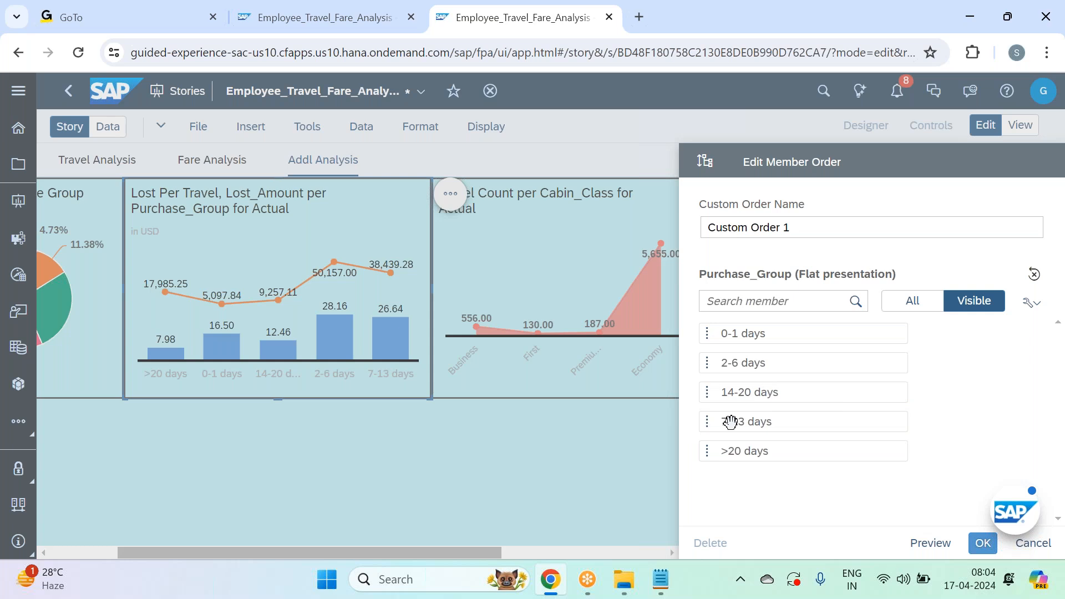
drag(713, 419, 738, 382)
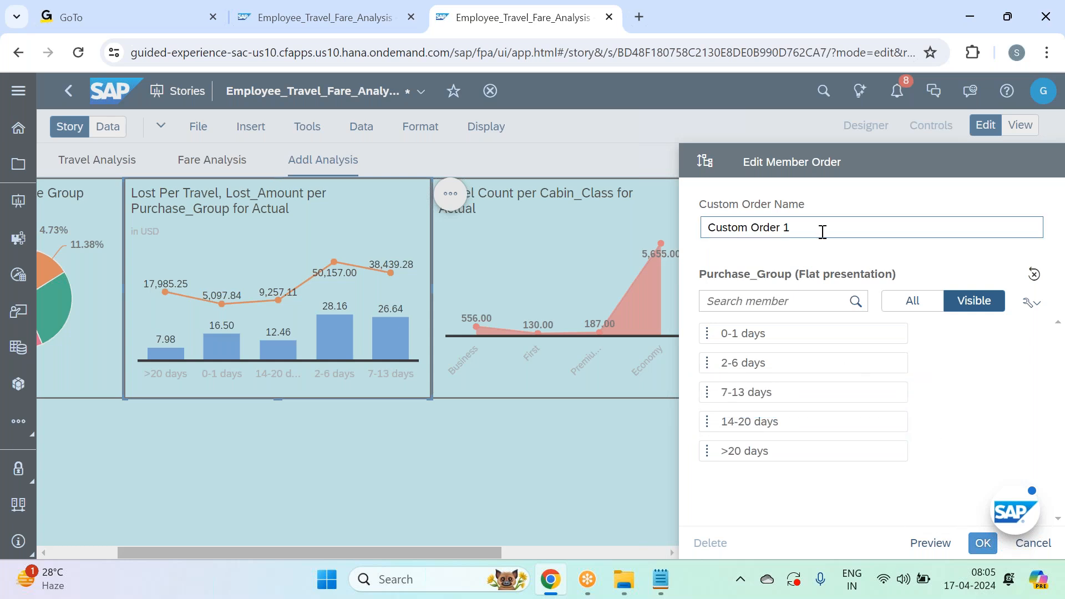
click(981, 544)
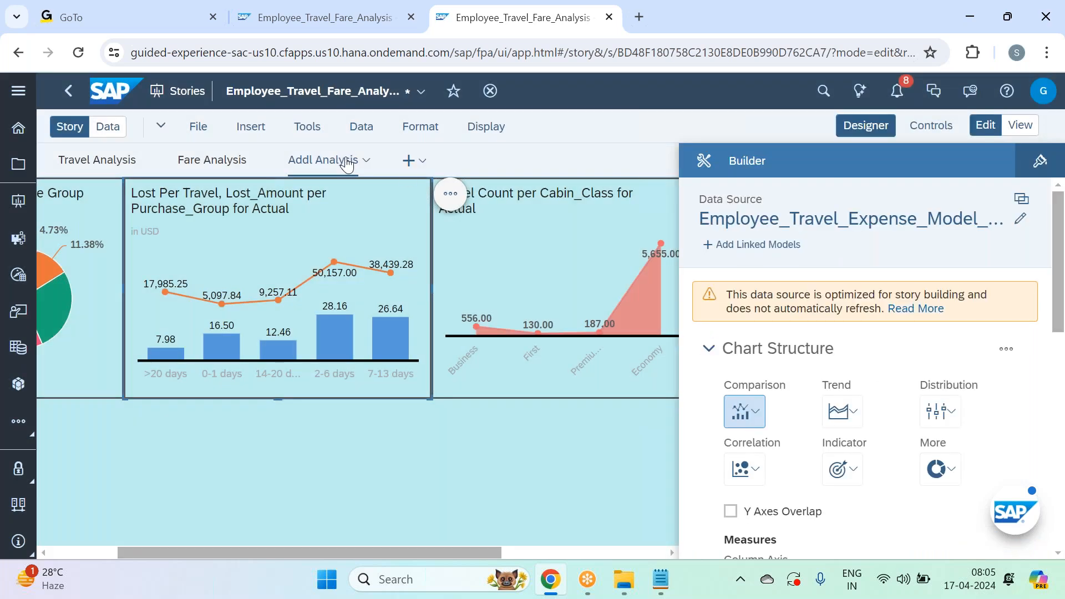
Shorten the combination chart's title to "Lost Per Travel per Purchase_Group"
click(862, 132)
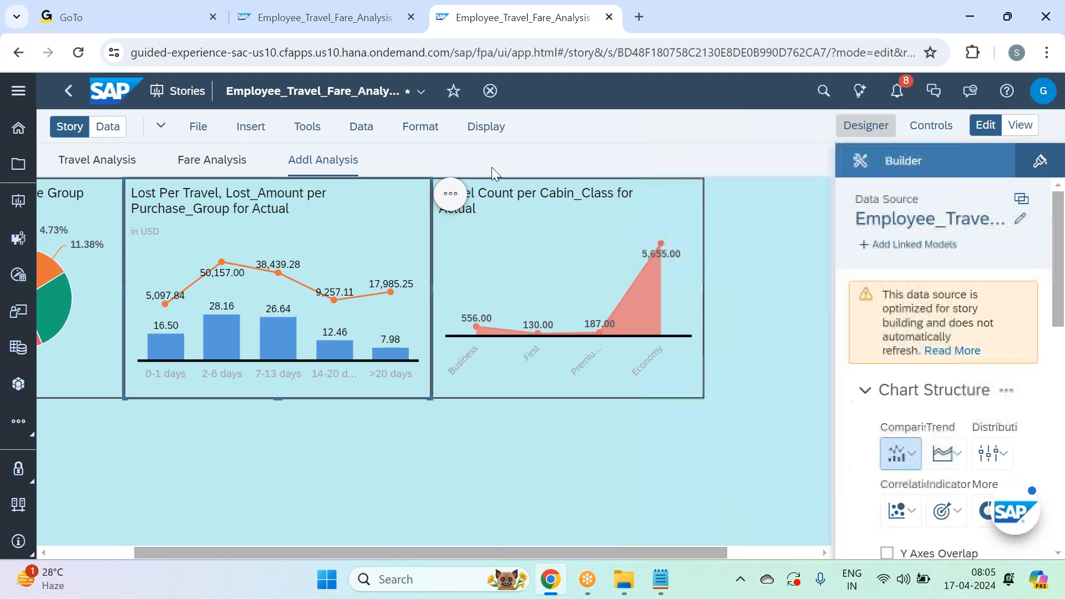
drag(403, 209, 347, 210)
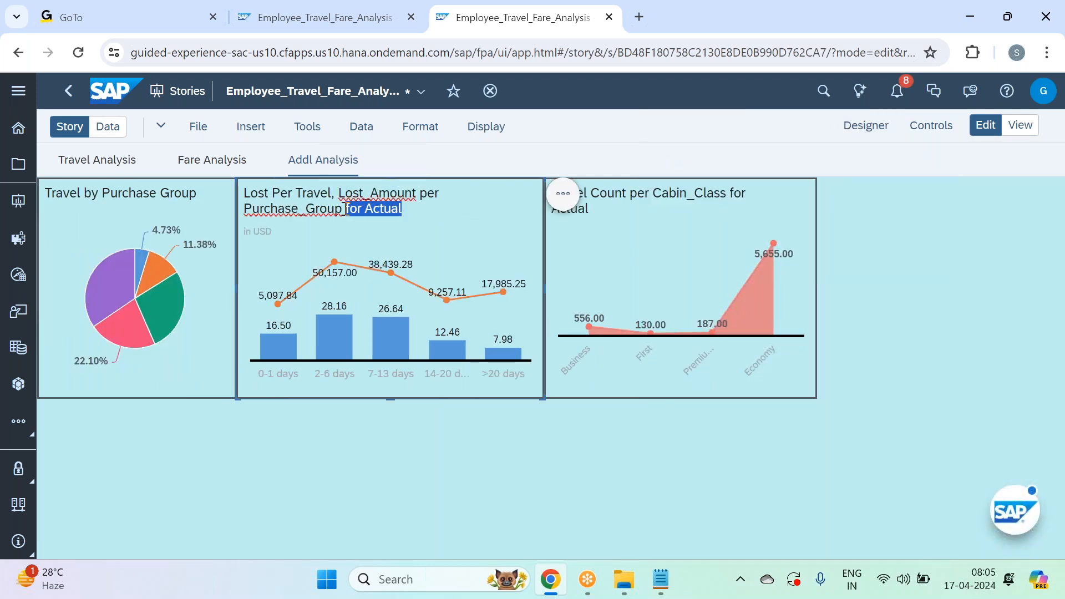
key(BackSpace)
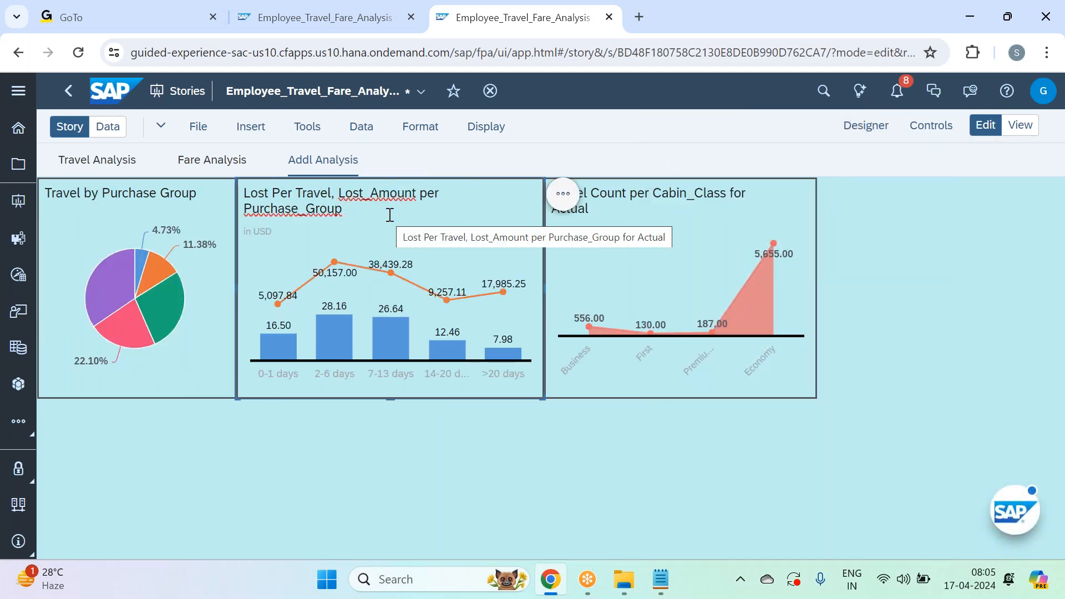
key(BackSpace)
drag(421, 192, 335, 192)
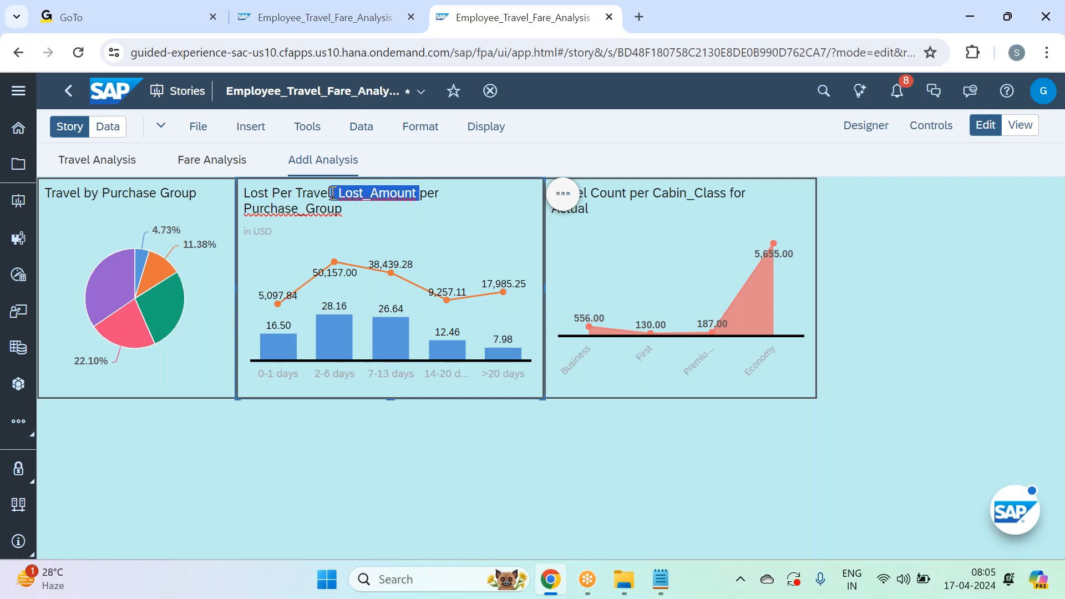
key(BackSpace)
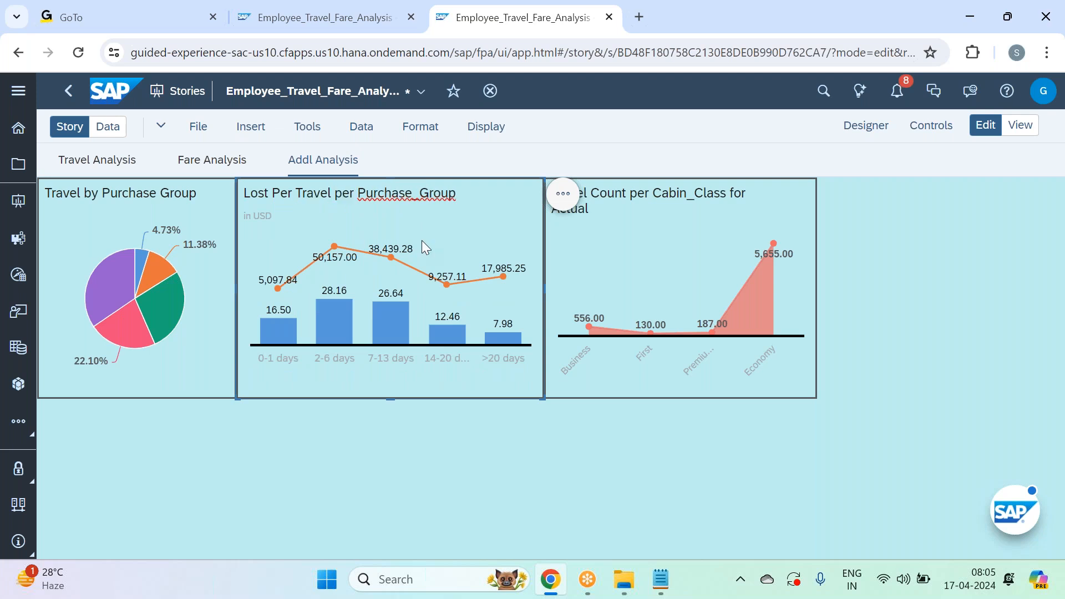
Save the story
click(194, 129)
mouse_move(278, 174)
click(388, 180)
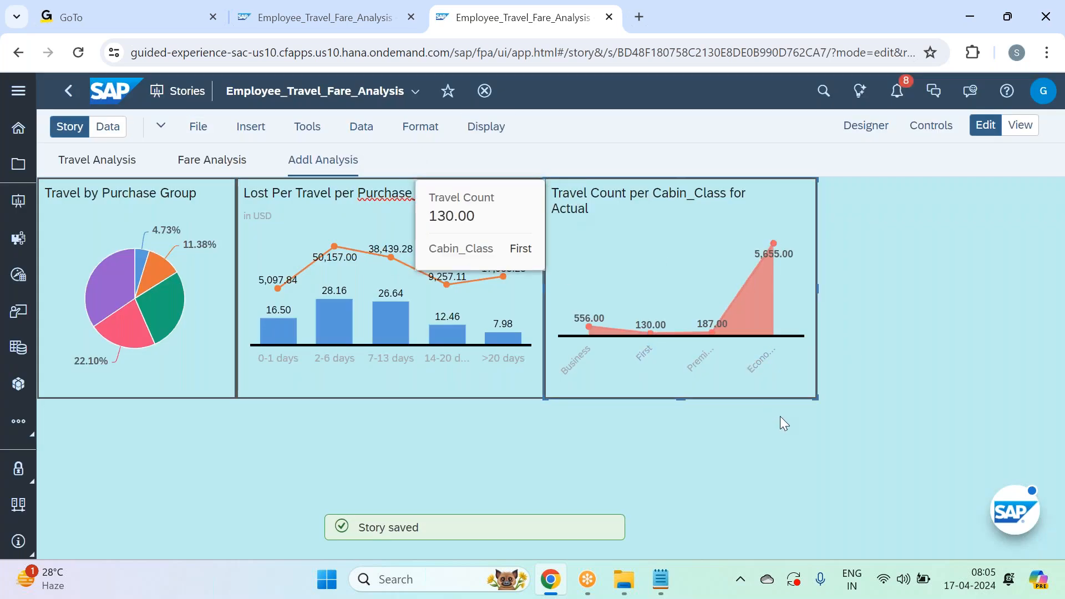
Narrow the Travel Count chart slightly and shorten its title to "Travel Count per Cabin_Class"
drag(814, 394, 797, 398)
click(604, 207)
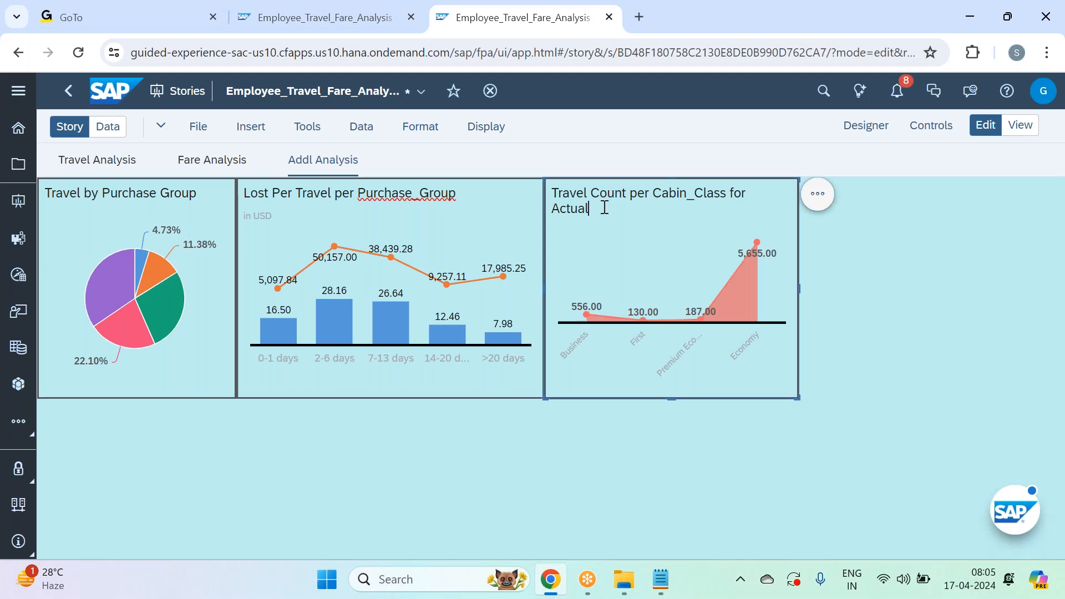
key(BackSpace)
key(BackSpace)
key(BackSpace)
key(BackSpace)
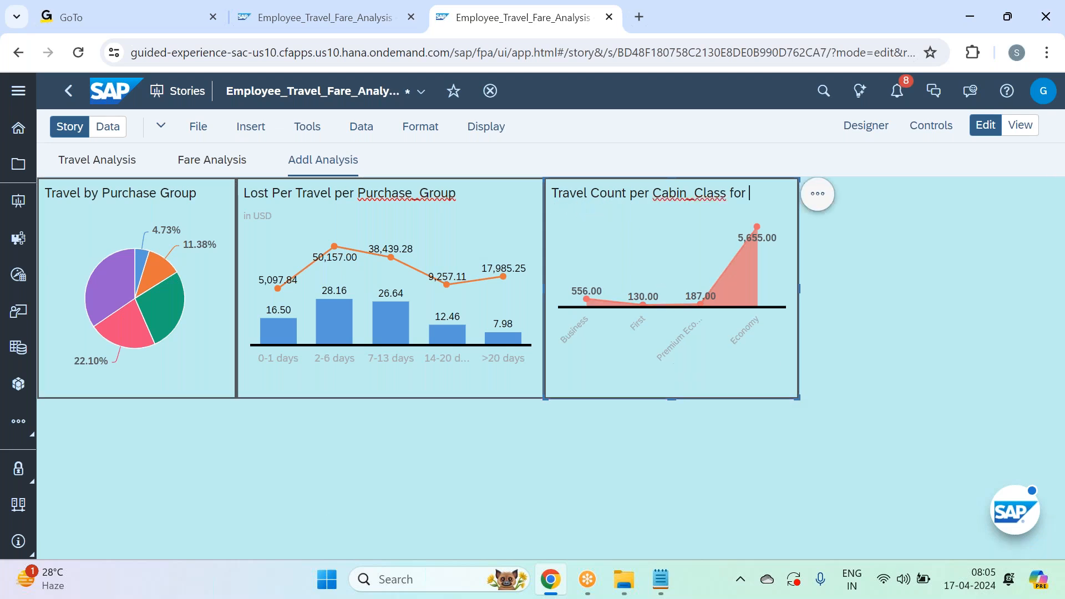
key(BackSpace)
key(BackSpace)
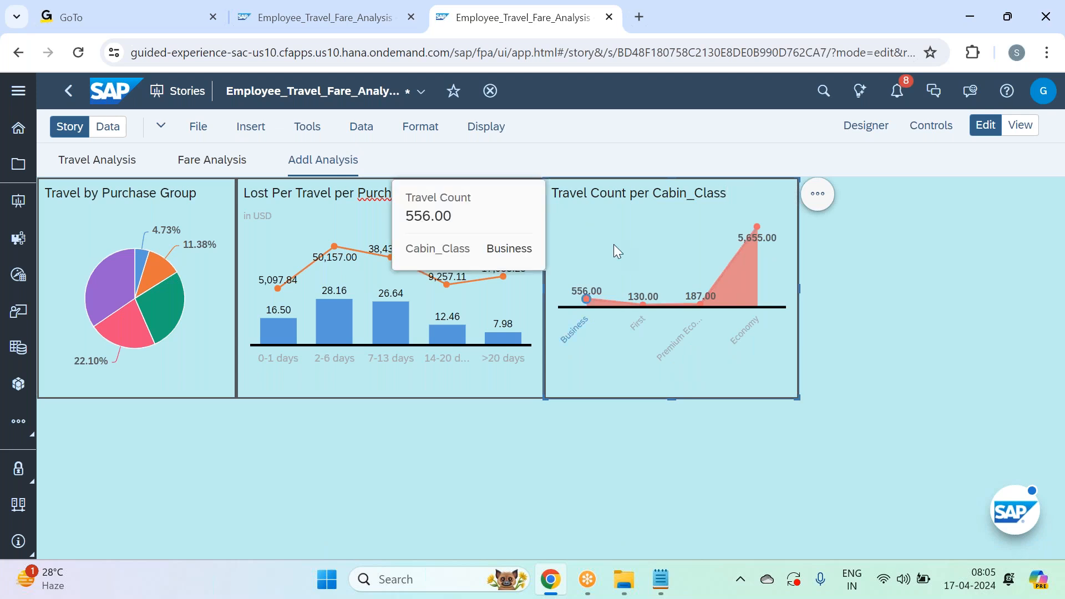
Apply the dense diagonal-hatch pattern to the Travel Count measure in the Cabin_Class area chart
click(866, 128)
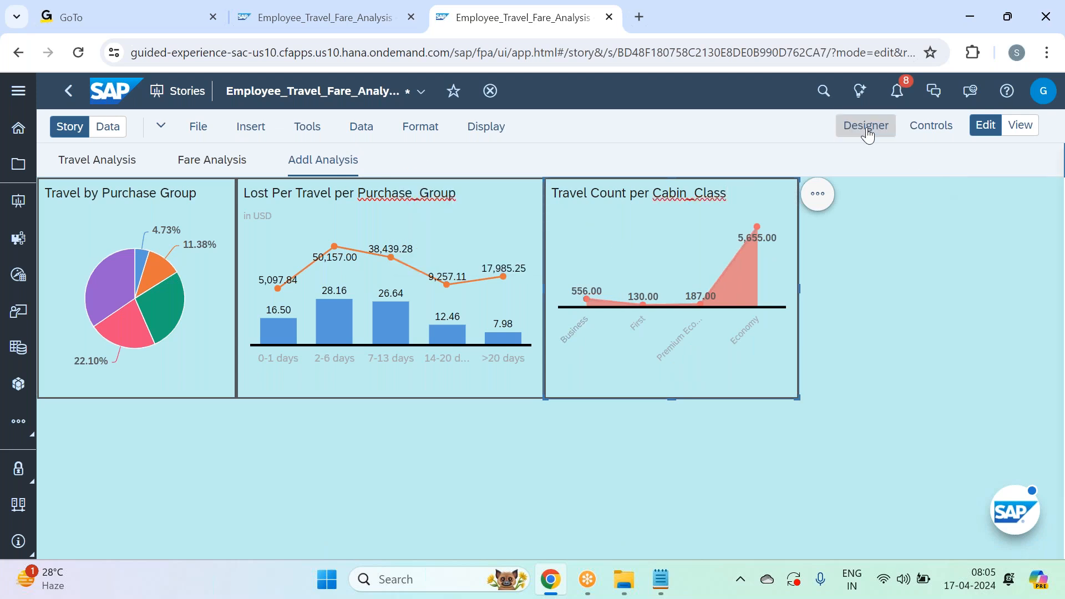
scroll(898, 344, down, 3)
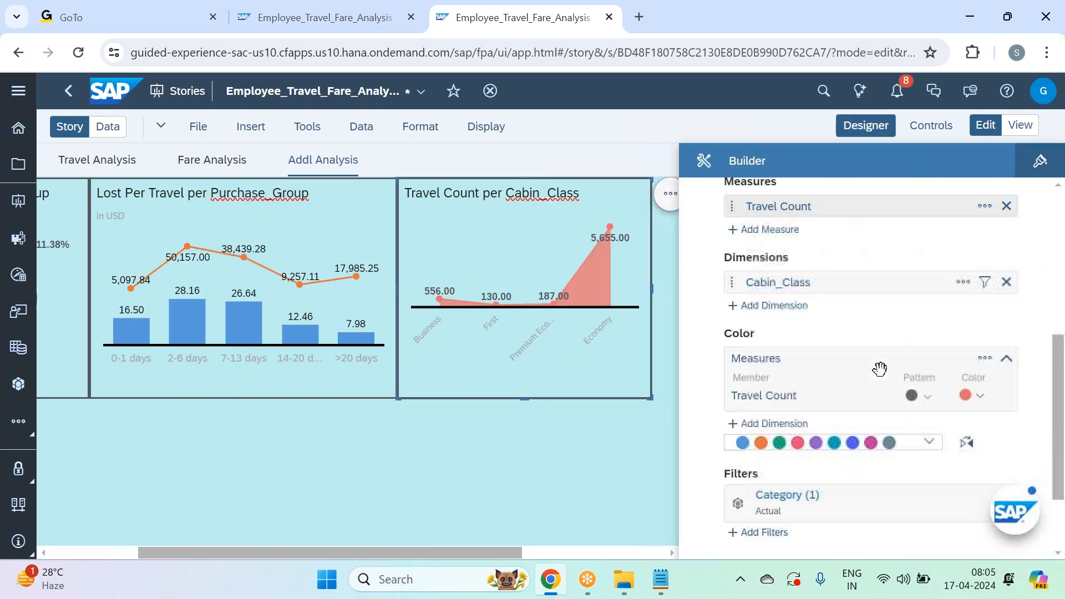
click(926, 395)
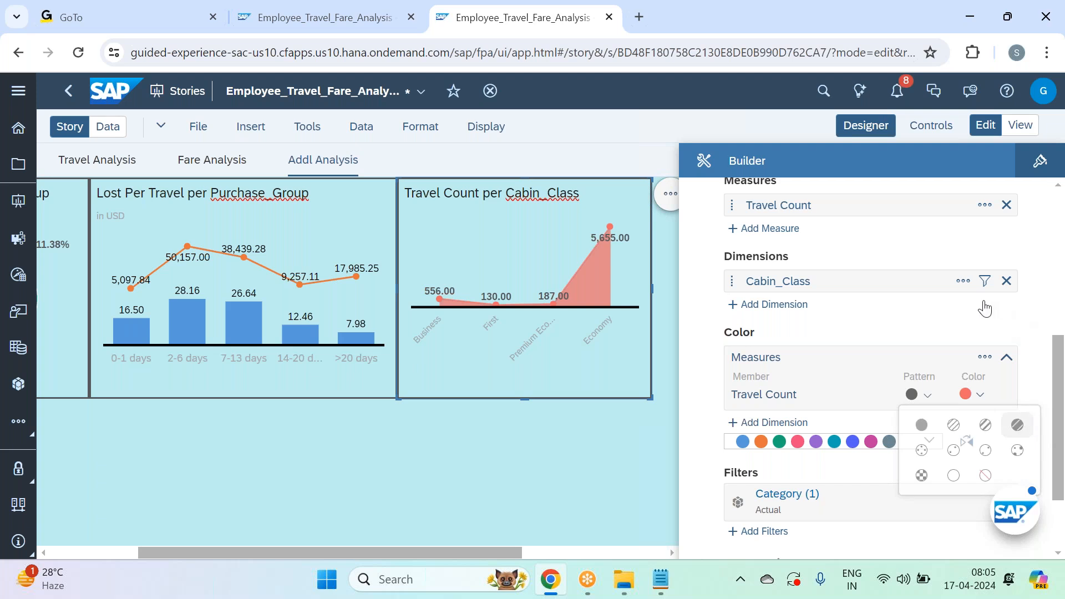
click(1016, 425)
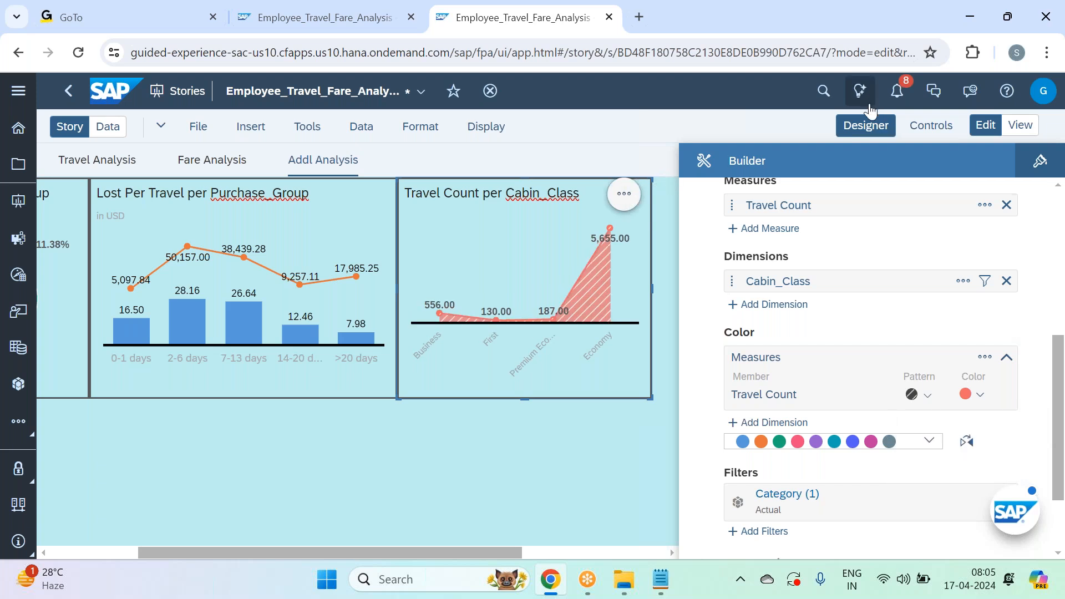
click(866, 124)
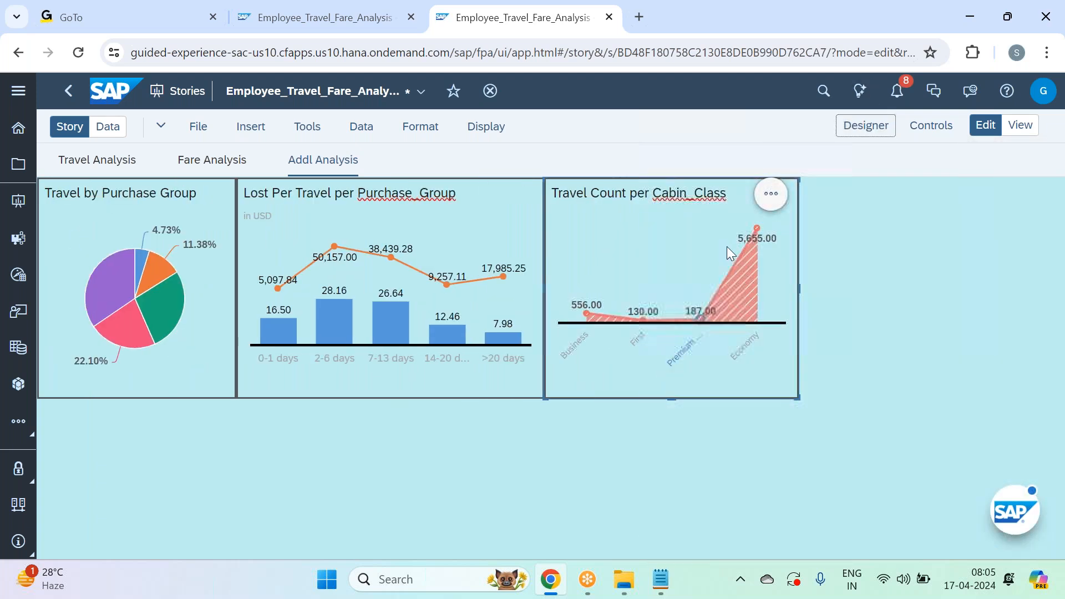
Set the decimal places of the Travel Count per Cabin_Class chart to 0
mouse_move(753, 237)
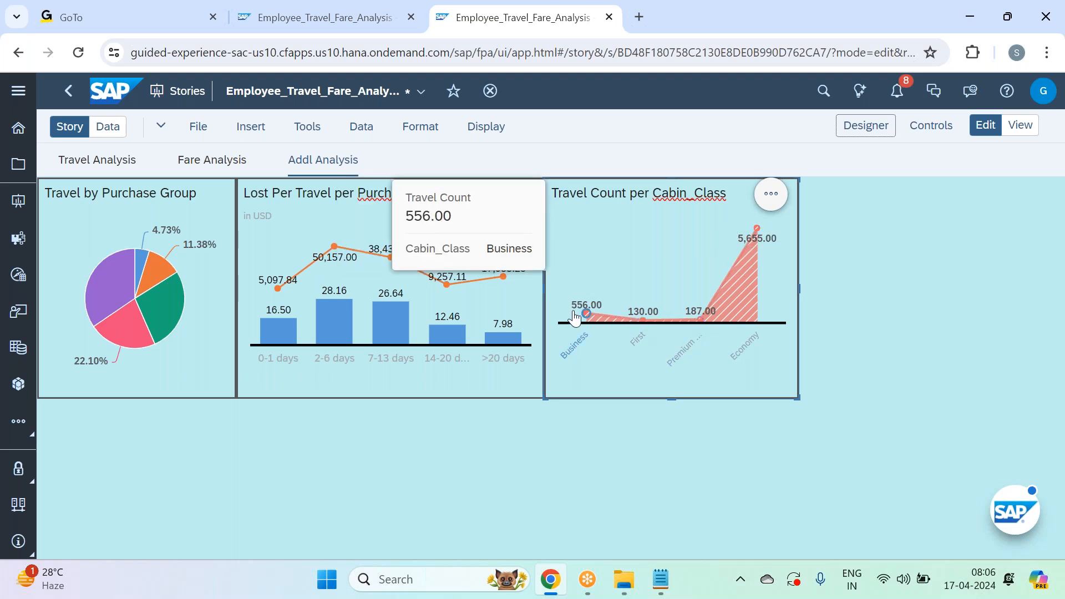
click(882, 129)
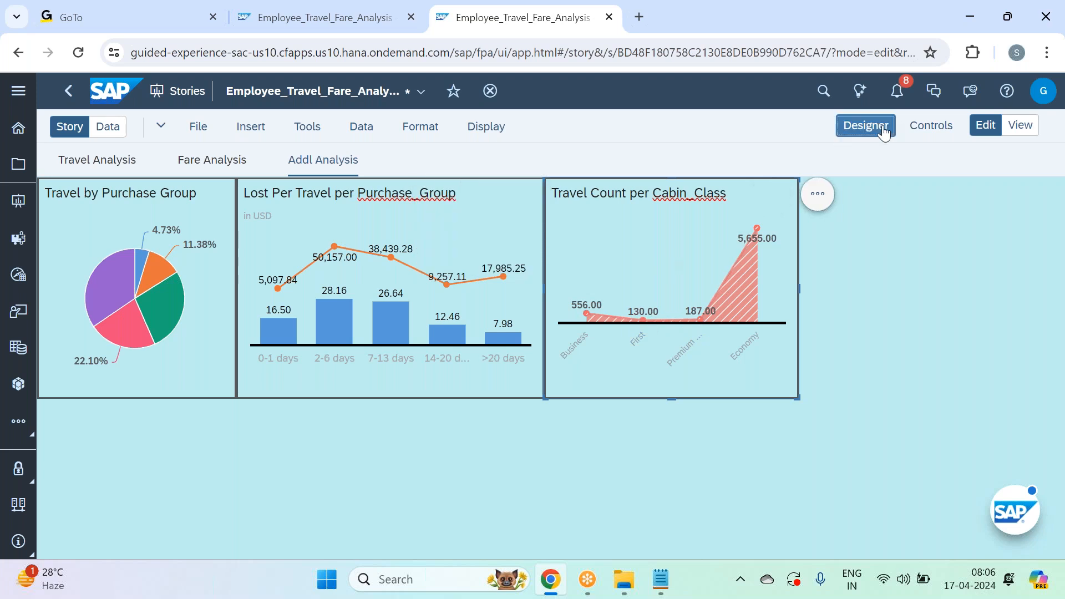
click(1039, 159)
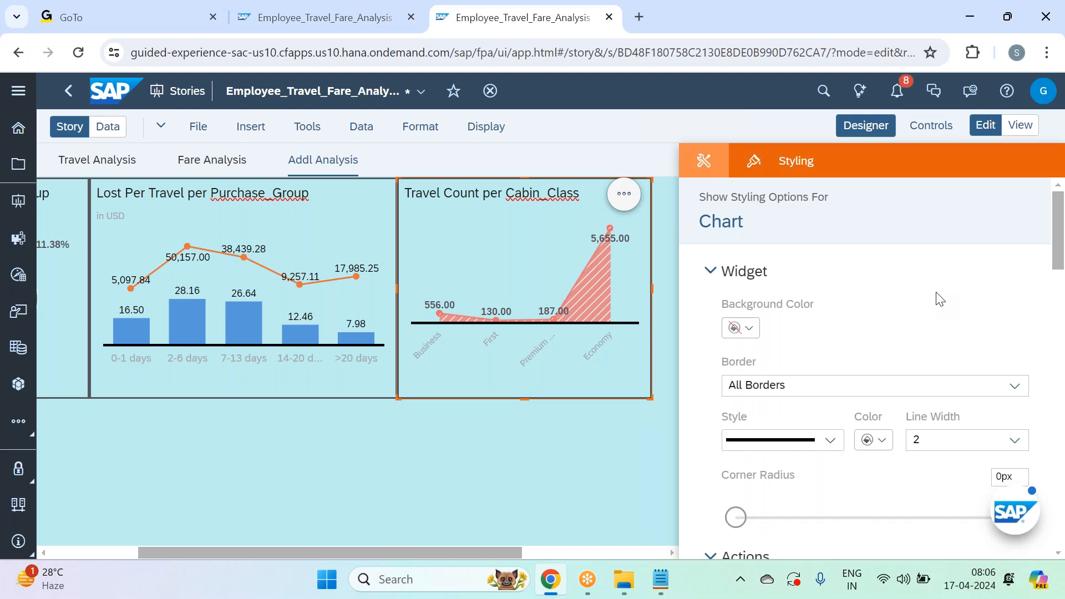
scroll(939, 299, down, 12)
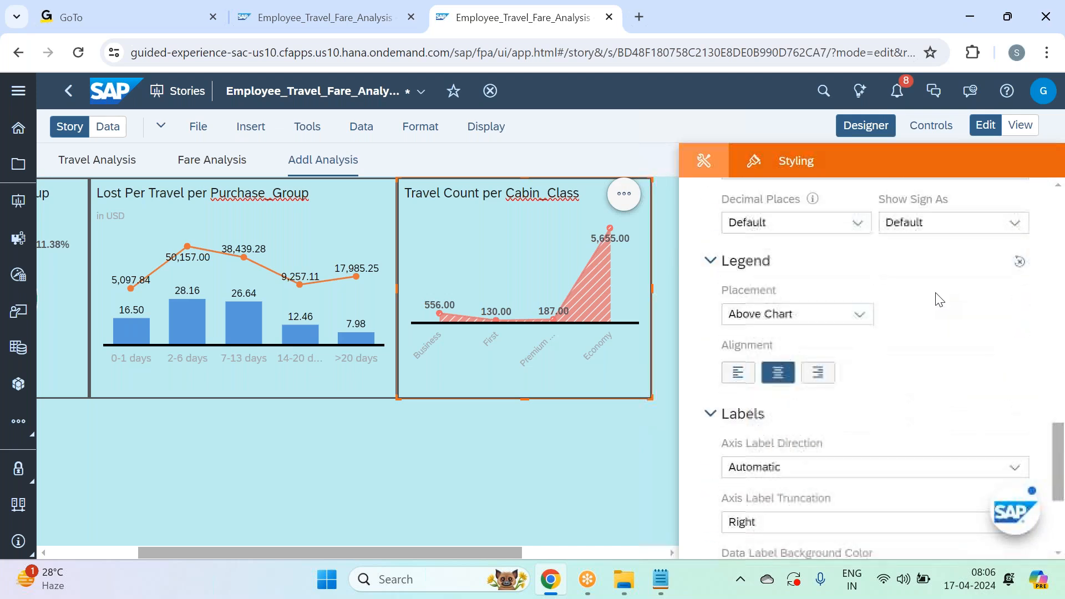
scroll(938, 299, down, 4)
scroll(915, 325, up, 6)
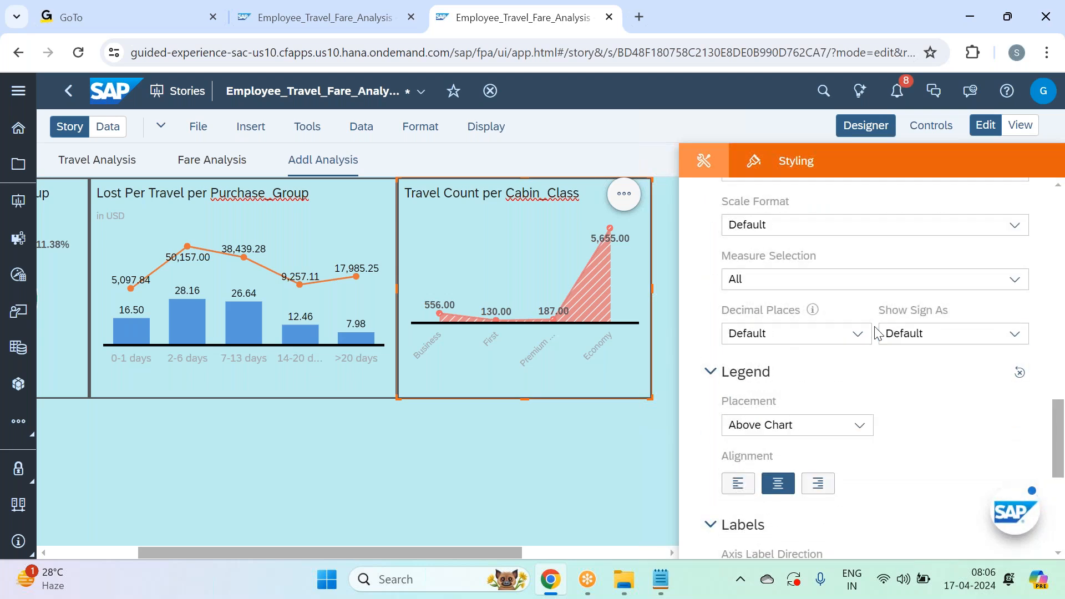
click(857, 333)
click(772, 392)
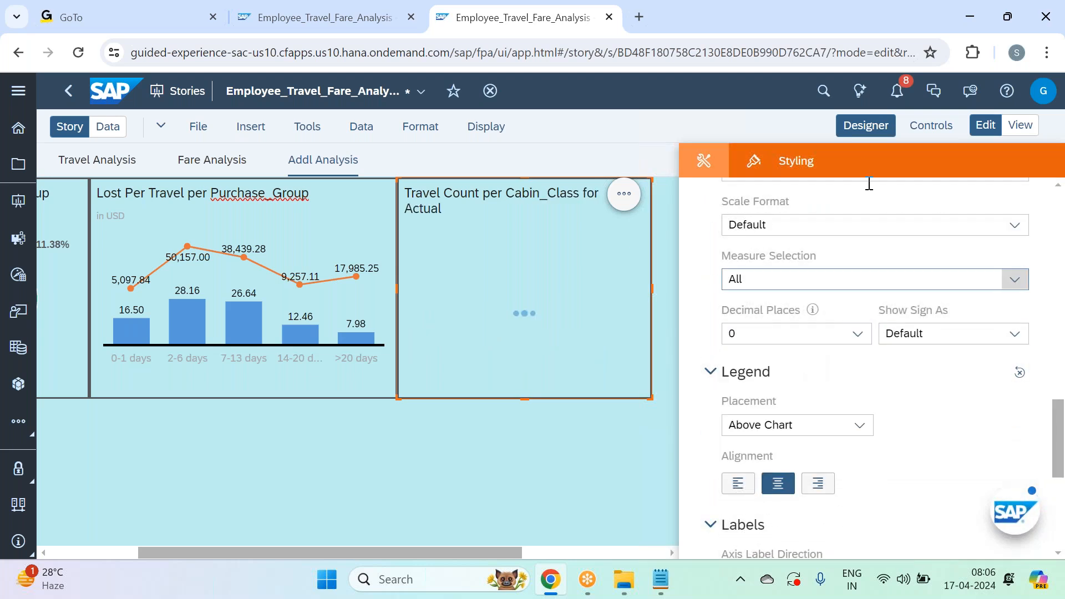
click(866, 132)
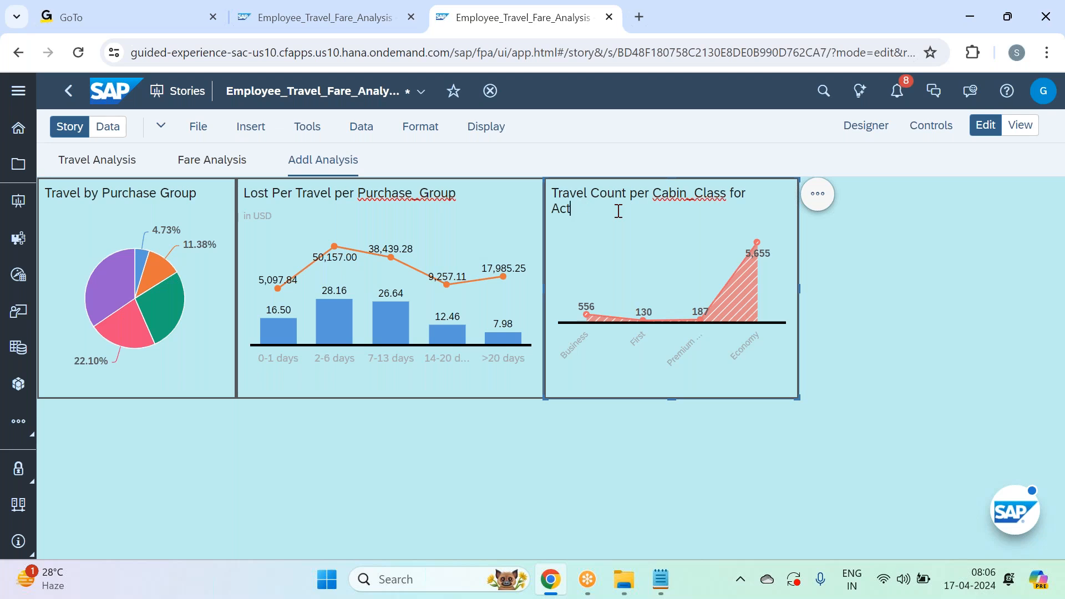
Remove the trailing "for Act" text so the area chart's title reads "Travel Count per Cabin_Class"
key(BackSpace)
key(BackSpace)
key(BackSpace)
key(BackSpace)
key(BackSpace)
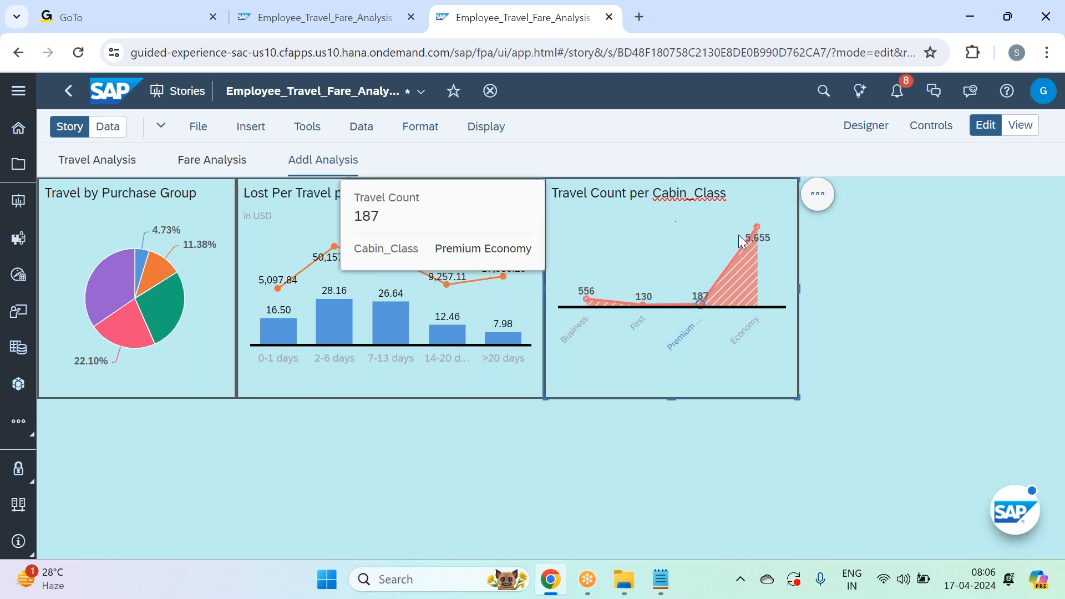
Save the story and slightly narrow the Travel Count per Cabin_Class chart
click(211, 135)
mouse_move(228, 176)
click(357, 186)
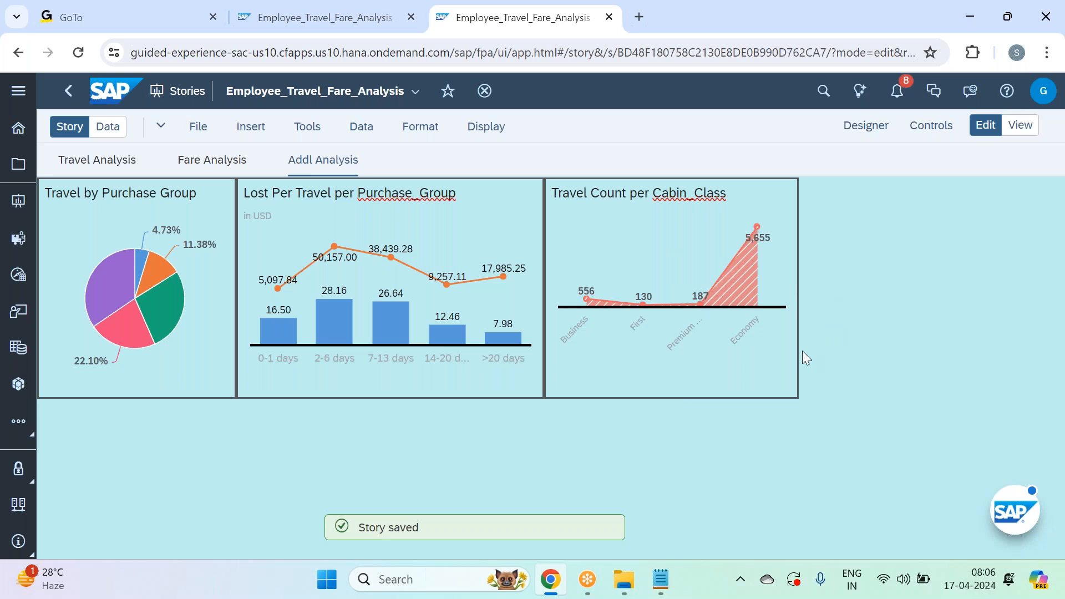
drag(799, 289, 790, 289)
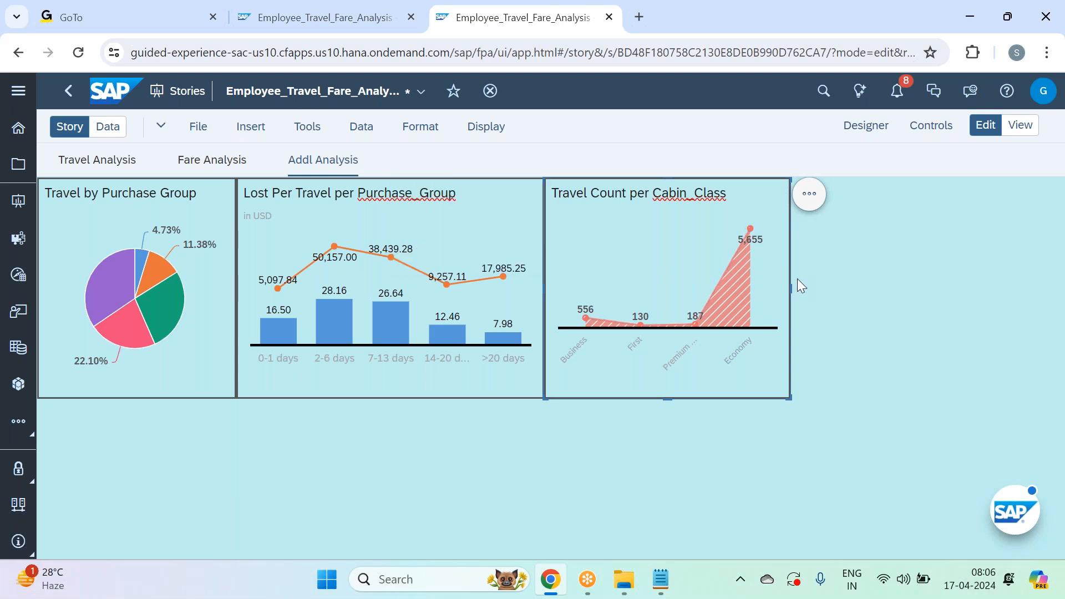
drag(790, 288, 794, 288)
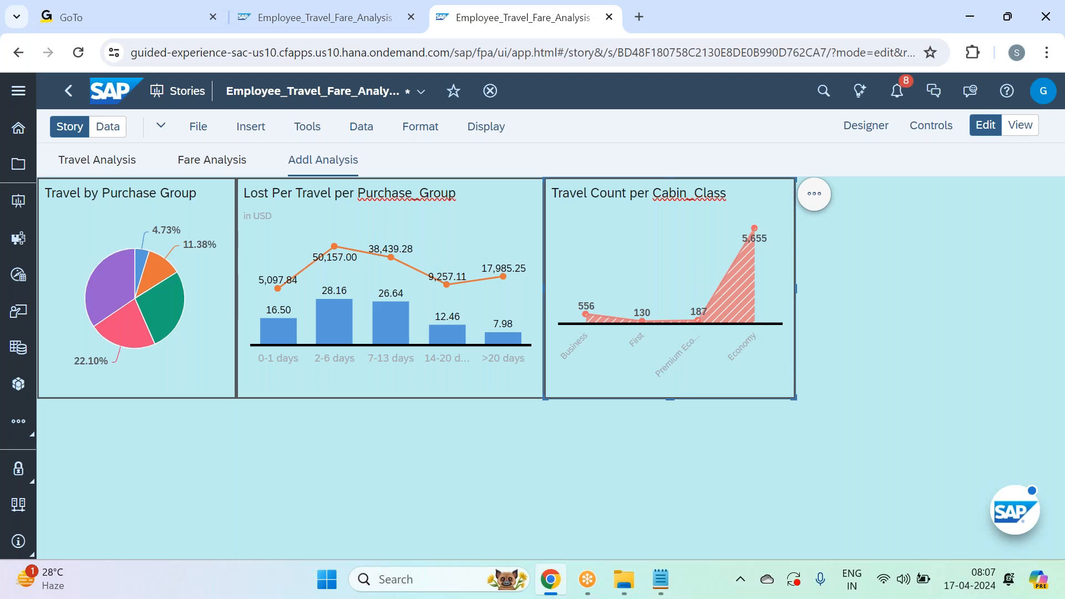
Insert a new empty chart on the Addl Analysis page
click(251, 126)
click(282, 148)
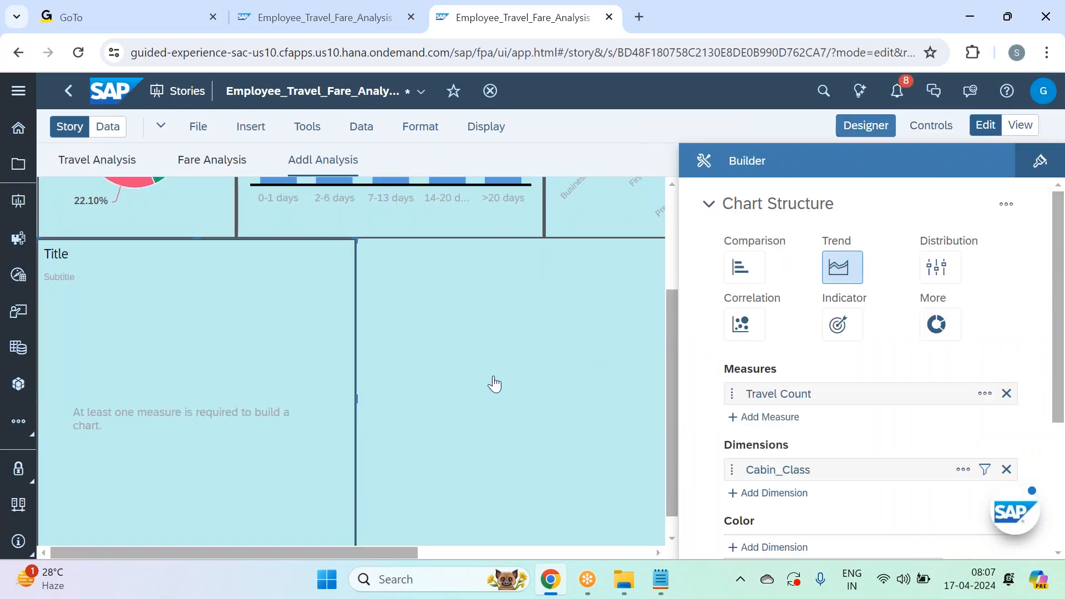
click(857, 124)
click(873, 126)
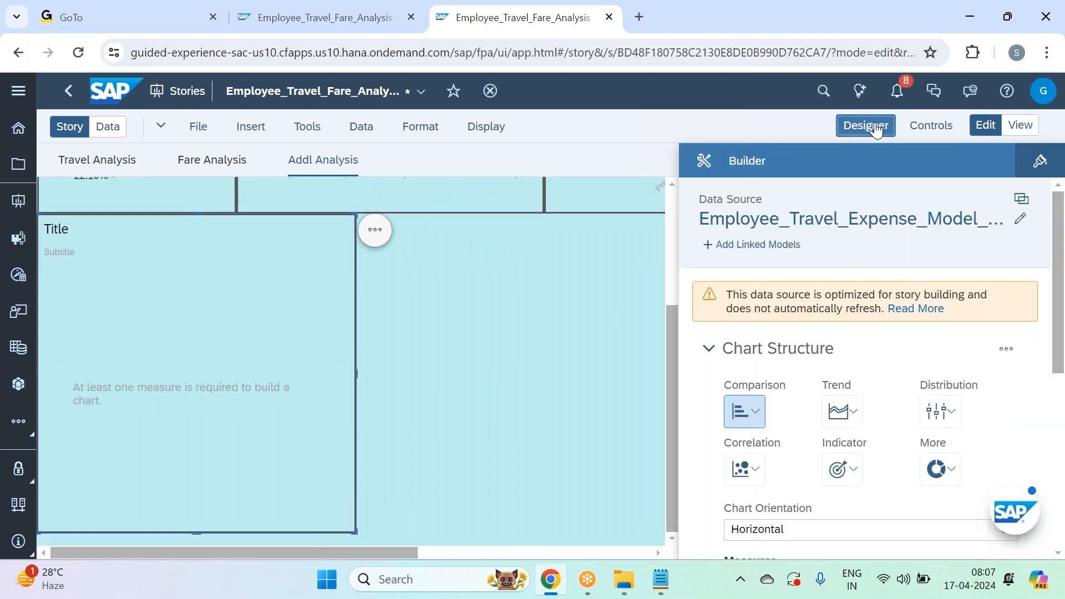
click(873, 126)
Shrink the empty chart and place it directly beside the Travel Count per Cabin_Class chart, adjusting its width to fit
drag(355, 544, 320, 534)
drag(213, 504, 221, 426)
scroll(183, 283, up, 2)
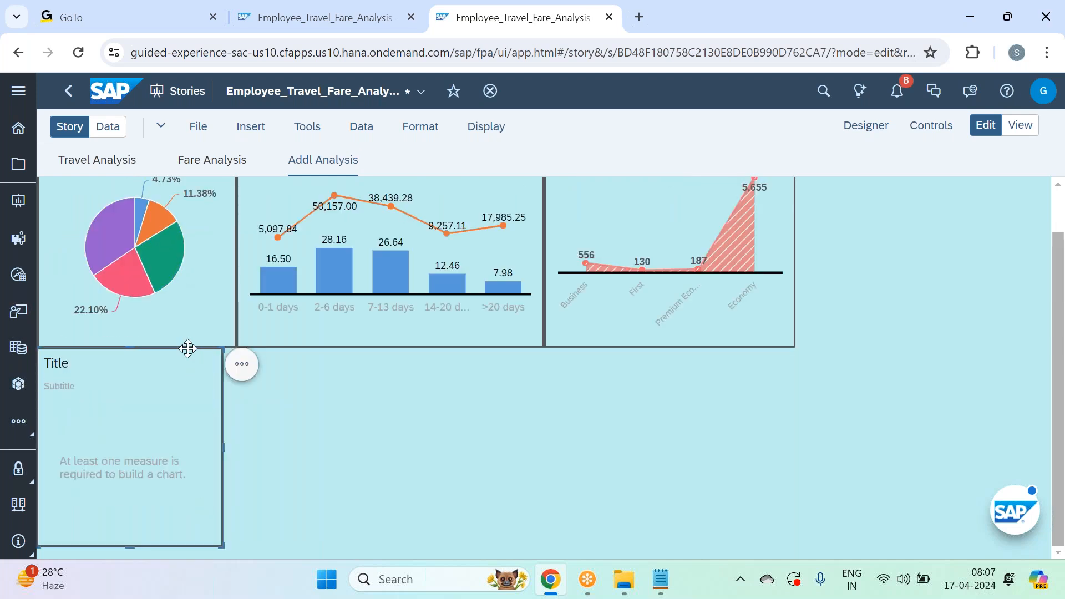
drag(590, 303, 953, 192)
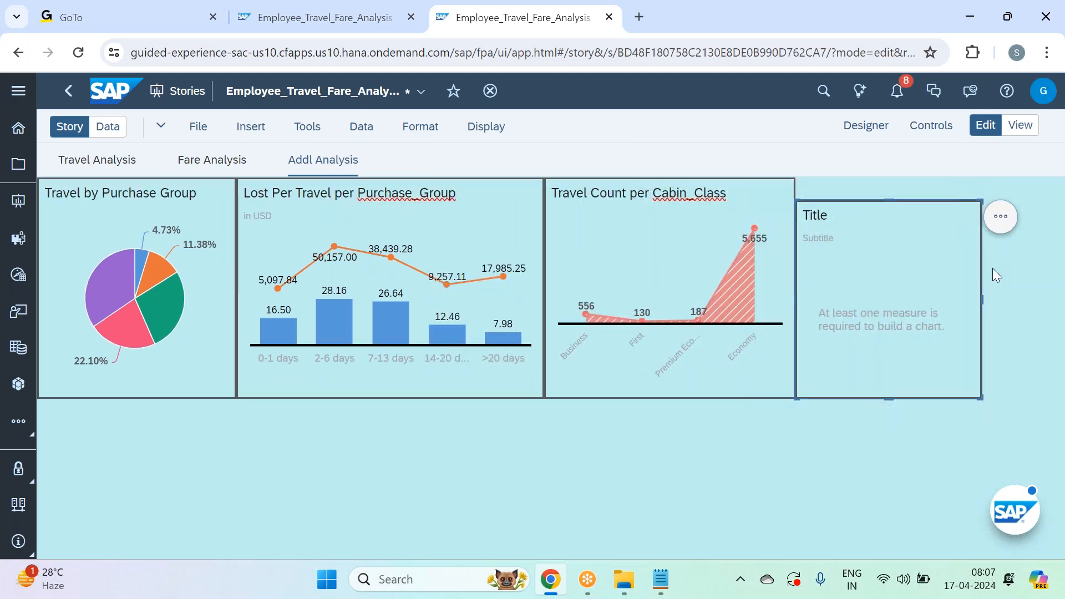
drag(981, 299, 1014, 298)
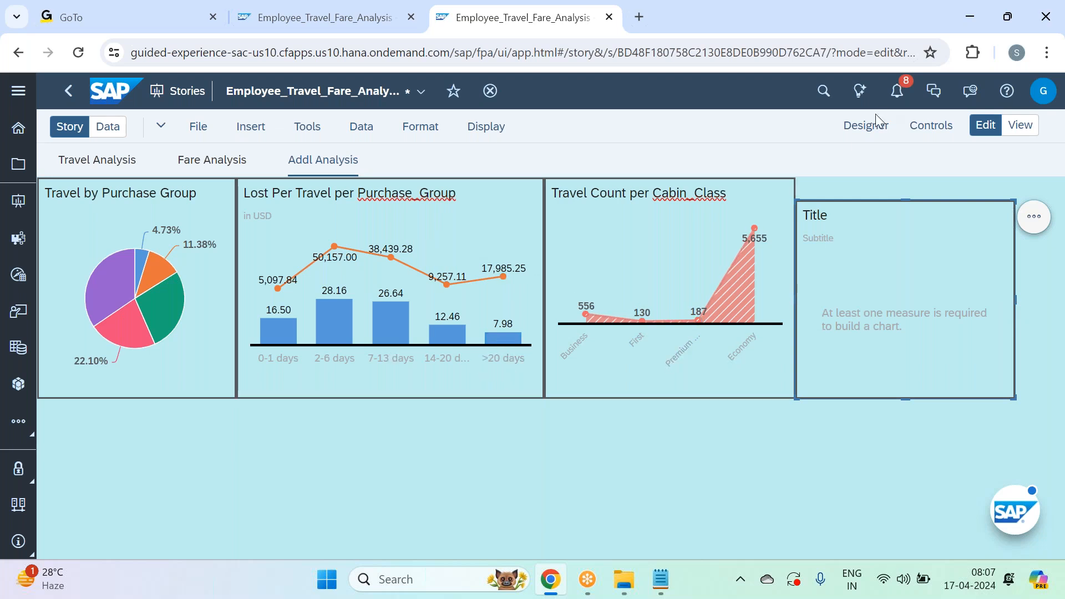
Start a new calculation for the empty chart as a Restricted Measure named "Fare Per Economy"
click(876, 139)
click(876, 139)
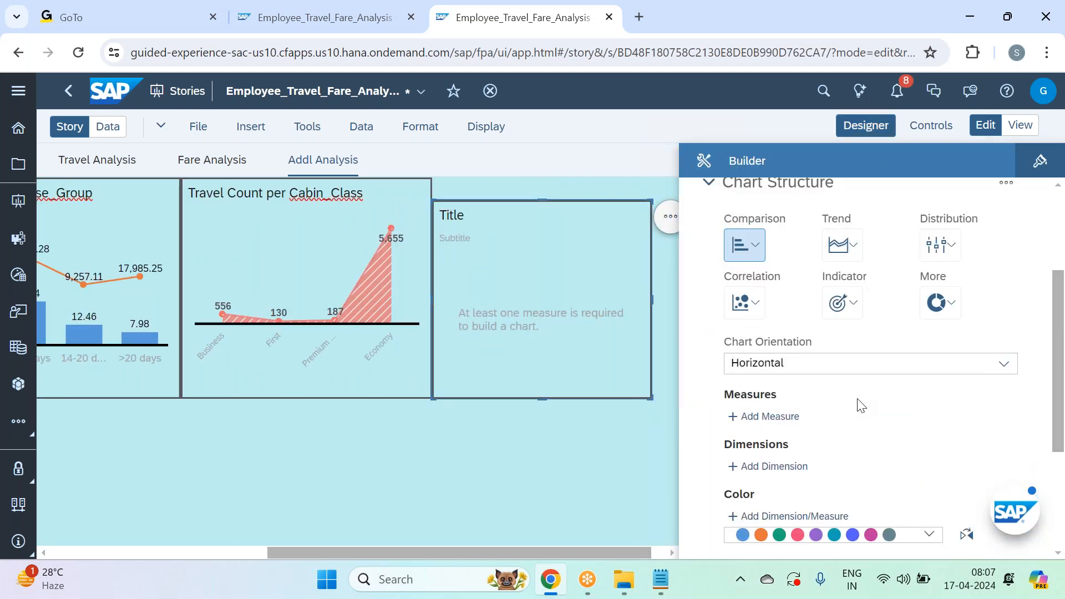
click(775, 425)
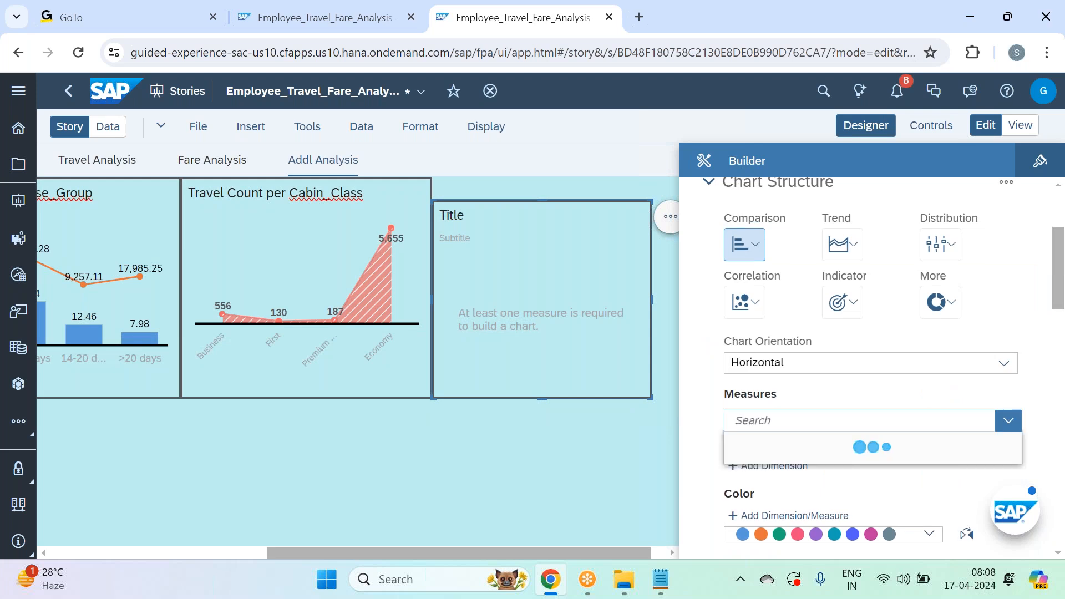
scroll(837, 446, down, 2)
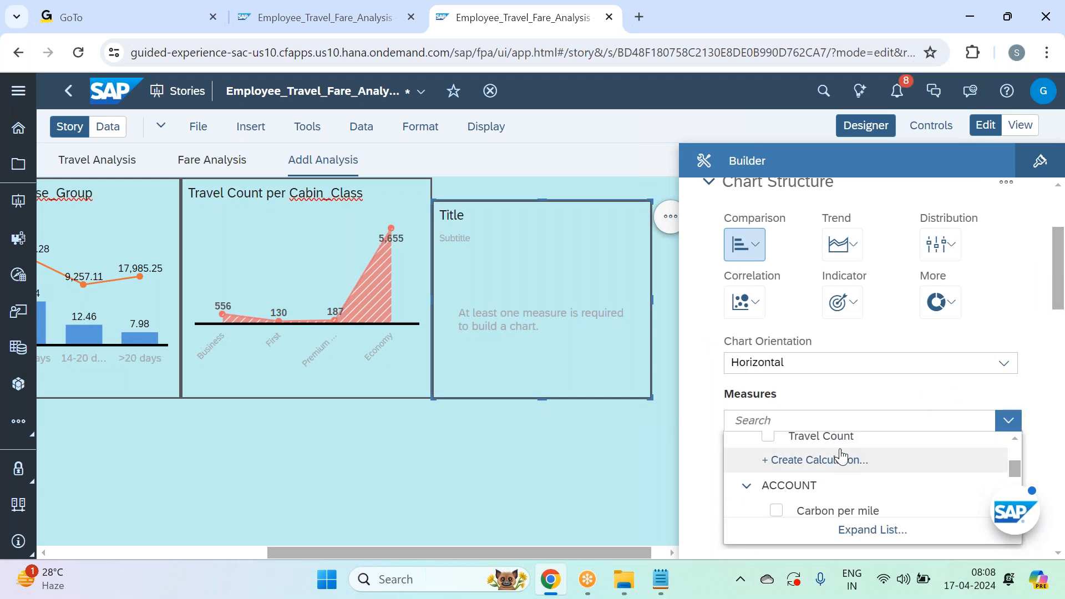
click(877, 392)
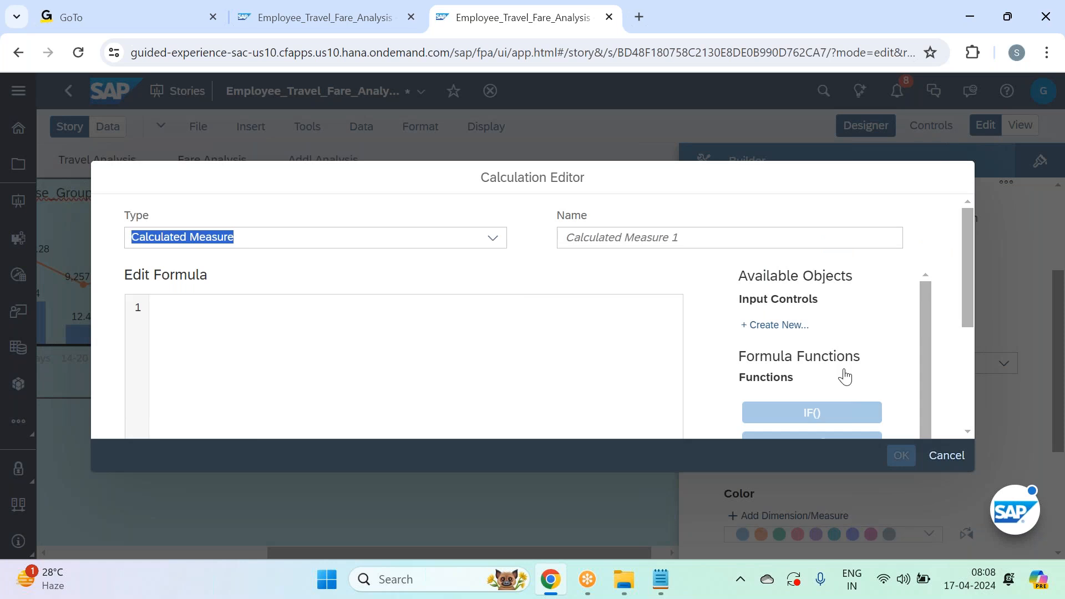
click(484, 243)
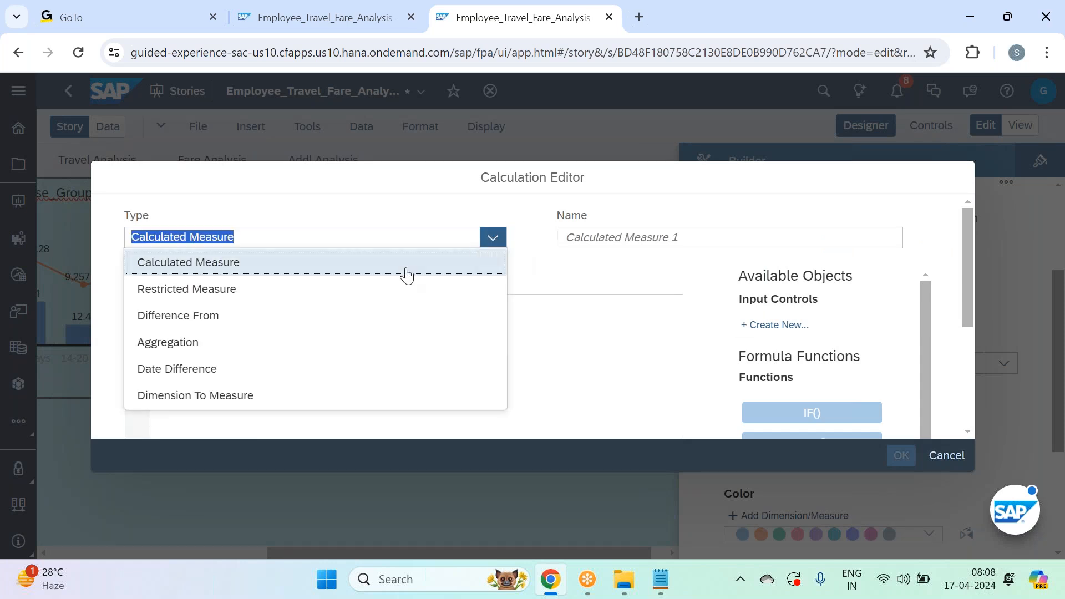
click(364, 297)
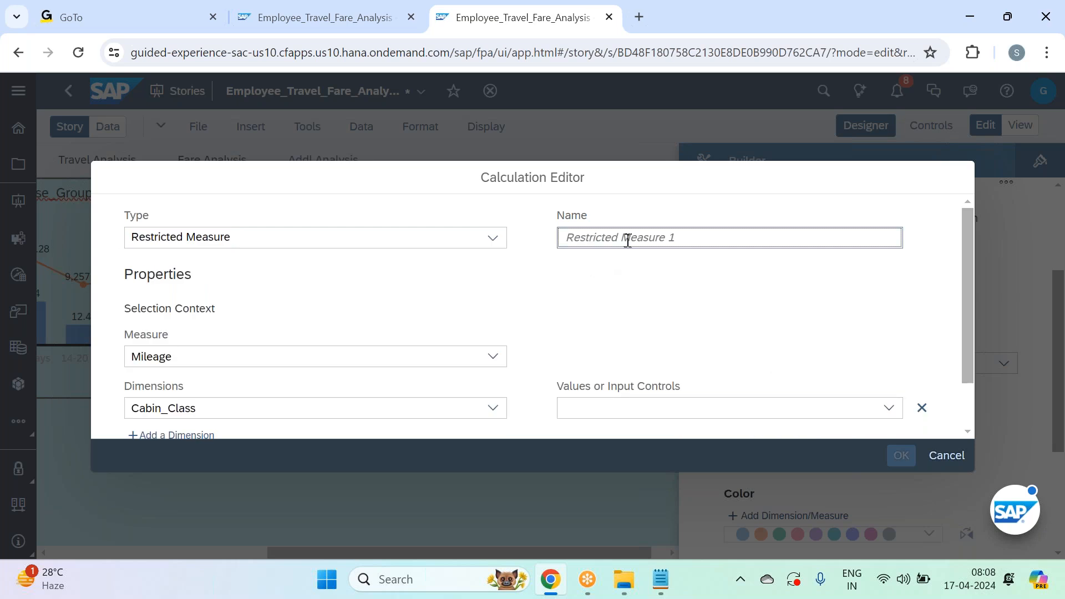
text(Fare Per Economy)
Set Fare Per Mile as the base measure of the Fare Per Economy calculation
scroll(671, 336, down, 1)
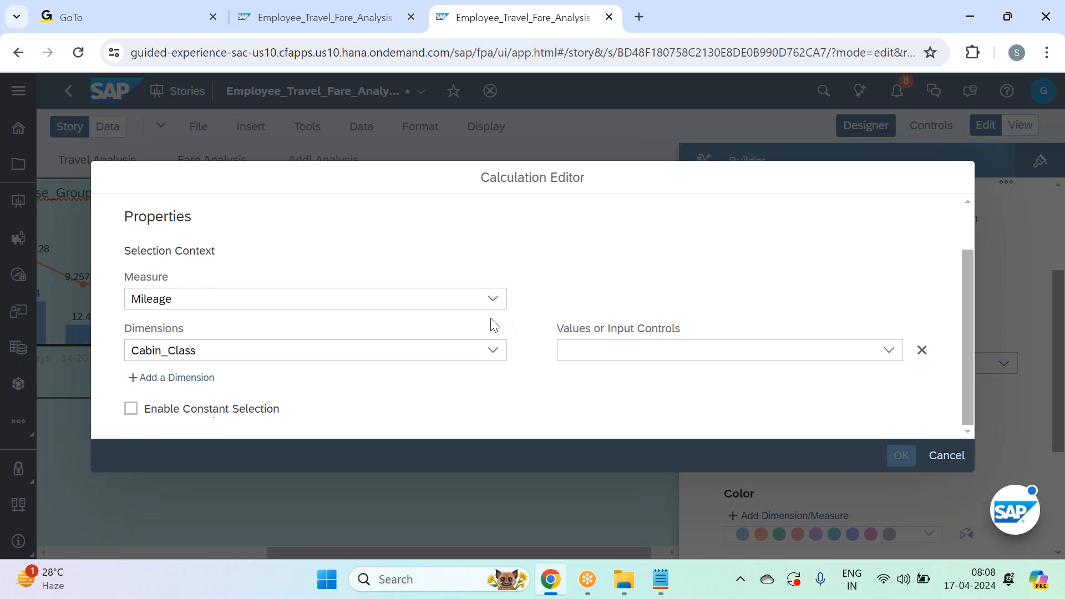
click(476, 300)
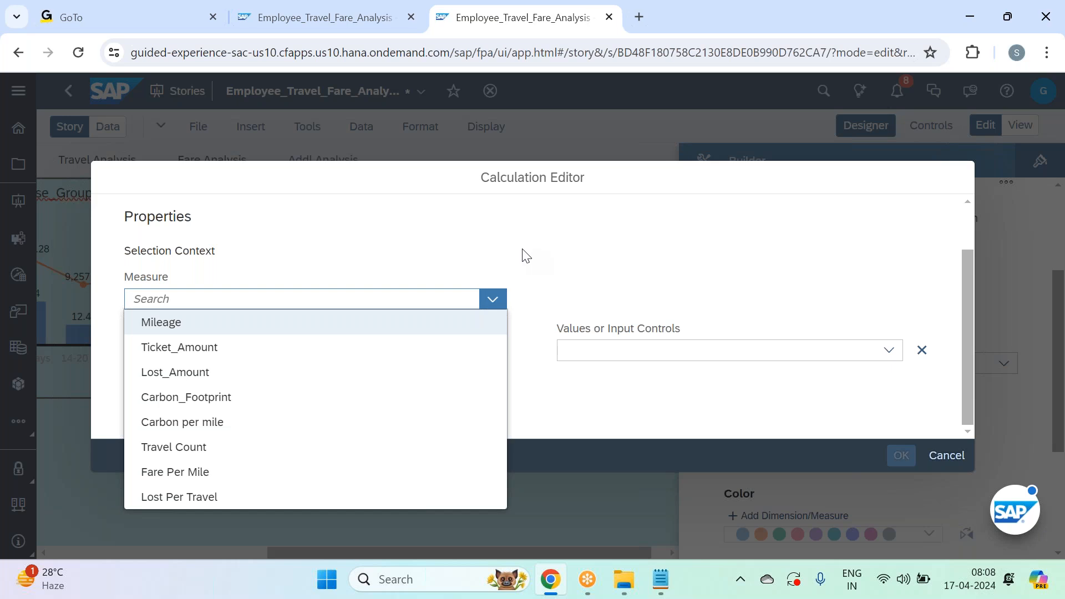
key(Return)
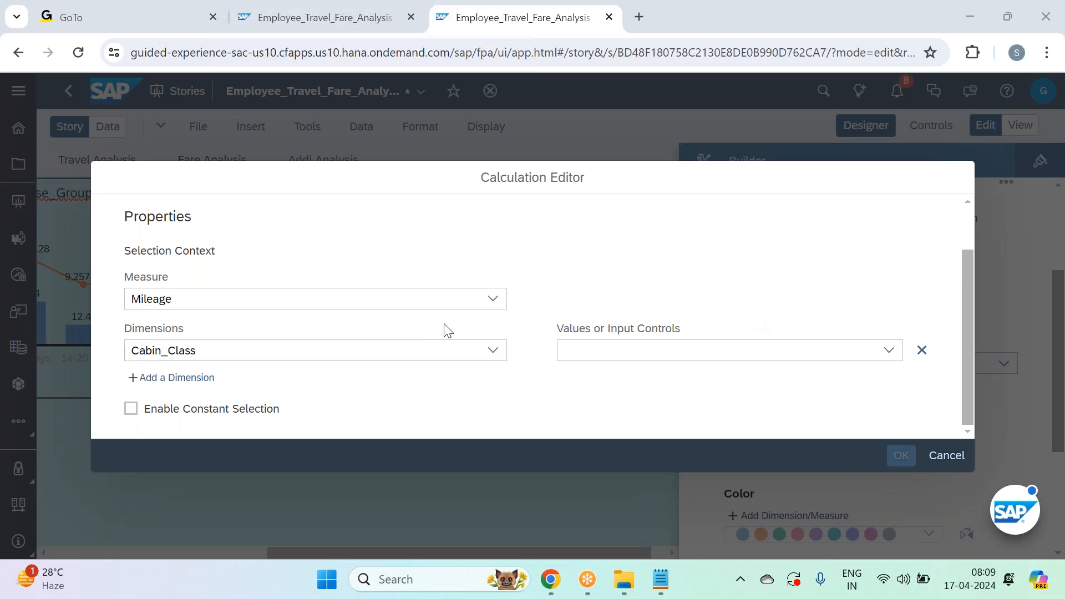
click(492, 298)
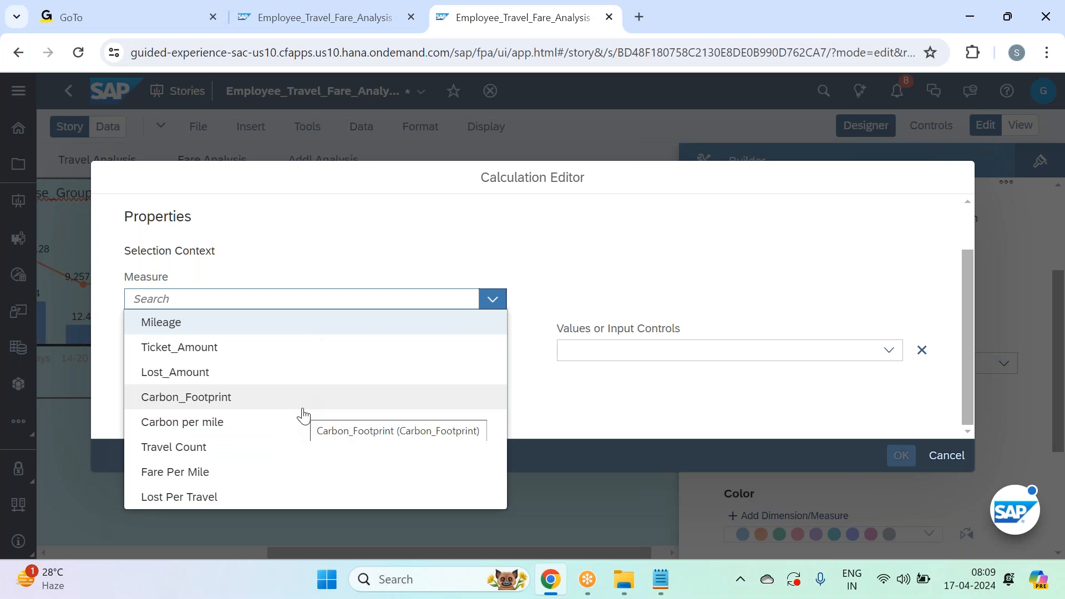
click(287, 470)
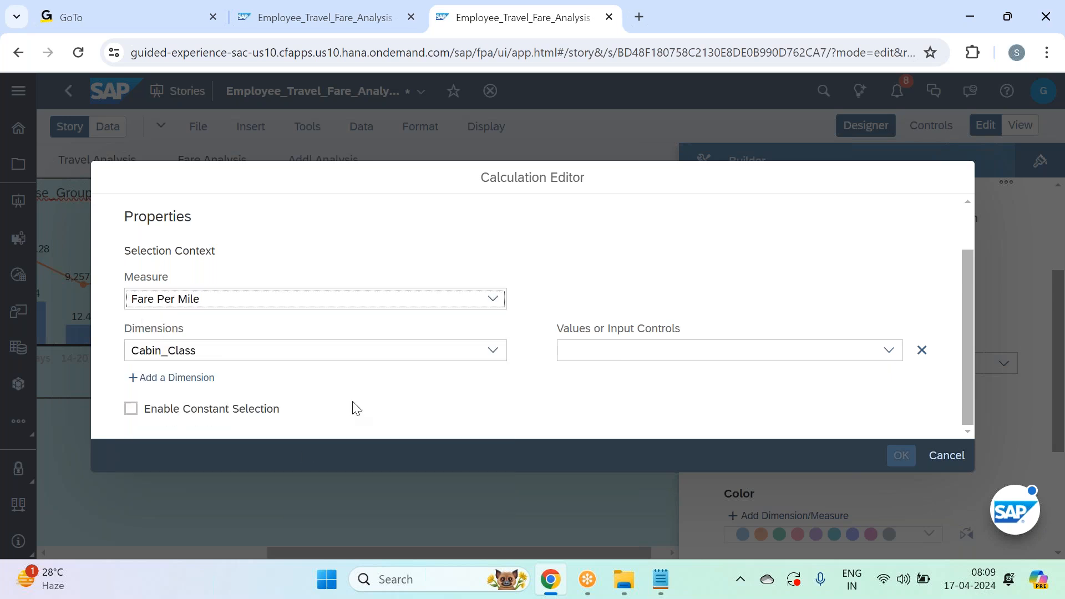
Restrict the Cabin_Class dimension to the Economy member and create the Fare Per Economy measure
click(886, 350)
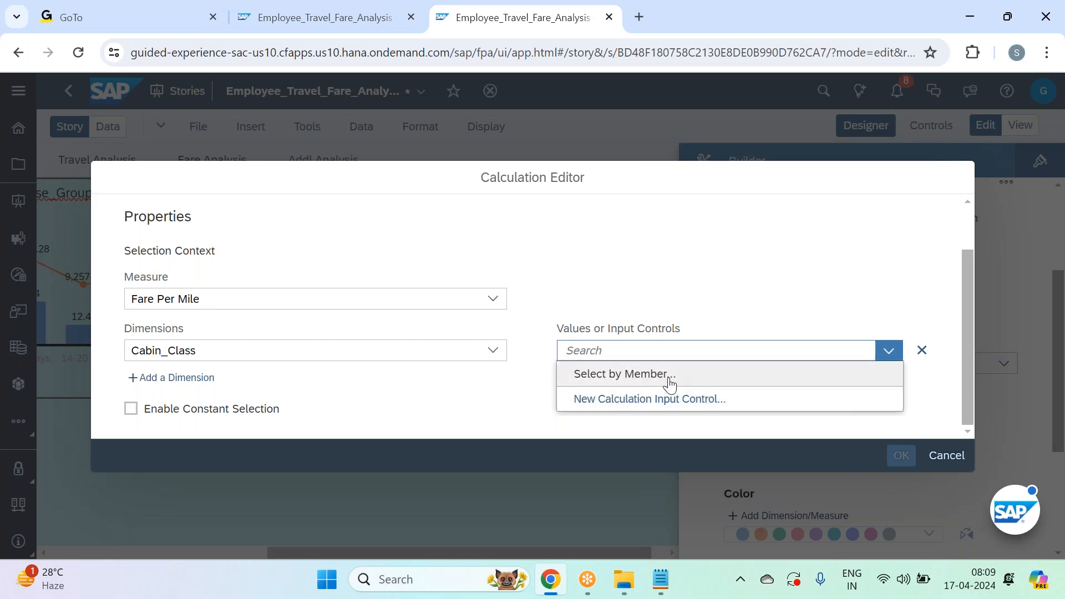
click(625, 374)
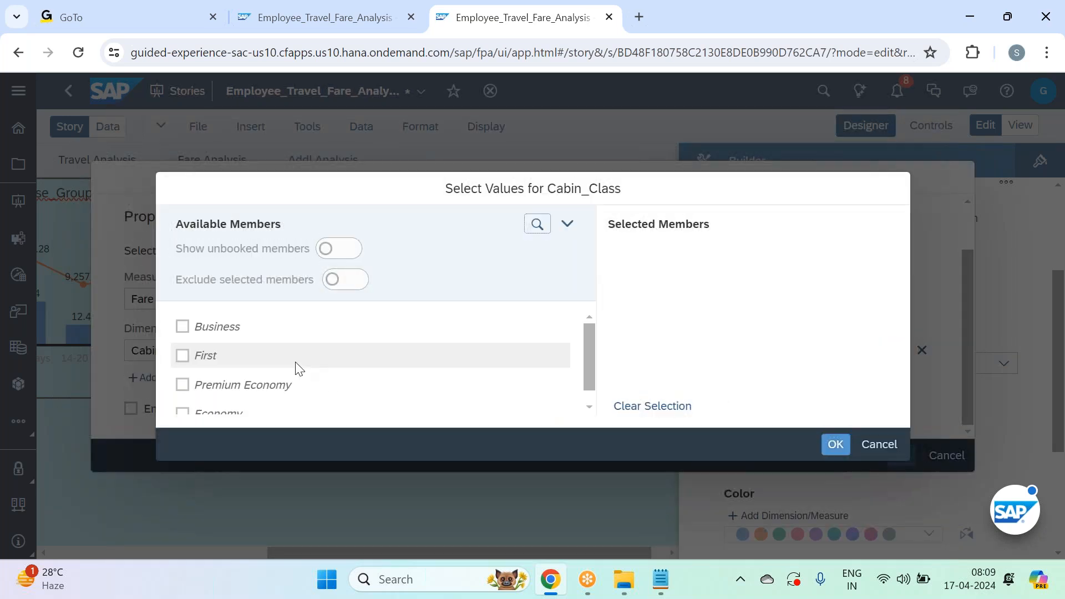
click(269, 414)
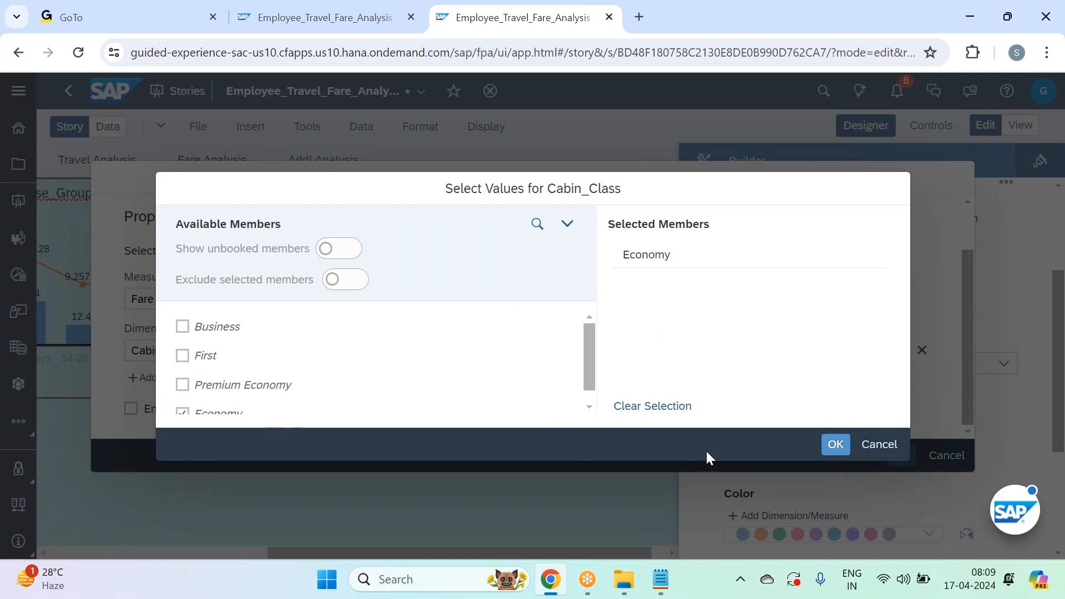
click(837, 446)
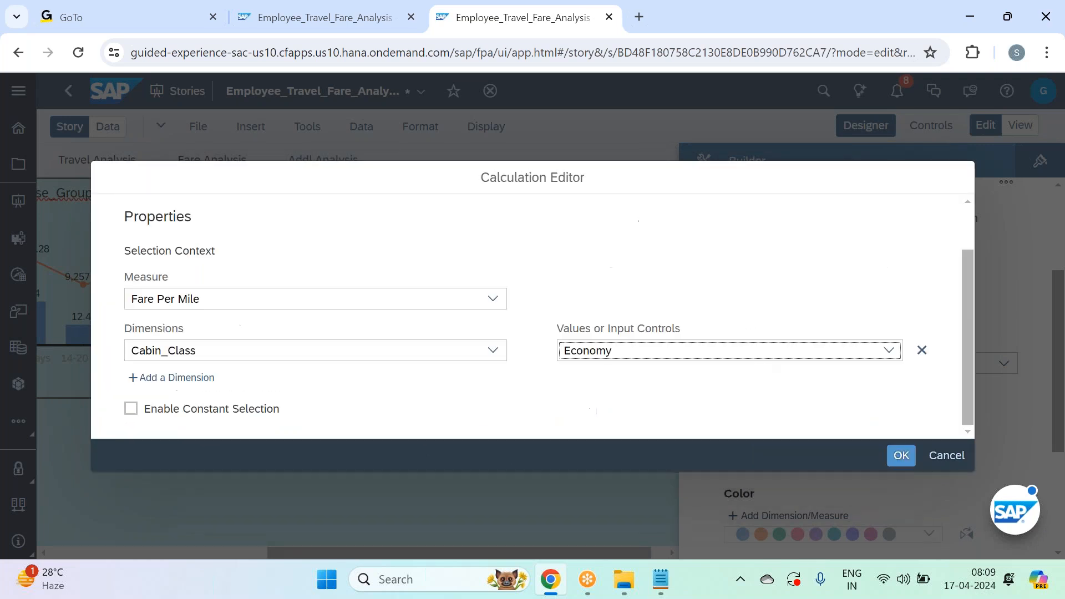
scroll(639, 297, up, 2)
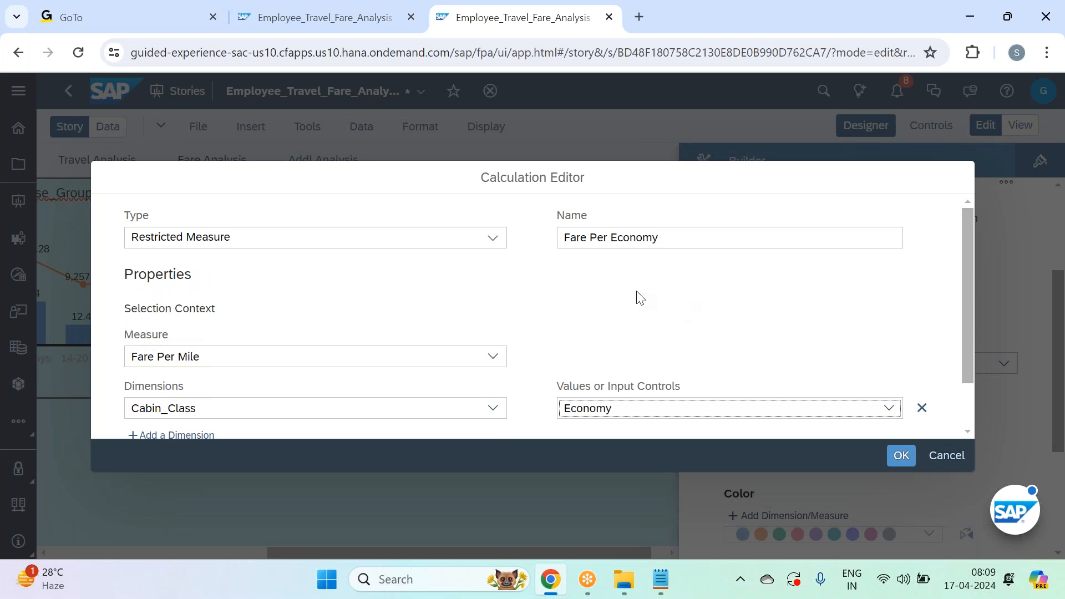
scroll(639, 297, down, 2)
click(898, 454)
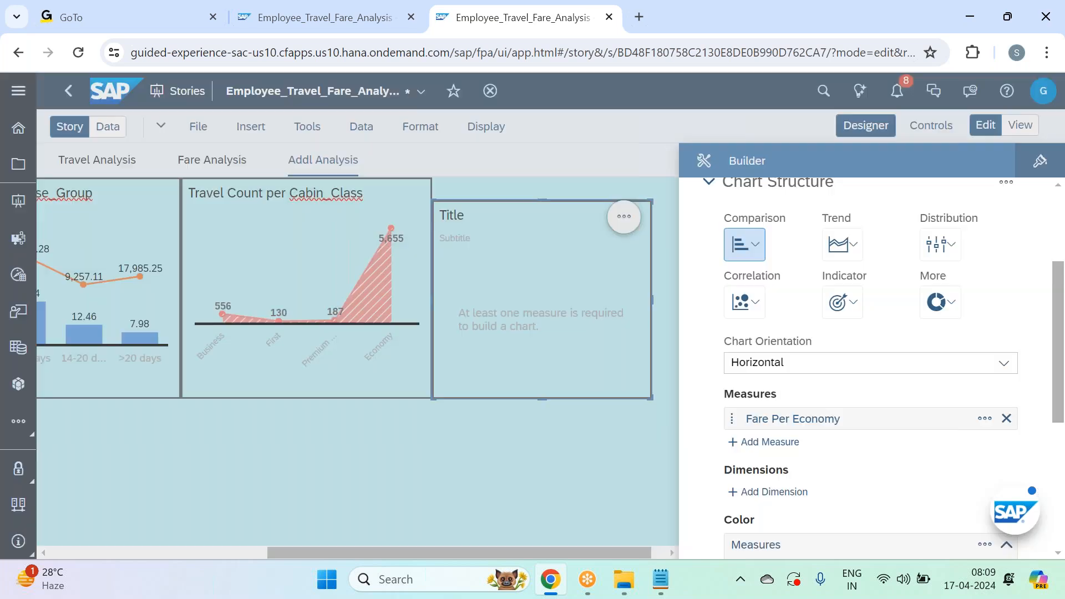
Start another calculation for the chart as a Restricted Measure named "Fare Per Other Class"
click(778, 452)
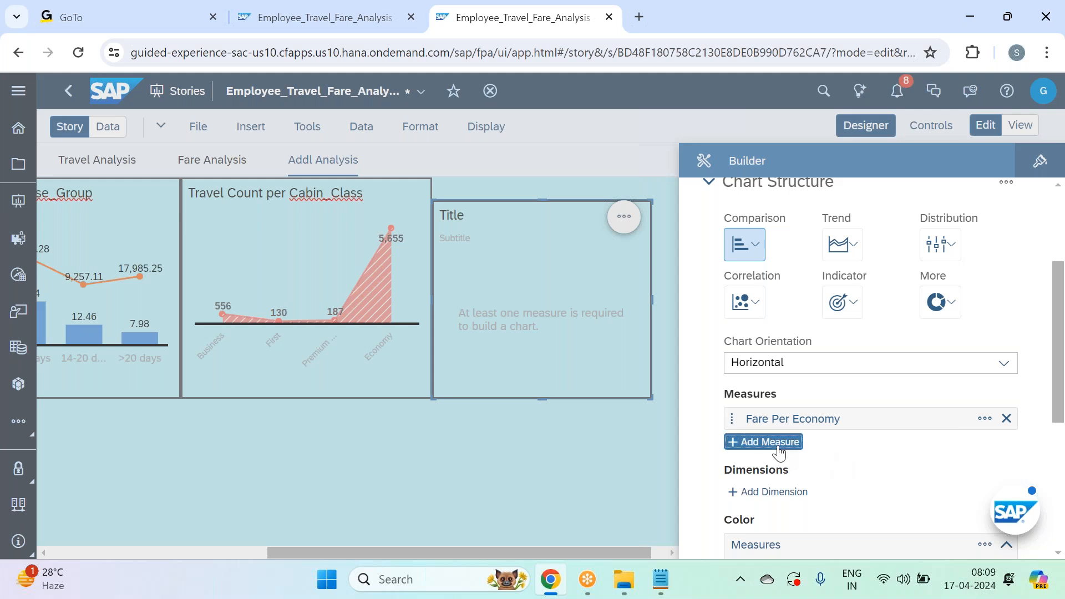
scroll(843, 466, down, 5)
scroll(844, 460, down, 3)
click(838, 484)
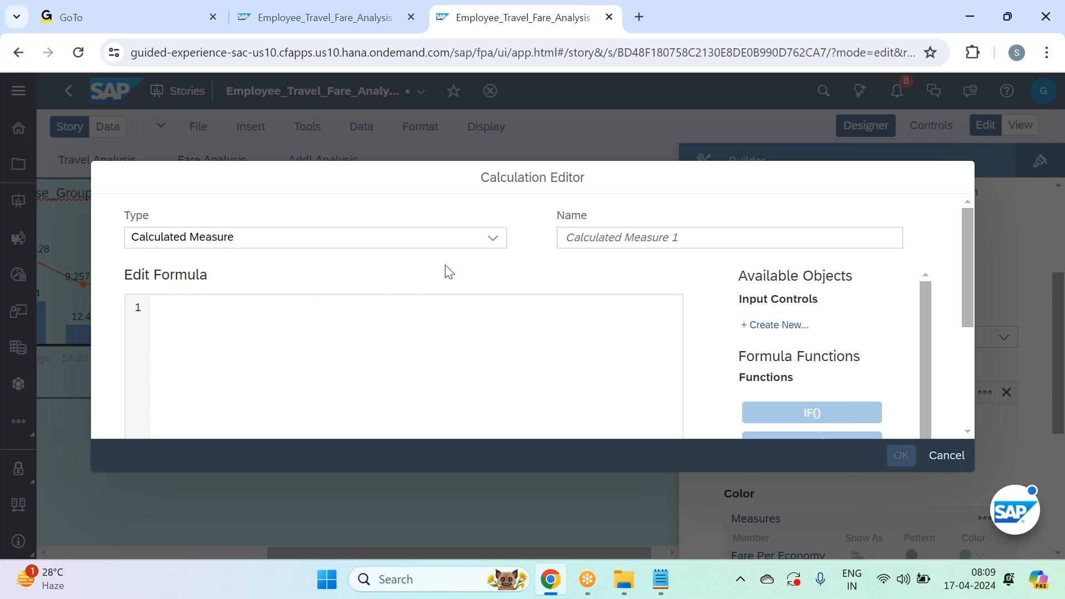
click(505, 244)
click(492, 239)
click(395, 289)
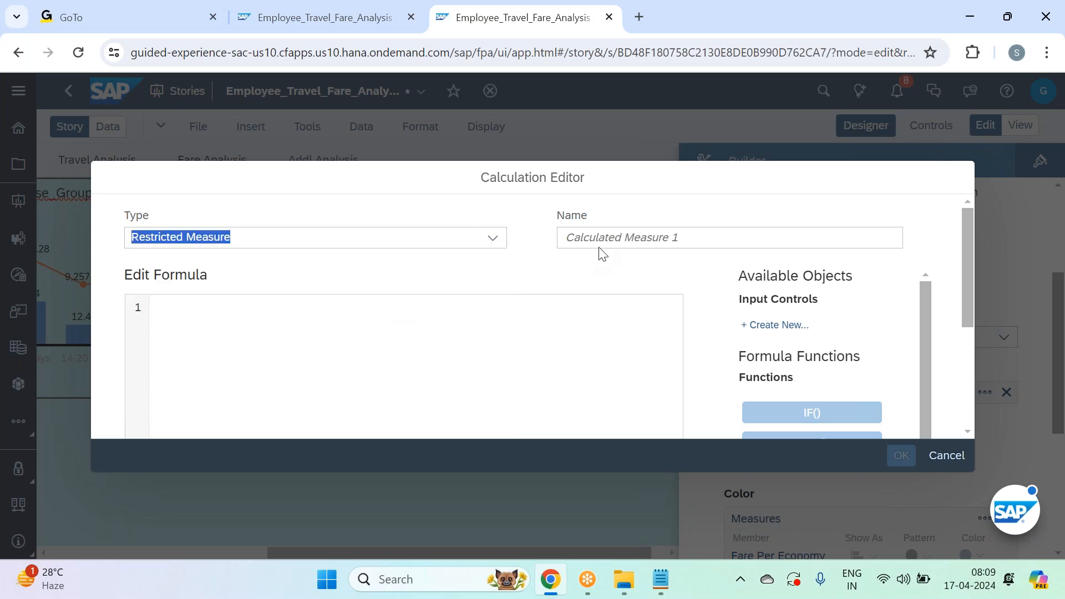
click(613, 238)
text(Fare)
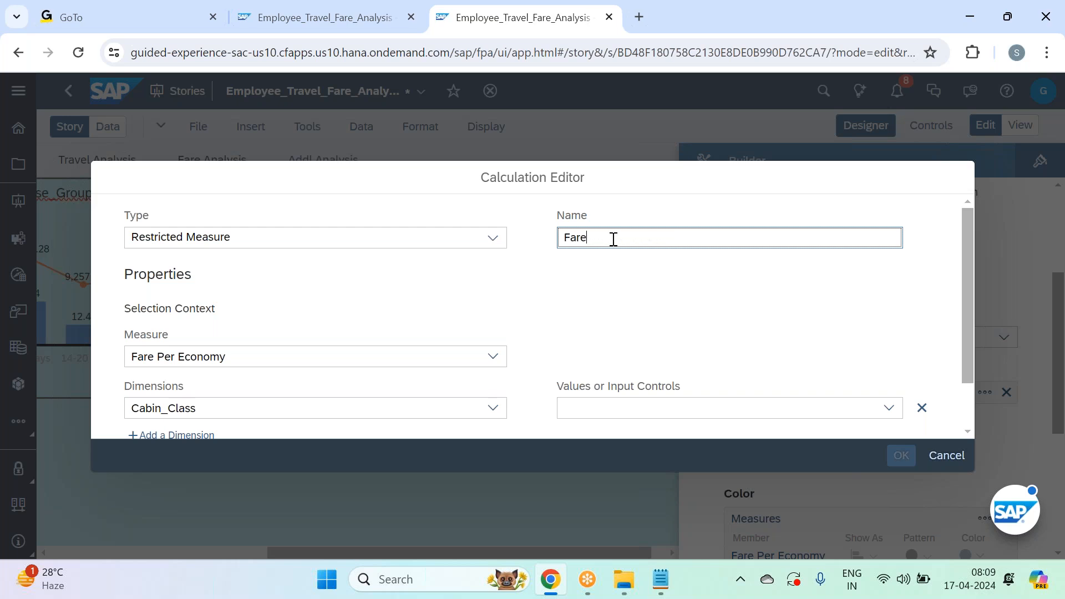
text( Per Other Class)
Set Fare Per Mile as the base measure of the Fare Per Other Class calculation
scroll(613, 244, down, 2)
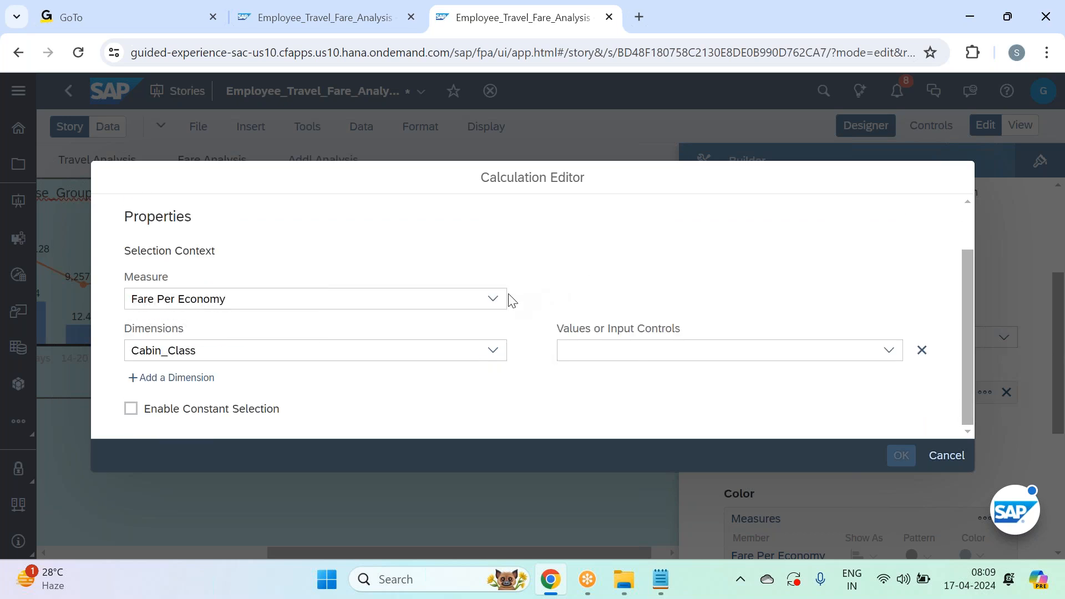
click(487, 306)
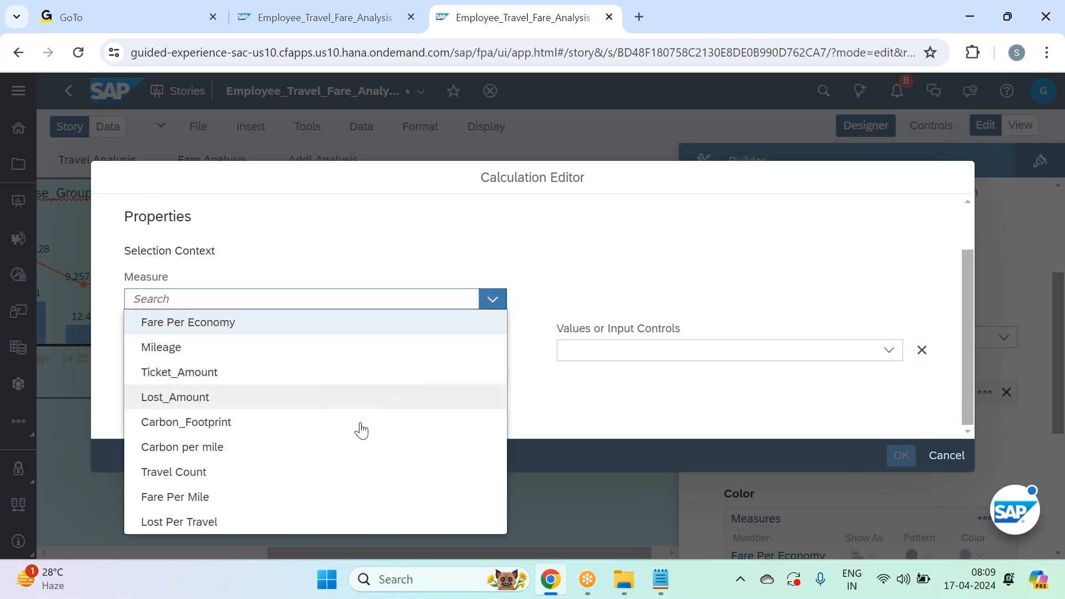
click(325, 504)
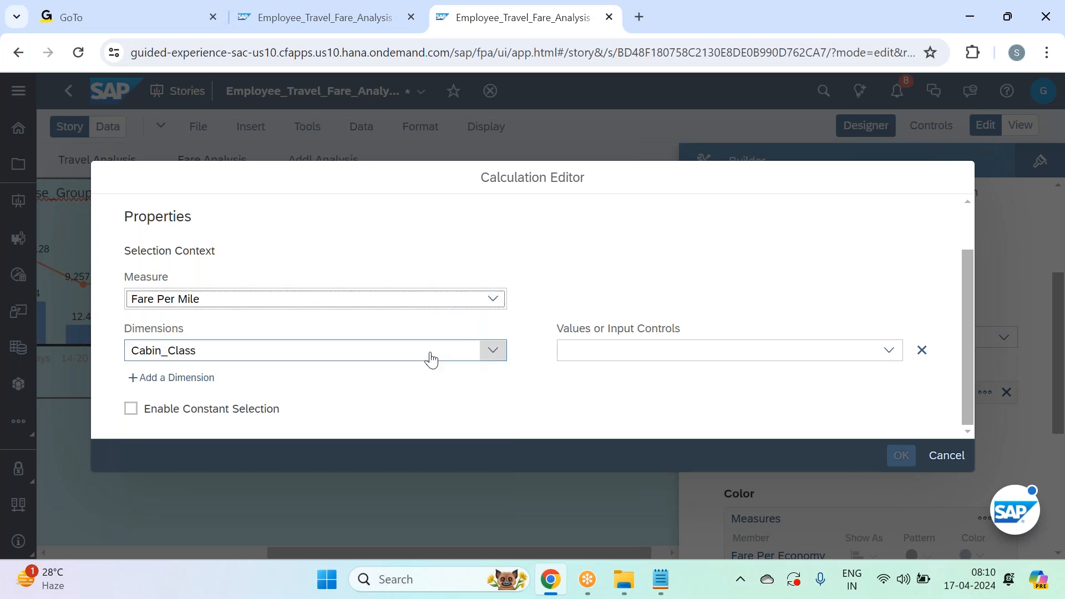
Start a new calculation input control named "IC_Cabin" for the values of the Cabin_Class restriction
click(889, 350)
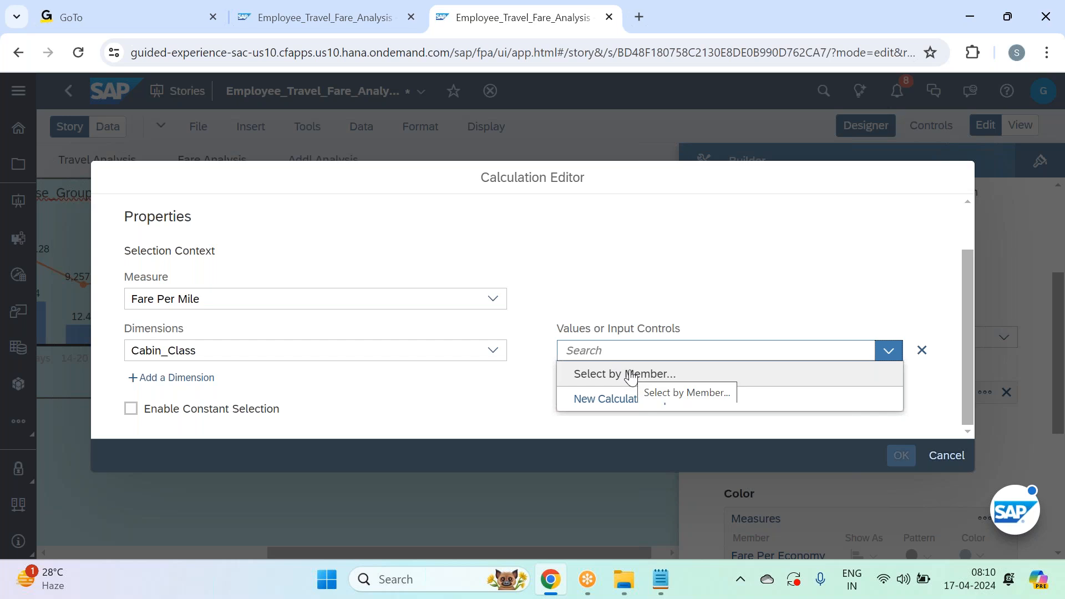
click(635, 400)
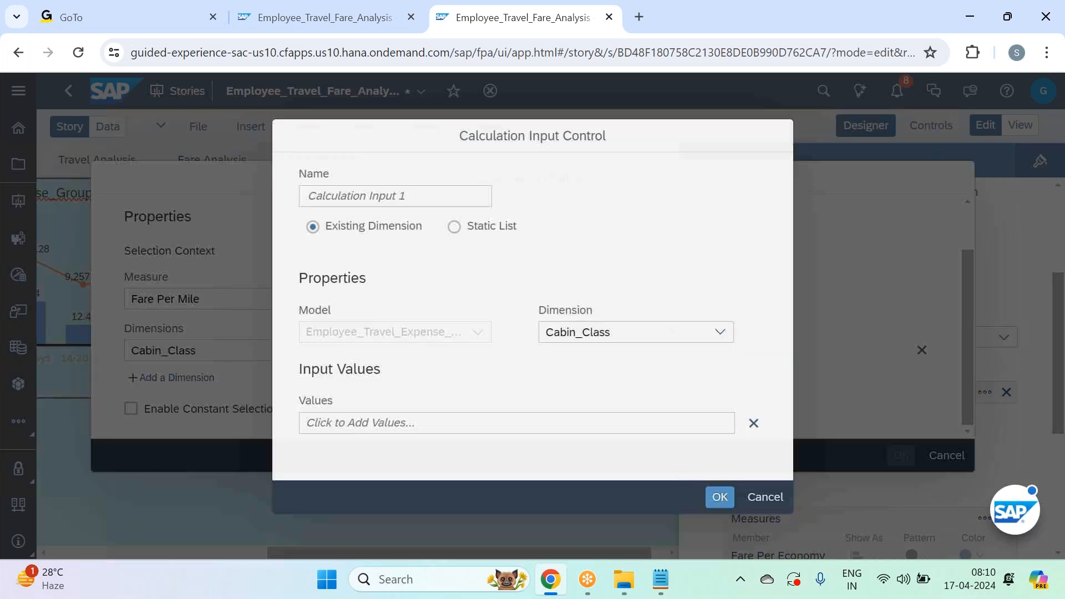
click(482, 195)
text(IC)
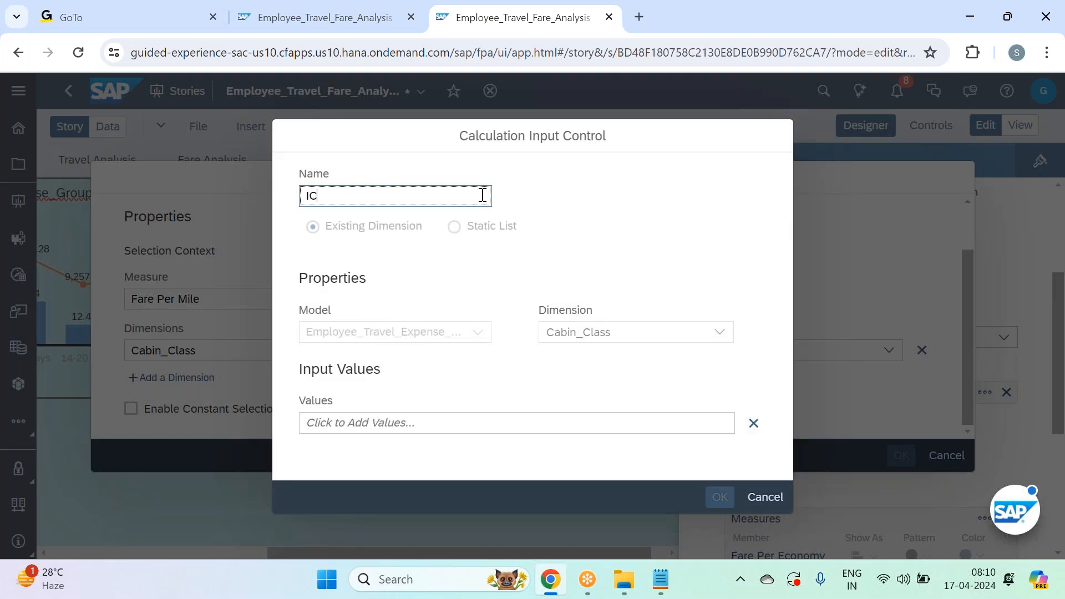
text(_Cabin)
Add Business, First and Premium Economy as IC_Cabin's input values and create the Fare Per Other Class measure
click(622, 423)
click(286, 355)
click(283, 394)
click(285, 413)
scroll(311, 382, down, 1)
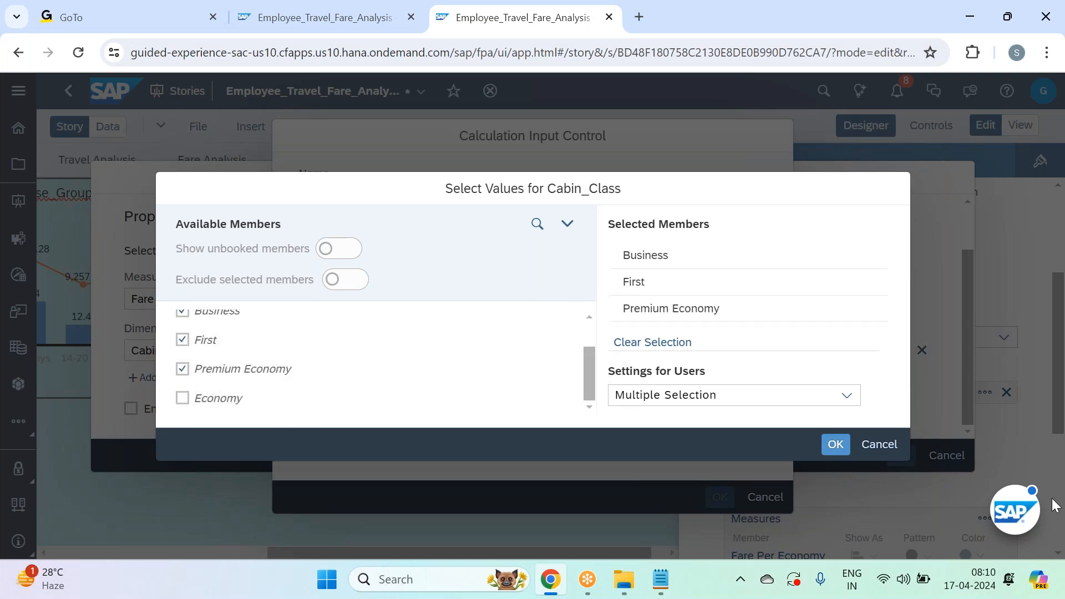
click(835, 446)
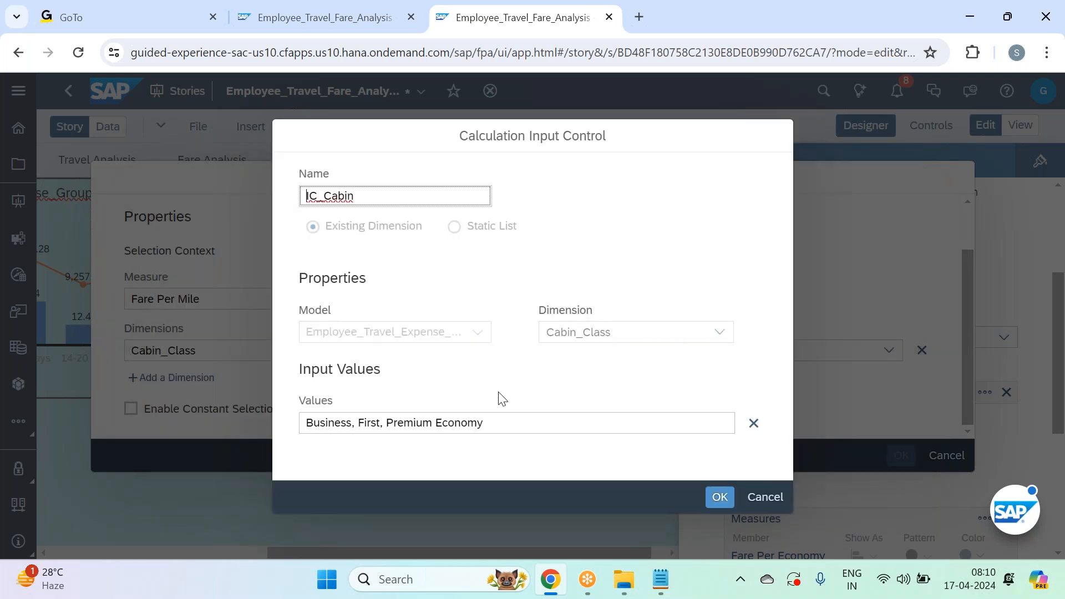
click(726, 504)
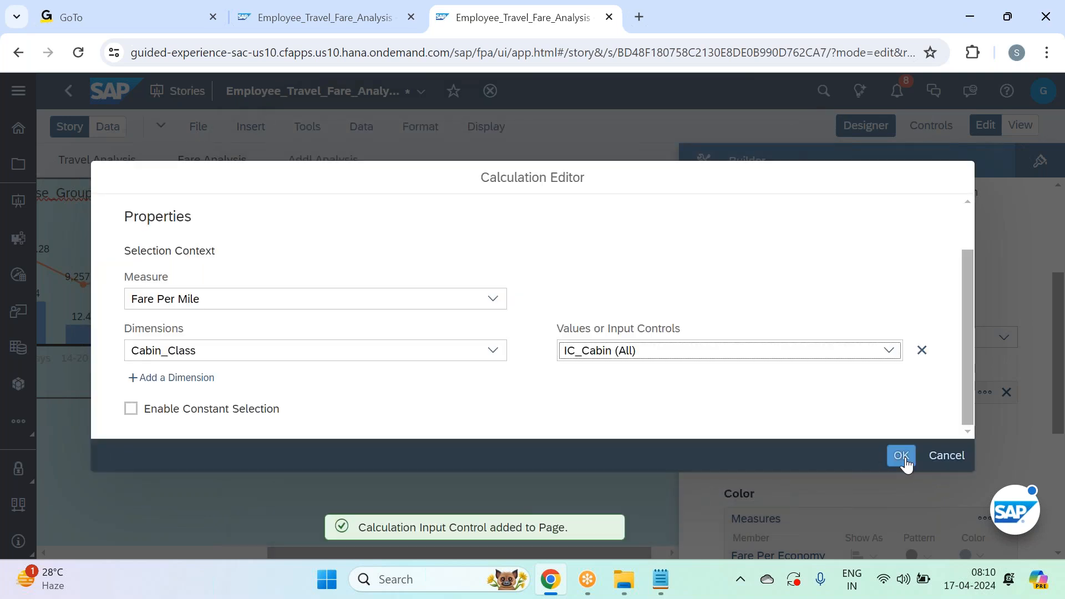
click(902, 456)
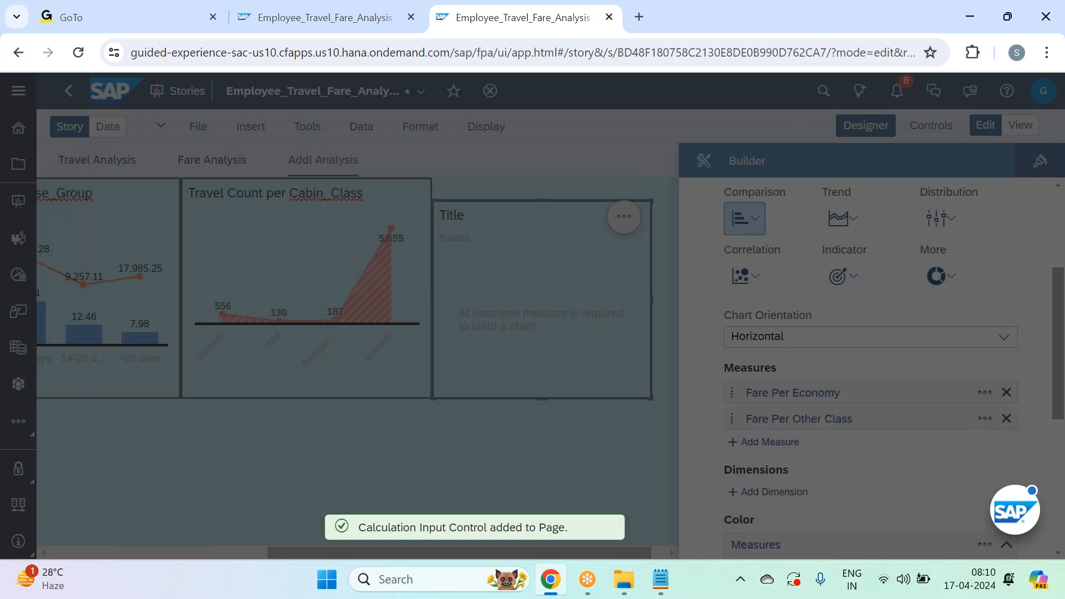
Start another calculation for the chart as a Calculated Measure named "Fare Times"
click(769, 442)
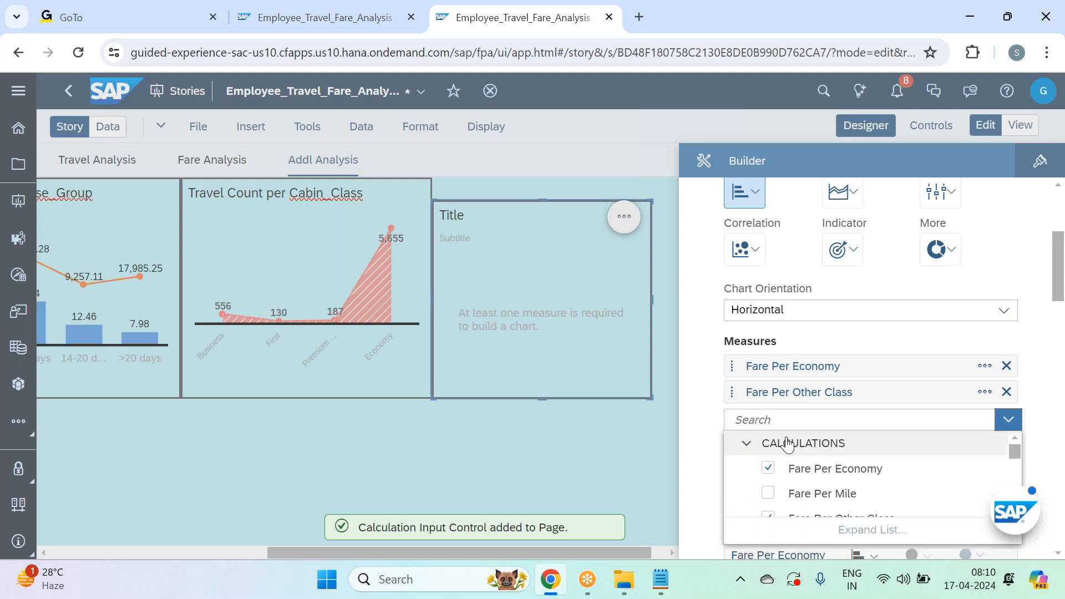
text(fare)
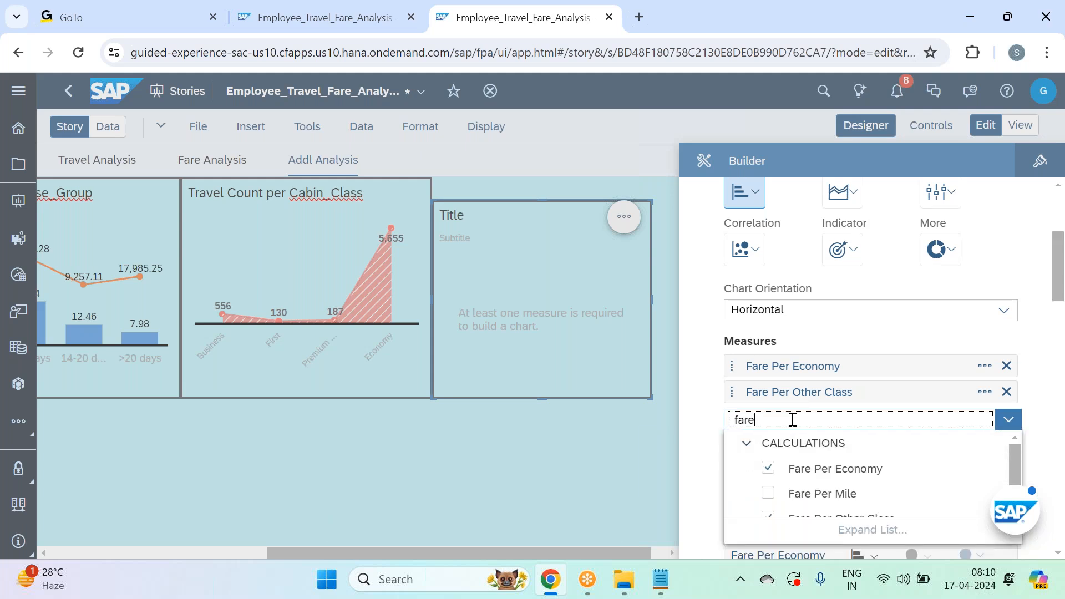
scroll(797, 447, down, 1)
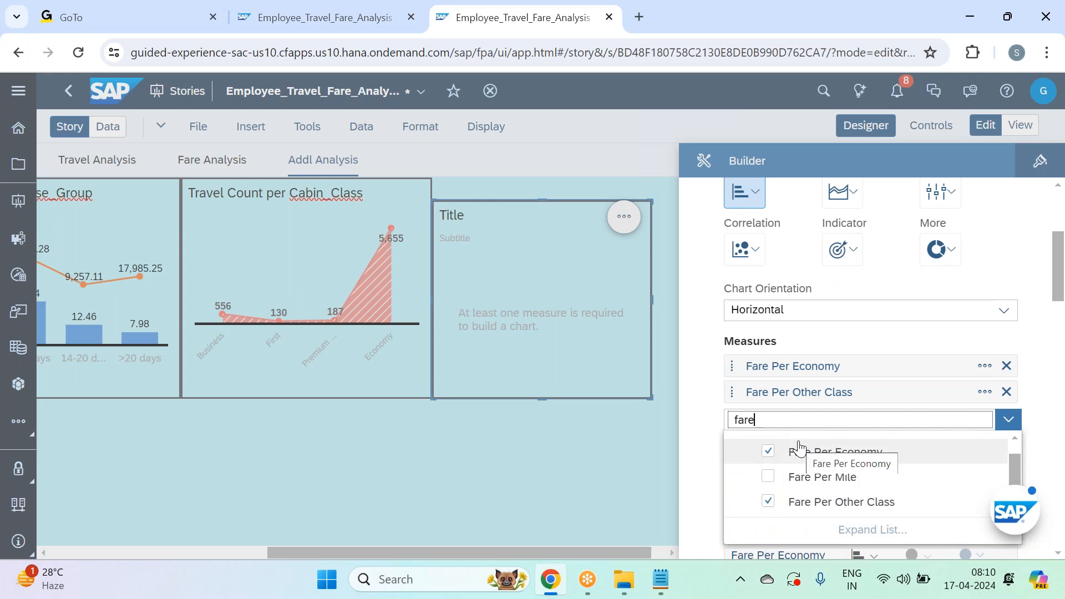
key(BackSpace)
key(BackSpace)
key(BackSpace)
key(BackSpace)
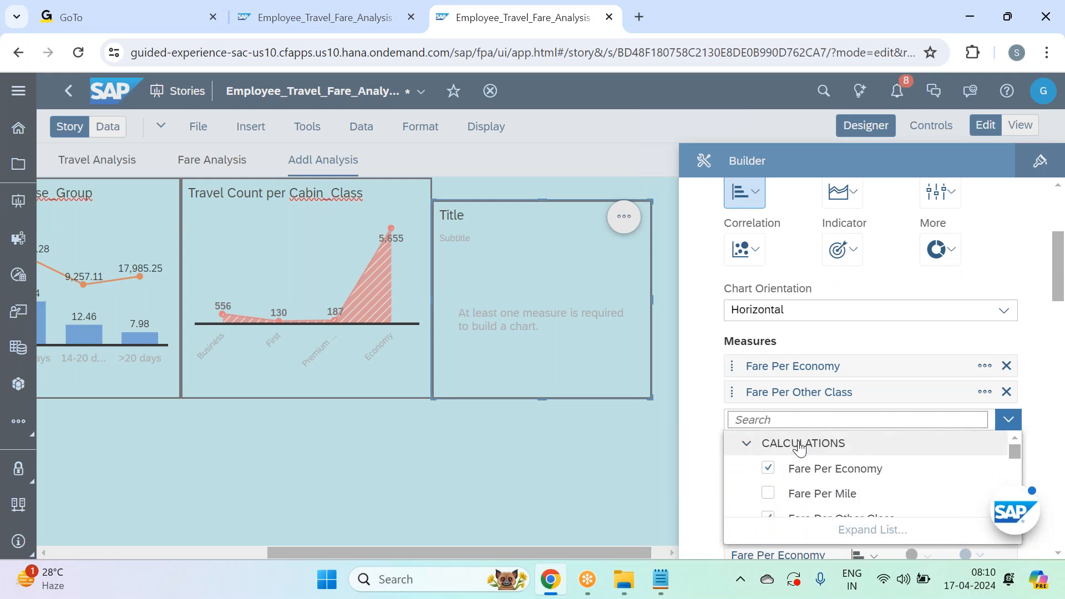
scroll(798, 449, down, 3)
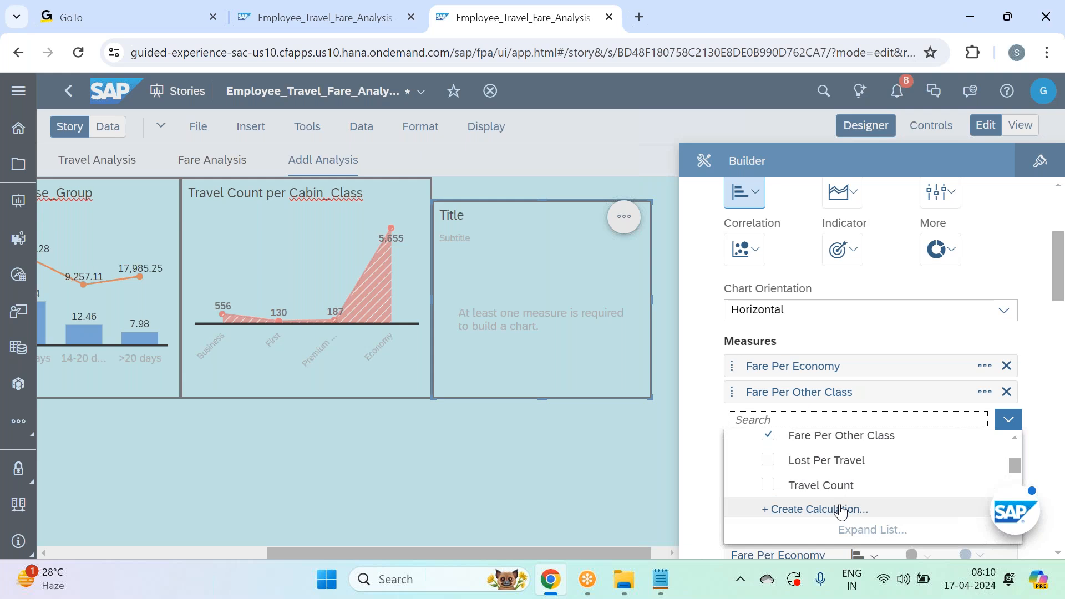
click(841, 509)
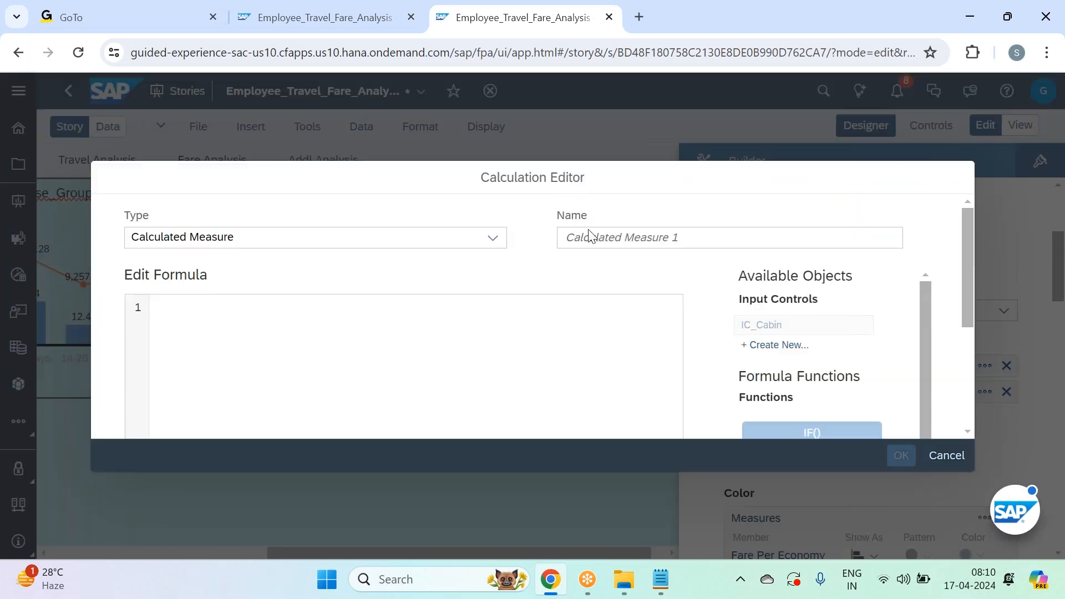
click(493, 238)
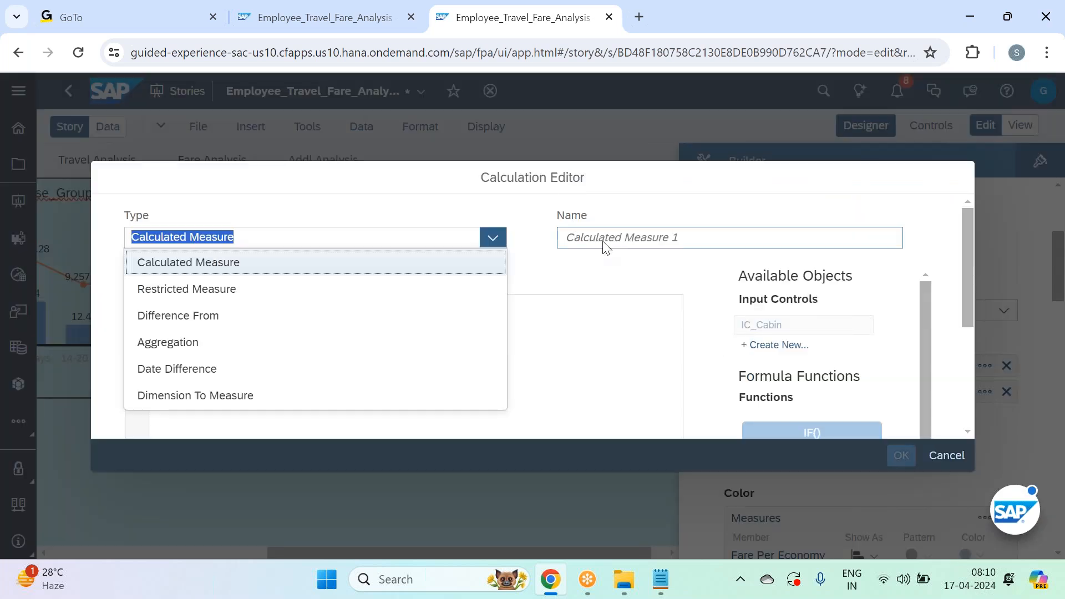
click(486, 272)
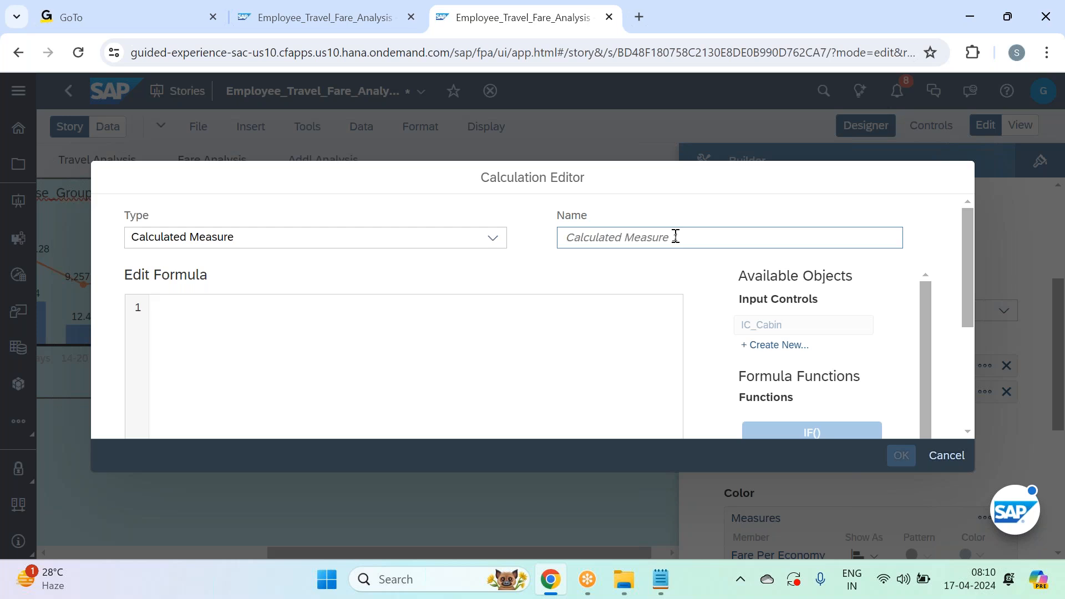
click(675, 236)
text(Fare Times)
Define the Fare Times formula as Fare Per Other Class divided by Fare Per Economy and create the measure
click(608, 310)
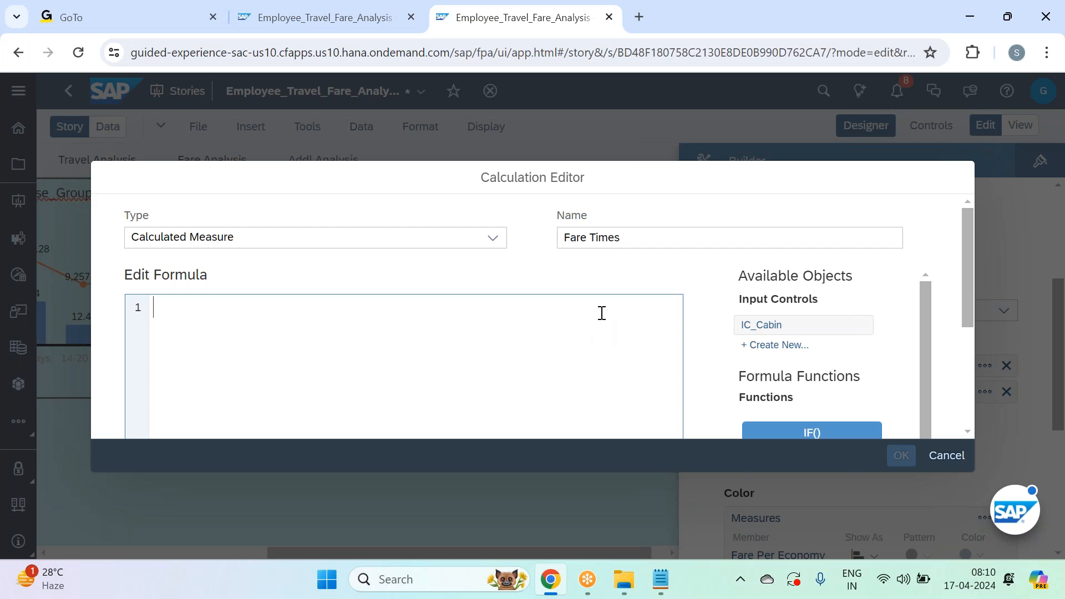
text(fare)
click(543, 399)
text(/)
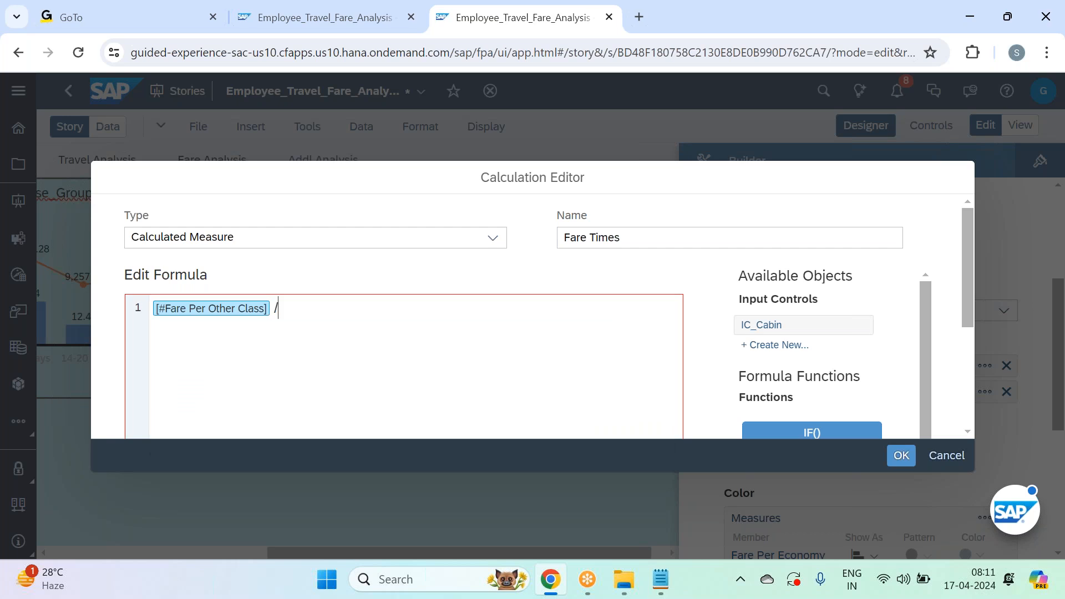
text( fare)
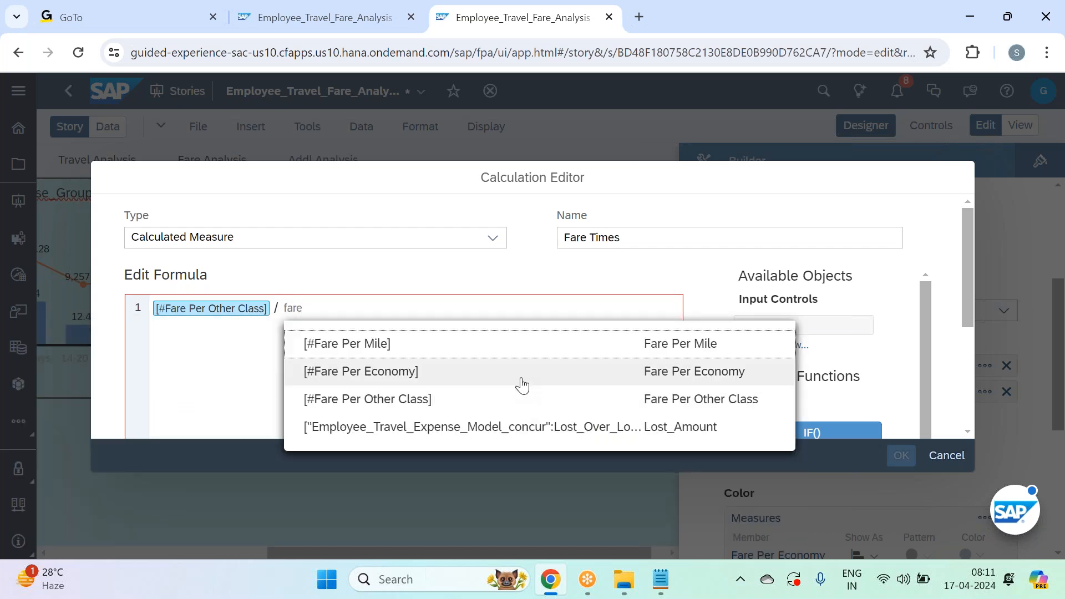
click(522, 385)
click(901, 455)
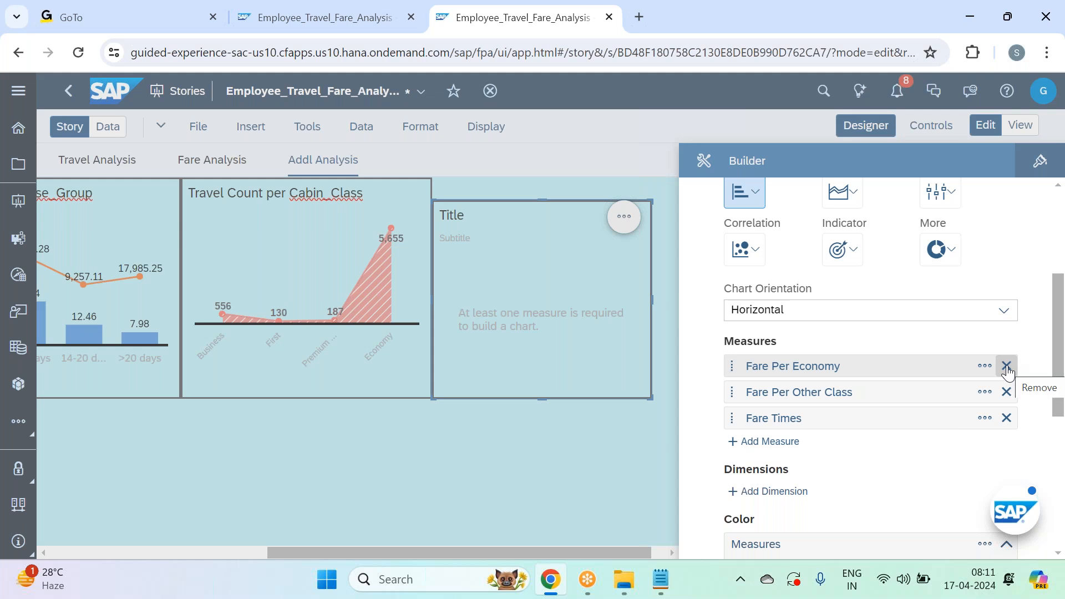
Add Carrier_Code as the new chart's dimension and refresh the chart data
click(768, 491)
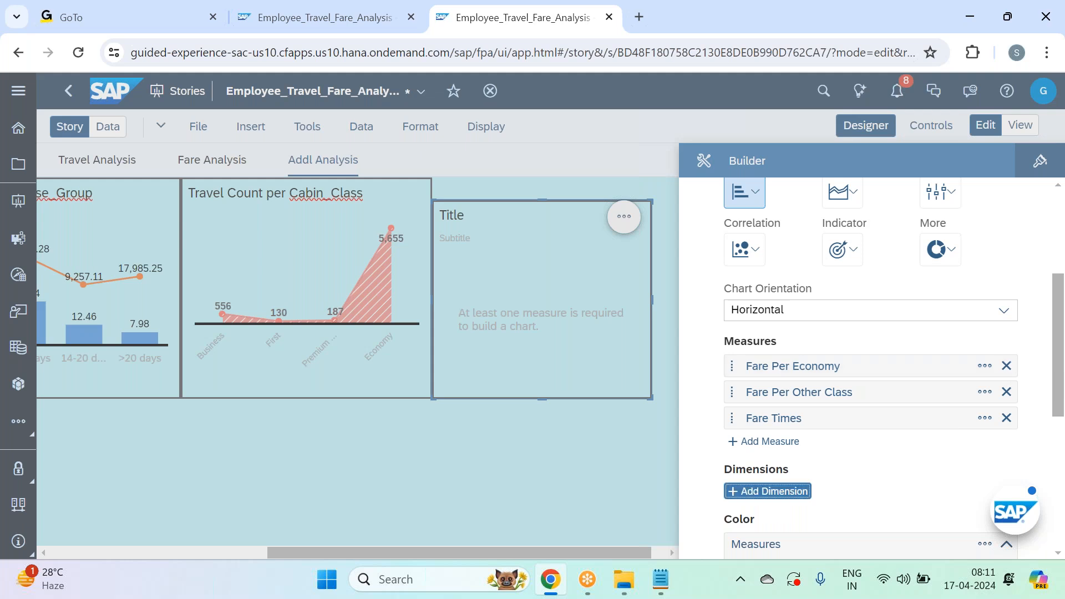
text(carr)
click(819, 470)
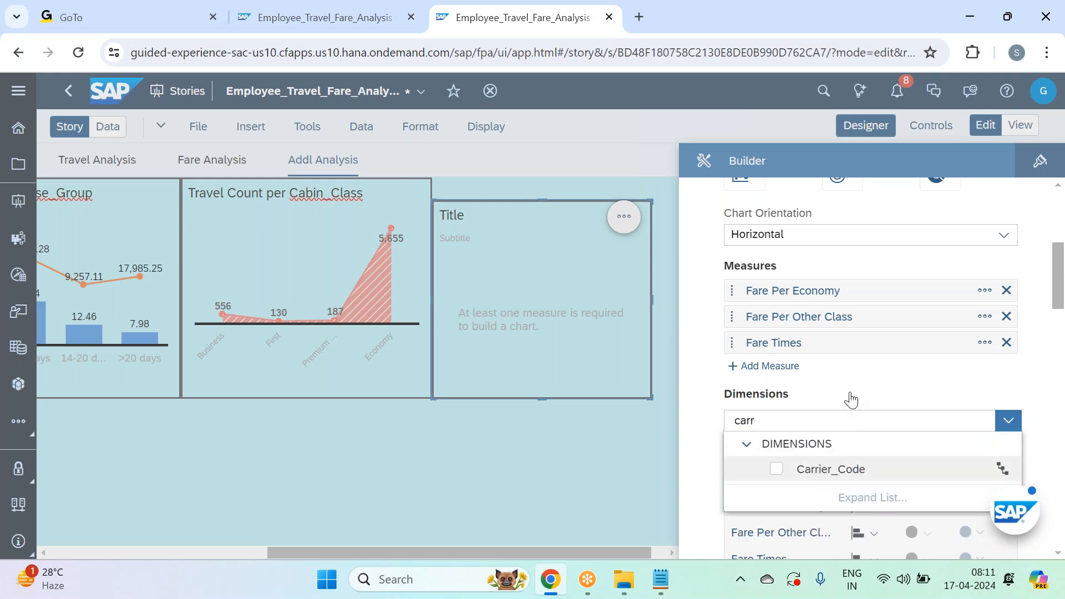
click(856, 384)
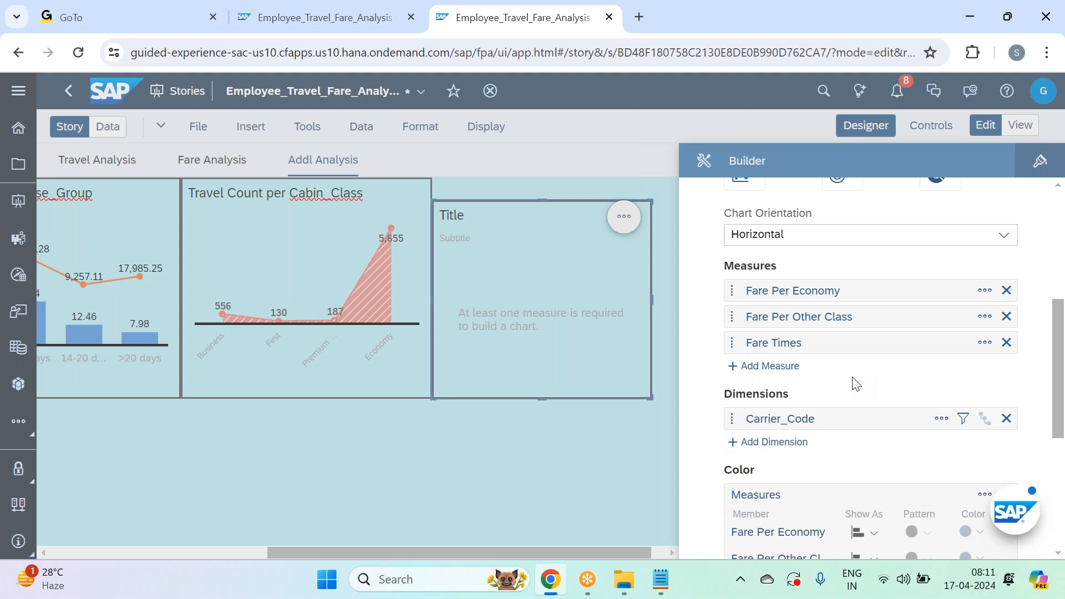
scroll(1023, 311, up, 5)
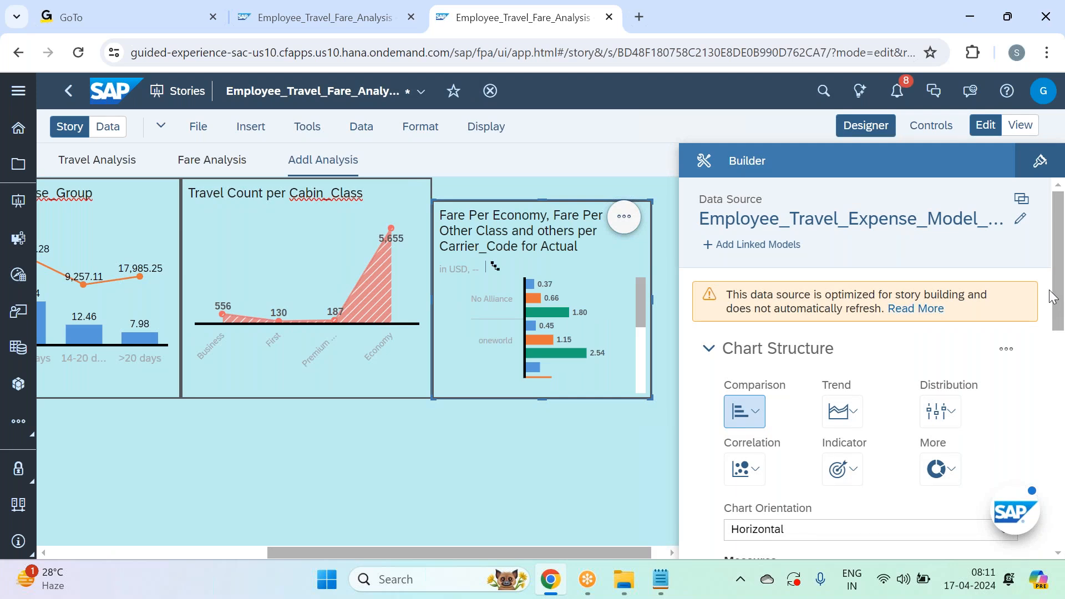
Remove the Fare Per Economy and Fare Per Other Class measures from the chart, refresh its data and close the designer
scroll(1052, 297, down, 3)
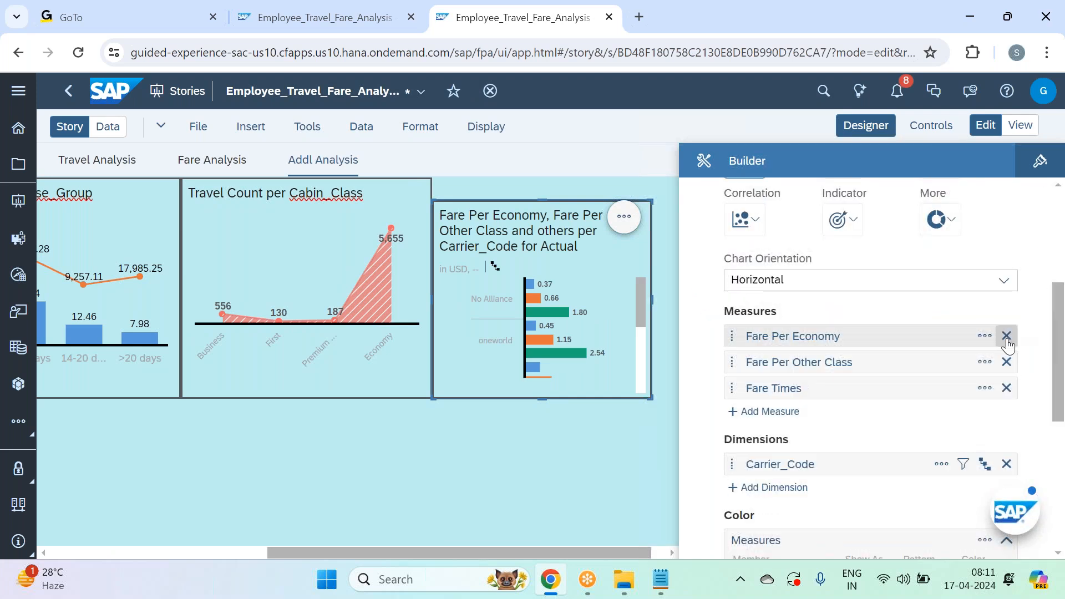
click(1006, 336)
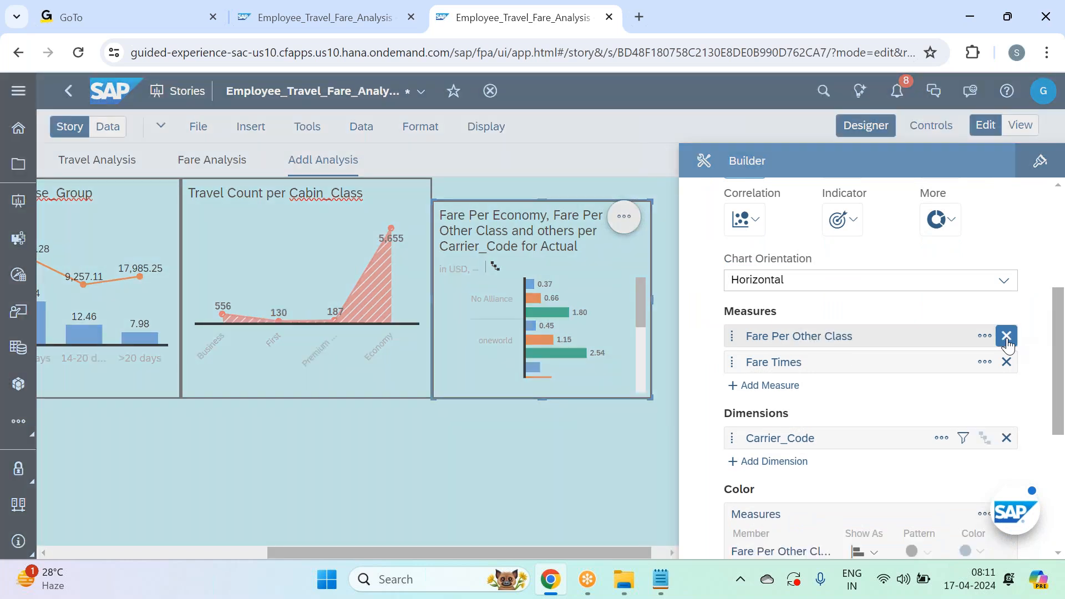
click(1006, 339)
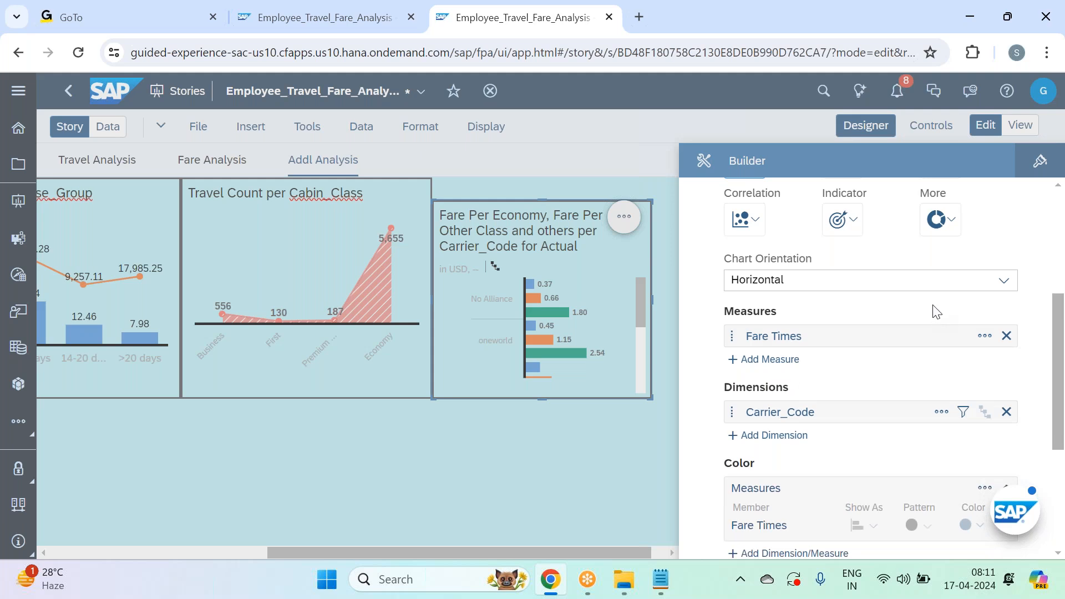
scroll(1005, 249, up, 4)
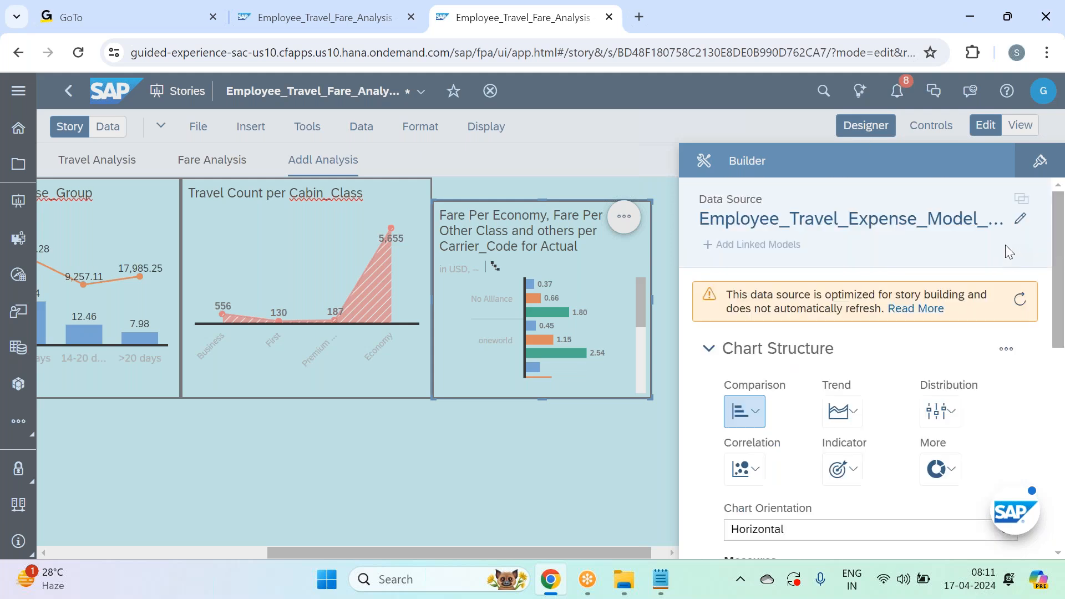
click(1014, 302)
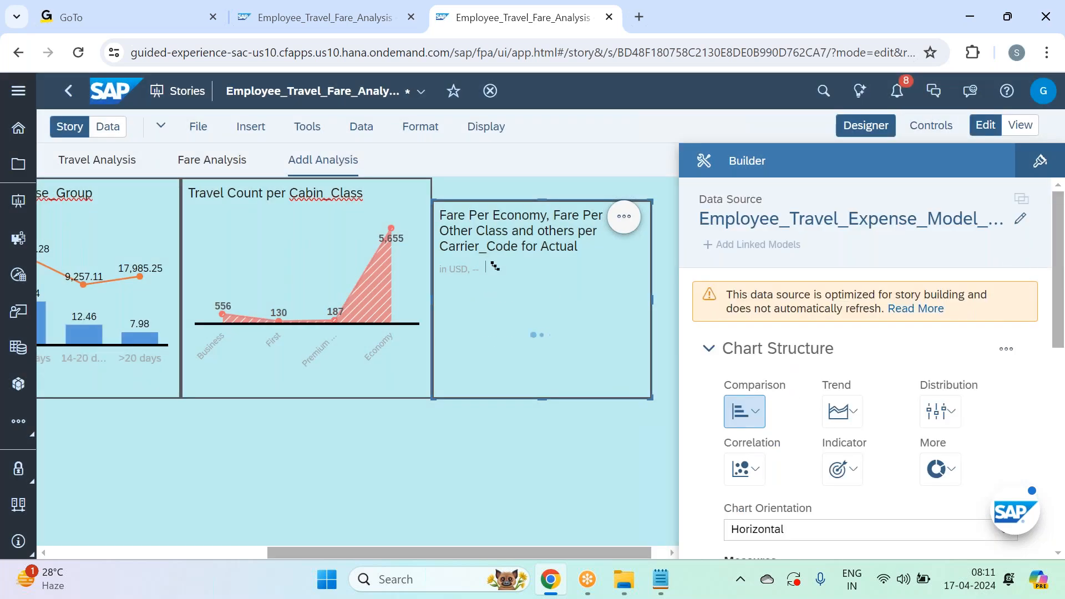
click(871, 127)
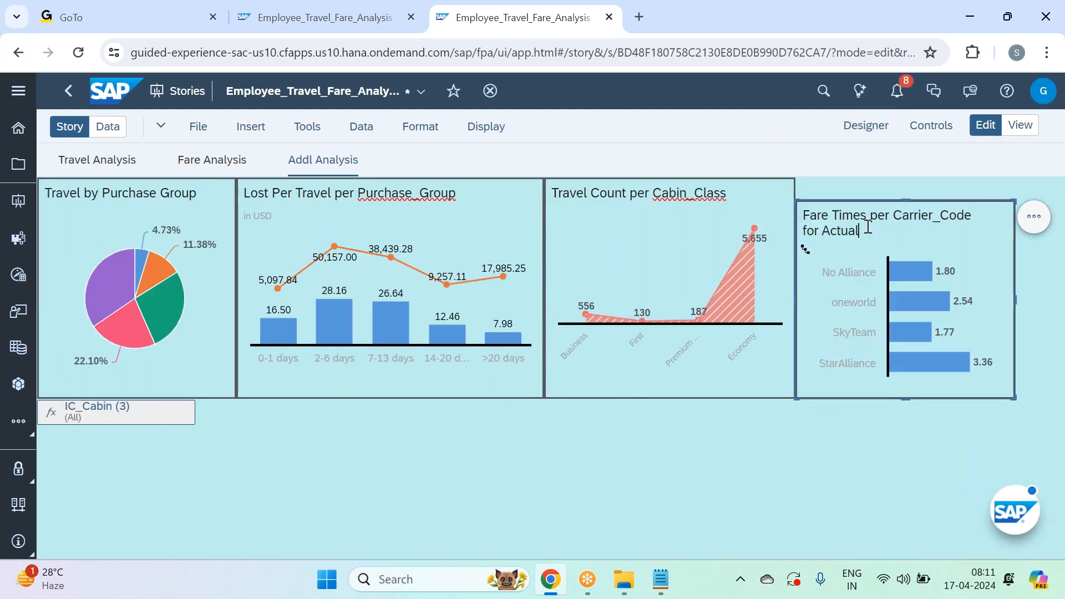
Hide the chart title of the Fare Times per Carrier_Code chart
double_click(865, 227)
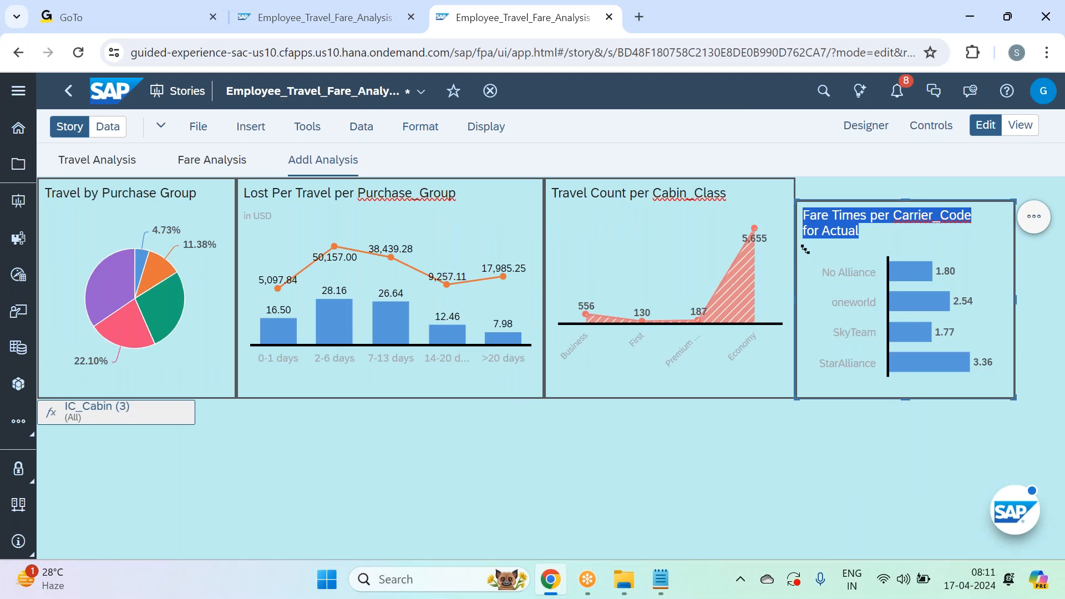
click(1035, 221)
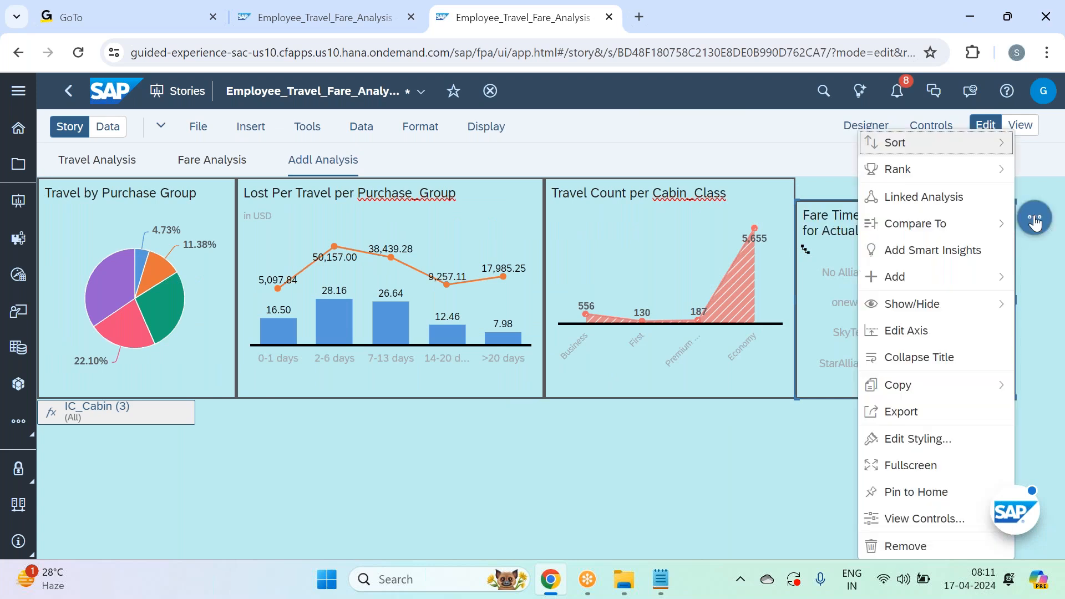
mouse_move(912, 306)
click(801, 301)
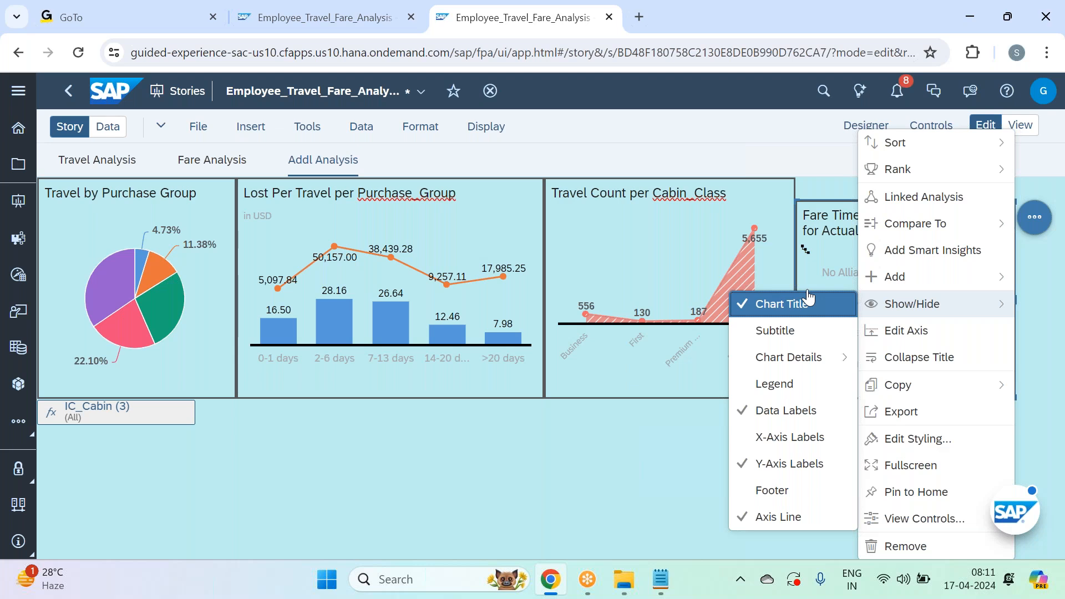
click(827, 185)
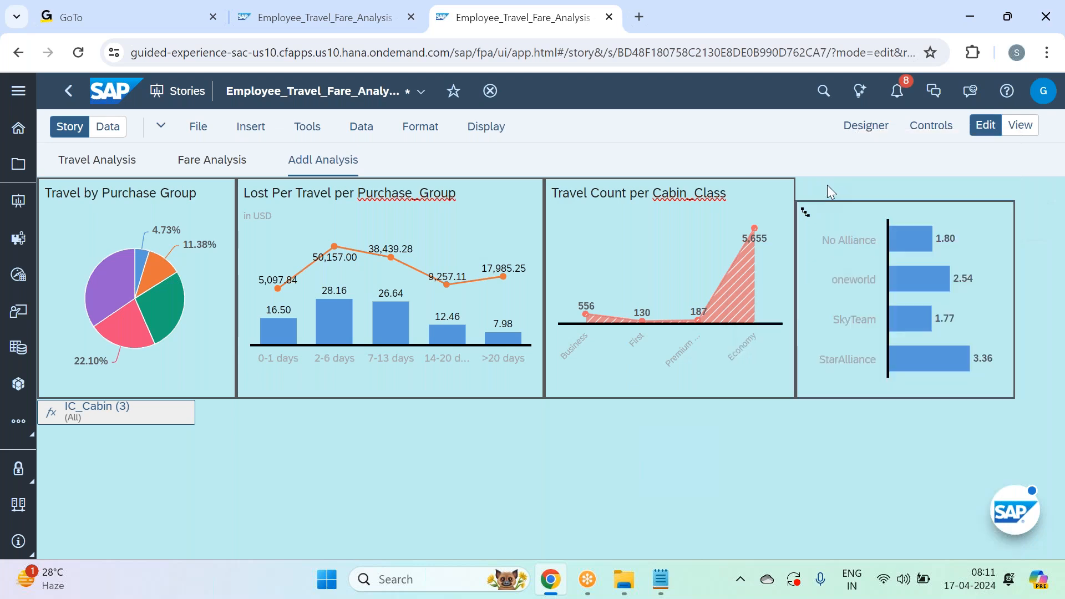
Move the IC_Cabin input control to the lower right corner of the Fare Times chart and limit its selection to Business
drag(183, 417, 997, 377)
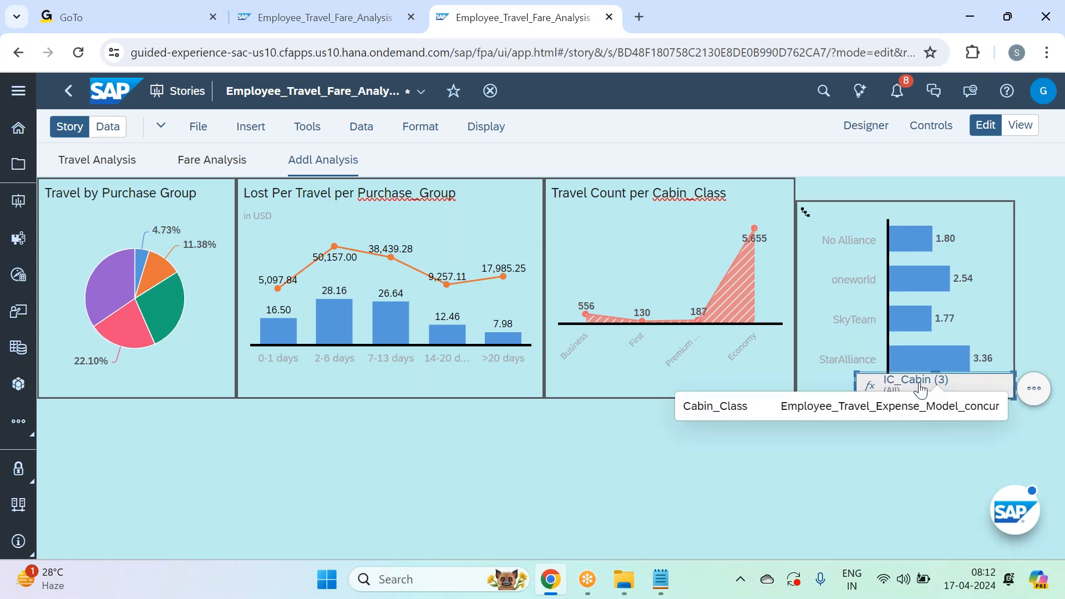
click(921, 390)
click(876, 419)
click(913, 450)
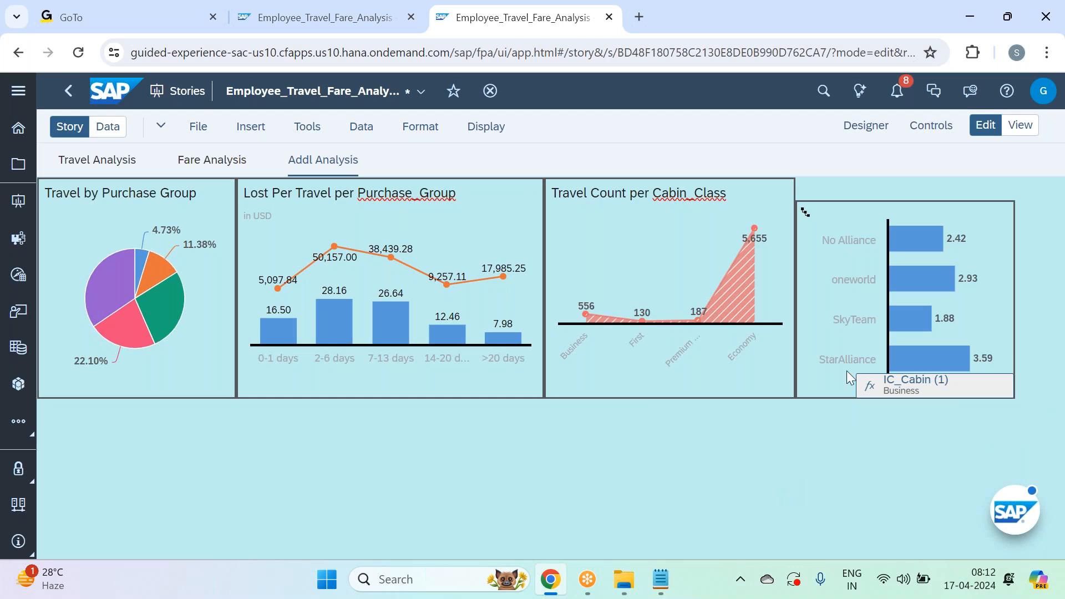
Inspect the Fare Times values of the carrier bars in the chart filtered to Business class
mouse_move(903, 255)
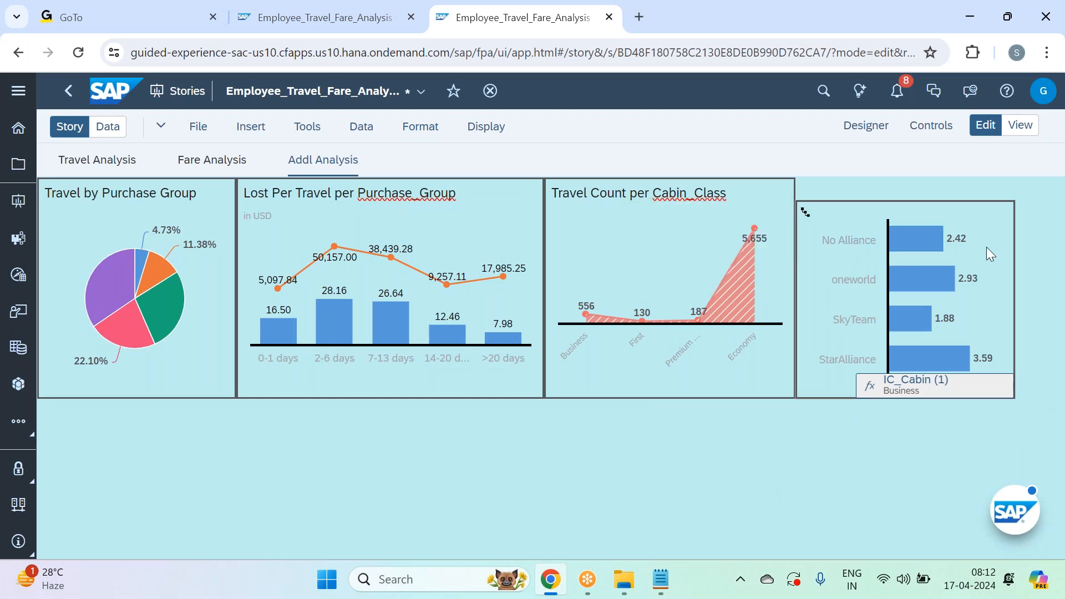
mouse_move(936, 293)
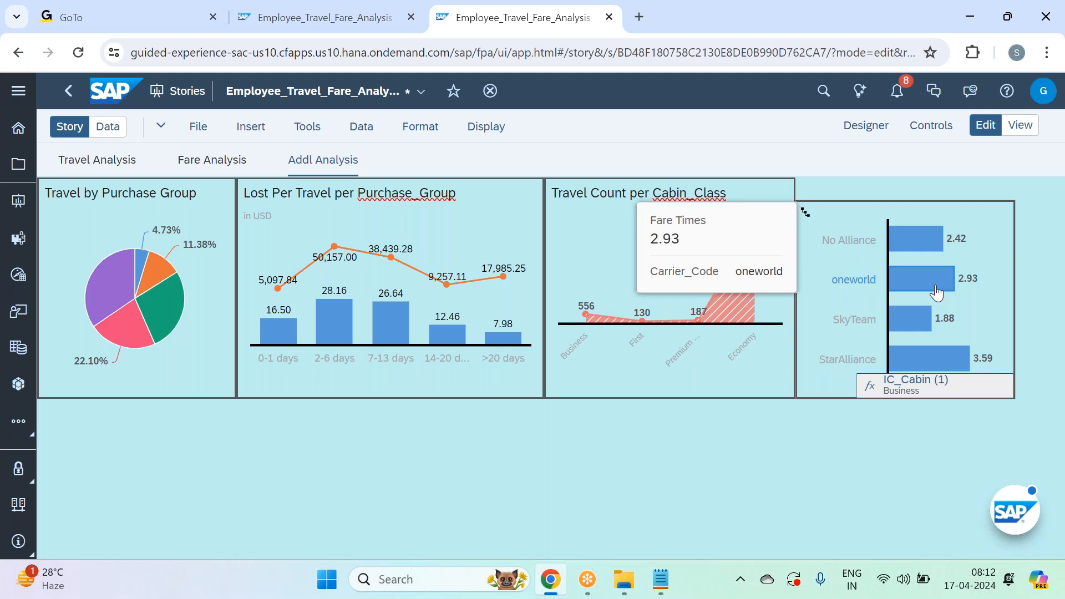
mouse_move(914, 327)
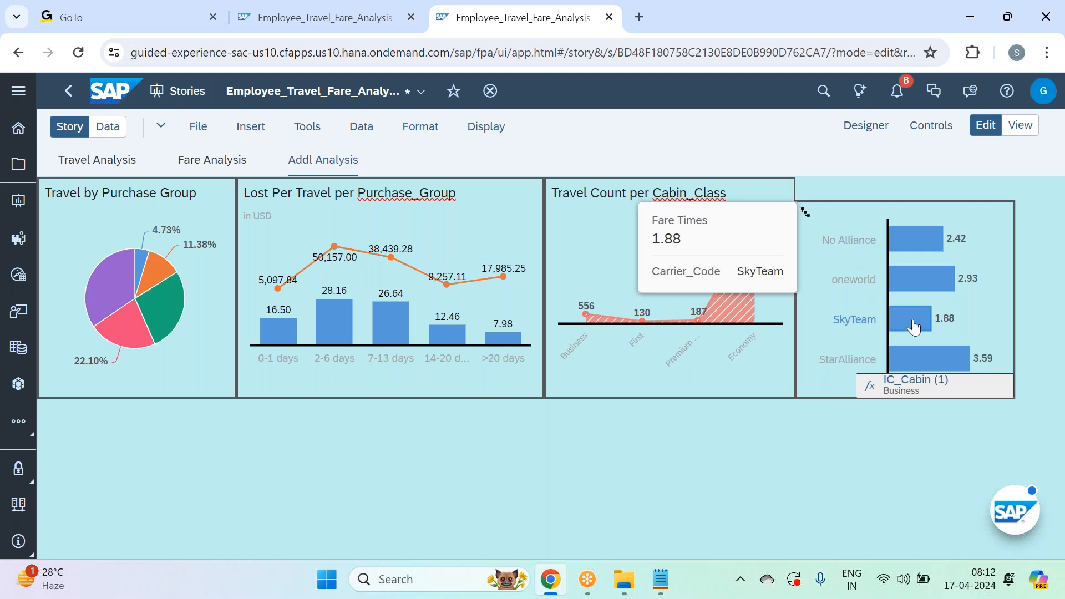
mouse_move(946, 363)
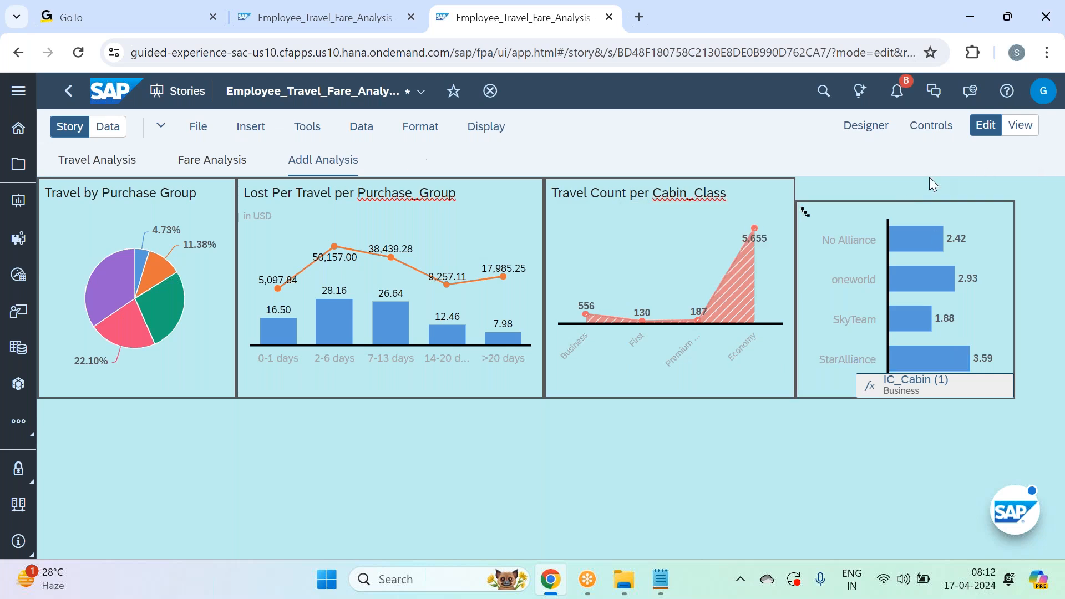
Insert a text box and fit it into the strip directly above the Fare Times chart, matching the chart's width
click(240, 125)
click(317, 335)
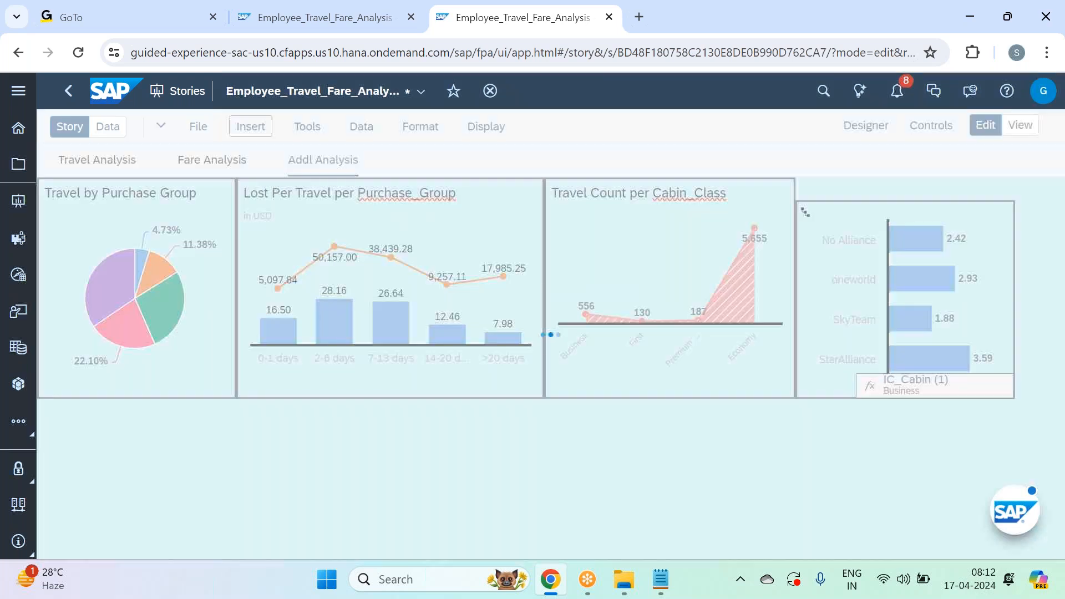
drag(351, 421, 237, 423)
drag(186, 399, 1014, 201)
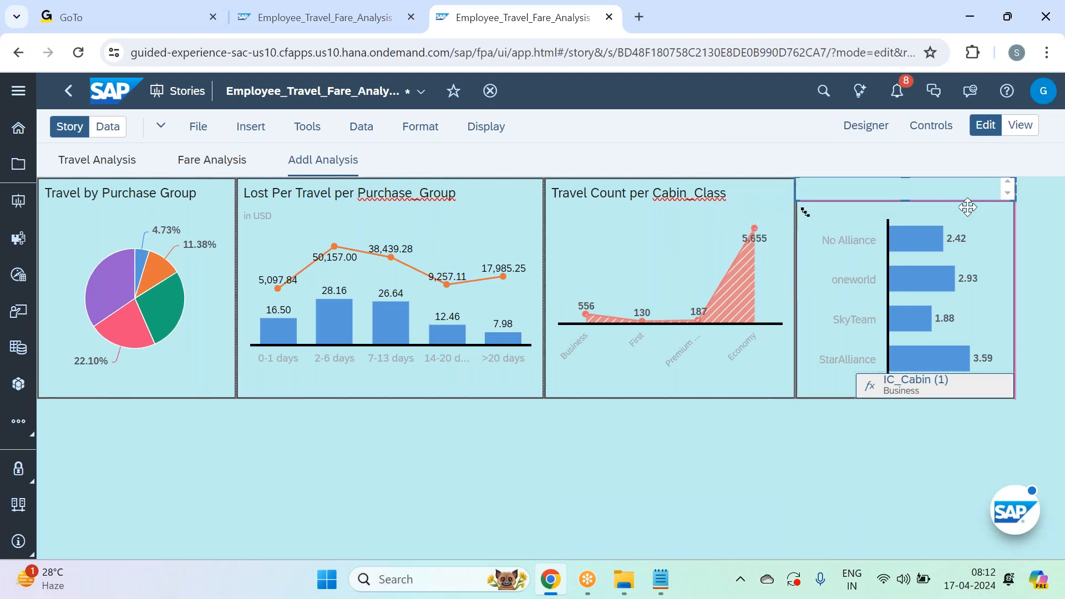
Fill the text box with dynamic text from the IC_Cabin calculation input control, followed by "vs Economy Class"
right_click(910, 189)
mouse_move(941, 209)
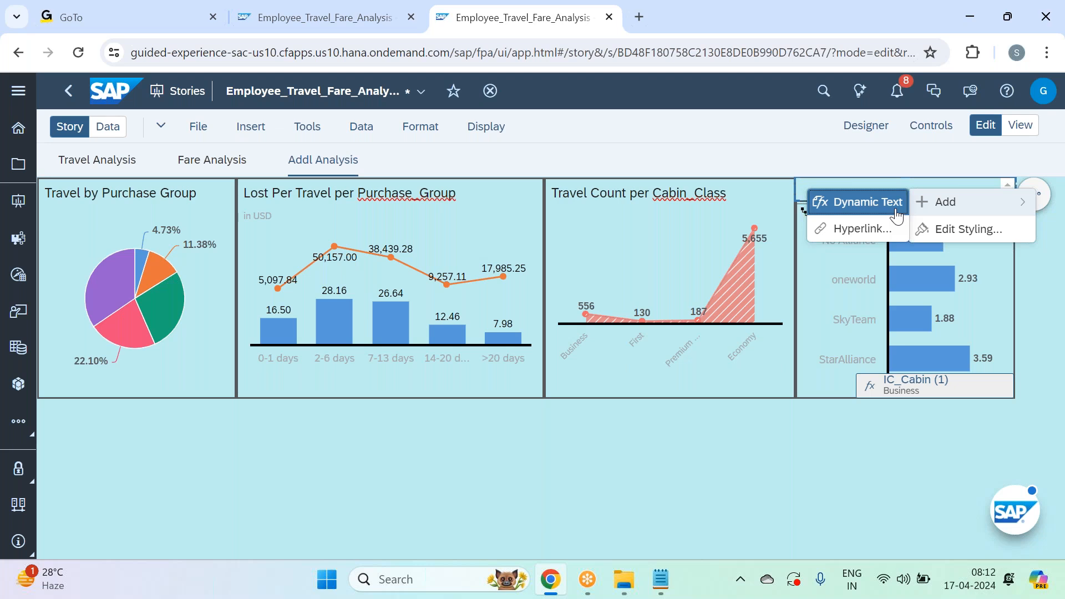
click(868, 202)
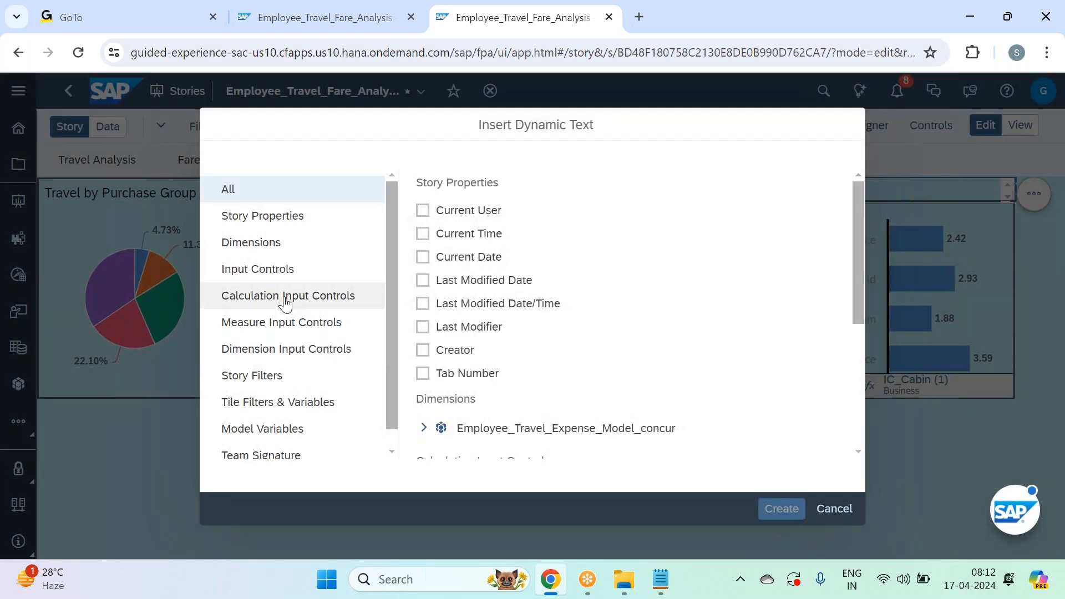
click(281, 297)
click(442, 181)
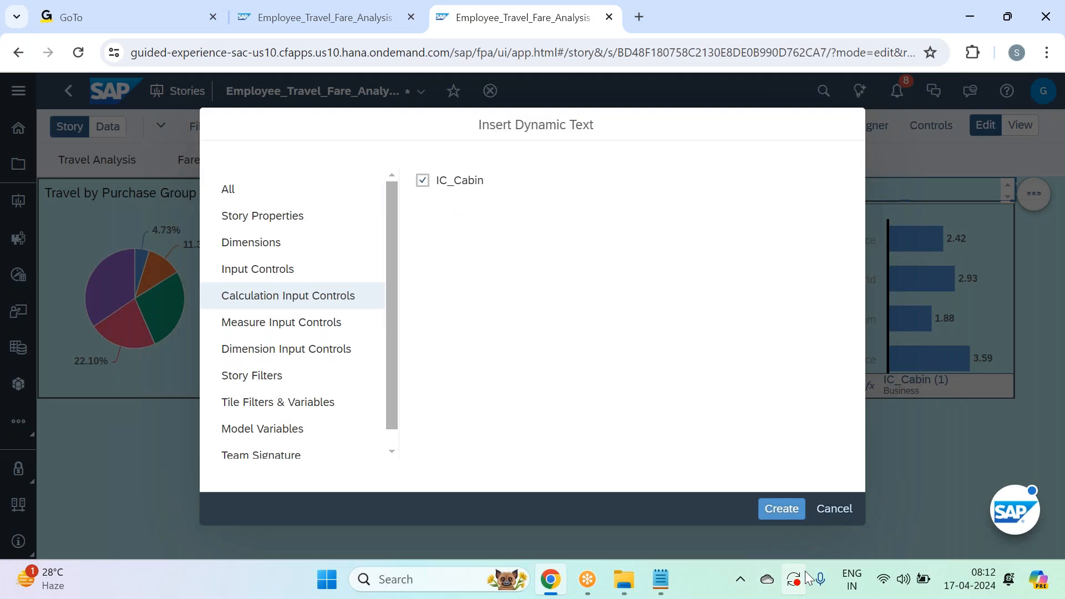
click(778, 511)
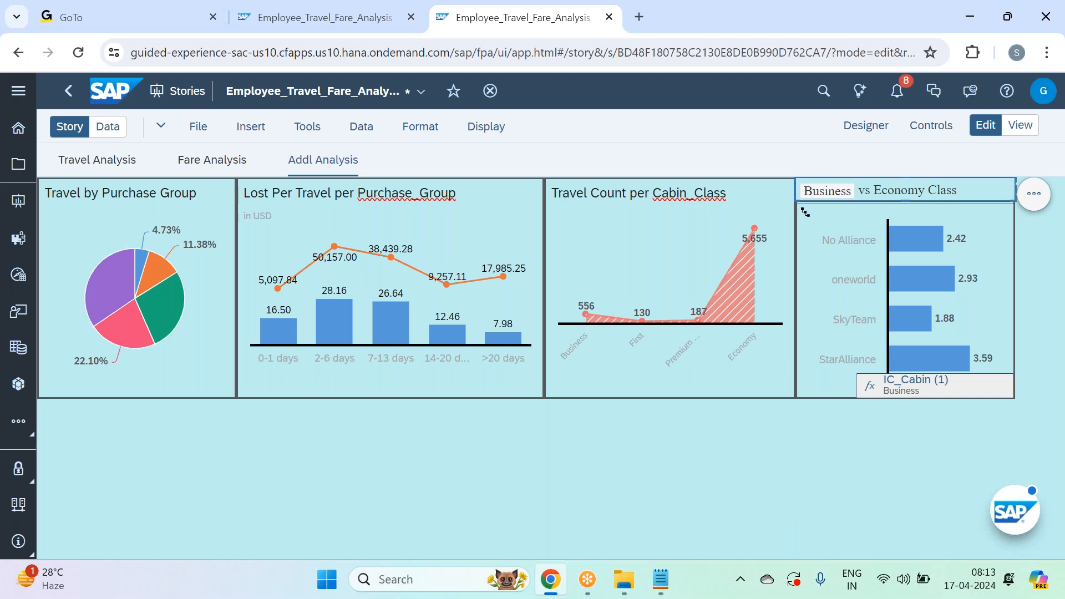
click(1030, 264)
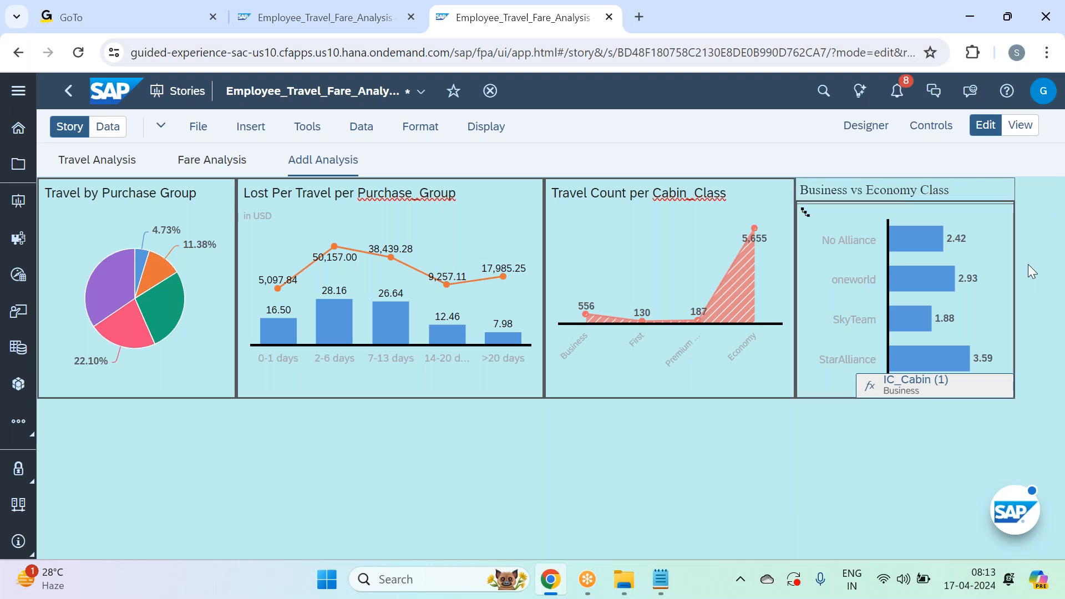
Lower the top edge of the Fare Times chart slightly so it fits beneath the Business vs Economy Class title box
click(1016, 203)
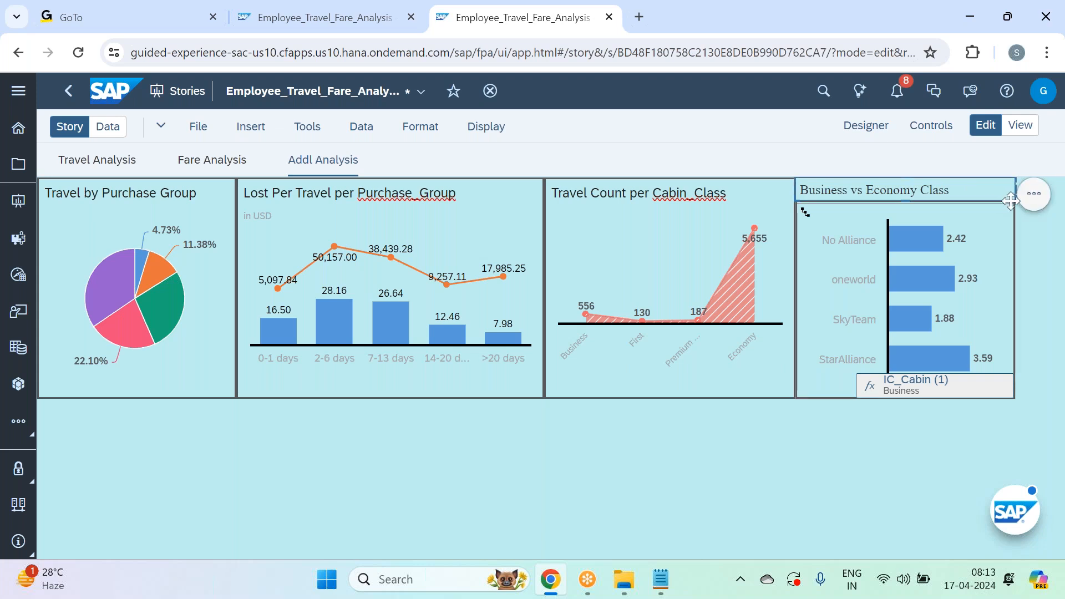
click(999, 201)
drag(1011, 196, 1012, 200)
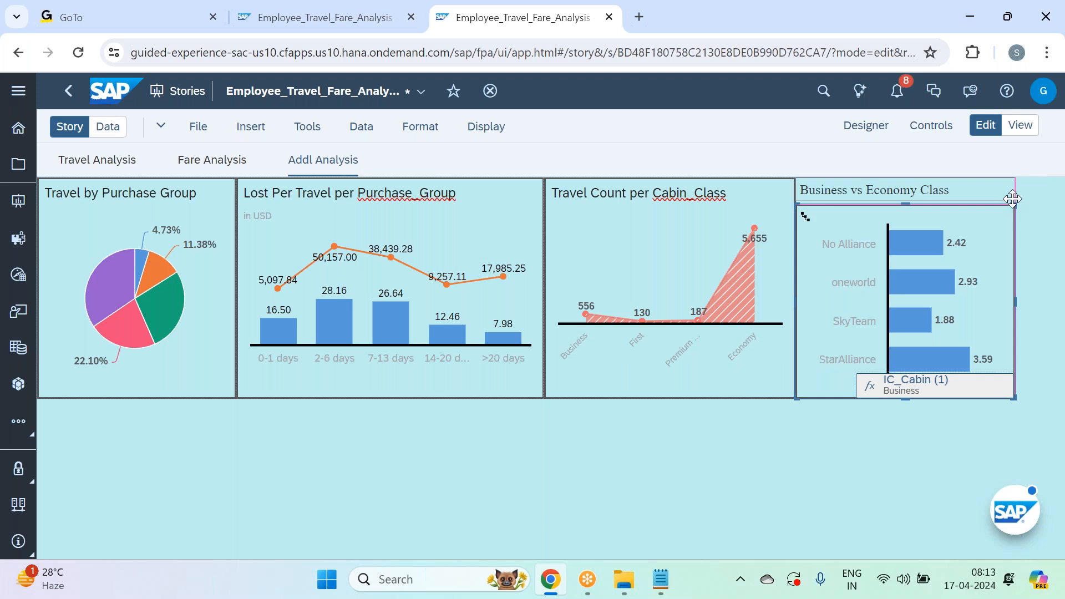
mouse_move(1012, 197)
mouse_down()
mouse_move(1018, 216)
mouse_move(1012, 200)
mouse_up()
drag(907, 204, 907, 203)
click(1009, 194)
click(1032, 236)
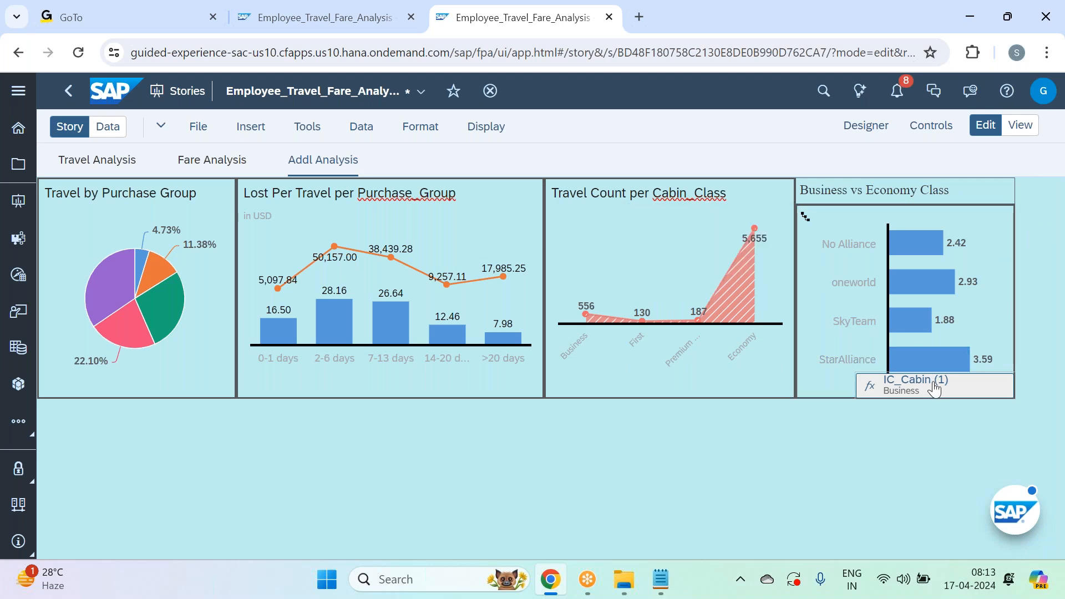
Move the IC_Cabin input control to the upper right corner of the Fare Times chart and fit it within the chart's border
drag(938, 375, 956, 212)
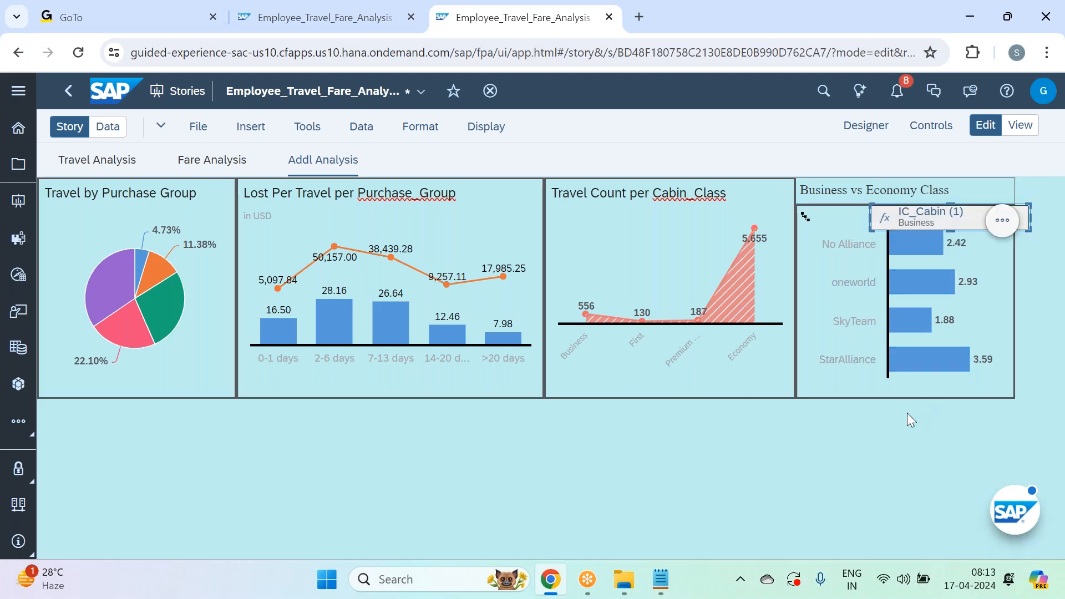
drag(1027, 230, 1025, 248)
click(1032, 264)
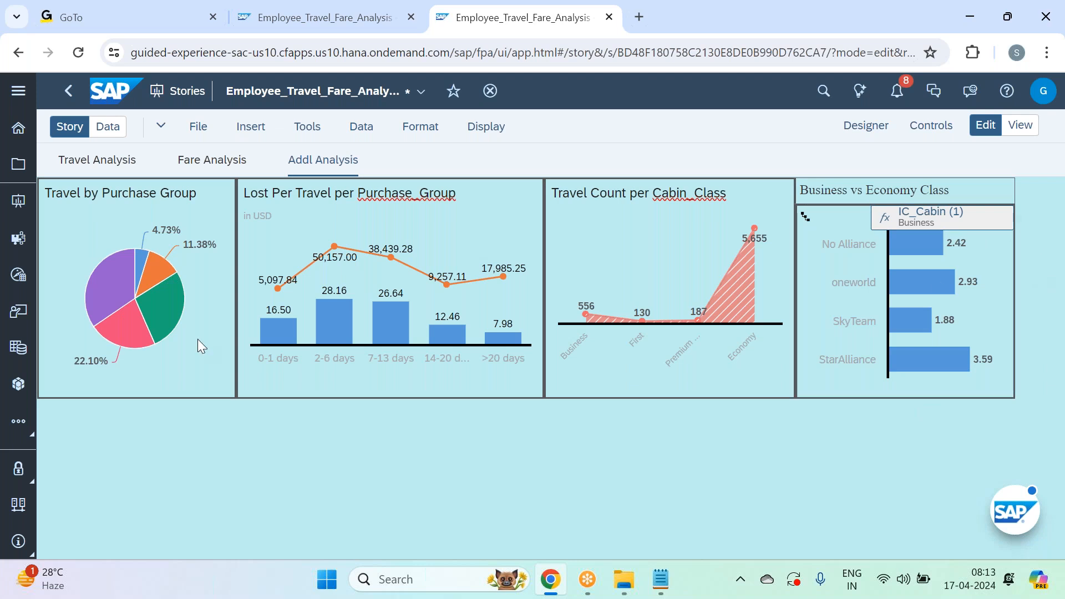
click(194, 133)
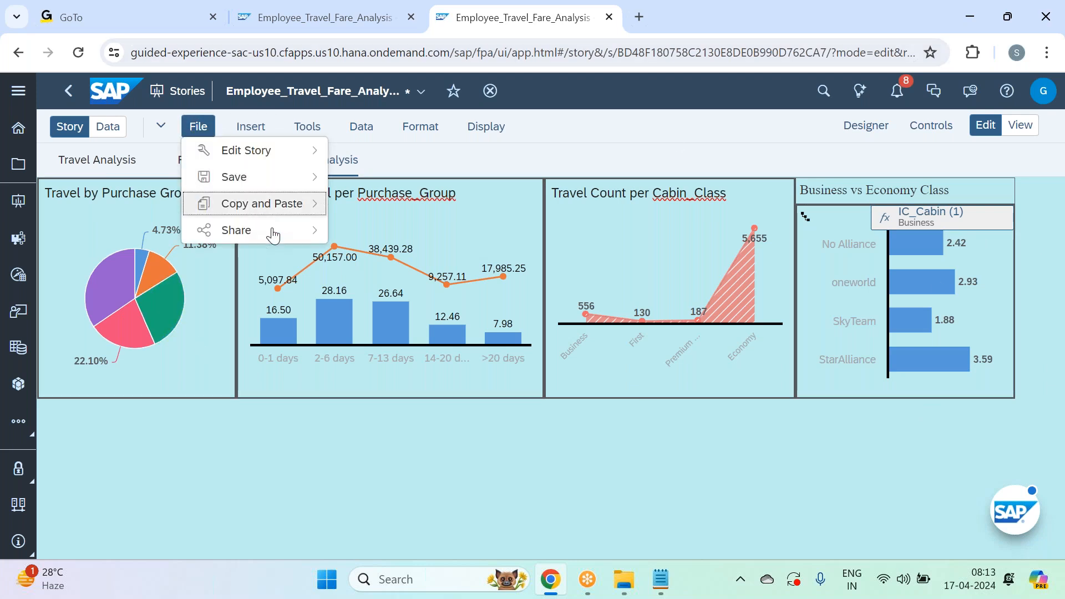
mouse_move(266, 180)
click(387, 201)
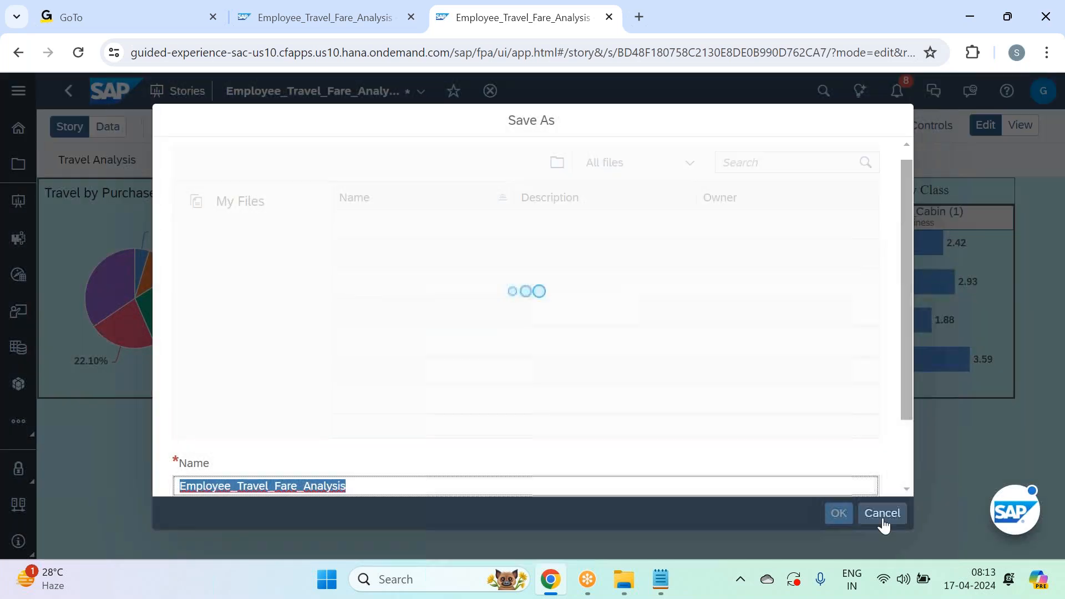
click(840, 513)
Save the story under its existing name
click(199, 128)
mouse_move(236, 179)
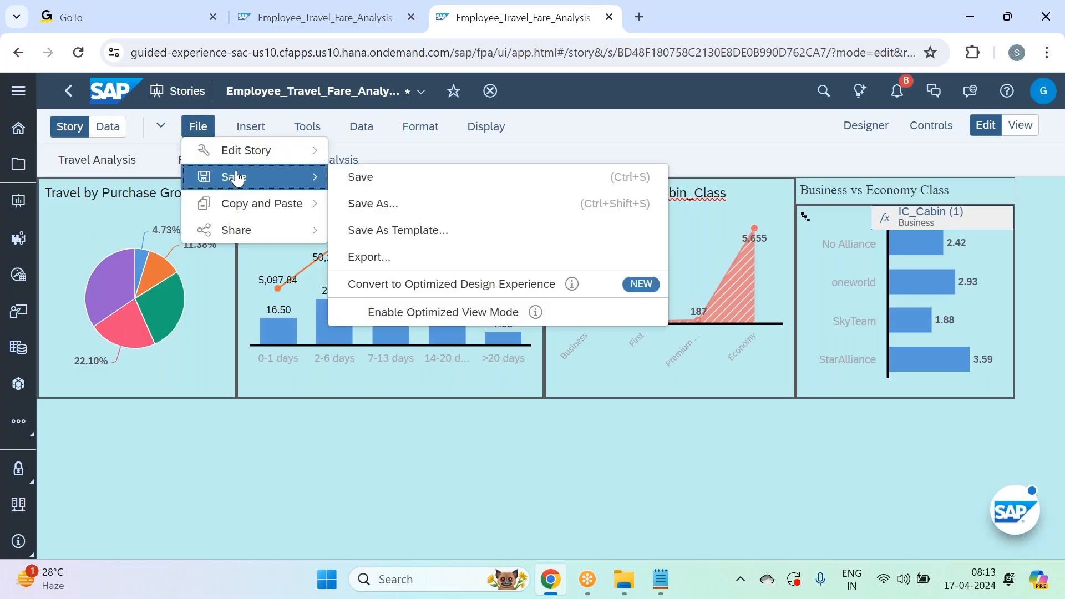
click(388, 176)
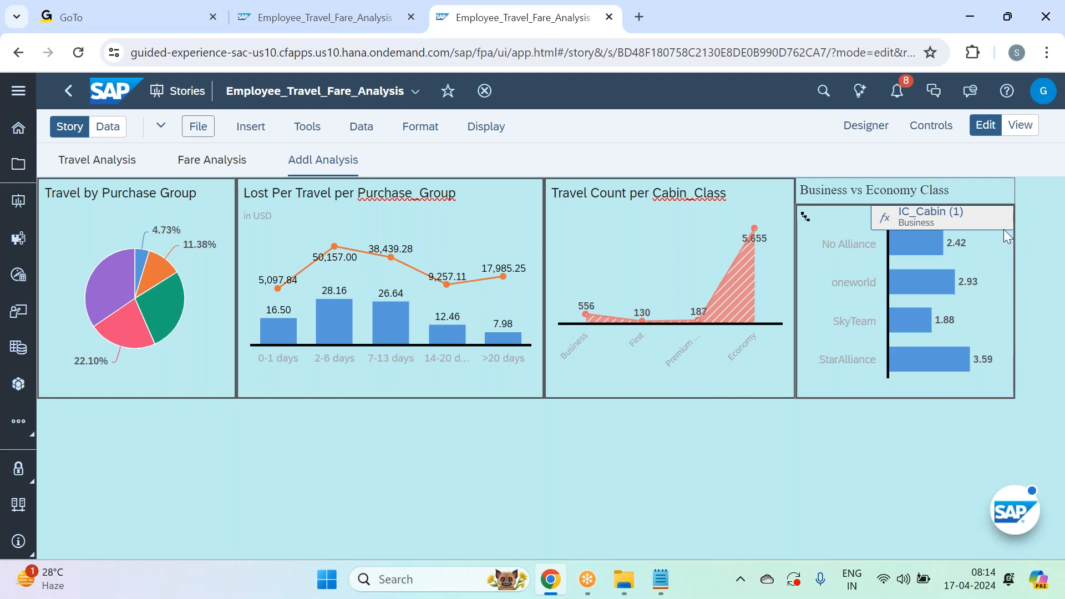
Shift the Fare Times chart, its title box and the IC_Cabin input control to the right, keeping them aligned
mouse_move(1009, 205)
mouse_down()
mouse_move(1024, 205)
mouse_move(1008, 206)
mouse_up()
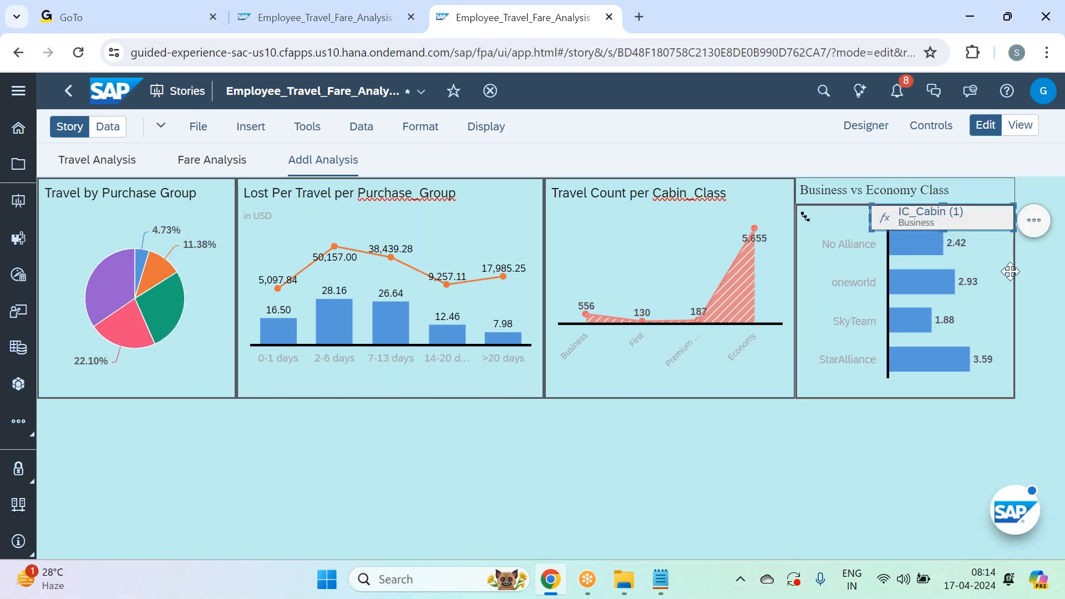
drag(1010, 270, 1040, 270)
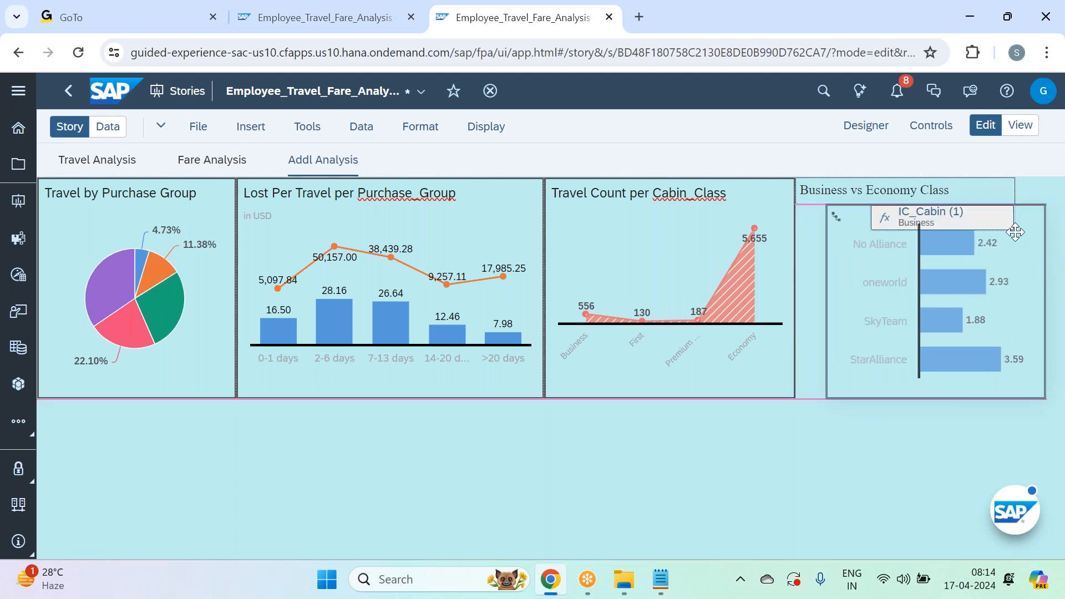
mouse_move(1001, 214)
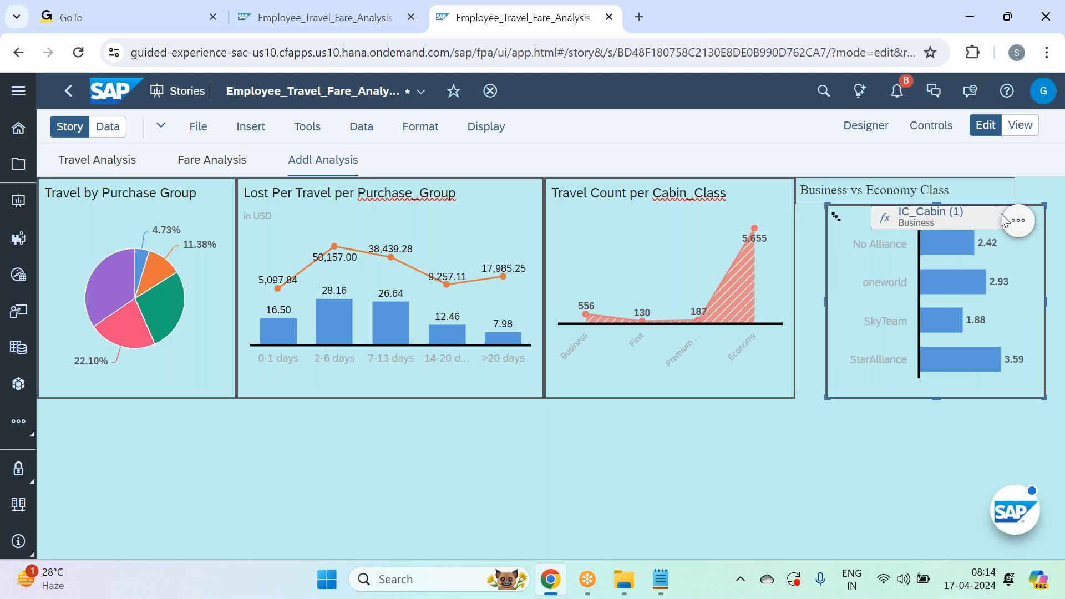
drag(985, 218, 1035, 182)
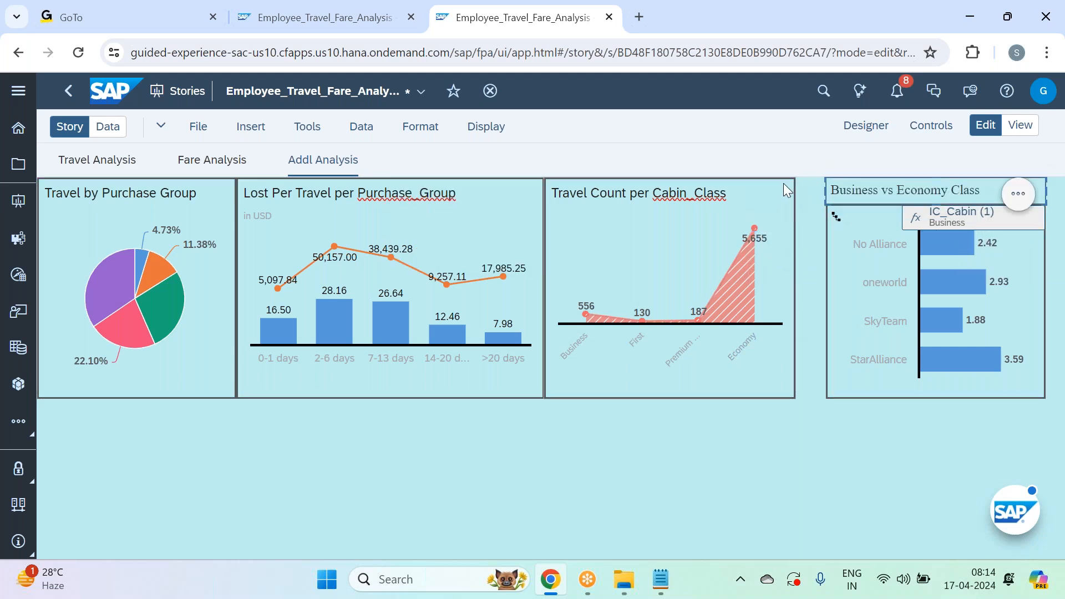
Move the Travel Count chart against the Fare Times chart, then widen the Lost Per Travel chart slightly and place it beside Travel Count
drag(783, 184, 811, 182)
click(539, 293)
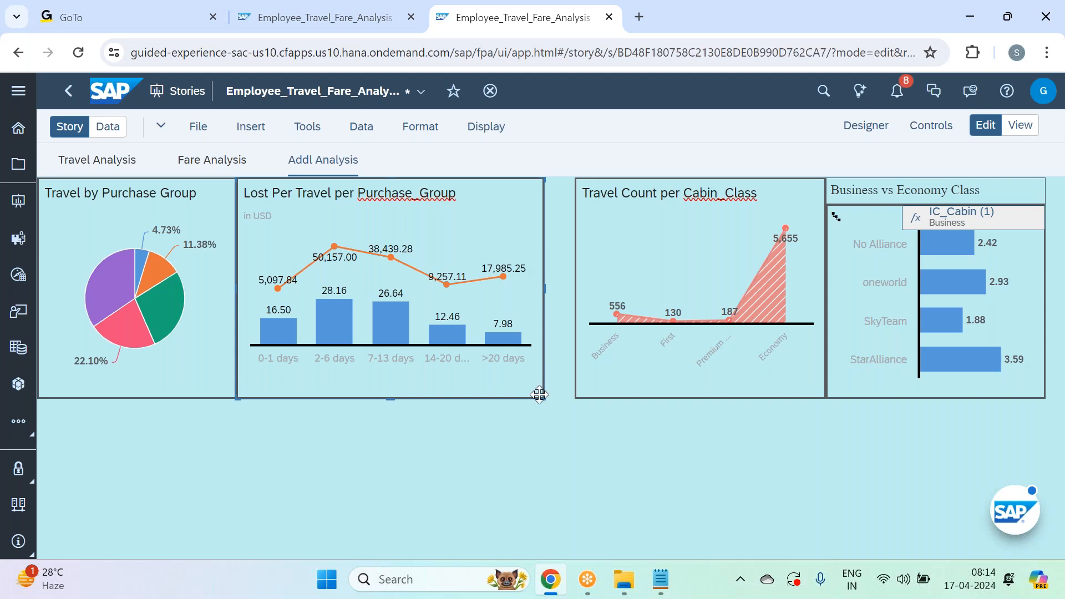
drag(545, 395, 552, 398)
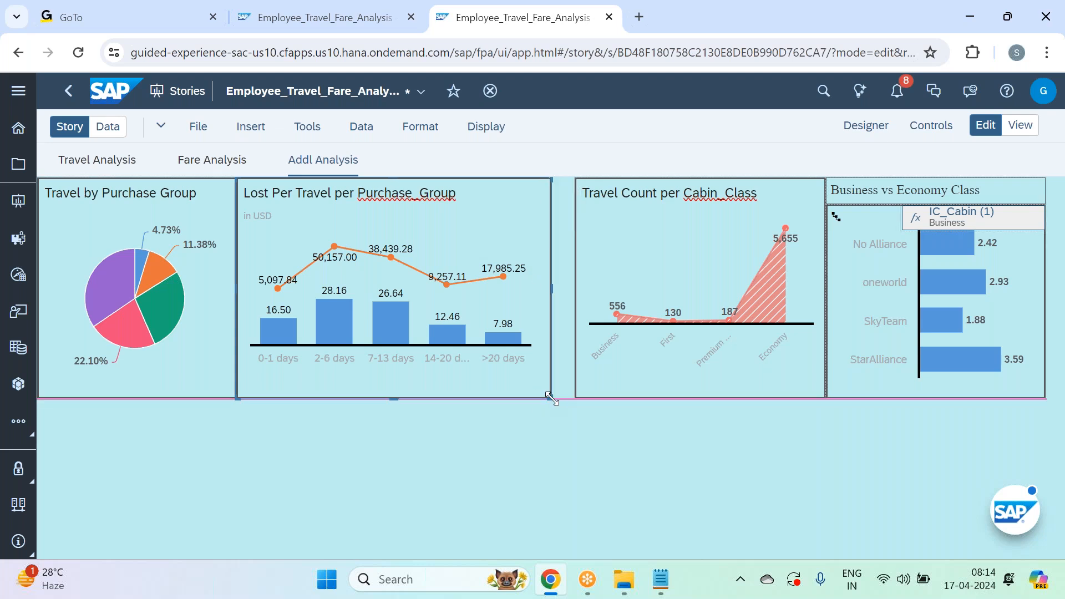
drag(533, 179, 556, 177)
Widen the Travel by Purchase Group pie chart to meet the left edge of the Lost Per Travel chart
click(216, 298)
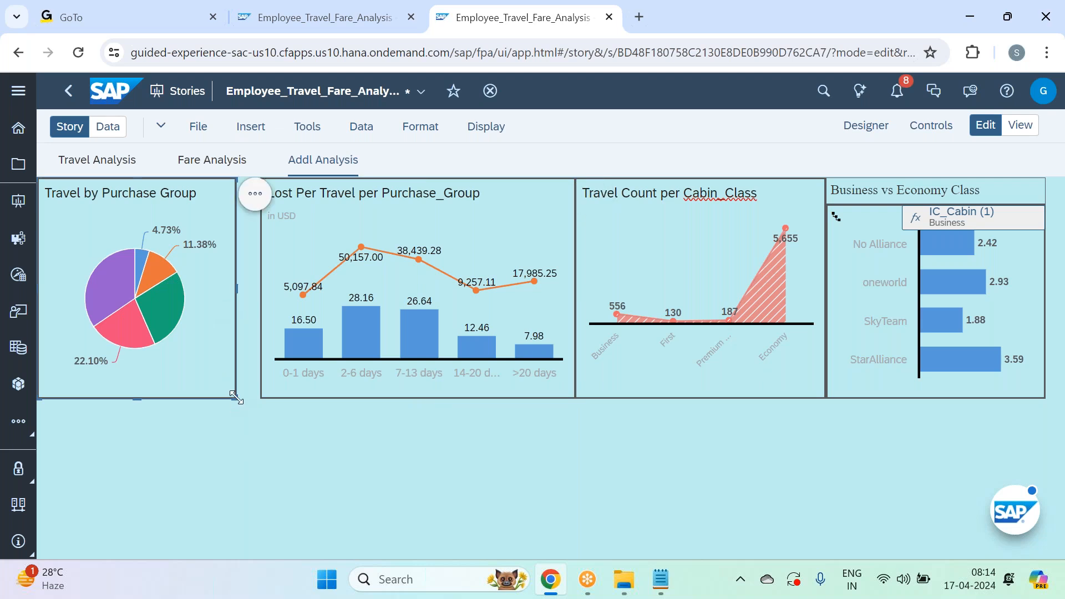
drag(236, 396, 263, 392)
click(351, 432)
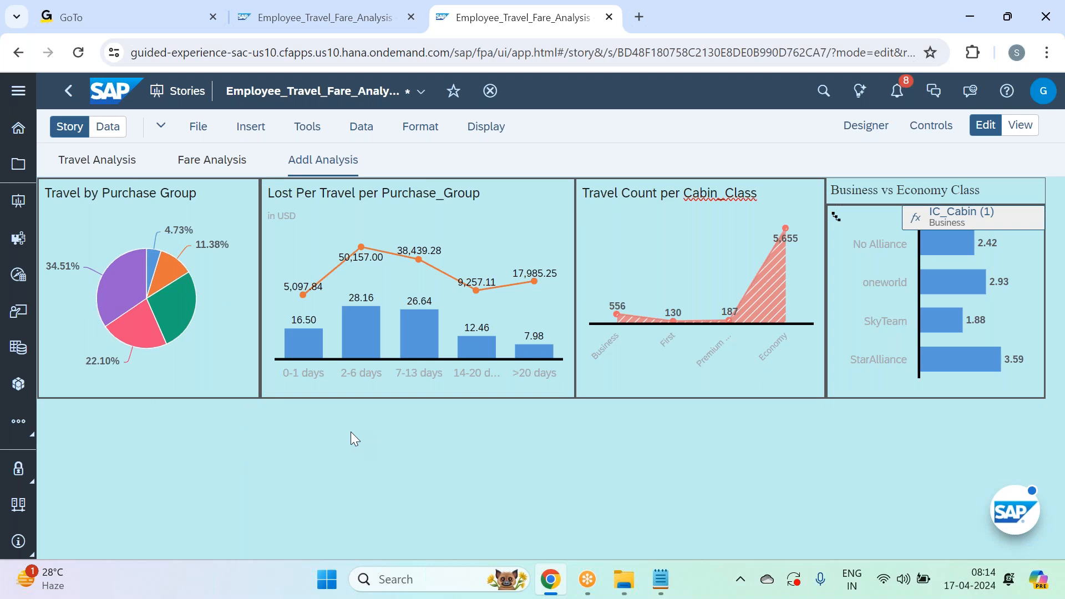
Save the story with the rearranged chart layout
click(198, 127)
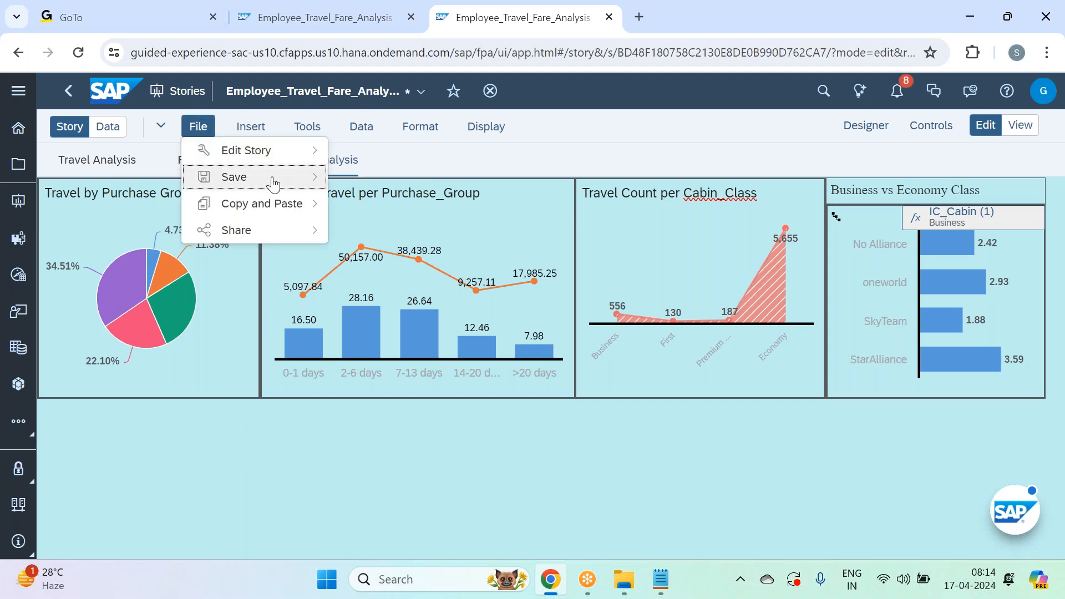
mouse_move(277, 175)
click(357, 175)
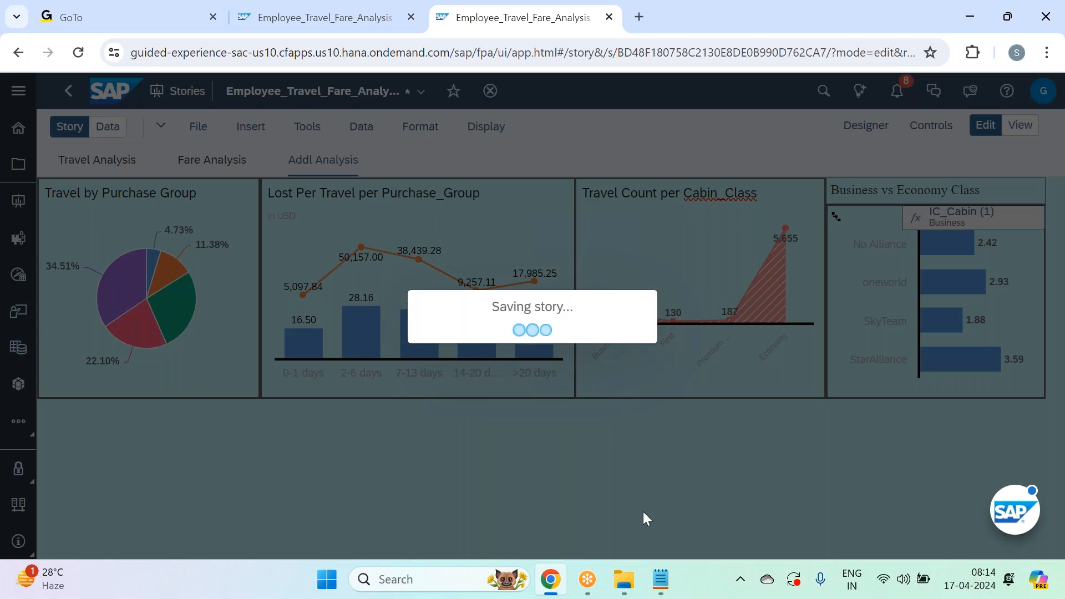
Switch to the SAC Mar 2024 - Batch 33 notes in Notepad, review the specifications from Widget 18 onward, and return to the story
click(659, 579)
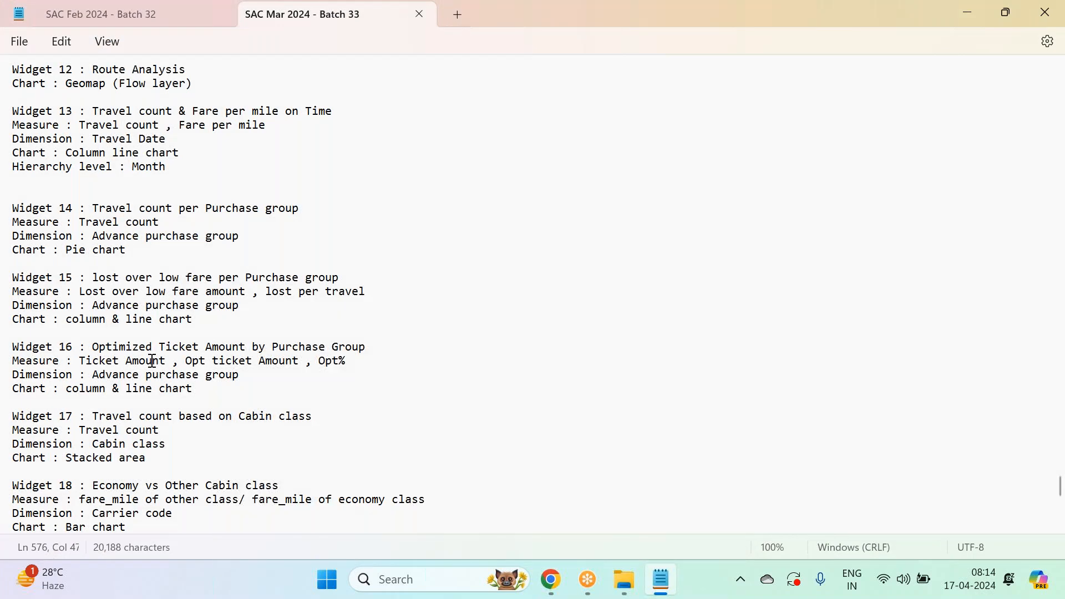
scroll(166, 388, down, 3)
drag(173, 409, 3, 363)
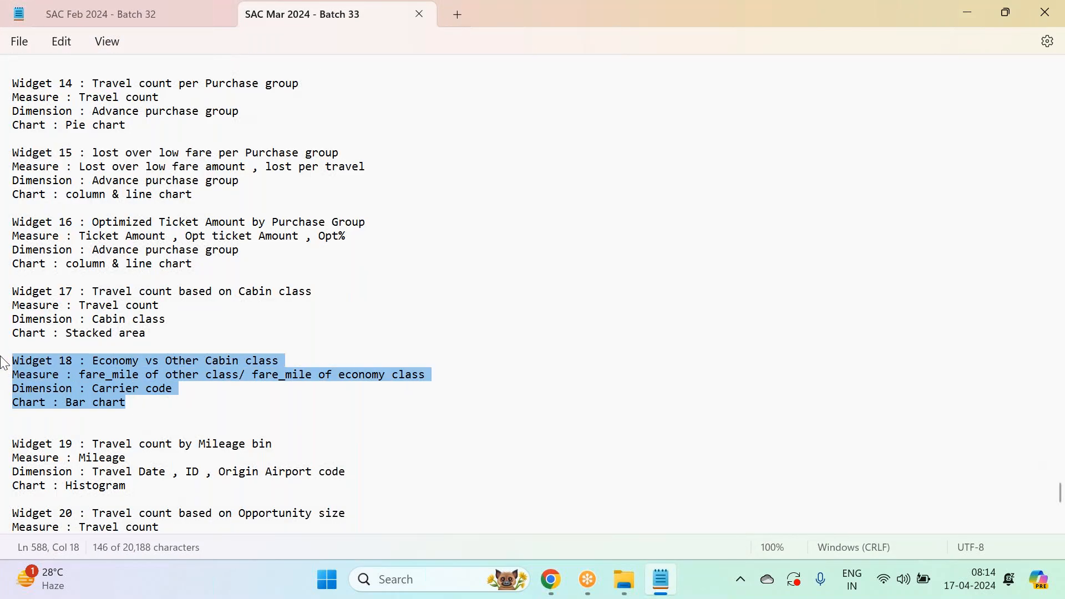
key(Right)
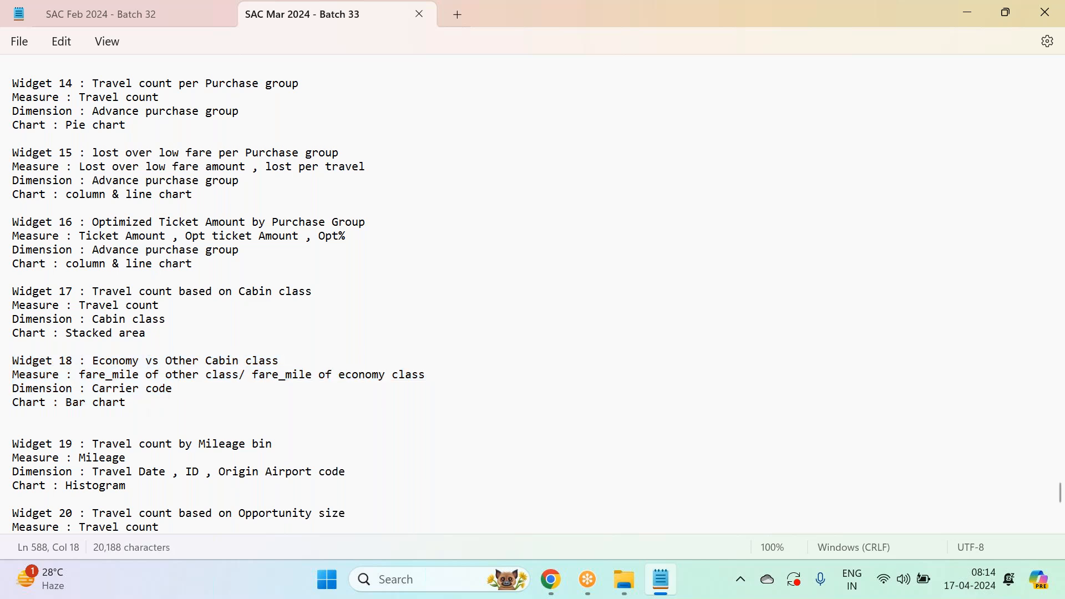
scroll(253, 312, down, 2)
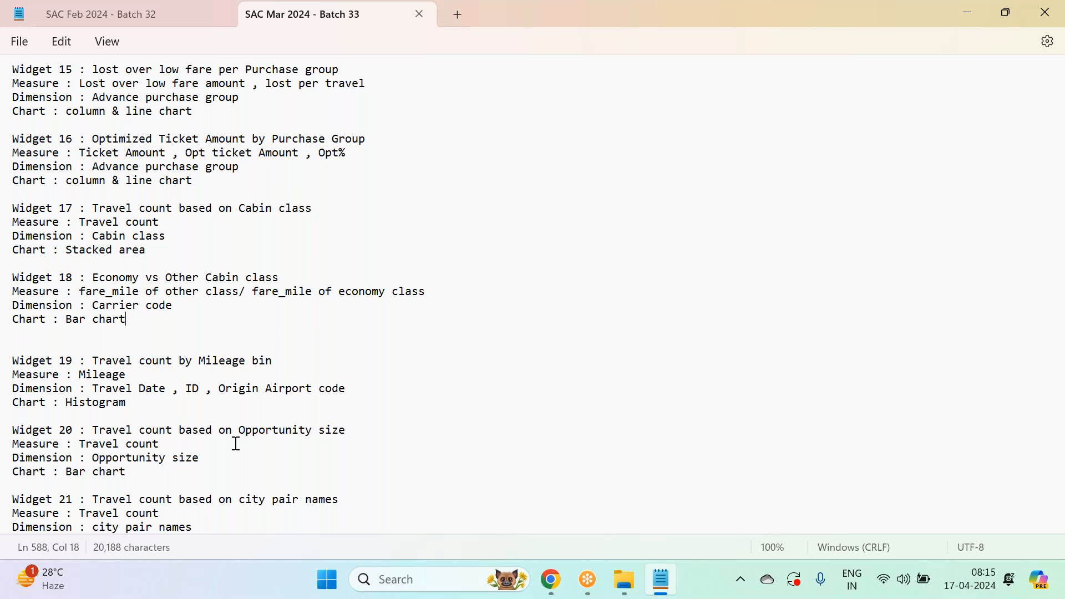
key(alt+Tab)
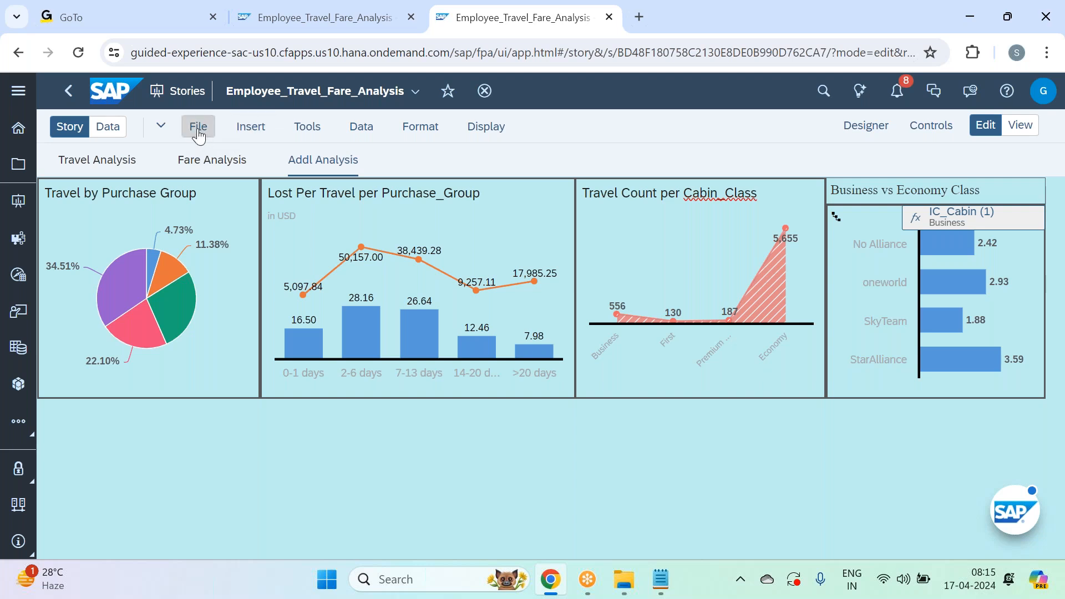
Insert a new chart below the existing Addl Analysis charts, then widen it and reduce its height
click(256, 131)
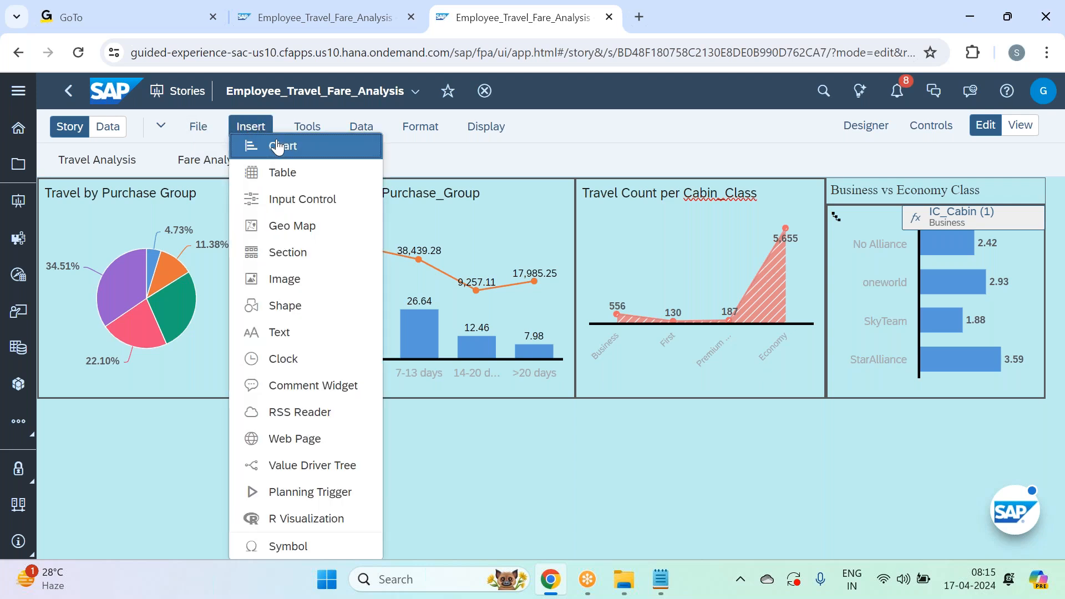
click(278, 147)
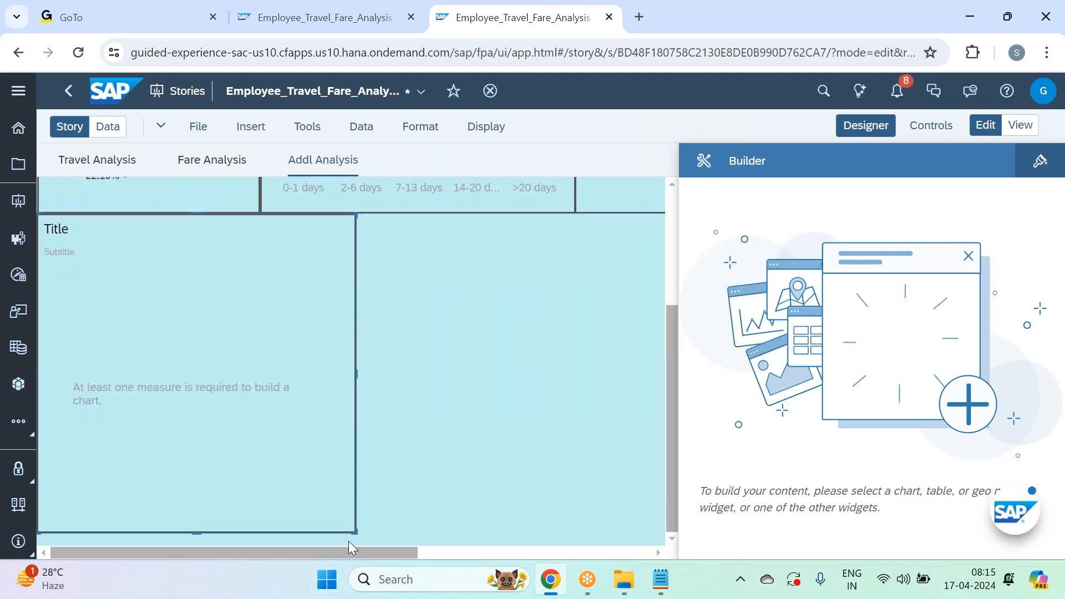
drag(354, 534, 454, 441)
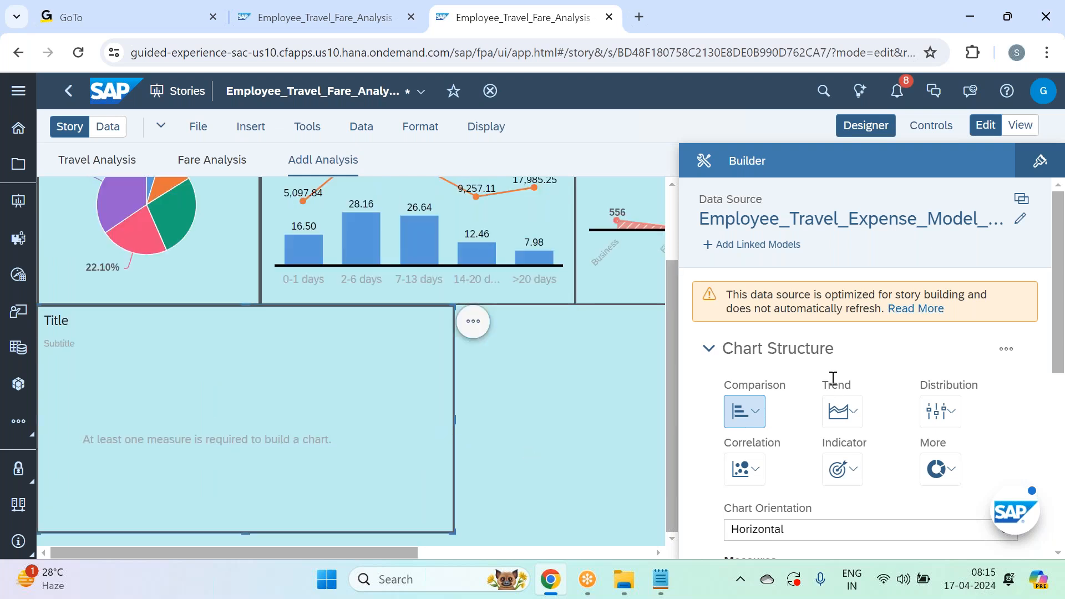
Set the new chart's type to Histogram and add Mileage as its measure
scroll(911, 367, down, 3)
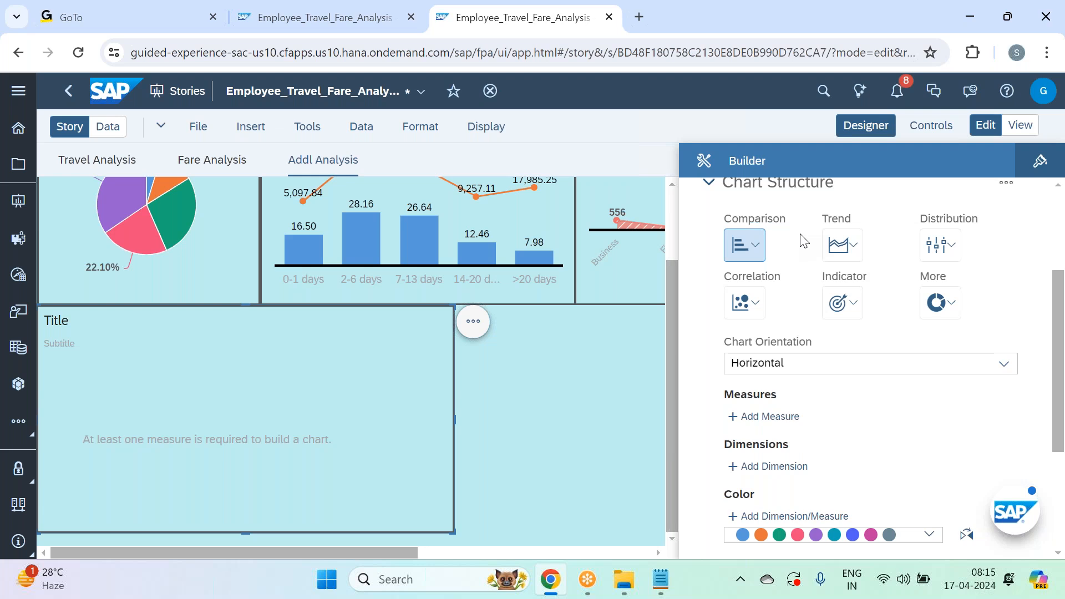
click(744, 245)
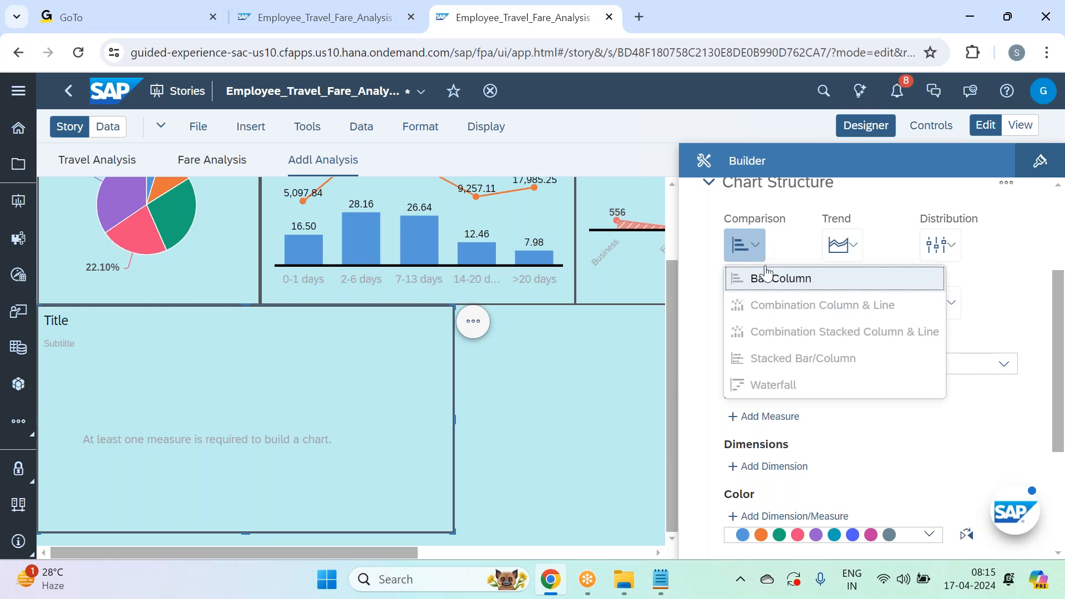
click(939, 245)
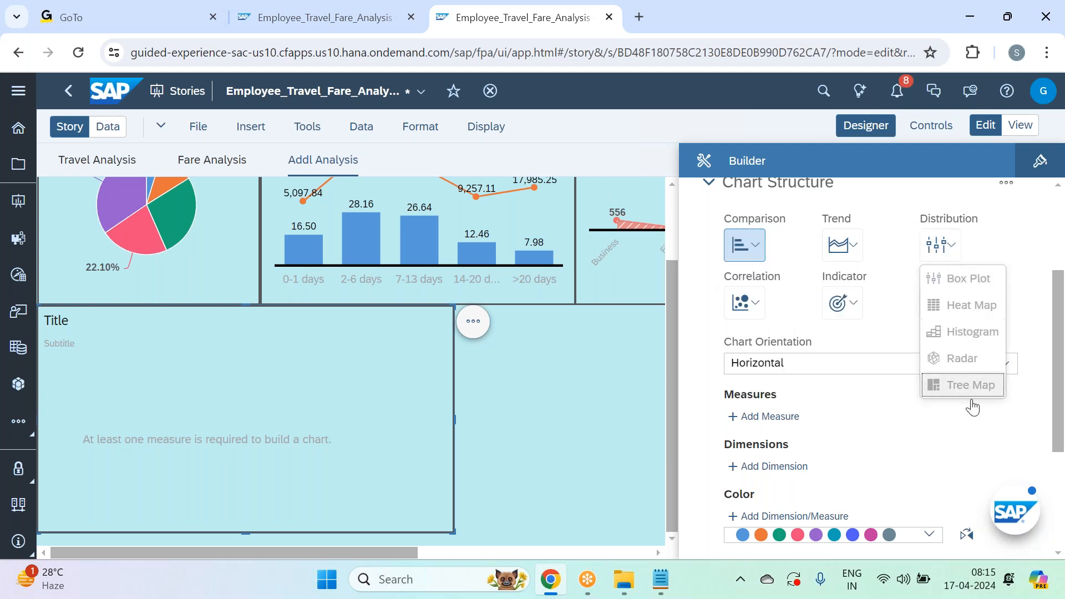
click(937, 333)
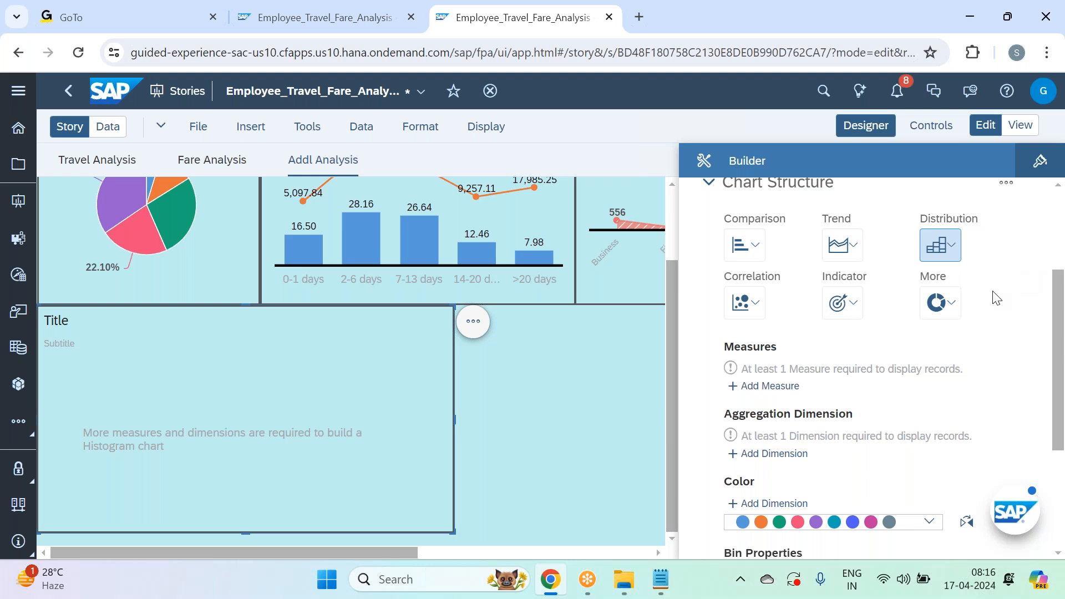
click(757, 386)
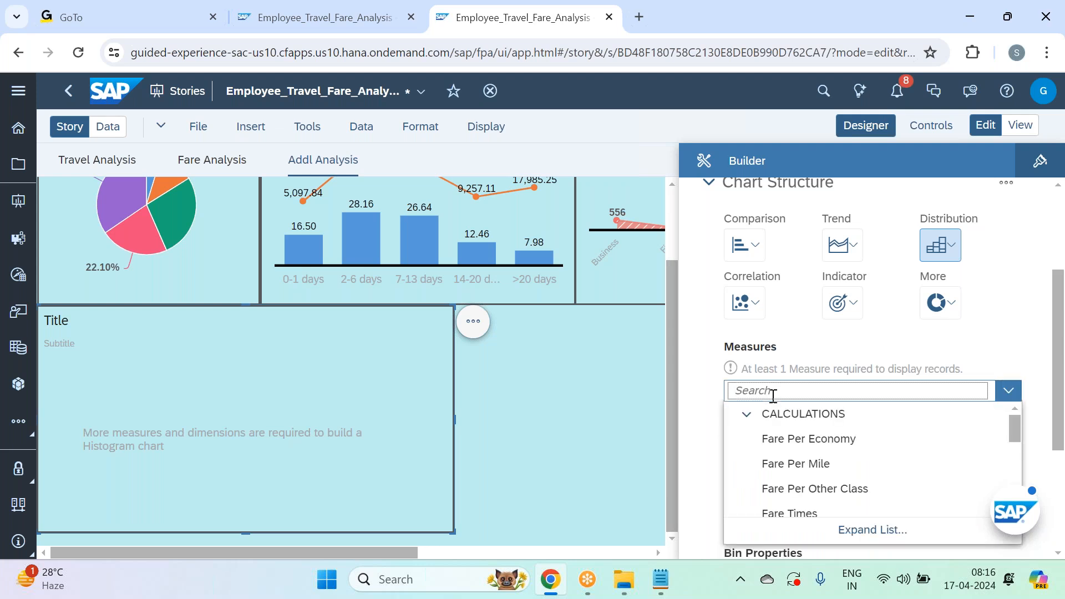
text(mil)
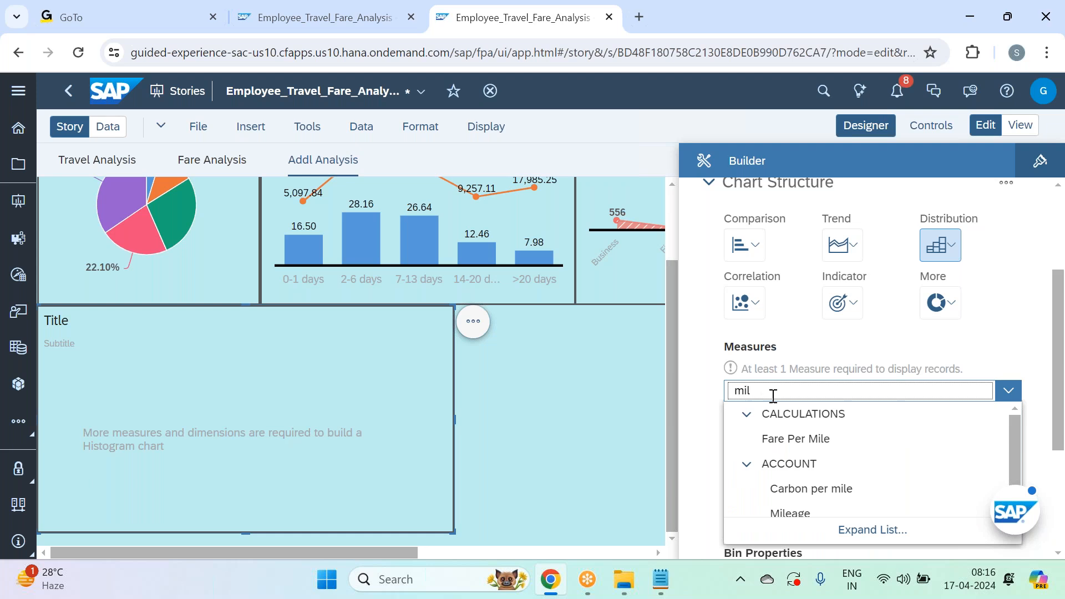
click(793, 511)
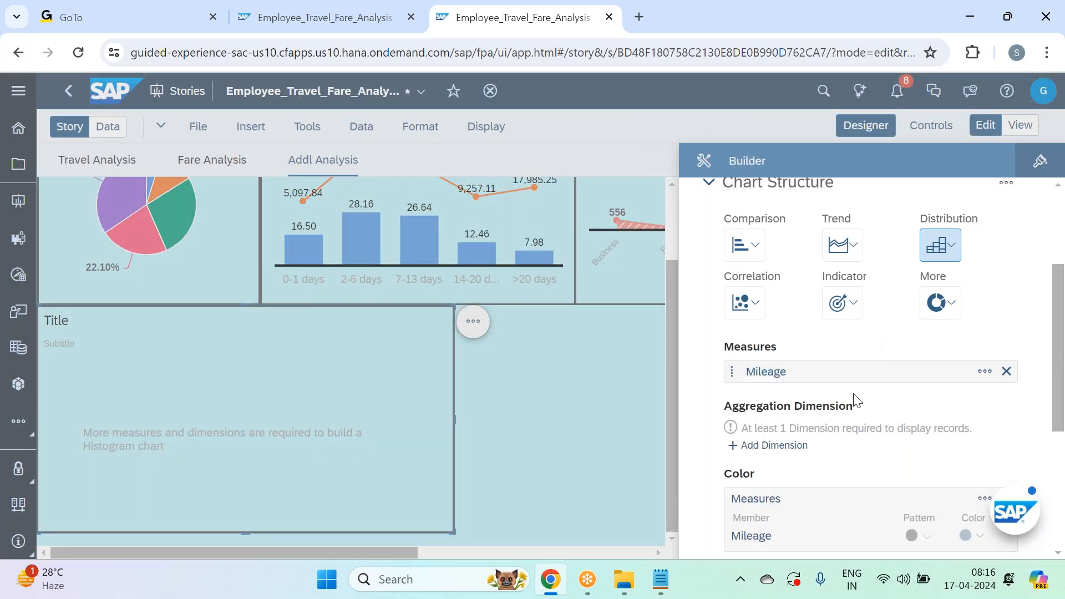
Add ID, Travel_Date and Origin_Airport_Code as the histogram's aggregation dimensions
click(785, 449)
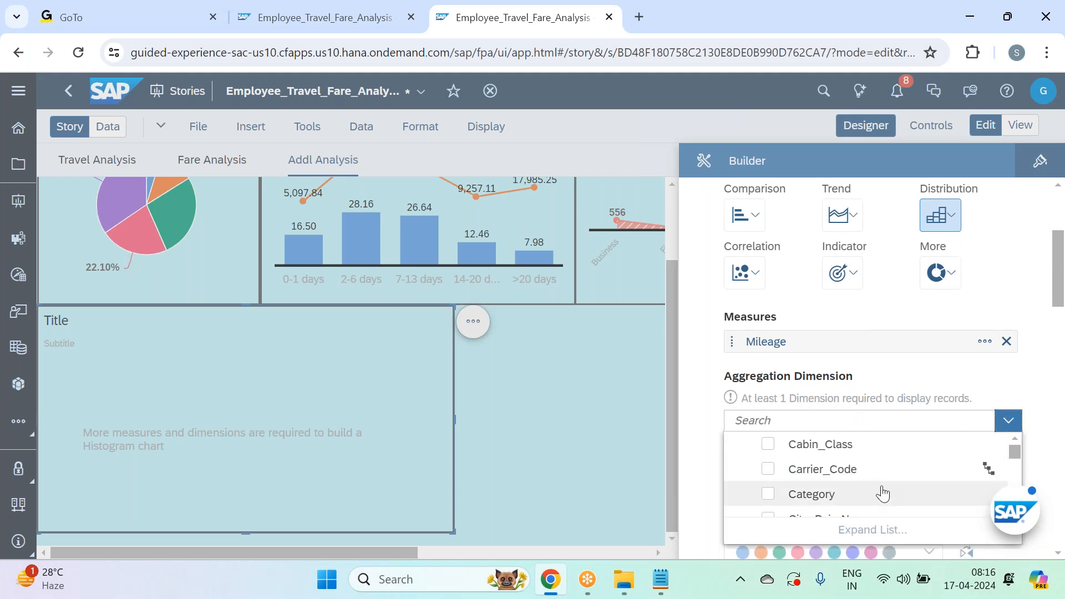
scroll(874, 477, down, 3)
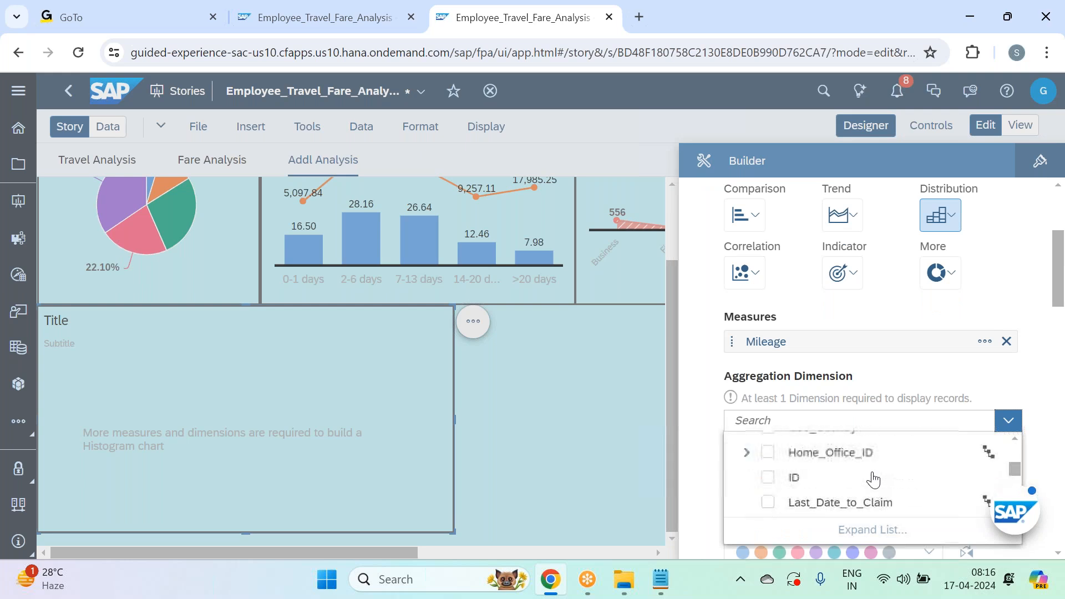
scroll(858, 480, down, 5)
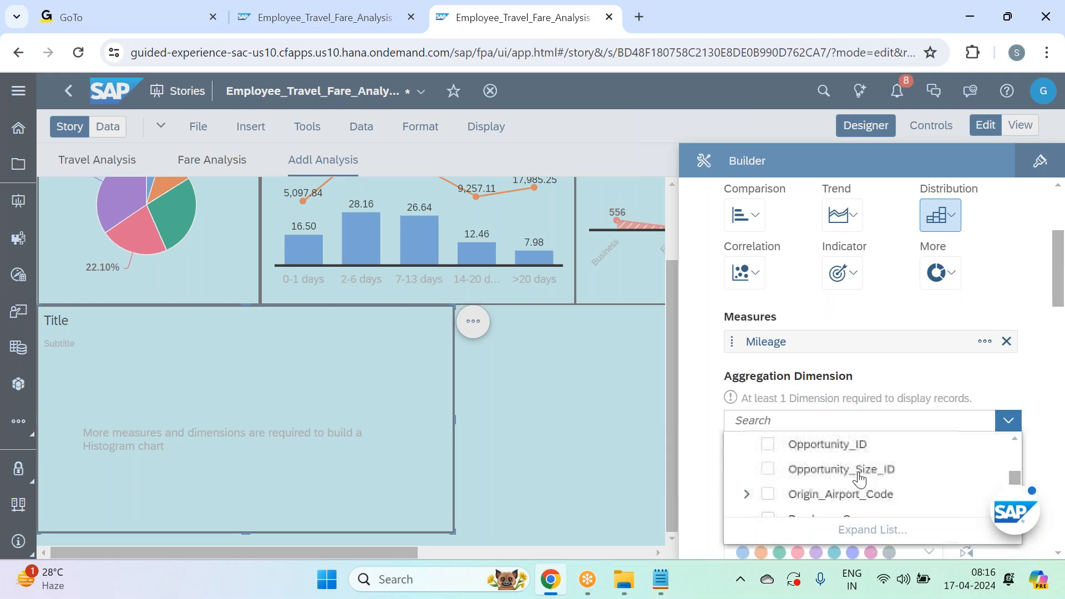
scroll(858, 477, down, 2)
scroll(860, 474, up, 2)
scroll(845, 507, up, 3)
click(848, 489)
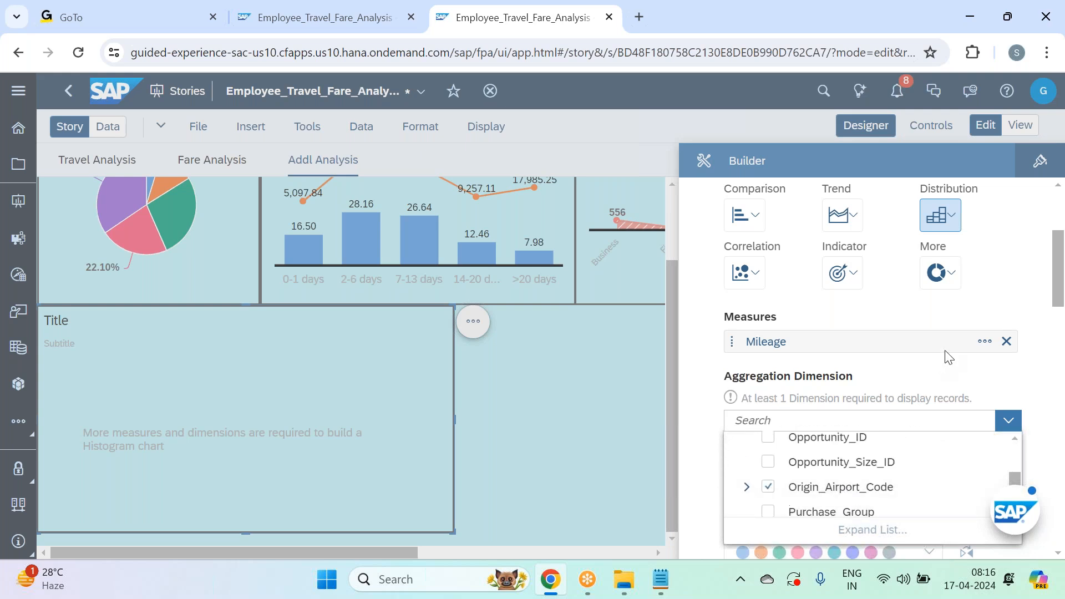
click(946, 382)
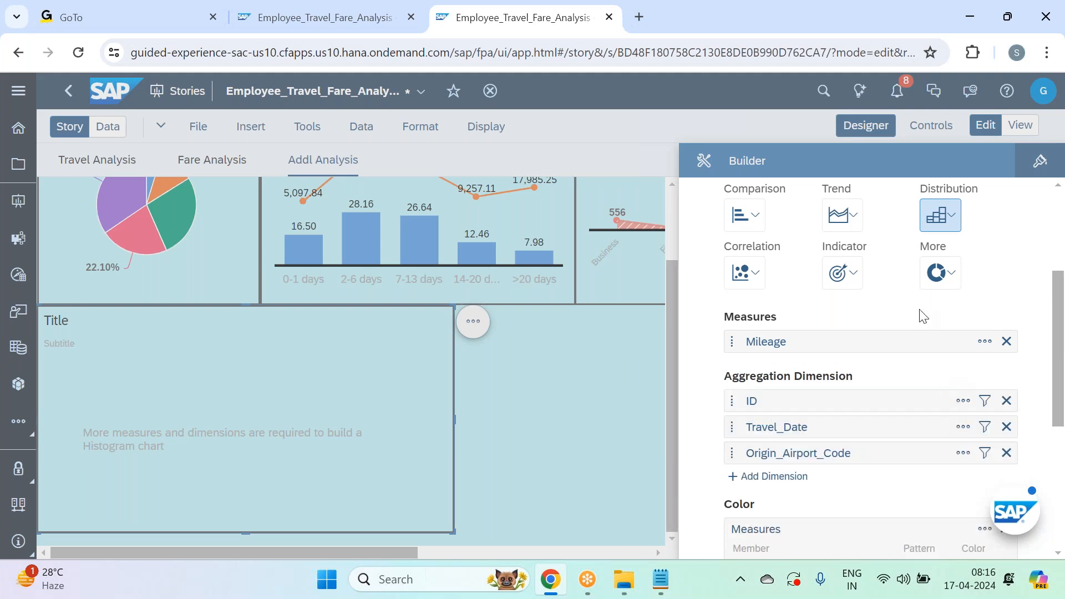
scroll(998, 304, up, 3)
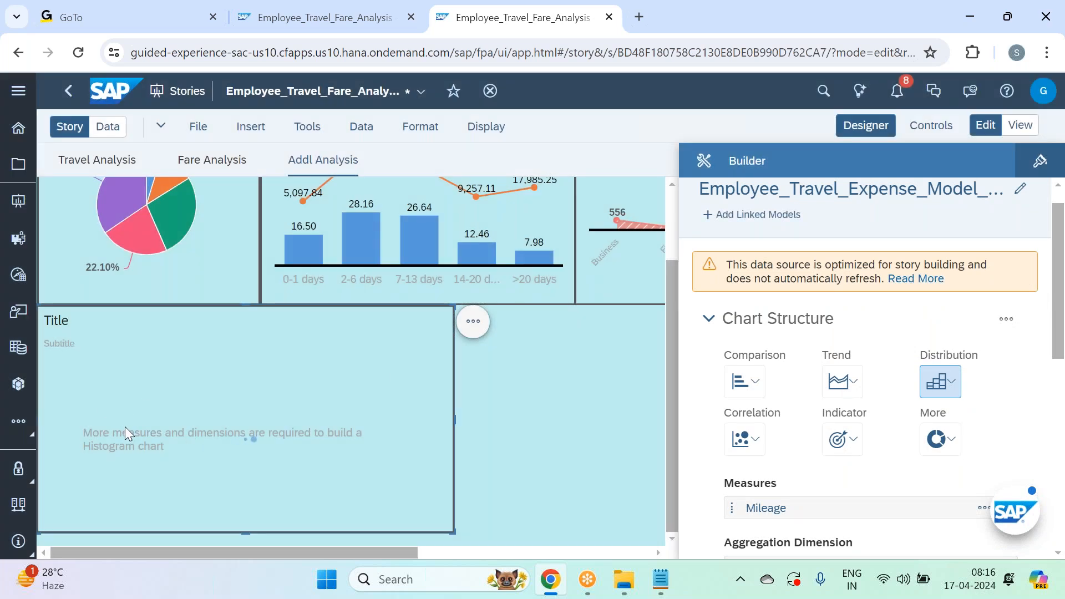
Apply the checkered pattern to the Mileage bars of the histogram
mouse_move(68, 420)
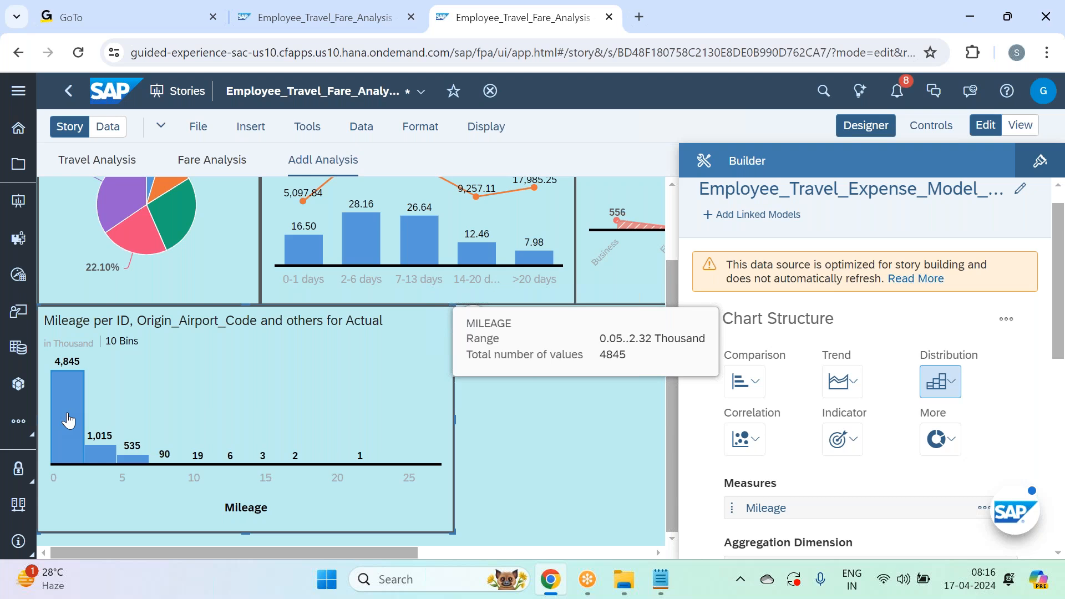
mouse_move(93, 458)
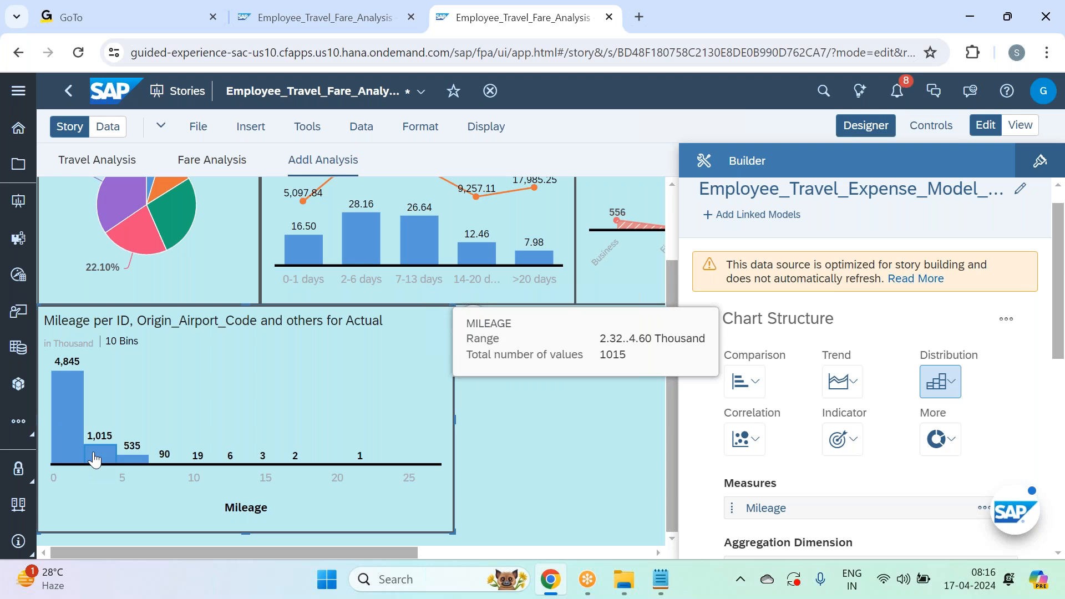
mouse_move(132, 466)
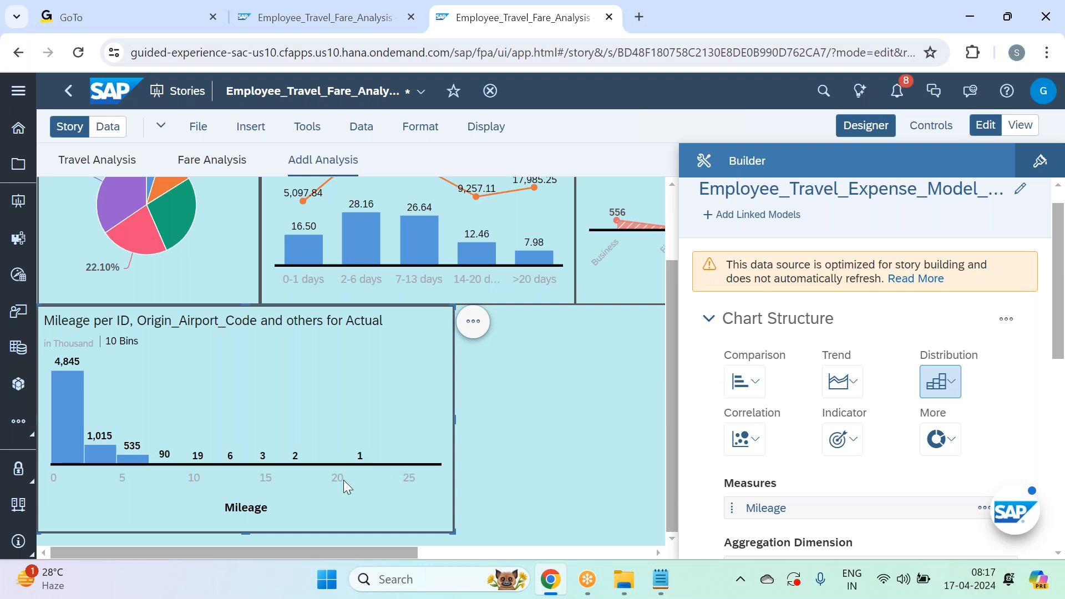
scroll(837, 442, down, 3)
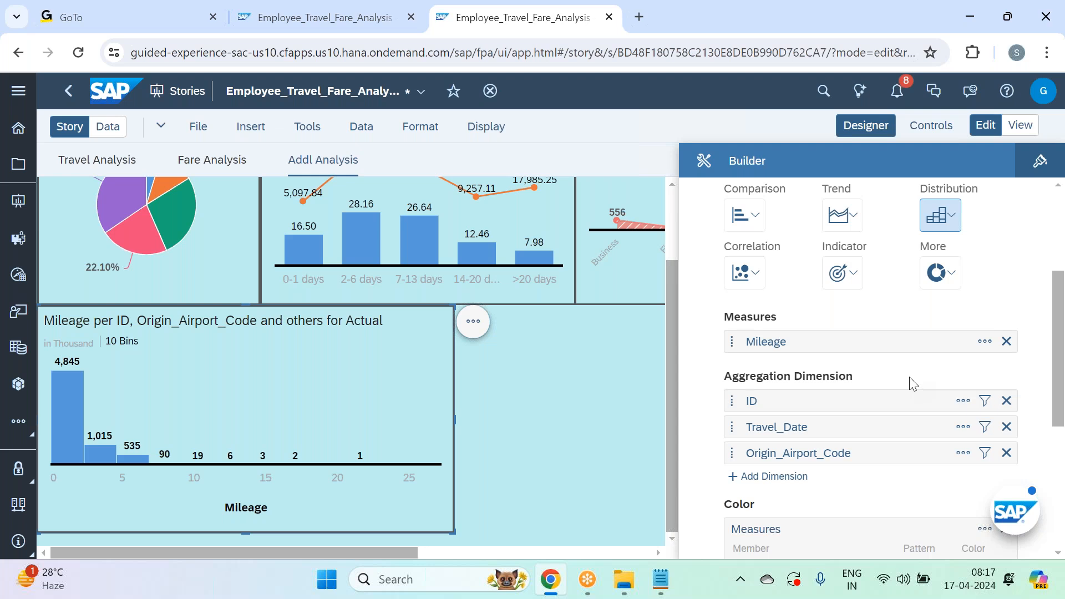
scroll(965, 334, down, 3)
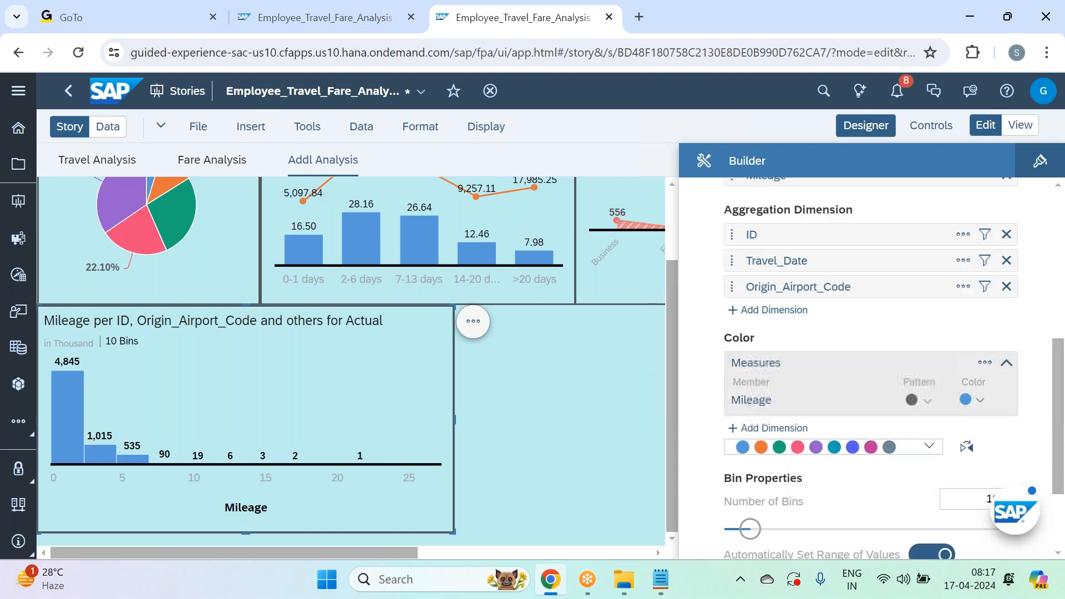
click(923, 410)
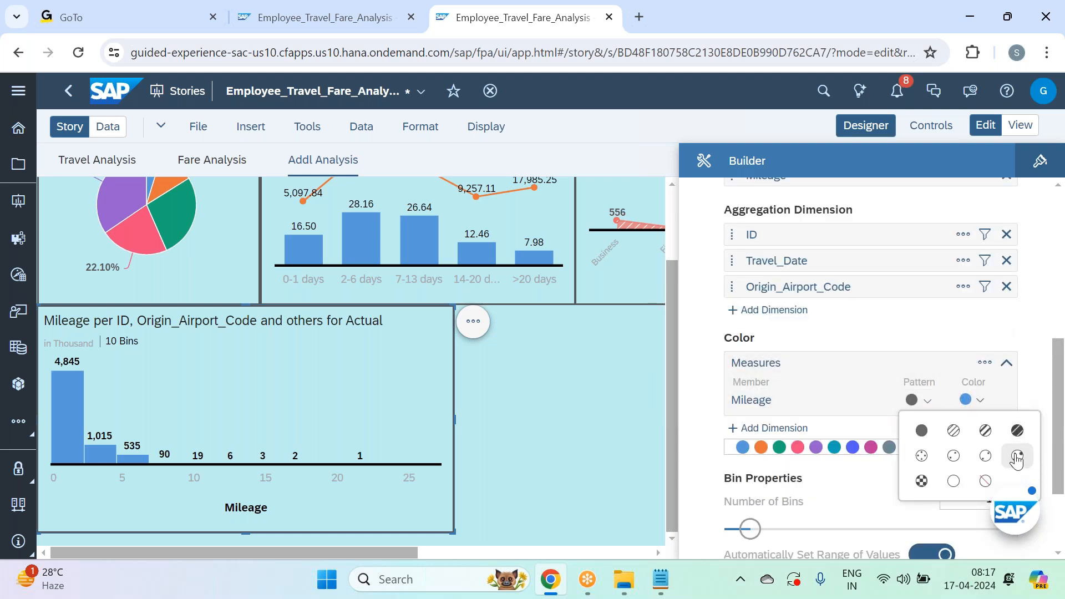
click(921, 481)
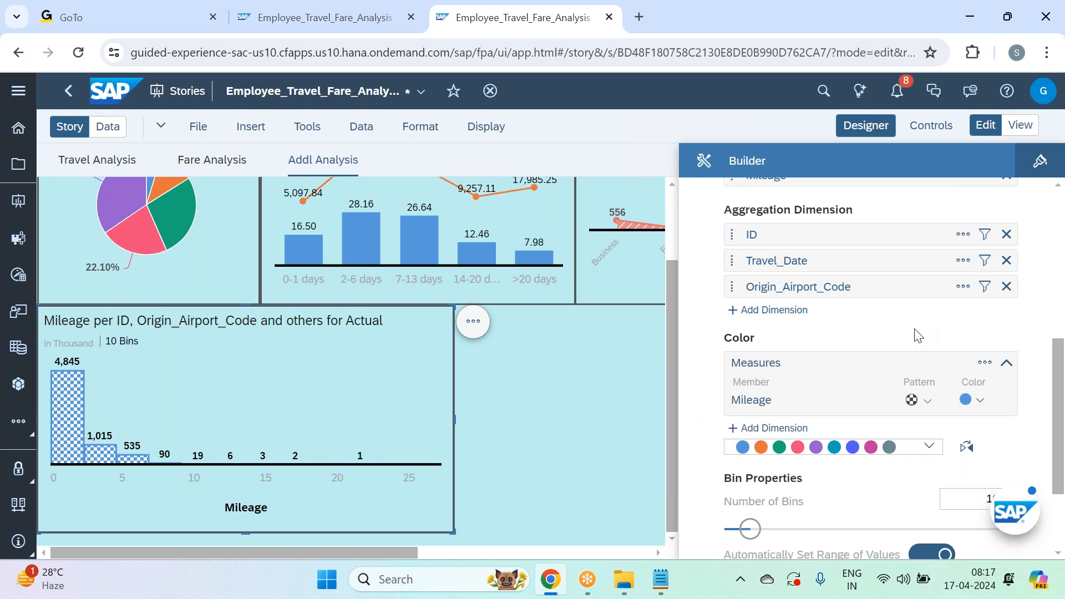
Change the Mileage histogram to a Bar/Column comparison chart
scroll(918, 335, up, 3)
scroll(918, 340, down, 2)
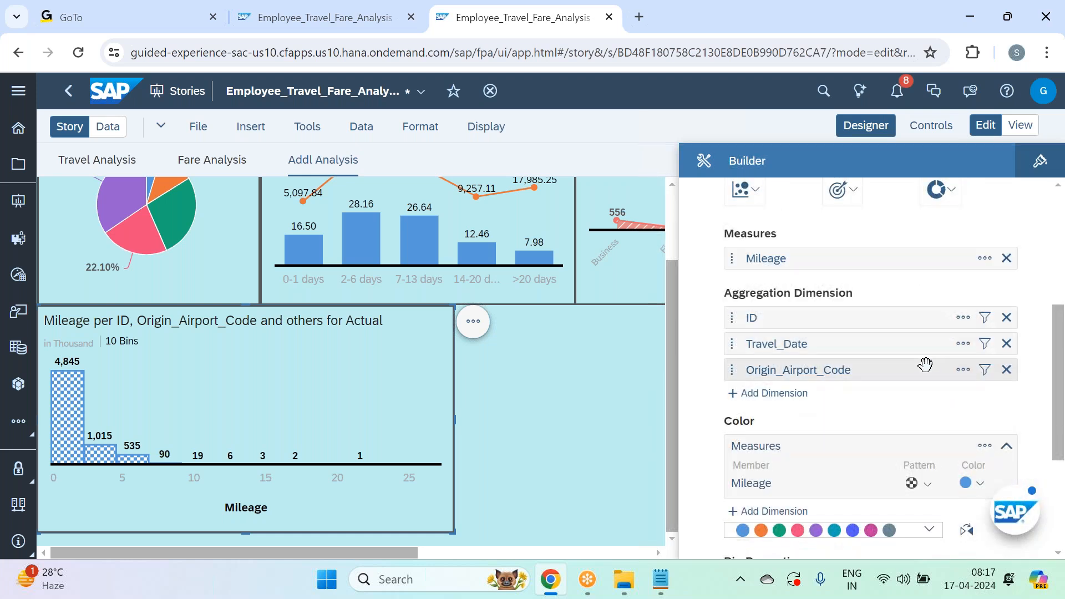
scroll(904, 350, up, 3)
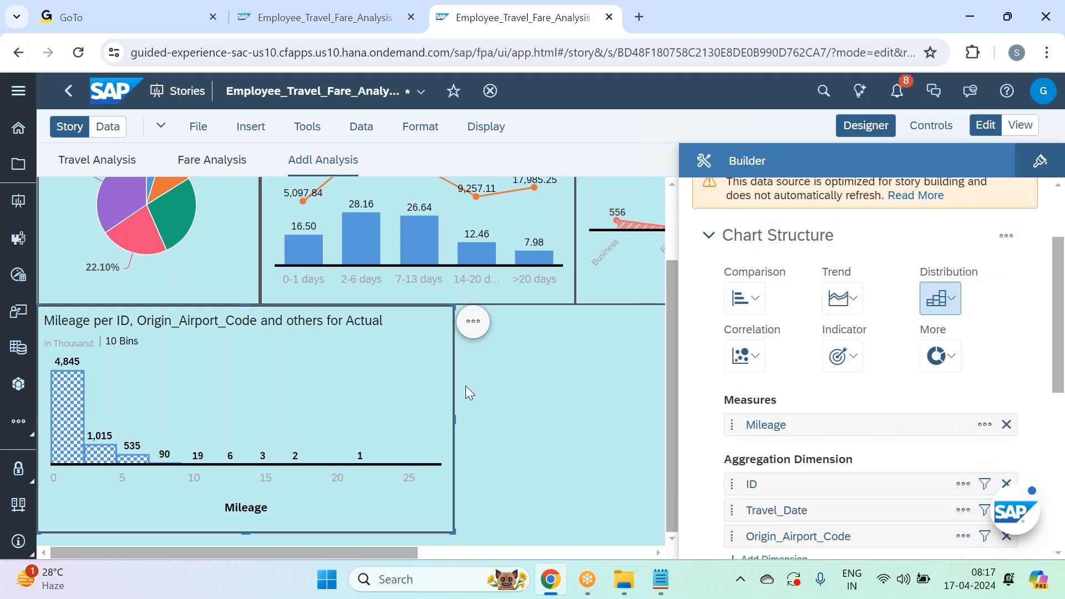
click(744, 297)
click(760, 332)
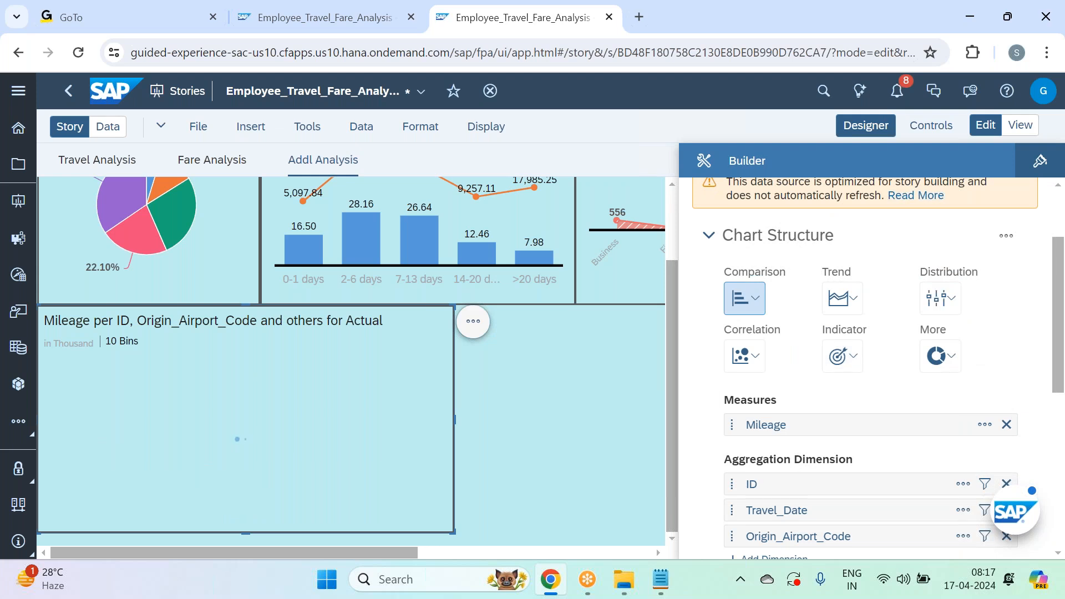
Clear the chart's ID and Origin_Airport_Code dimensions, its Mileage measure and its Travel_Date color assignment
scroll(993, 382, down, 3)
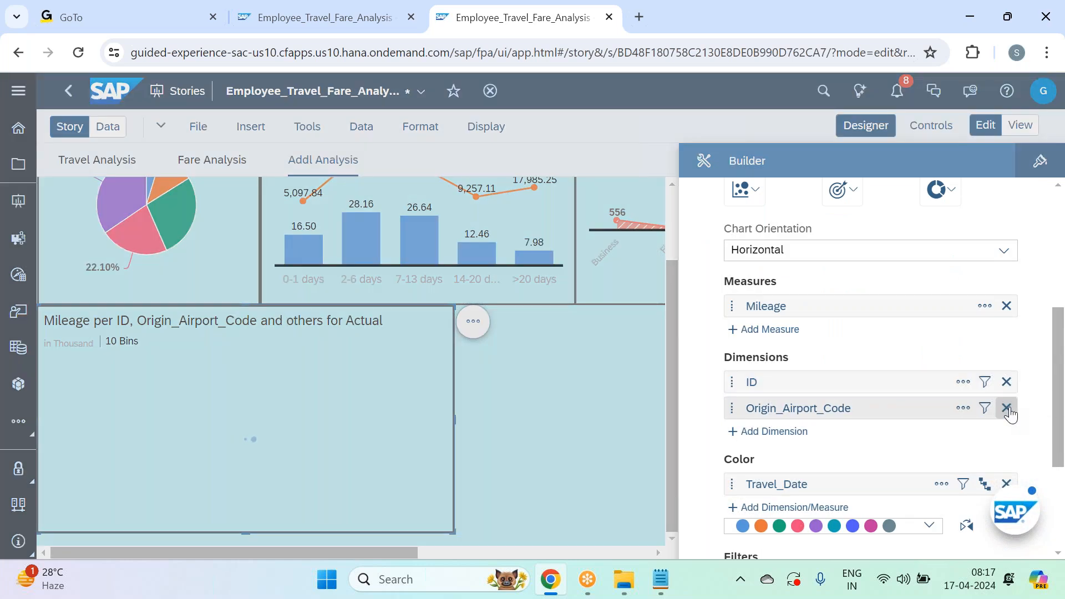
scroll(1004, 410, down, 1)
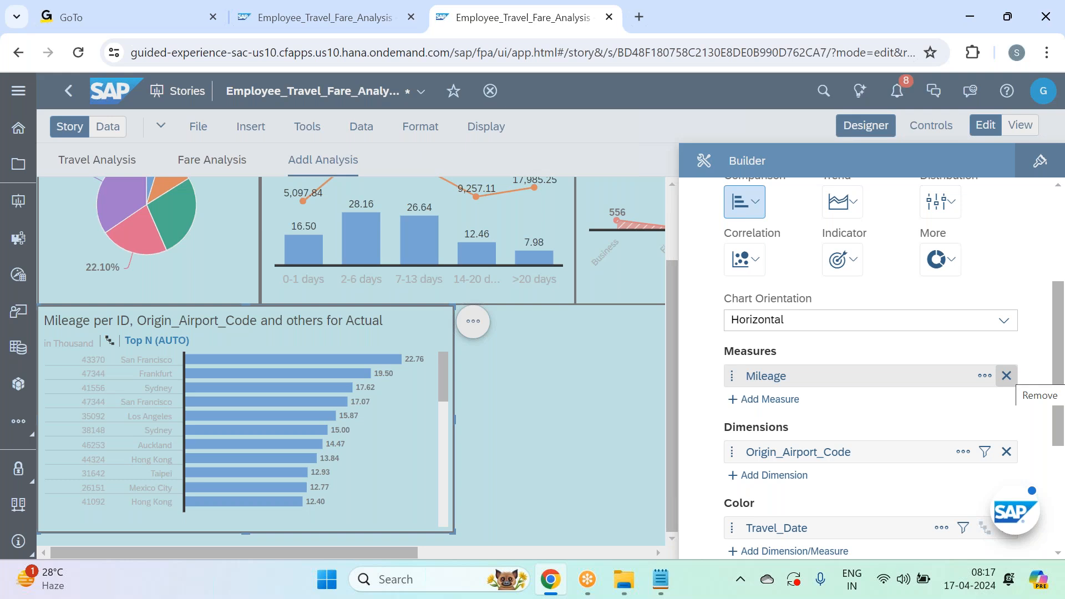
click(1006, 378)
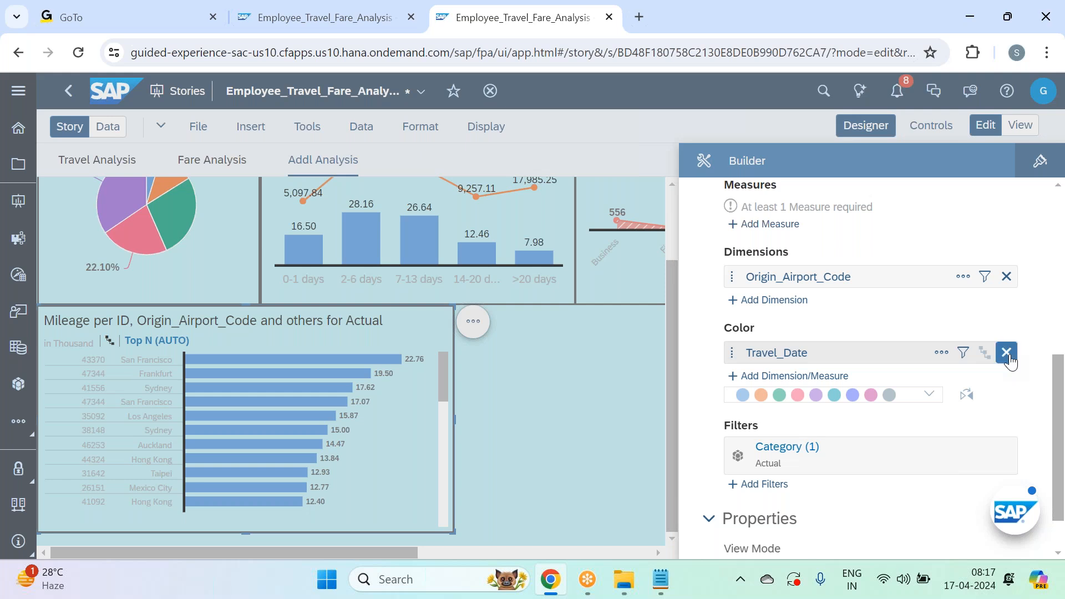
click(1006, 352)
click(1006, 277)
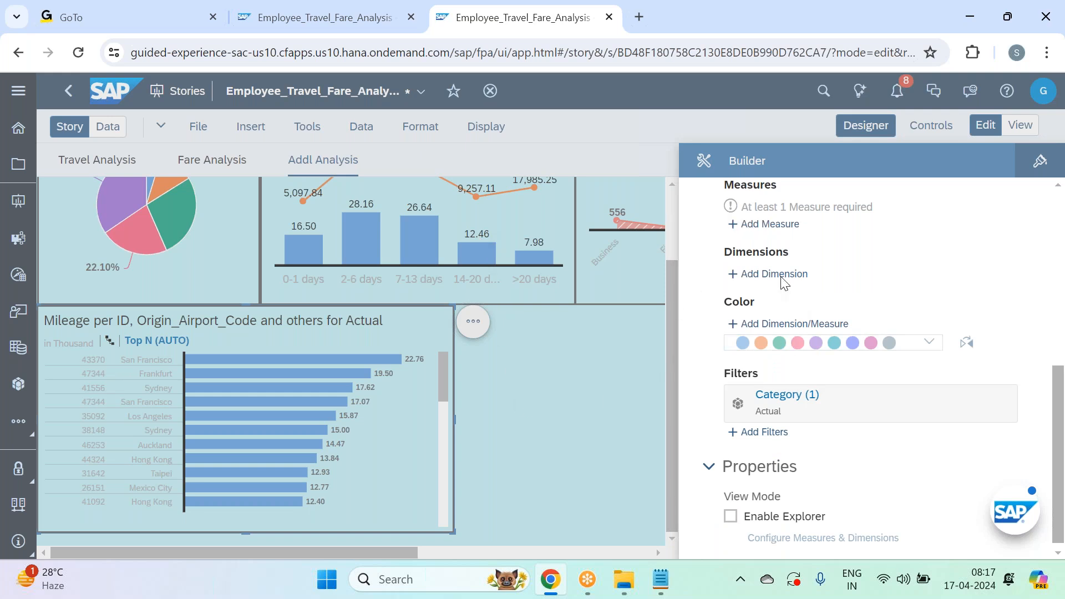
Start a new calculated dimension for the chart and set its type to Measure-Based Dimension
scroll(795, 242, up, 2)
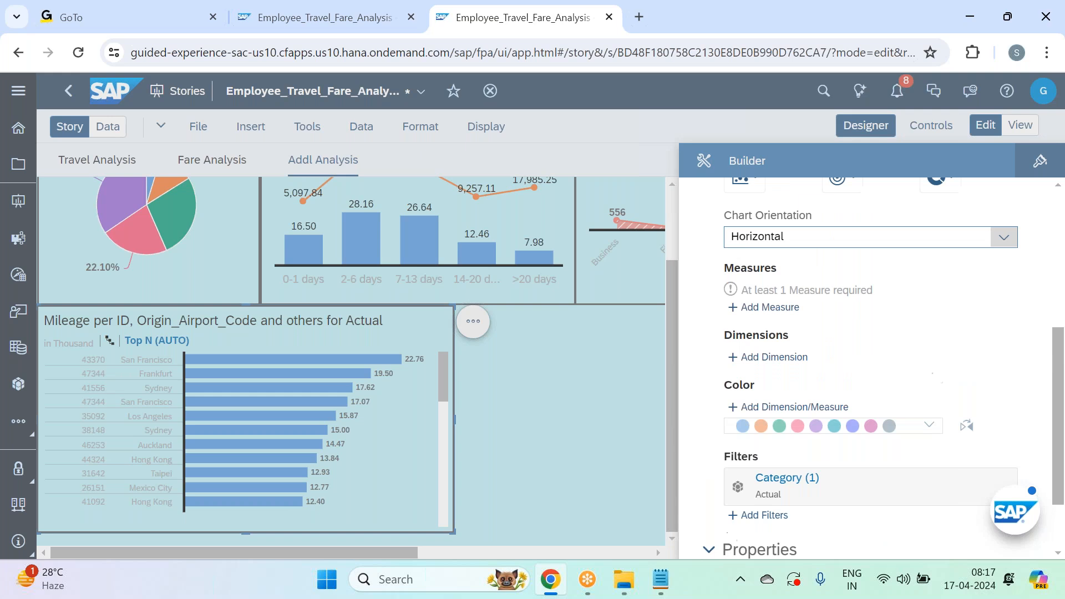
click(791, 364)
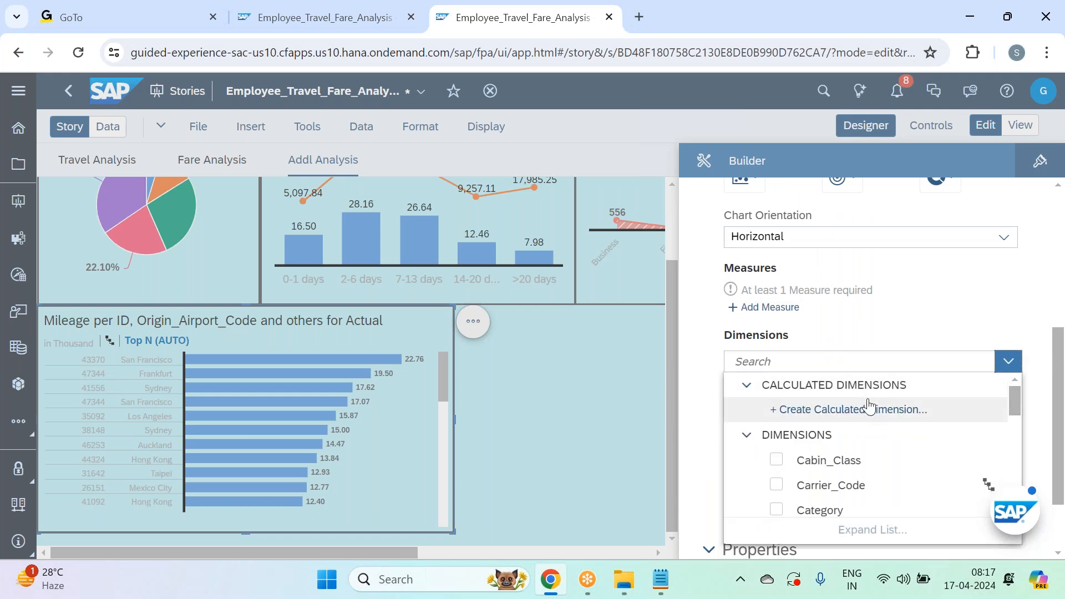
click(876, 412)
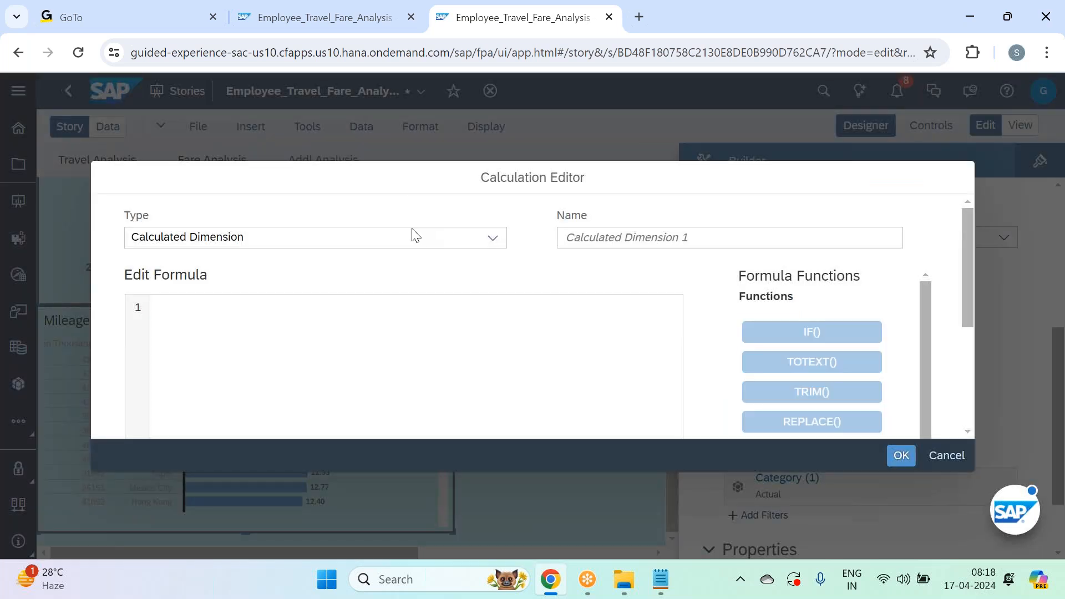
click(411, 236)
click(194, 261)
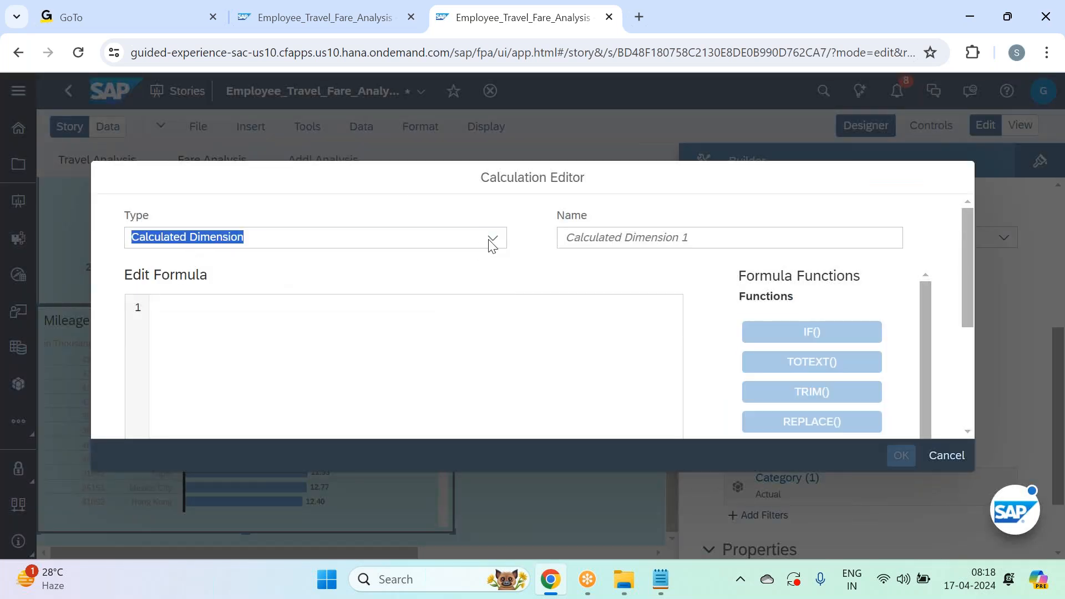
scroll(824, 314, down, 5)
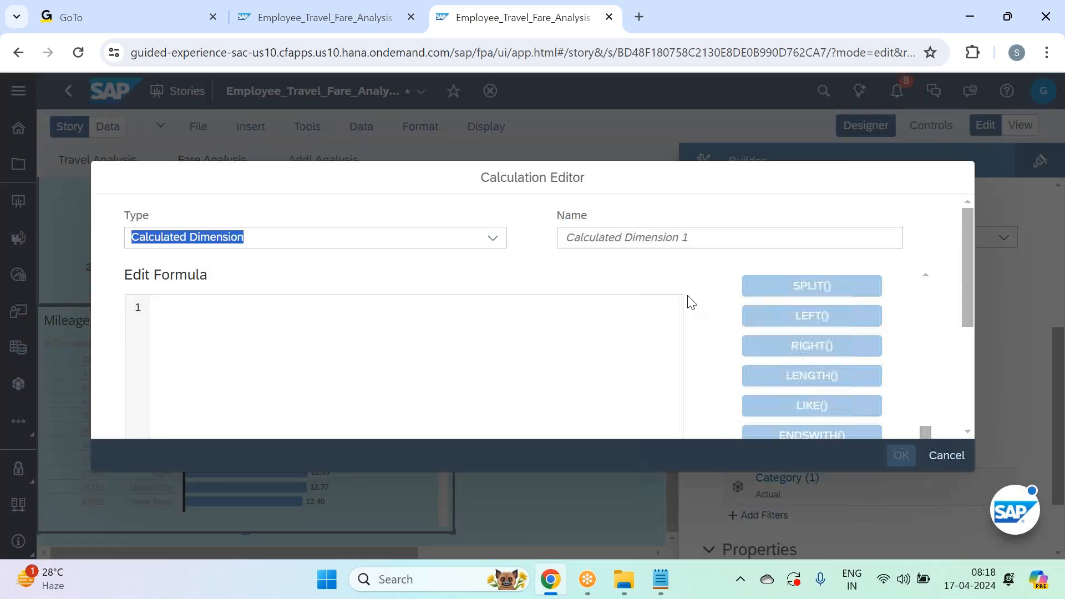
click(493, 238)
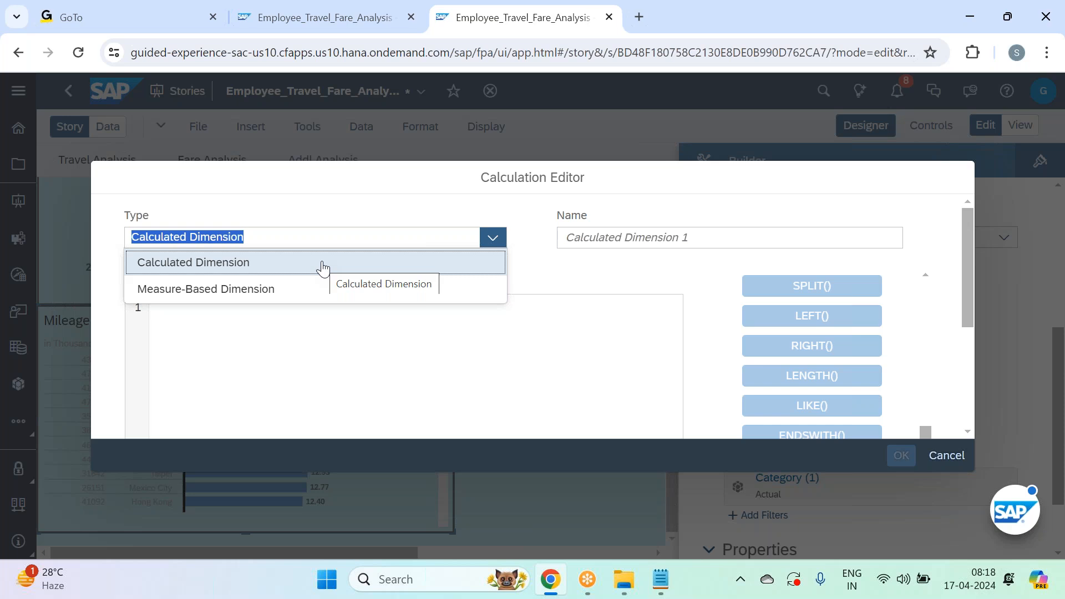
click(281, 289)
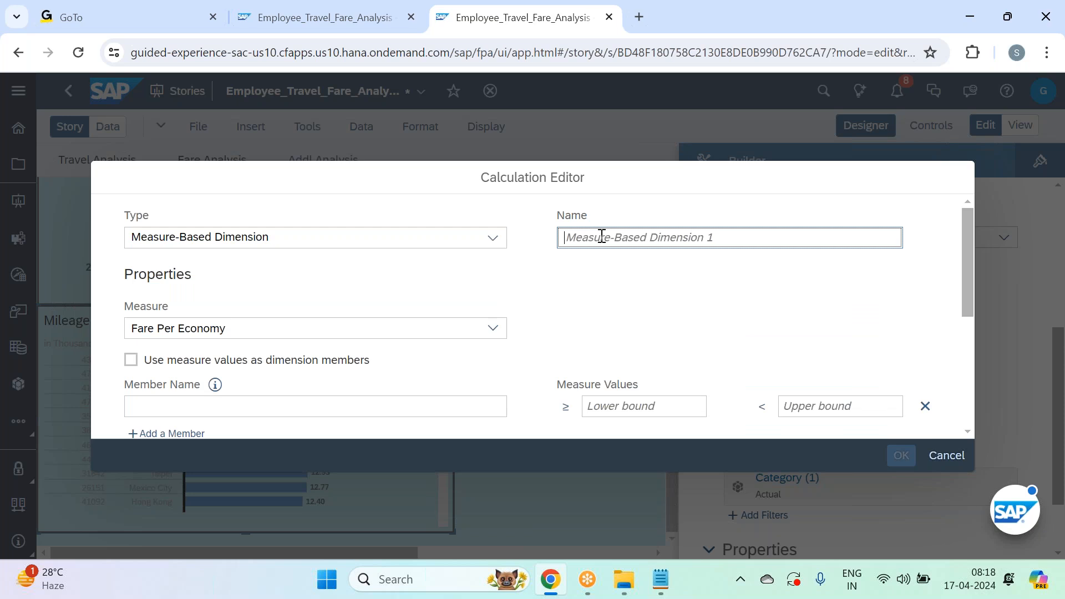
Name the measure-based dimension Mileage Bin, base it on the Mileage measure, and cancel its creation
text(MIlea)
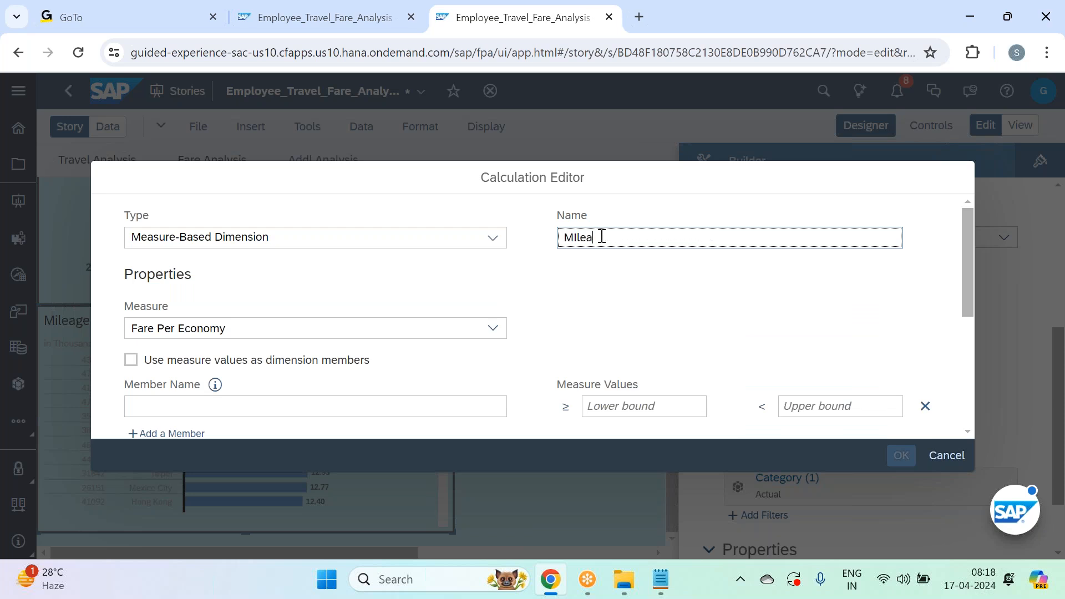
key(BackSpace)
key(BackSpace)
key(BackSpace)
text(ileage Bin)
scroll(597, 238, down, 2)
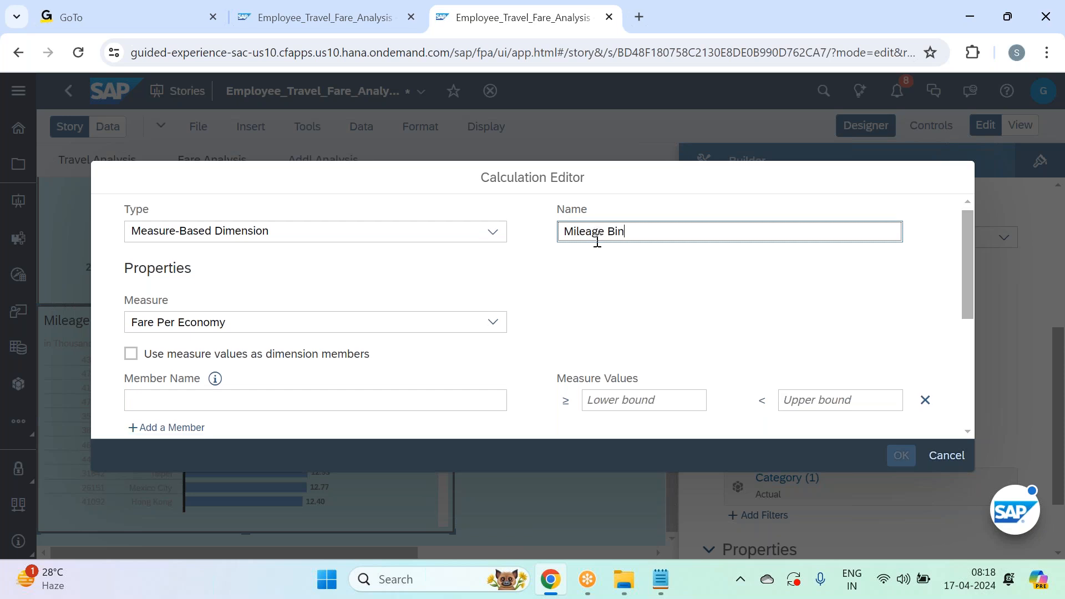
click(493, 244)
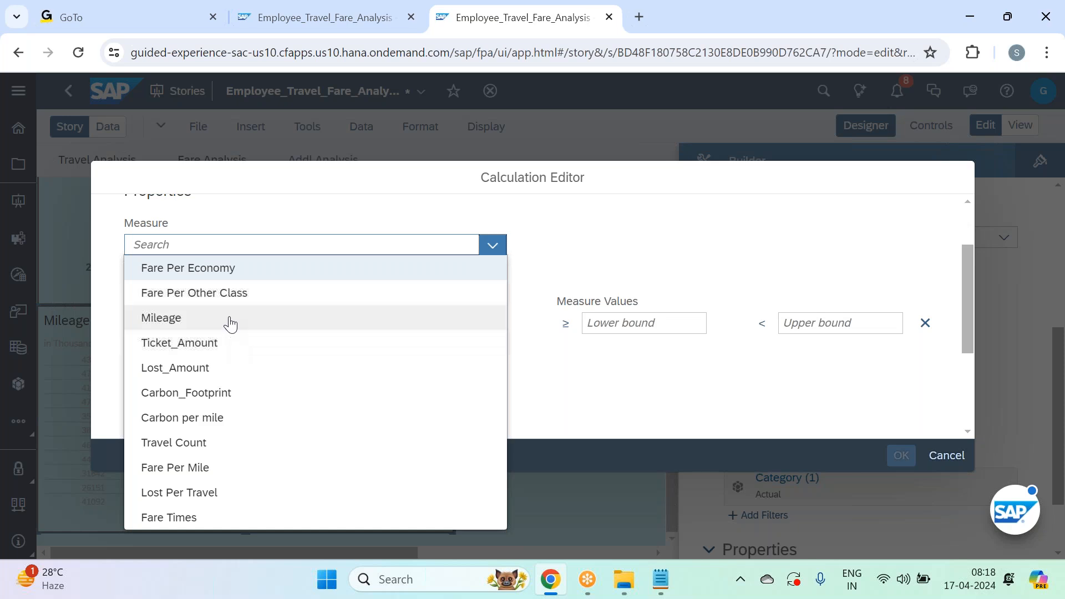
click(231, 317)
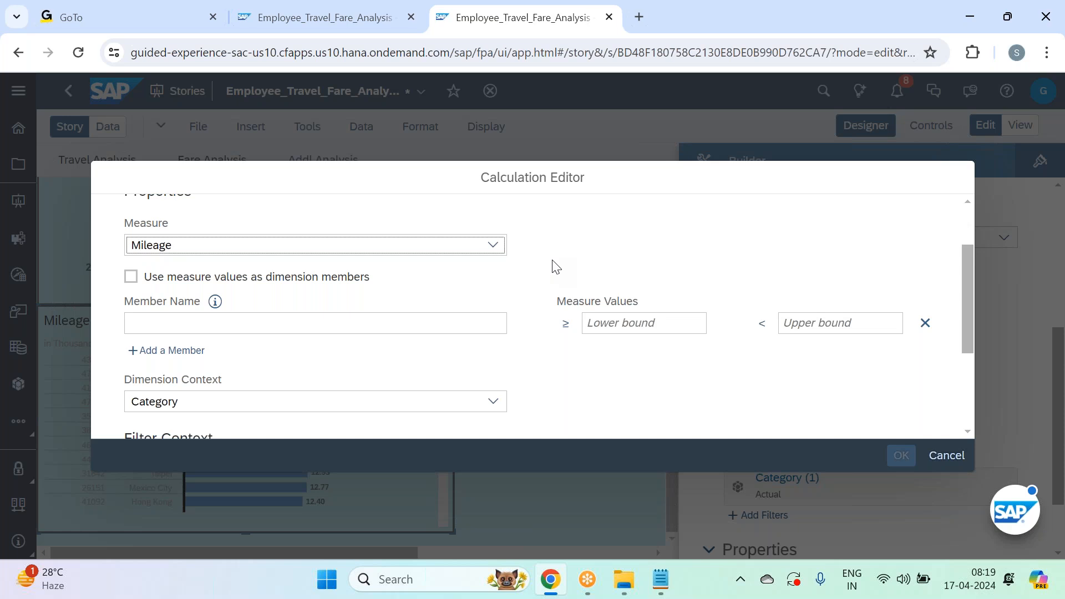
scroll(554, 267, up, 2)
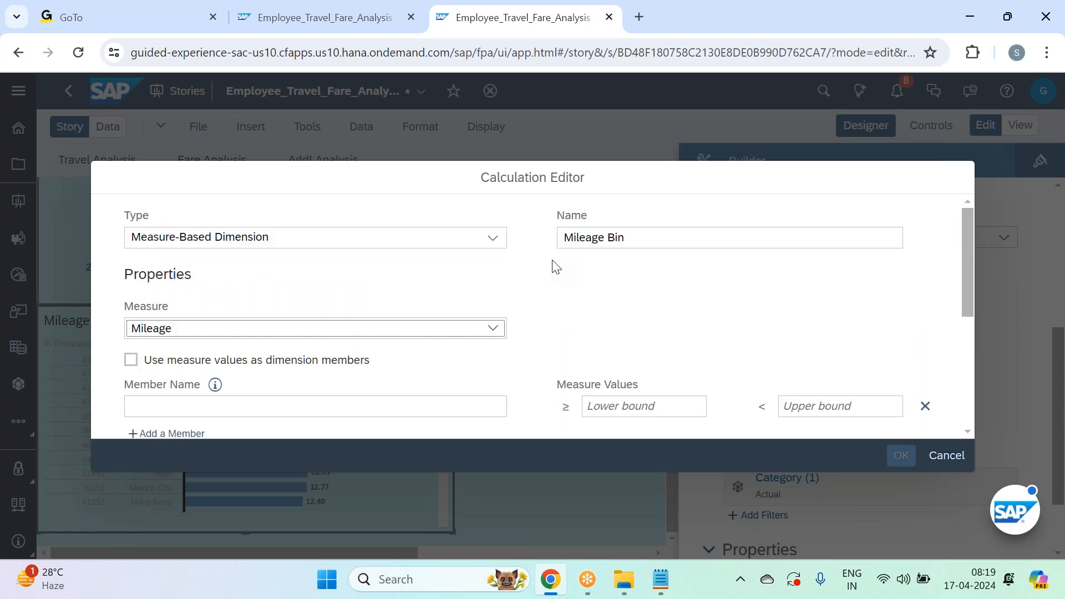
scroll(555, 267, down, 2)
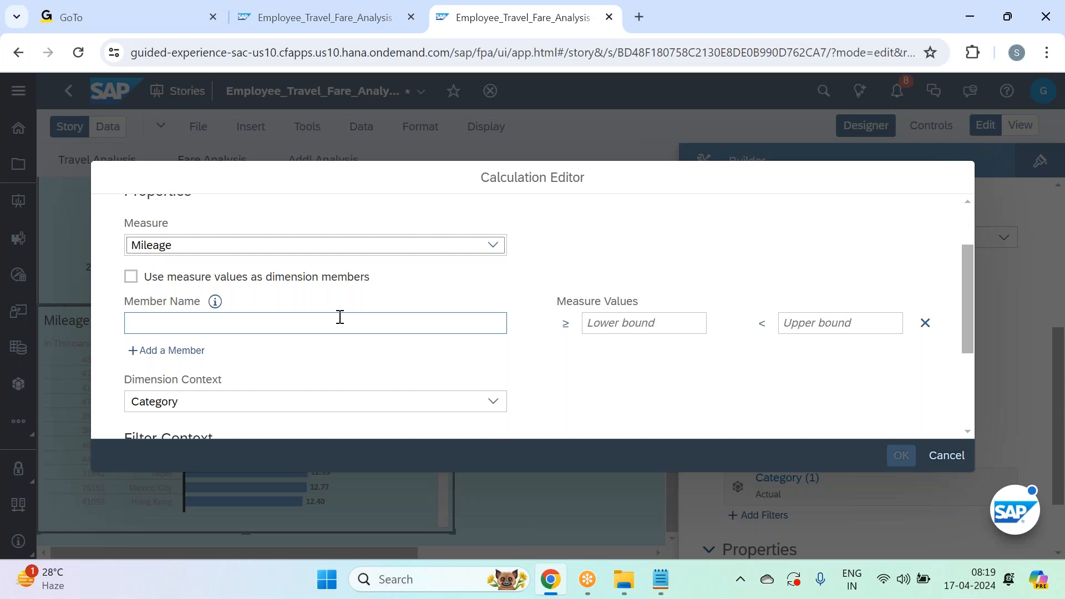
scroll(529, 277, up, 2)
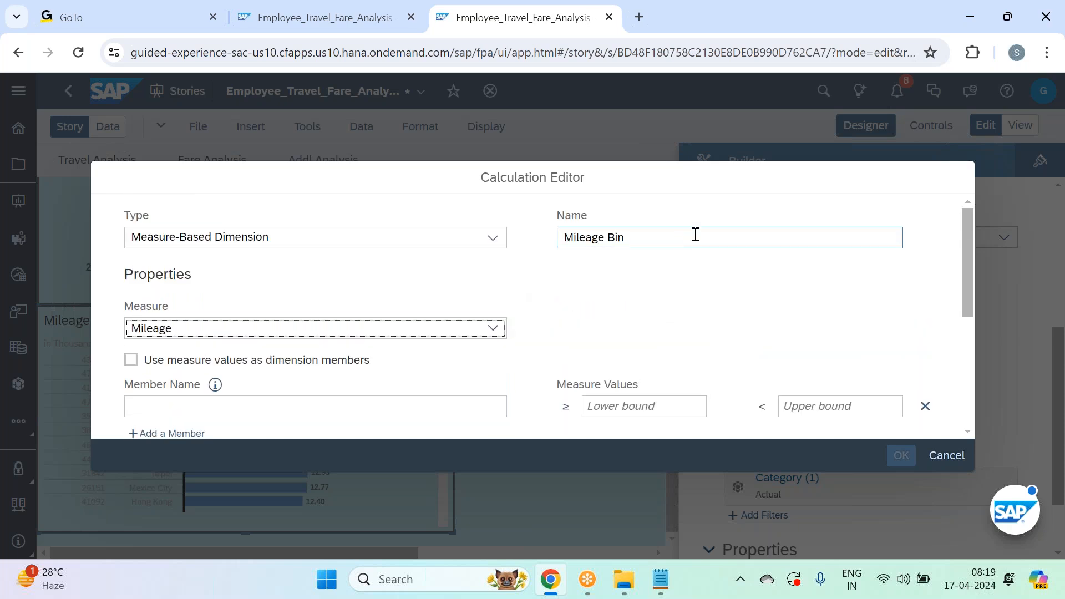
click(953, 459)
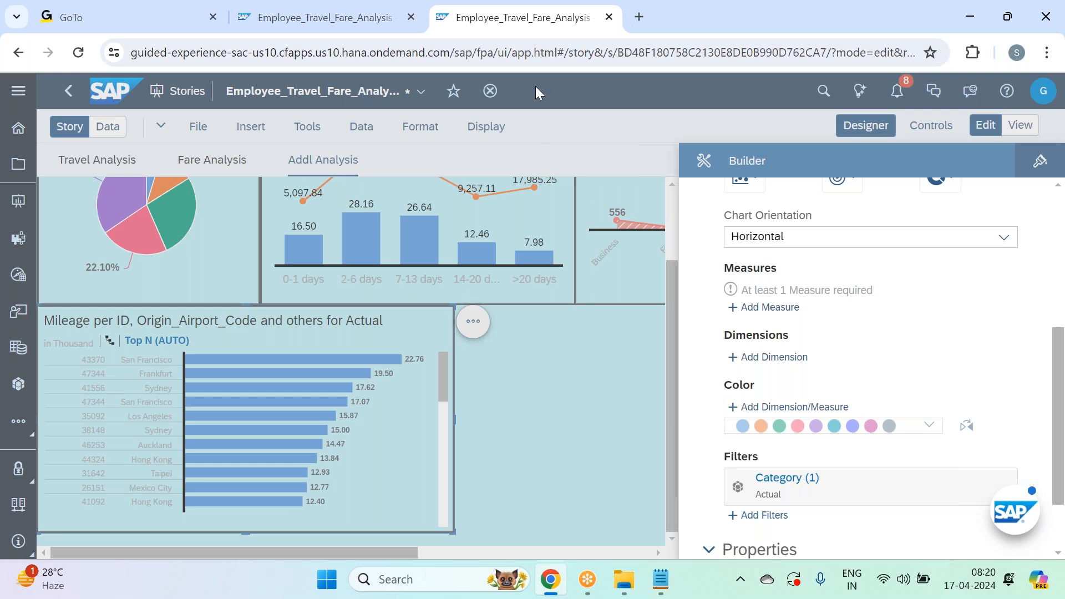
Change the empty comparison chart to a Histogram distribution chart
scroll(1053, 304, up, 5)
click(1009, 268)
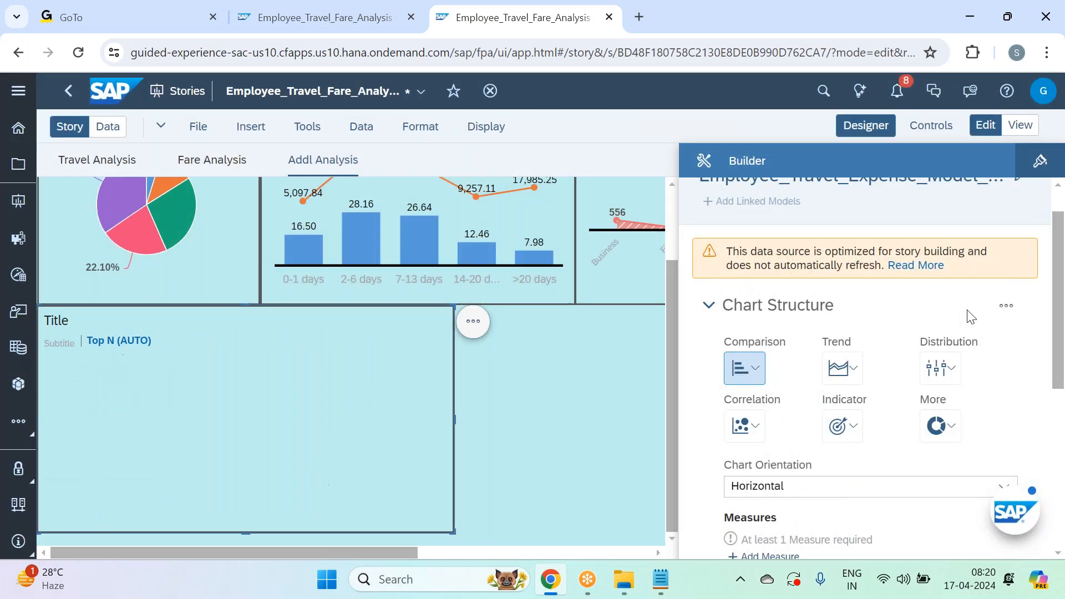
click(945, 369)
click(968, 455)
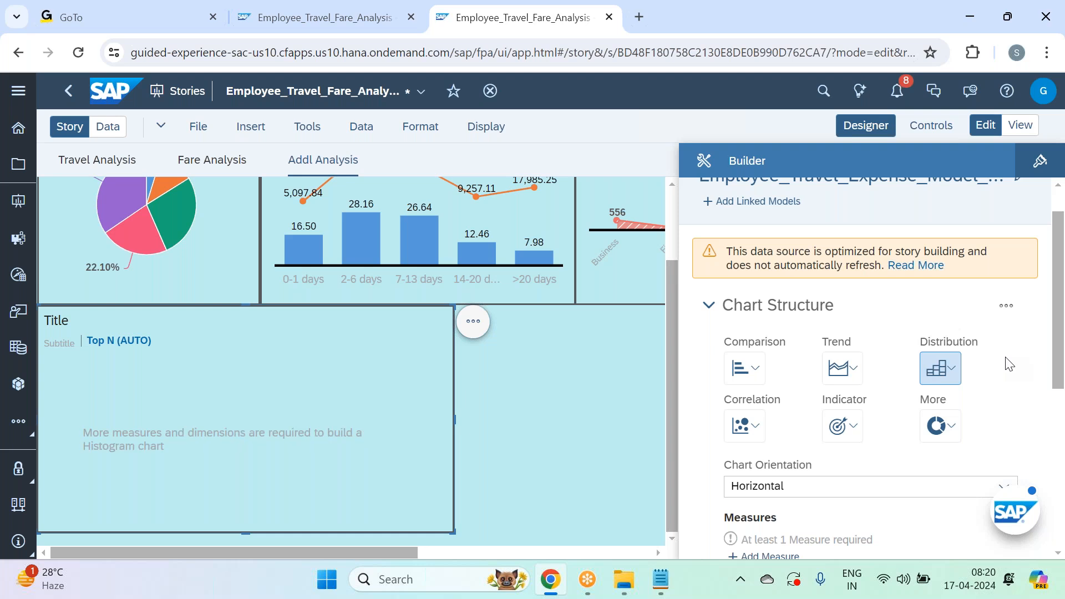
Add Mileage as the histogram's measure
scroll(1009, 364, down, 4)
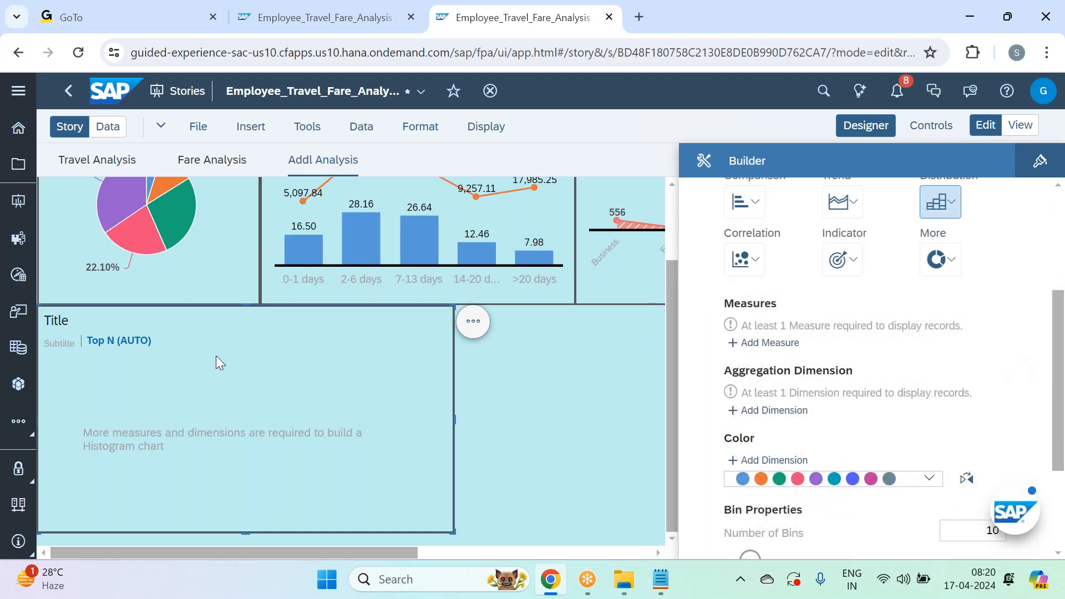
click(777, 343)
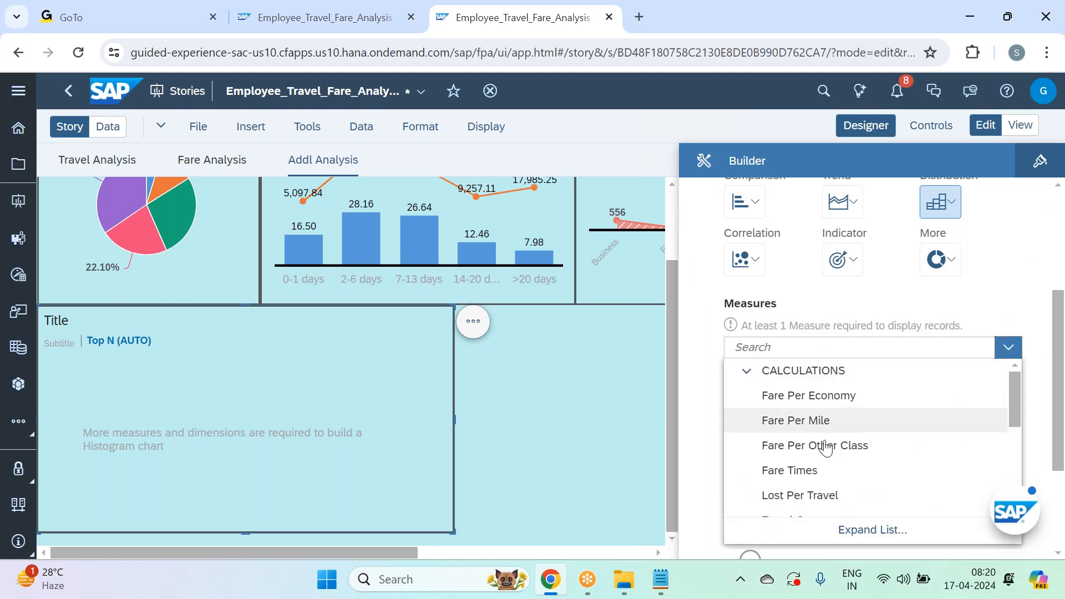
scroll(827, 446, down, 2)
scroll(804, 510, down, 2)
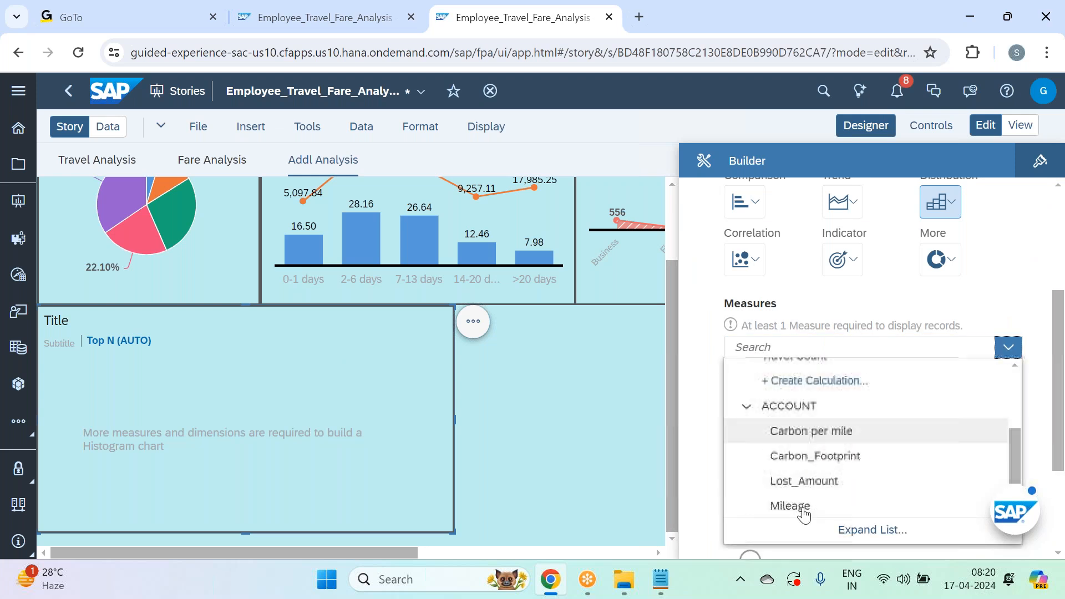
click(880, 378)
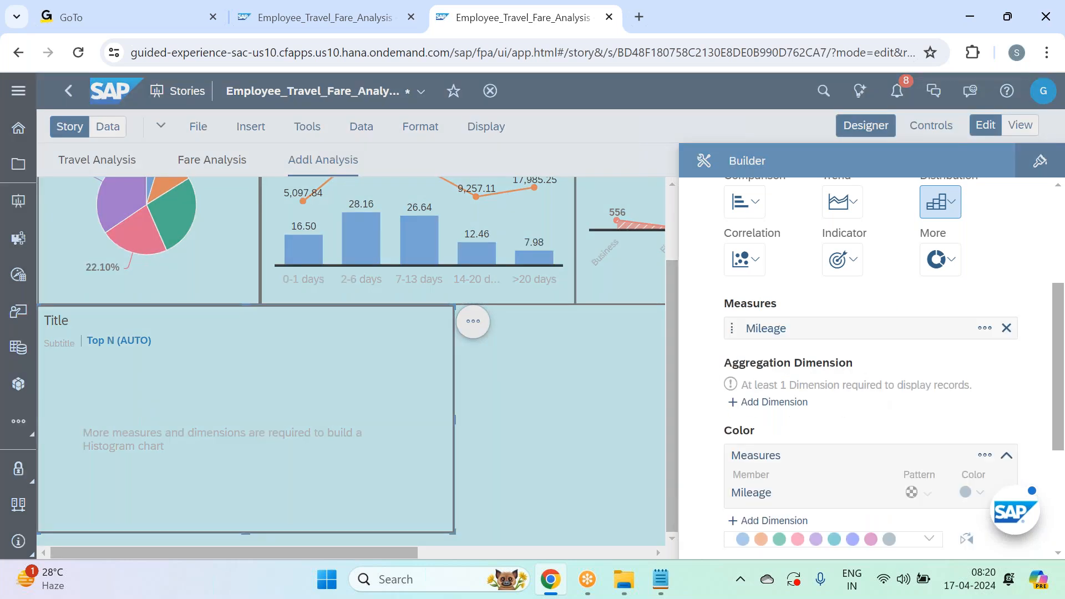
Set ID, Travel_Date and Origin_Airport_Code as aggregation dimensions of the Mileage histogram
click(802, 408)
scroll(834, 475, down, 1)
scroll(837, 477, down, 5)
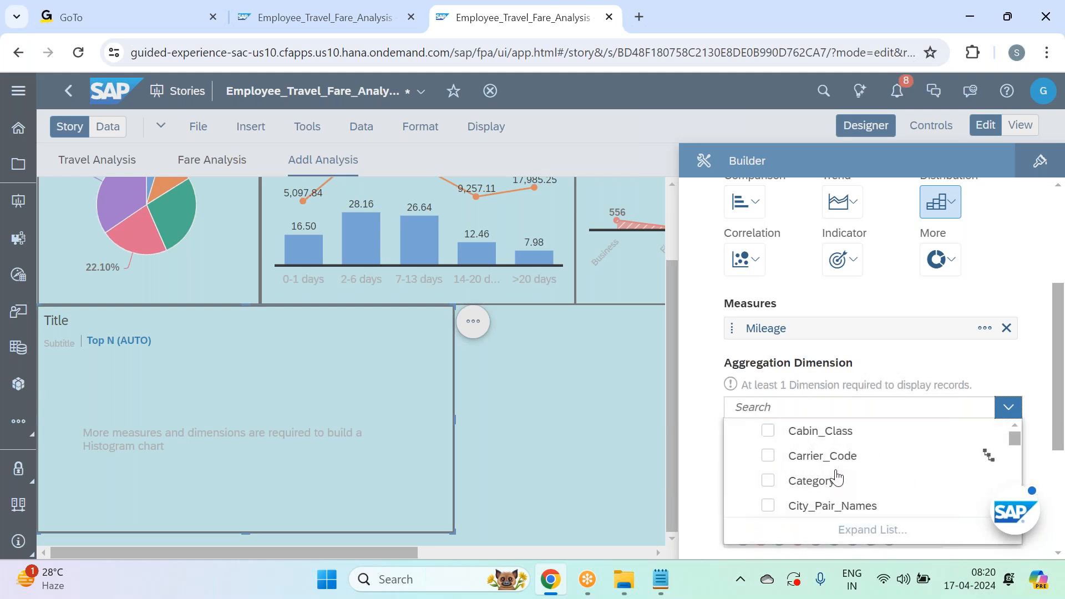
scroll(823, 507, up, 2)
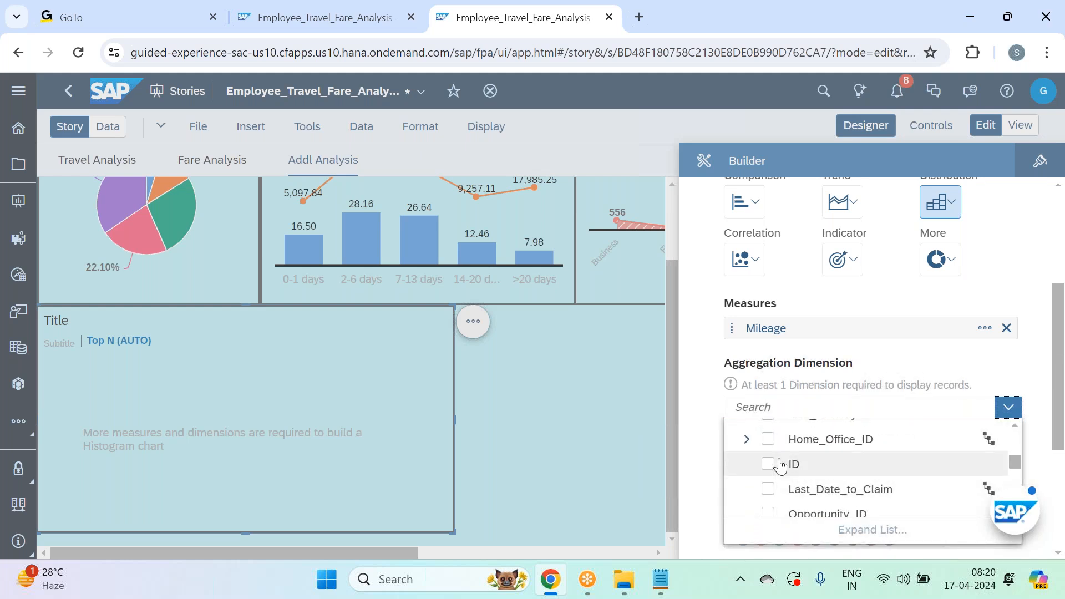
scroll(808, 488, down, 3)
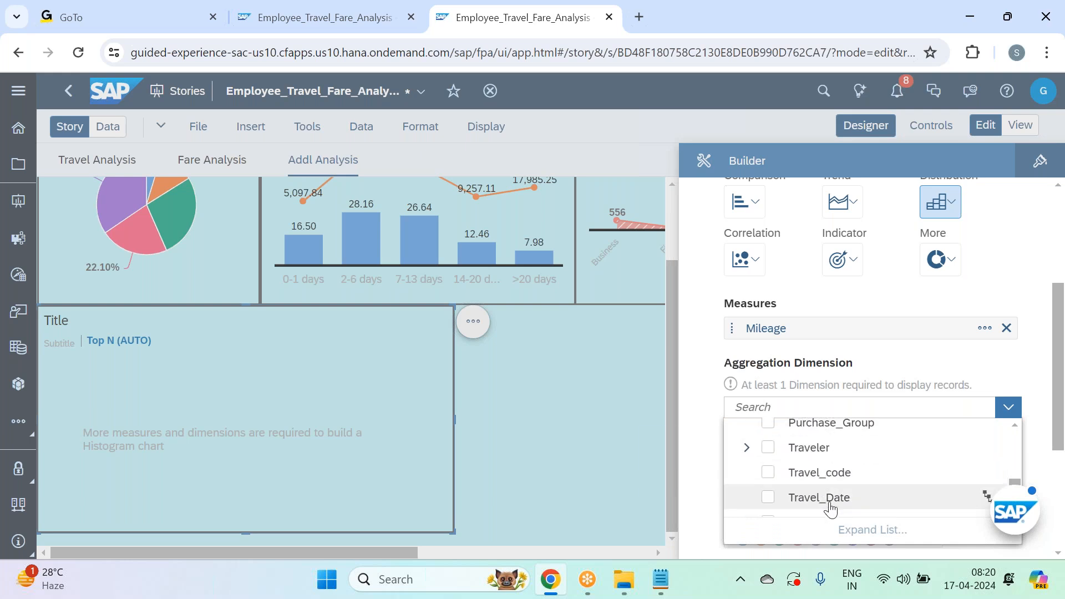
scroll(830, 508, up, 4)
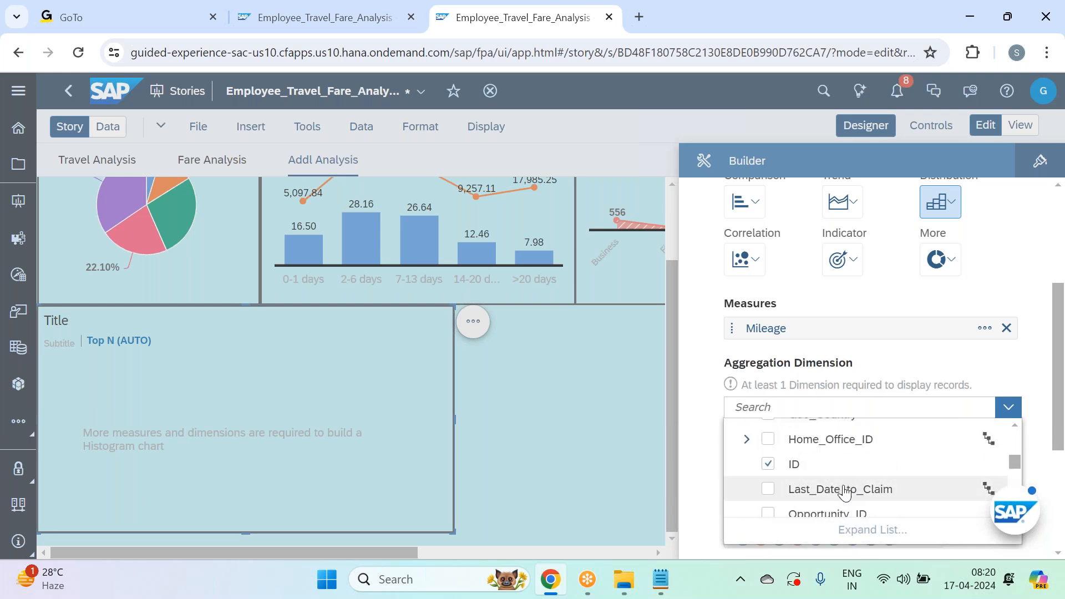
scroll(844, 498, down, 3)
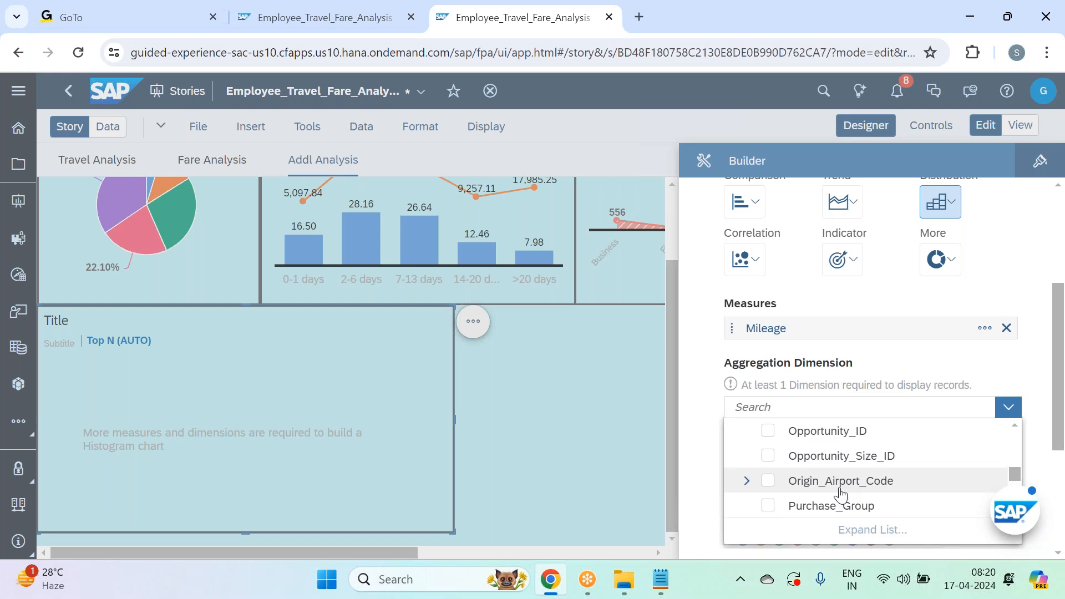
click(771, 481)
click(949, 352)
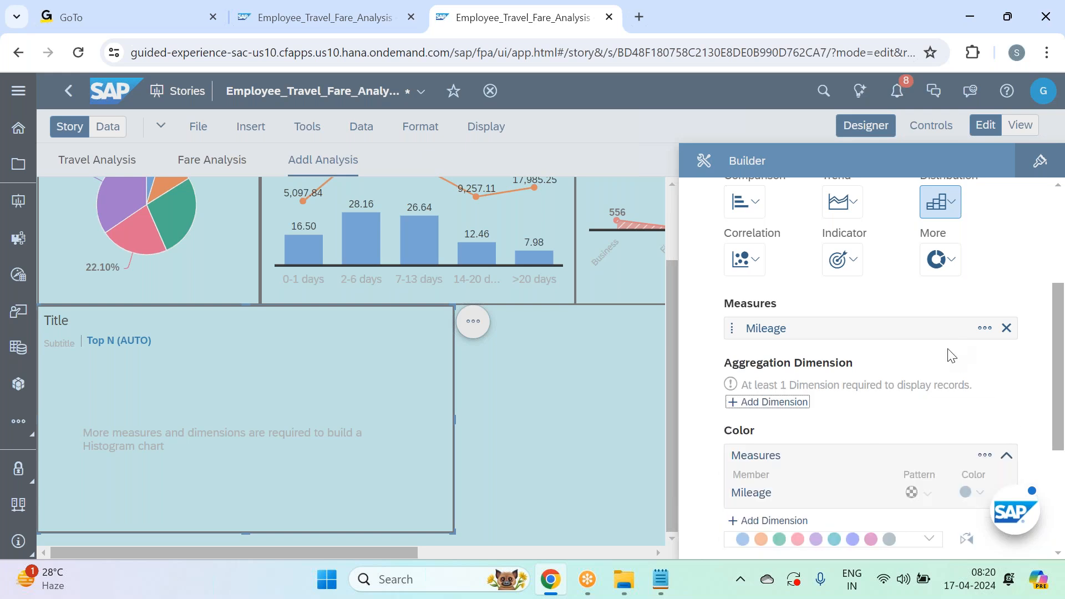
Set the histogram's number of bins to 8
scroll(948, 352, up, 5)
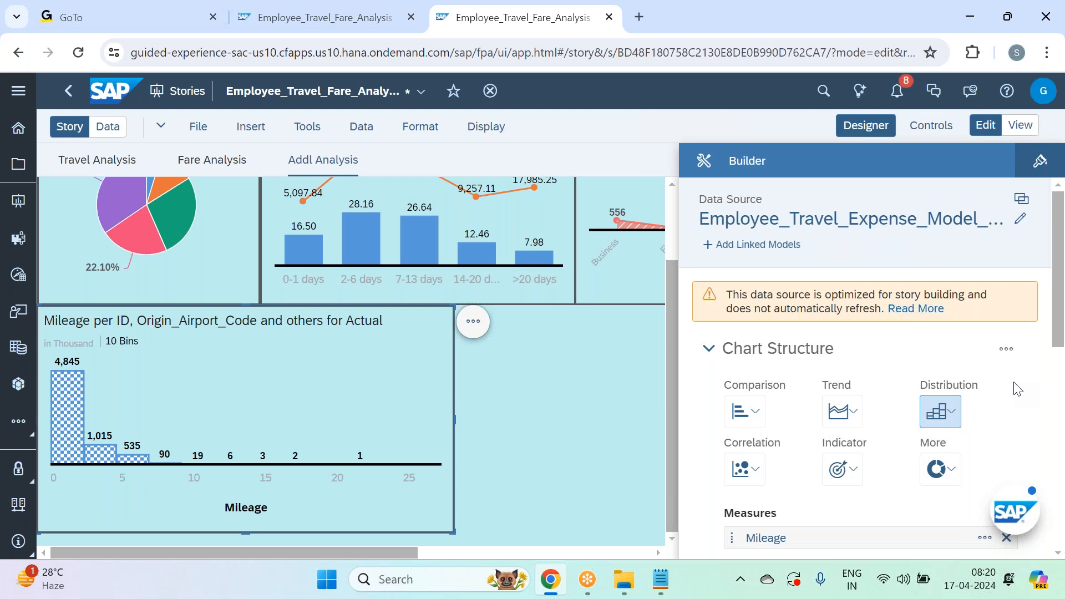
scroll(1017, 388, down, 10)
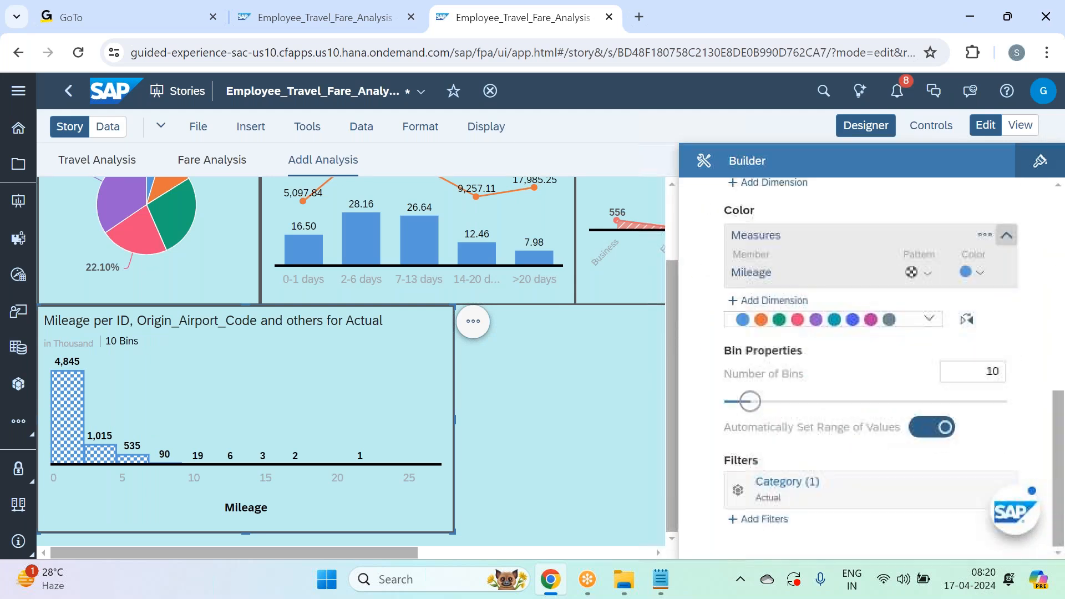
drag(988, 371, 1004, 372)
text(8)
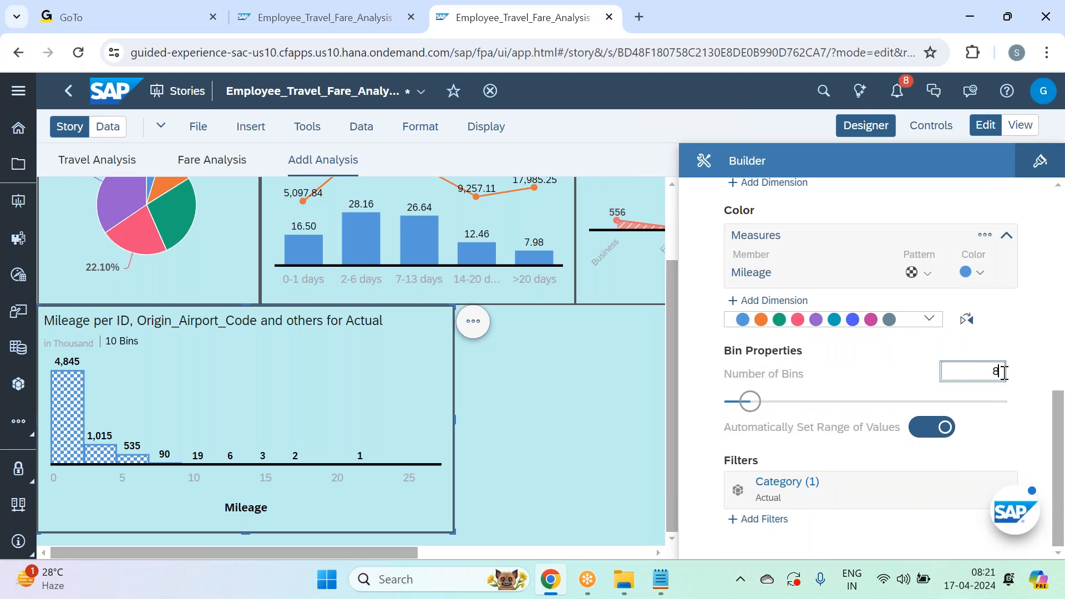
click(1026, 335)
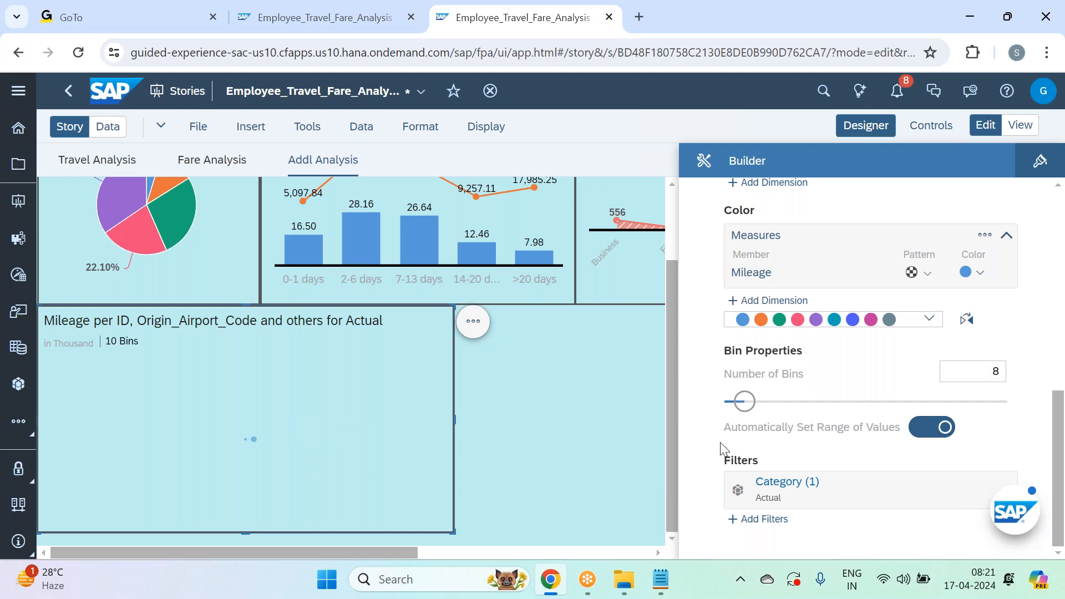
Turn off the automatic range of values for the Mileage histogram's bins and set the minimum value to 0
click(929, 433)
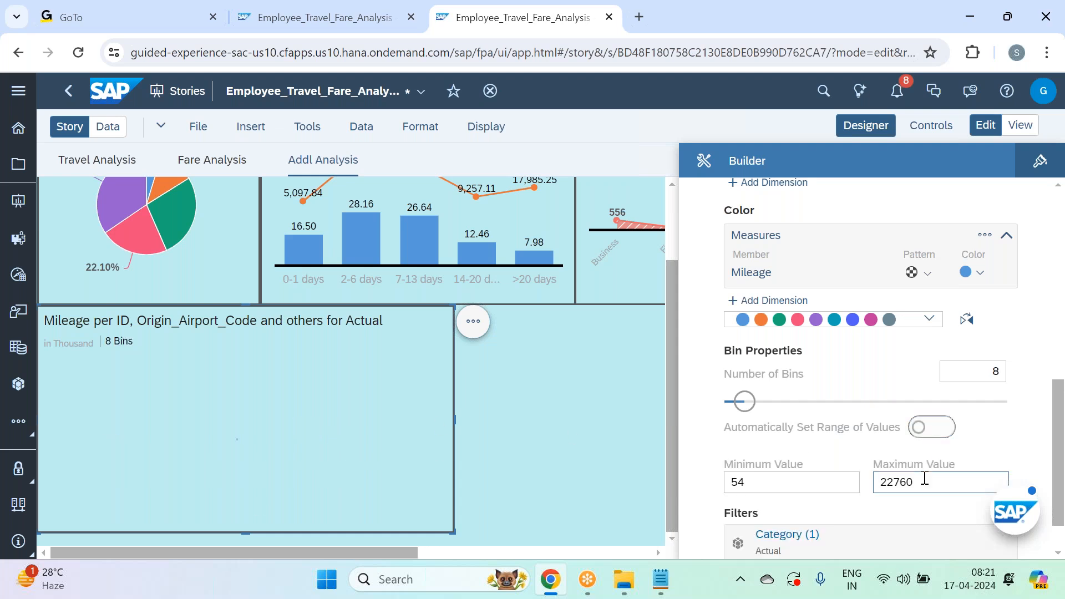
drag(925, 486, 838, 478)
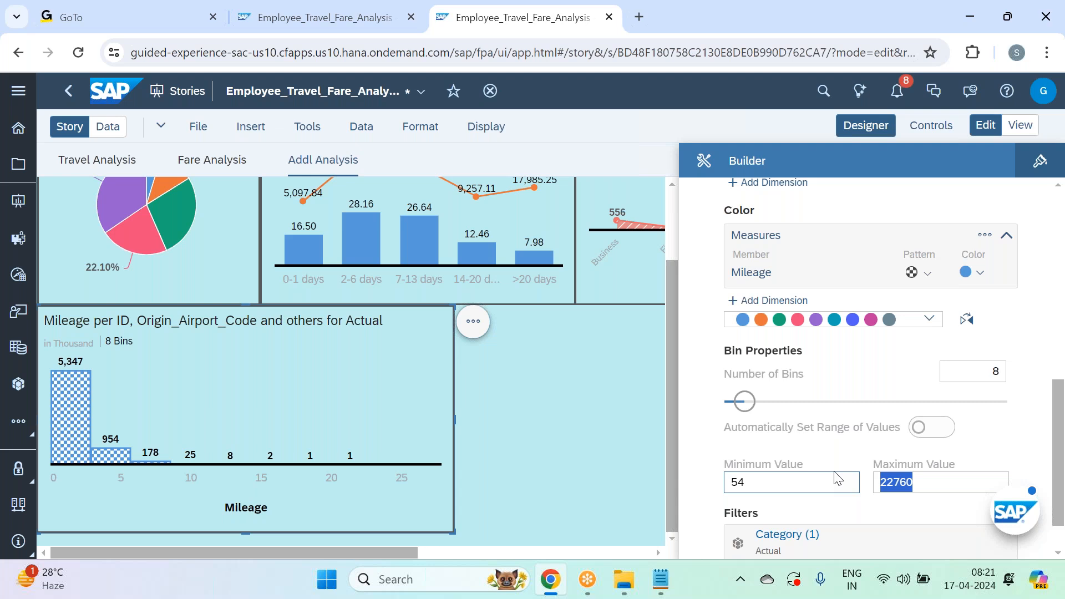
click(758, 481)
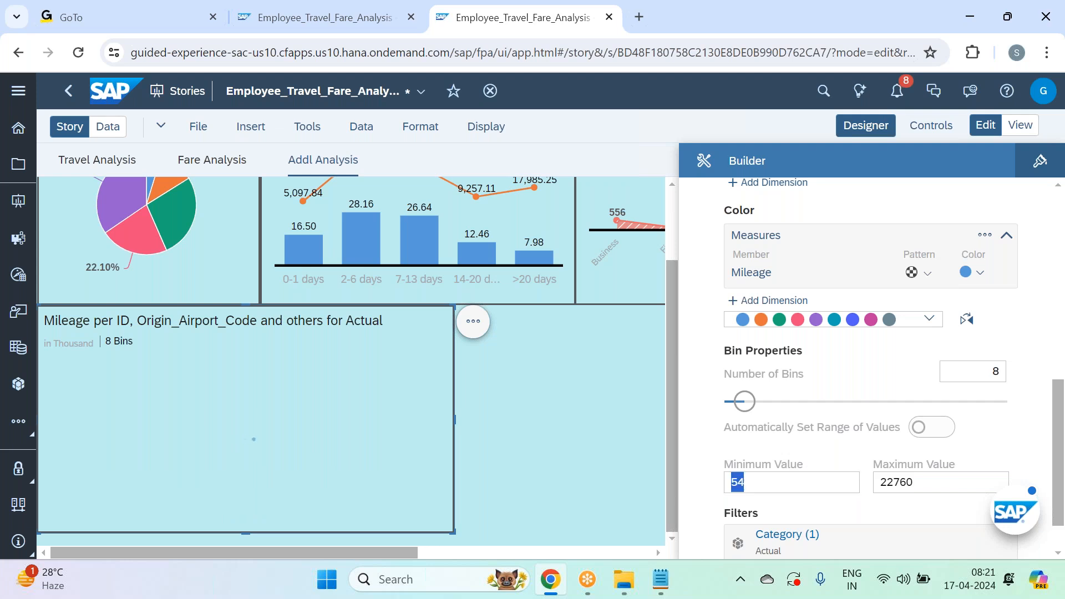
key(ctrl+a)
text(0)
Try a maximum value of 20000 for the histogram's bins and restore it to 22760
click(926, 480)
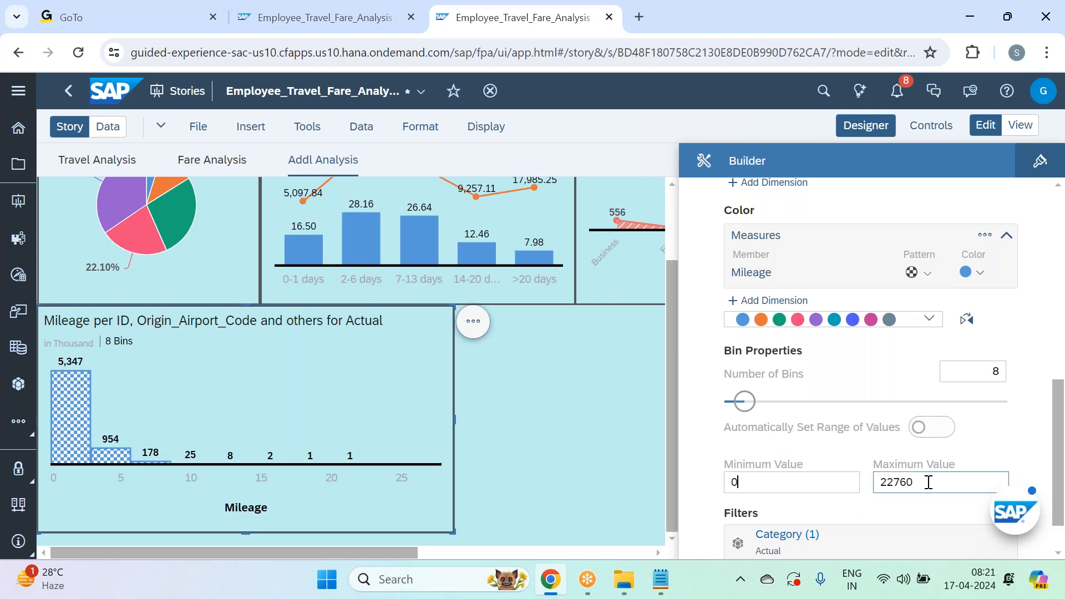
key(ctrl+a)
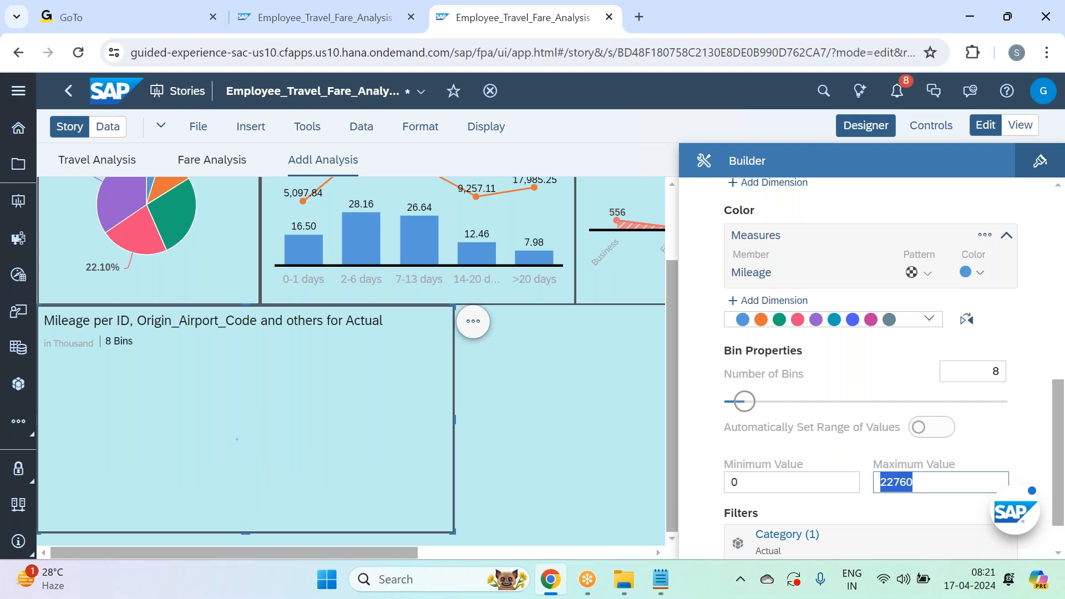
text(20000)
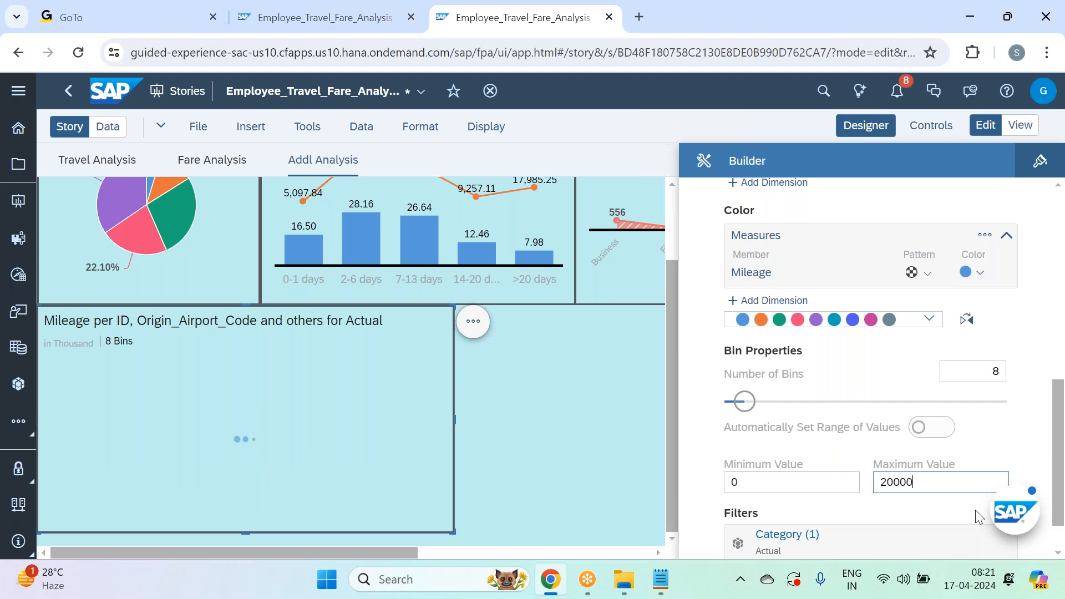
click(937, 488)
key(BackSpace)
key(BackSpace)
text(60)
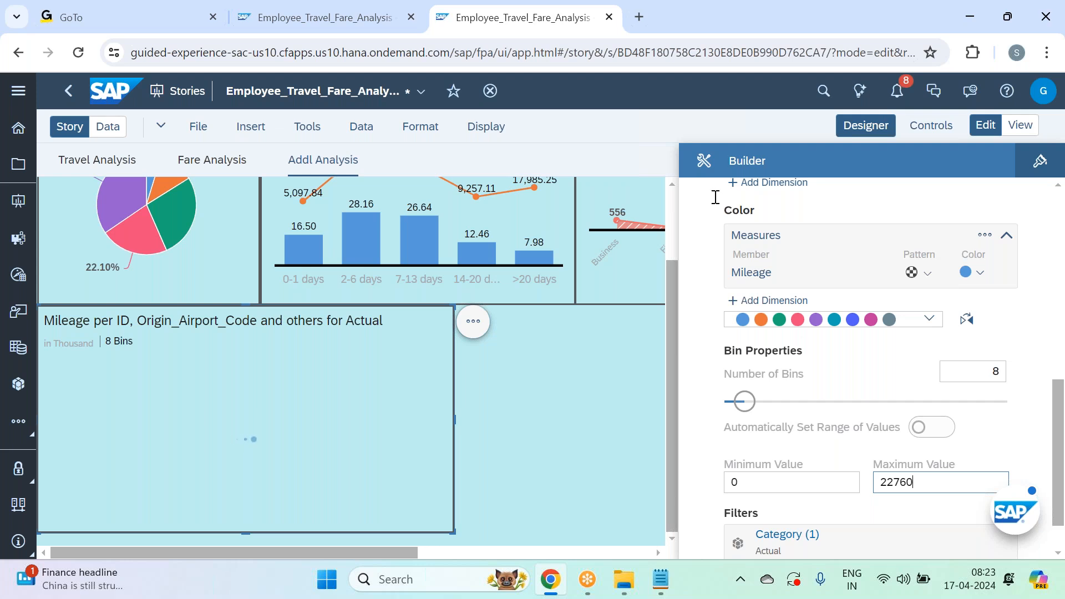
Save the story with the histogram's bin range settings
click(196, 128)
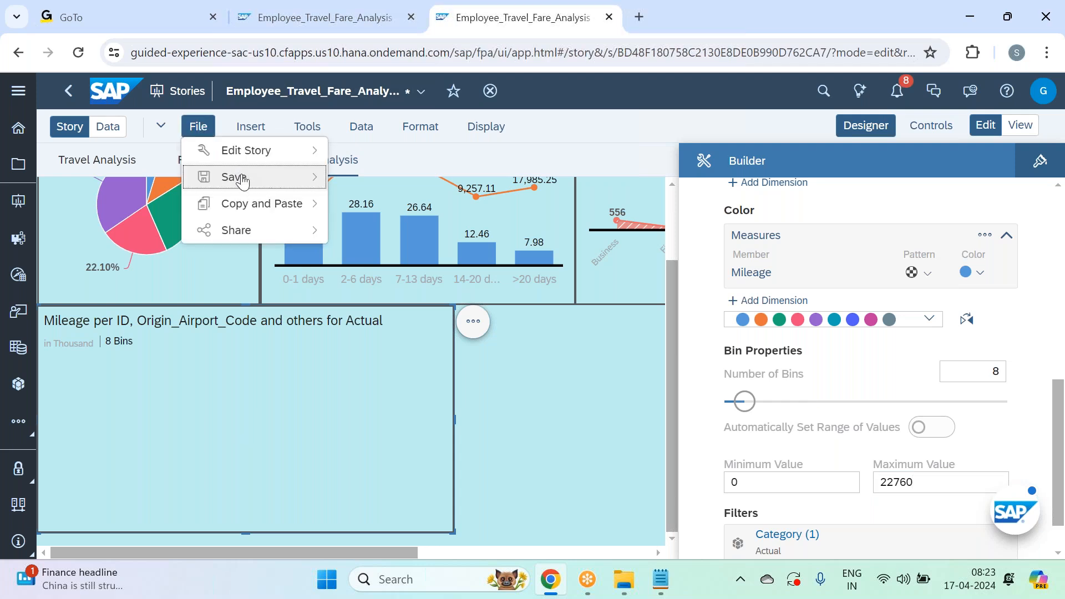
mouse_move(304, 178)
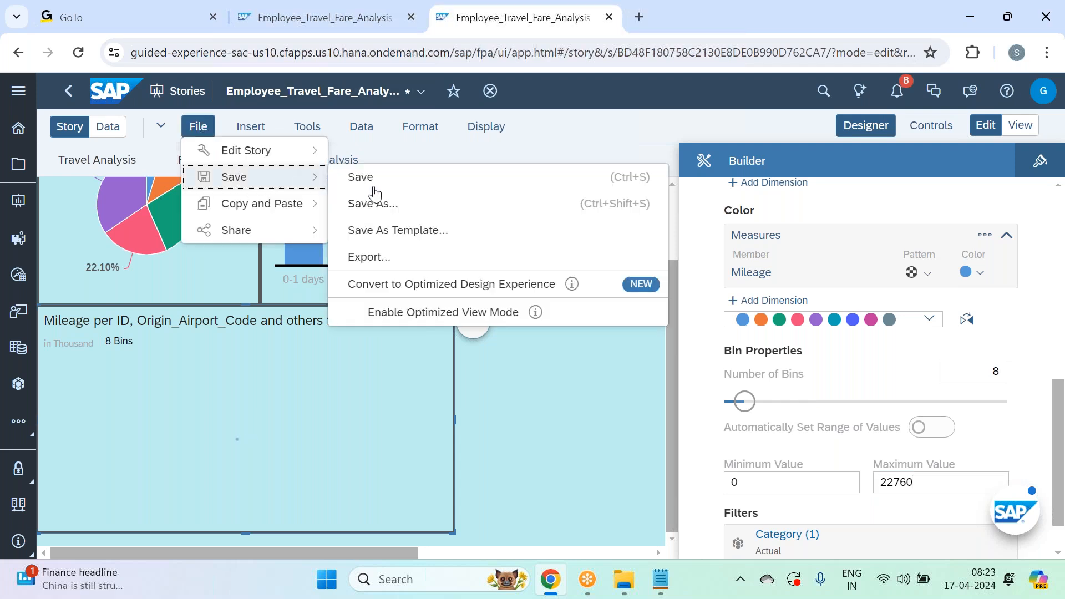
click(390, 177)
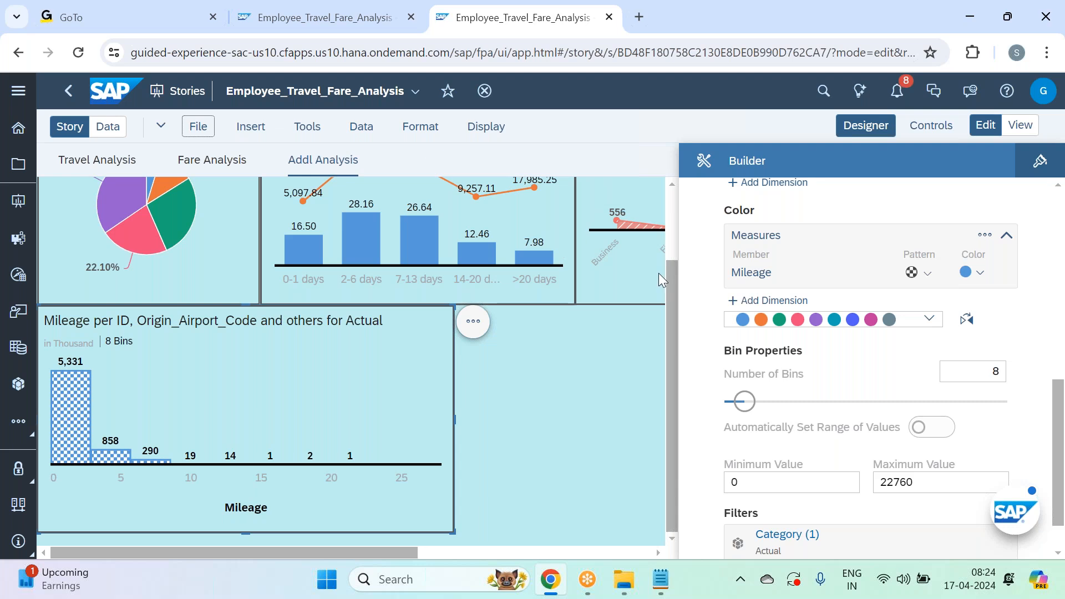
Set the maximum value of the Mileage histogram's bin range to 16000
click(934, 479)
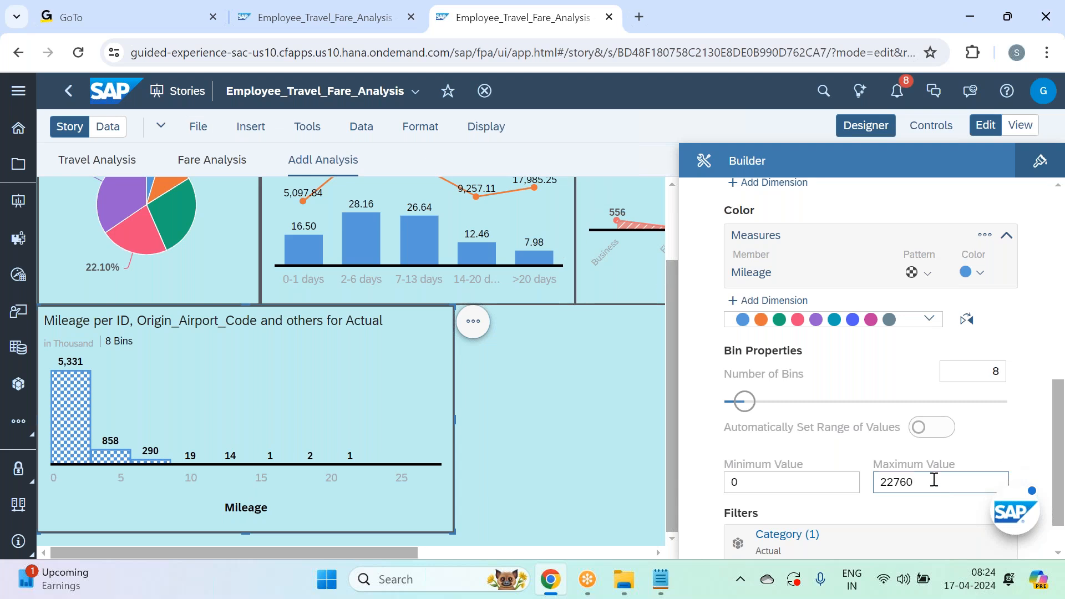
key(BackSpace)
key(BackSpace)
key(BackSpace)
text(0000)
key(BackSpace)
key(BackSpace)
key(BackSpace)
key(BackSpace)
key(BackSpace)
text(16000)
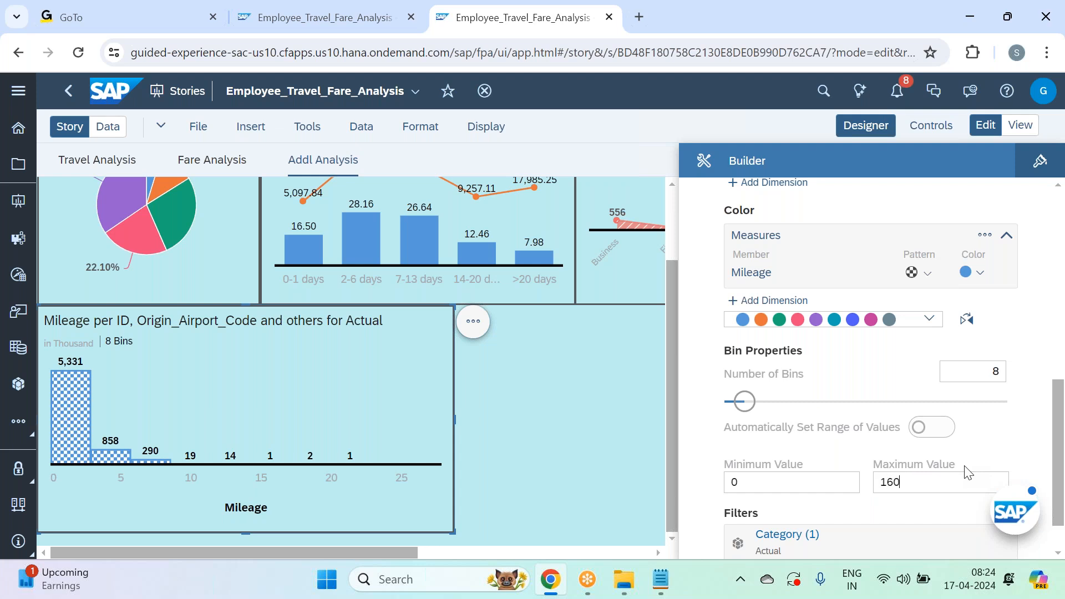
key(Return)
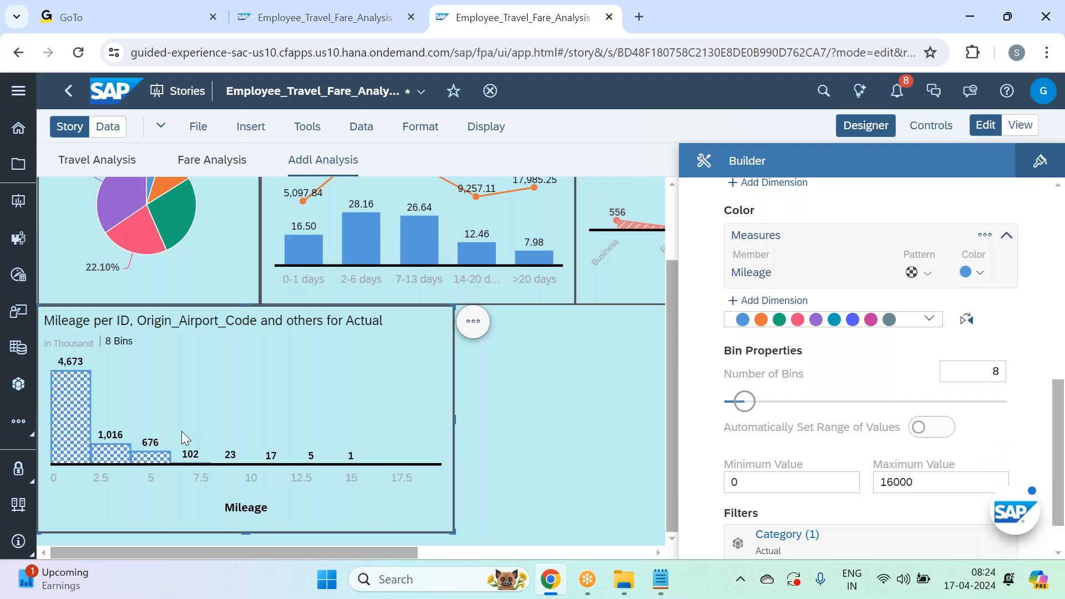
Hide the Designer and narrow the Mileage histogram slightly from its outer edge
mouse_move(73, 410)
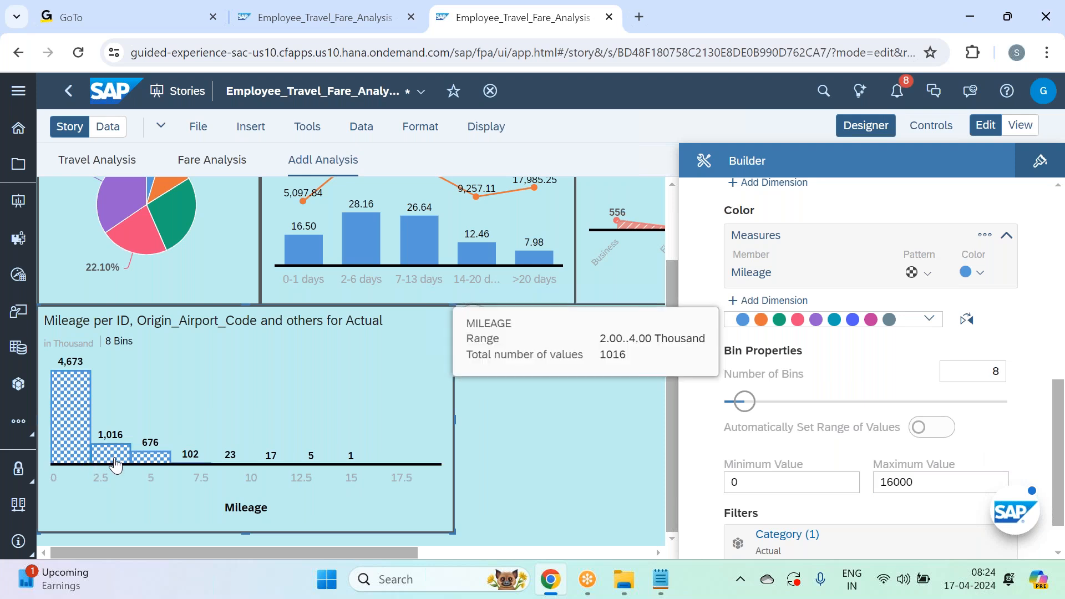
click(879, 126)
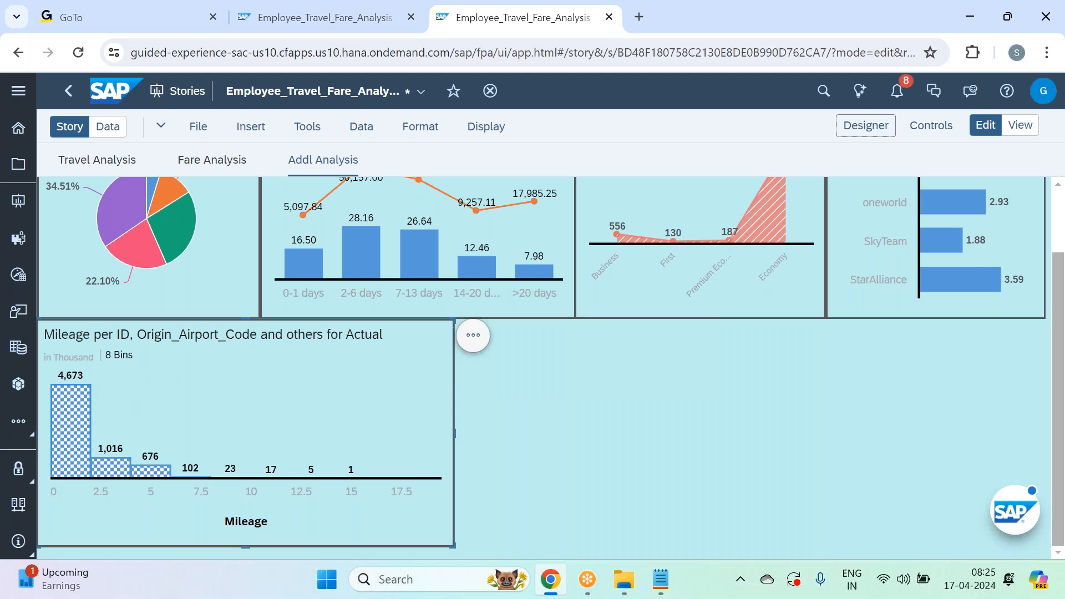
mouse_move(115, 472)
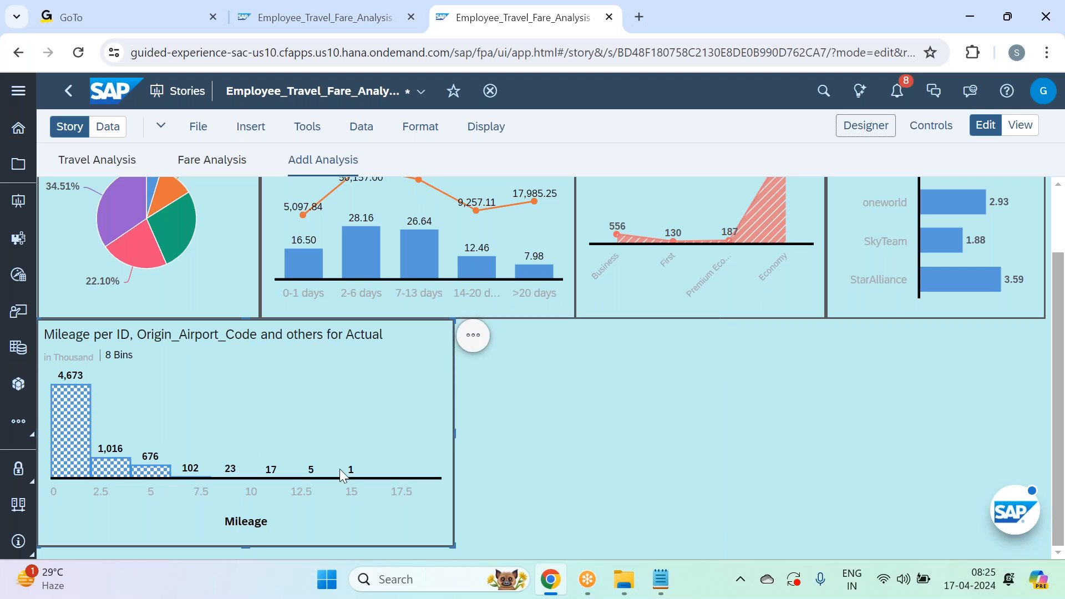
click(554, 450)
click(445, 421)
drag(454, 432, 433, 432)
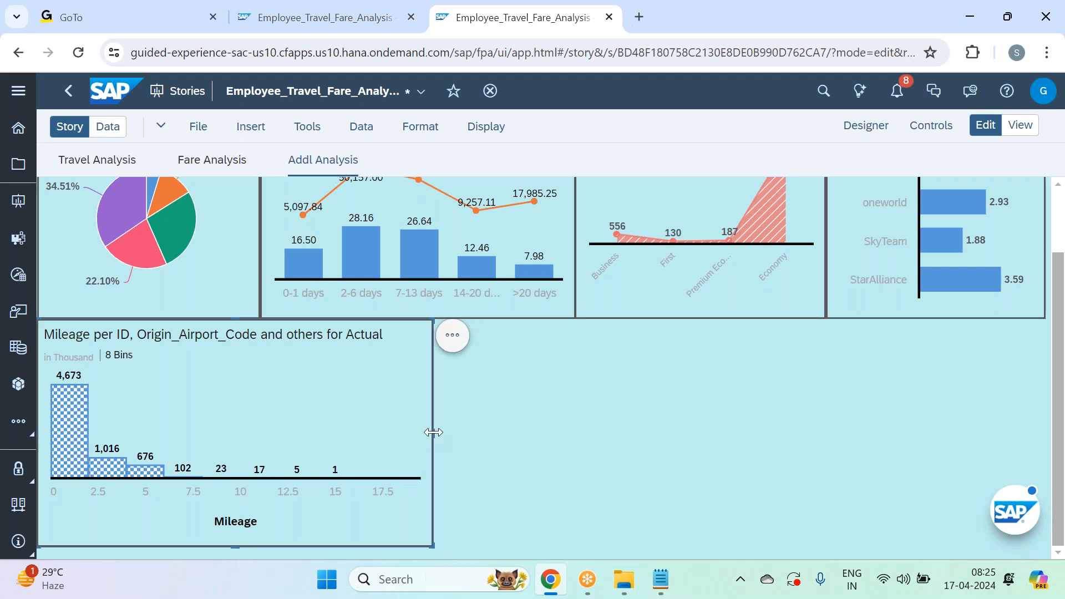
drag(434, 432, 425, 431)
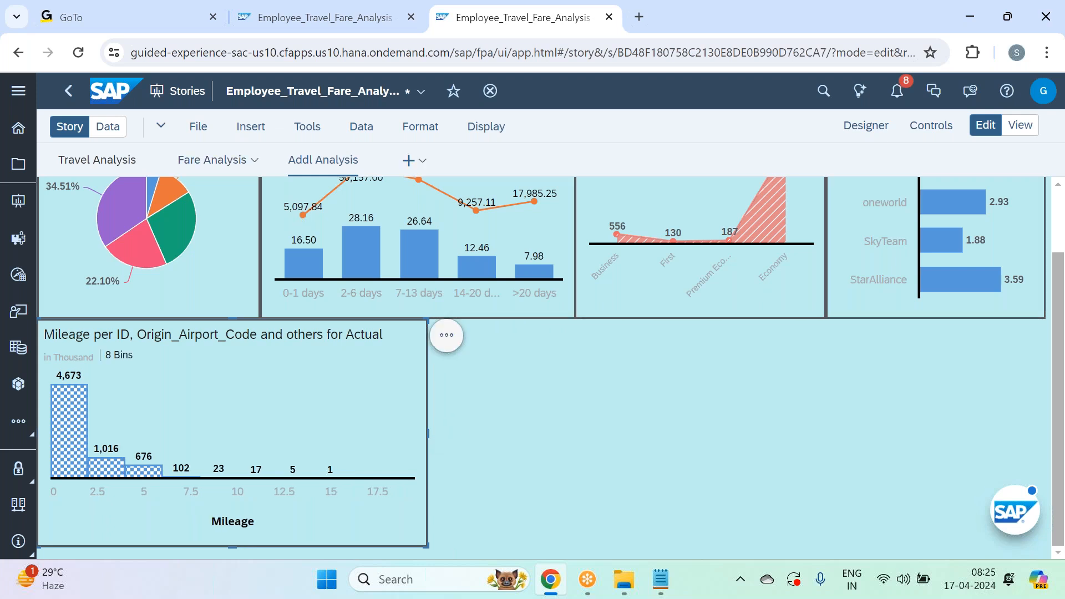
Save the Employee_Travel_Fare_Analysis story with the resized histogram
click(198, 127)
mouse_move(245, 179)
click(372, 185)
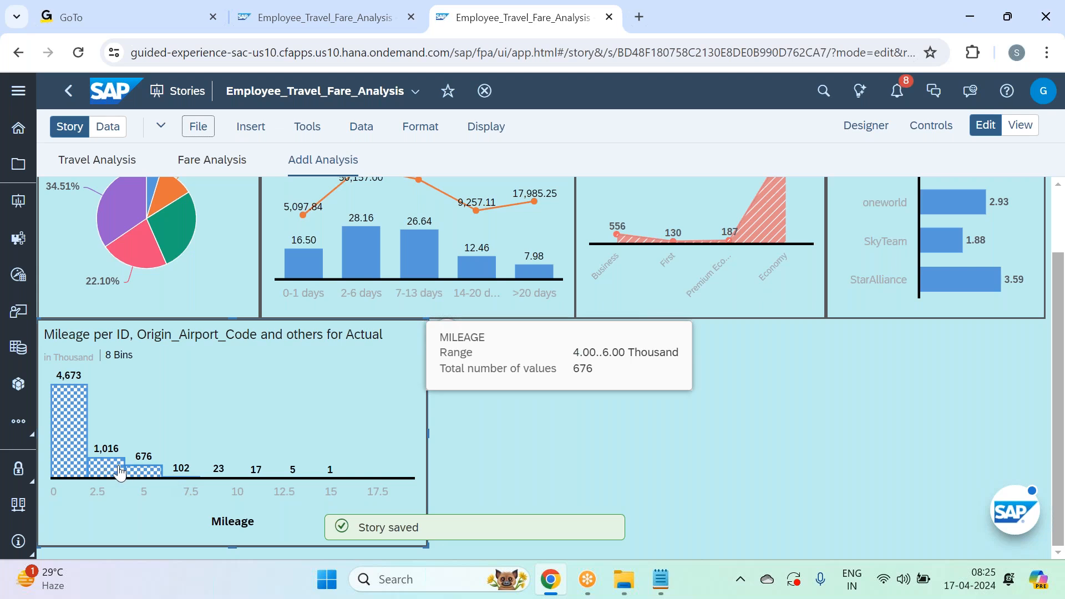
mouse_move(77, 461)
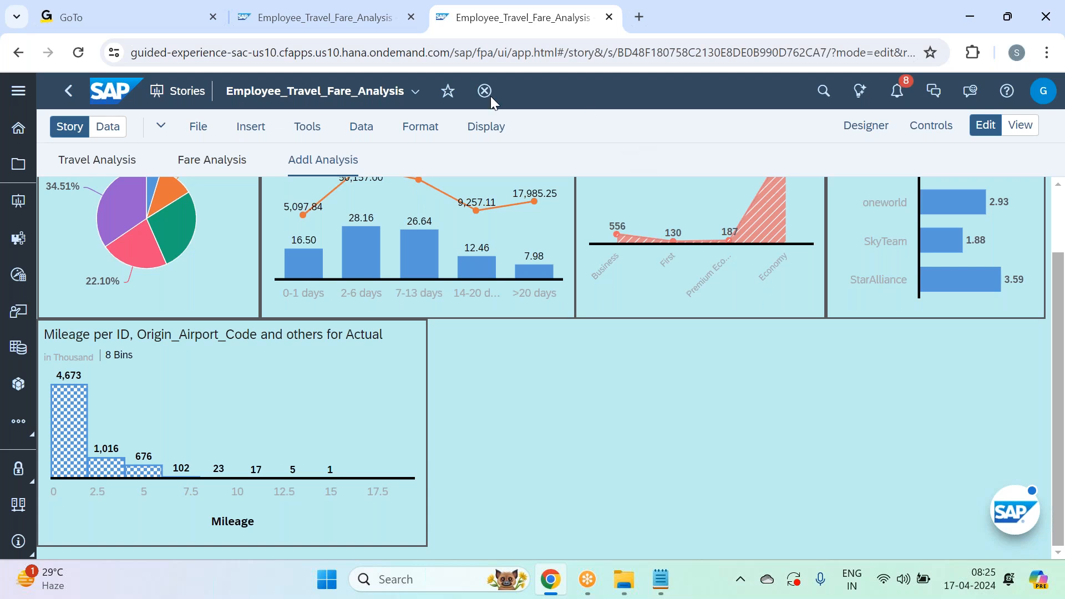
Switch to the Notepad widget notes, copy the Widget 16 Optimized Ticket Amount block and delete it from its place
click(660, 580)
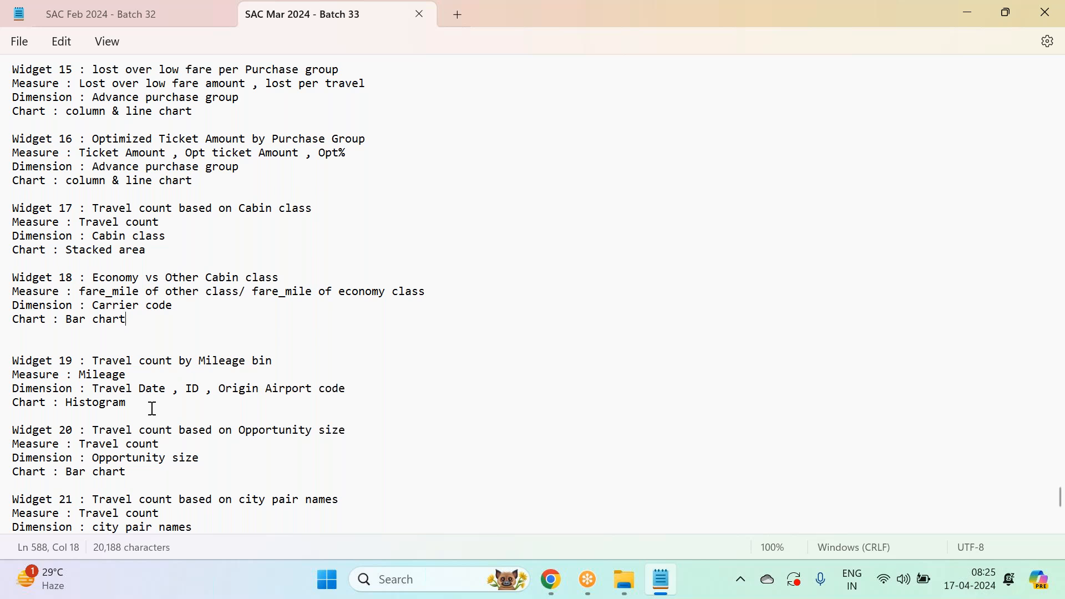
click(191, 181)
shift+click(59, 166)
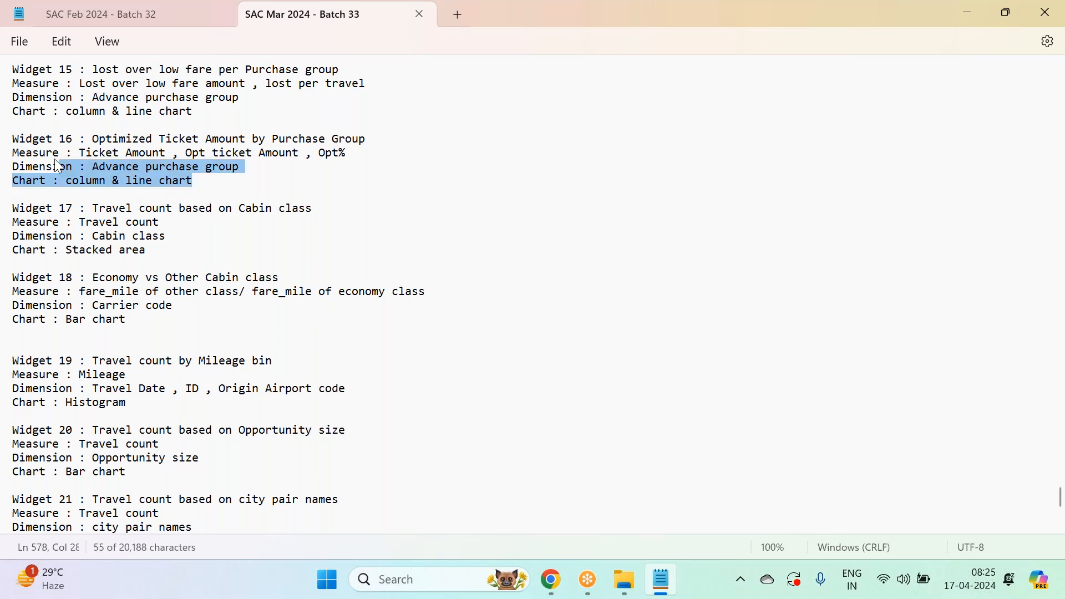
drag(58, 166, 14, 128)
key(ctrl+c)
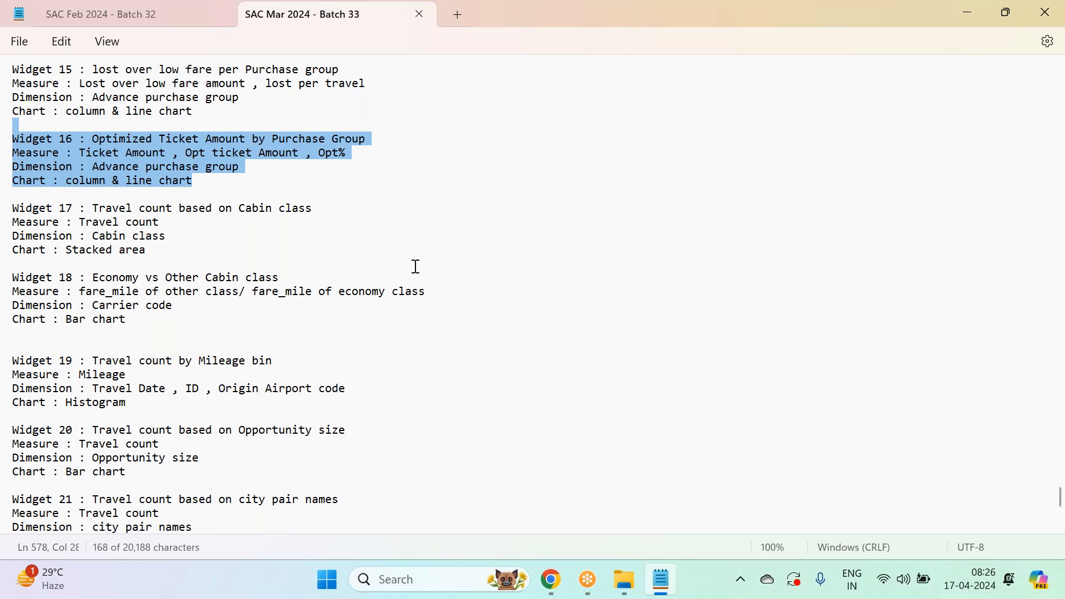
key(Delete)
key(Delete)
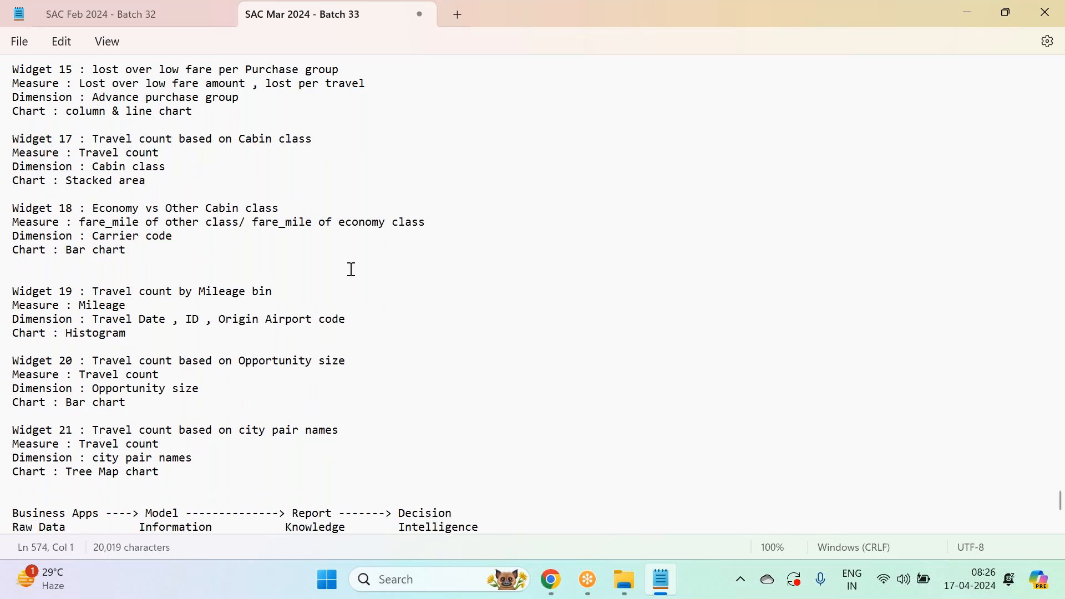
Renumber the Cabin class, Economy vs Other and Mileage bin widgets in the notes as 16, 17 and 18
click(75, 136)
key(BackSpace)
text(6)
click(73, 209)
key(BackSpace)
text(7)
click(73, 291)
key(BackSpace)
text(8)
Paste the copied Optimized Ticket Amount block between the Mileage bin and Opportunity size widgets
click(139, 342)
key(Return)
key(ctrl+v)
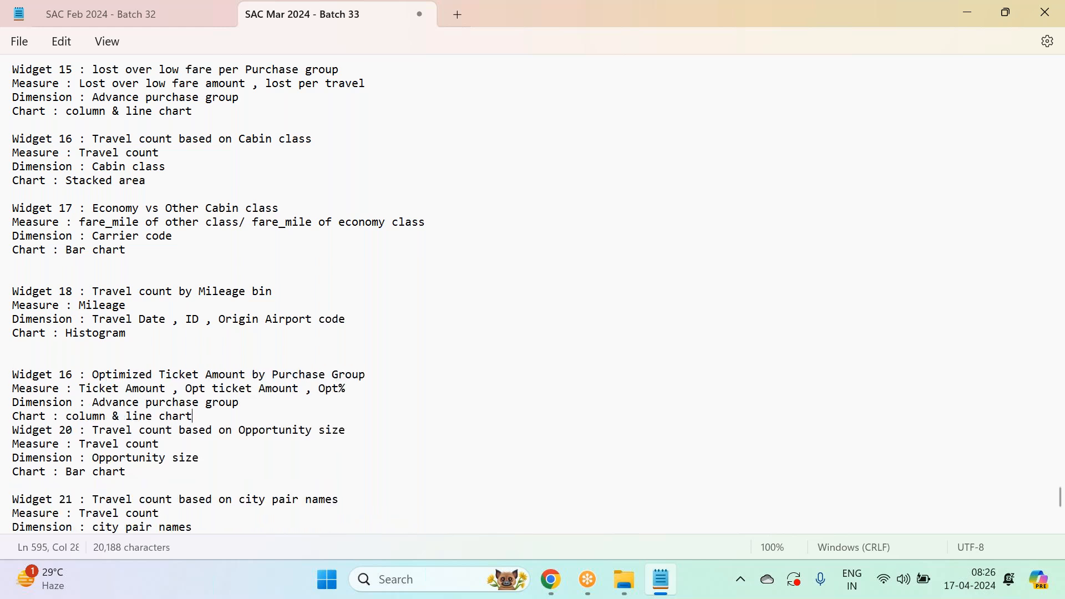
key(Return)
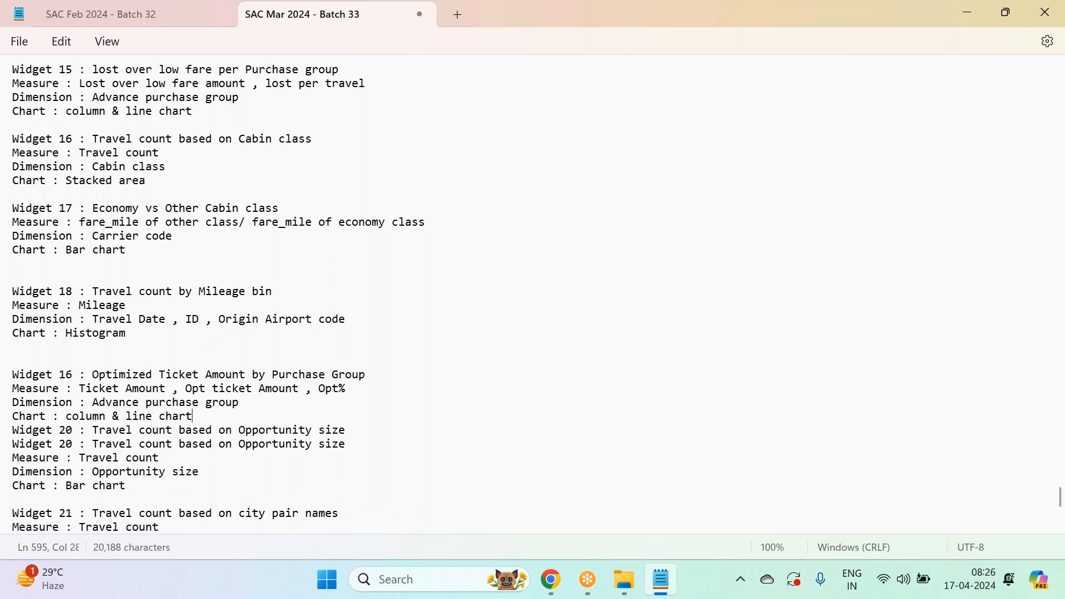
Switch back to the SAP Analytics Cloud story and narrow the Mileage histogram further
key(alt+Tab)
click(426, 431)
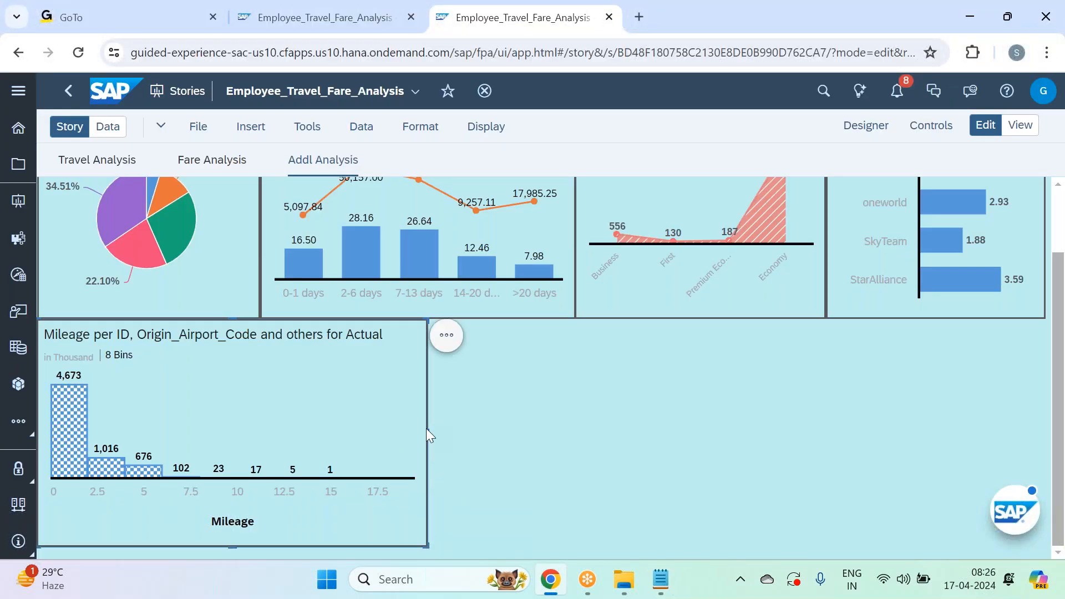
drag(425, 431, 386, 432)
Shorten the histogram's title to "Mileage per ID, Origin_Airport_Code and others"
click(100, 350)
key(BackSpace)
key(BackSpace)
key(BackSpace)
key(BackSpace)
key(BackSpace)
key(BackSpace)
key(BackSpace)
key(BackSpace)
key(BackSpace)
key(BackSpace)
key(BackSpace)
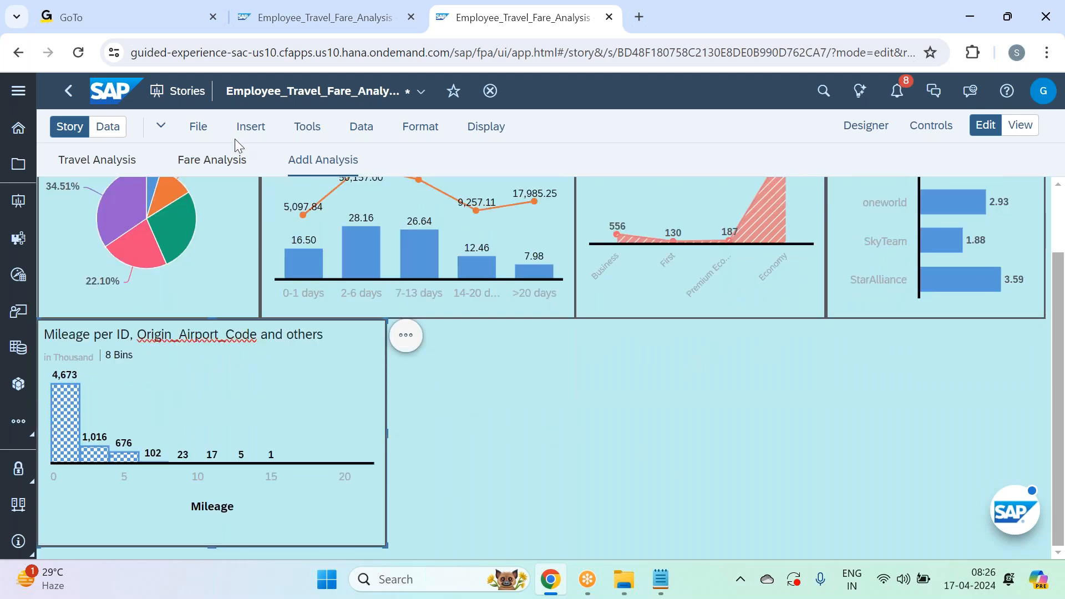
Insert a new chart beside the Mileage histogram and shrink it to match the row's height
click(250, 126)
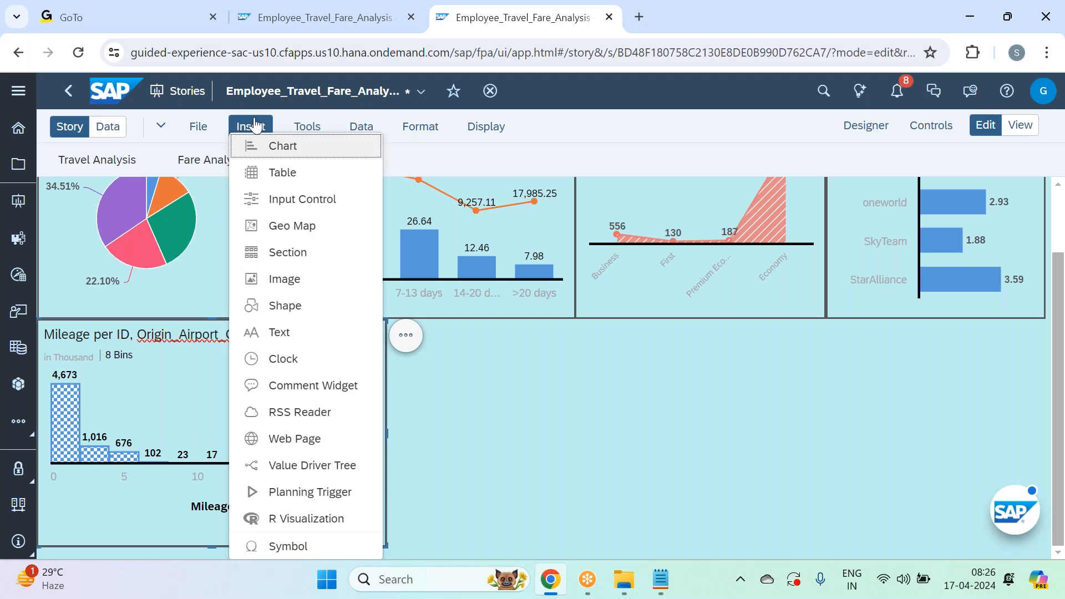
click(290, 148)
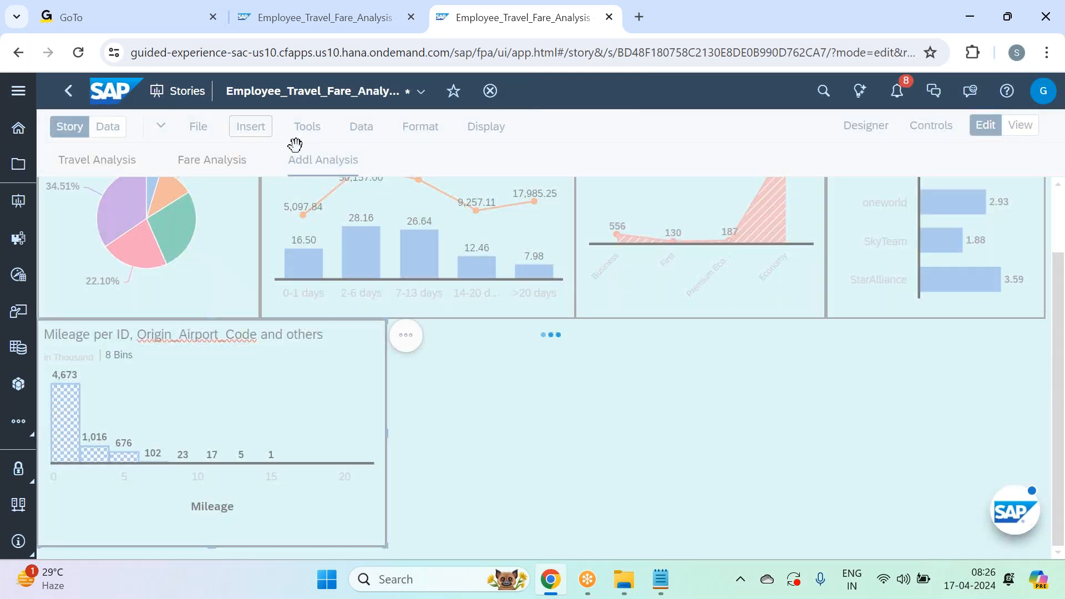
scroll(601, 361, down, 1)
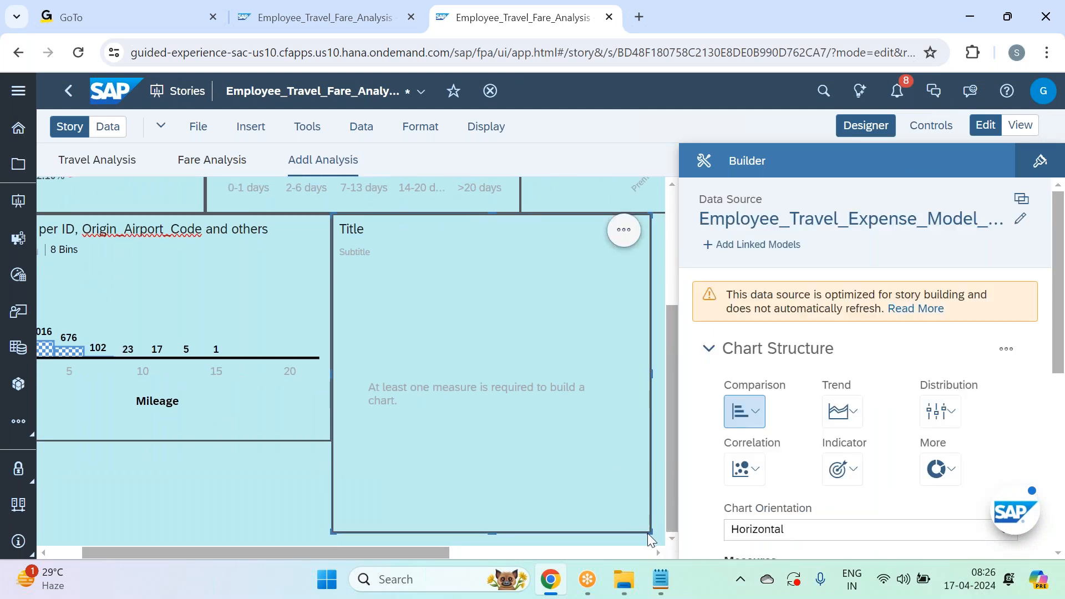
drag(648, 531, 559, 445)
Add Travel Count as the measure of the new empty chart
scroll(918, 370, down, 3)
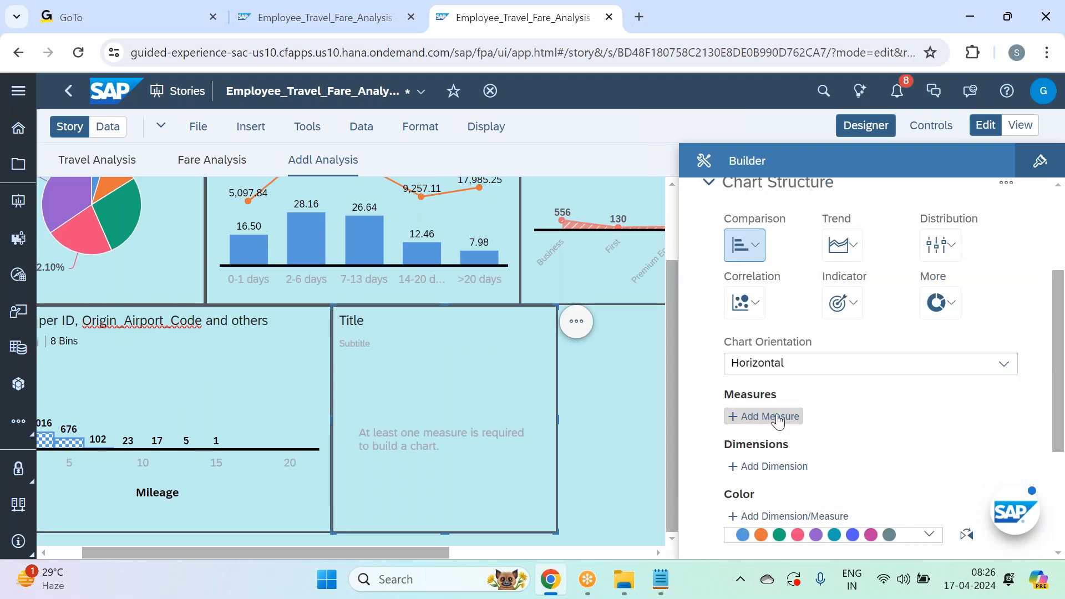
click(778, 417)
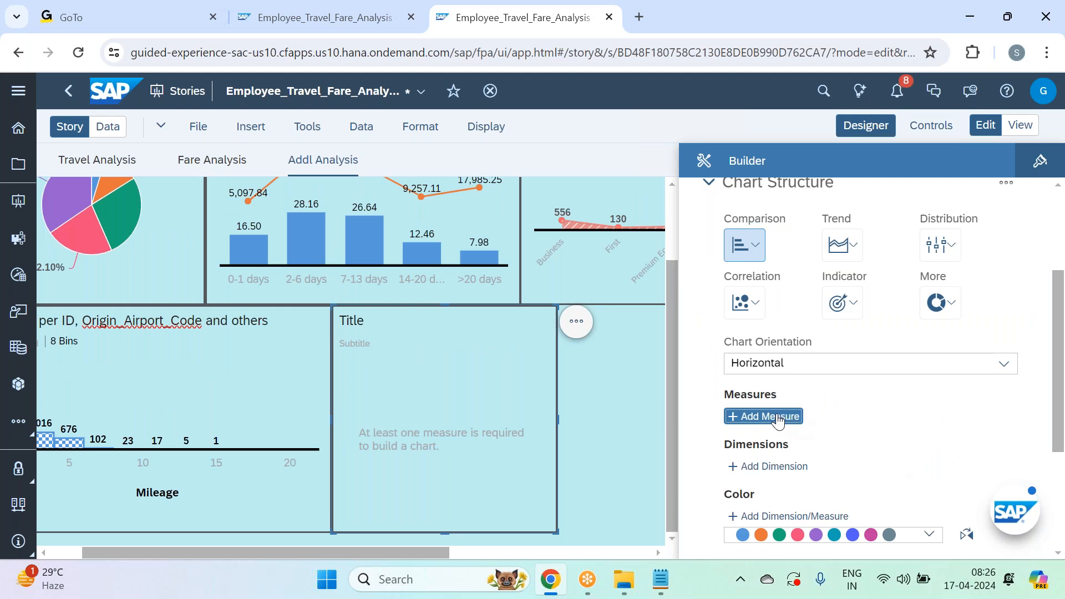
scroll(840, 489, down, 2)
click(840, 509)
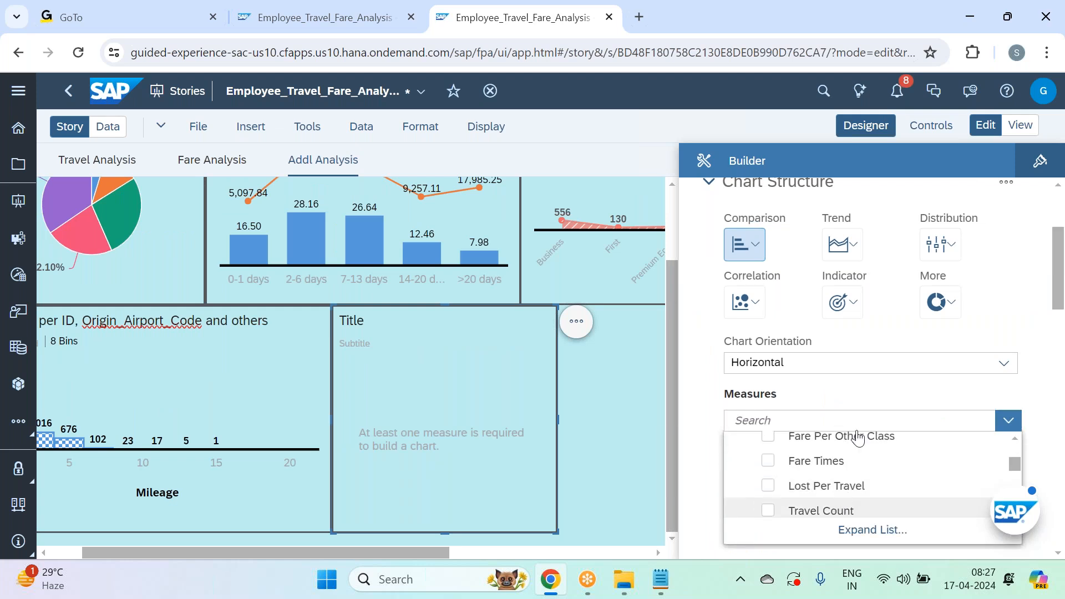
click(863, 394)
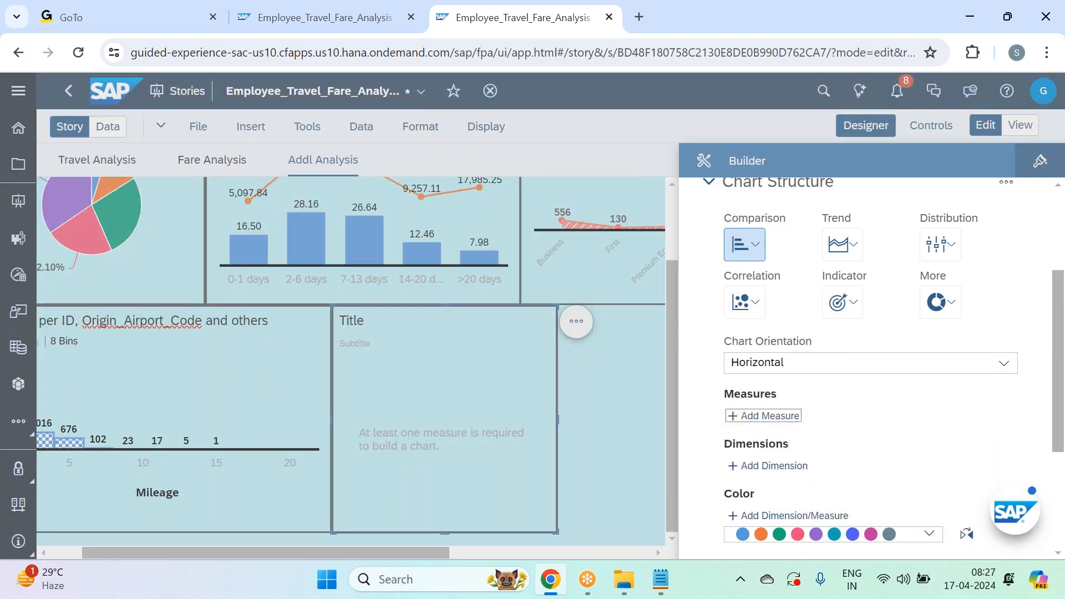
Start a new calculated dimension for the Travel Count chart, choosing the Measure-Based Dimension type and naming it "Fare Class"
click(791, 493)
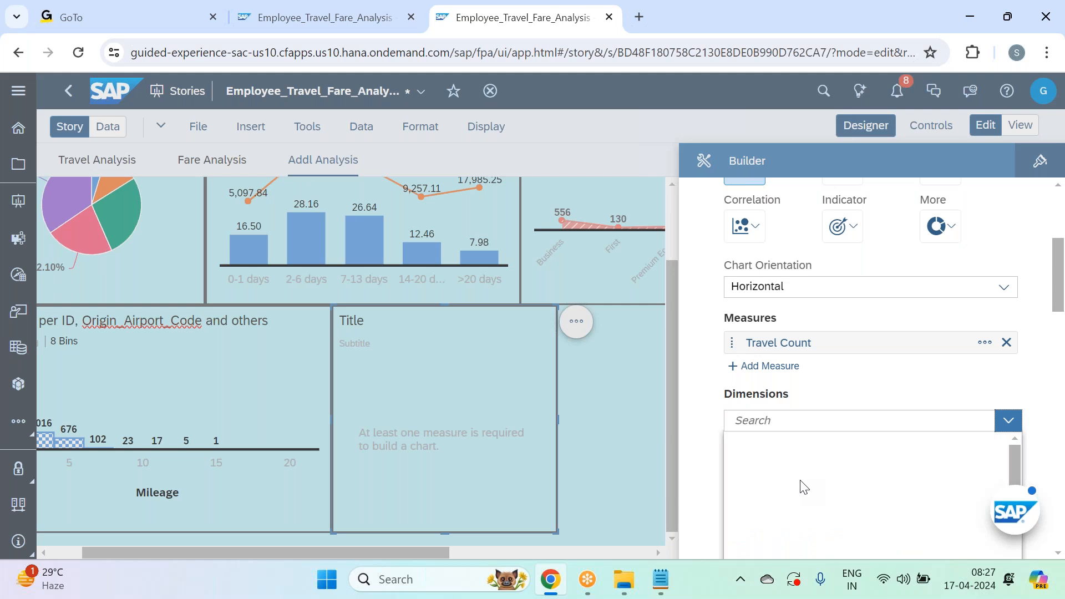
click(842, 473)
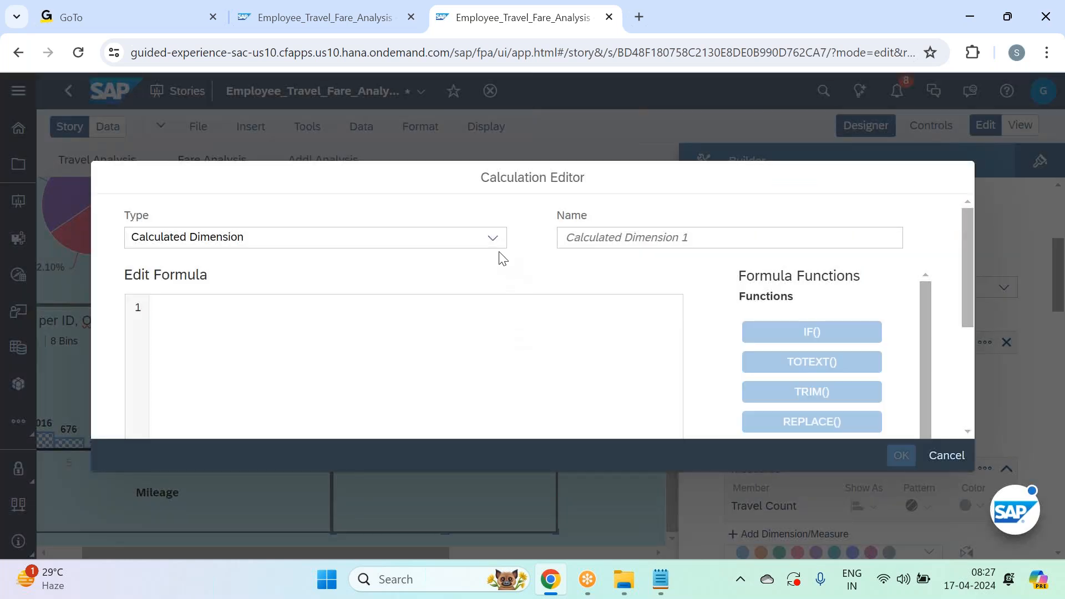
click(496, 242)
click(474, 263)
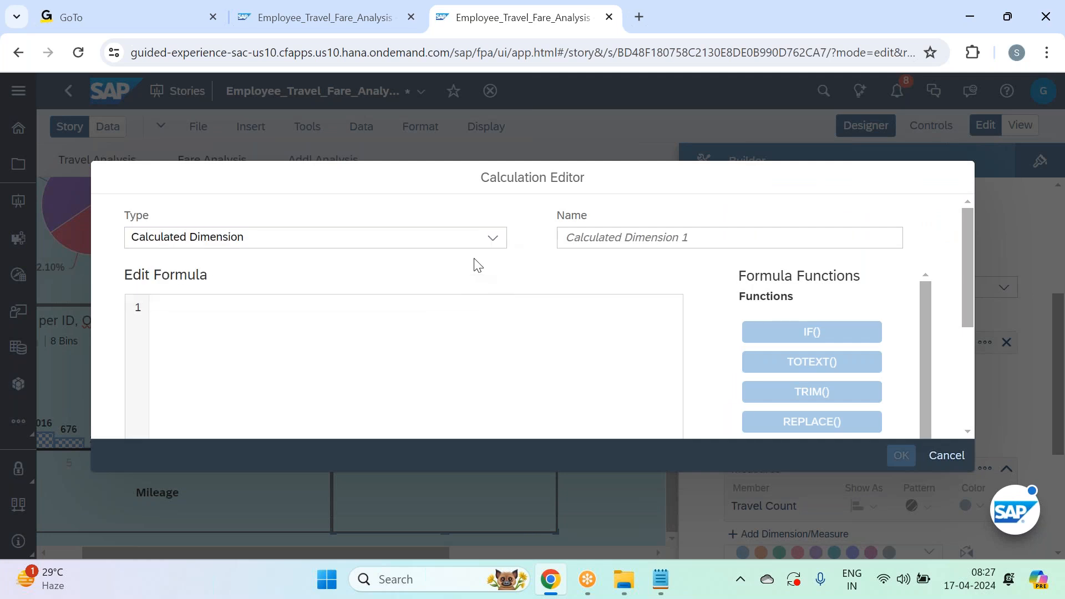
click(495, 242)
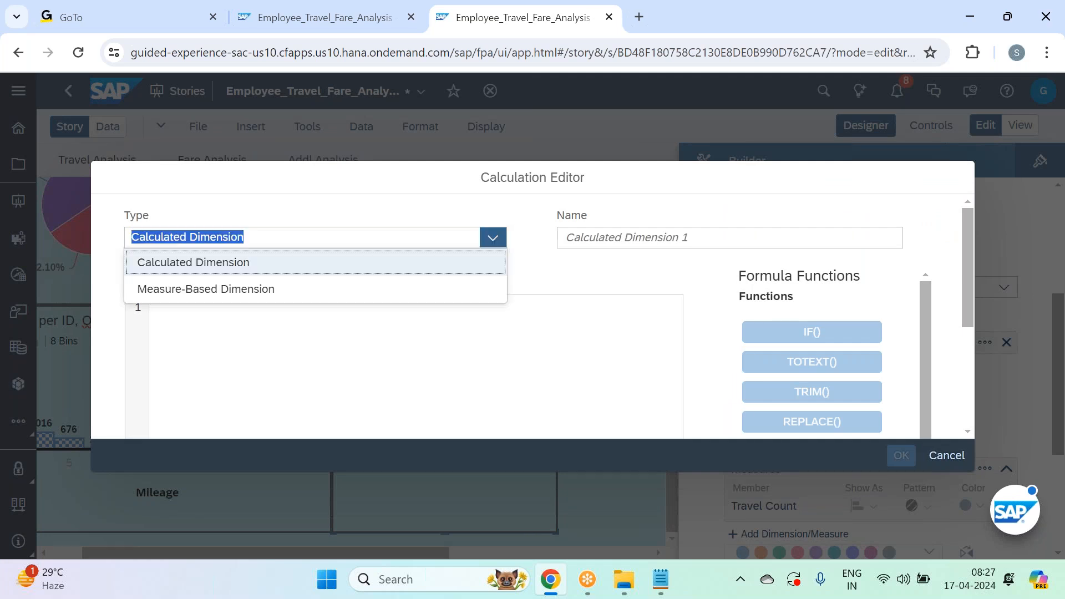
click(472, 284)
click(680, 239)
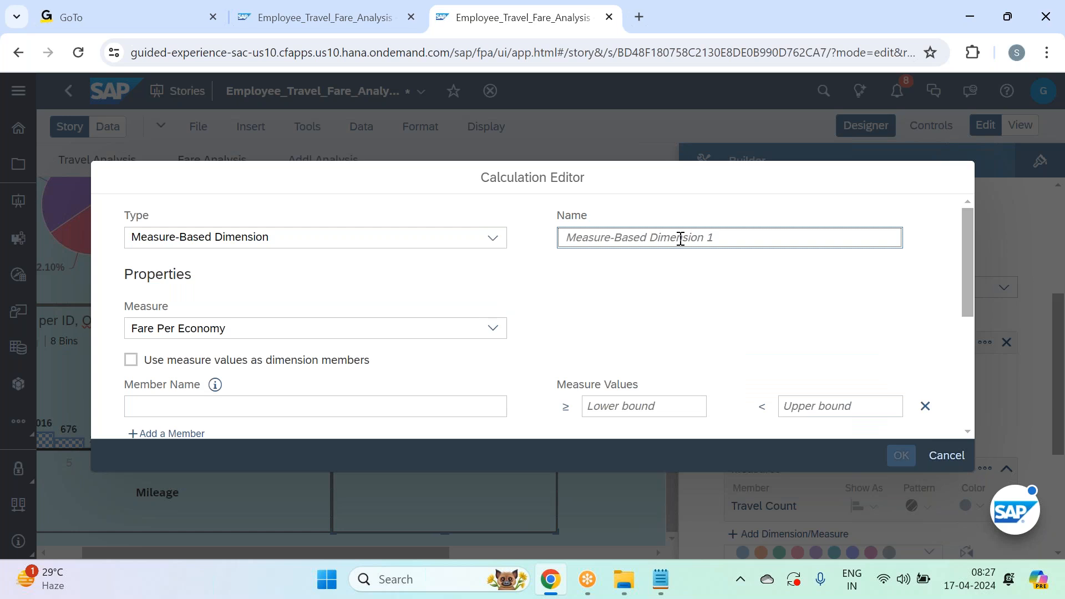
text(Fare)
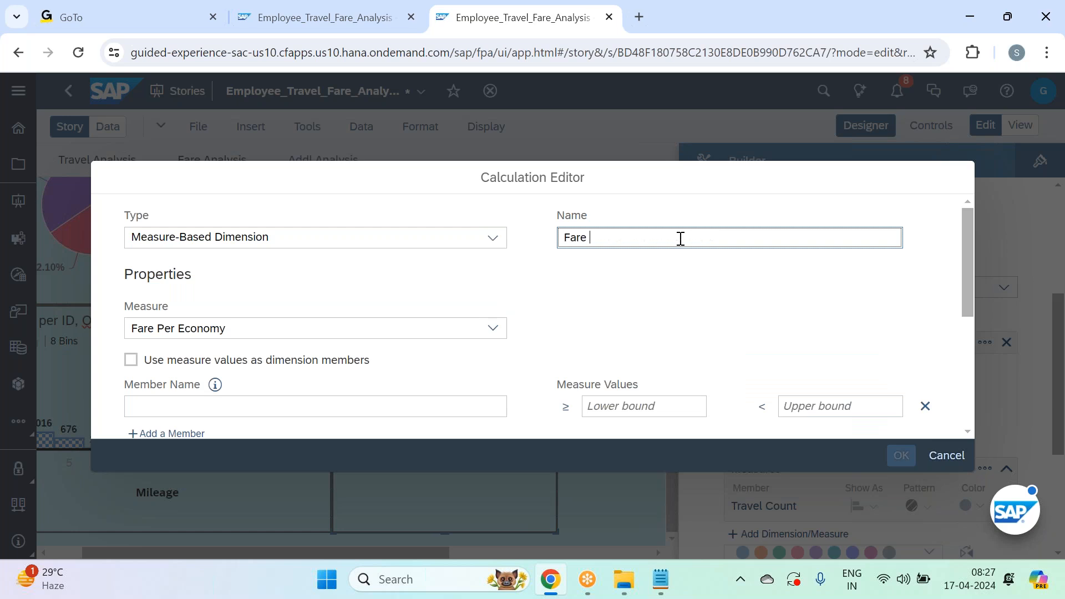
text( Class)
Choose Fare Per Economy as the measure that the Fare Class dimension is based on
scroll(399, 387, down, 3)
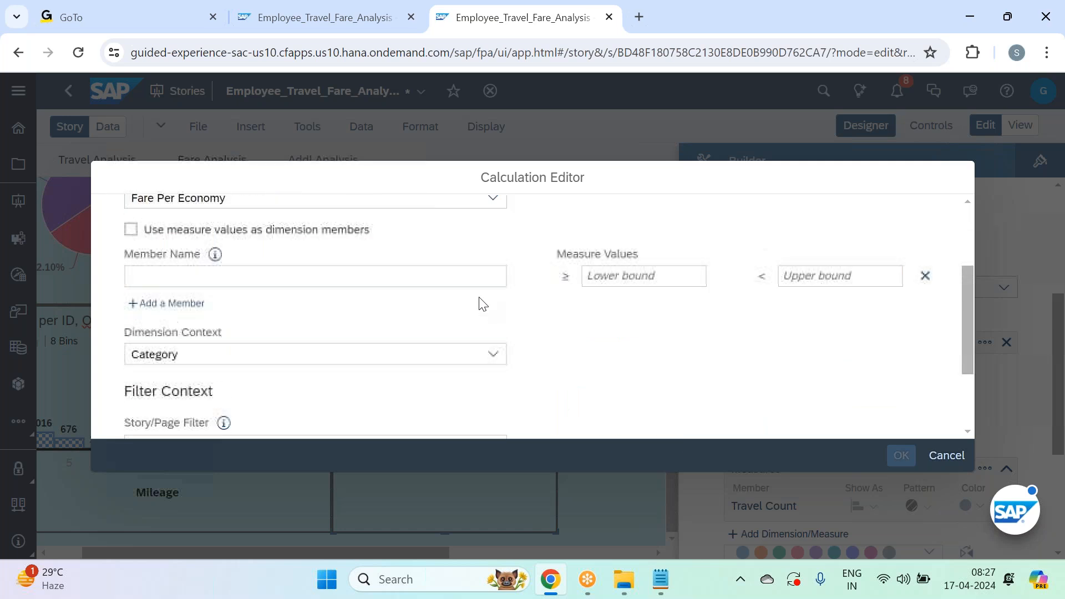
scroll(480, 301, up, 1)
click(493, 246)
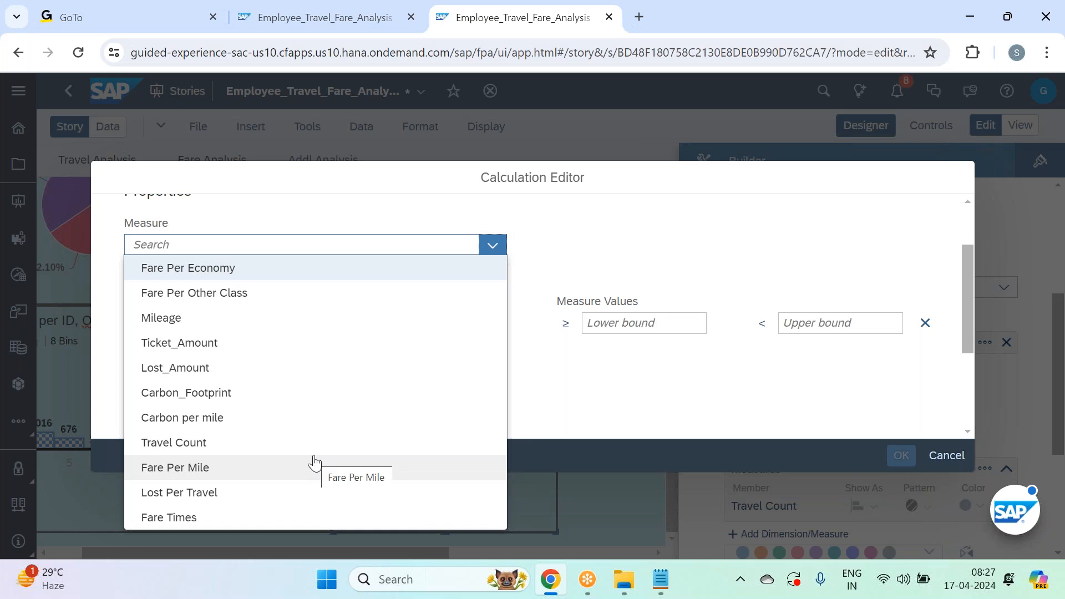
click(295, 278)
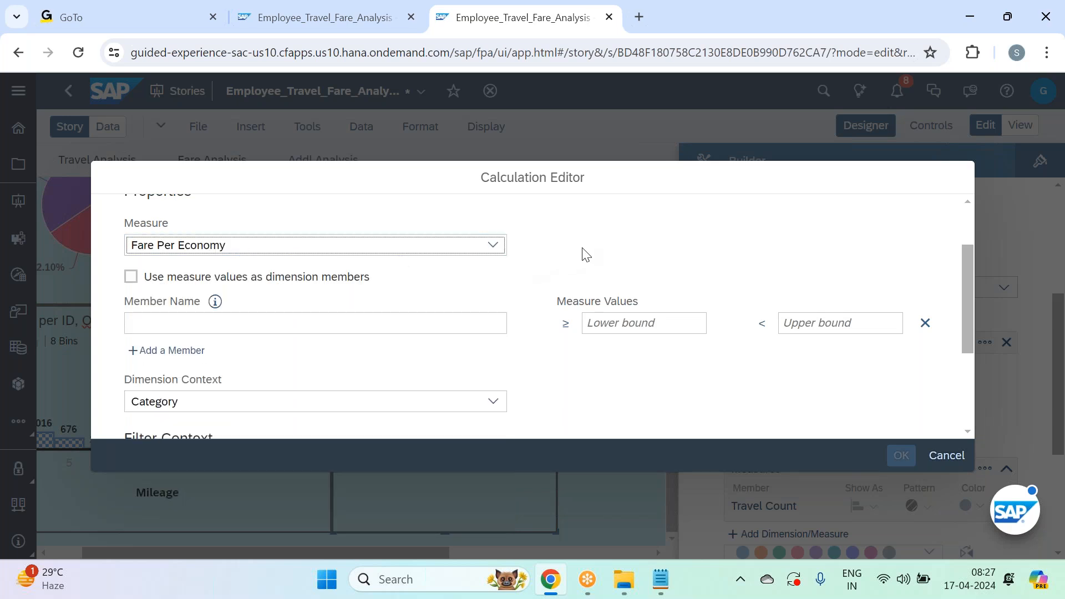
click(464, 317)
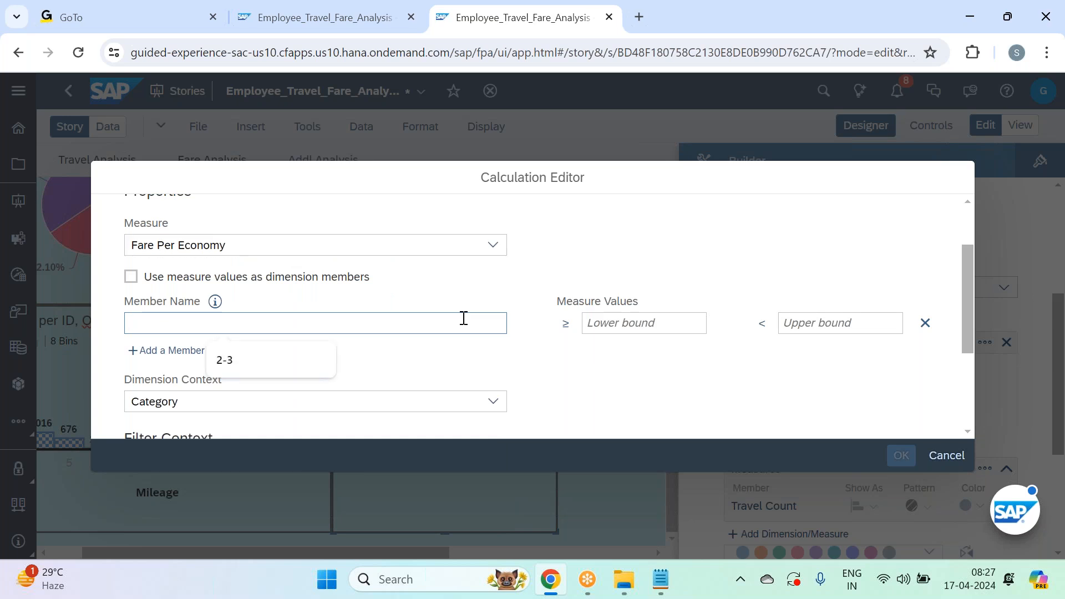
text(0)
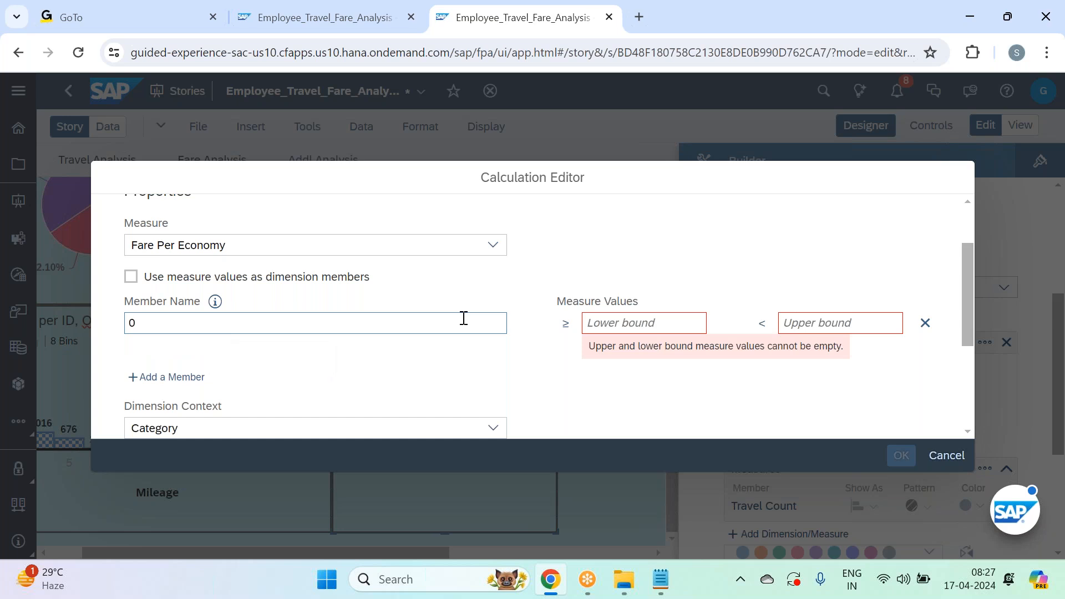
text(-0.2)
key(BackSpace)
key(BackSpace)
key(BackSpace)
key(BackSpace)
key(BackSpace)
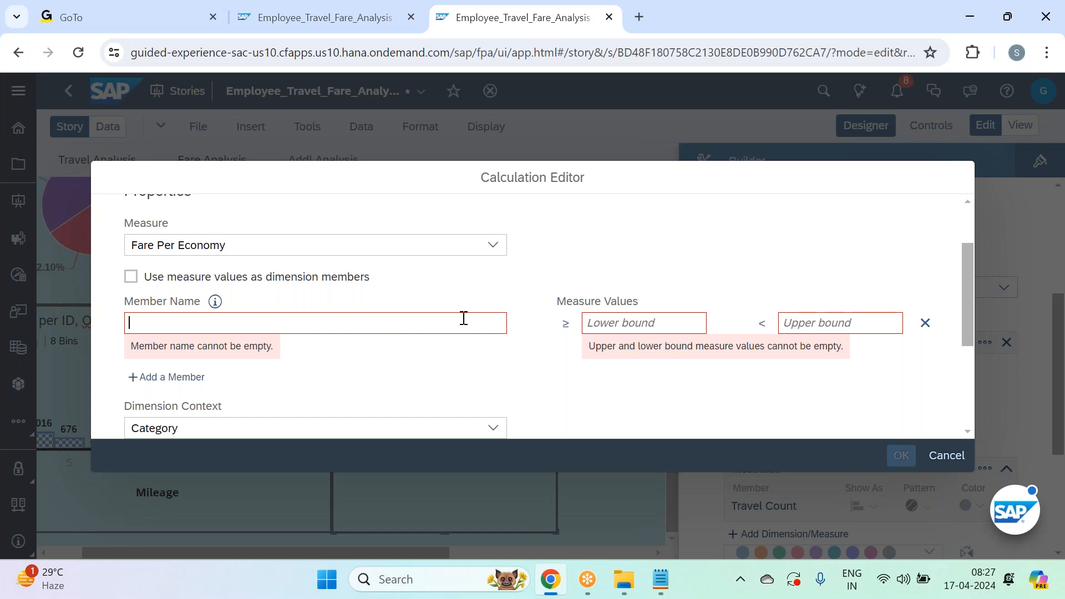
Name the first member "Inexpenvise" and give it a lower bound of 0 and an upper bound of 0.25
text(Inexpenvi)
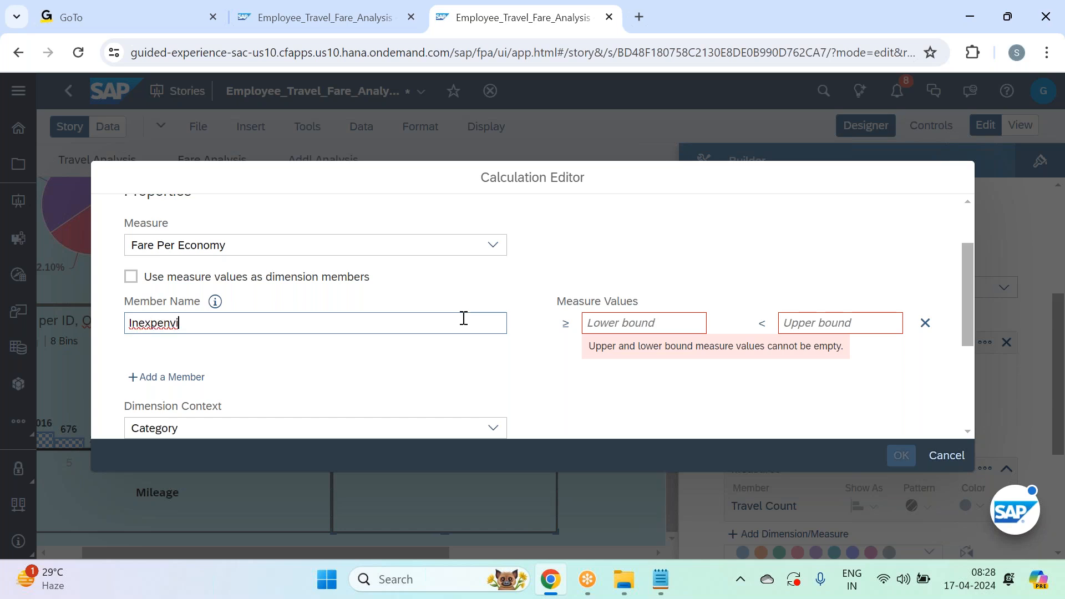
text(se)
click(844, 296)
click(673, 321)
text(0)
click(841, 327)
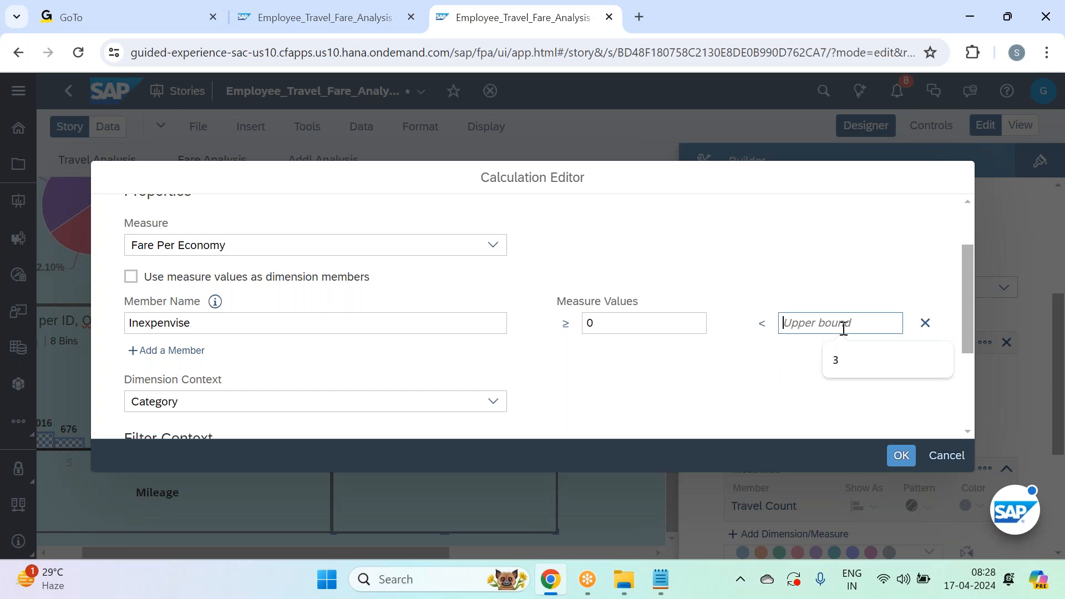
text(0.25)
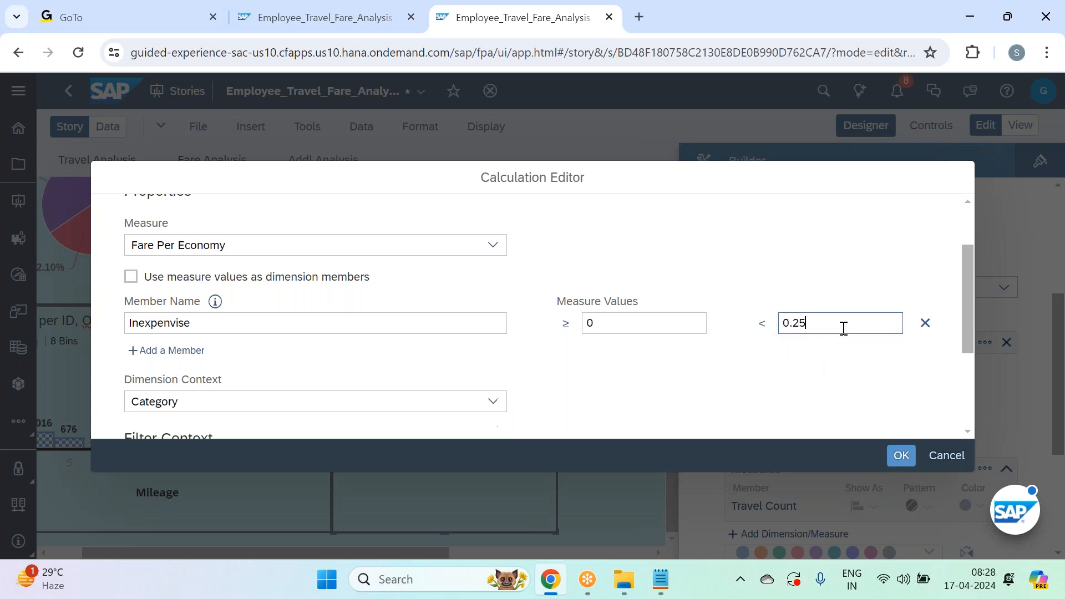
Add a second member to the dimension, try the name "SLightly" for it and clear that name again
click(173, 354)
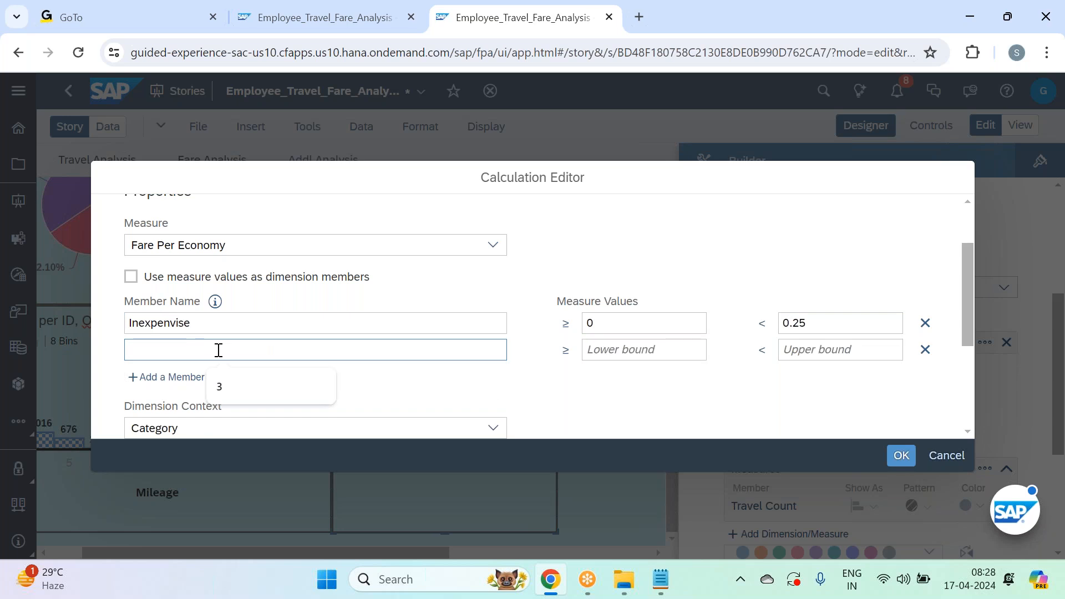
text(SLig)
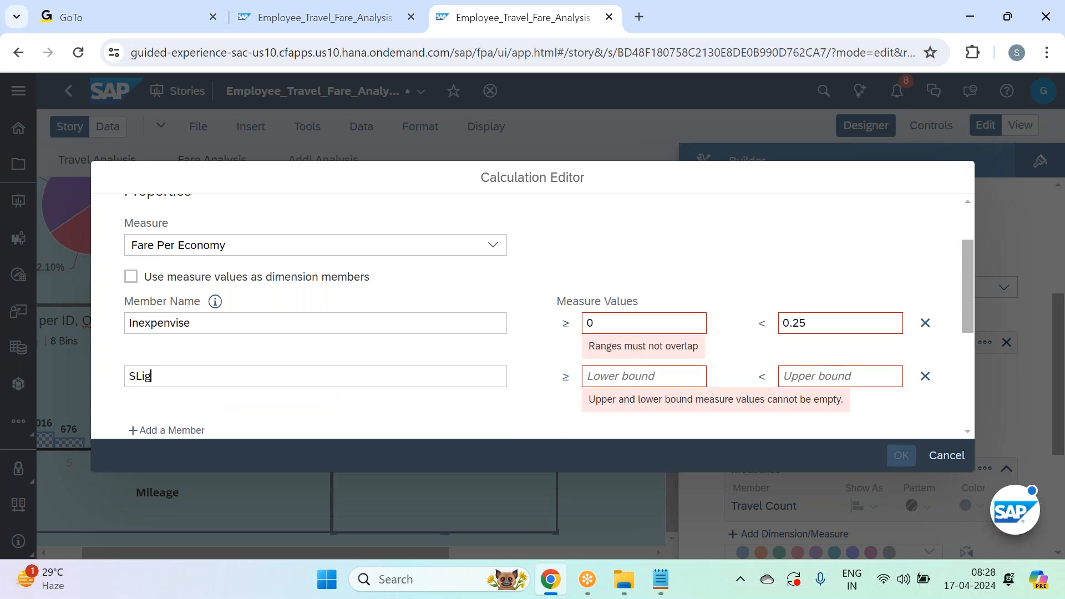
text(htly)
key(BackSpace)
key(BackSpace)
key(BackSpace)
key(BackSpace)
key(BackSpace)
key(BackSpace)
key(BackSpace)
key(BackSpace)
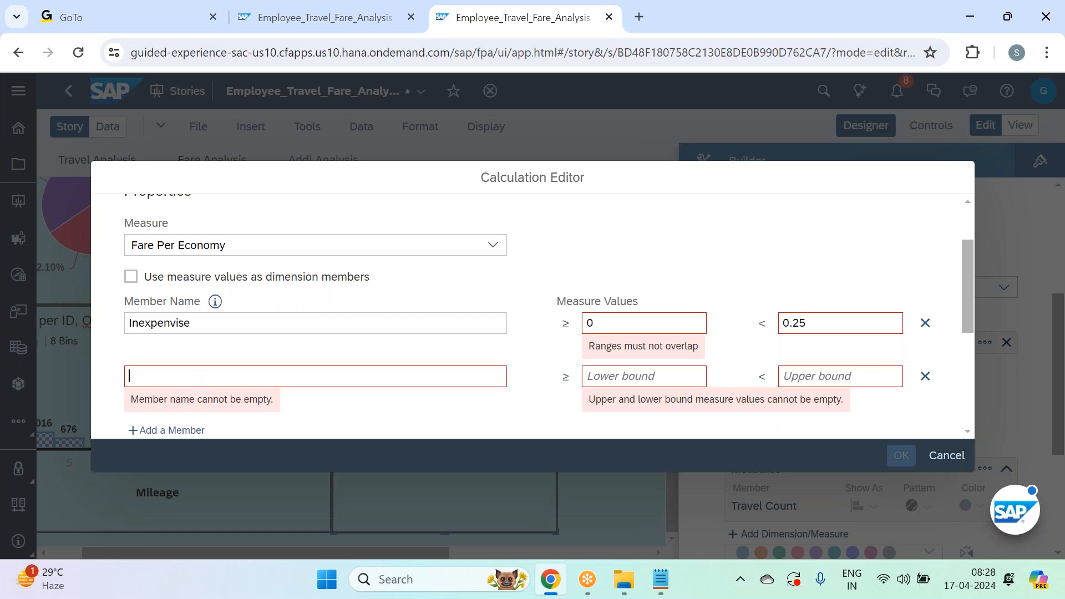
Rename the first member, covering 0 to 0.25, as "<0.25"
click(211, 322)
key(BackSpace)
key(BackSpace)
key(BackSpace)
key(BackSpace)
key(BackSpace)
key(BackSpace)
key(BackSpace)
key(BackSpace)
key(BackSpace)
key(BackSpace)
key(BackSpace)
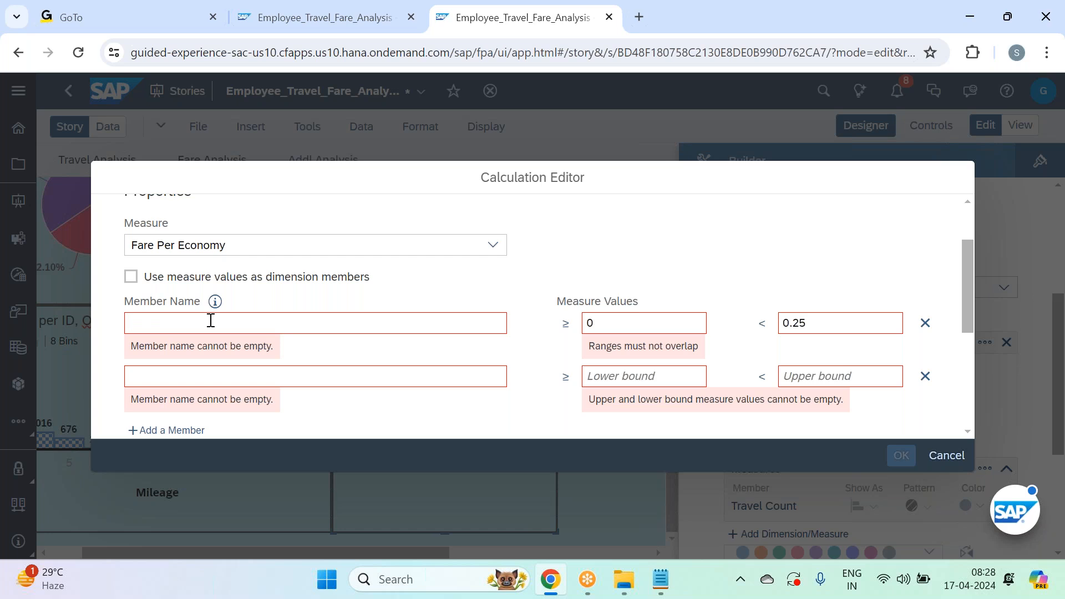
text(<0.)
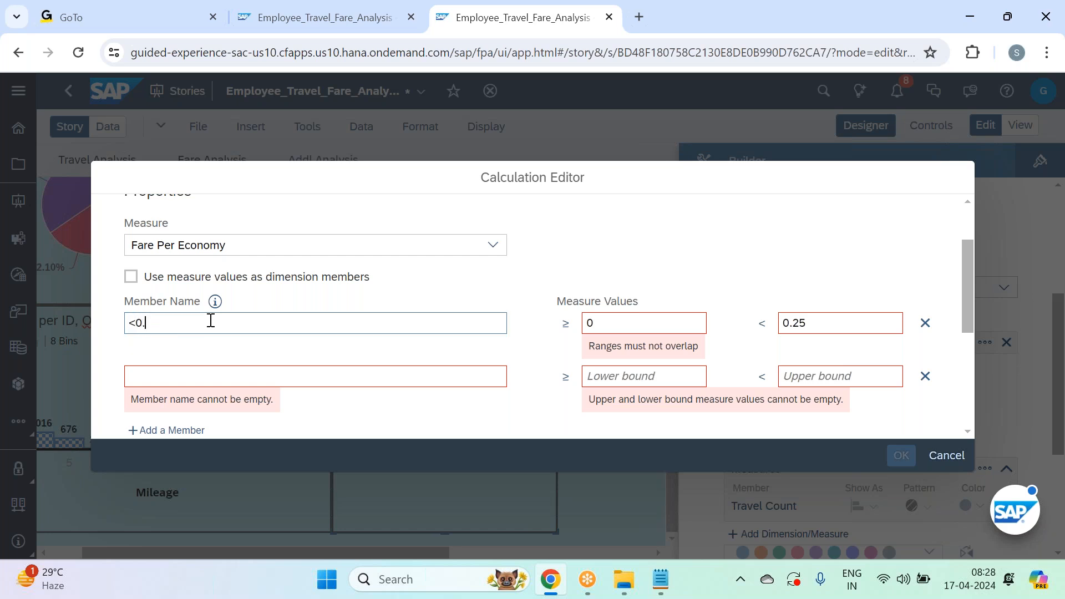
text(25)
Name the second member "0.25 to 0.5" and set its bounds to 0.25 and 0.5
click(216, 367)
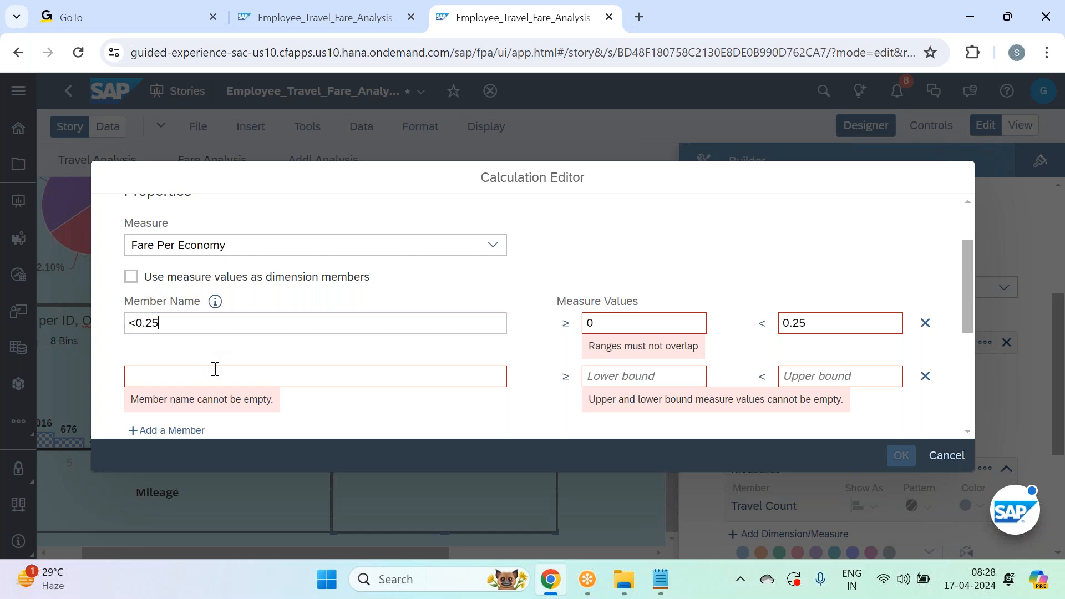
click(216, 374)
text(0)
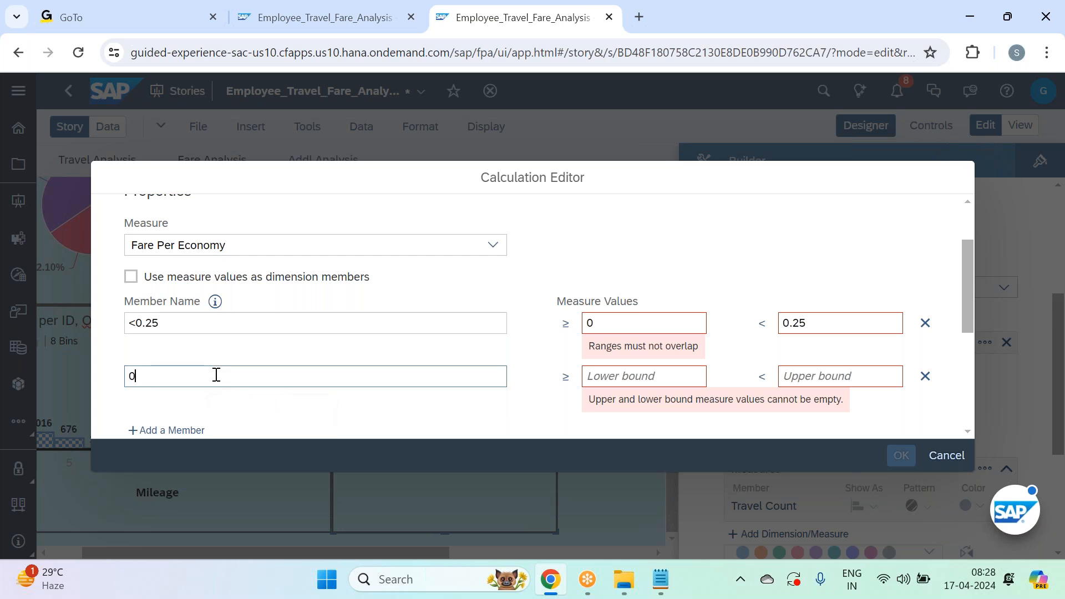
text(.25 to 0.5)
click(620, 377)
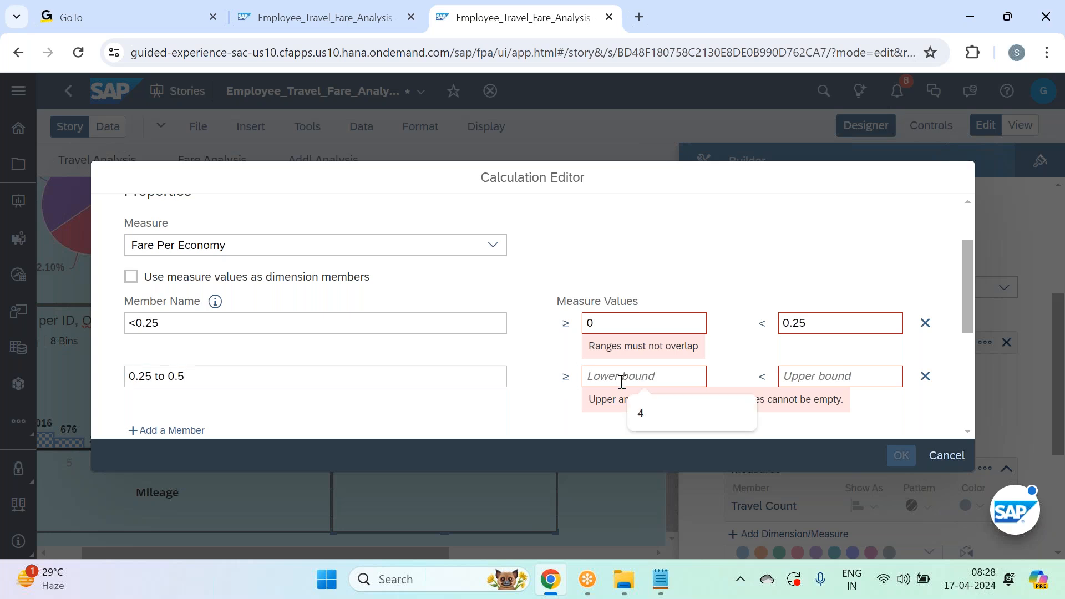
text(0.25)
click(850, 349)
text(0.5)
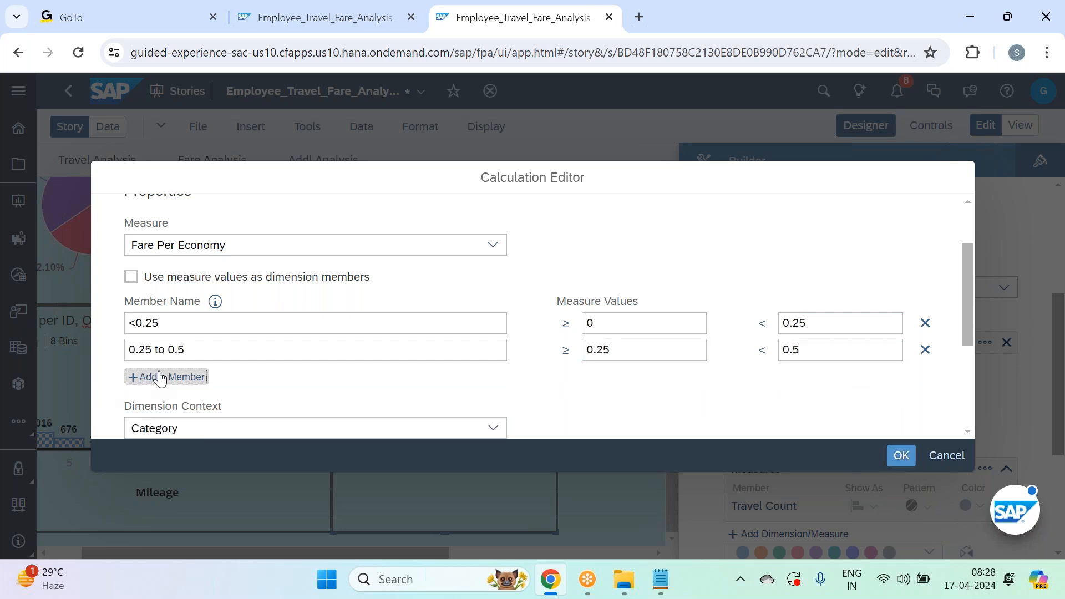
Add a third member named "0.5 to 1" with a lower bound of 0.5 and an upper bound of 1
click(160, 377)
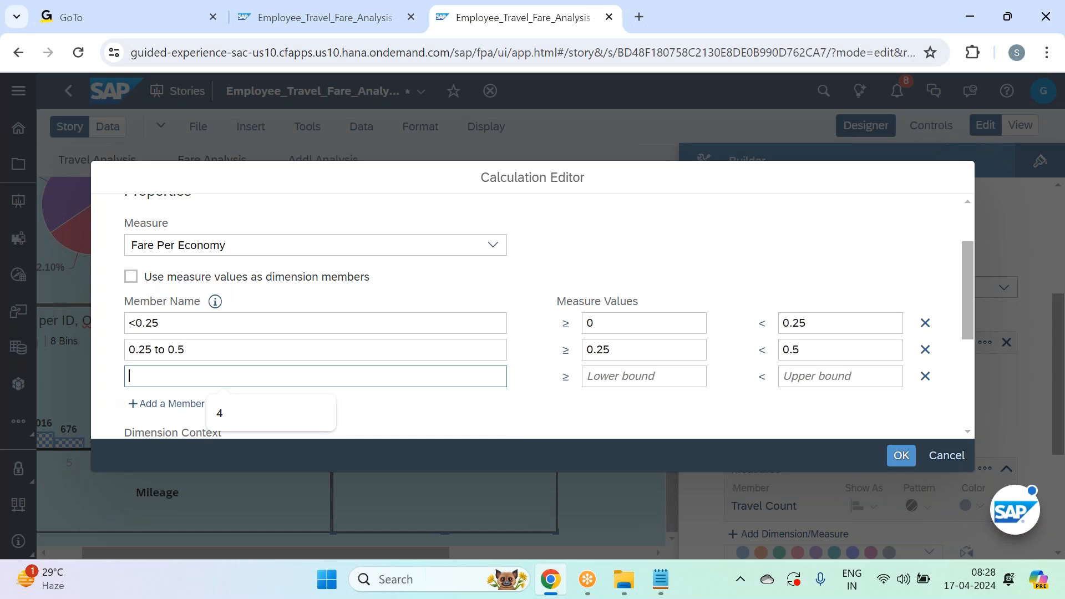
text(0.5 )
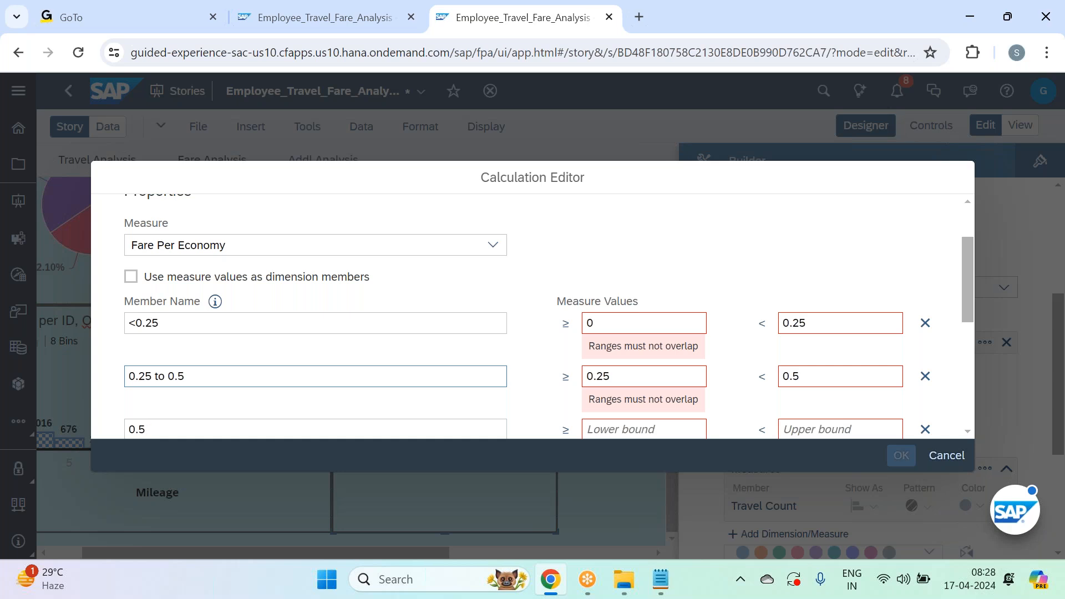
text(to 1)
scroll(242, 294, down, 3)
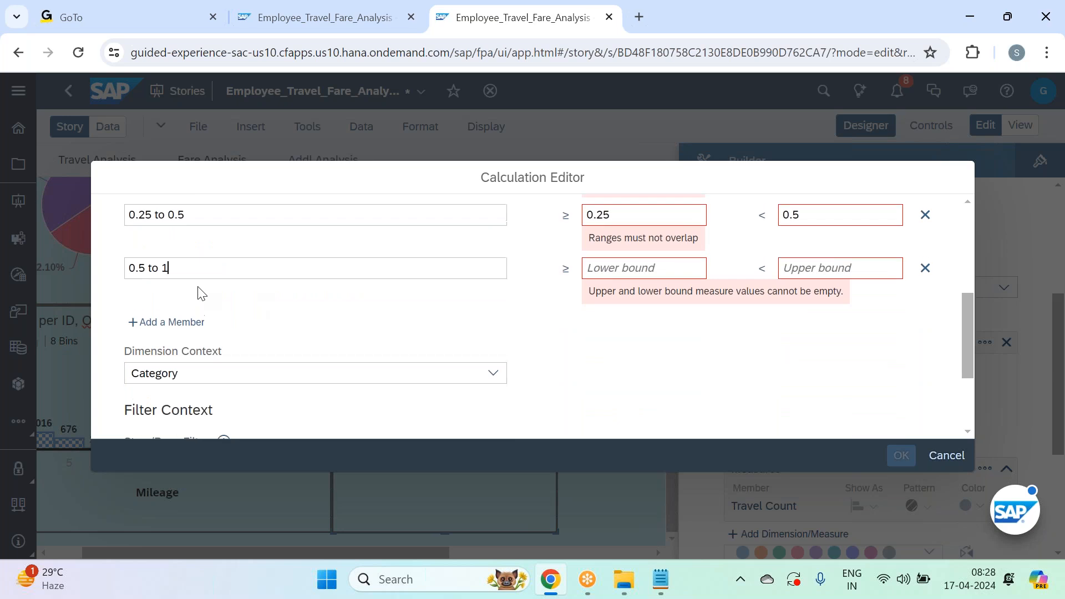
scroll(200, 293, up, 2)
click(652, 354)
text(0)
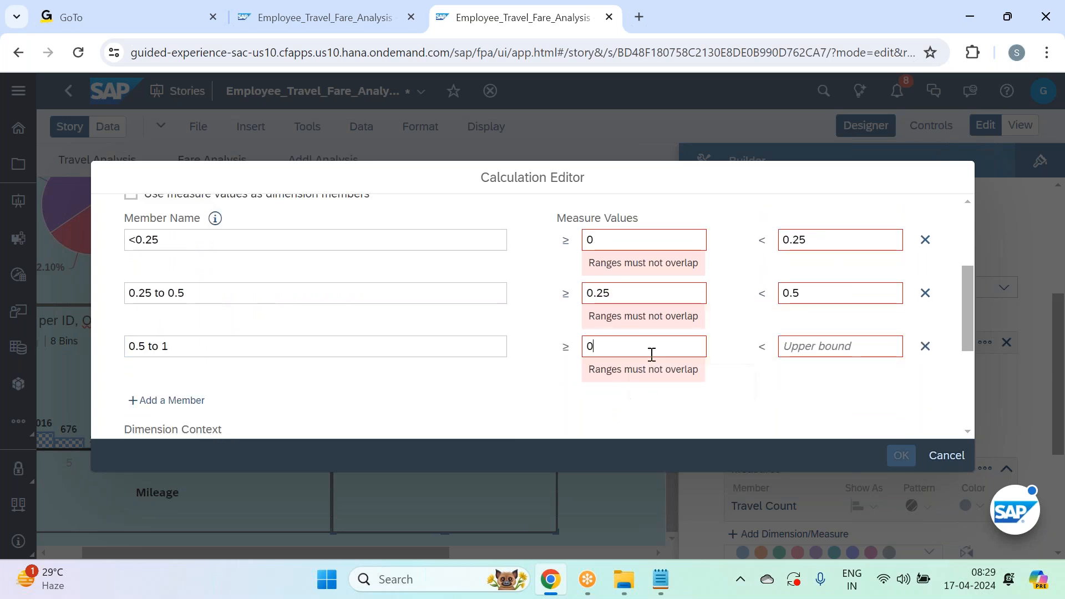
text(.5)
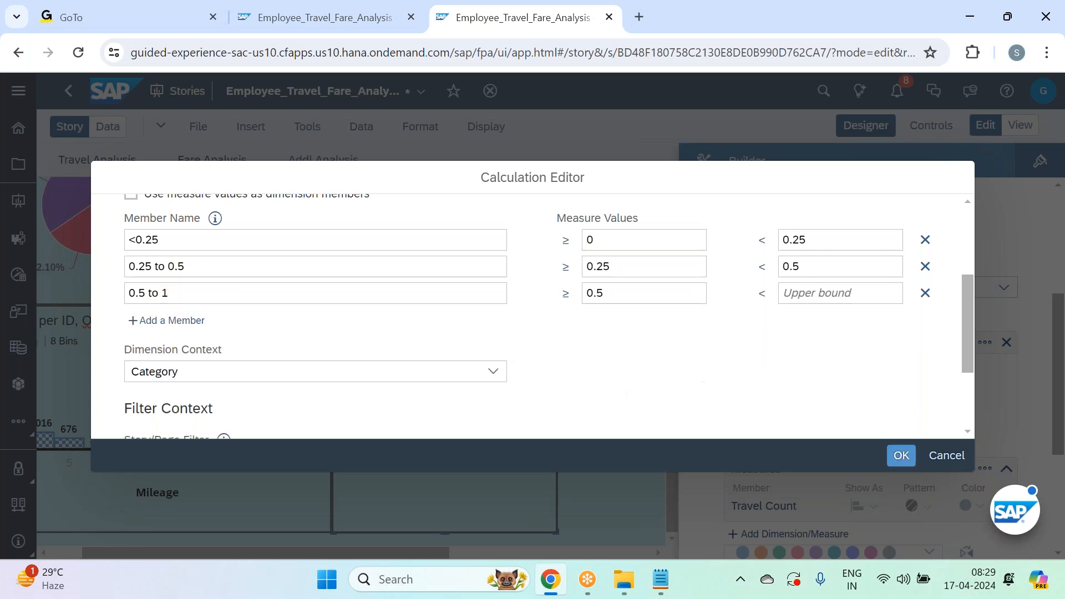
click(843, 300)
text(1)
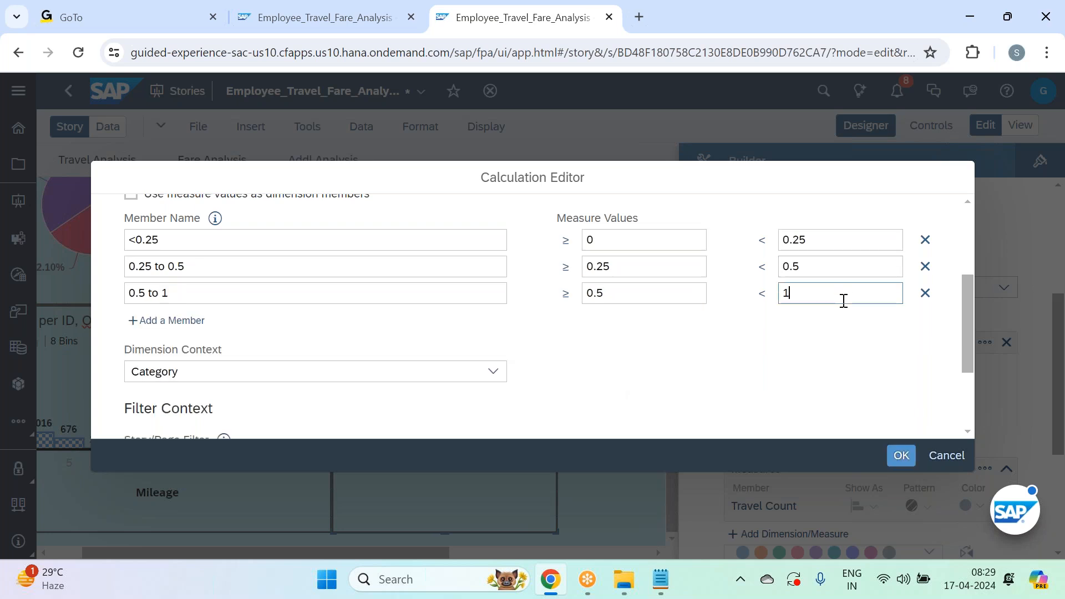
Add a fourth member named "1-2" with a lower bound of 1 and an upper bound of 2
click(167, 320)
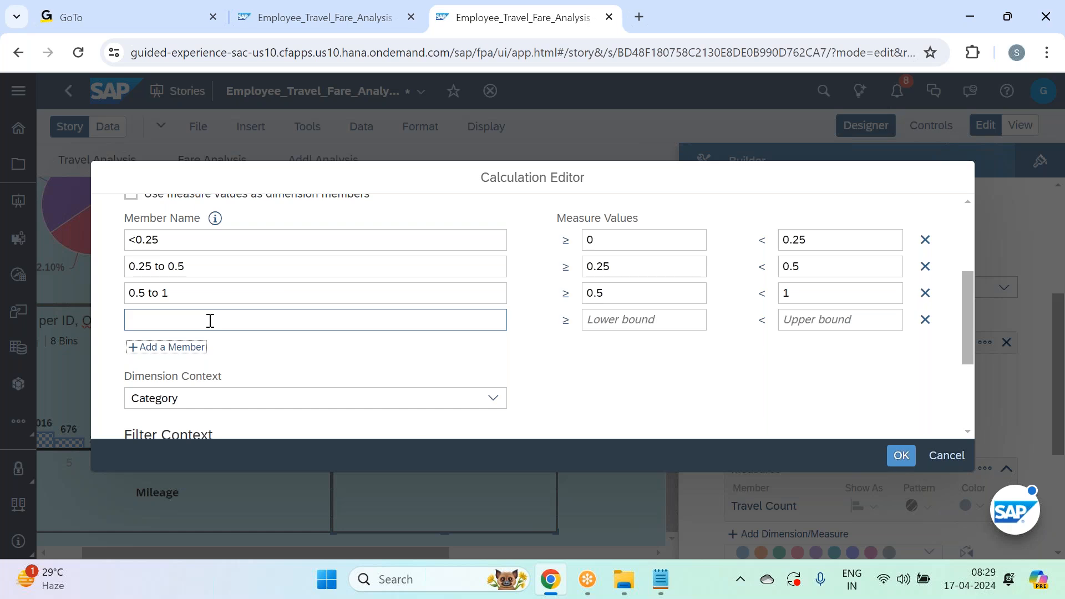
click(210, 320)
text(1)
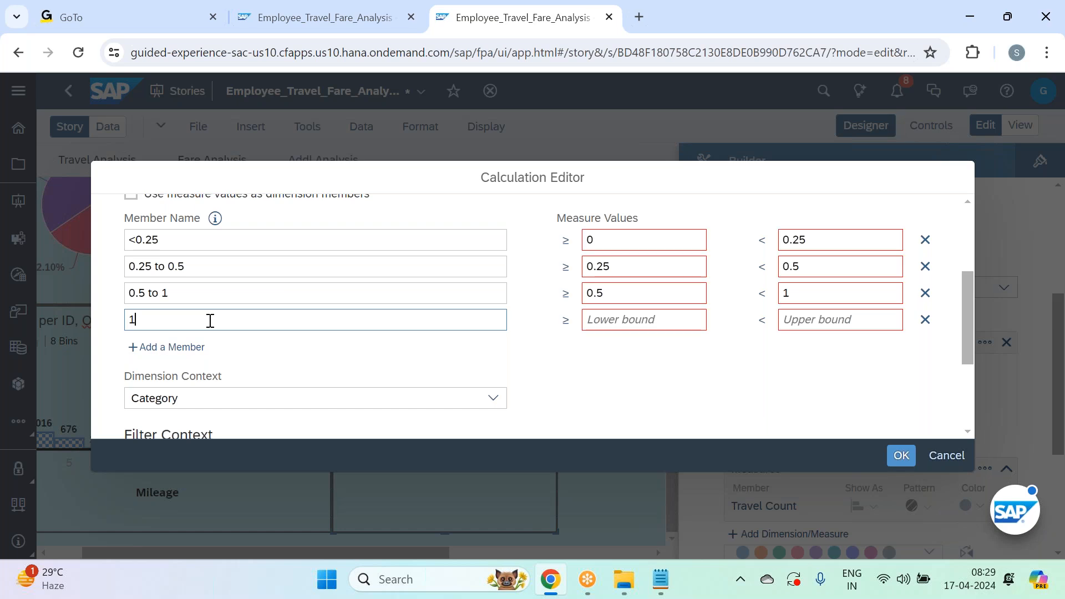
text(-2)
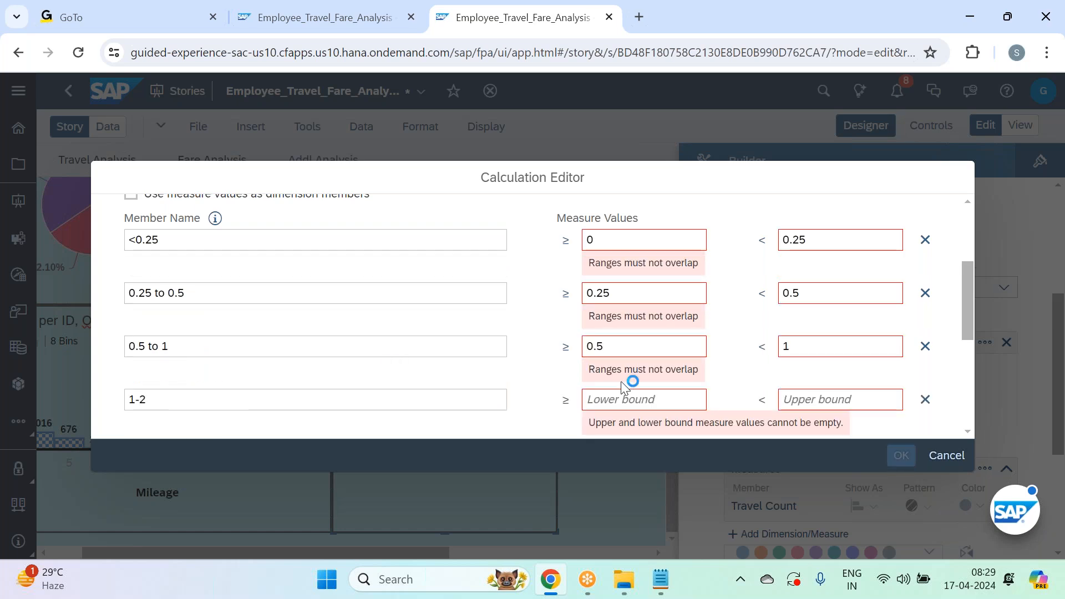
click(644, 399)
text(1)
click(823, 320)
text(2)
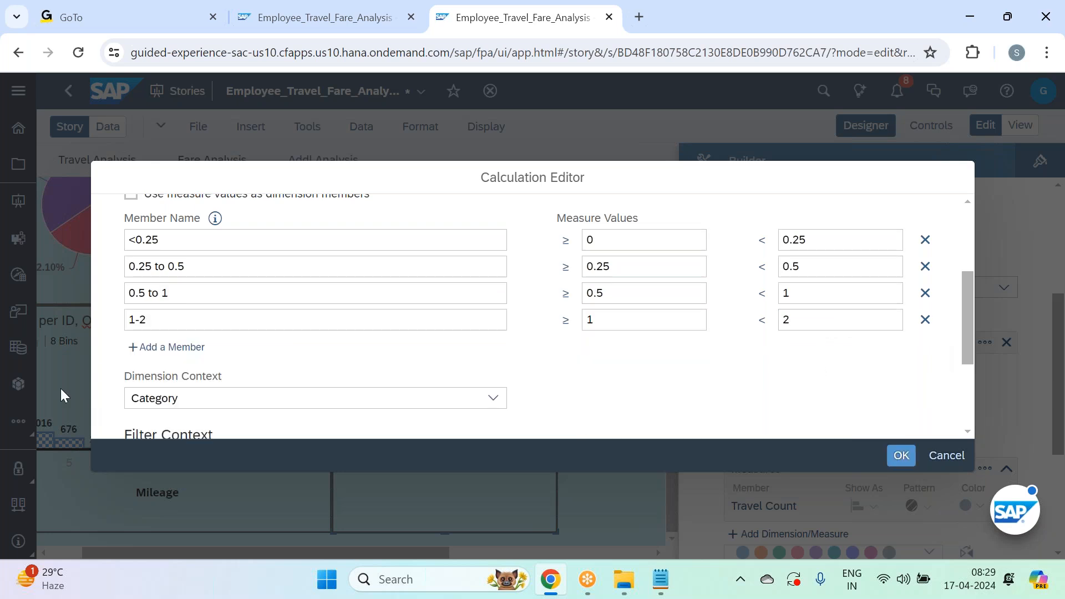
Add a fifth member named ">2" with a lower bound of 2 and no upper bound
click(201, 358)
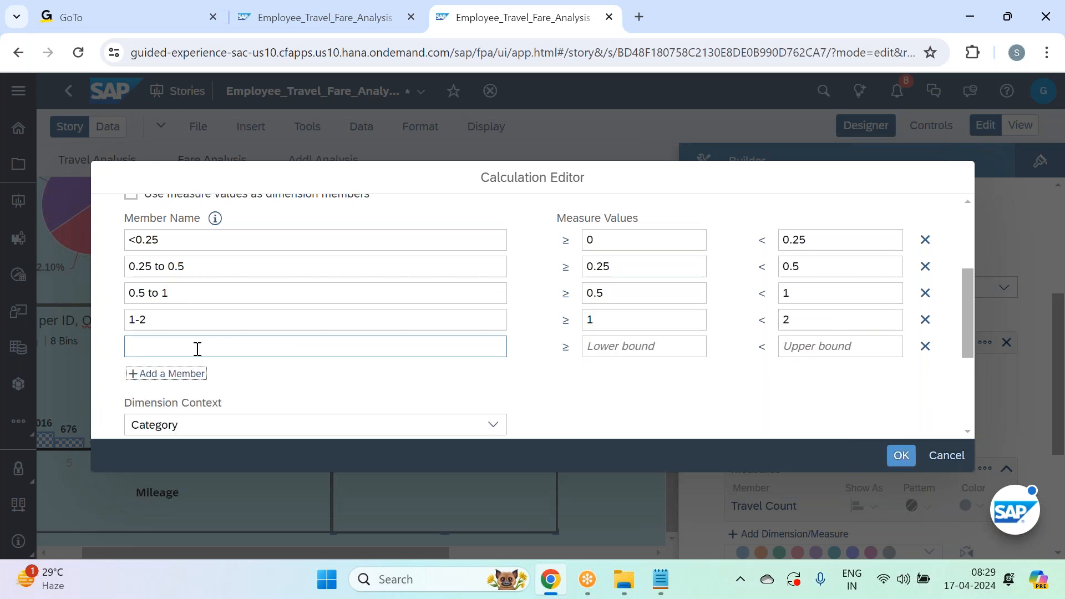
click(198, 348)
text(>2)
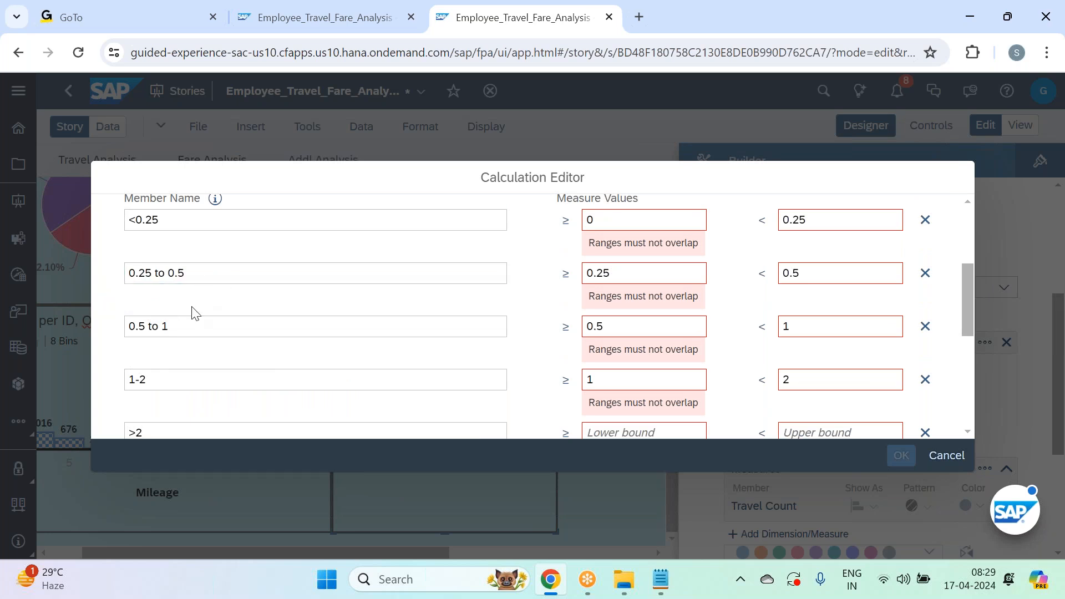
scroll(194, 314, down, 2)
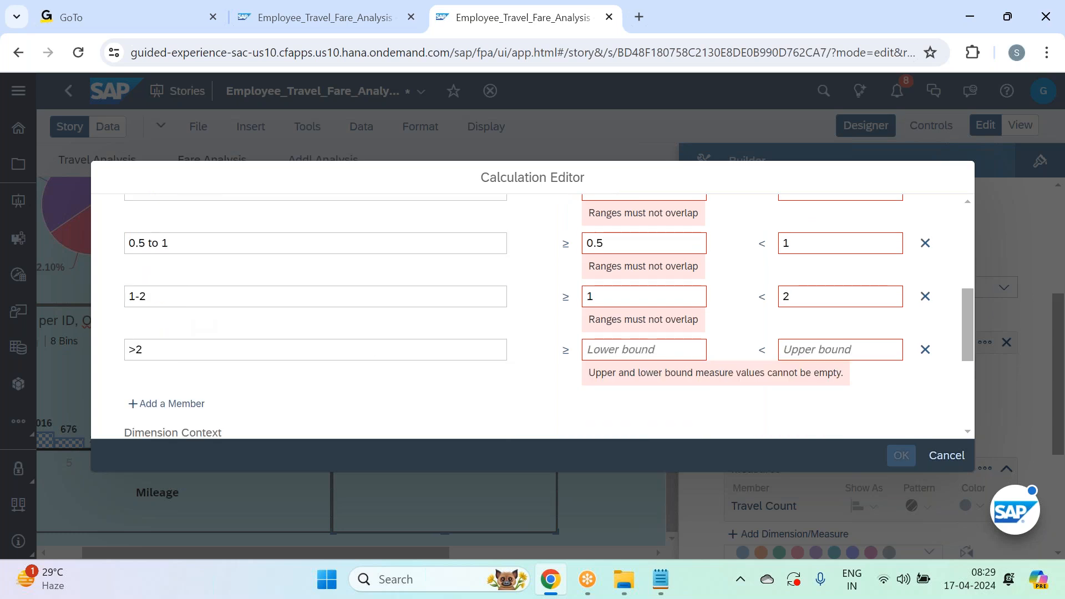
click(641, 352)
text(2)
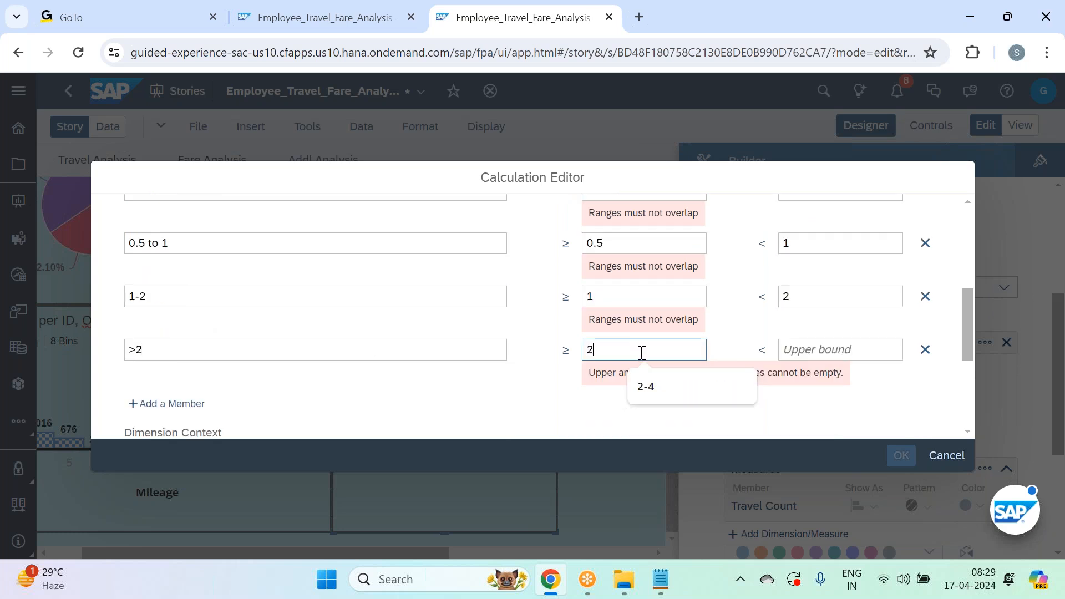
scroll(764, 333, up, 1)
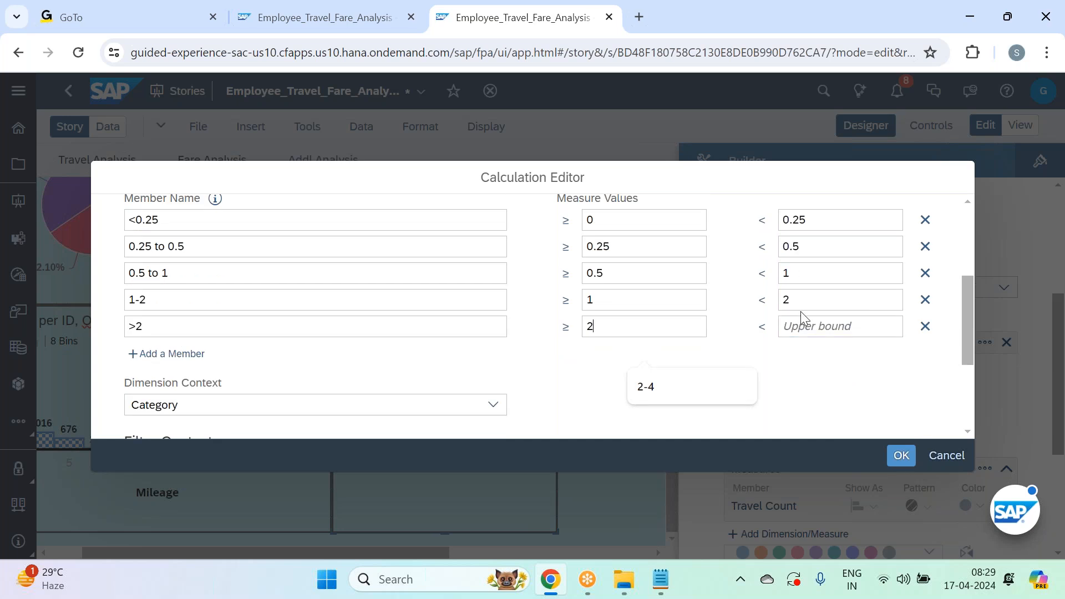
Re-enter the first member's name as "<0.25"
click(182, 217)
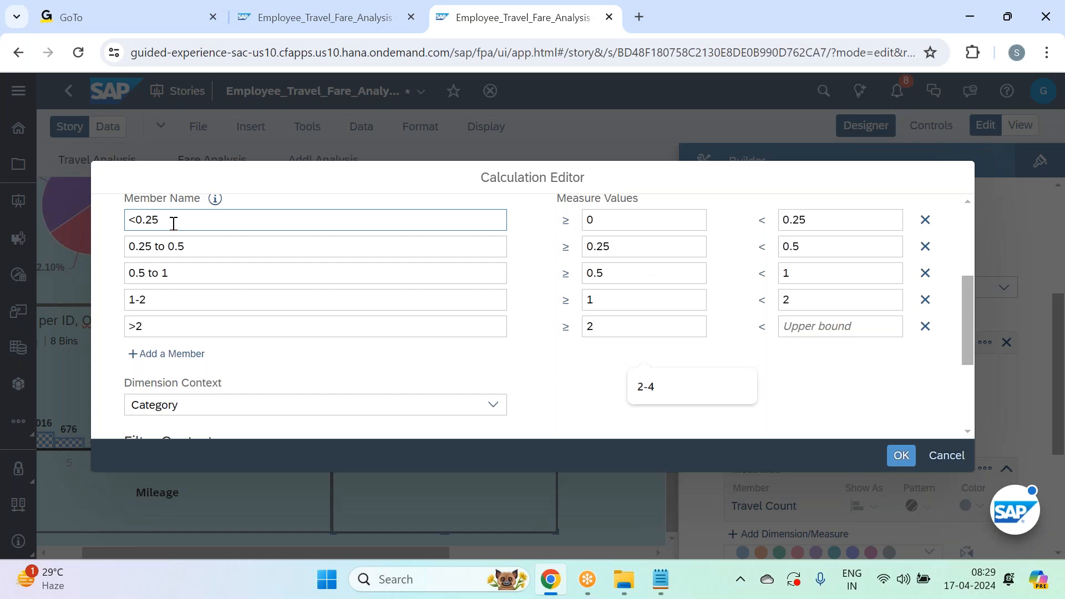
click(167, 219)
key(BackSpace)
key(BackSpace)
key(BackSpace)
key(BackSpace)
key(BackSpace)
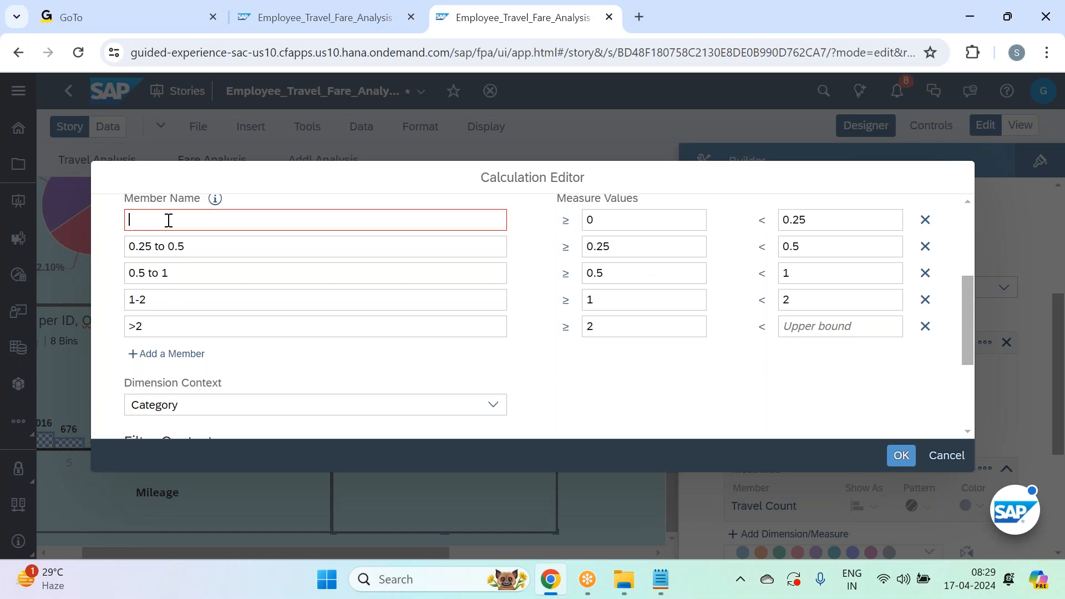
text(l)
key(BackSpace)
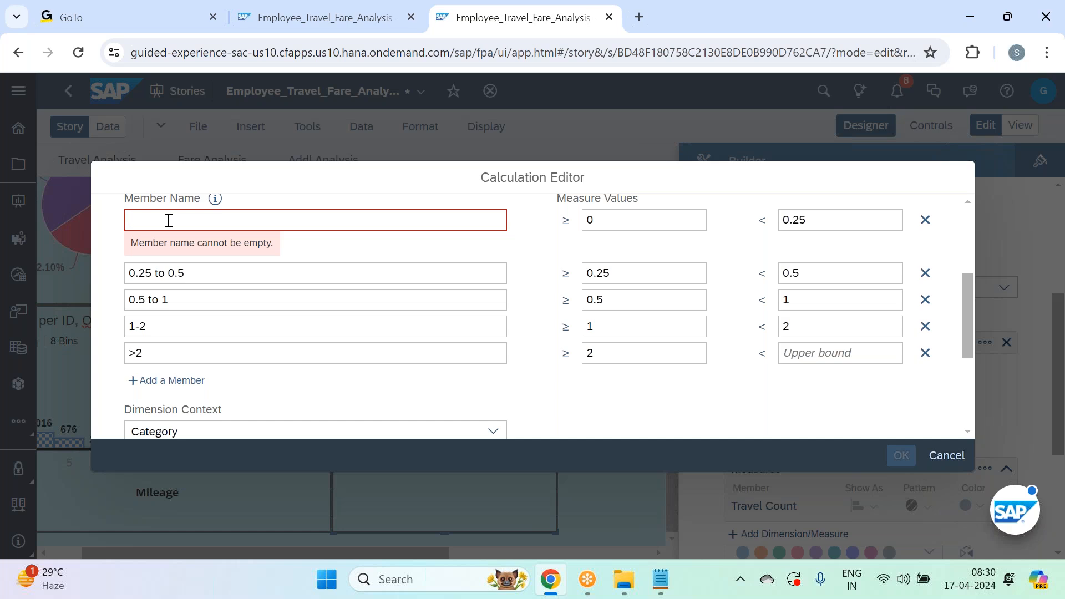
text(<=0)
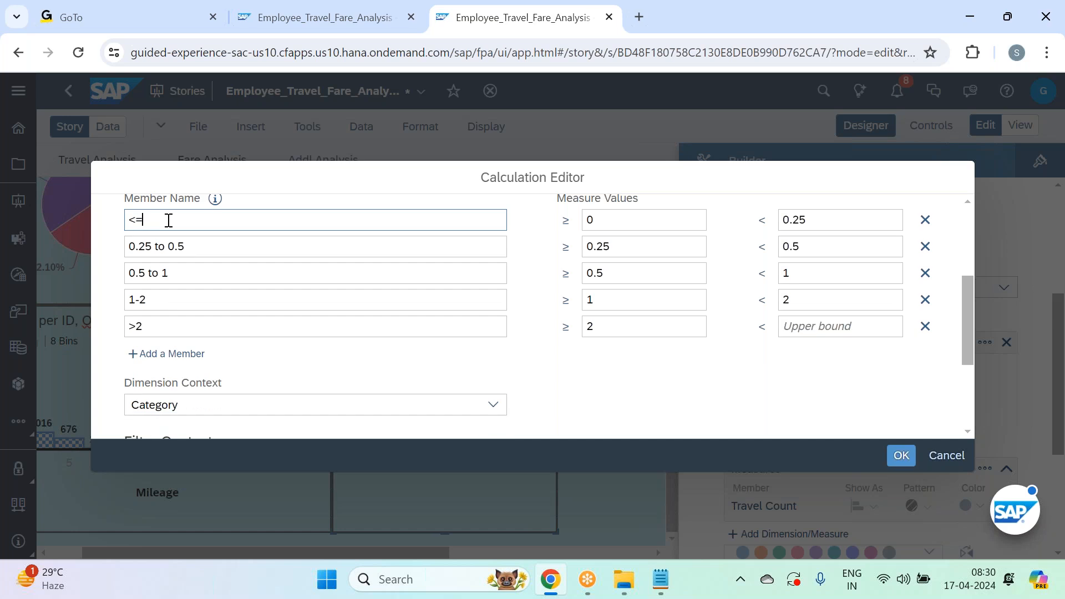
key(BackSpace)
key(BackSpace)
text(0.25)
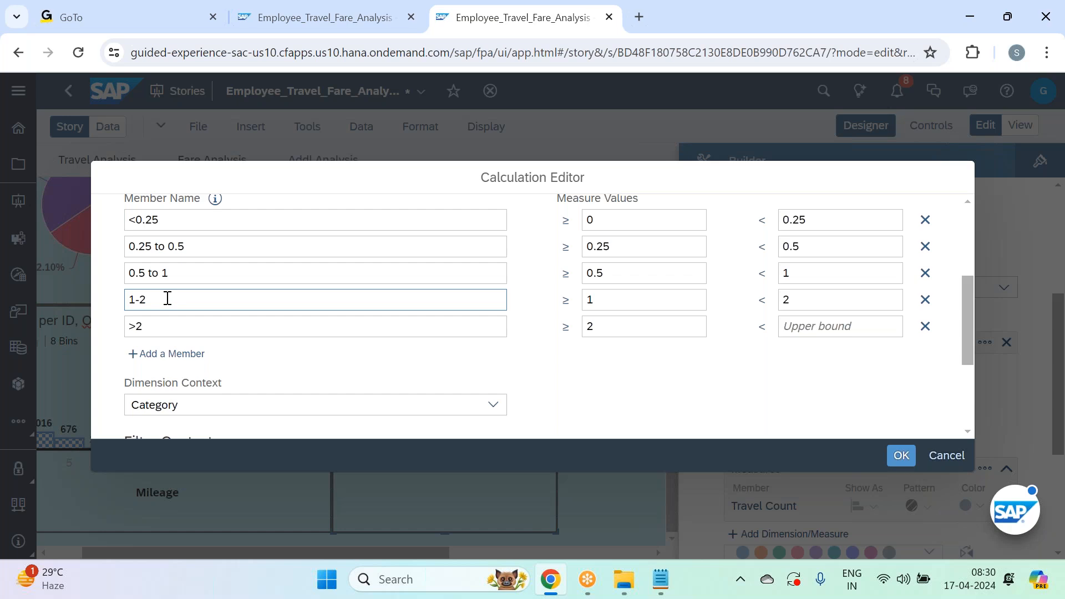
Rename the second, third and fourth members as "0.25 - 0.5", "0.5 - 1" and "1 - 2"
click(166, 247)
key(BackSpace)
key(BackSpace)
text(-)
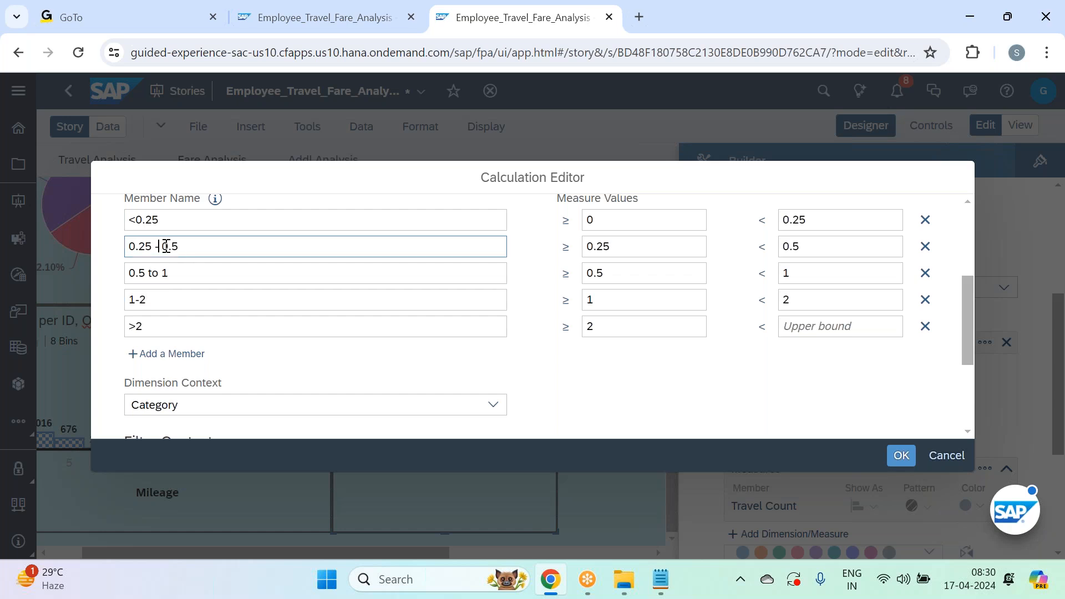
click(157, 266)
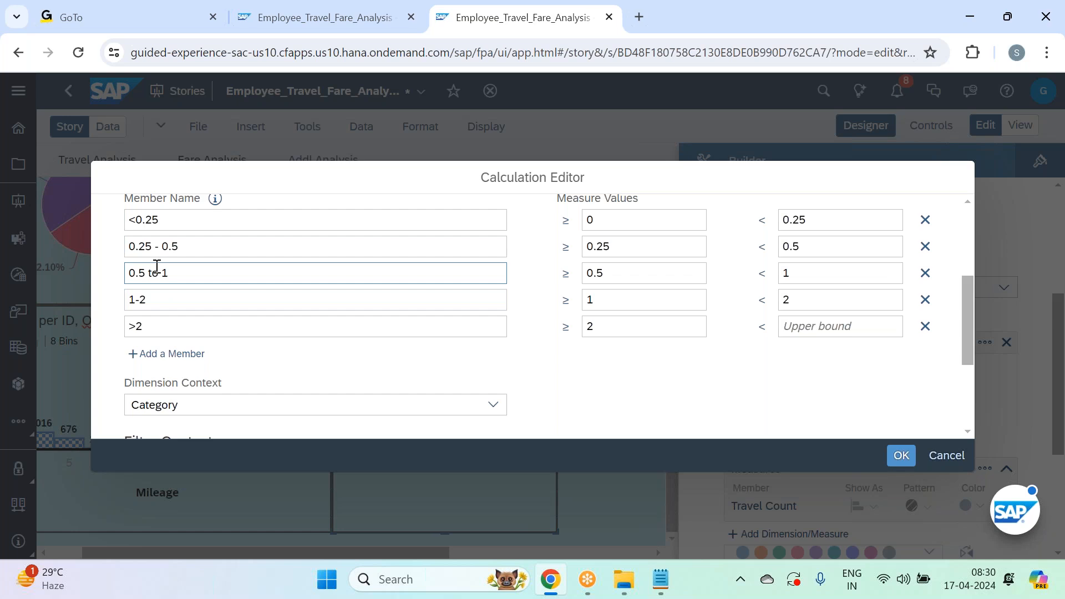
key(BackSpace)
key(BackSpace)
text(-)
click(142, 299)
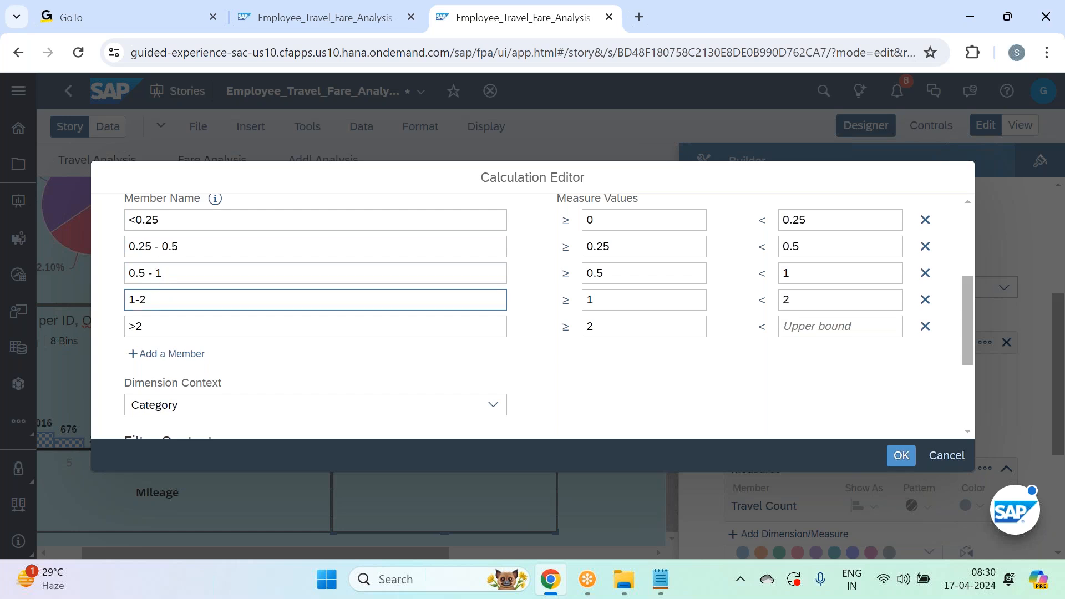
click(137, 300)
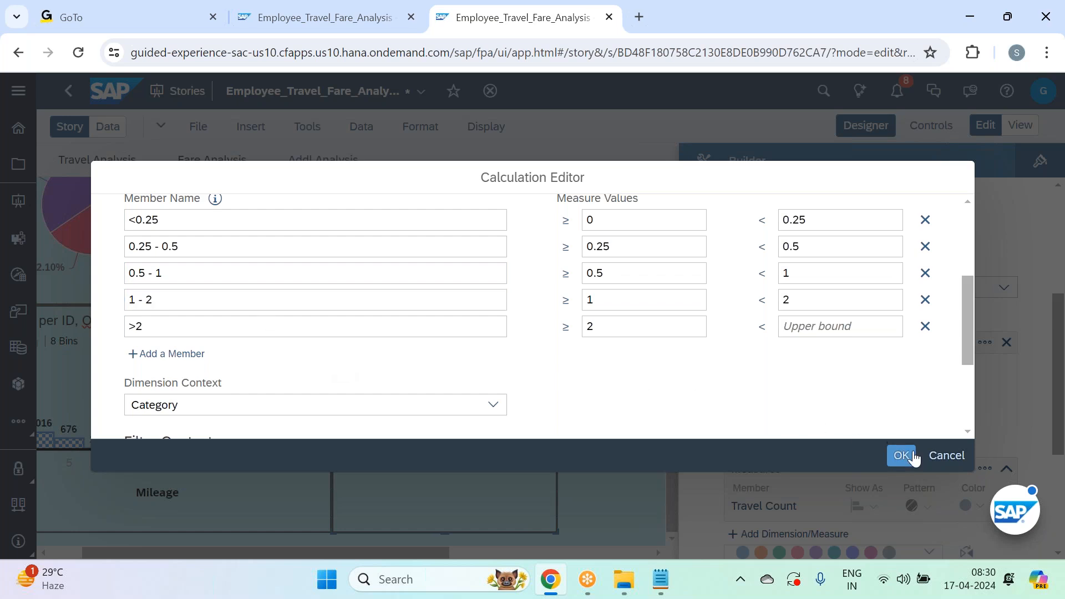
Review the Fare Class calculation and accept it with Category as the dimension context
scroll(610, 388, up, 5)
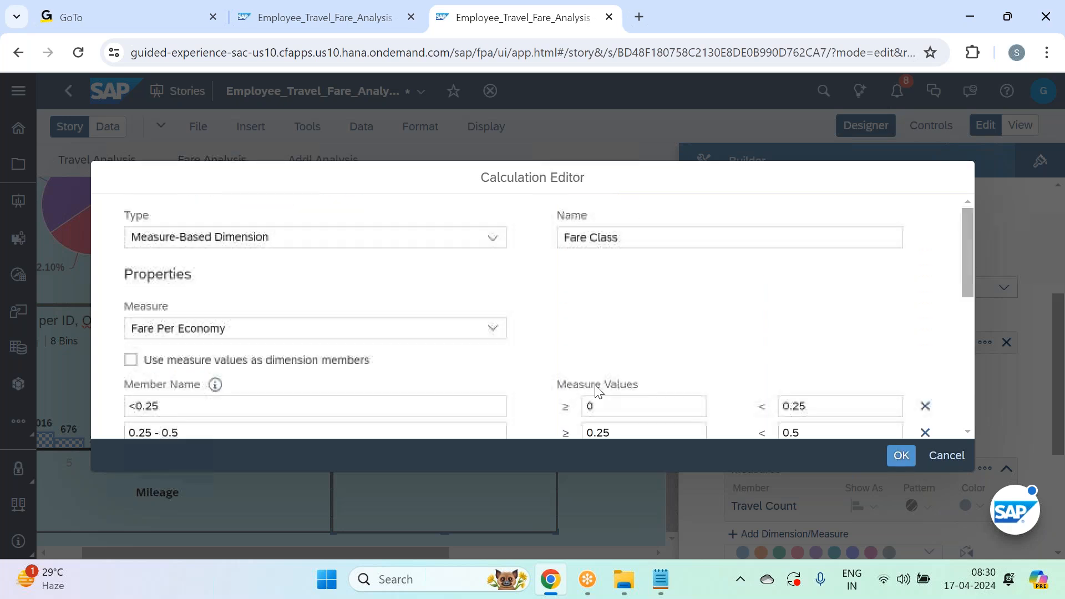
scroll(411, 314, down, 10)
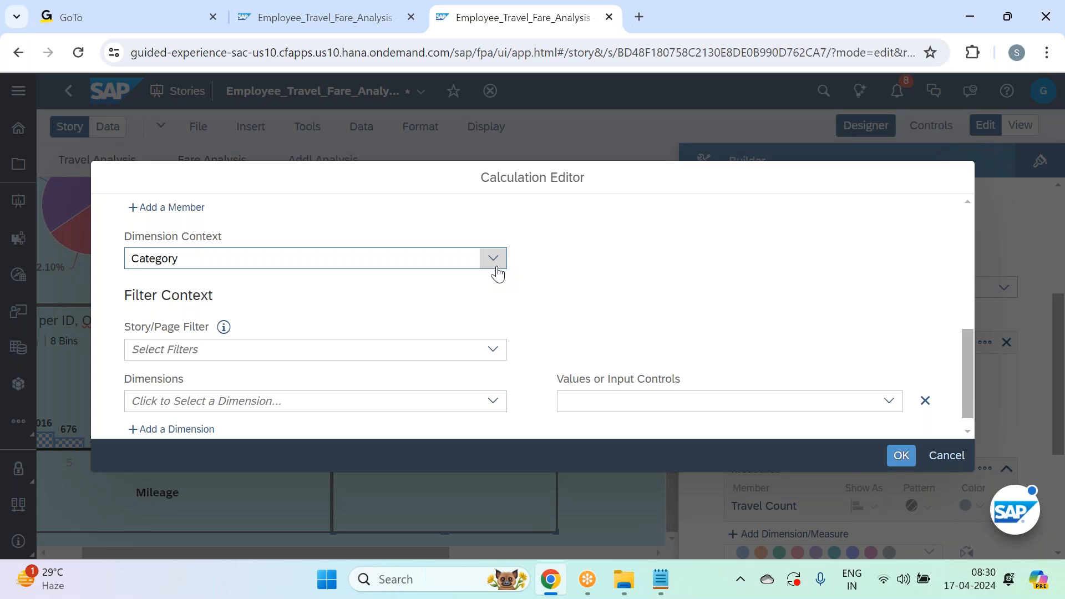
click(497, 268)
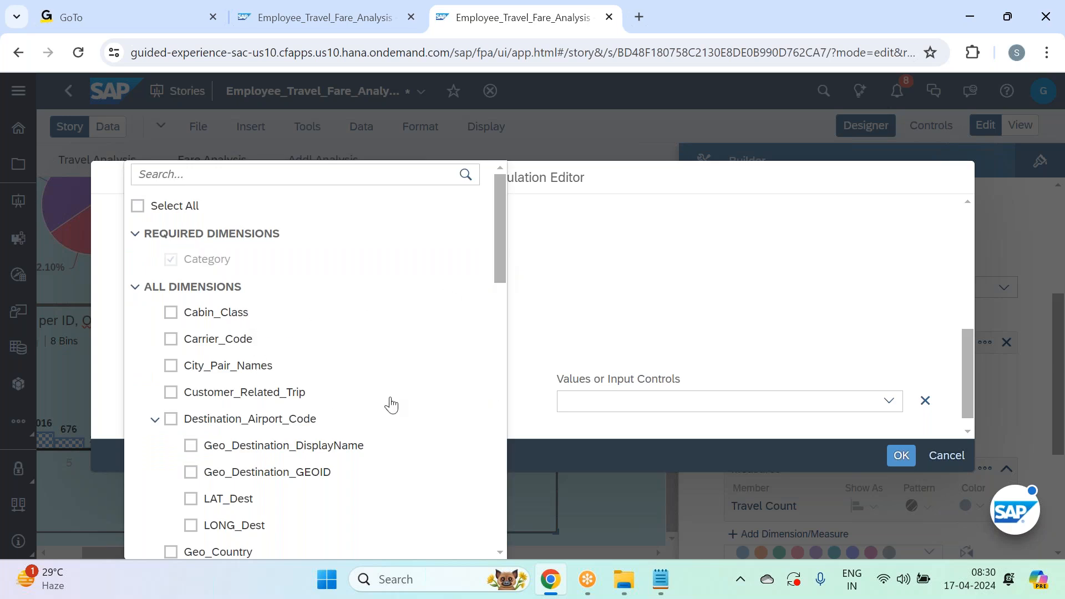
scroll(574, 304, down, 1)
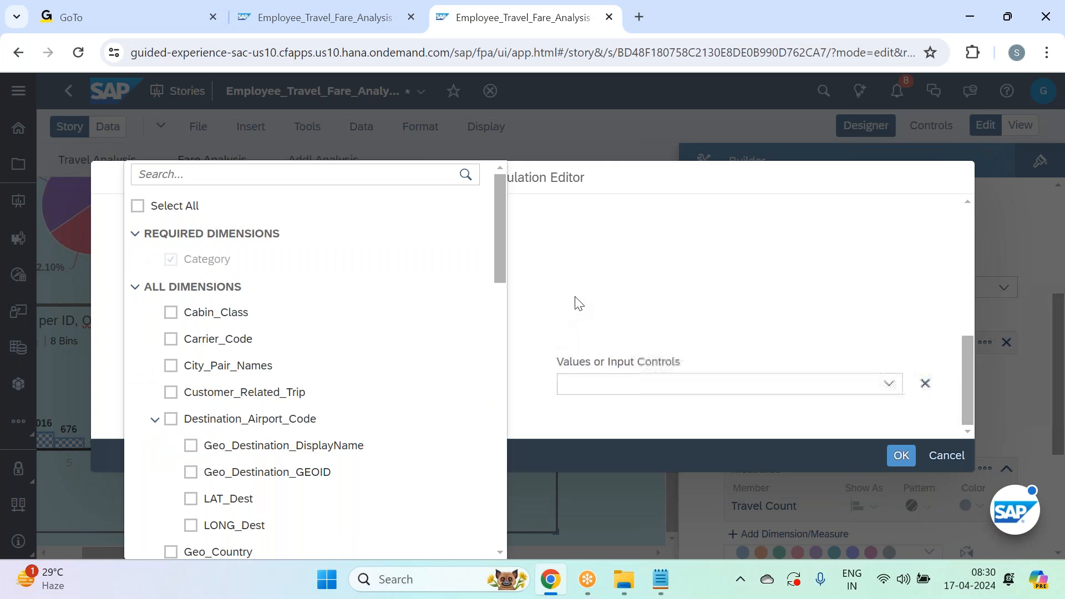
scroll(426, 322, down, 1)
scroll(426, 323, down, 4)
scroll(423, 320, up, 1)
click(577, 273)
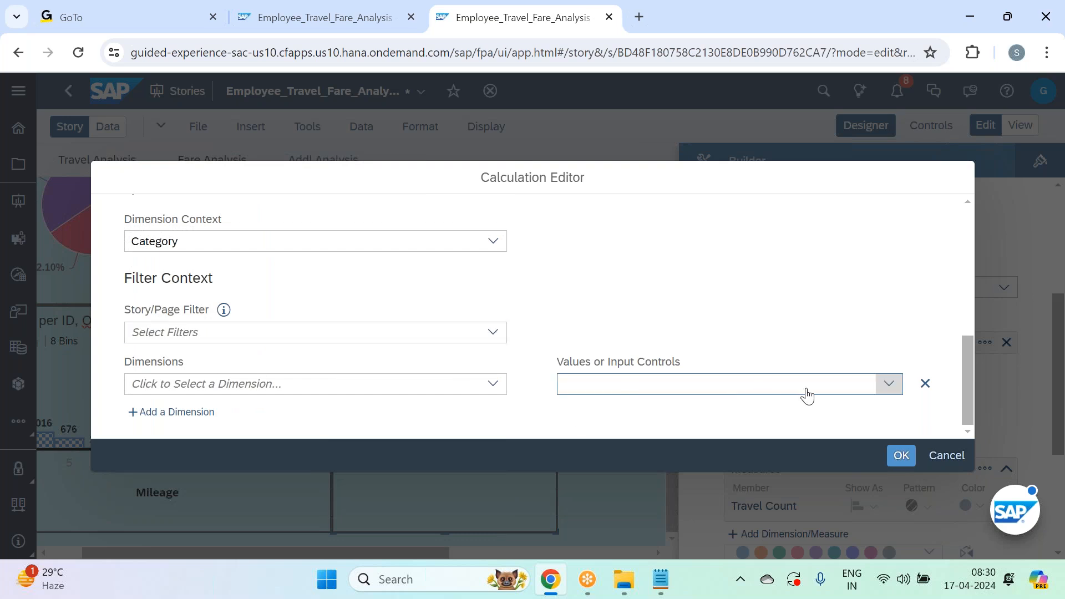
click(894, 458)
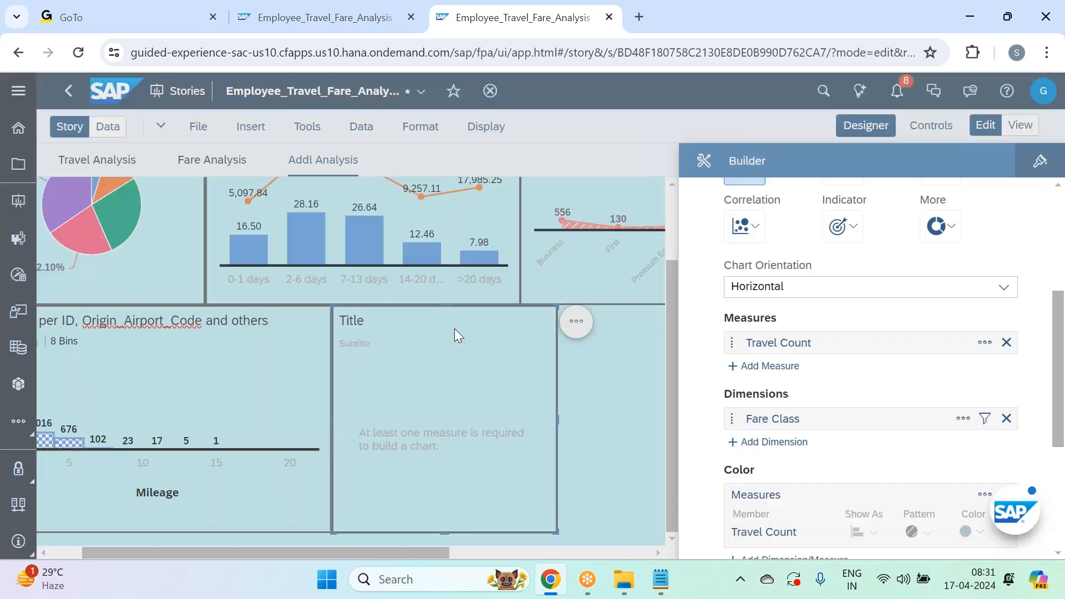
Reopen the chart's Fare Class calculation for editing and add ID to its dimension context
scroll(1035, 324, up, 3)
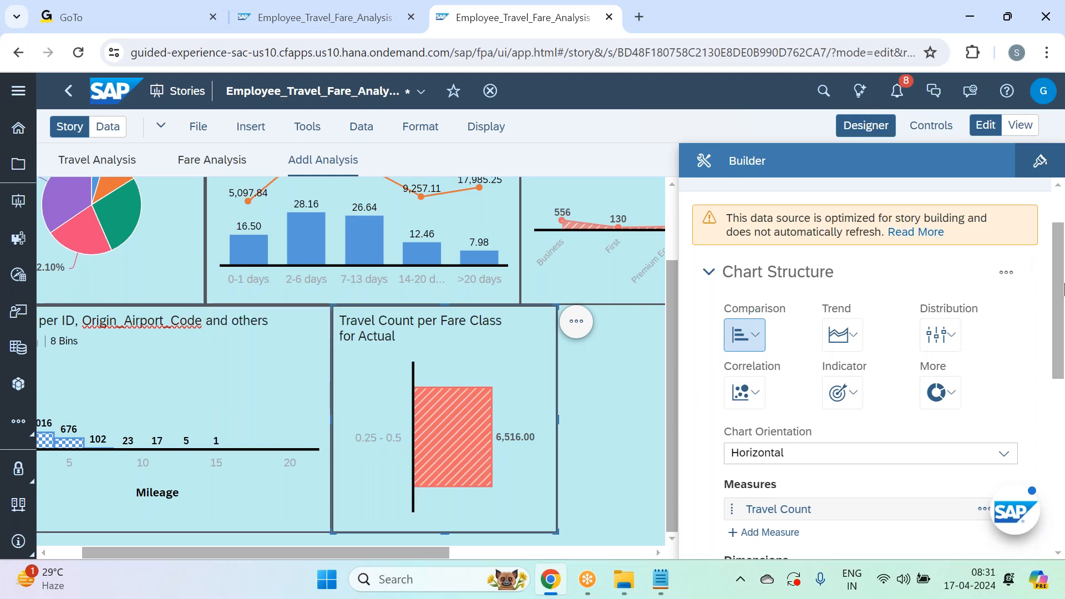
drag(1056, 272, 1056, 349)
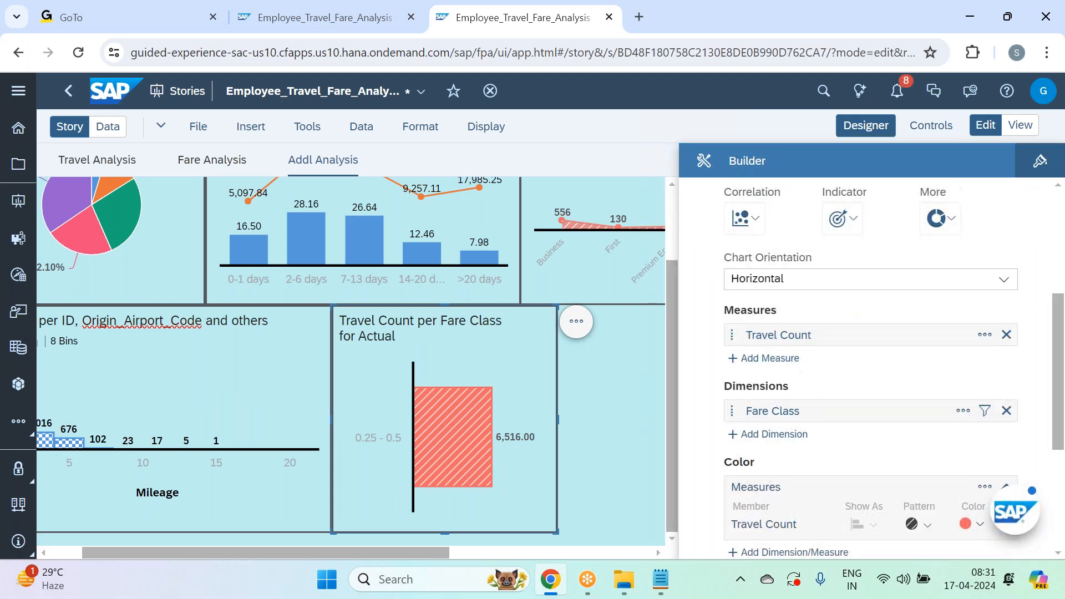
click(963, 412)
click(896, 460)
scroll(387, 357, down, 5)
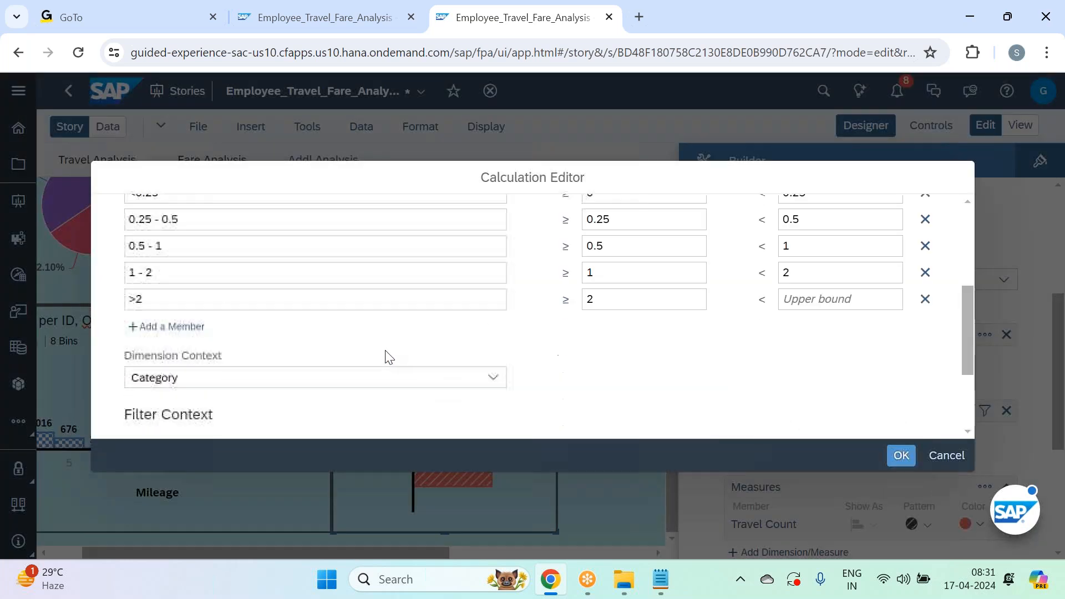
click(494, 335)
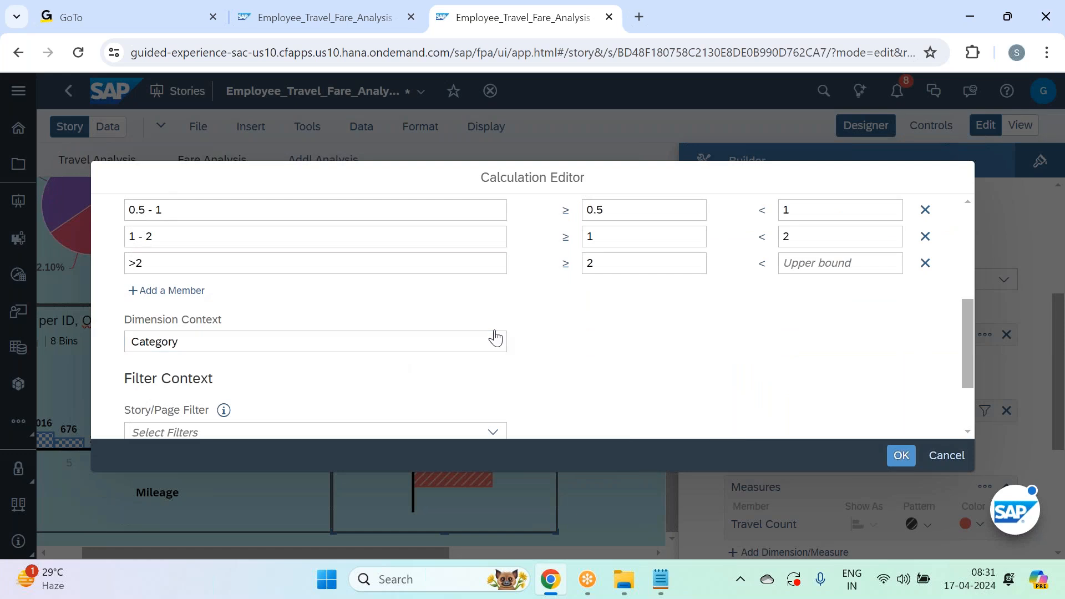
click(495, 343)
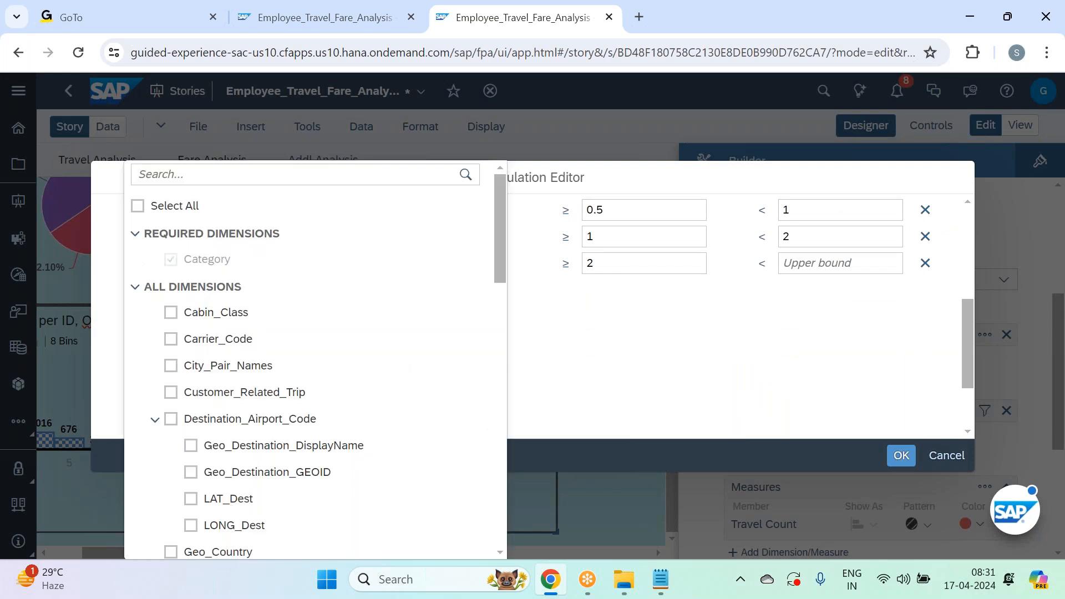
scroll(222, 339, down, 1)
scroll(222, 340, down, 8)
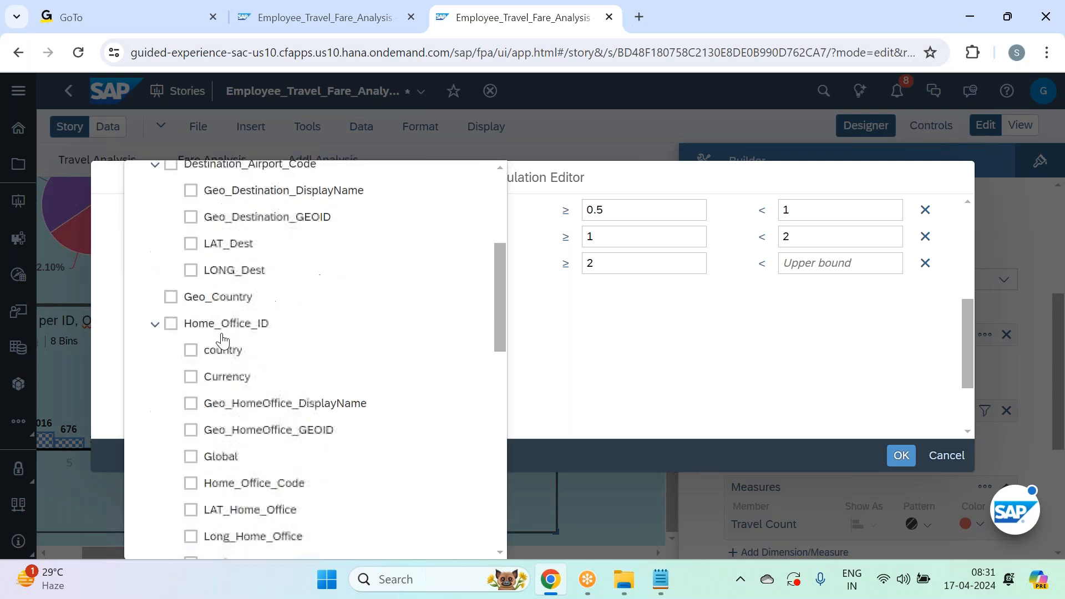
click(172, 372)
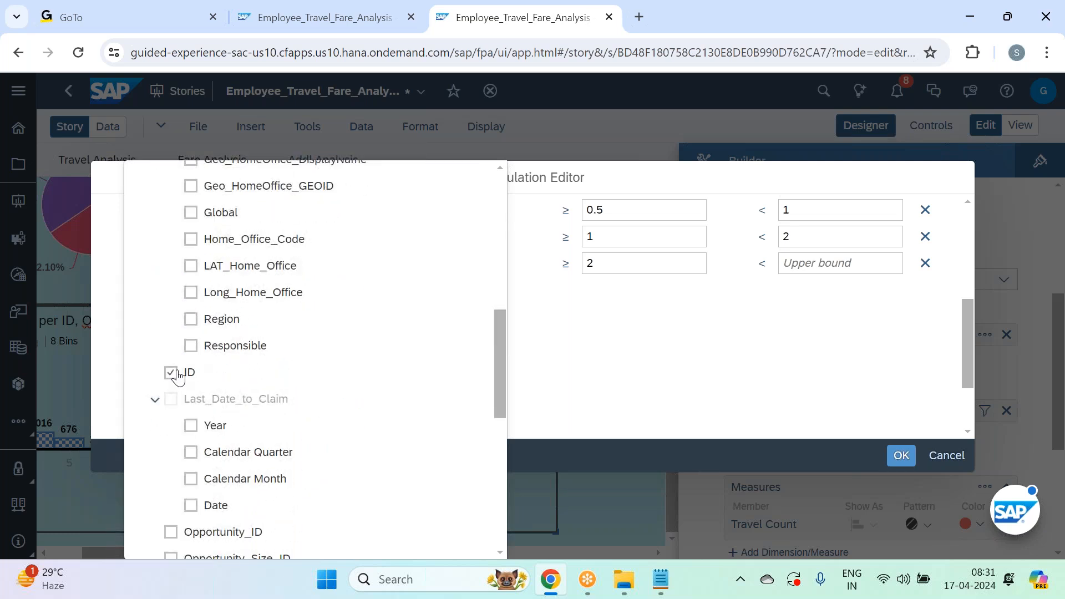
click(259, 410)
scroll(267, 382, down, 1)
scroll(347, 292, up, 3)
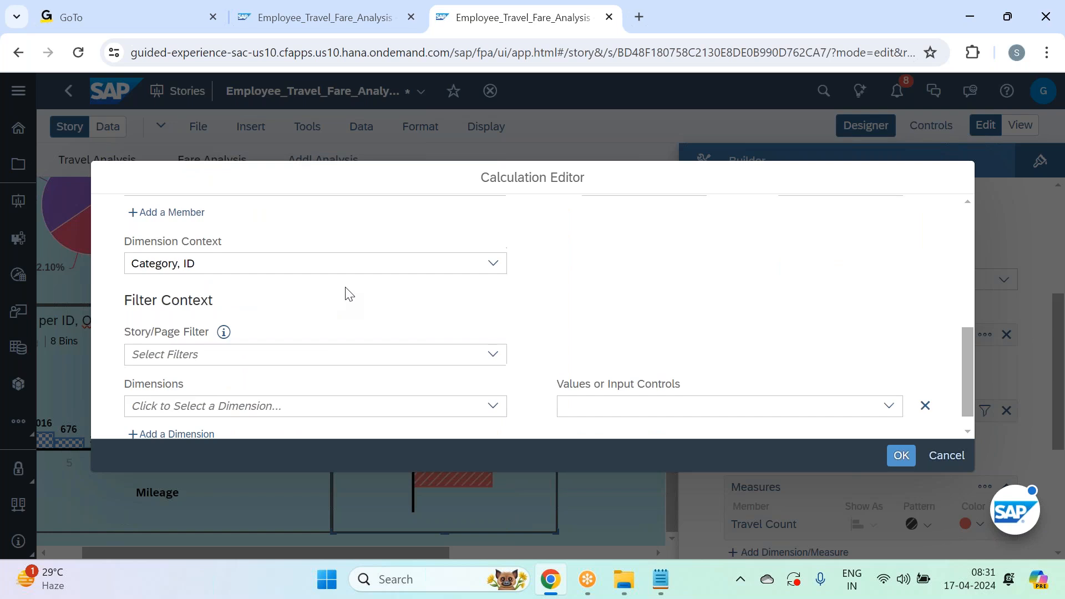
Add Origin_Airport_Code to the dimension context of the Fare Class calculation
click(492, 342)
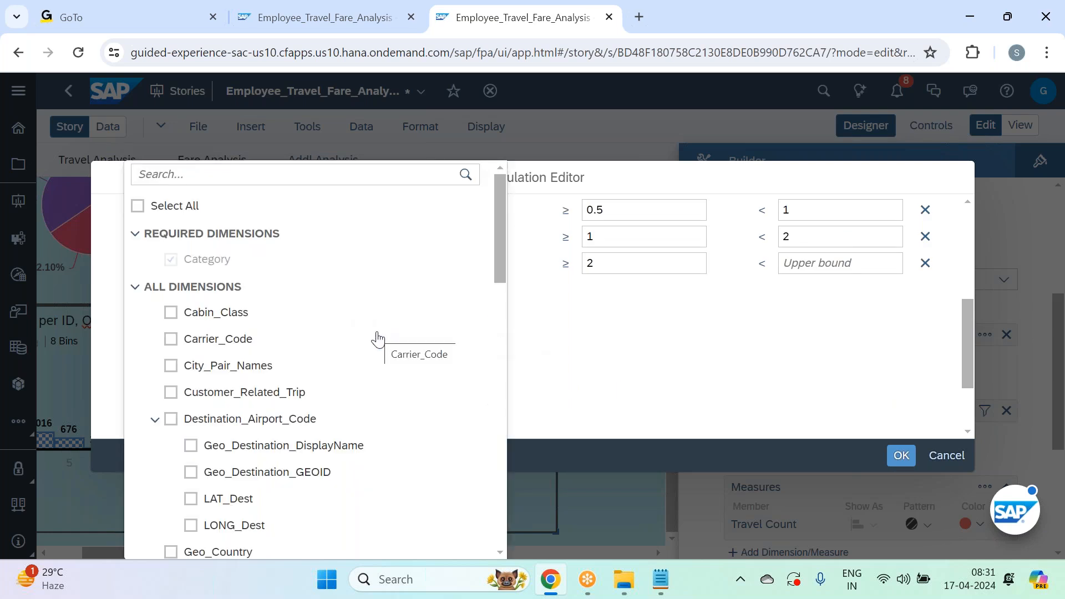
scroll(377, 339, down, 10)
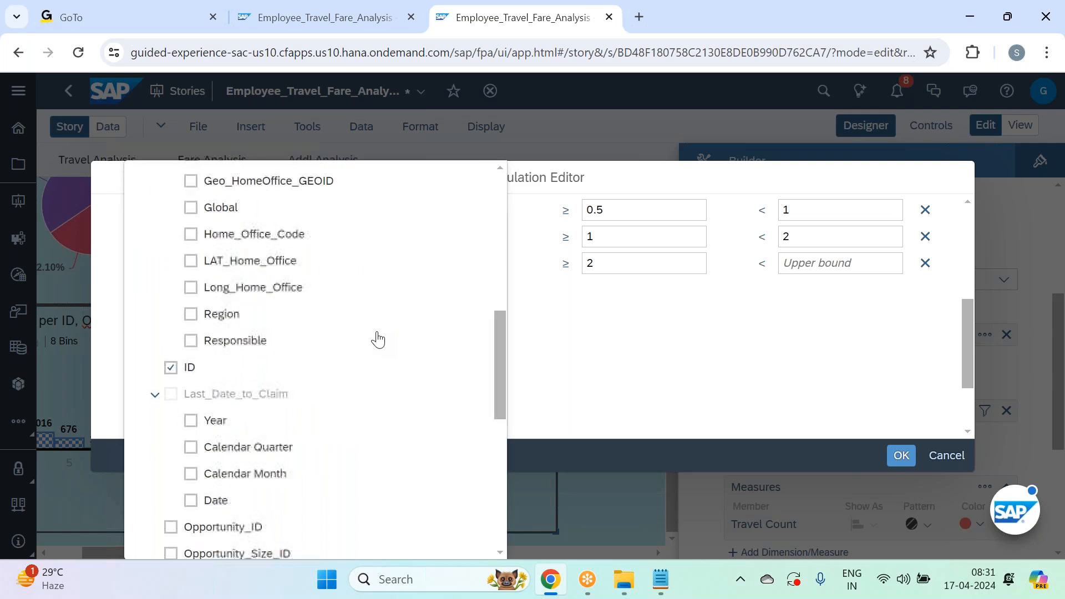
scroll(377, 340, down, 5)
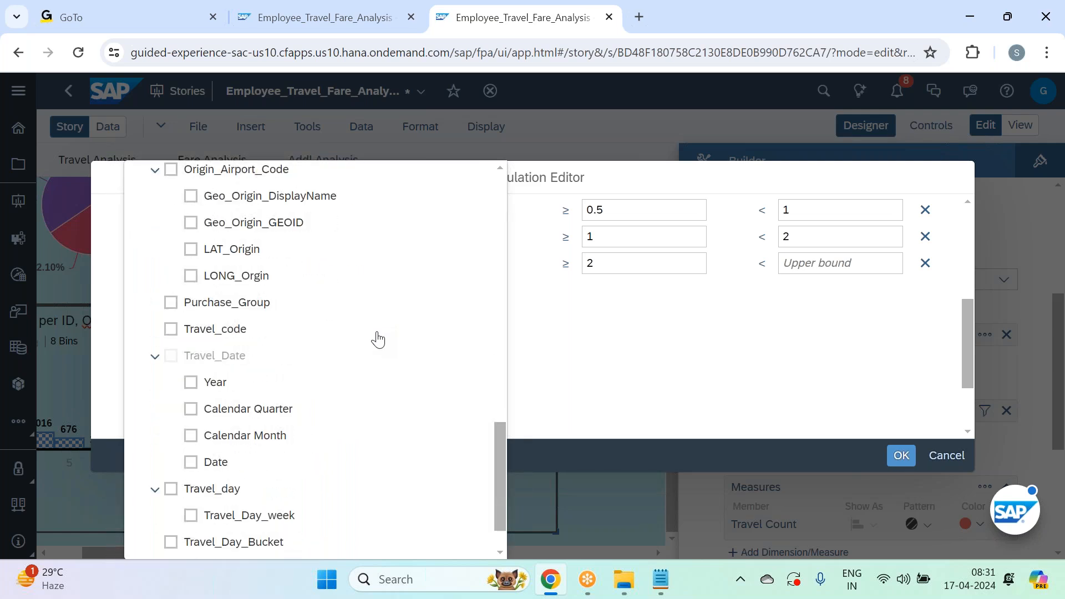
scroll(377, 338, down, 2)
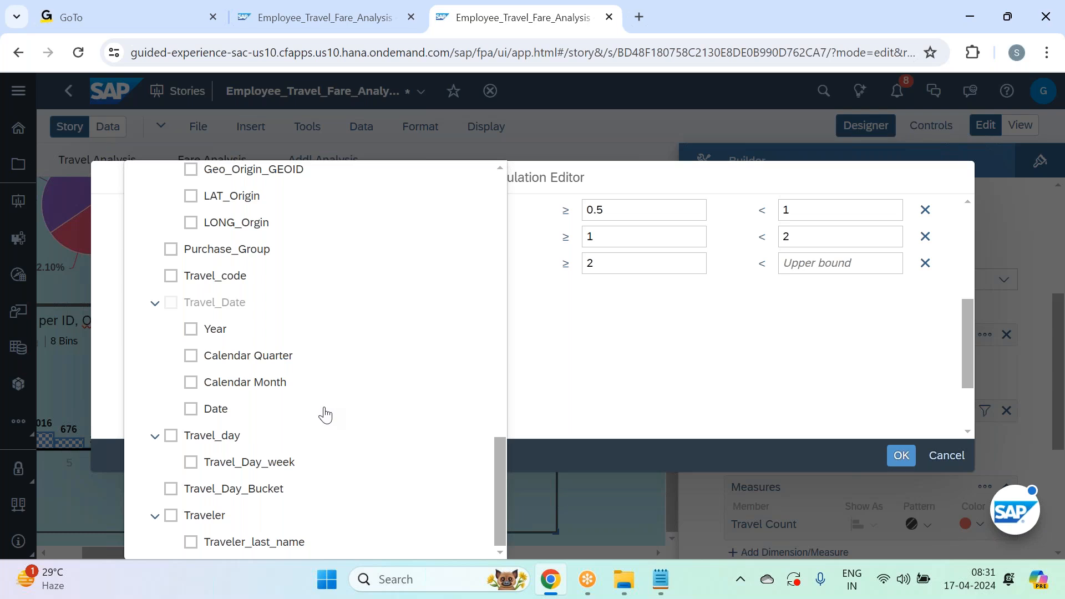
scroll(325, 414, up, 10)
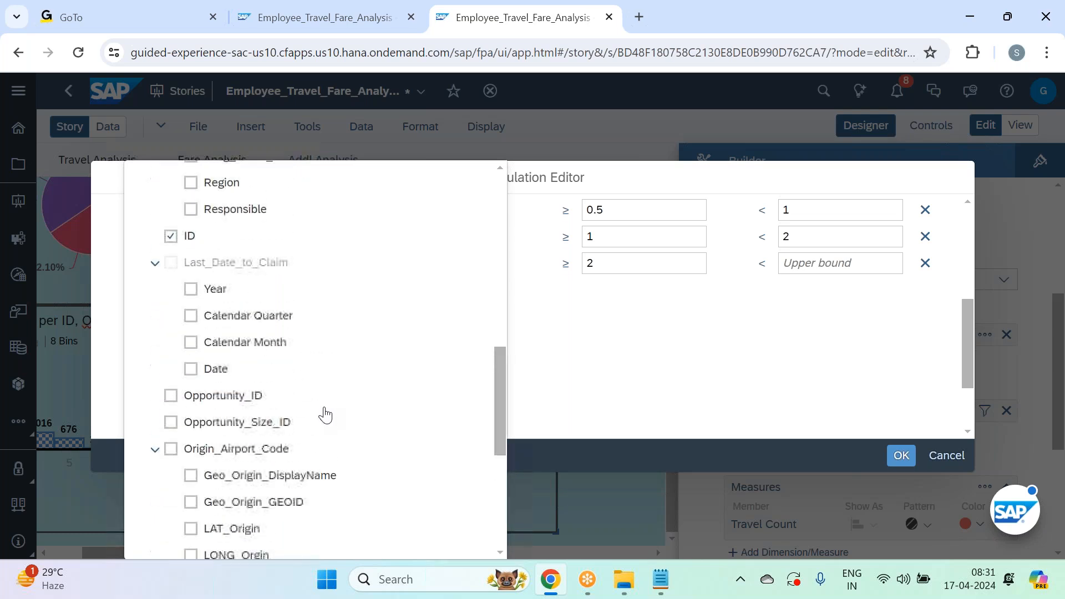
click(261, 451)
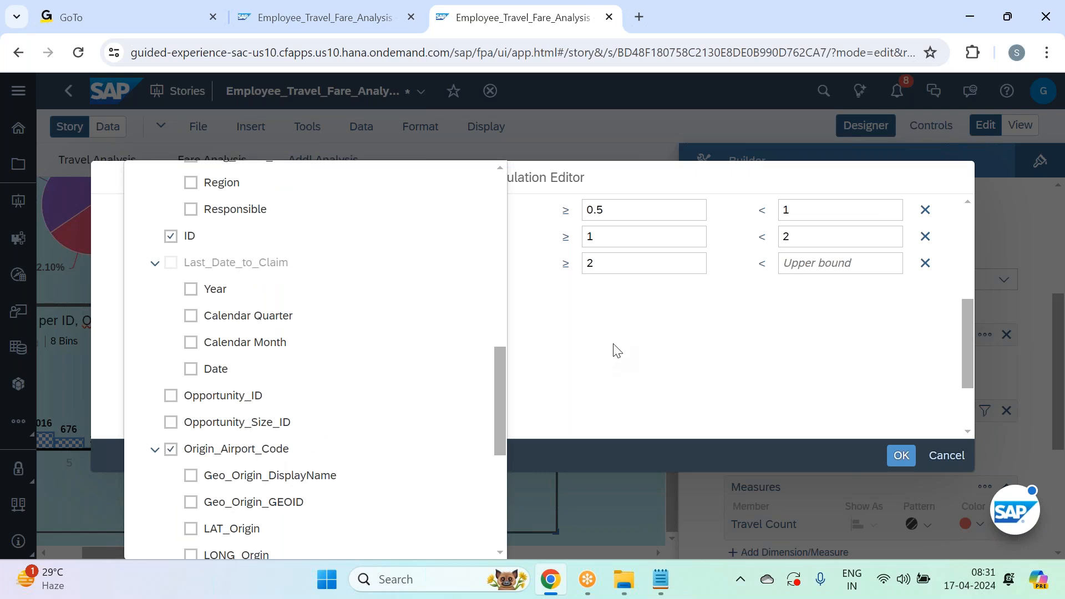
scroll(618, 351, up, 3)
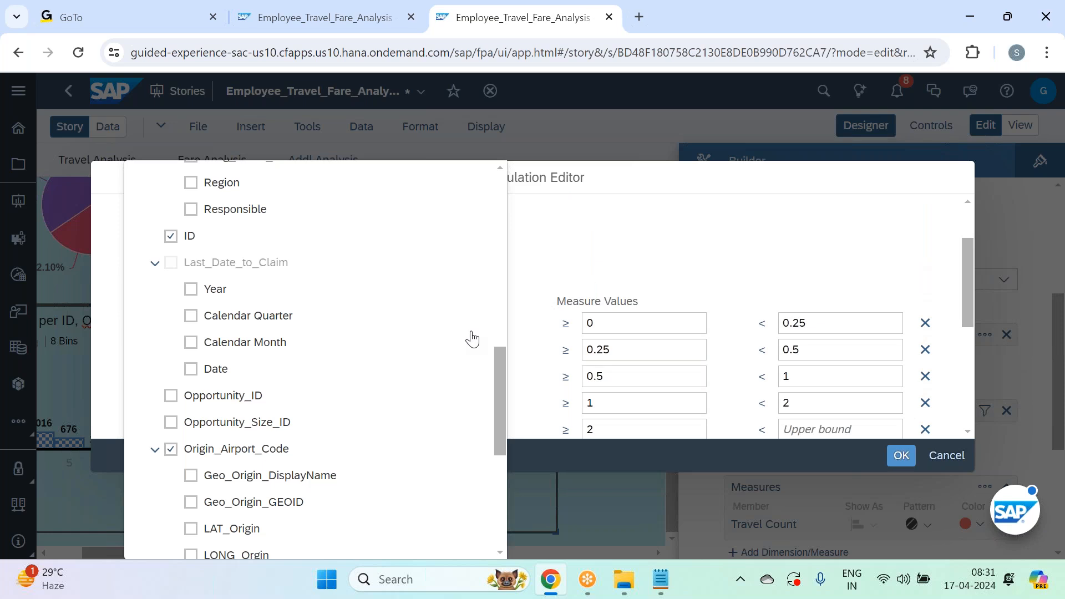
Add City_Pair_Names to the dimension context of the Fare Class calculation and accept the calculation
scroll(471, 339, up, 3)
scroll(472, 338, up, 8)
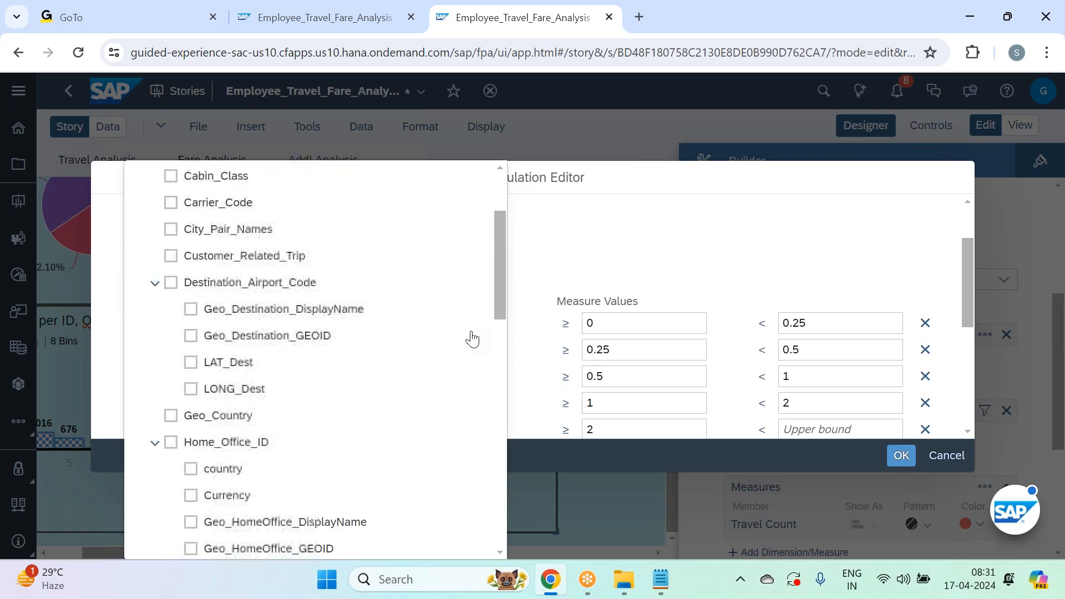
scroll(472, 338, down, 15)
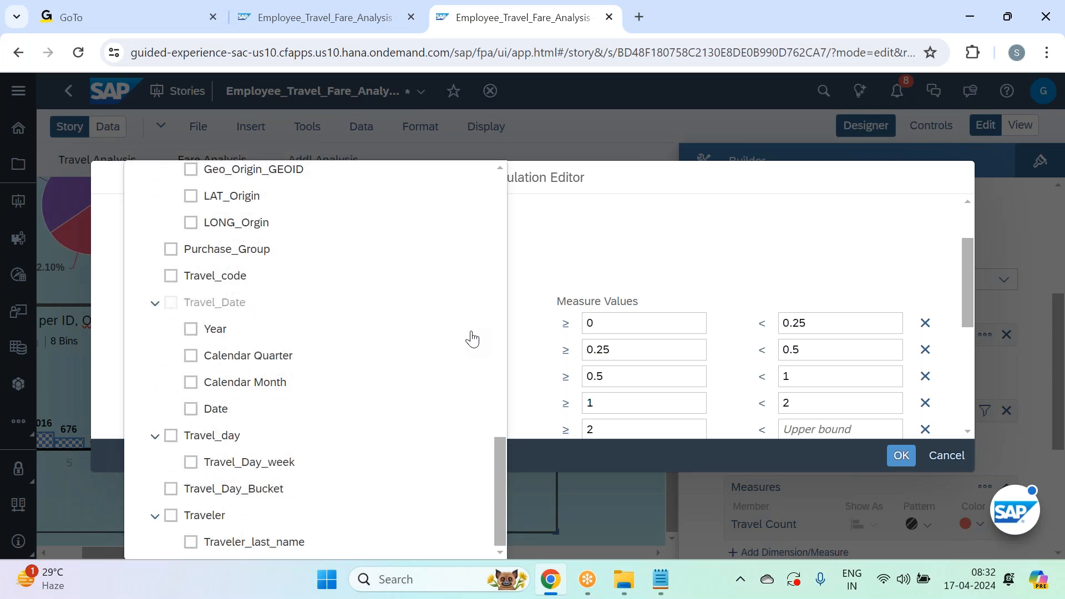
scroll(466, 341, up, 3)
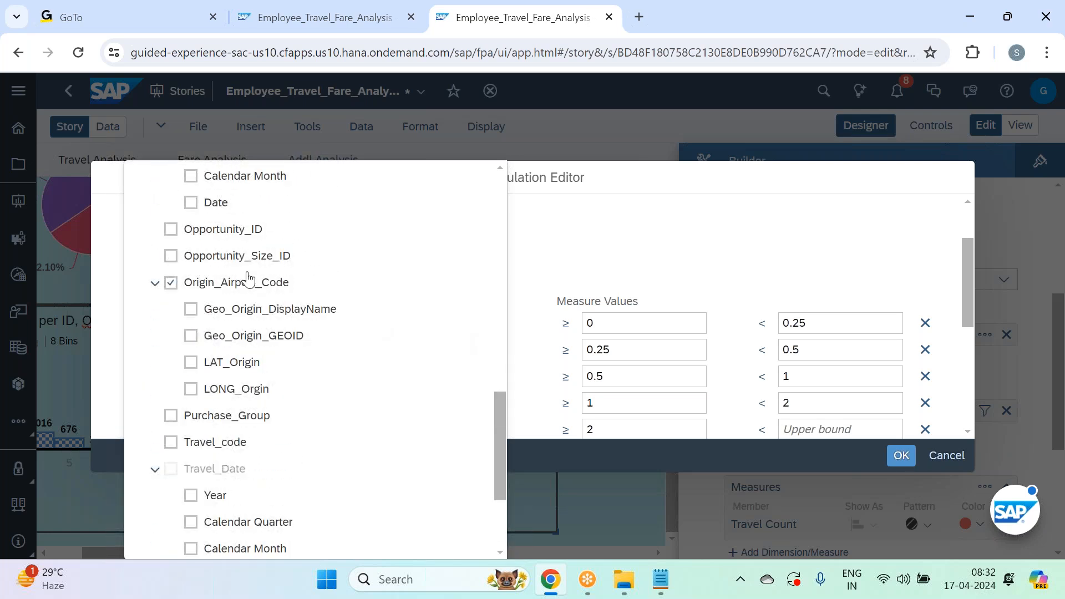
scroll(402, 305, up, 8)
scroll(290, 268, up, 5)
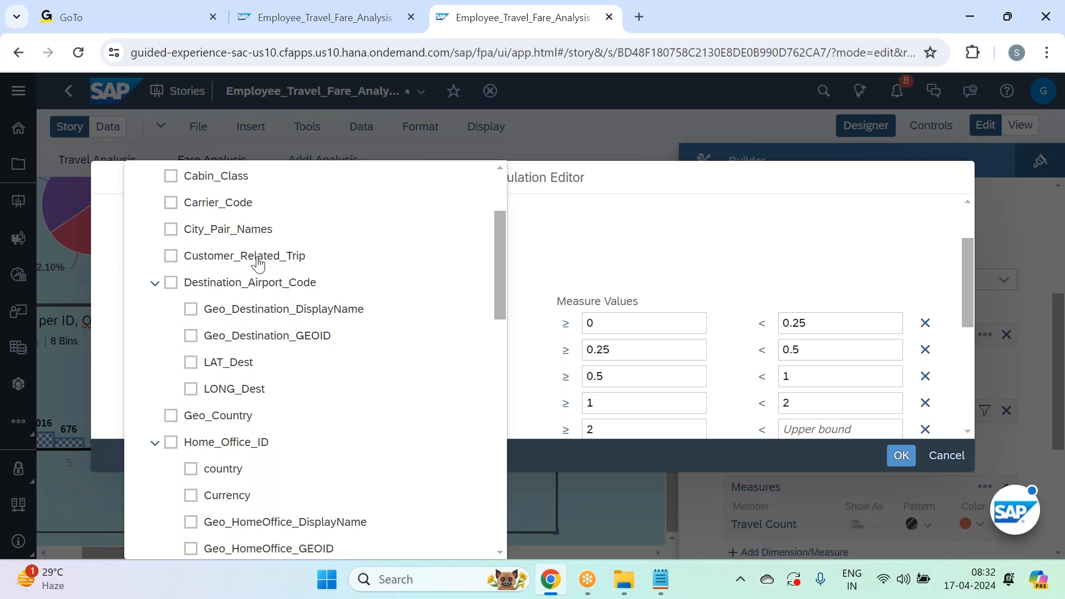
scroll(229, 221, up, 2)
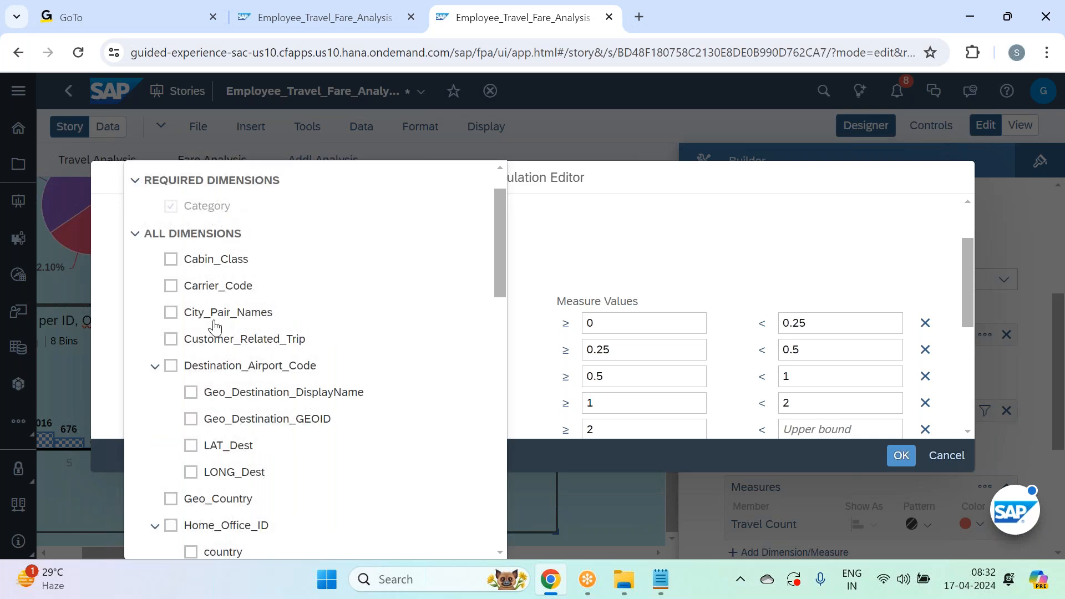
click(171, 312)
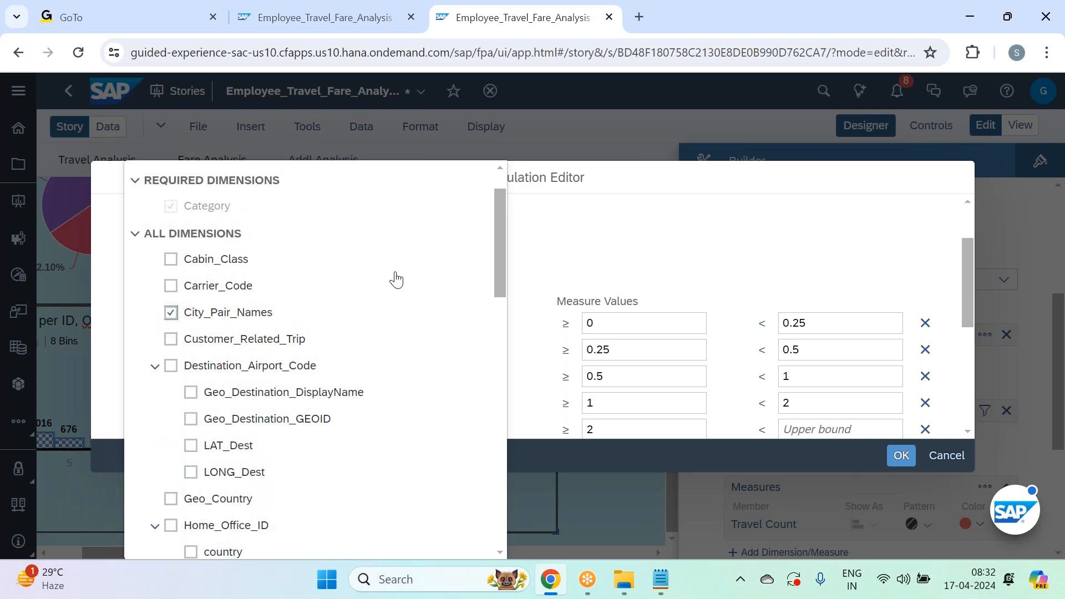
click(565, 238)
scroll(454, 328, down, 5)
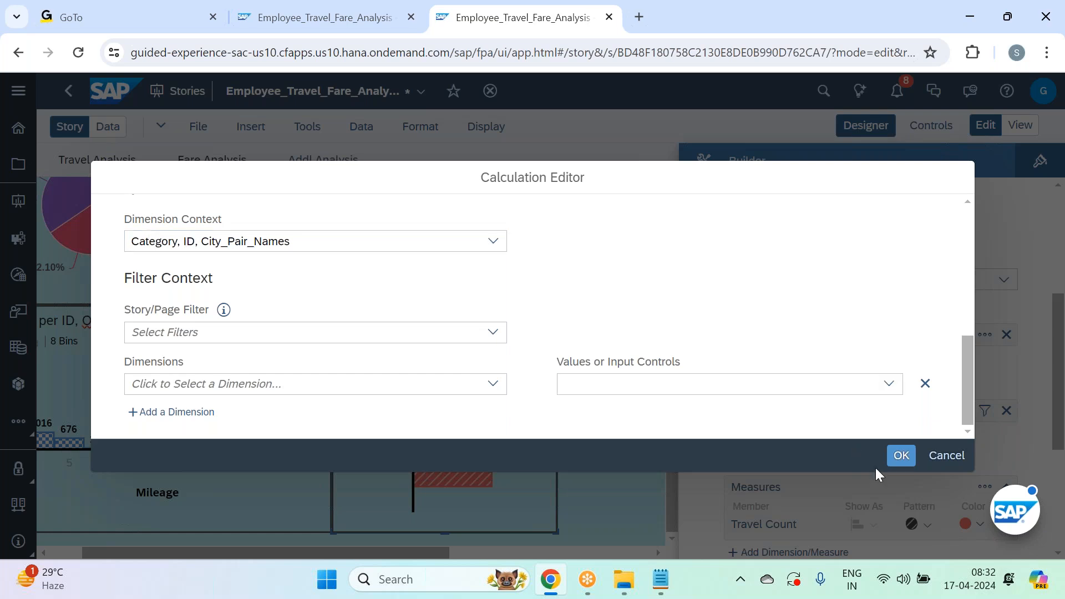
click(900, 454)
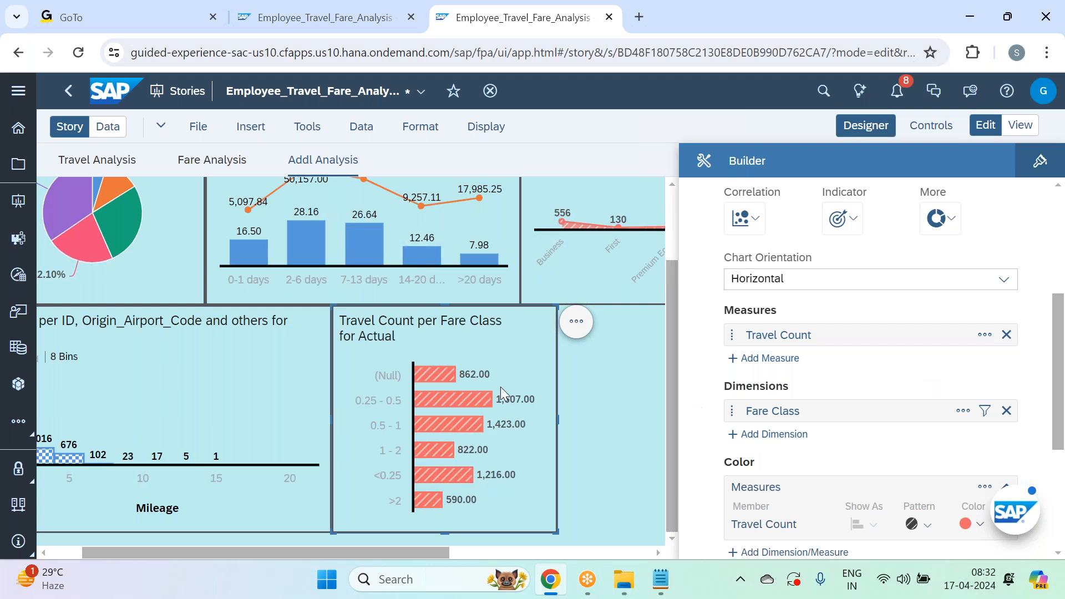
Exclude the (Null) member from the Travel Count per Fare Class chart
mouse_move(421, 375)
click(449, 382)
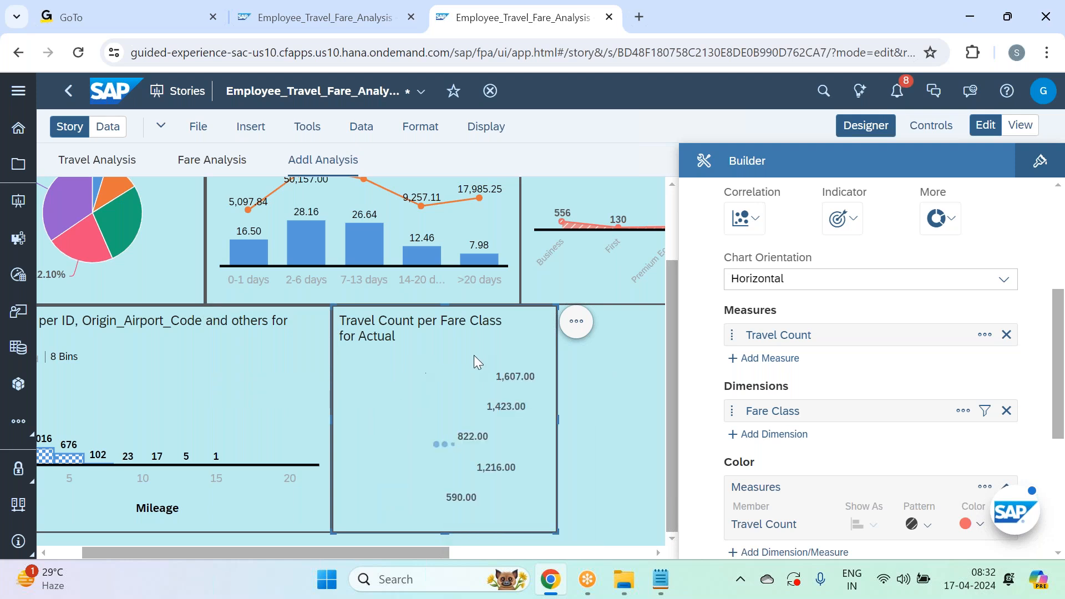
double_click(404, 334)
click(403, 334)
mouse_move(468, 383)
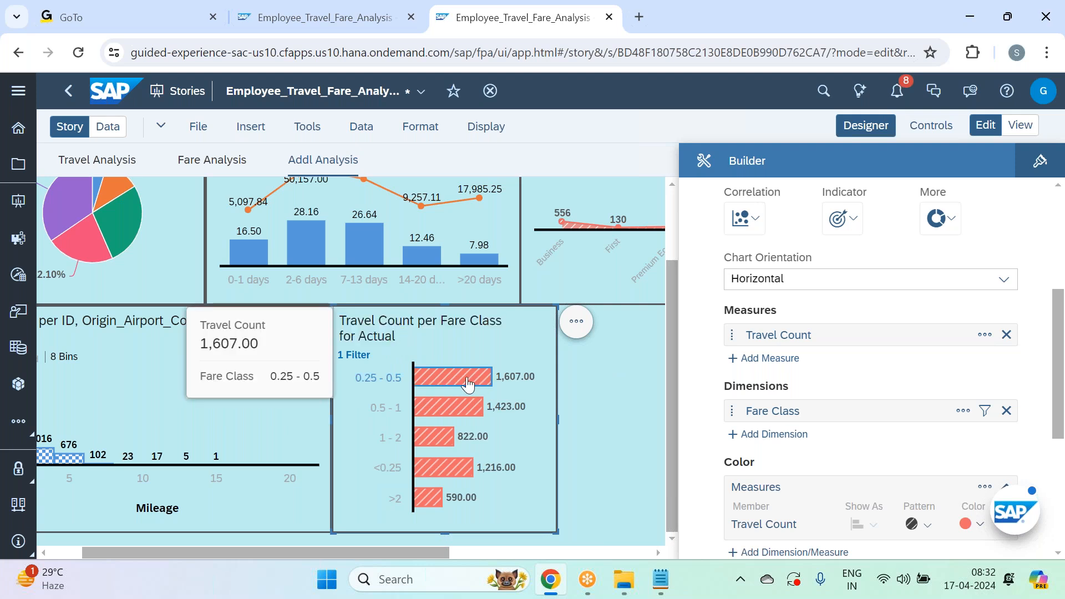
mouse_move(440, 474)
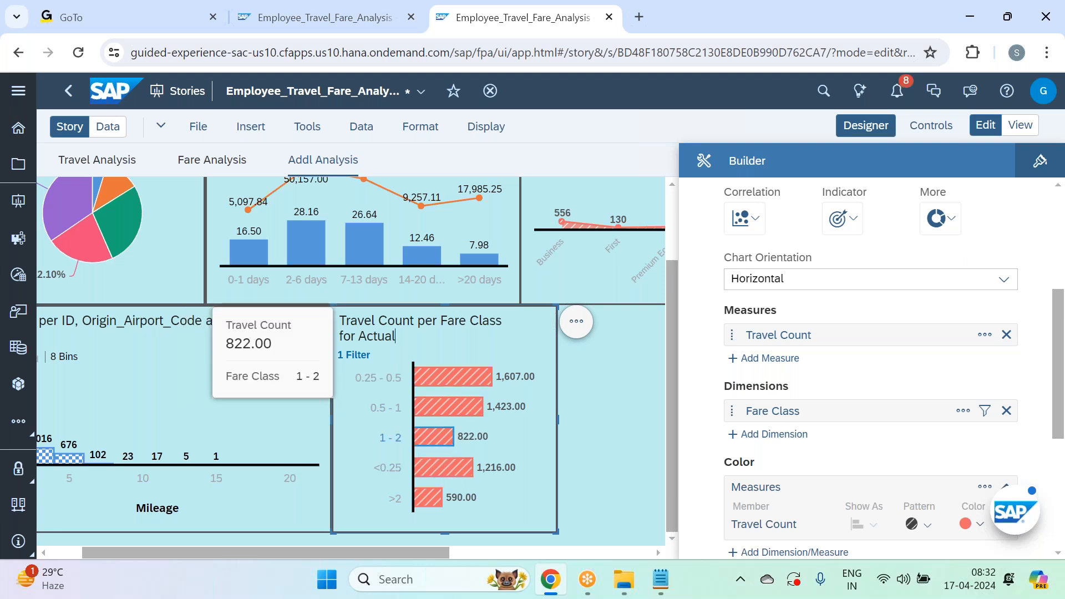
Give the Fare Class chart a custom member order with <0.25 placed first, ahead of 0.25 - 0.5
click(857, 128)
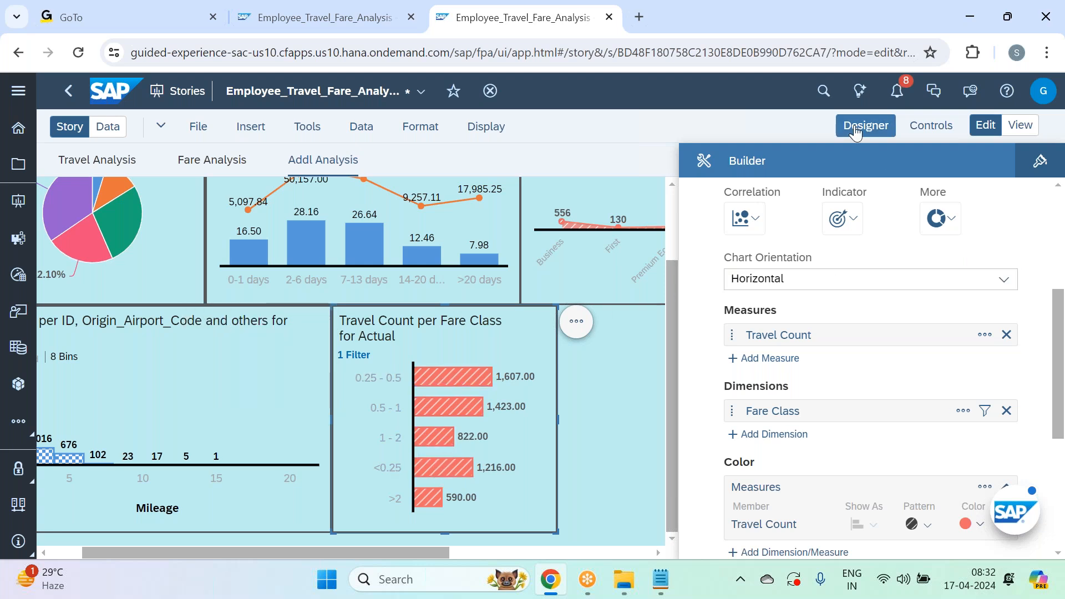
click(624, 350)
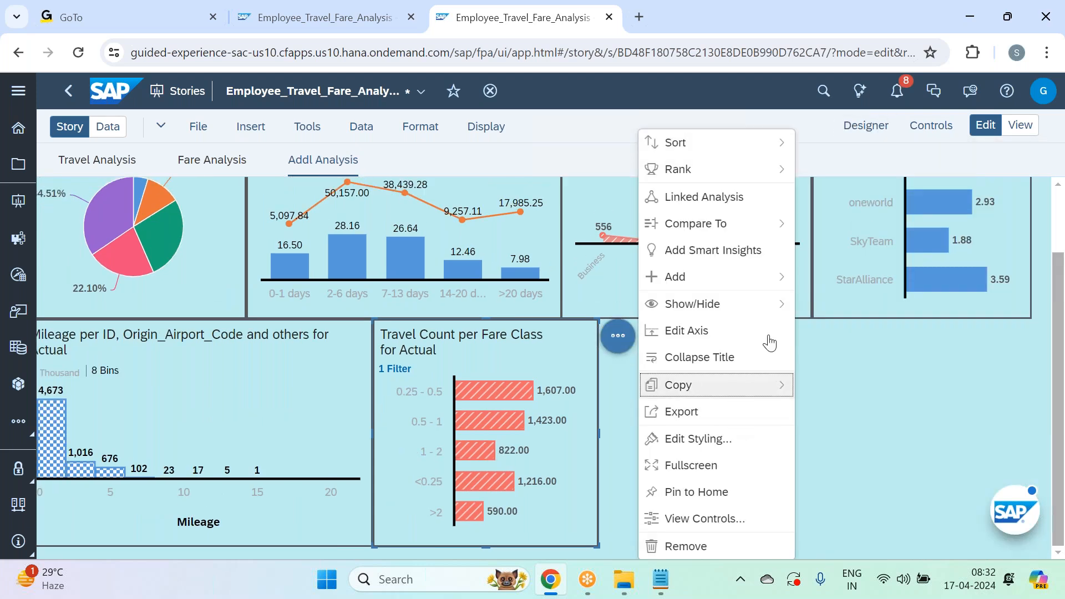
mouse_move(765, 151)
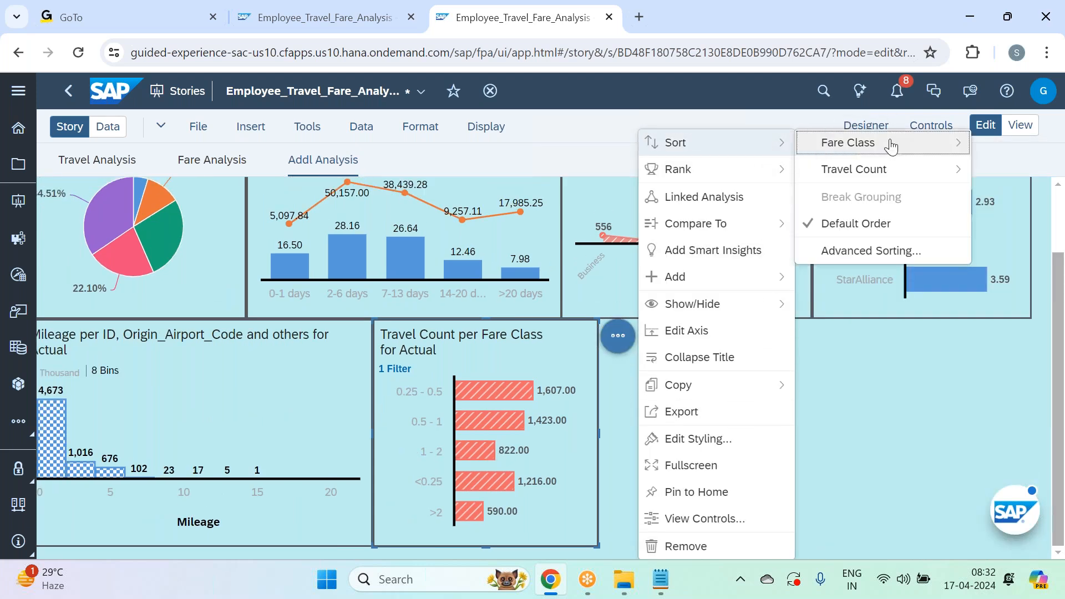
mouse_move(898, 151)
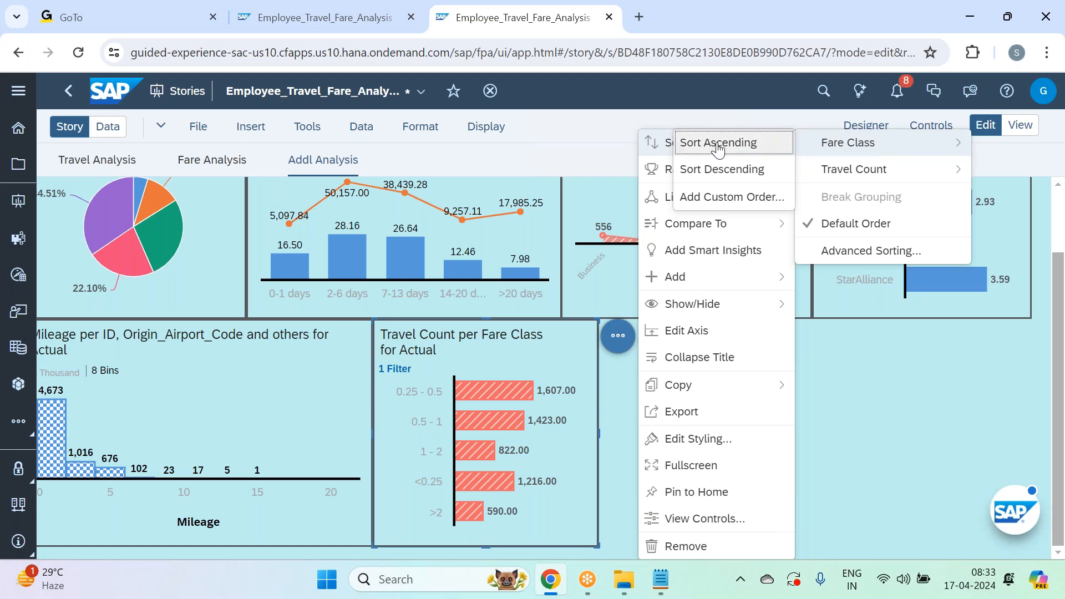
click(715, 198)
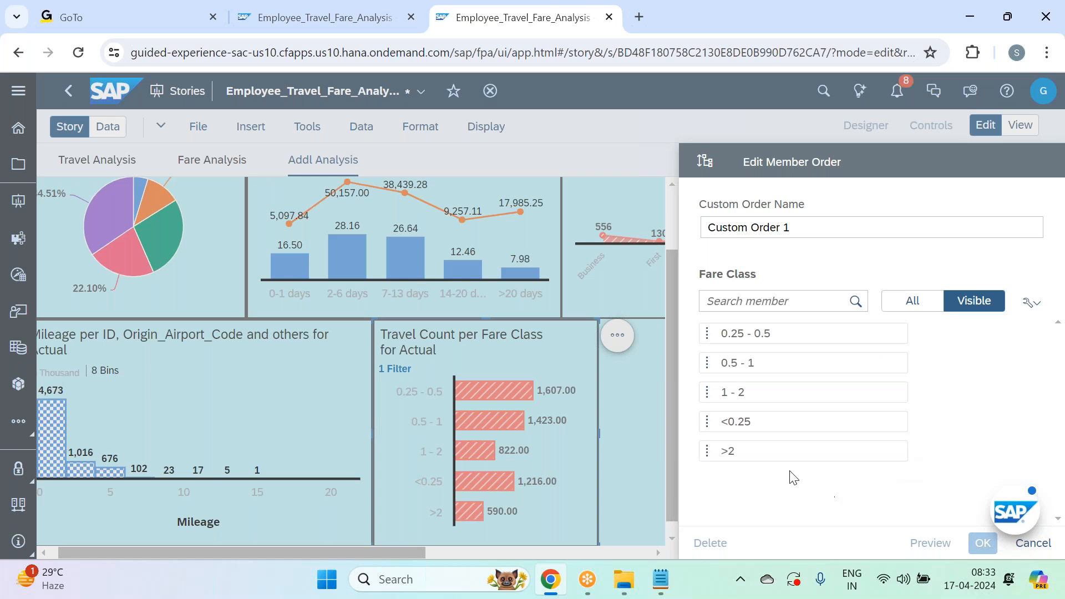
drag(754, 421, 776, 333)
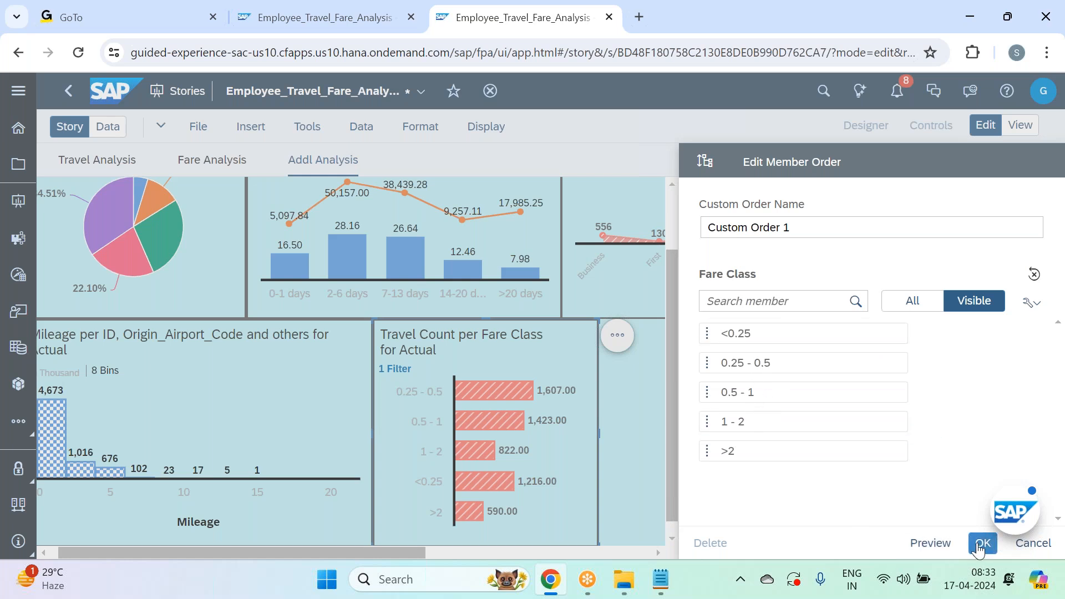
click(982, 544)
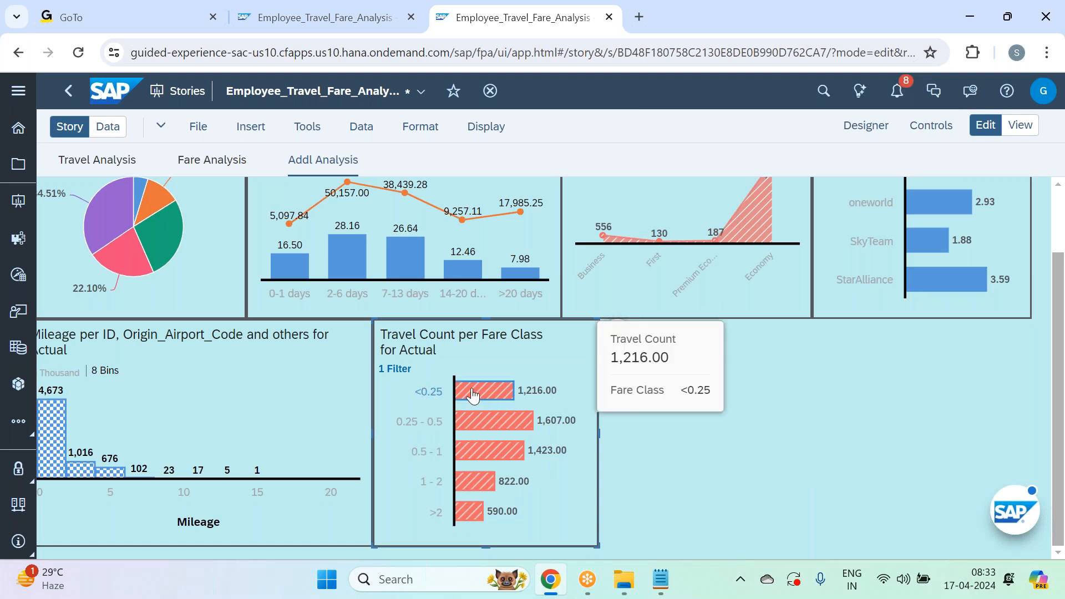
Shorten the chart title to "Travel Count per Fare class"
mouse_move(488, 431)
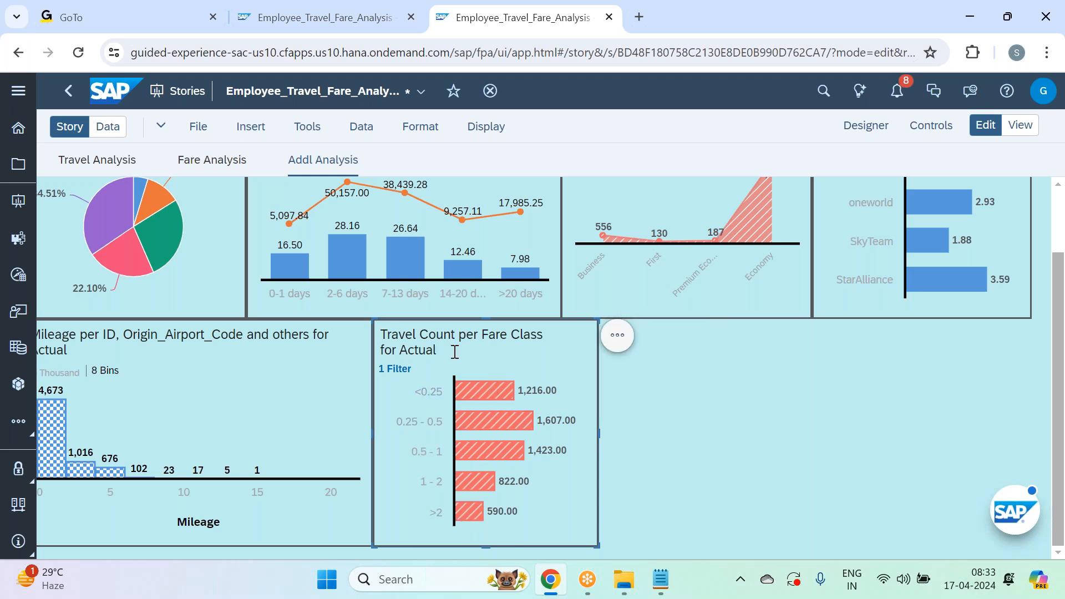
key(BackSpace)
key(BackSpace)
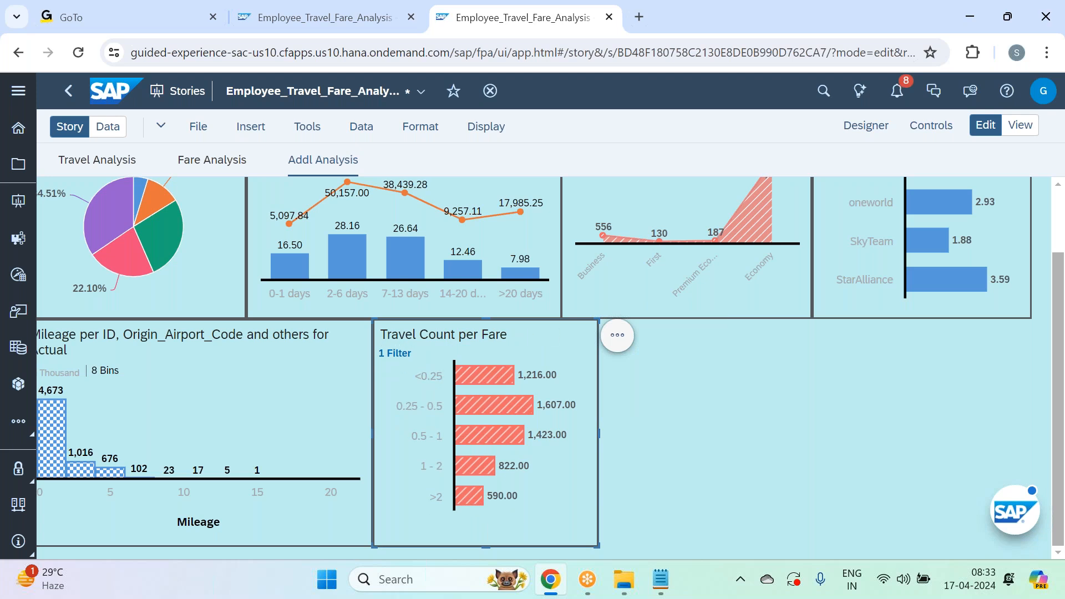
text(lass)
click(740, 416)
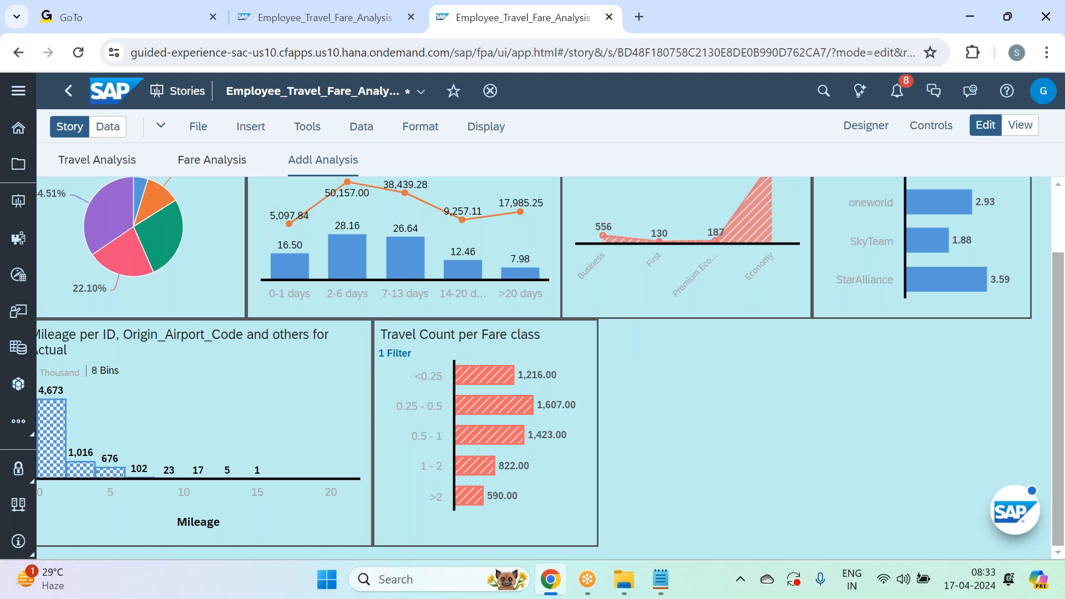
Switch to the Notepad widget notes and renumber the Optimized Ticket Amount by Purchase Group entry as Widget 19
click(659, 579)
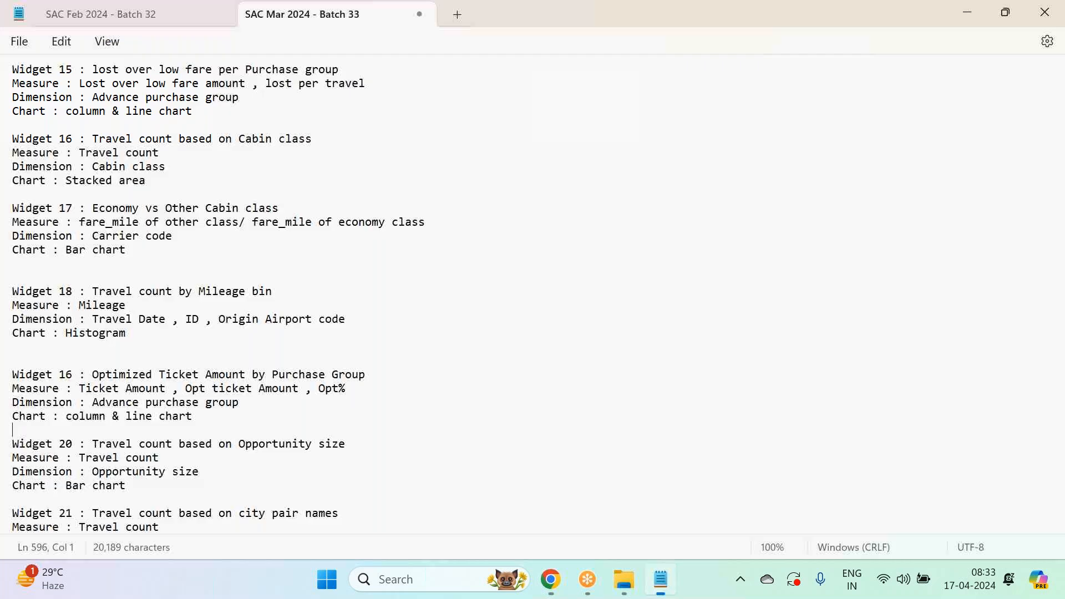
scroll(166, 307, down, 1)
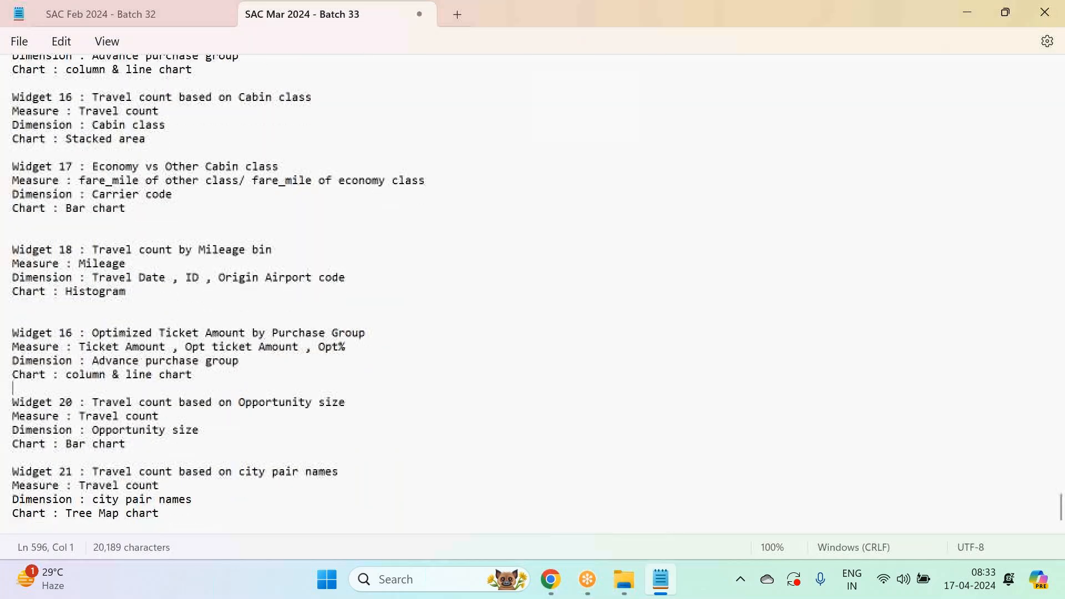
scroll(187, 370, up, 1)
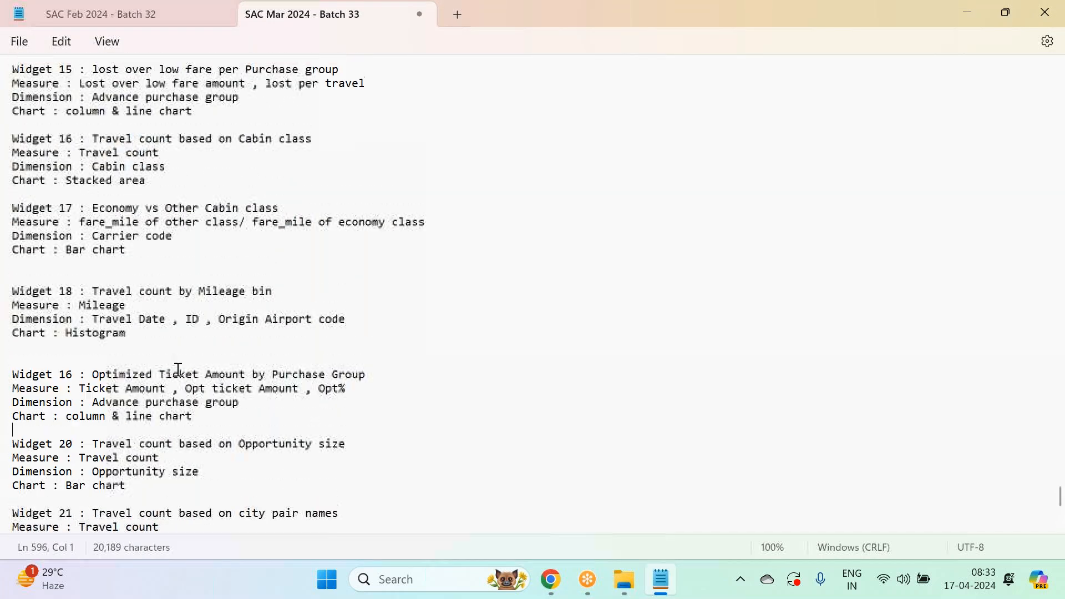
click(385, 377)
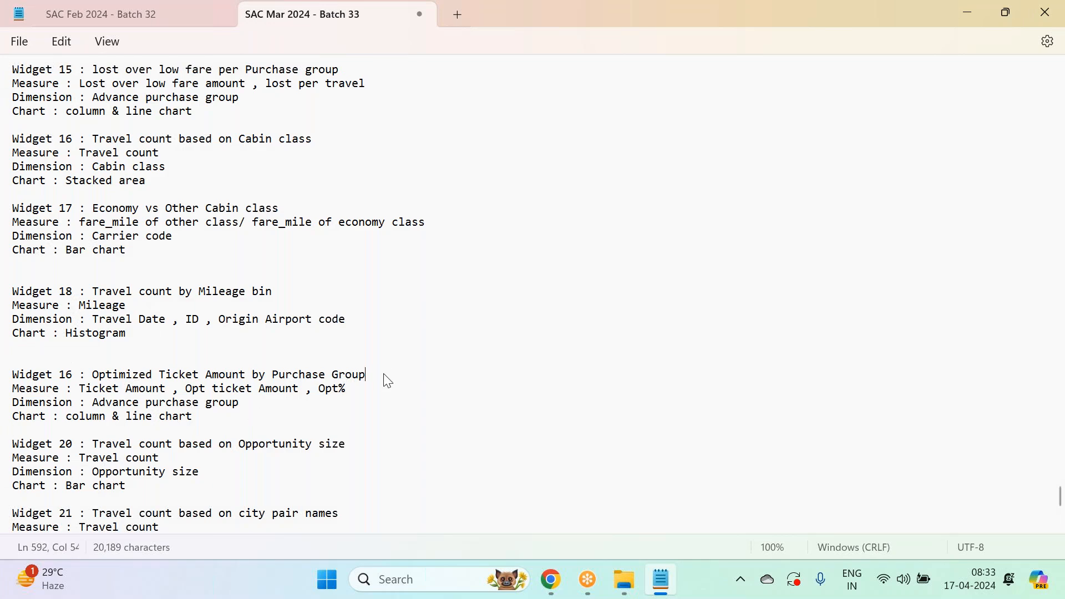
click(73, 374)
key(BackSpace)
text(9)
Replace the Widget 19 title with "Travel Count by Fare Class"
drag(374, 375, 94, 380)
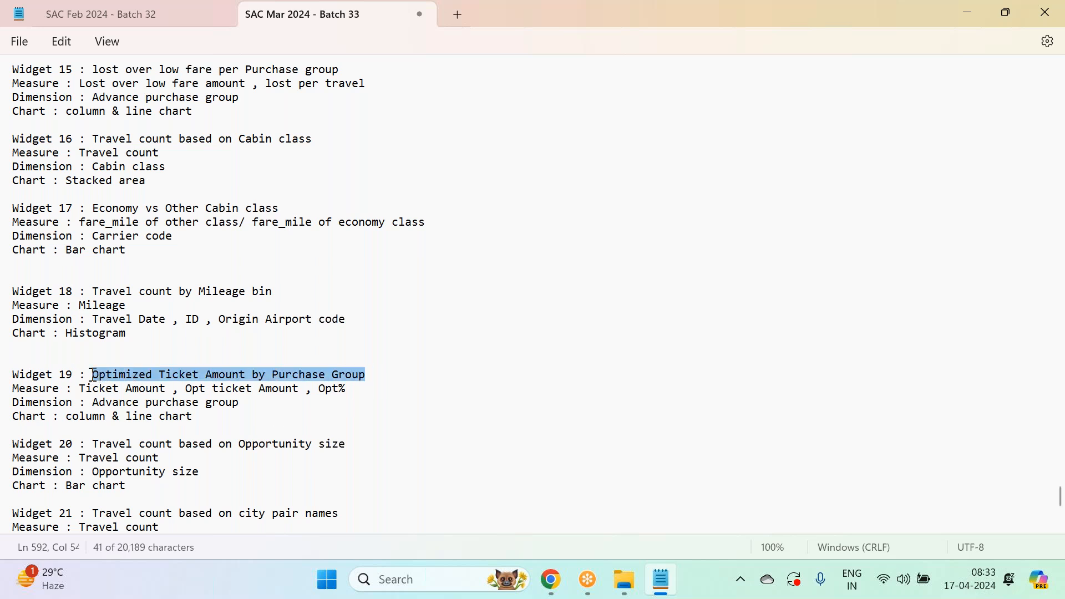
text(Travel Co)
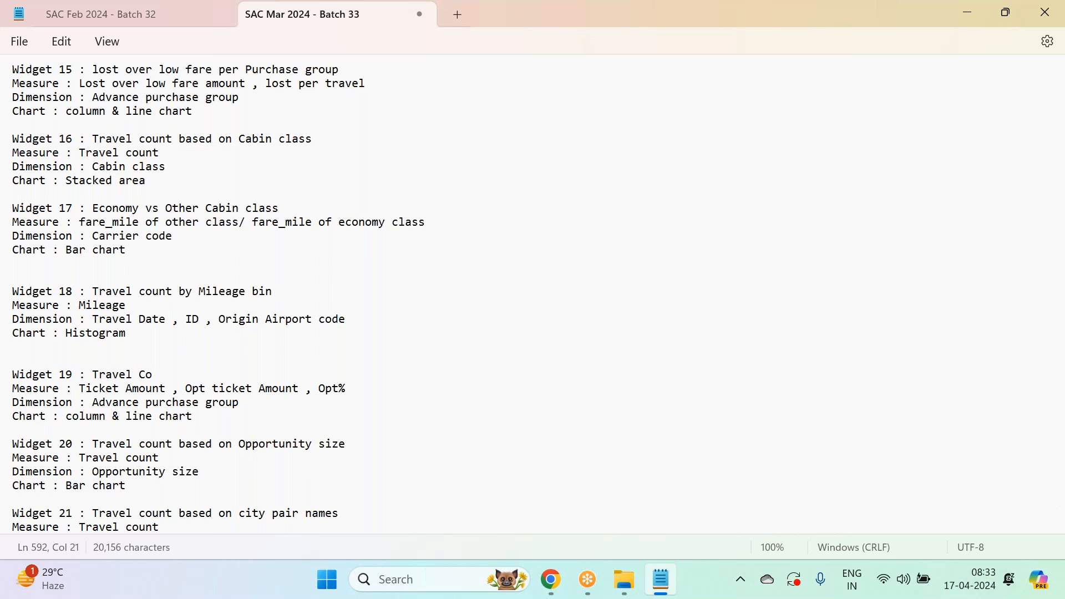
text(unt by Fare Class)
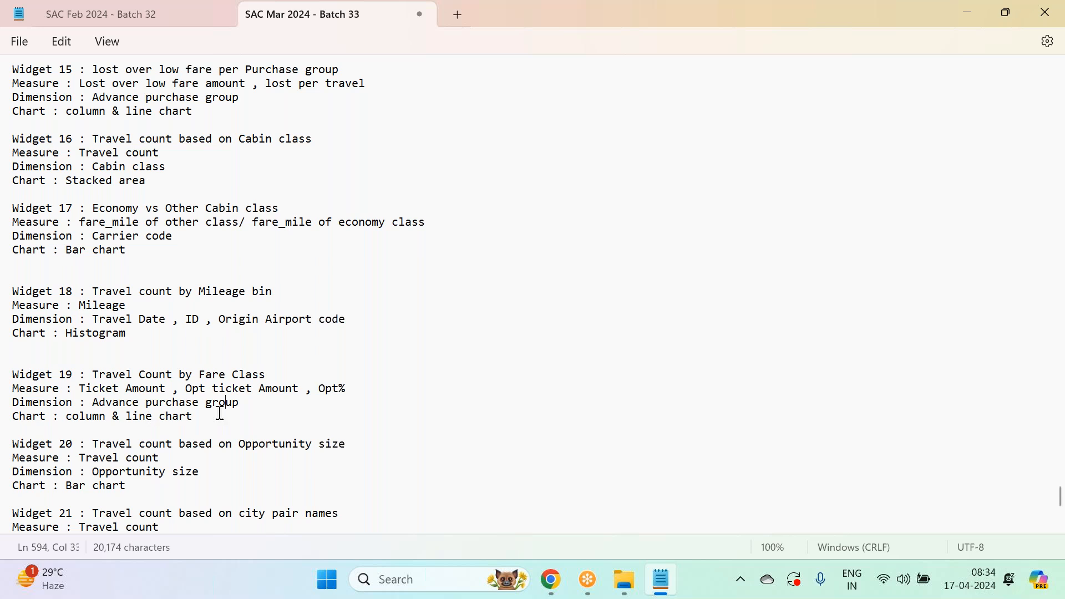
Change Widget 19's chart type to "Bar chart" and select its dimension text for replacement
key(ctrl+BackSpace)
key(ctrl+BackSpace)
key(ctrl+BackSpace)
key(ctrl+BackSpace)
text(Bar chart)
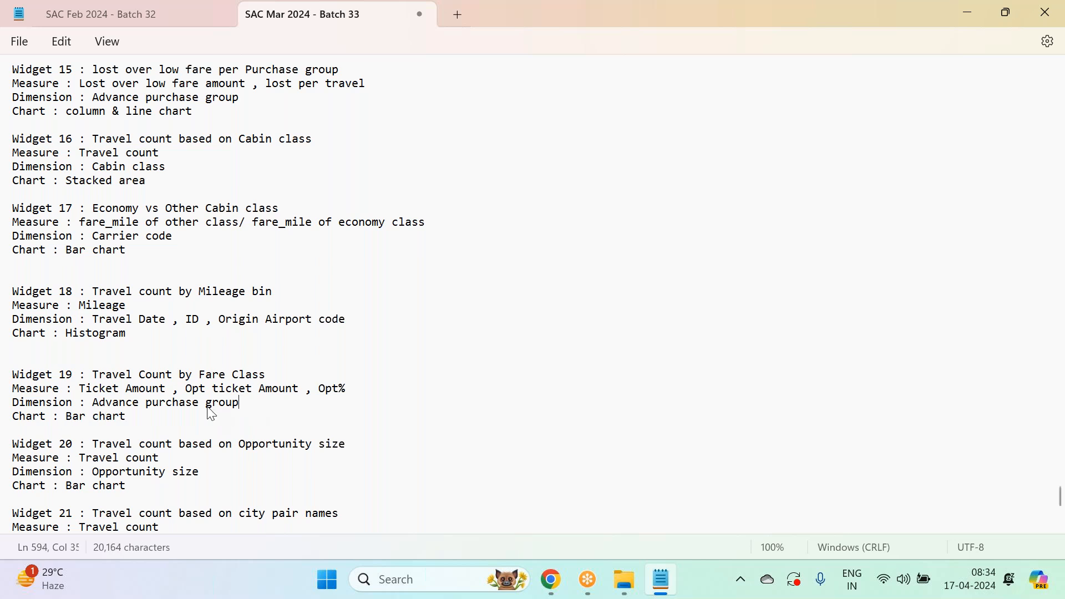
drag(240, 404, 91, 409)
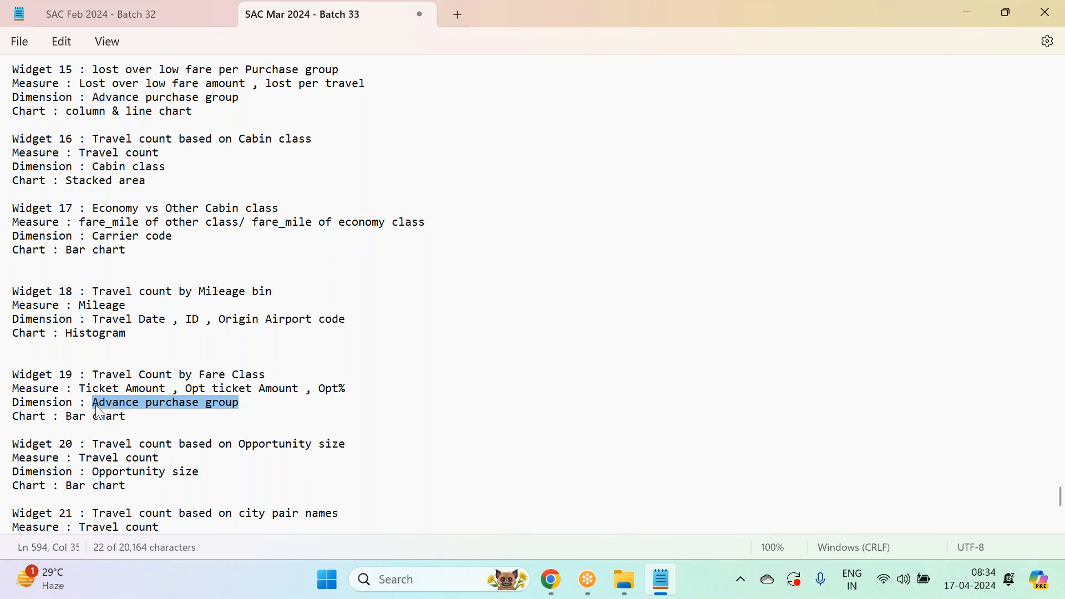
Replace the Widget 19 dimension in the notes with "Fare Class"
key(BackSpace)
text(FAr)
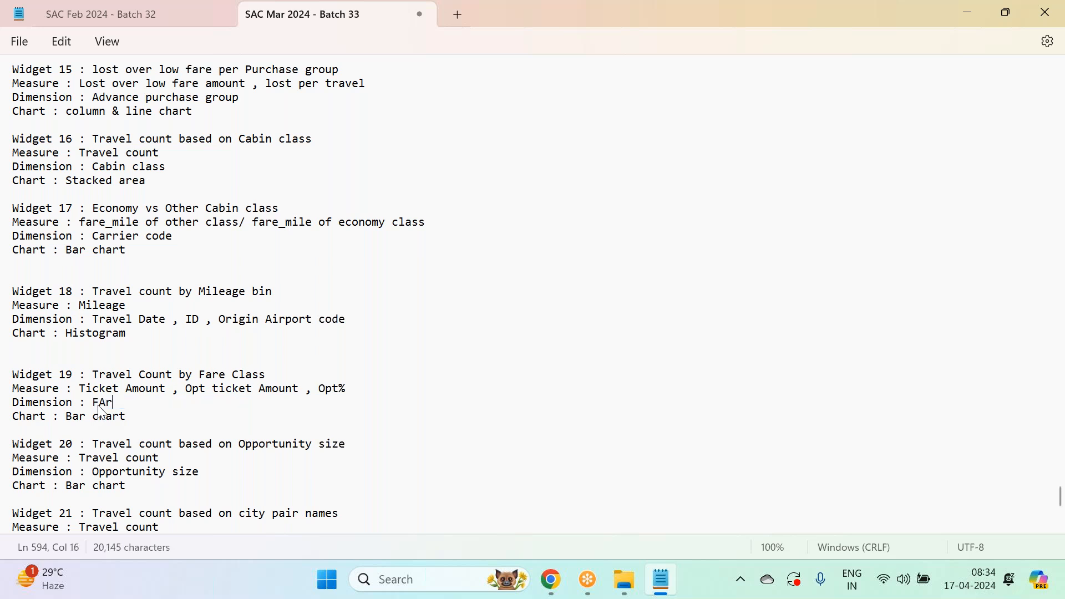
key(BackSpace)
key(BackSpace)
text(are Class)
Change the Widget 19 measure to "Travel Count" and save the notes file
drag(352, 392, 88, 394)
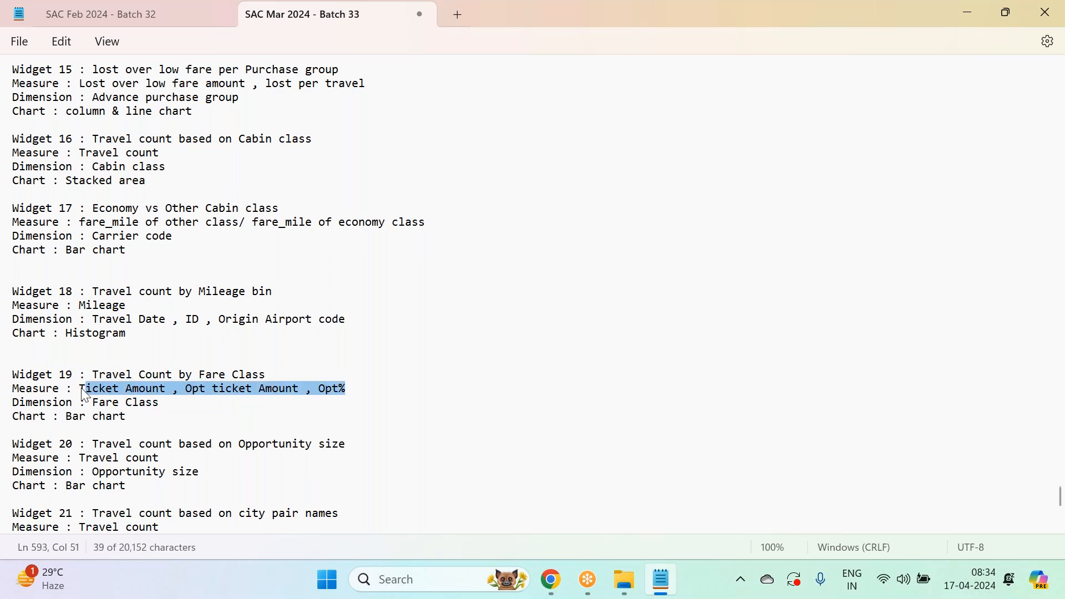
text(Trave)
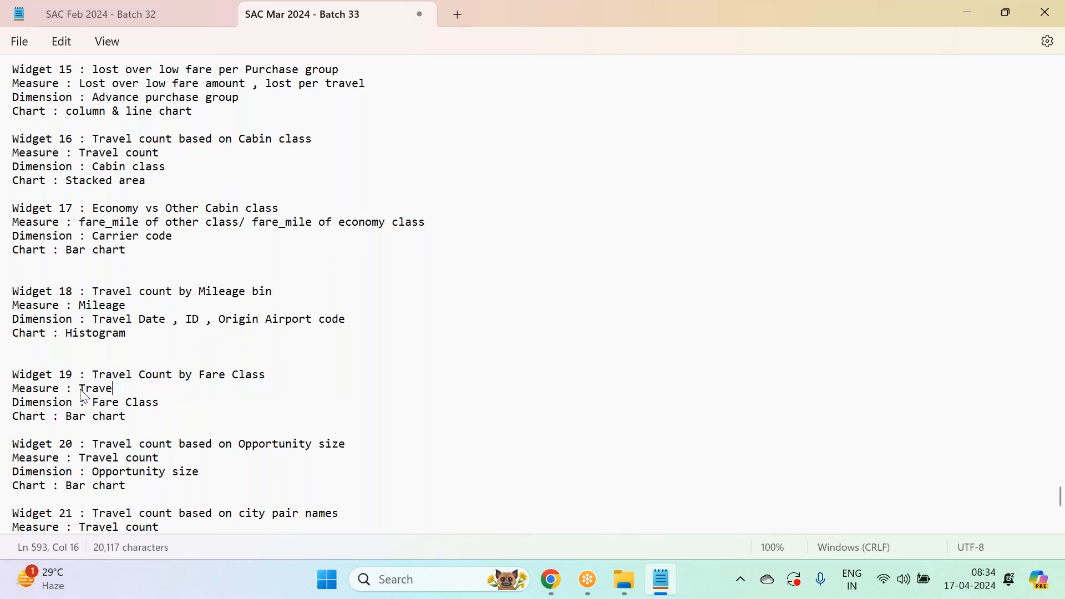
text(l COunt)
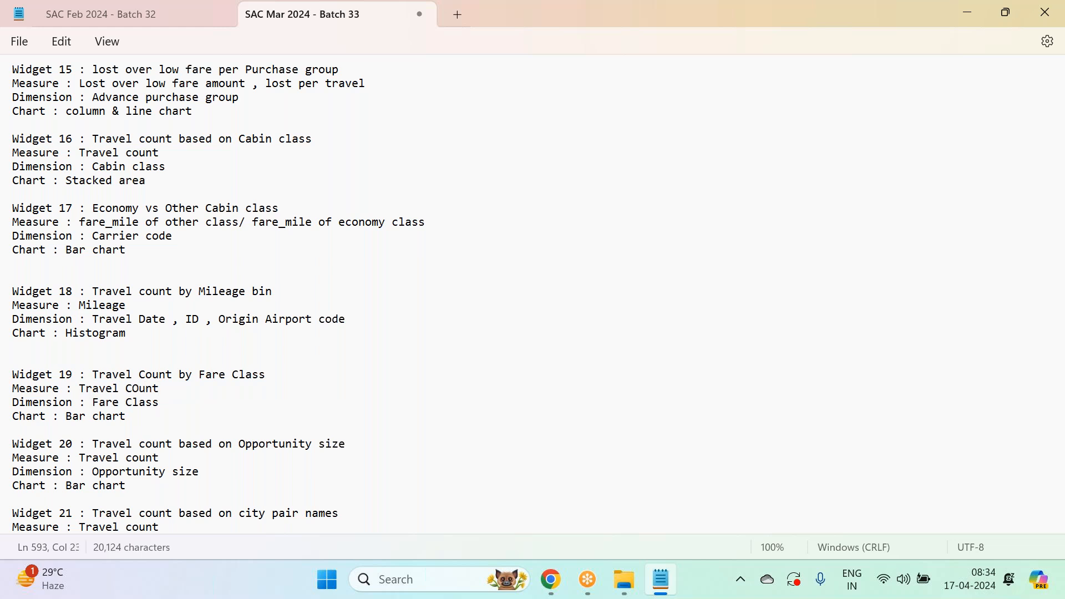
key(BackSpace)
key(BackSpace)
key(BackSpace)
text(ount)
click(35, 38)
click(64, 160)
Switch to the SAP Analytics Cloud story and insert a new chart on the Addl Analysis page with vertical orientation
key(alt+Tab)
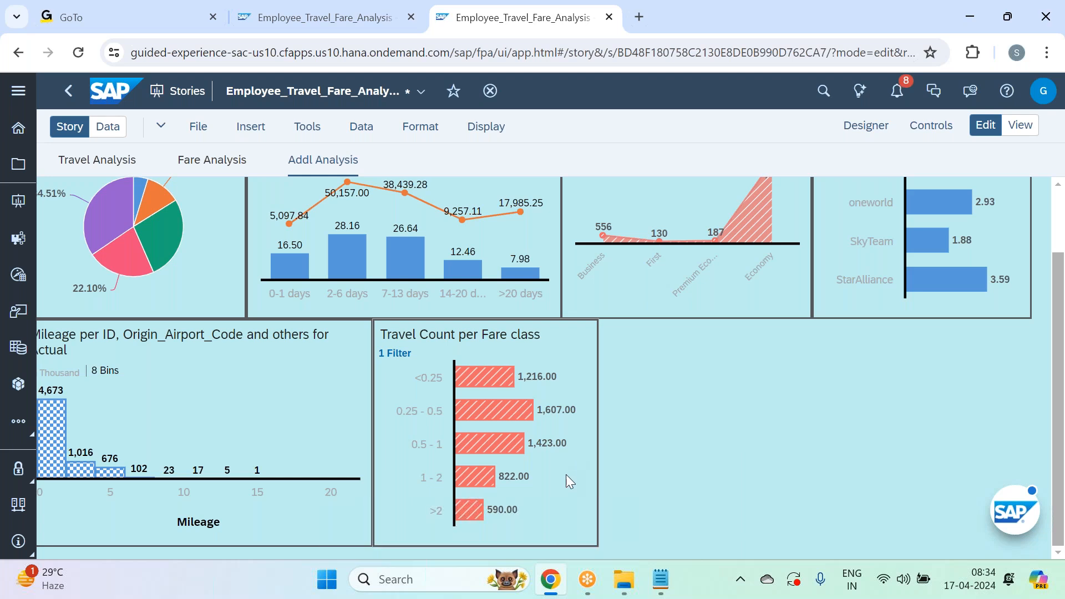
click(441, 507)
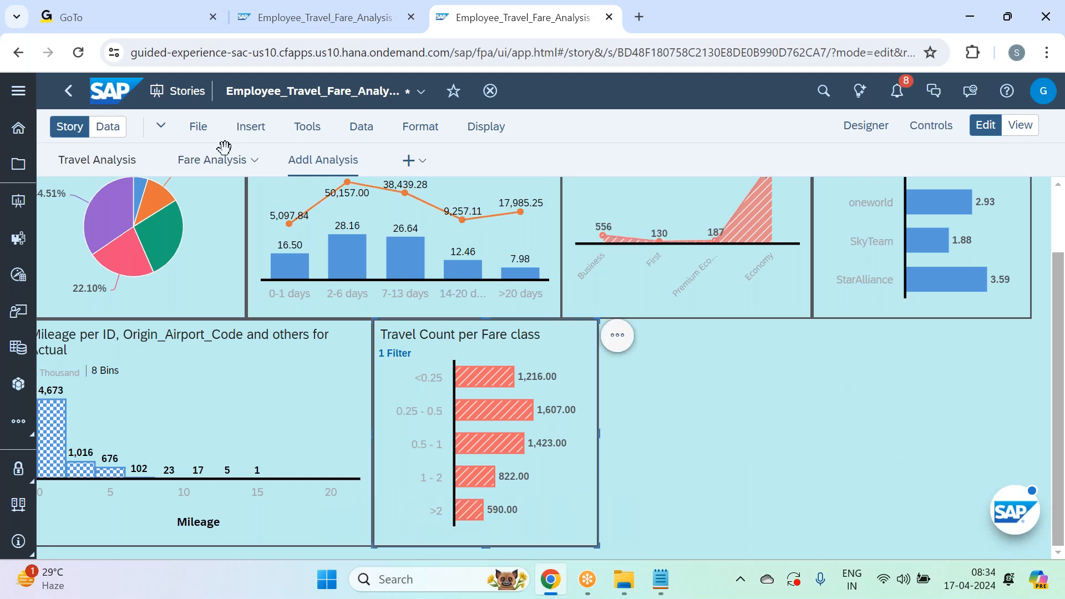
click(252, 128)
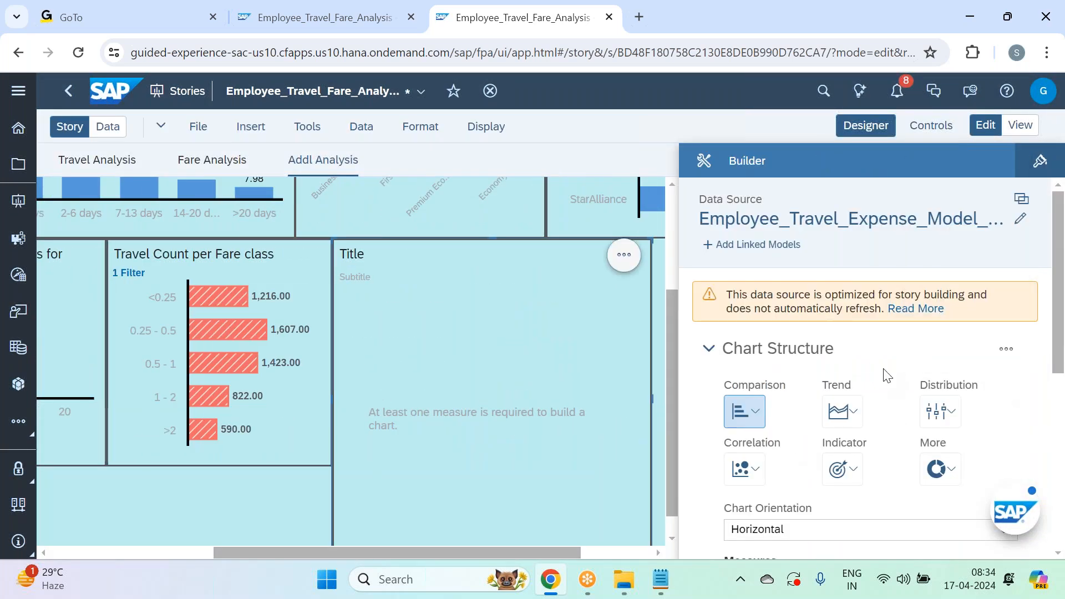
scroll(943, 368, down, 3)
click(995, 363)
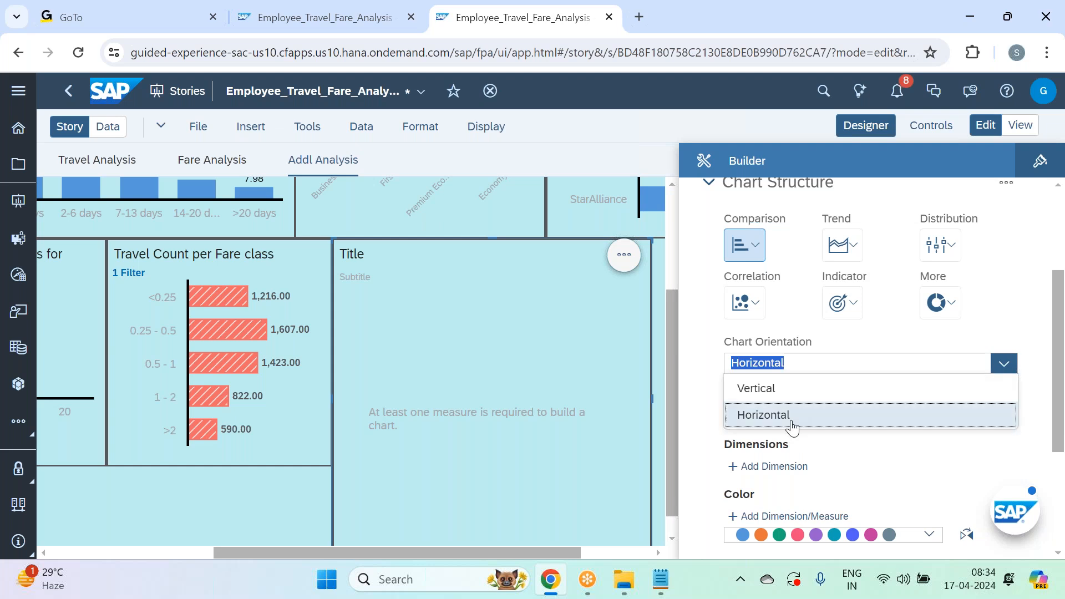
click(753, 389)
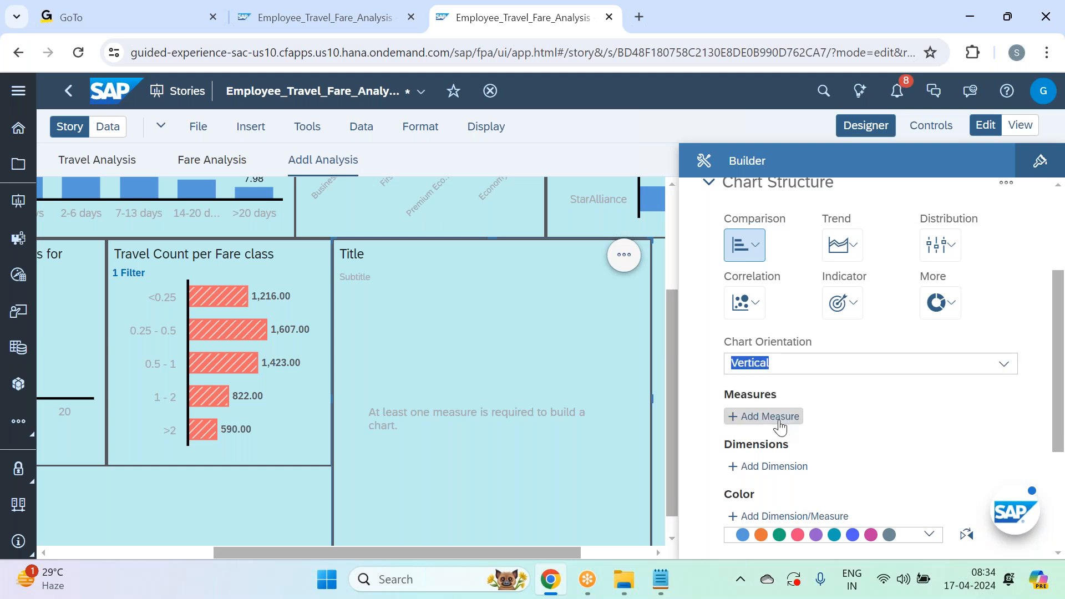
Add Travel Count as the new chart's measure
click(779, 425)
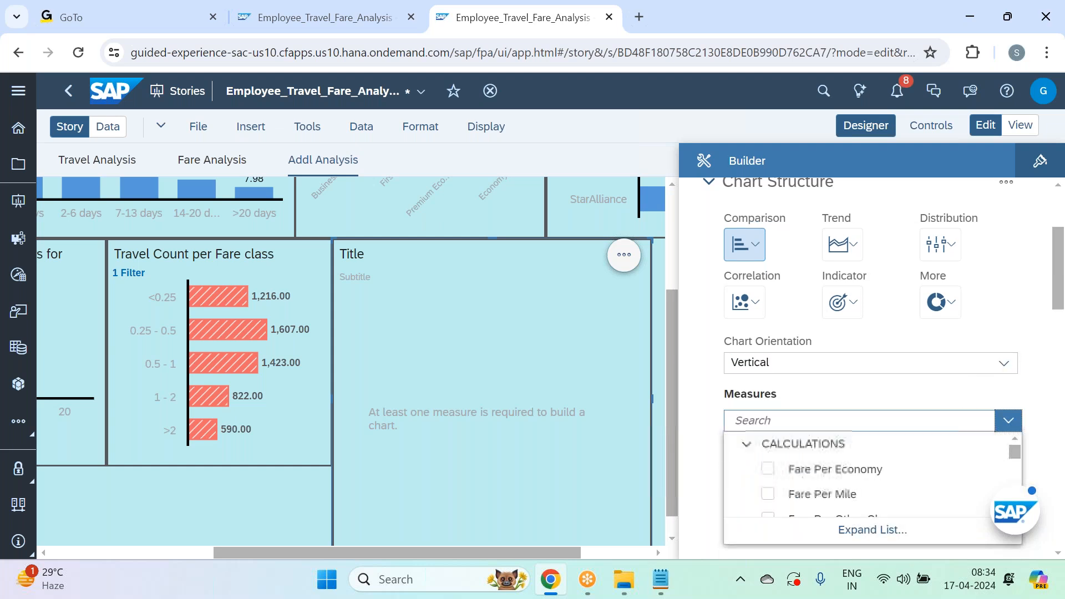
scroll(859, 494, down, 2)
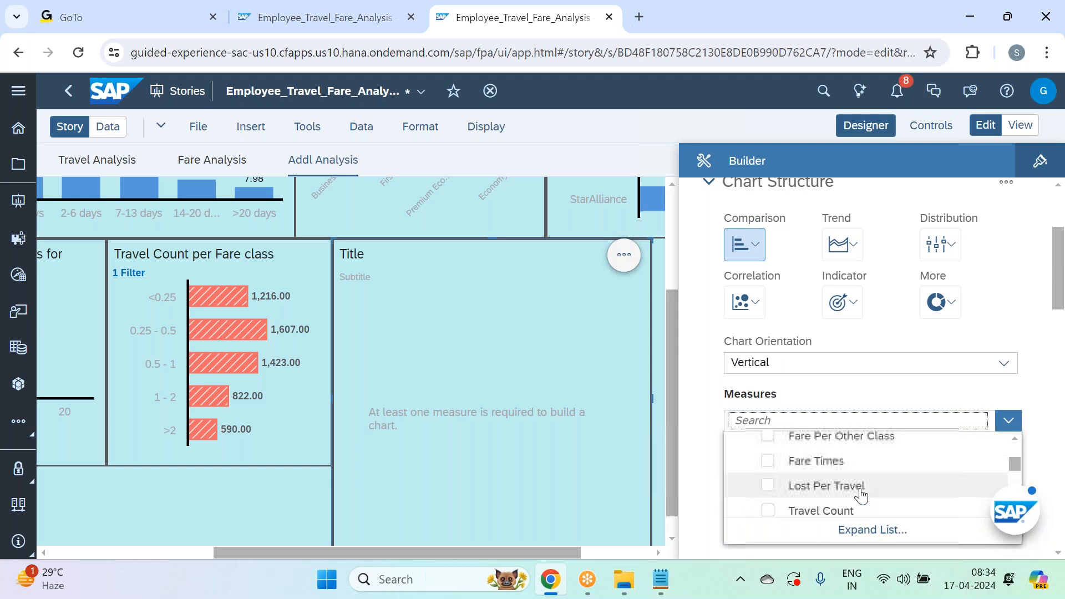
scroll(858, 471, down, 2)
scroll(857, 456, up, 3)
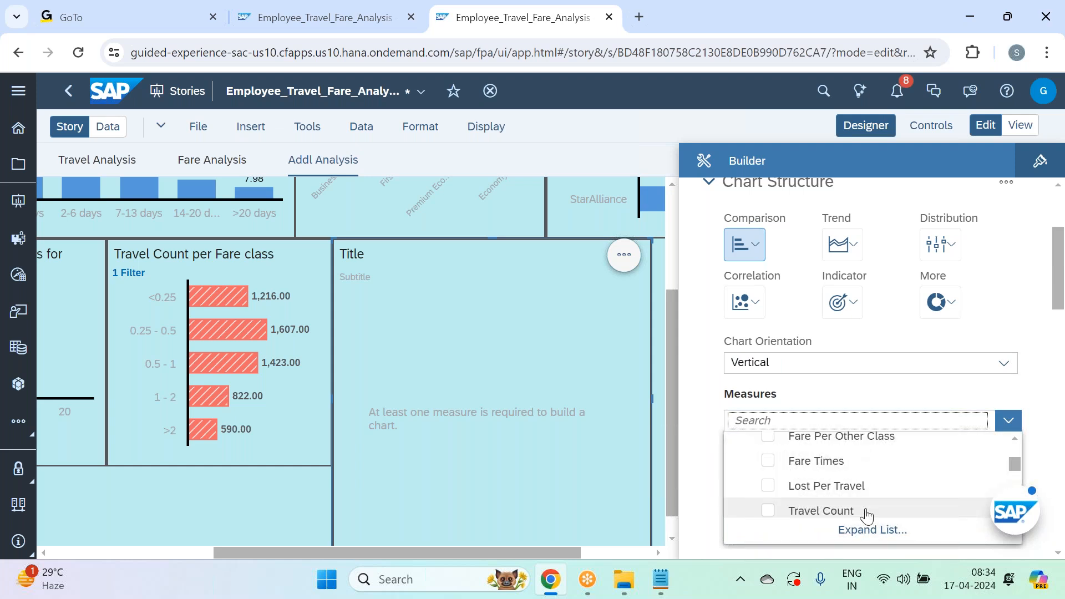
click(920, 388)
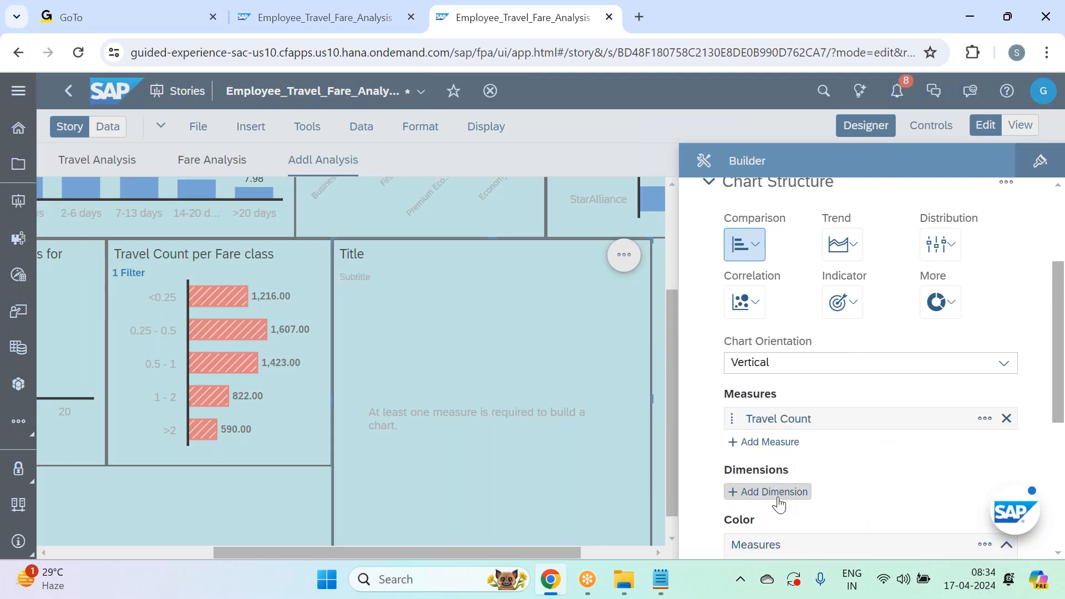
Add the Opportunity_Size_ID dimension to the new chart and close the chart designer
click(777, 493)
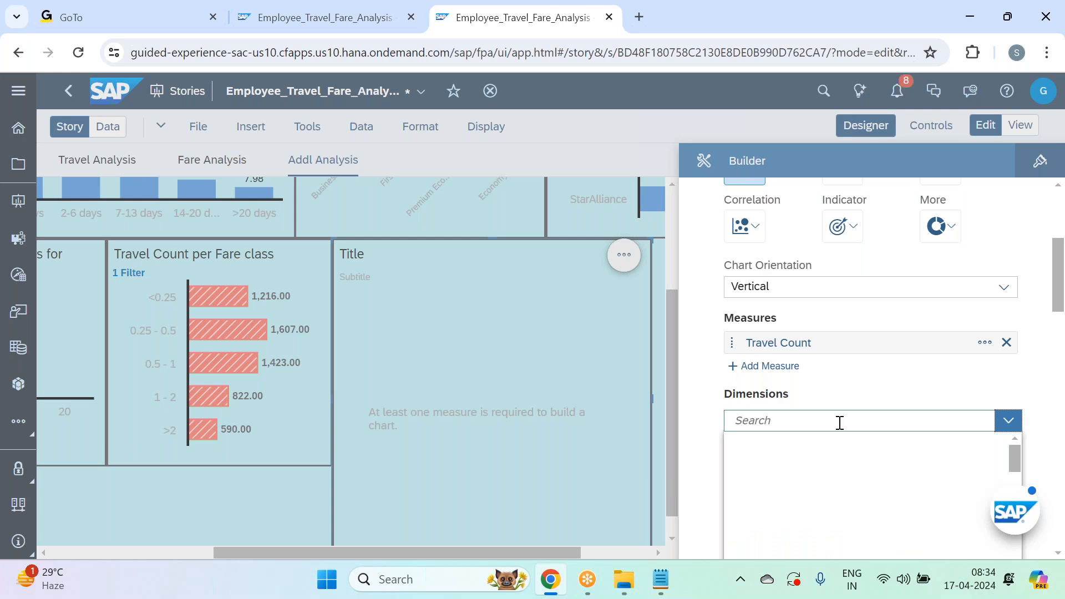
text(opp)
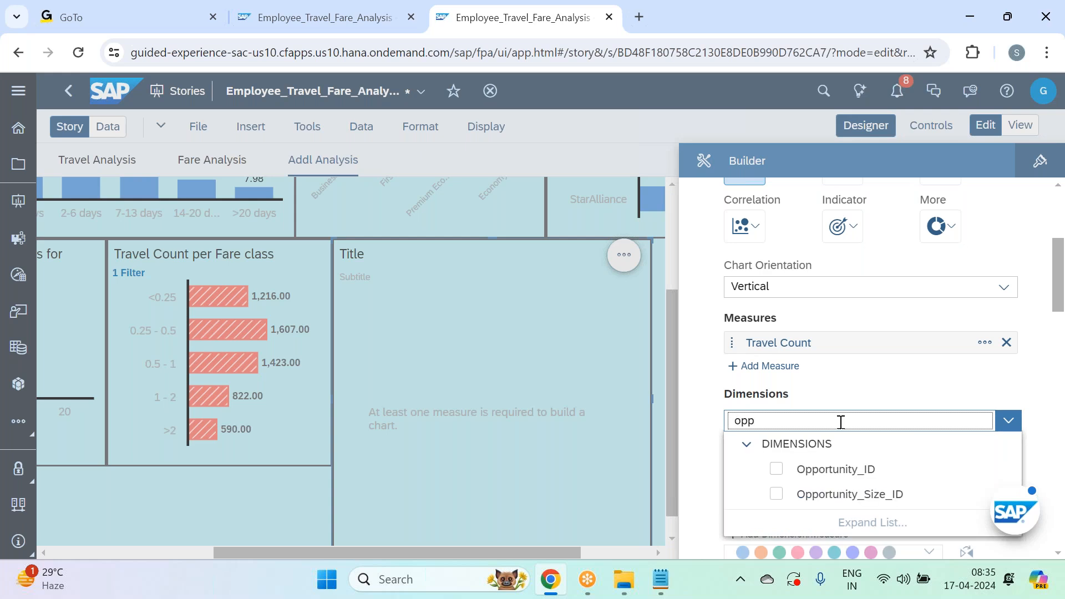
click(862, 494)
click(862, 366)
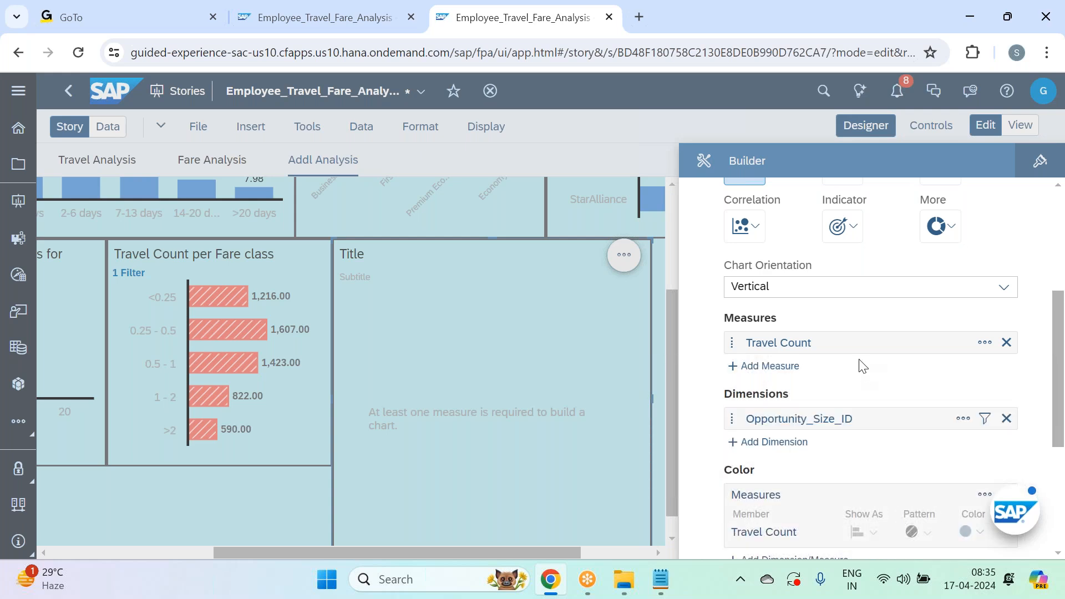
scroll(862, 366, up, 3)
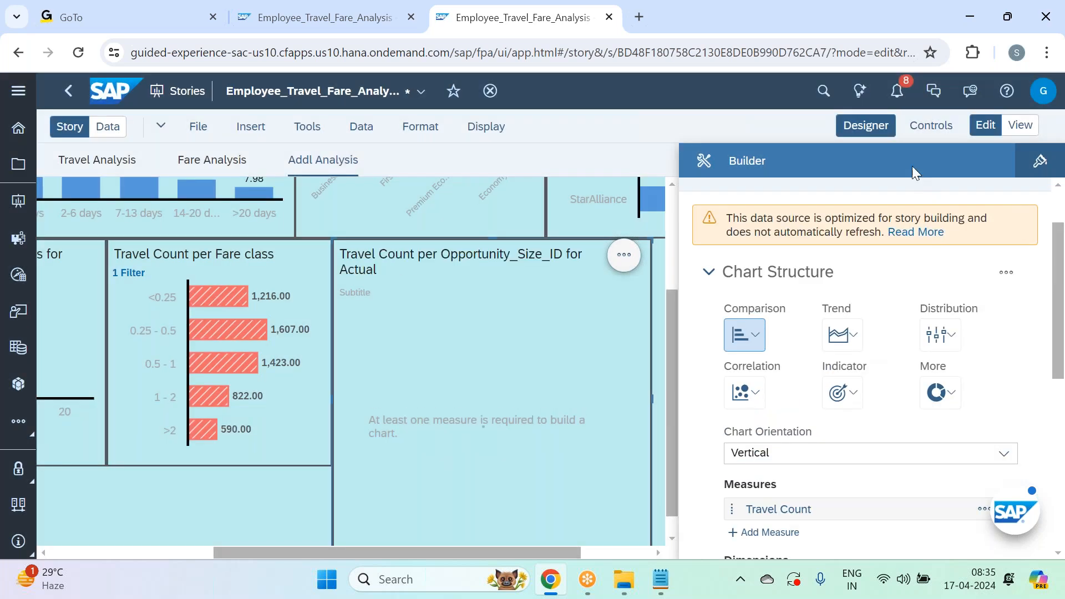
click(865, 125)
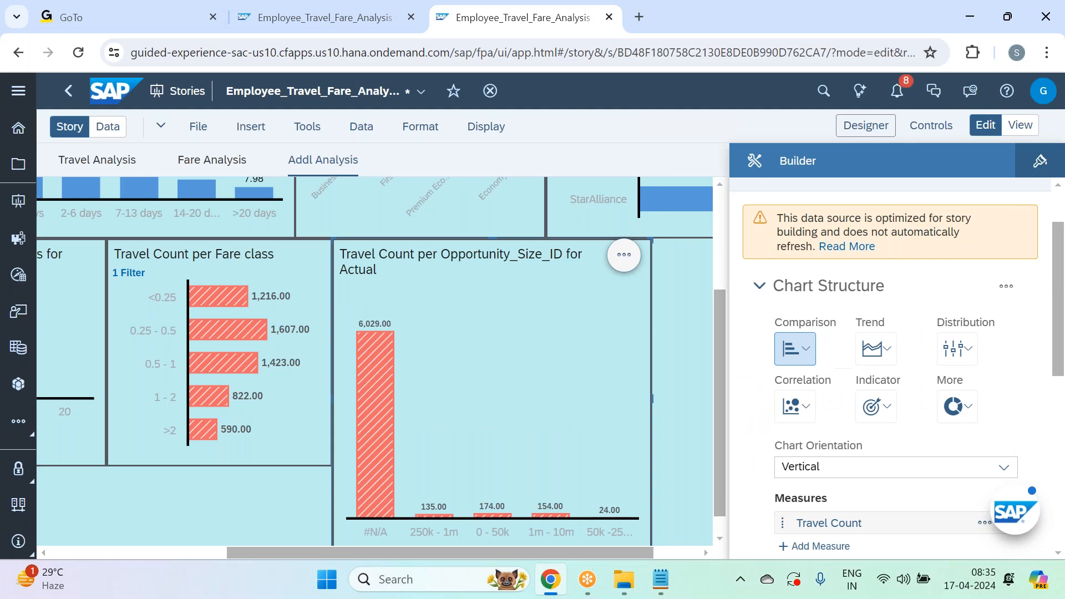
Shorten the new chart's title to "Travel Count per Opportunity_Size_ID" and shrink the chart to match the height of the adjacent Fare class chart
key(BackSpace)
key(BackSpace)
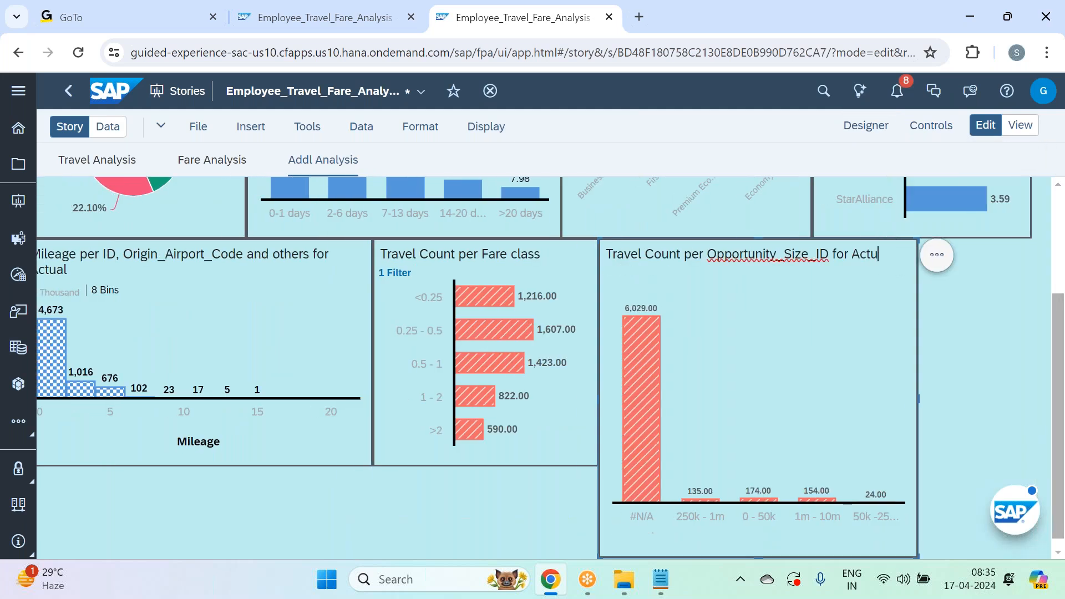
key(BackSpace)
key(BackSpace)
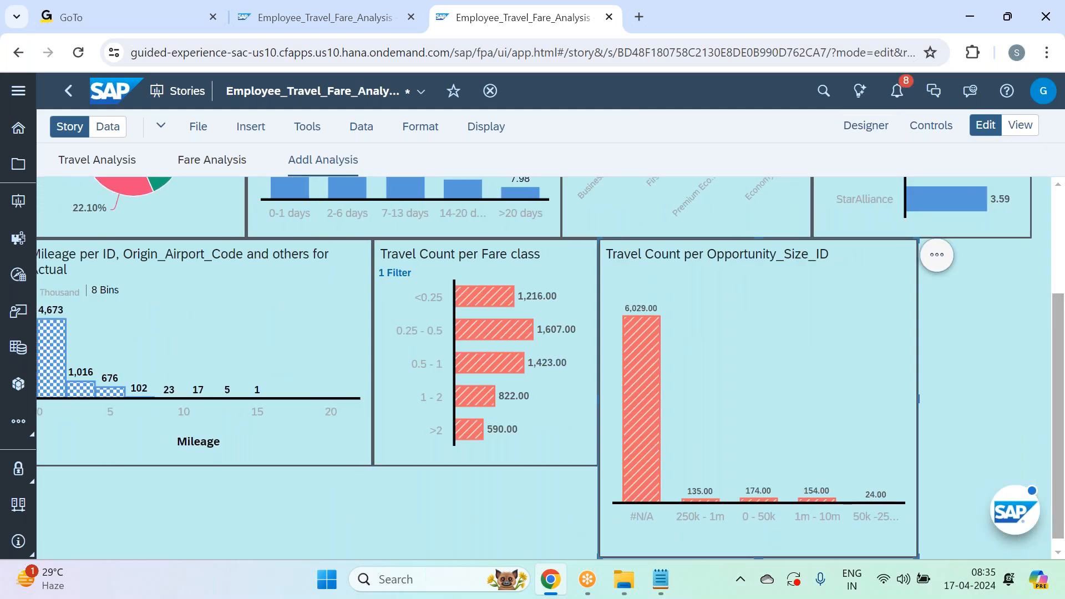
scroll(757, 336, down, 1)
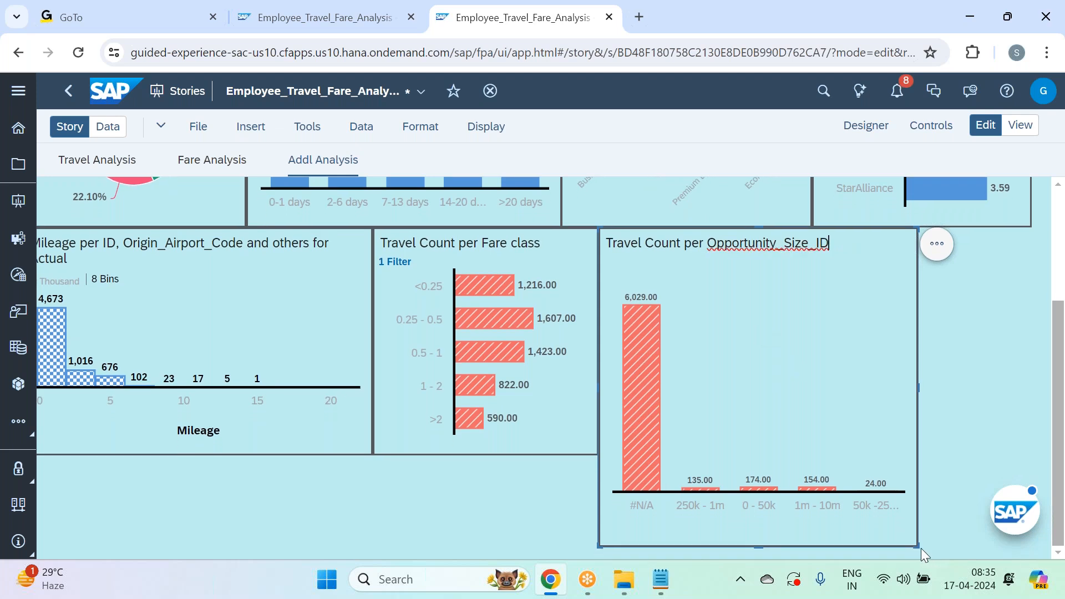
drag(916, 546, 811, 455)
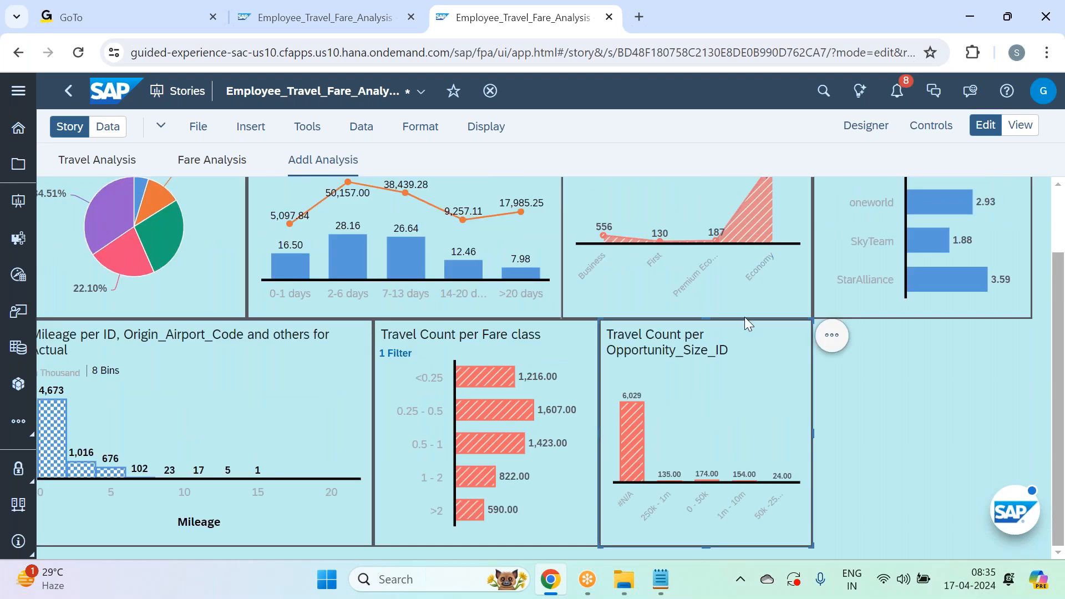
Retitle the opportunity size chart "TravelCount by Opportunity"
click(736, 351)
key(BackSpace)
key(BackSpace)
key(BackSpace)
key(BackSpace)
key(BackSpace)
key(BackSpace)
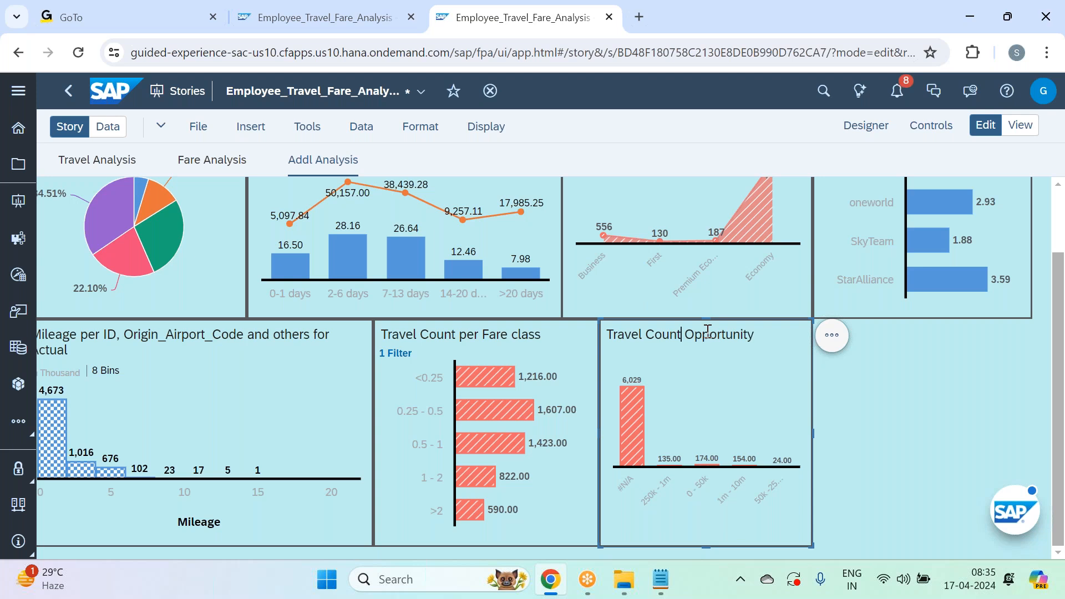
click(645, 332)
key(BackSpace)
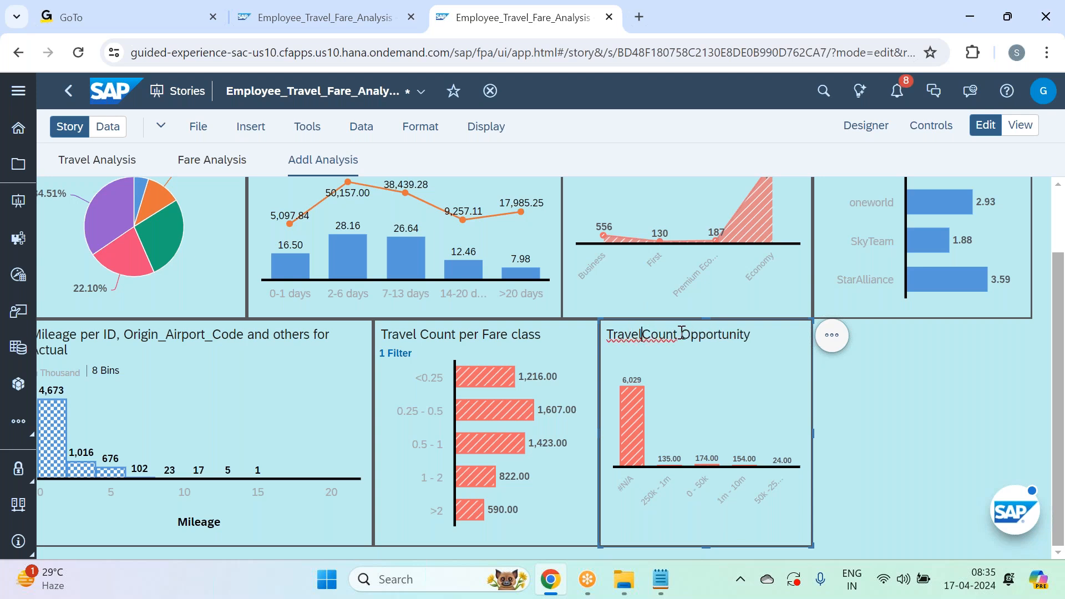
click(683, 332)
text(by)
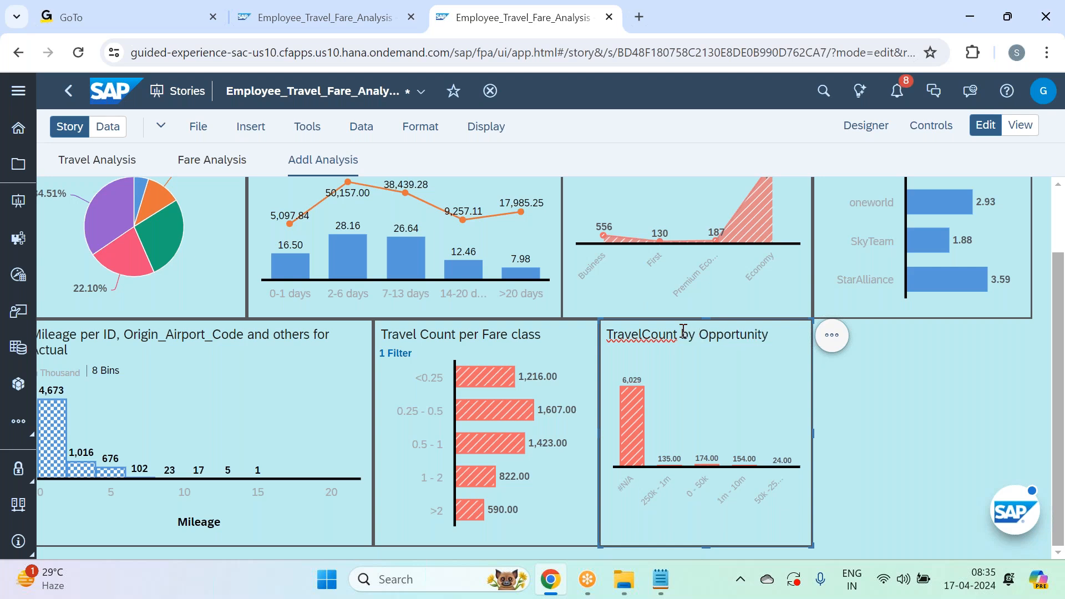
click(870, 429)
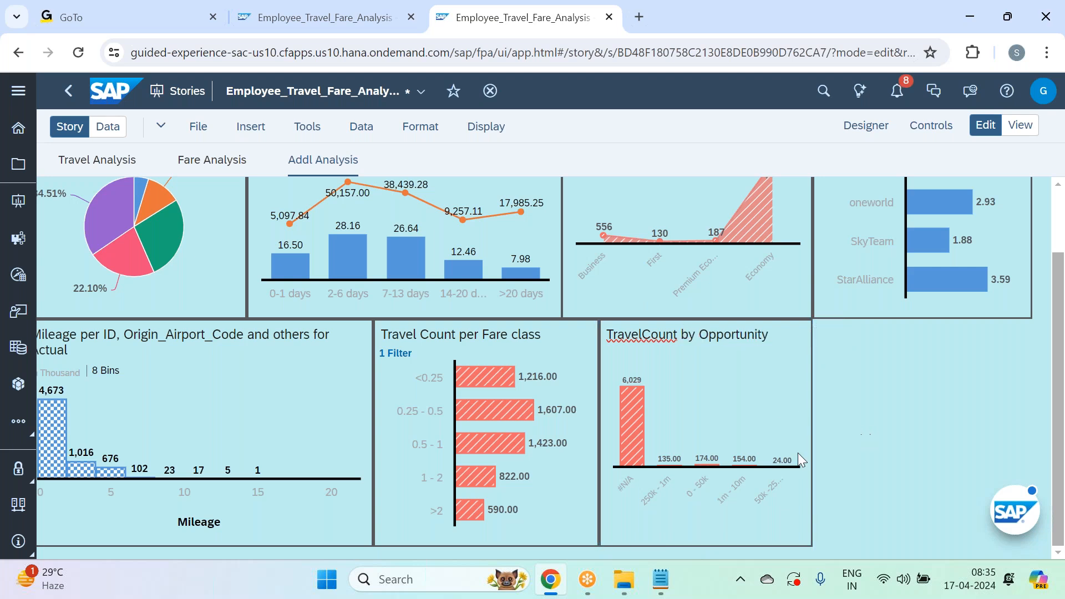
Exclude the #N/A bar from the opportunity size chart
mouse_move(639, 428)
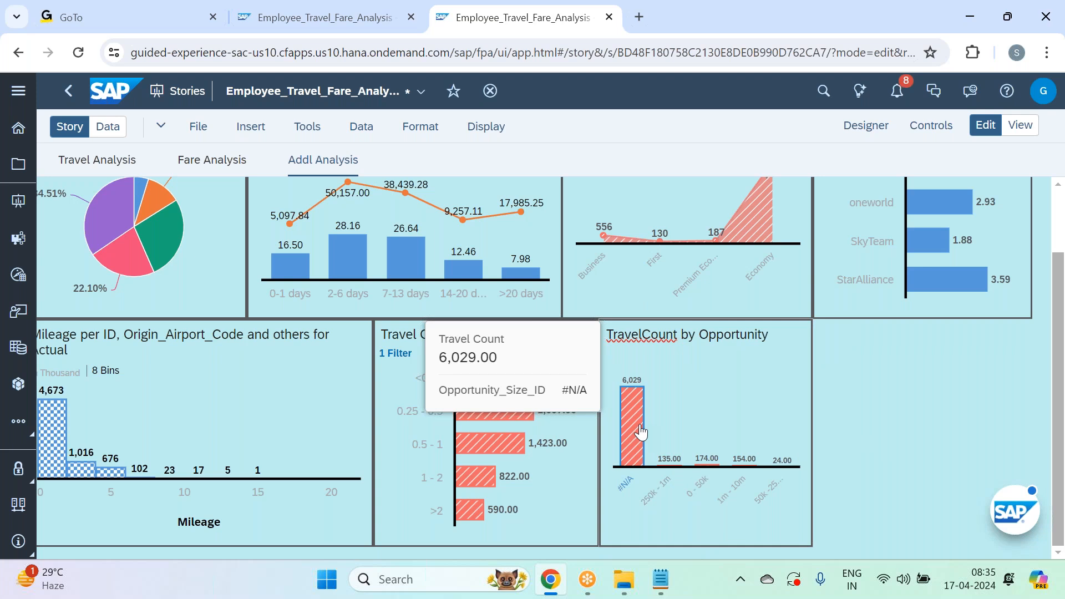
click(635, 418)
click(635, 418)
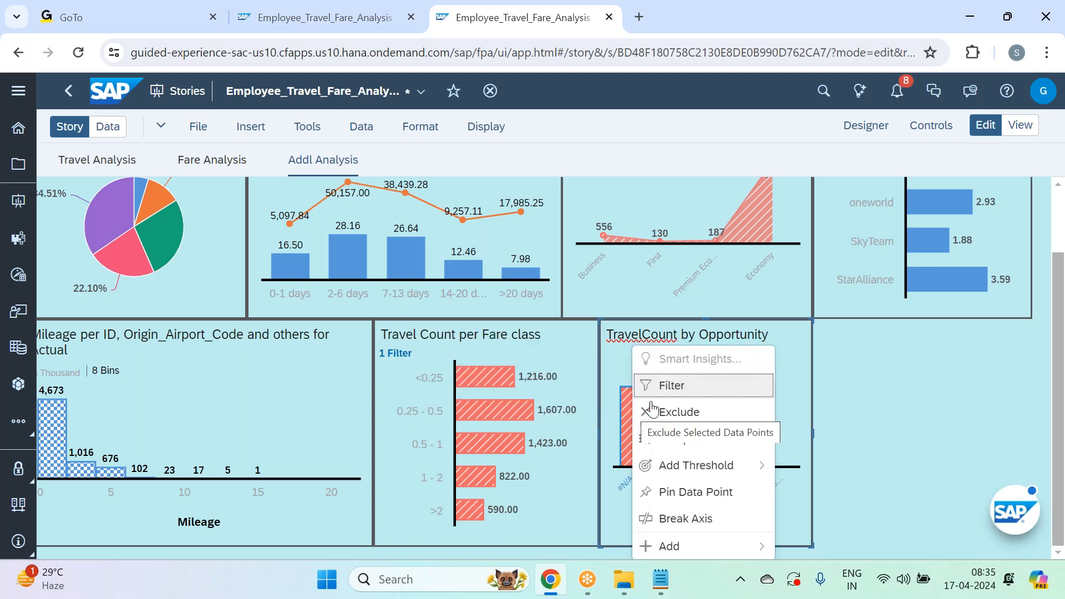
click(690, 424)
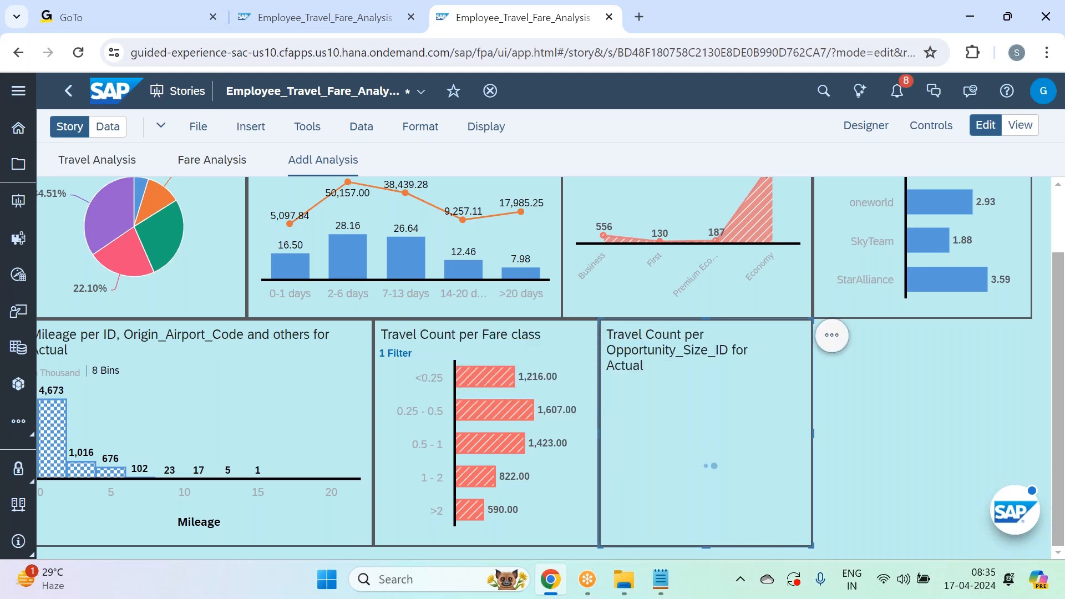
Shorten the filtered opportunity chart's title to "Travel Count per Opportunity"
click(658, 367)
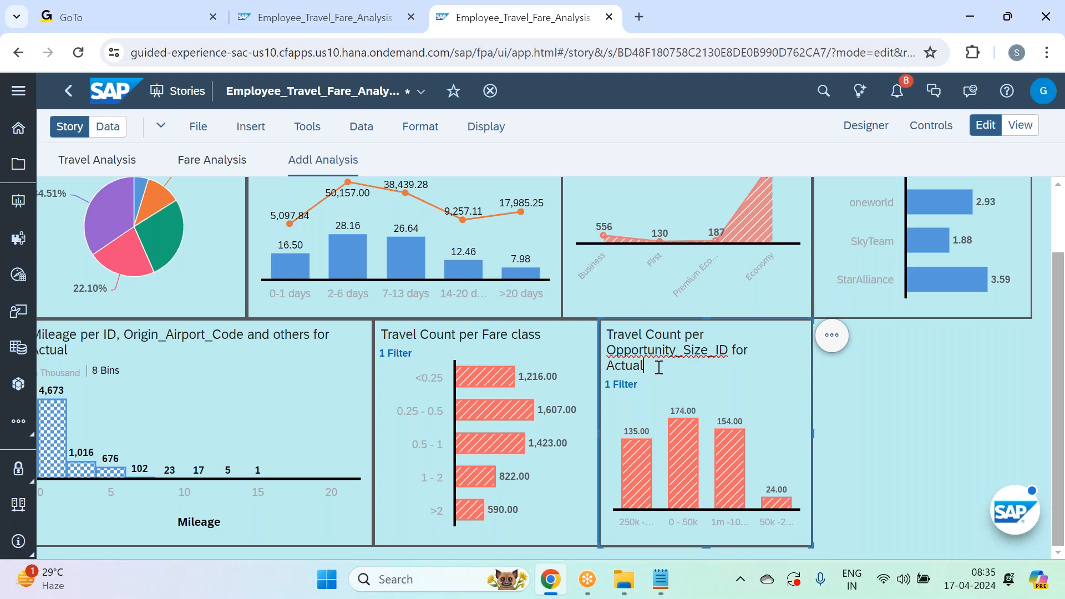
key(BackSpace)
key(BackSpace)
key(BackSpace)
key(BackSpace)
key(BackSpace)
key(BackSpace)
key(BackSpace)
key(BackSpace)
key(BackSpace)
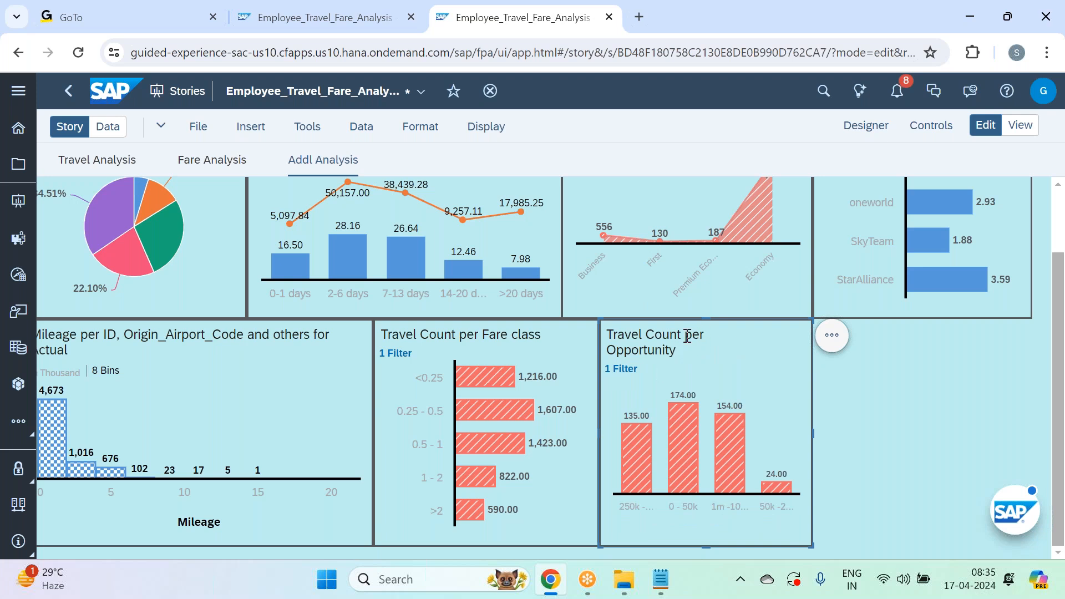
Reword the filtered opportunity chart's title as "Travelcount by Opportunity"
drag(704, 335, 687, 335)
key(BackSpace)
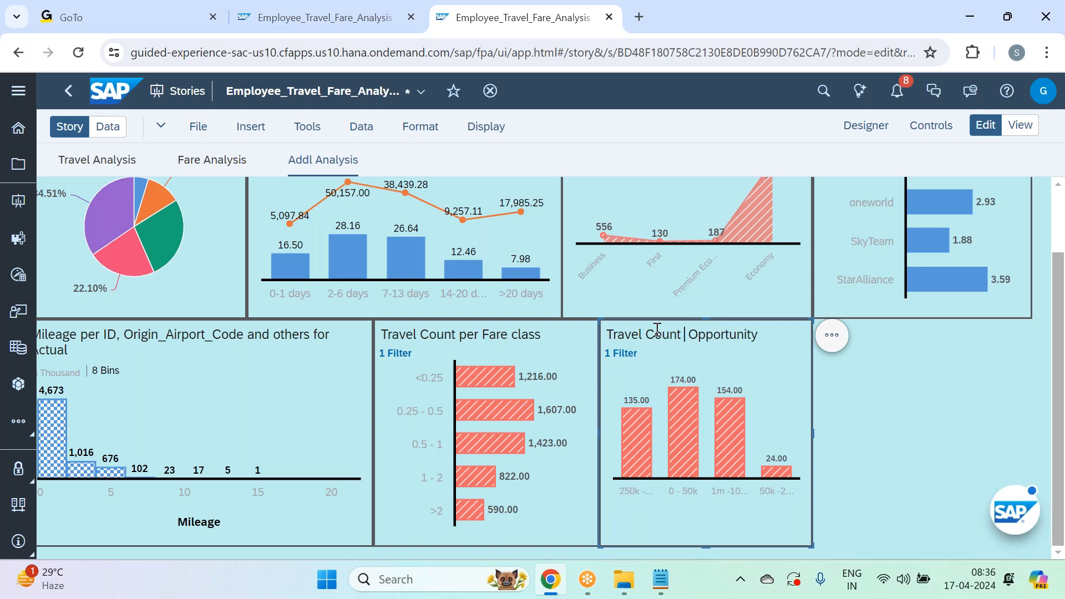
key(BackSpace)
key(BackSpace)
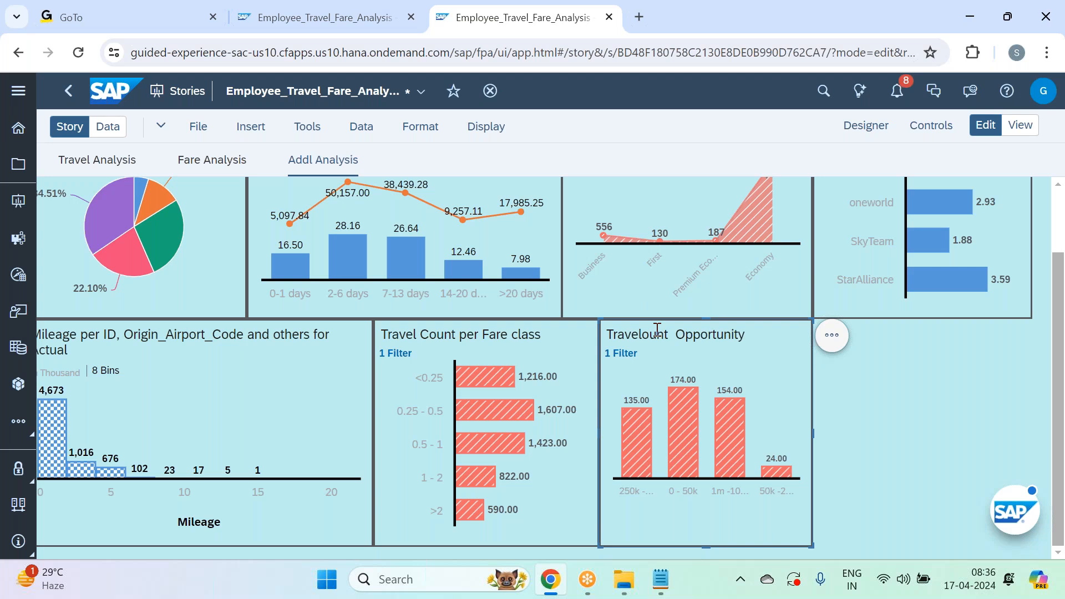
text(count)
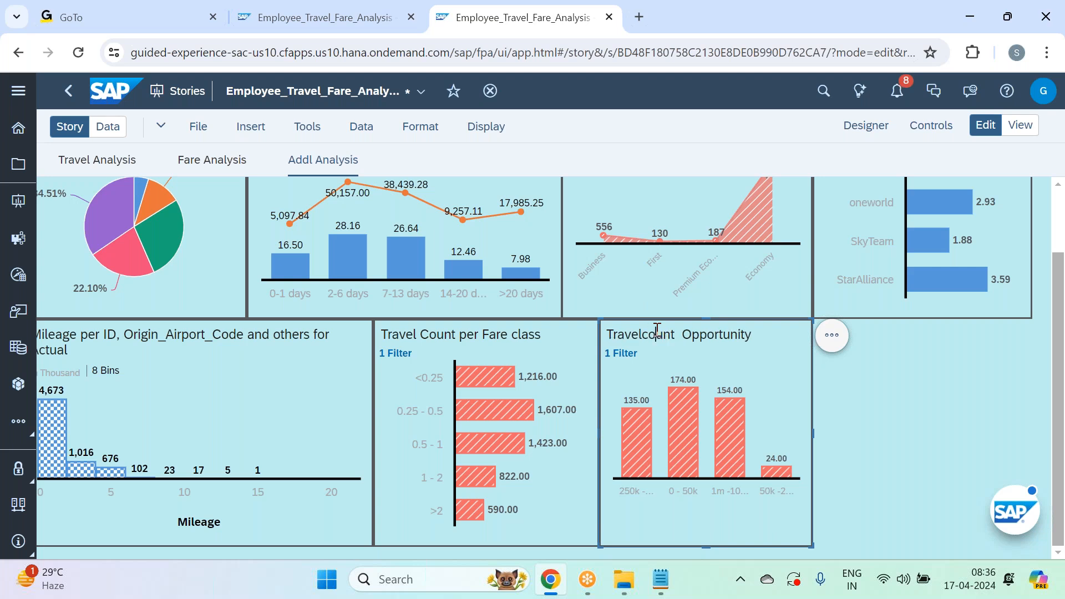
text( by)
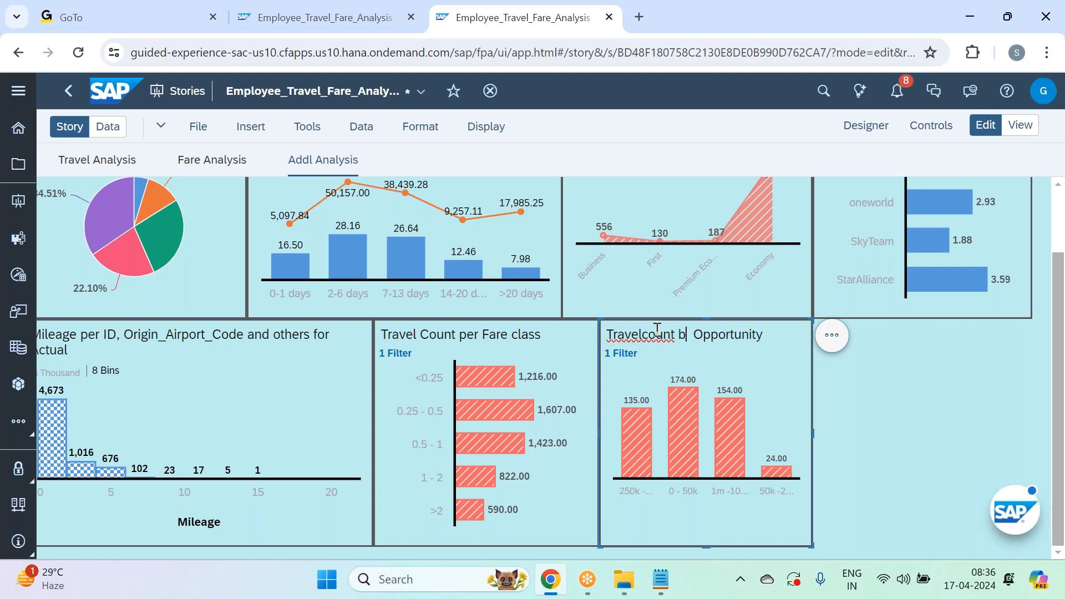
Tidy the spacing in the opportunity chart's title "Travelcount by Opportunity" and save the story
key(Delete)
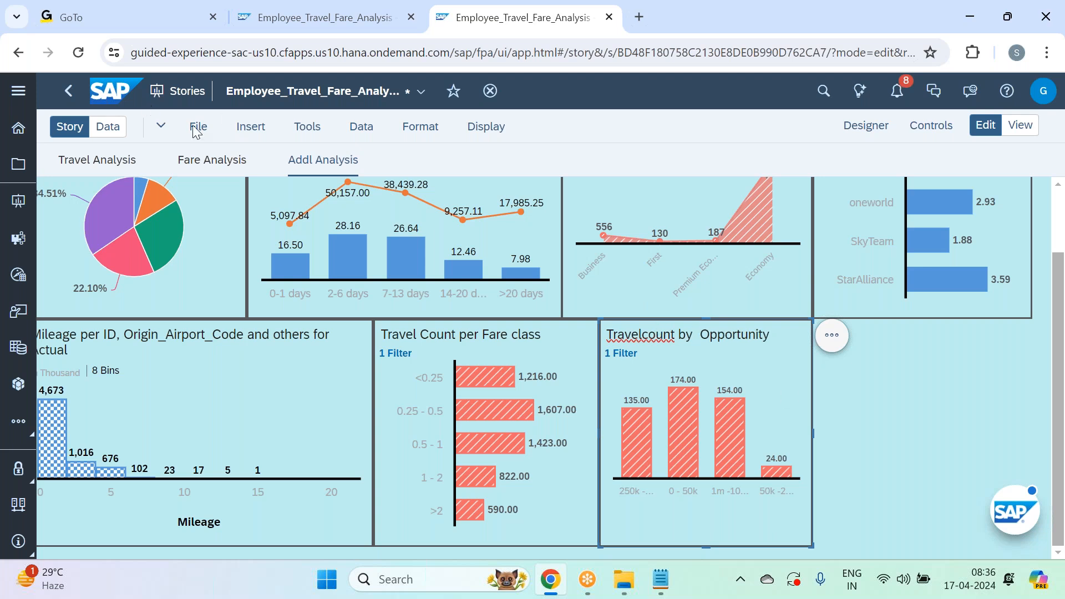
click(208, 138)
mouse_move(238, 176)
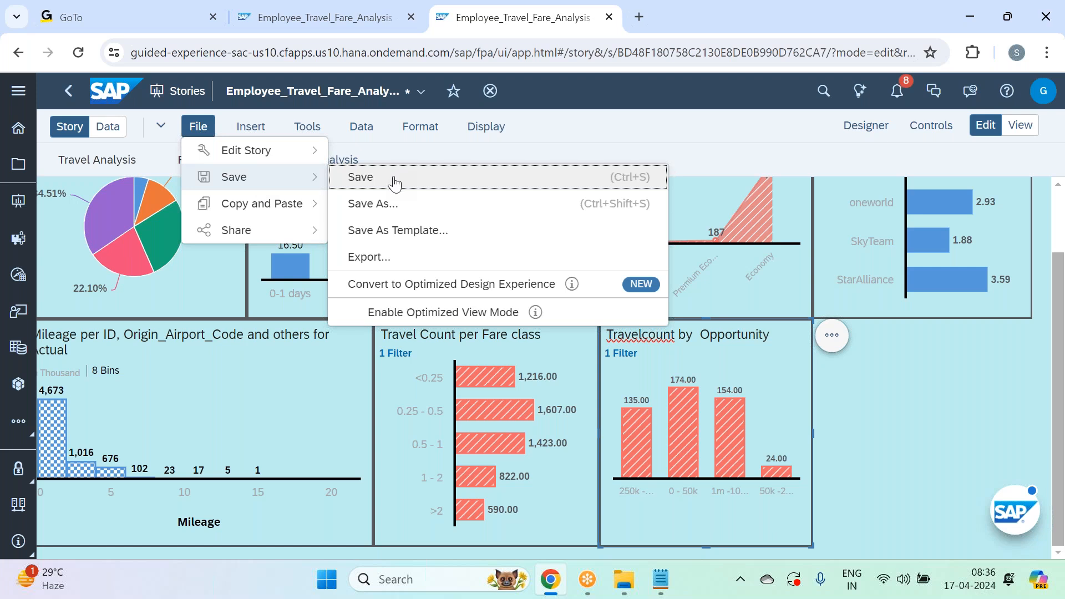
click(394, 179)
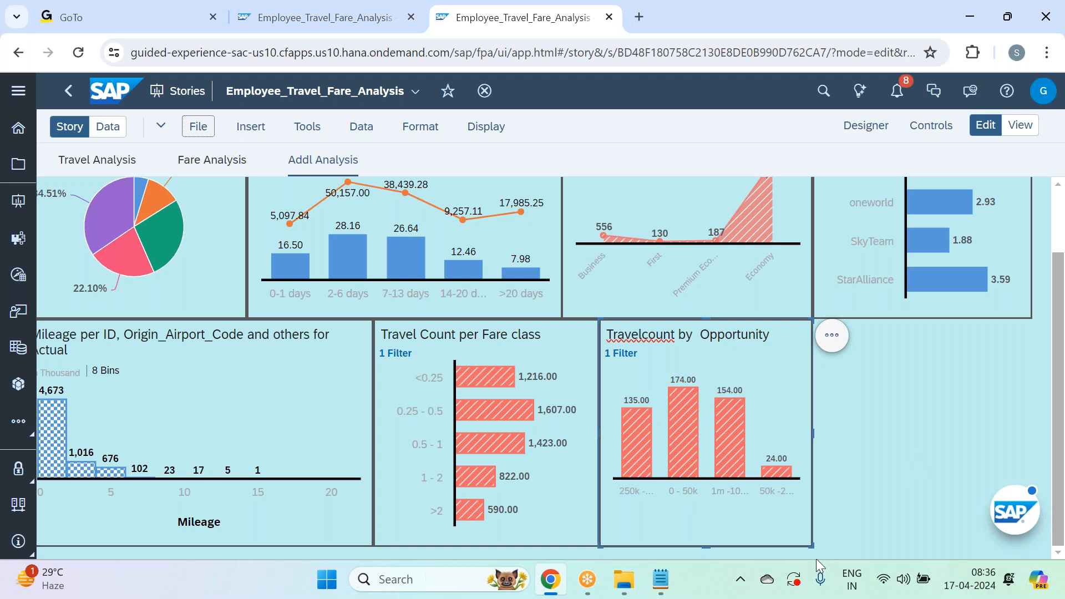
Check the widget notes for the Widget 21 specification: its measure, dimension and chart type
click(673, 589)
scroll(215, 480, down, 2)
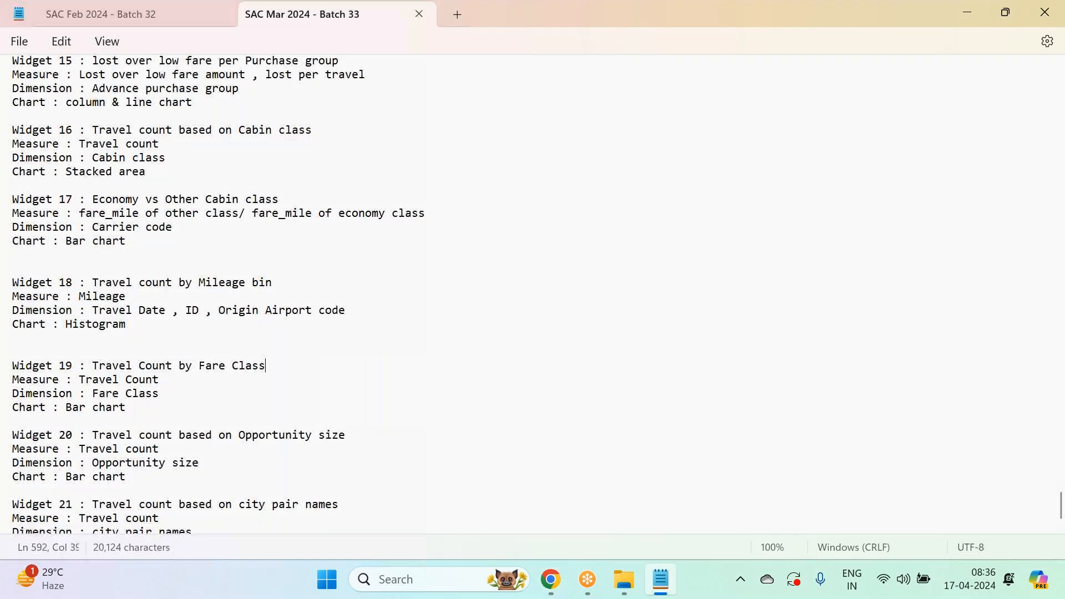
drag(169, 473, 11, 430)
click(345, 416)
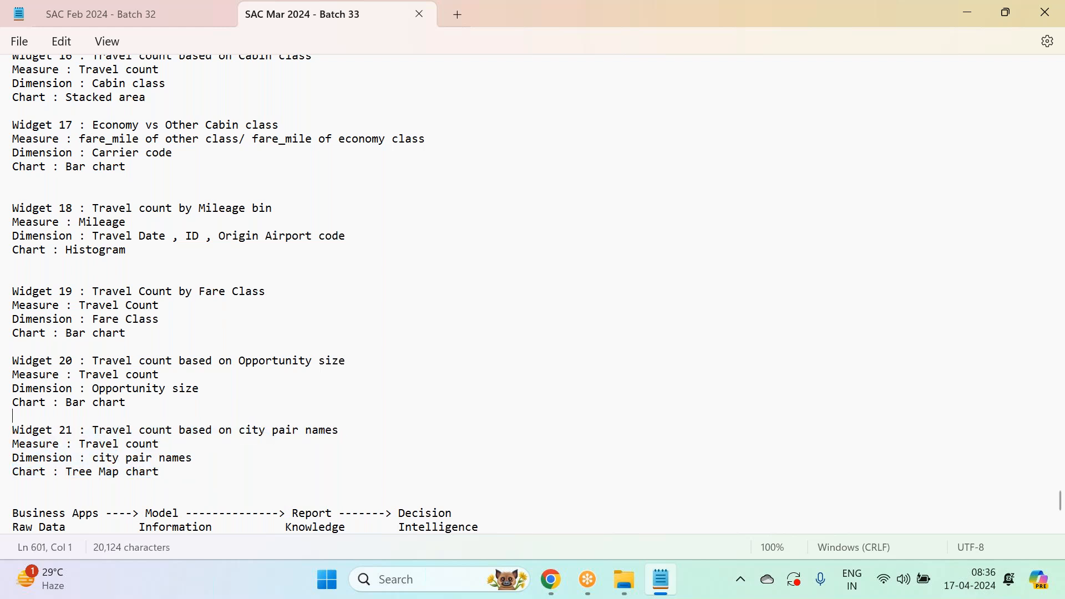
key(alt+Tab)
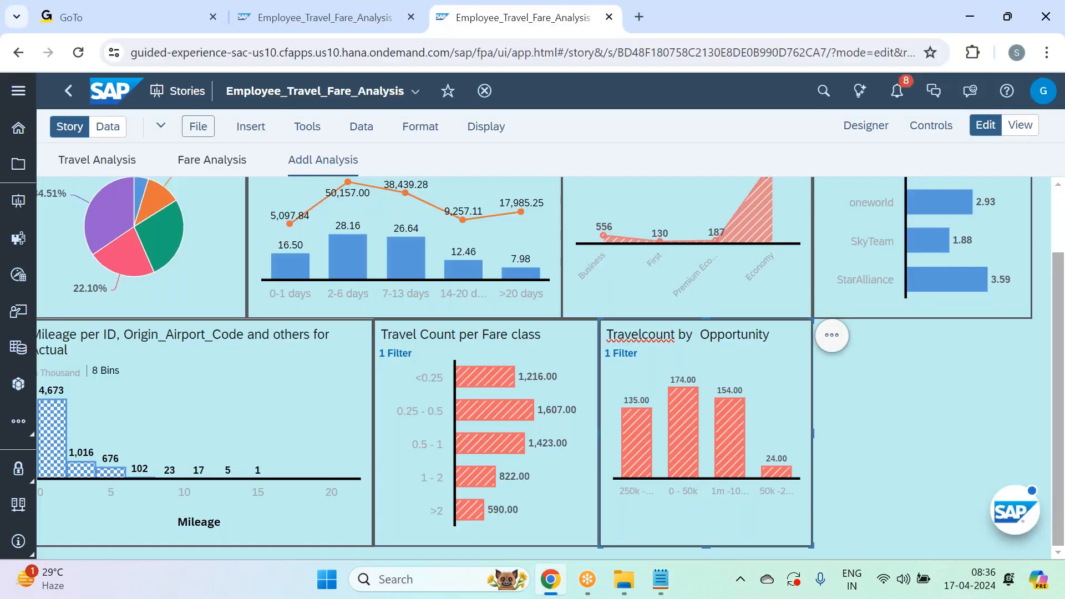
key(alt+Tab)
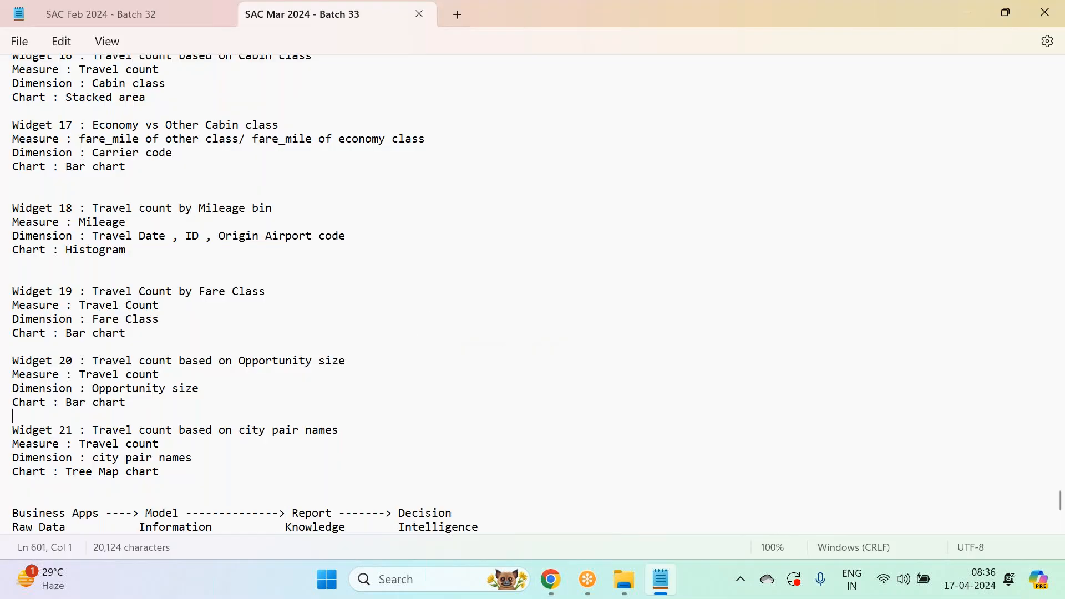
key(alt+Tab)
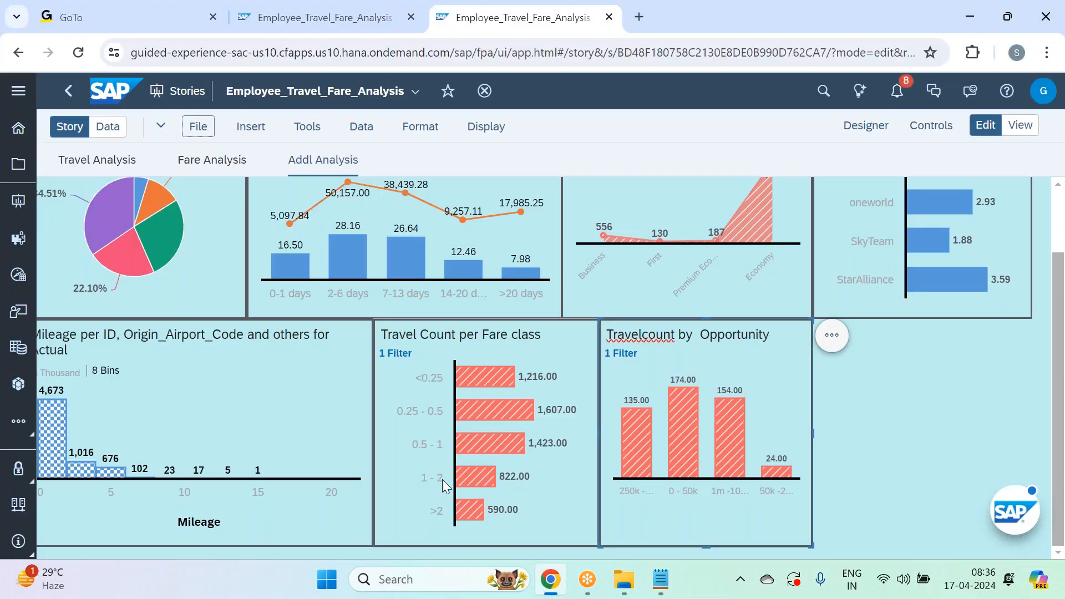
Narrow the Travel Count per Fare class chart and the mileage histogram slightly to free space in the row
click(564, 487)
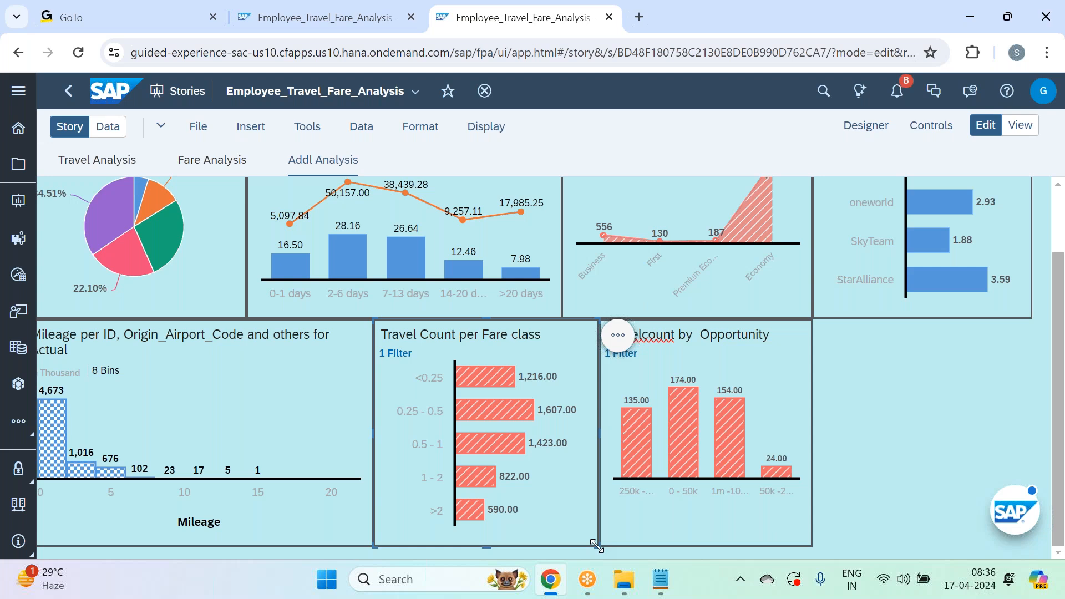
drag(596, 546, 576, 544)
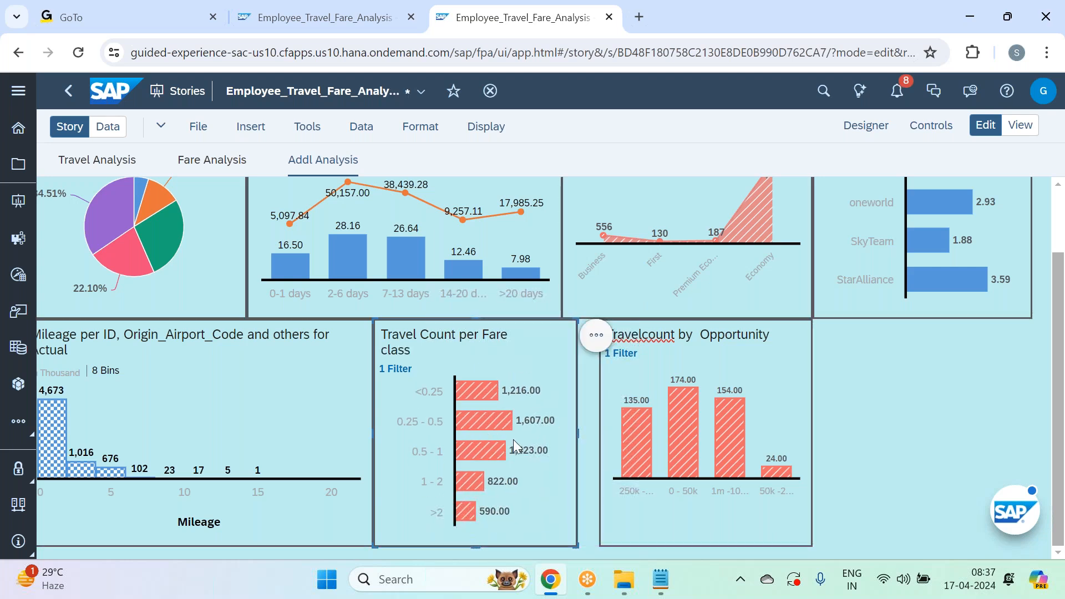
click(348, 448)
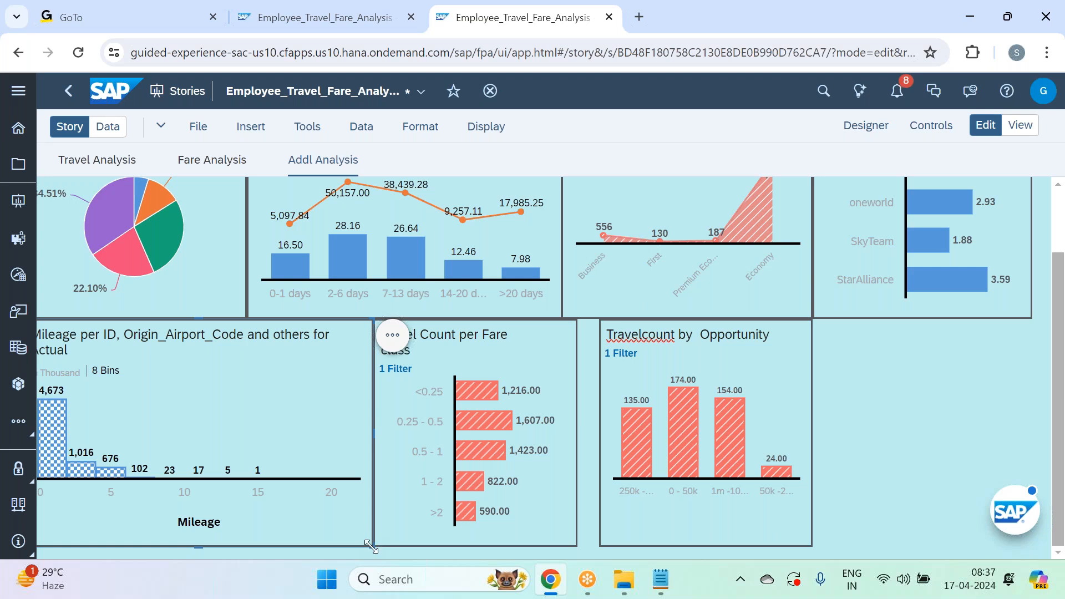
drag(370, 547, 362, 545)
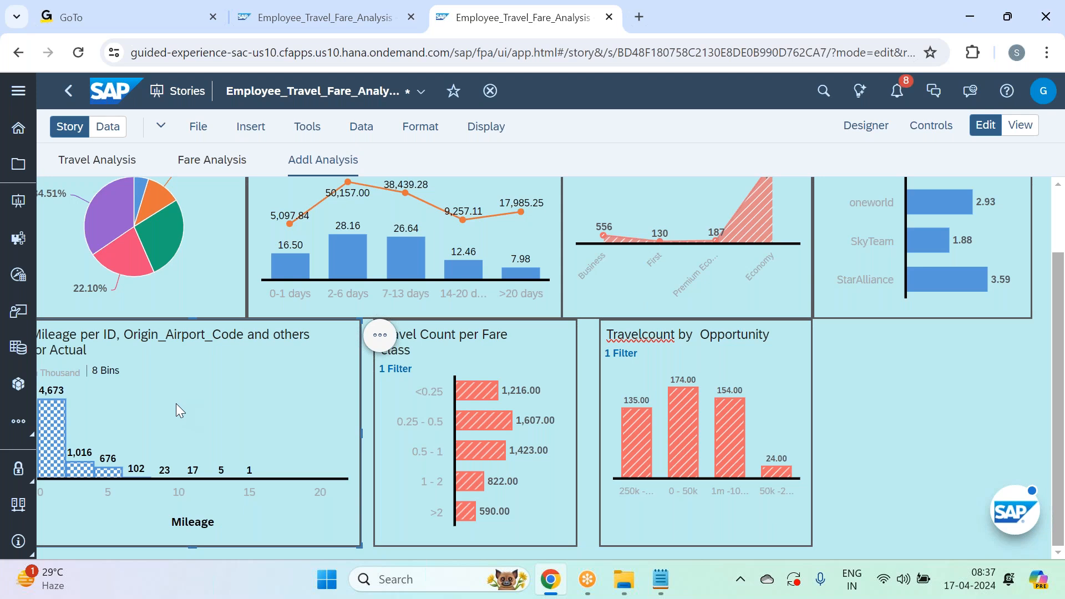
Shorten the mileage histogram's title to "Mileage per ID, Origin_Airport_Code"
double_click(111, 347)
click(112, 346)
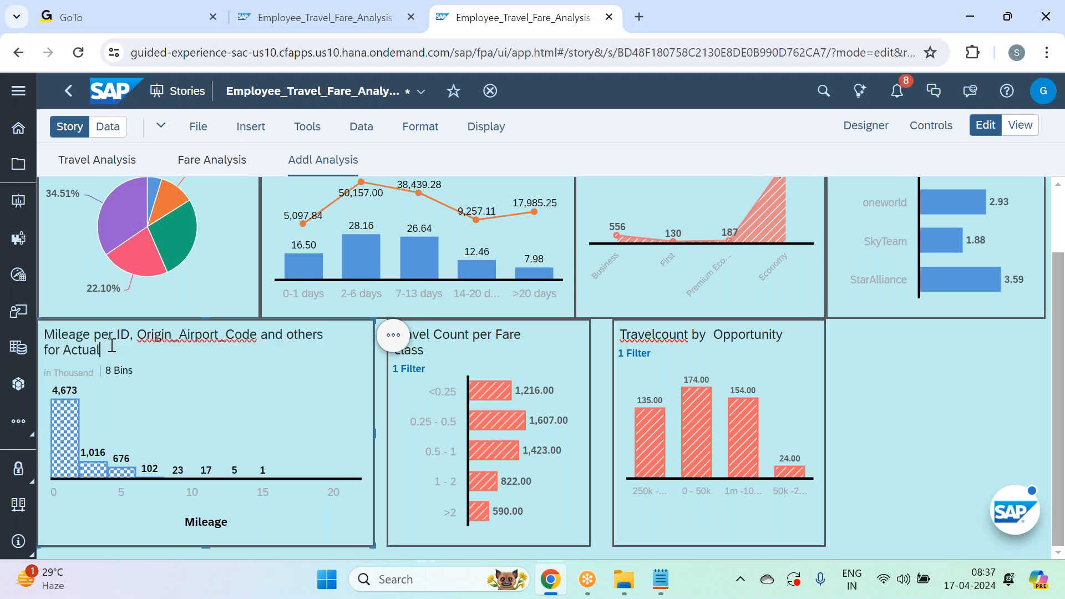
key(BackSpace)
key(BackSpace)
key(BackSpace)
key(BackSpace)
key(BackSpace)
key(BackSpace)
key(BackSpace)
key(BackSpace)
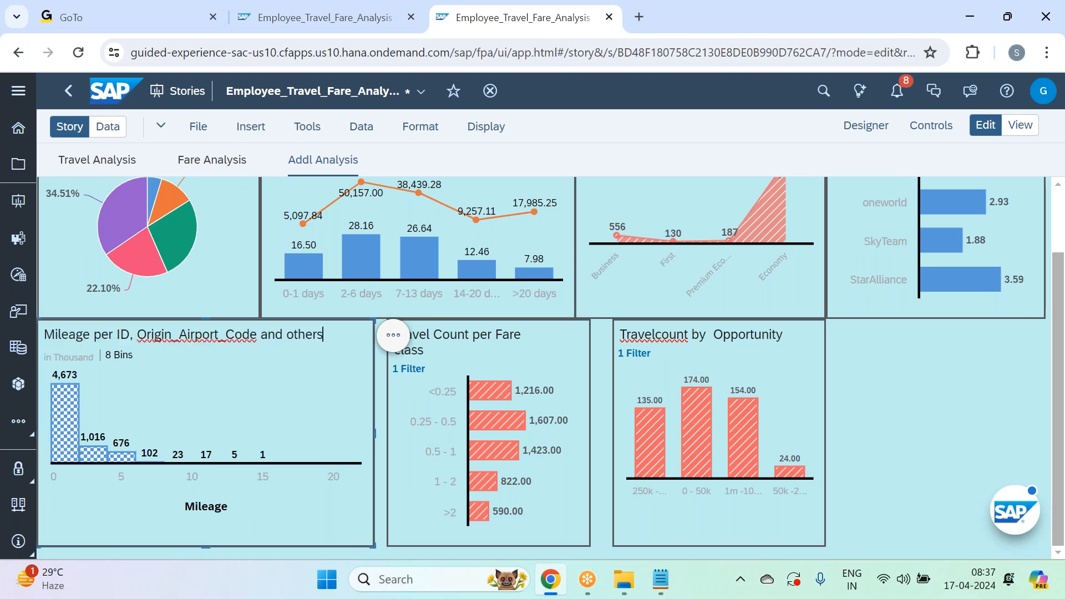
key(BackSpace)
key(BackSpace)
key(BackSpace)
key(BackSpace)
key(BackSpace)
key(BackSpace)
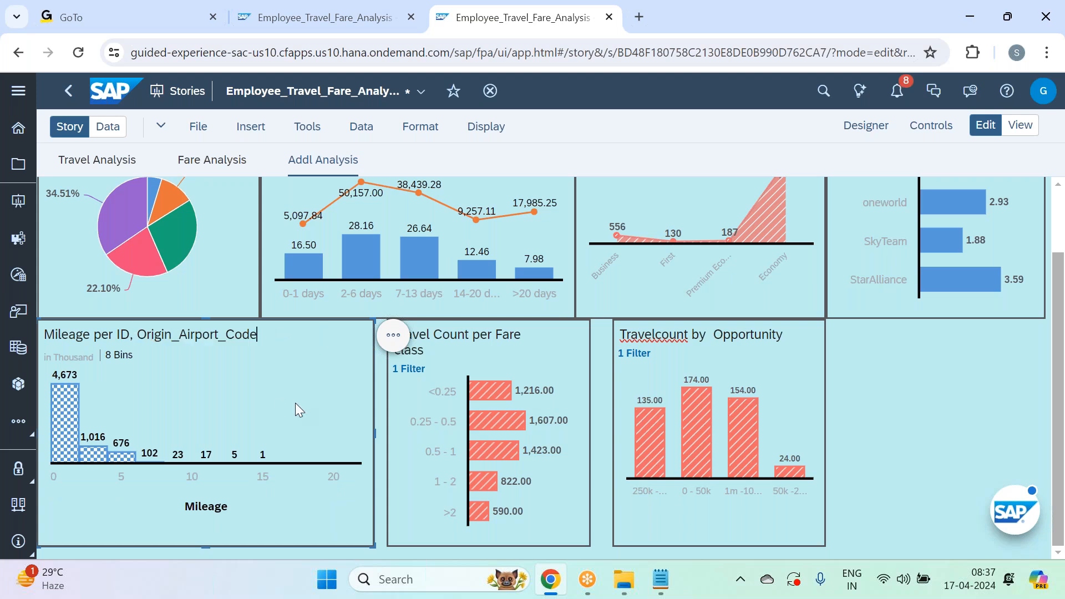
click(295, 402)
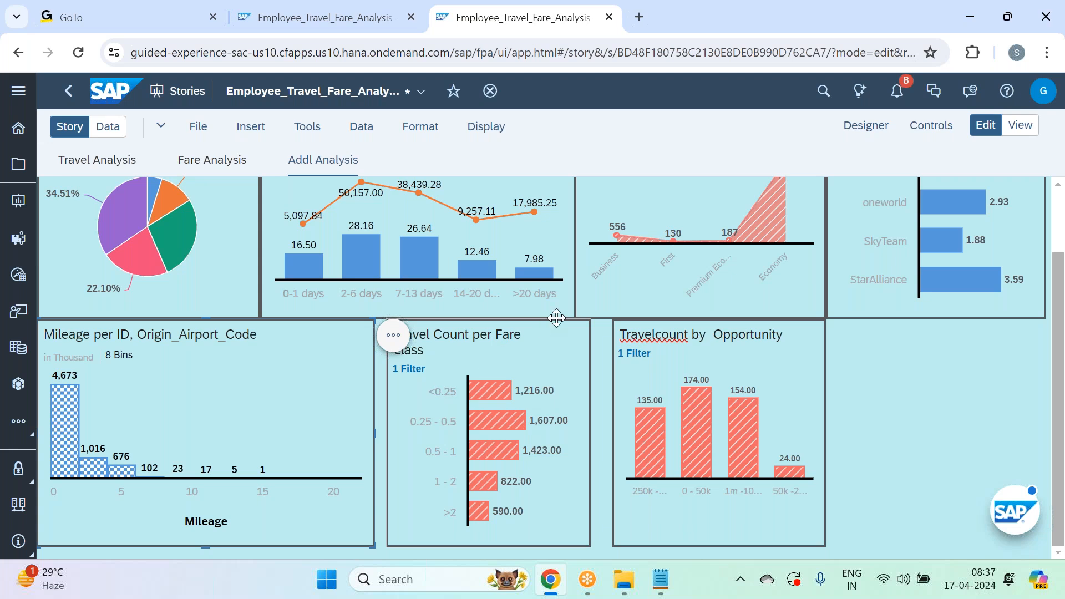
Move the fare class and opportunity charts over to close the gaps beside the mileage histogram
drag(556, 318, 549, 317)
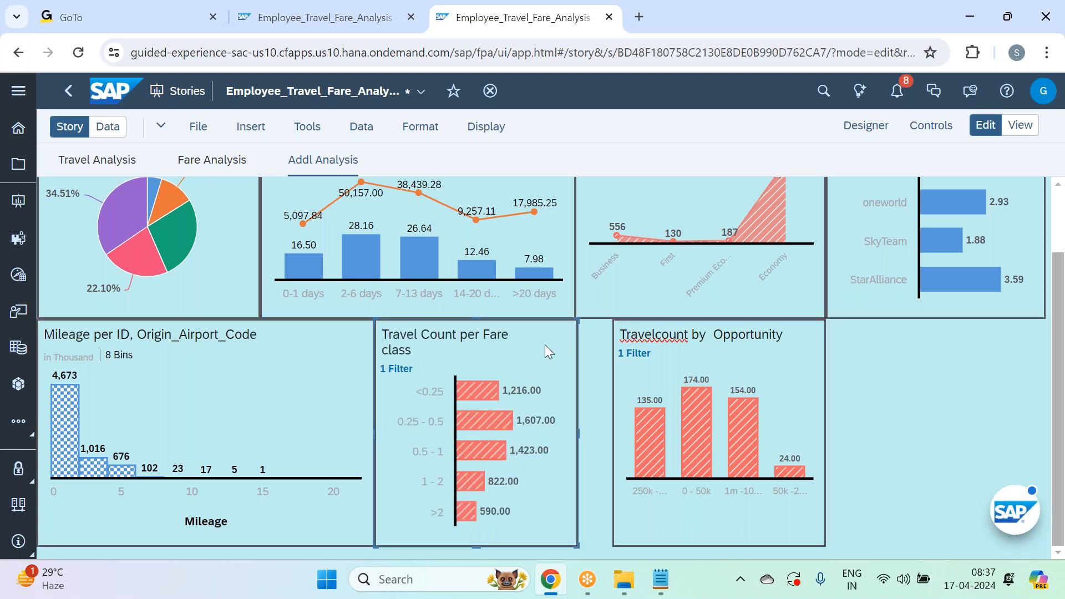
drag(692, 332, 668, 320)
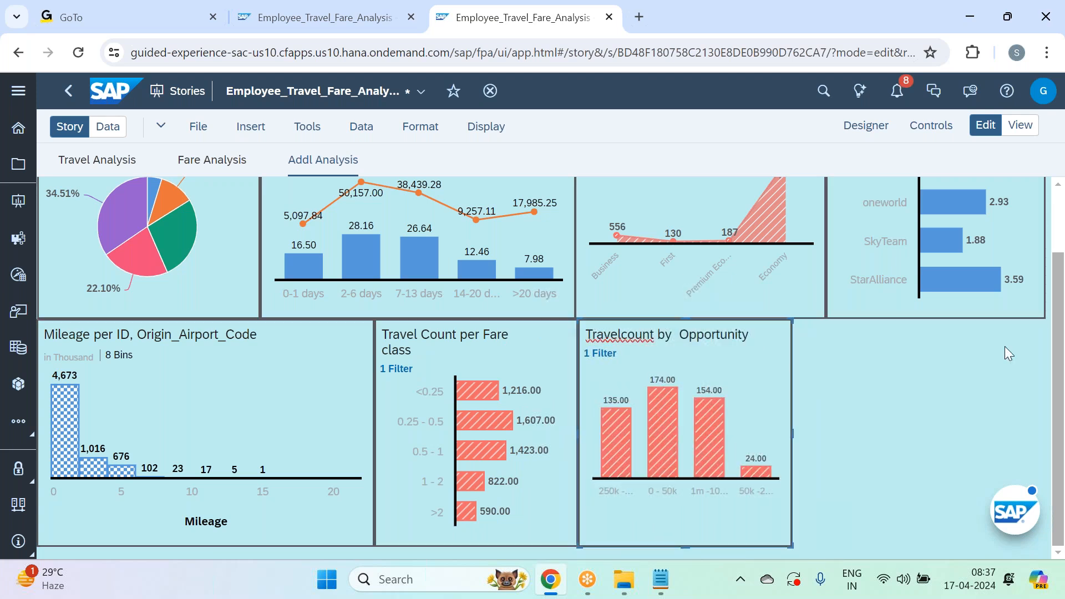
Insert a new chart, place it beside the opportunity chart and resize it to fit the row
click(251, 126)
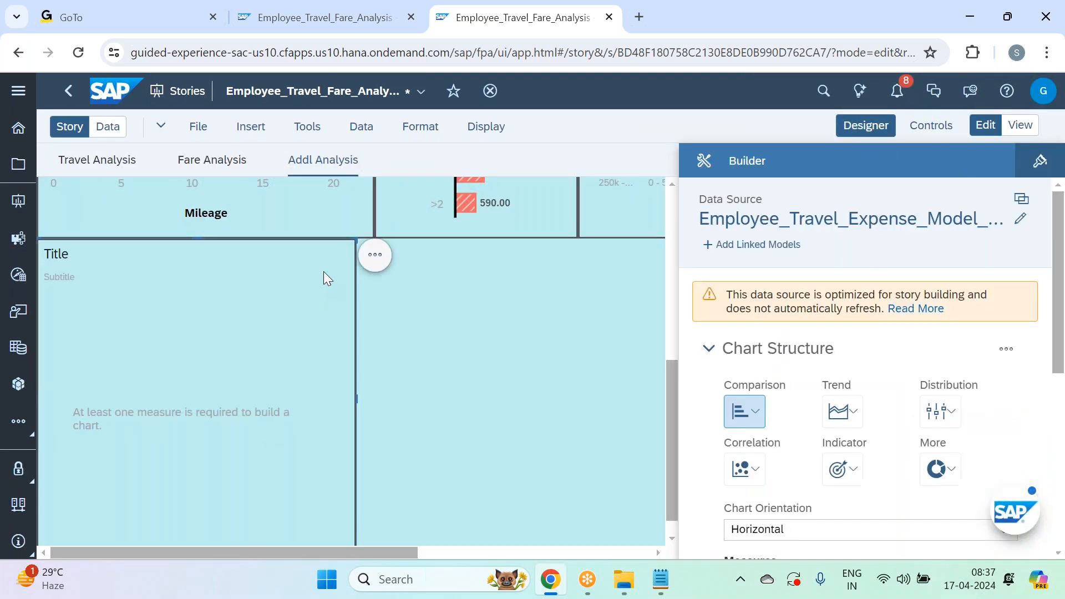
click(865, 126)
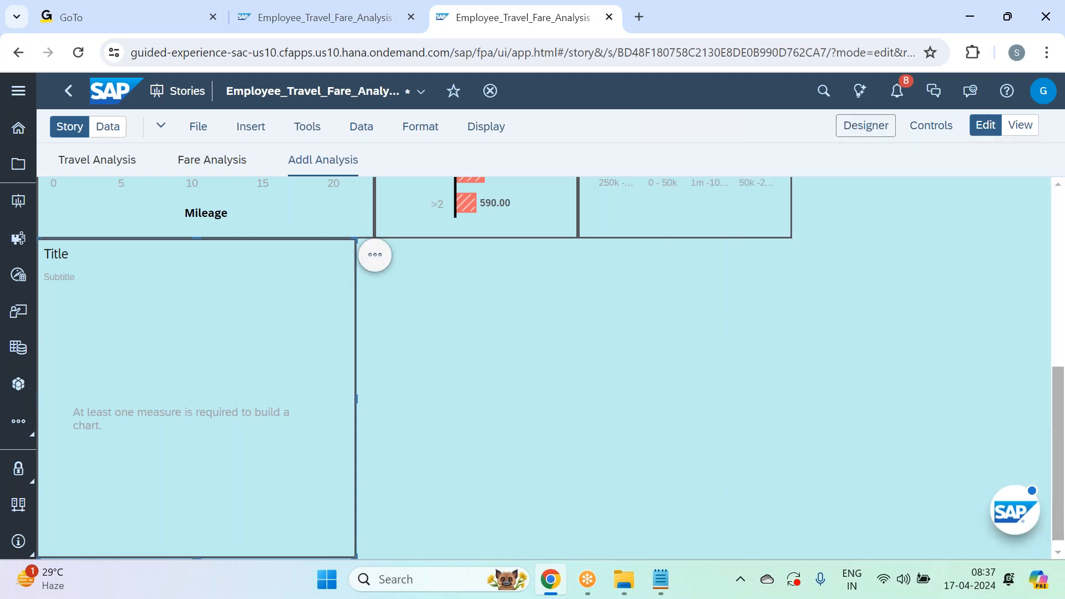
drag(850, 240, 770, 238)
drag(1034, 531, 971, 441)
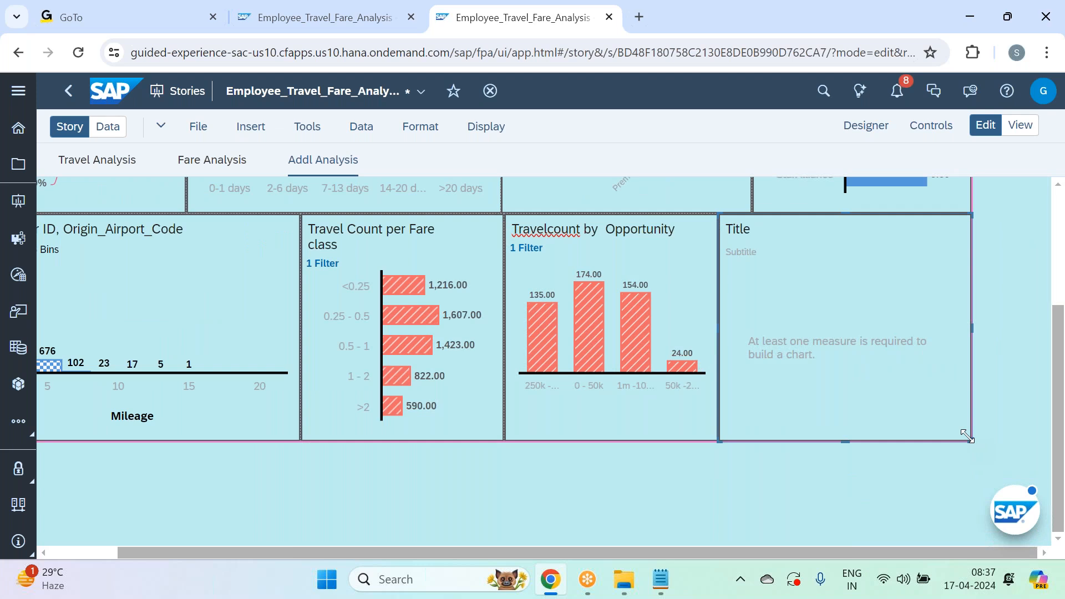
Add Travel Count as the new chart's measure
click(870, 130)
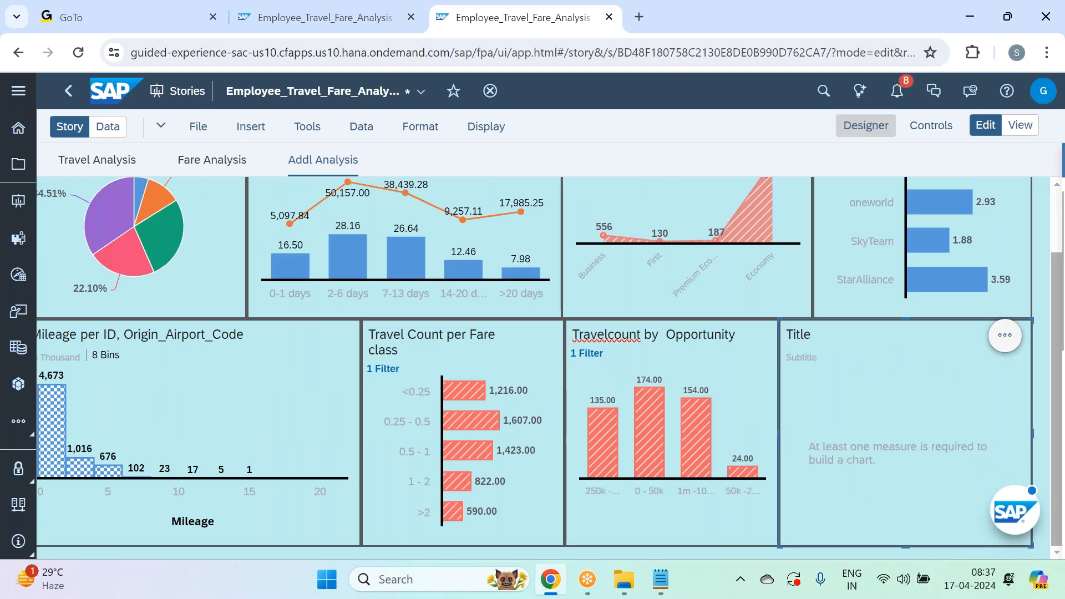
scroll(964, 270, down, 2)
click(778, 421)
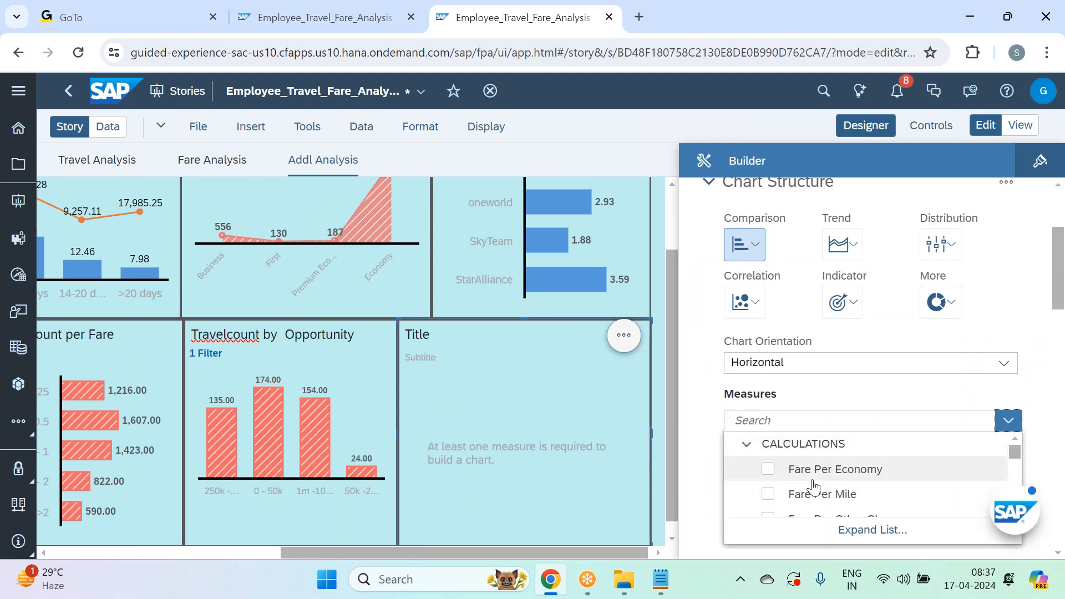
scroll(813, 488, down, 3)
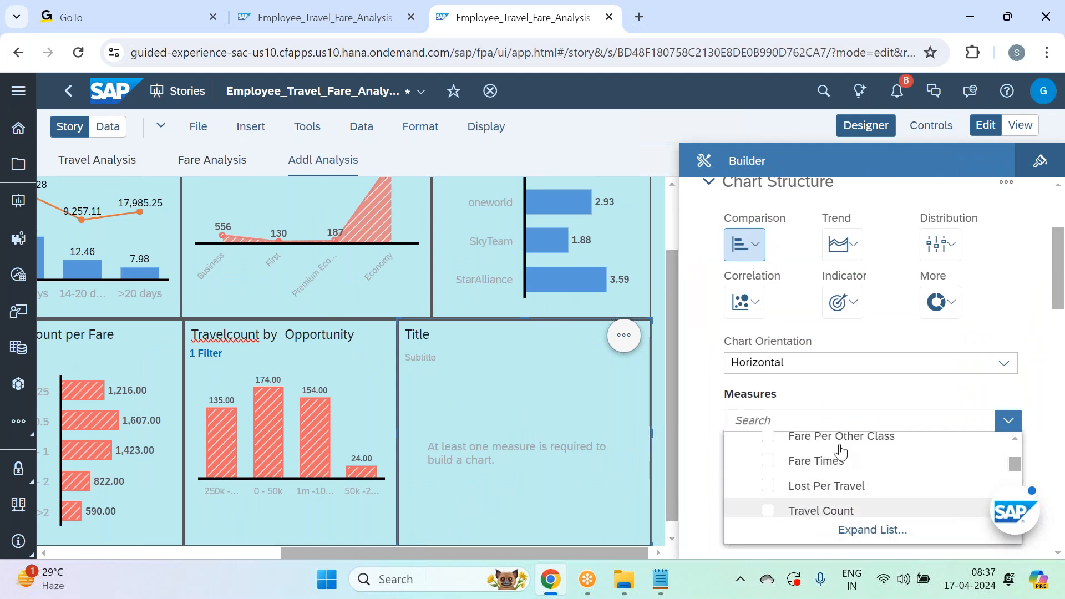
click(821, 509)
click(852, 391)
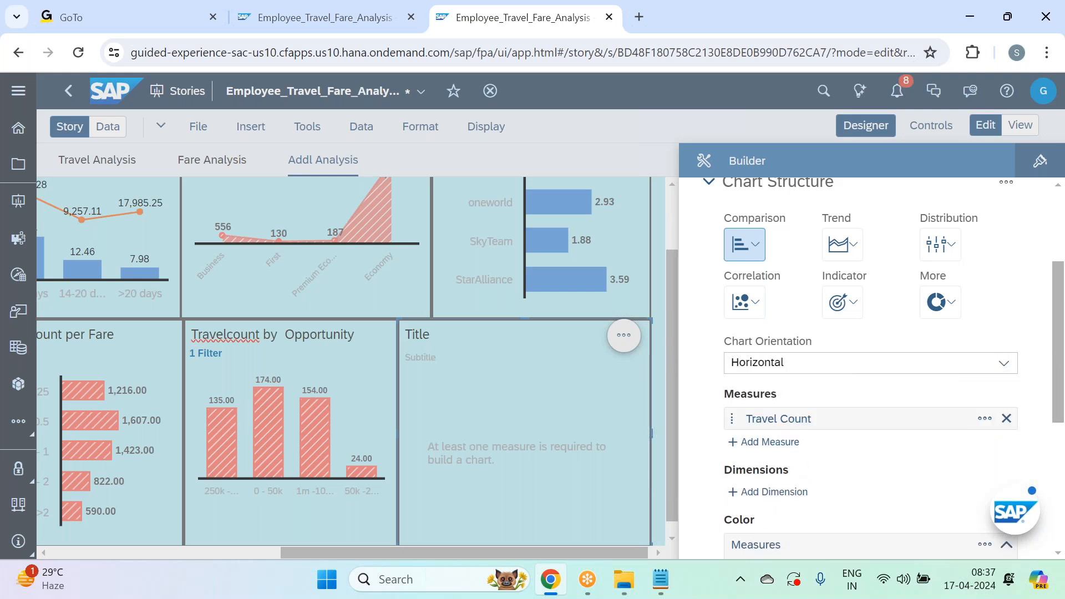
Add City_Pair_Names as the new chart's dimension
click(782, 493)
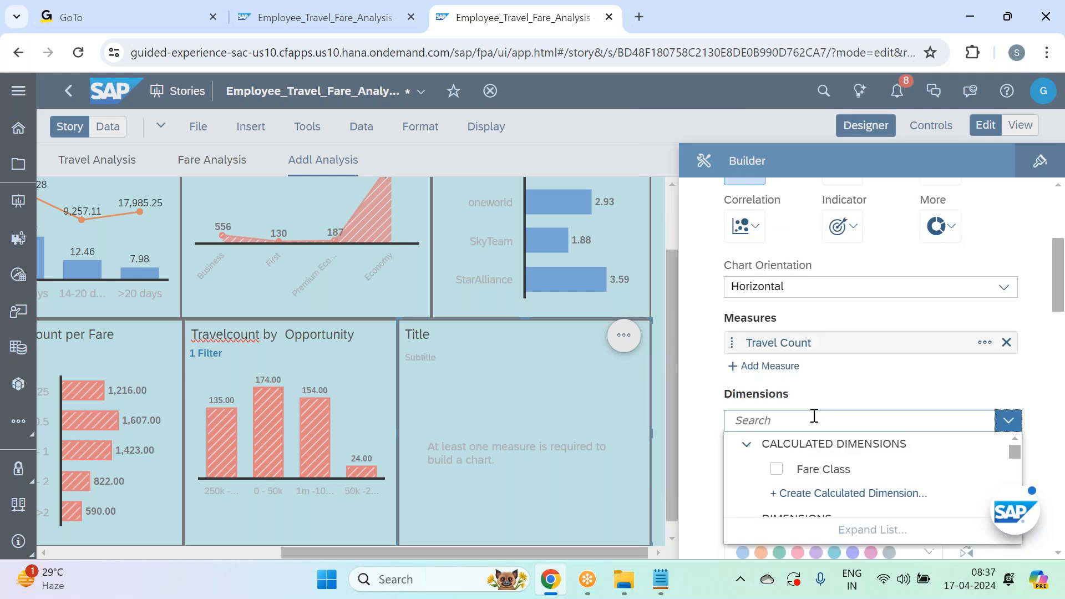
text(city)
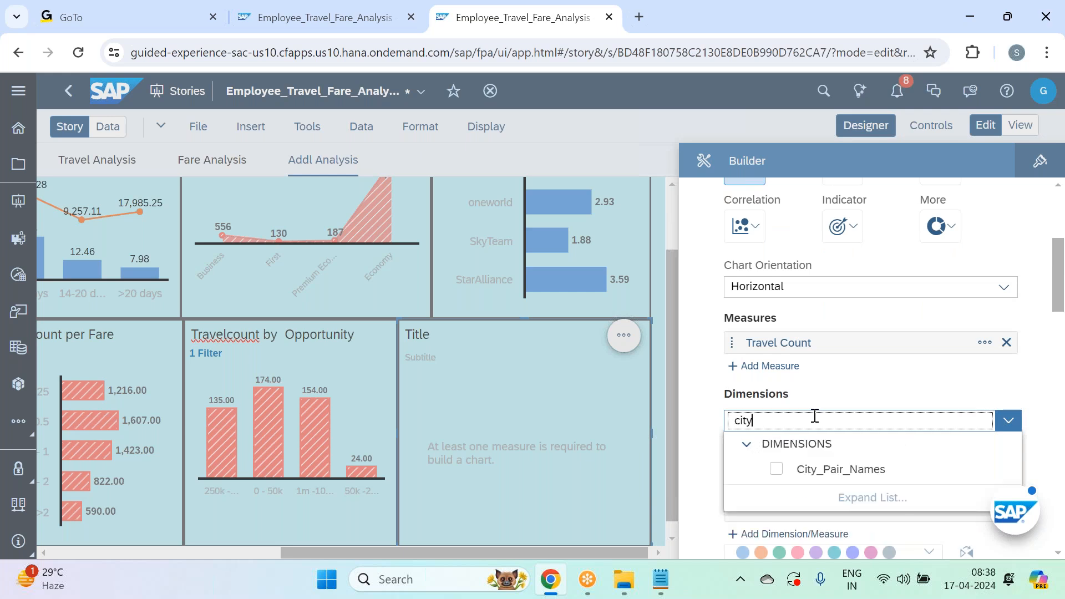
click(838, 470)
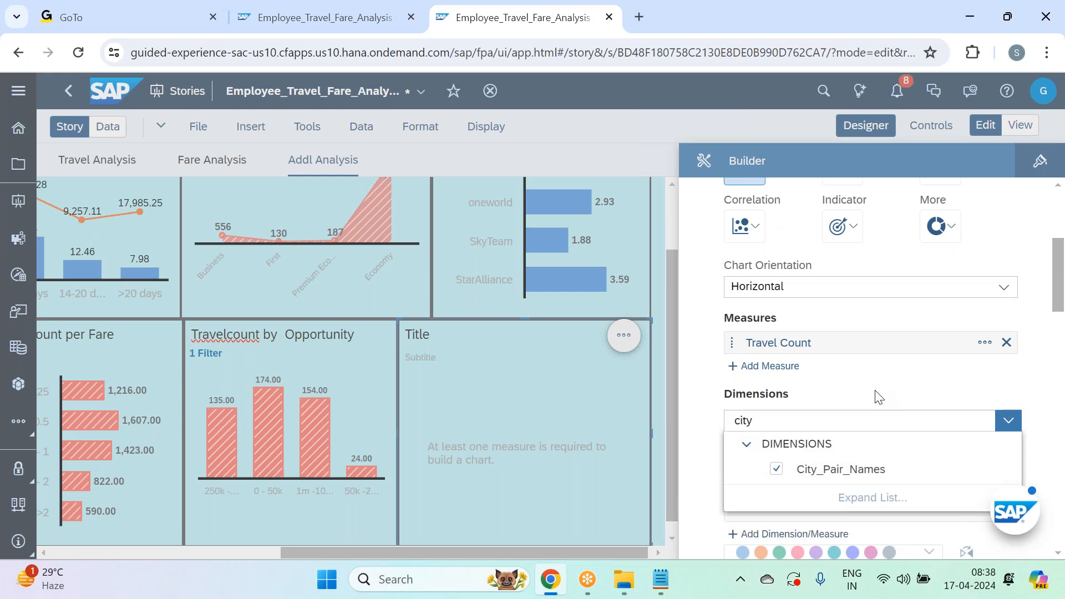
click(879, 397)
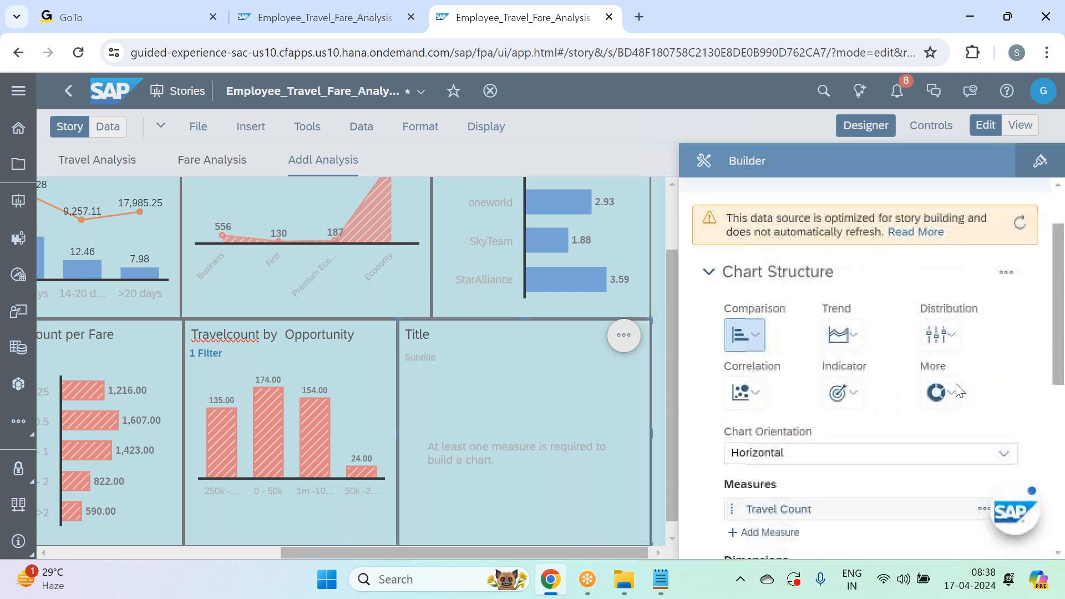
Change the new chart's type to Tree Map and refresh its data
click(942, 336)
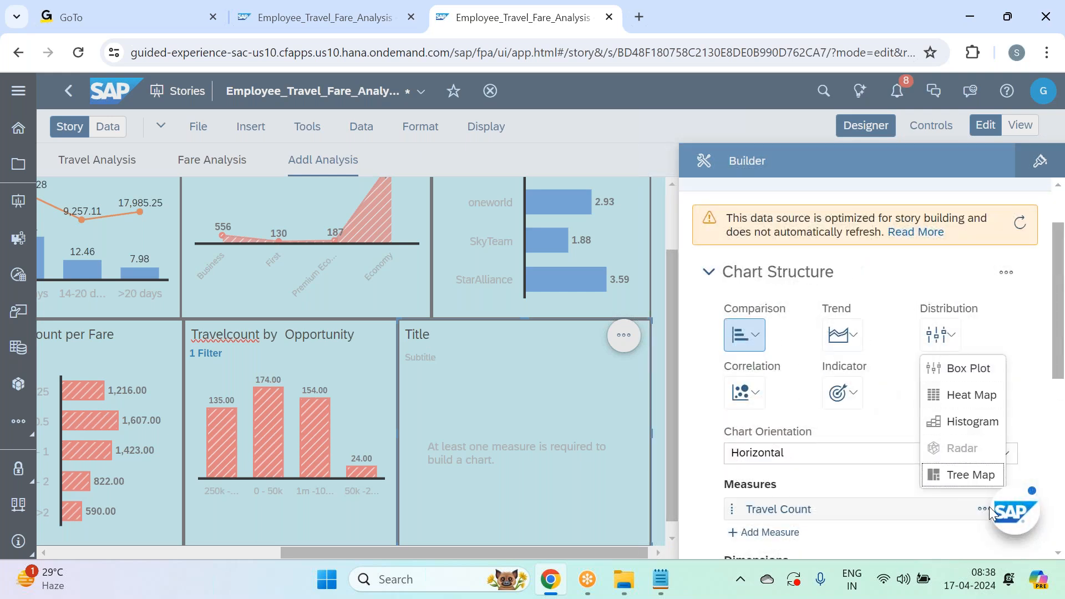
click(971, 475)
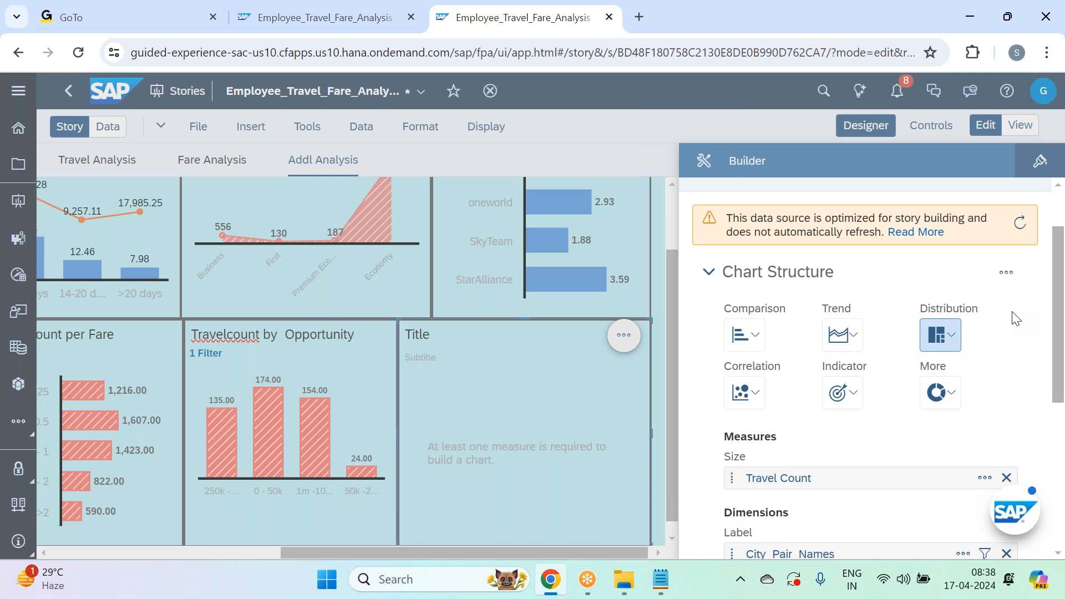
scroll(1014, 317, up, 2)
click(1023, 230)
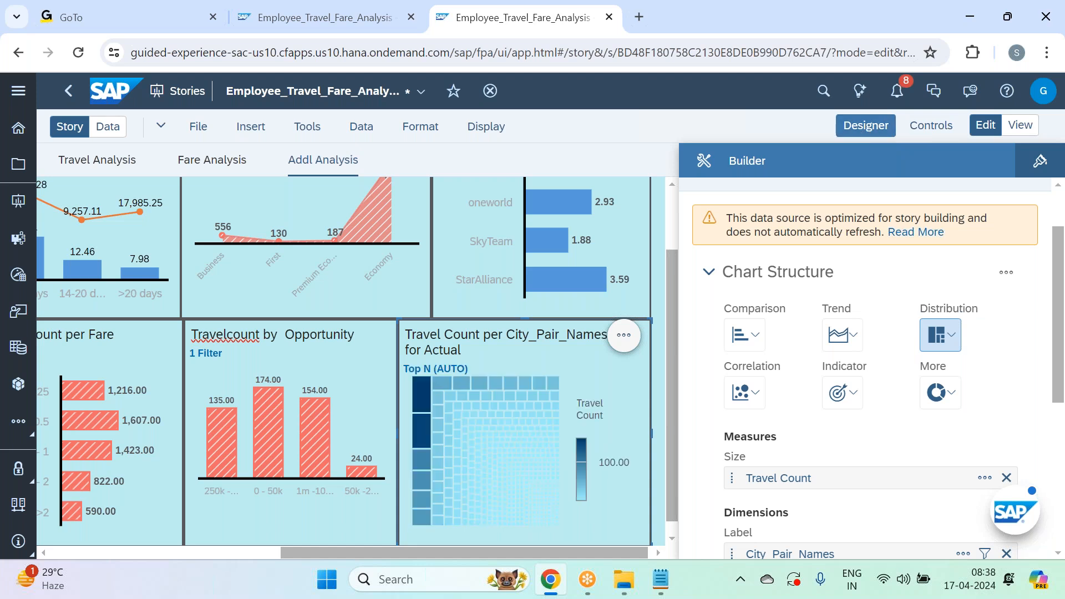
click(866, 125)
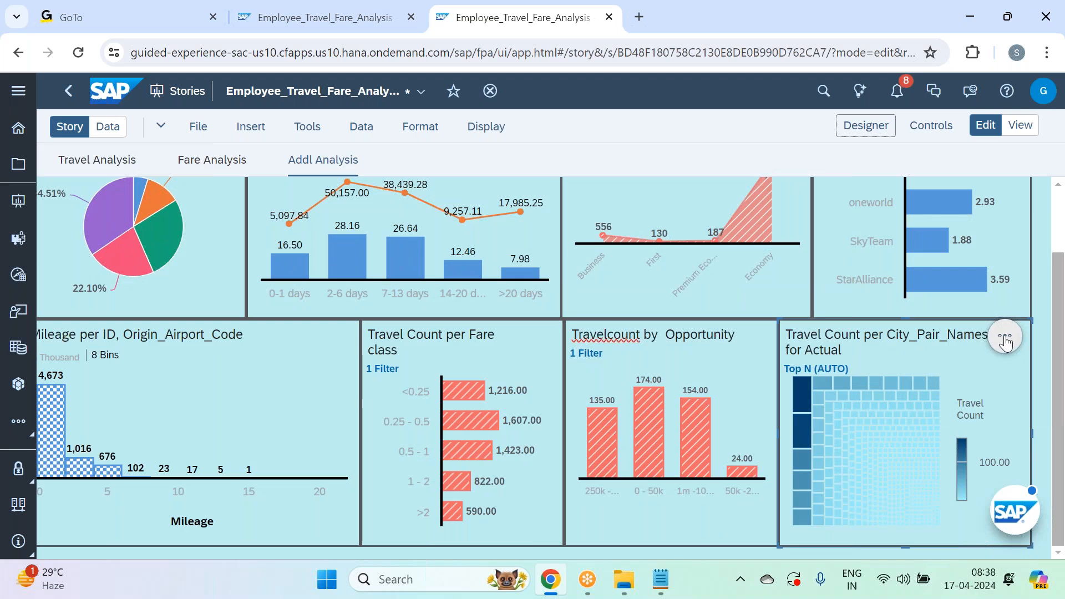
Shorten the tree map's title to "Travel Count per City_Pair_Names"
click(860, 345)
key(BackSpace)
key(BackSpace)
key(BackSpace)
key(BackSpace)
key(BackSpace)
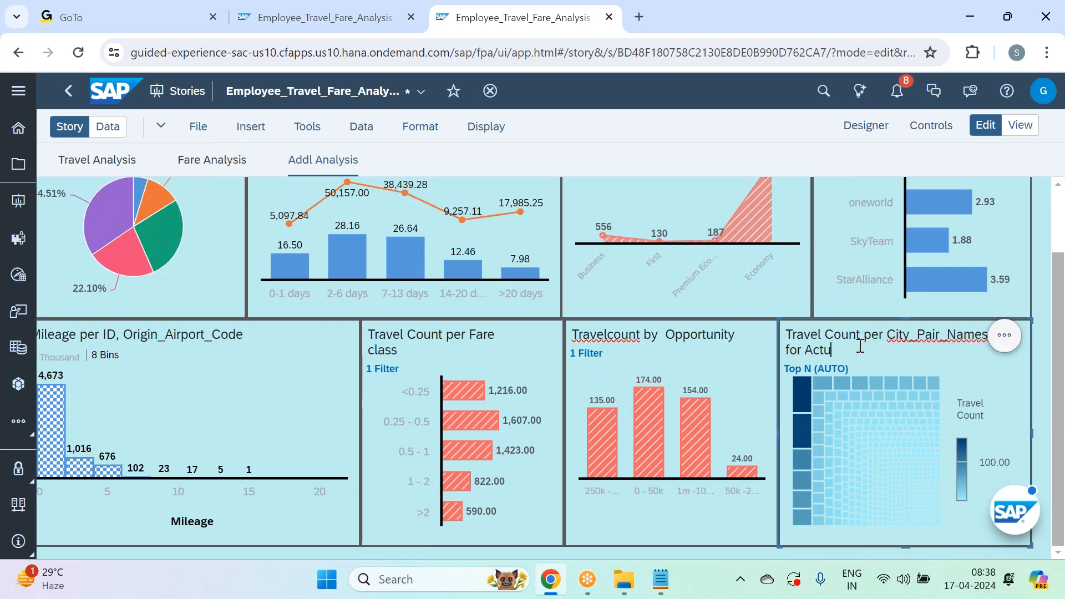
key(BackSpace)
key(BackSpace)
key(BackSpace)
key(BackSpace)
key(BackSpace)
key(BackSpace)
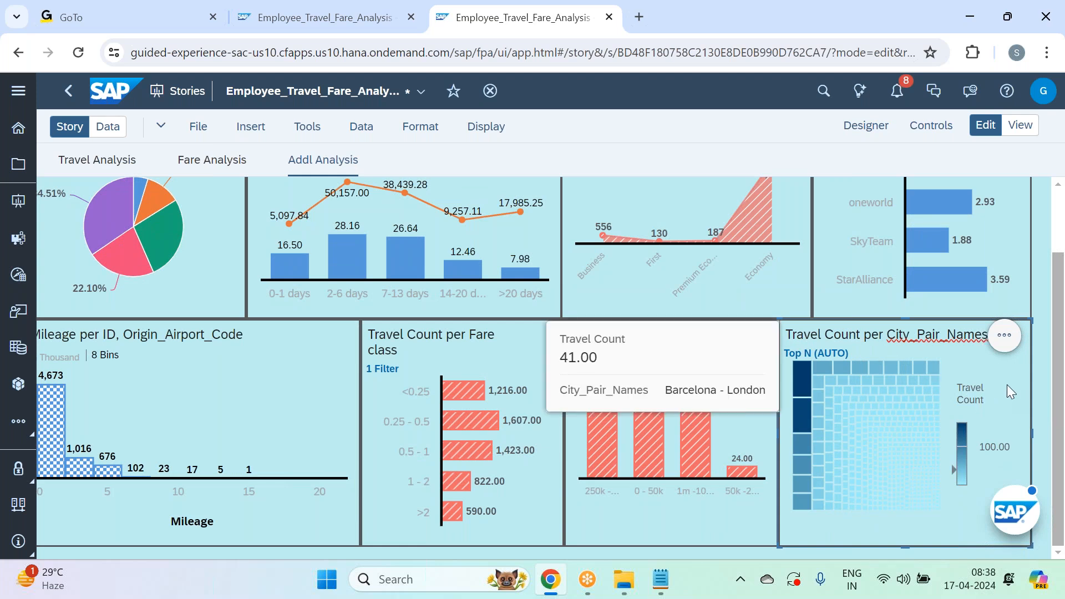
Hide the legend of the city pair tree map
click(1005, 336)
mouse_move(925, 332)
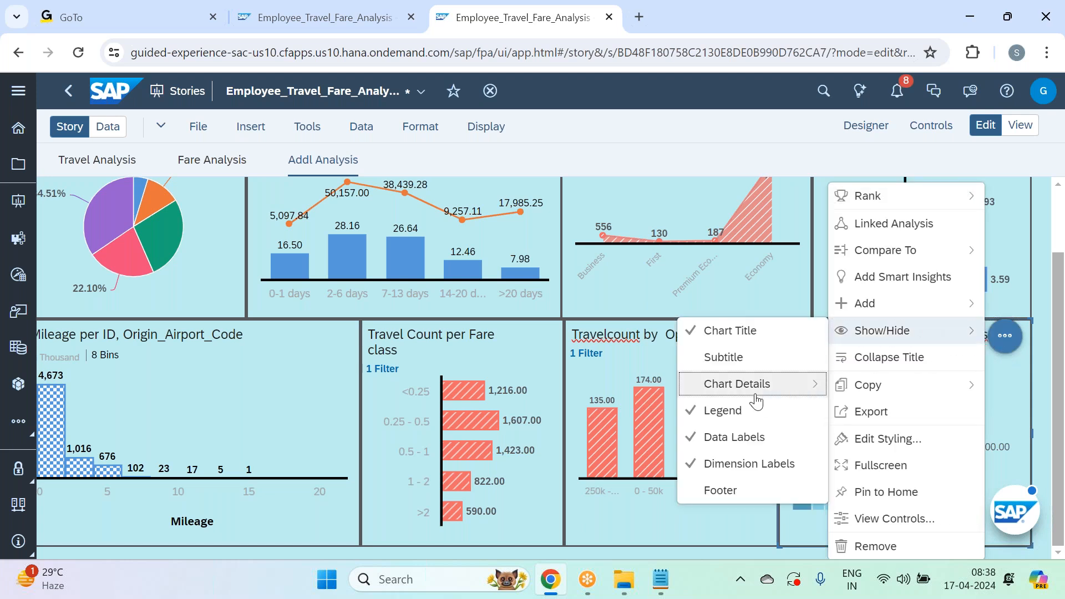
click(743, 411)
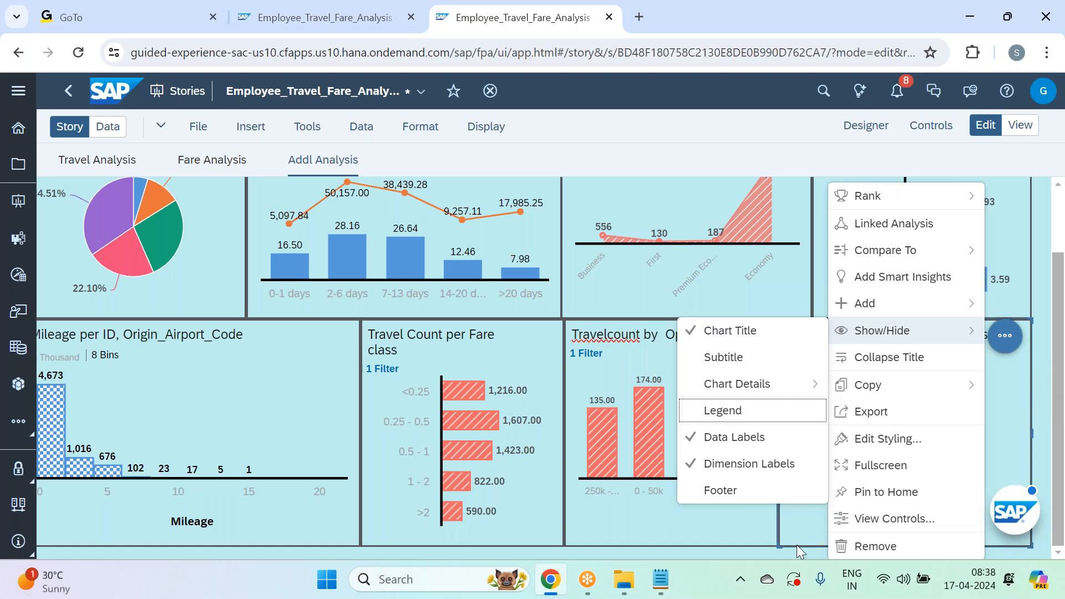
click(813, 166)
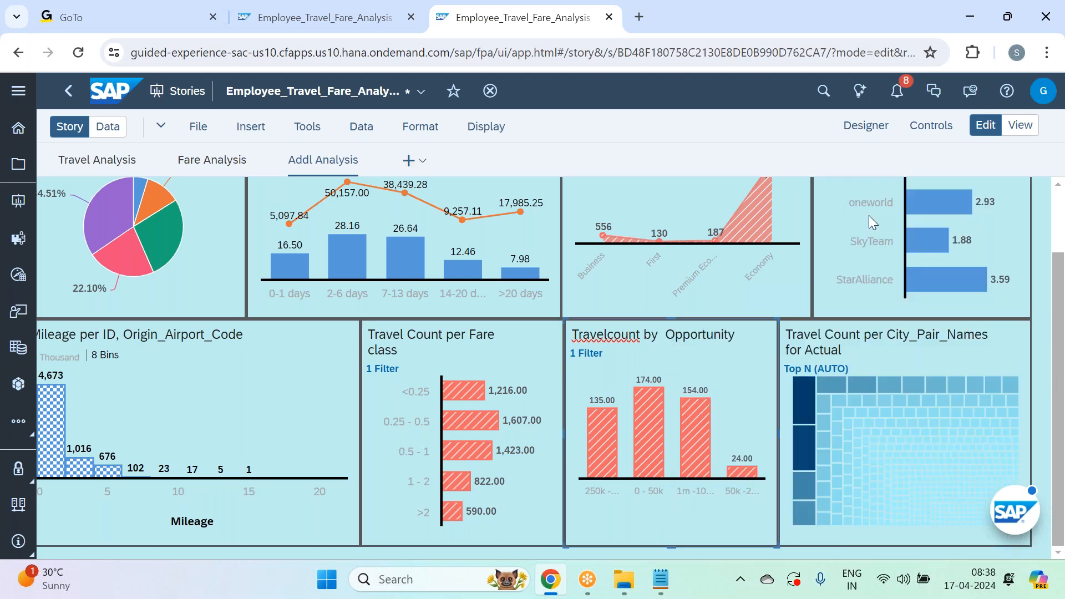
Set the tree map's ranking to the top 20 values of the City_Pair_Names dimension
click(821, 370)
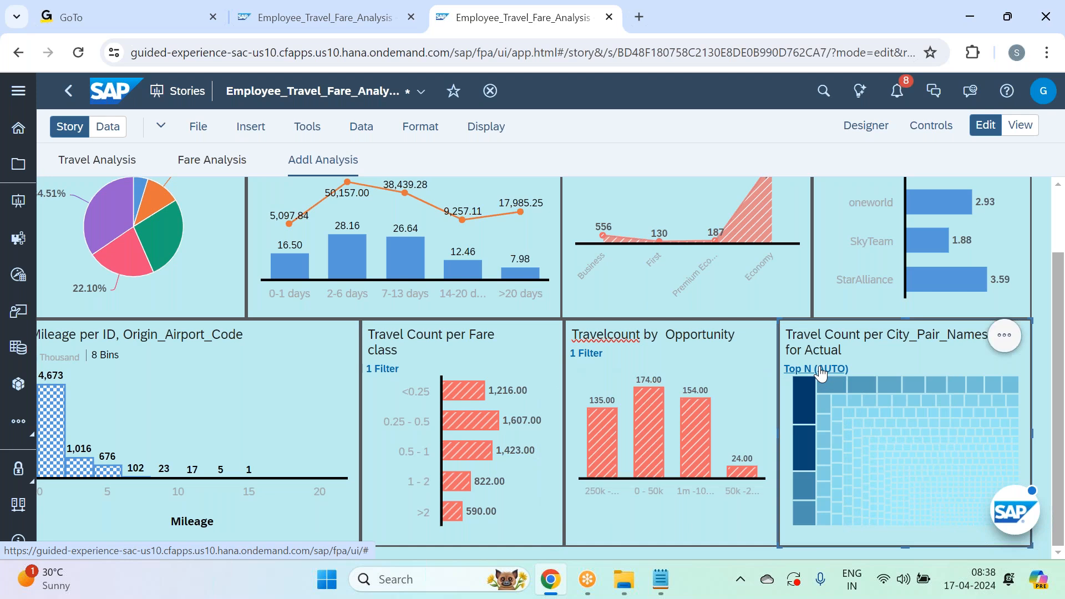
click(821, 371)
click(950, 221)
key(BackSpace)
text(20)
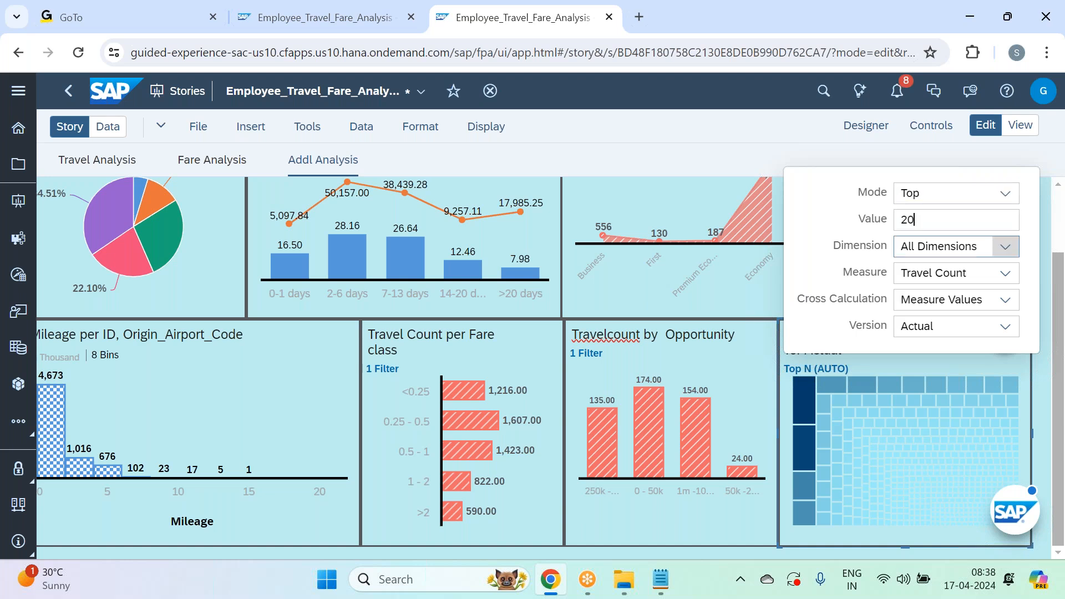
click(1005, 246)
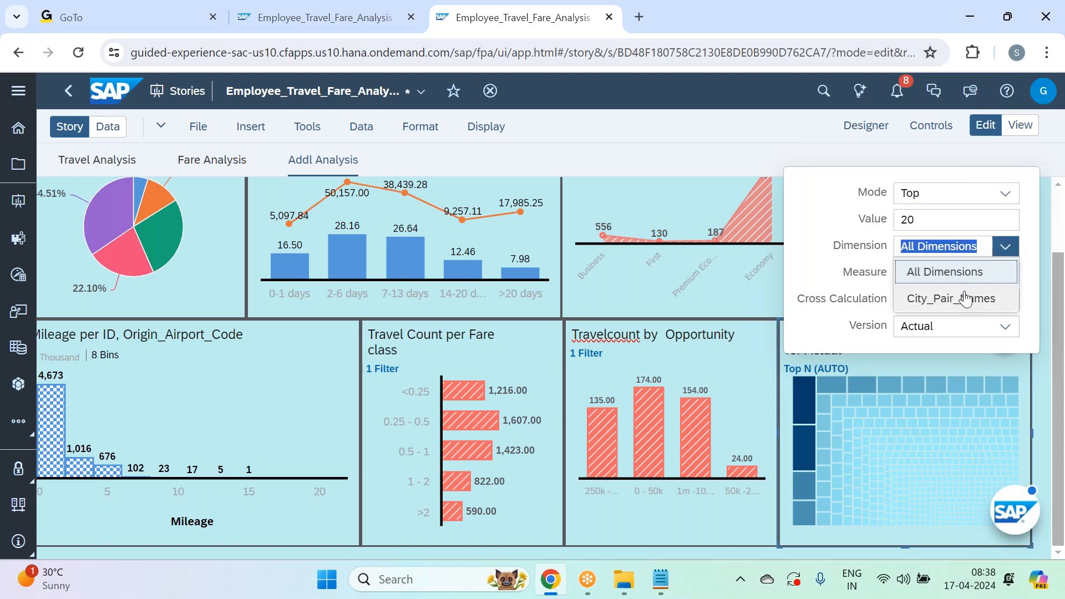
click(967, 299)
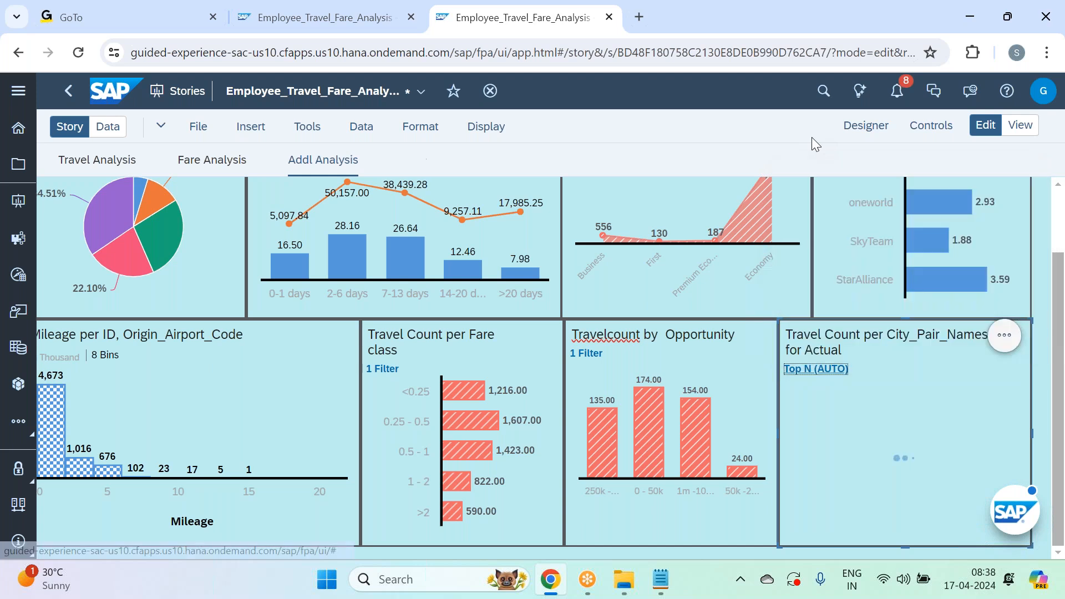
Remove "for Actual" from the title of the top 20 tree map
click(845, 349)
key(BackSpace)
key(BackSpace)
key(BackSpace)
key(BackSpace)
key(BackSpace)
key(BackSpace)
key(BackSpace)
key(BackSpace)
key(BackSpace)
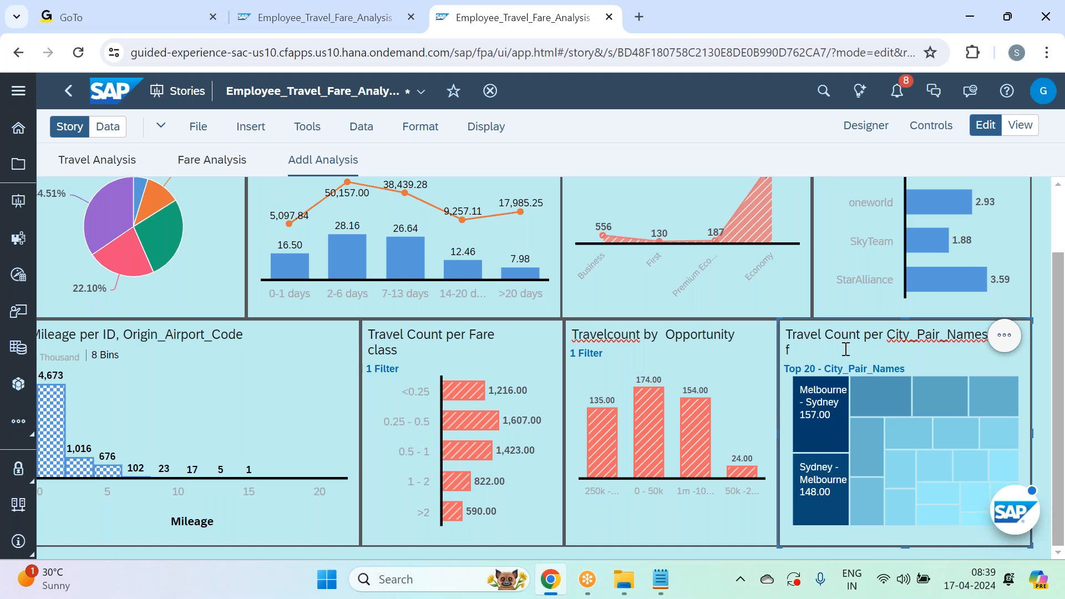
key(BackSpace)
key(BackSpace)
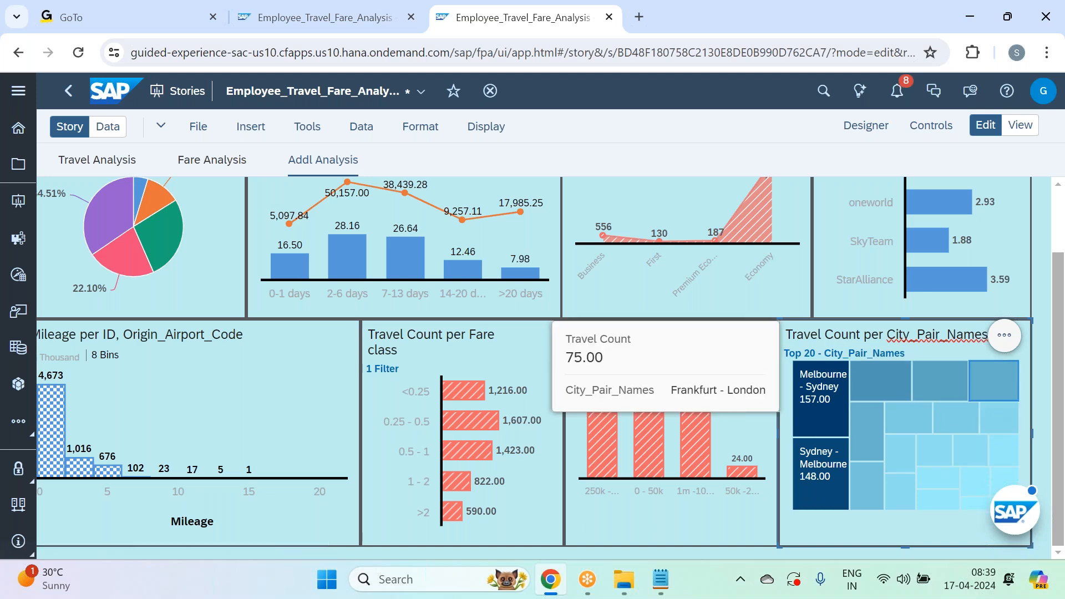
click(1022, 354)
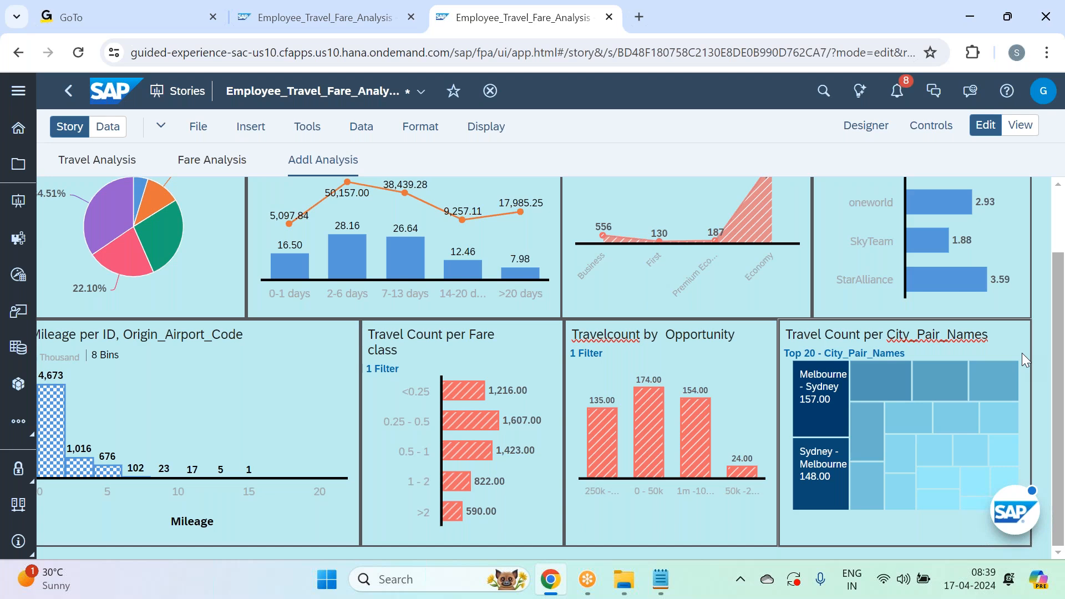
Add a Travel_code filter with the member International to the city pair tree map
click(1021, 352)
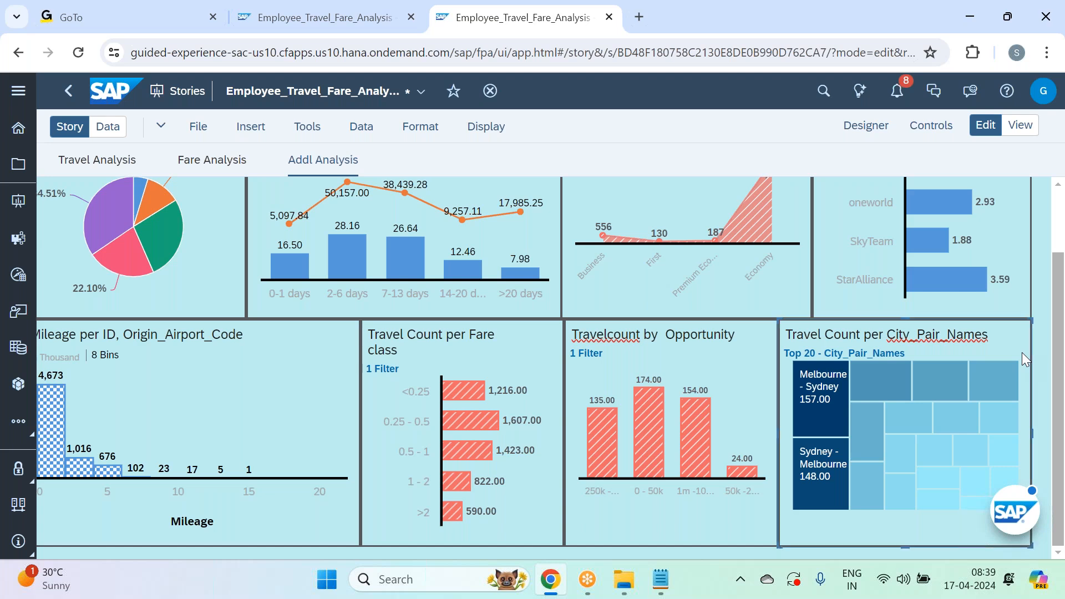
click(865, 127)
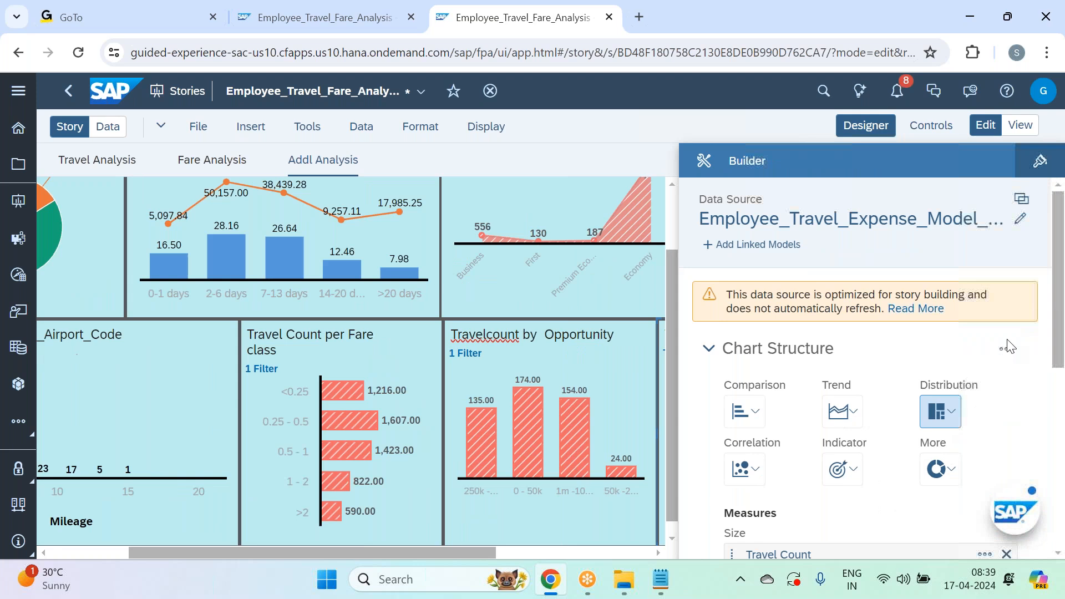
scroll(1009, 348, down, 5)
click(772, 426)
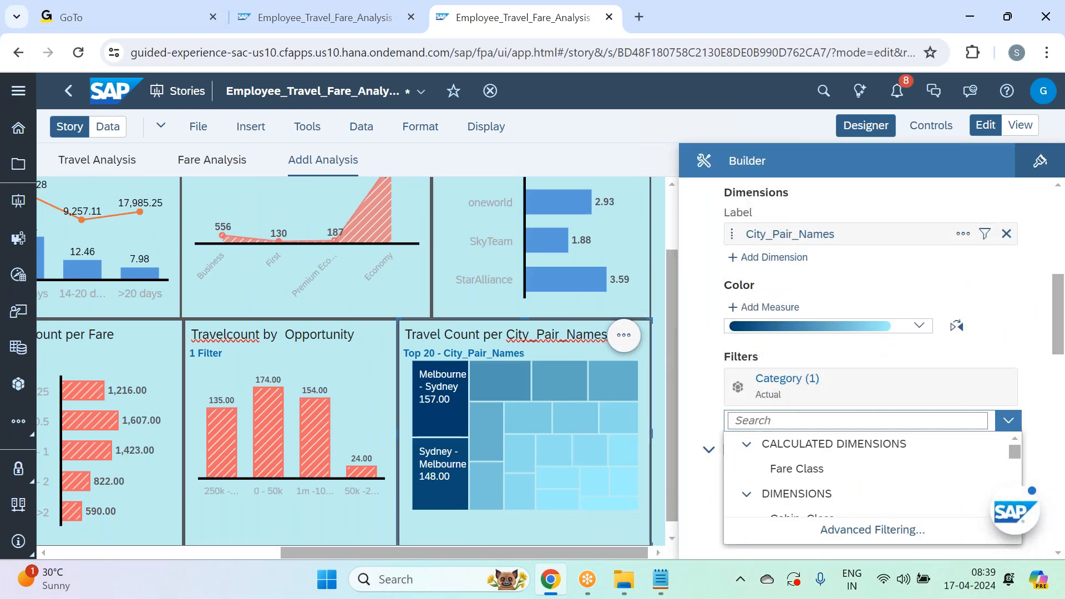
text(trav)
scroll(830, 502, down, 3)
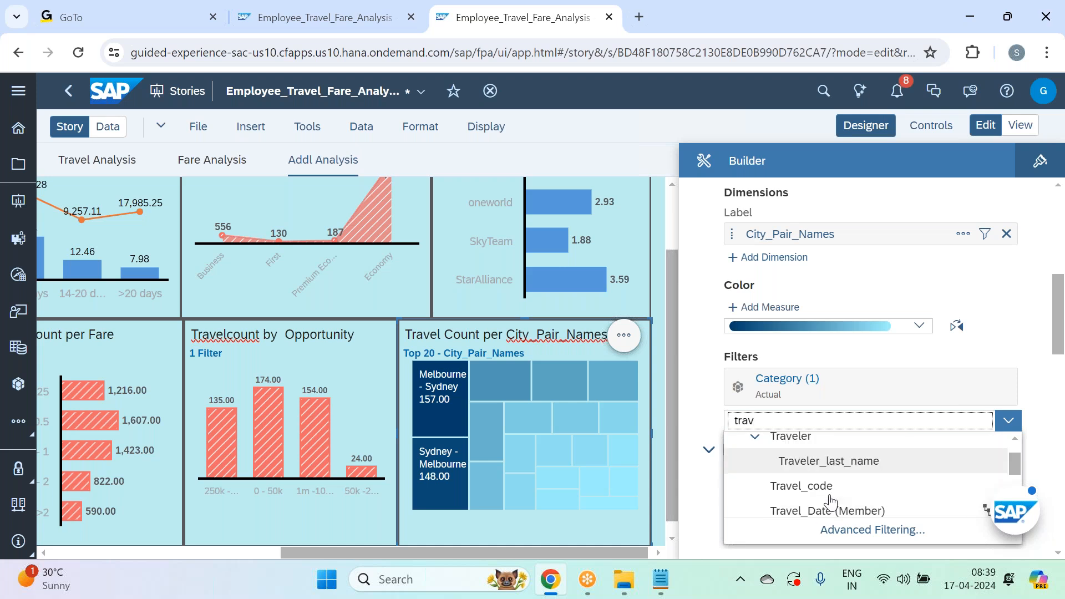
scroll(830, 501, down, 2)
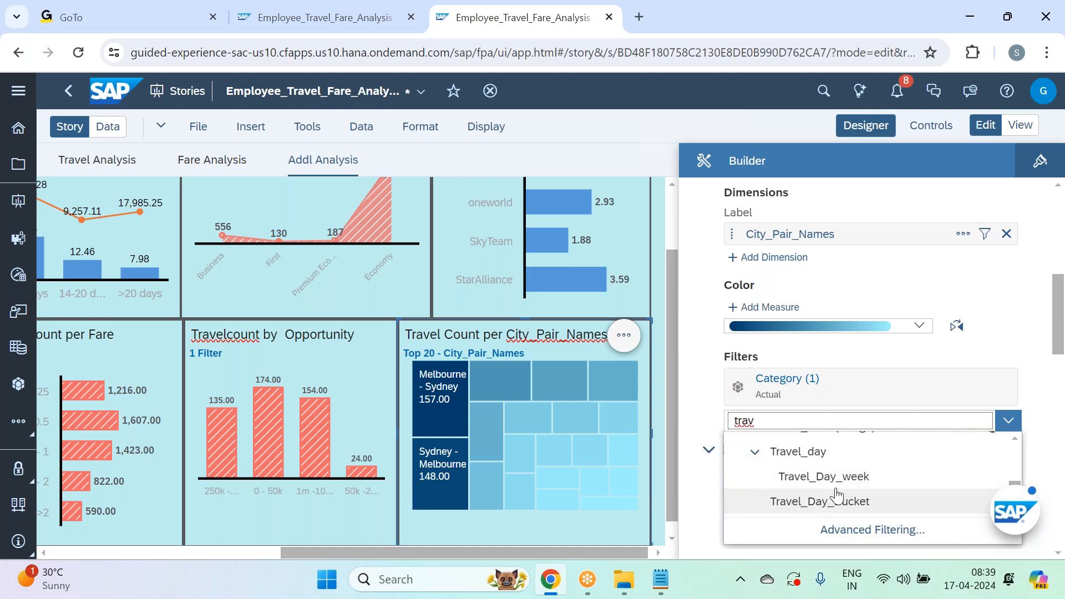
scroll(837, 494, up, 3)
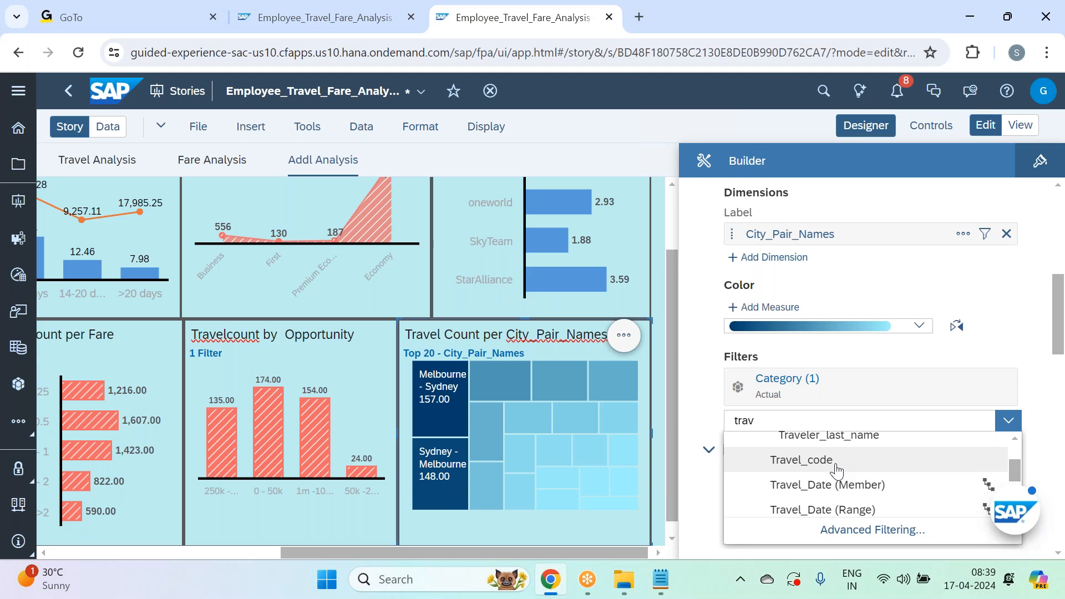
click(837, 471)
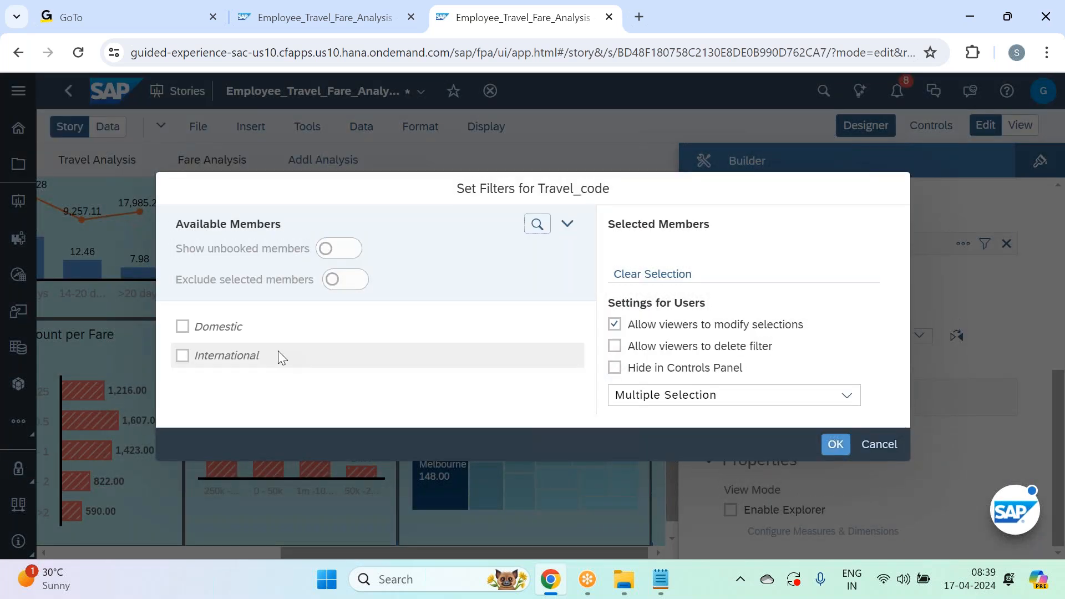
click(257, 353)
click(838, 445)
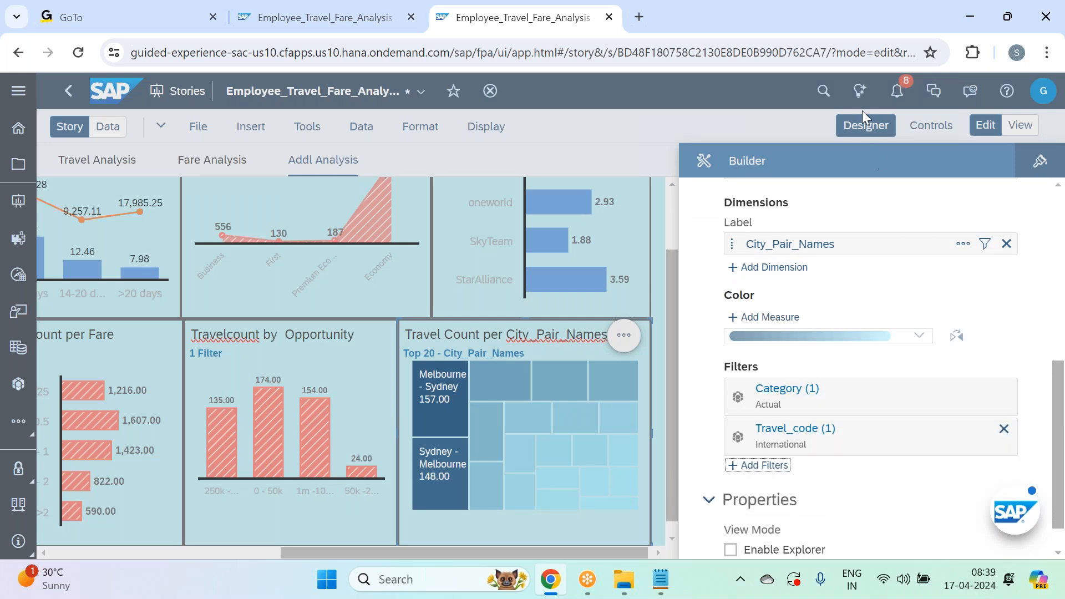
scroll(1032, 221, up, 6)
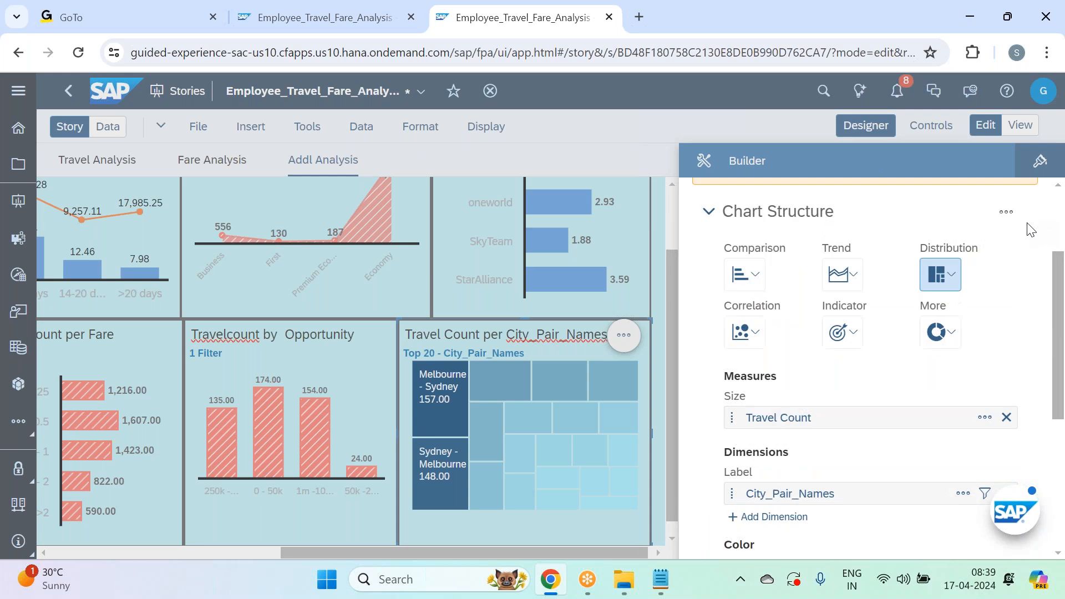
click(1019, 304)
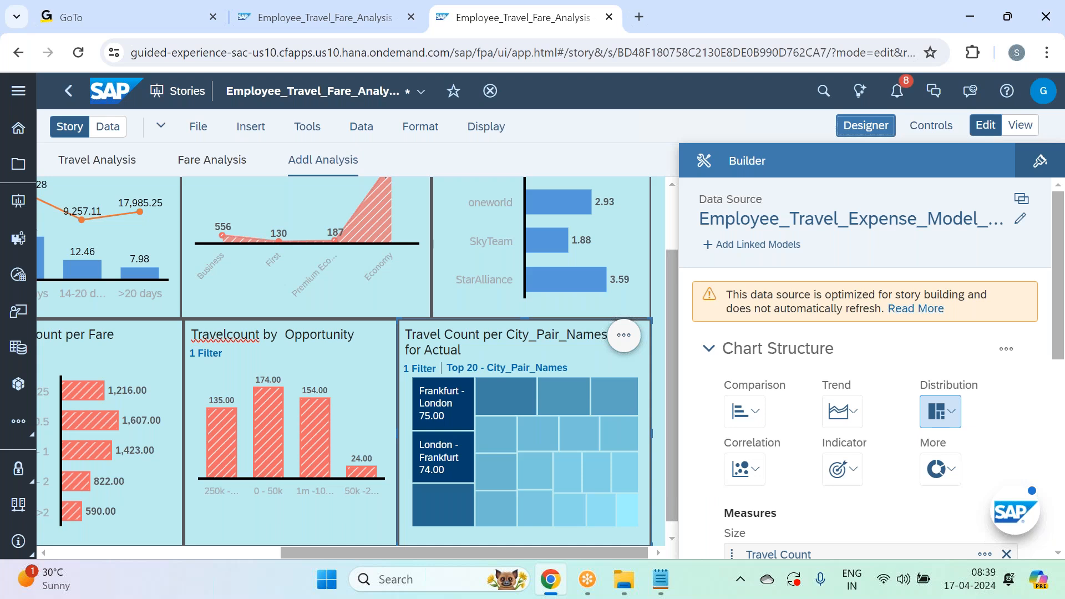
click(865, 125)
Trim the filtered tree map's title to "Travel Count per City_Pair_Names"
double_click(866, 345)
key(BackSpace)
key(BackSpace)
key(BackSpace)
key(BackSpace)
key(BackSpace)
key(BackSpace)
key(BackSpace)
key(BackSpace)
key(BackSpace)
key(BackSpace)
key(BackSpace)
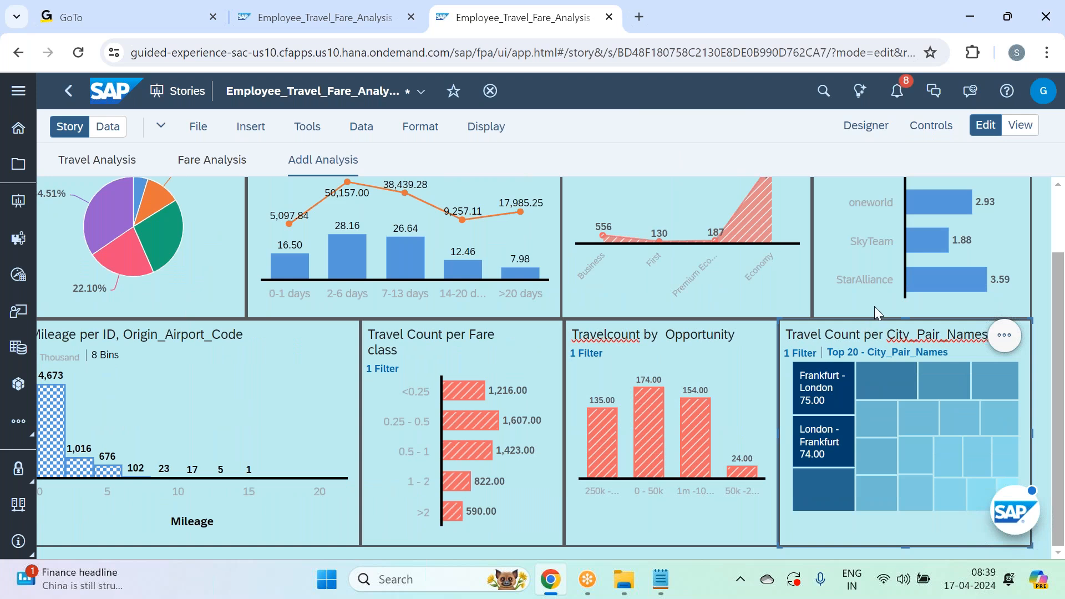
click(1040, 267)
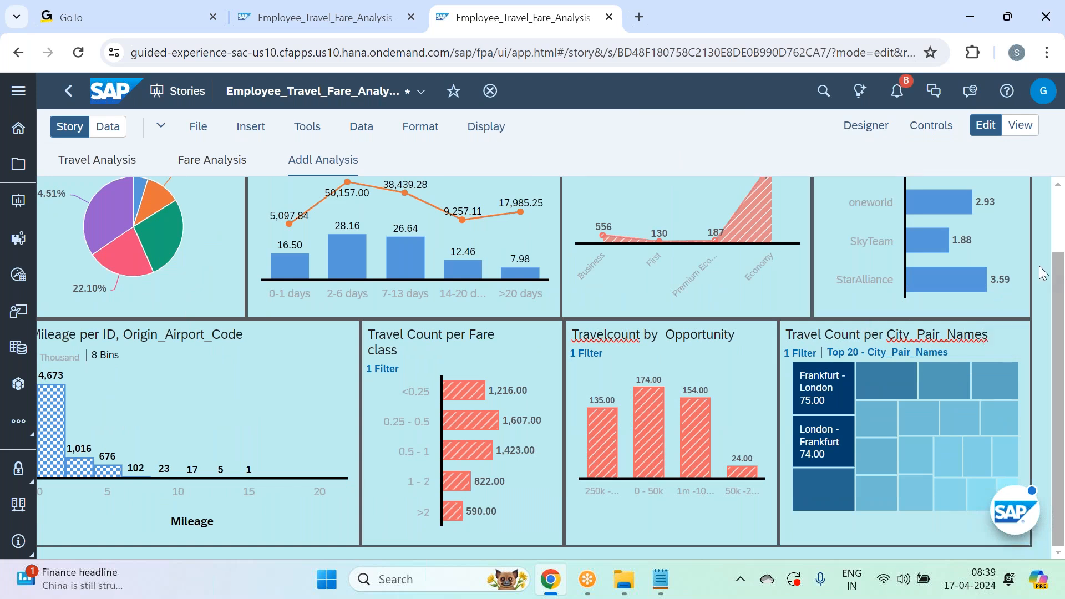
Save the Employee_Travel_Fare_Analysis story
scroll(1039, 265, up, 2)
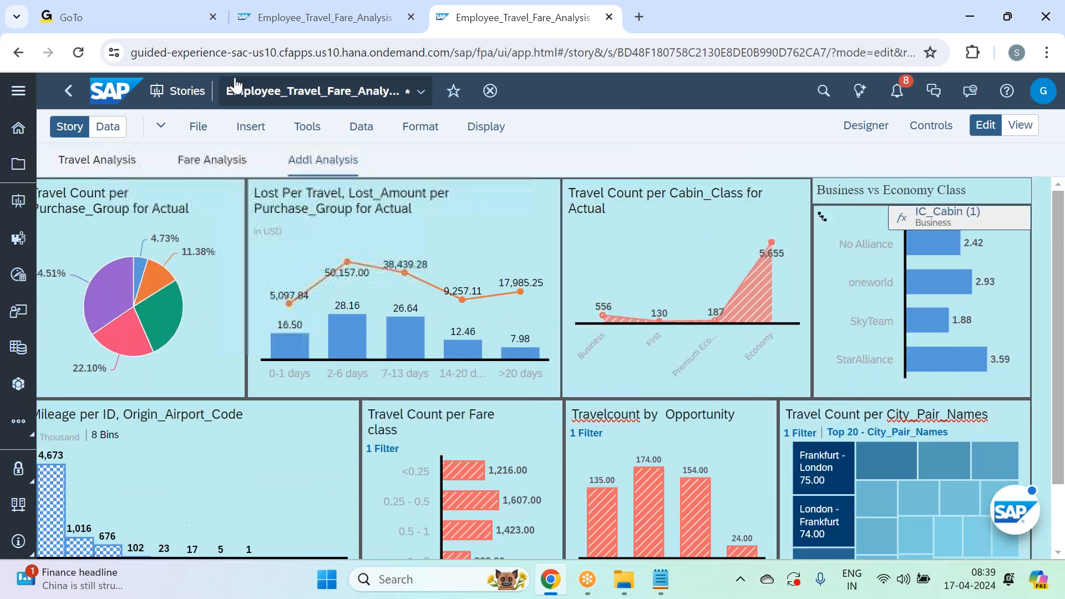
click(198, 126)
mouse_move(245, 183)
click(342, 176)
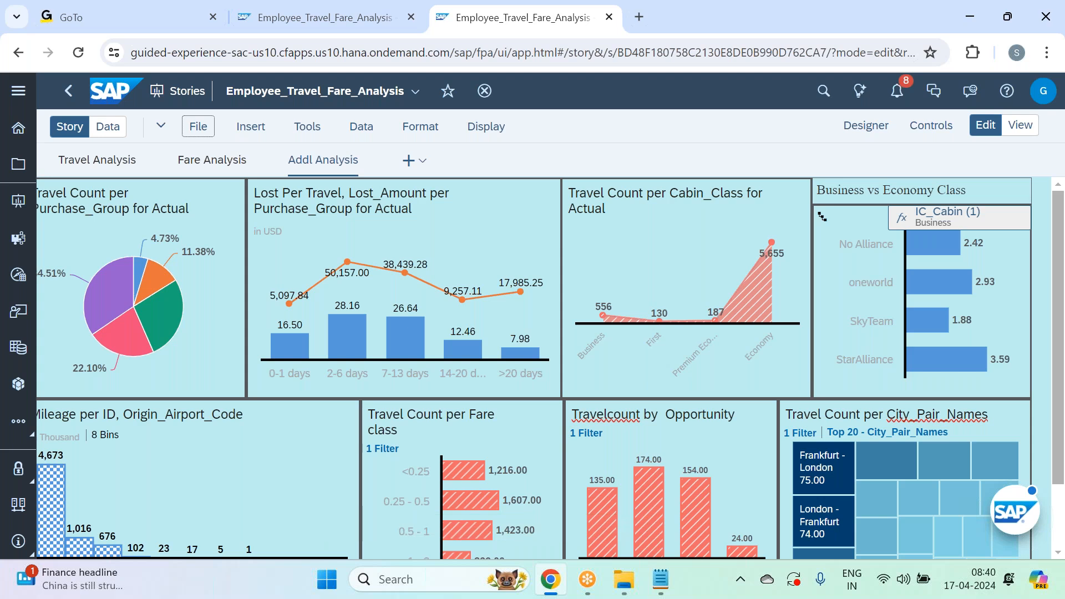
Review the charts on the Addl Analysis page, checking the mileage, fare class, opportunity and city pair data points
mouse_move(336, 352)
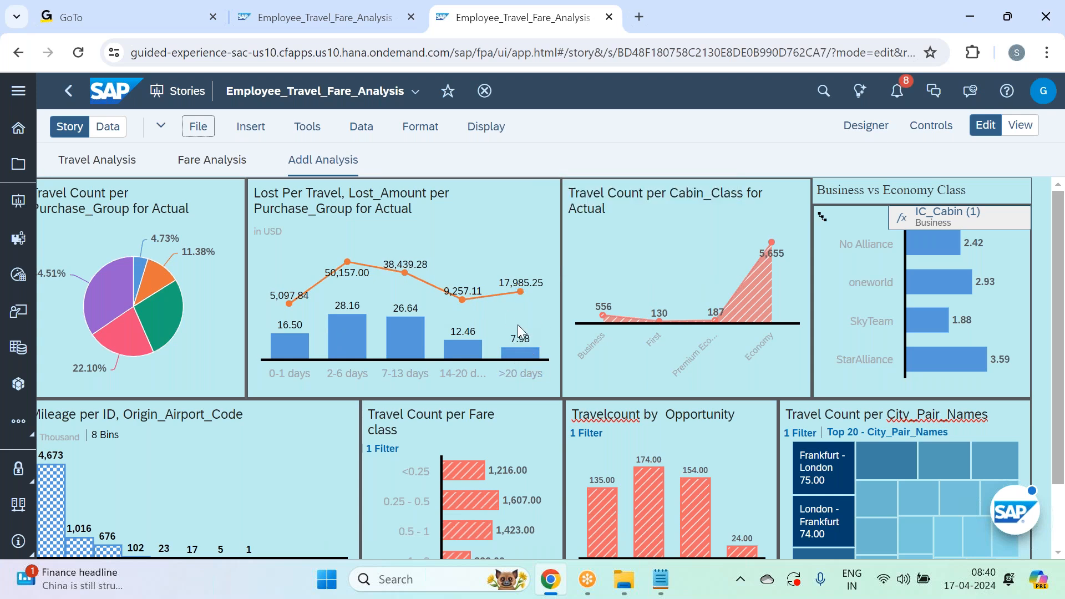
mouse_move(781, 256)
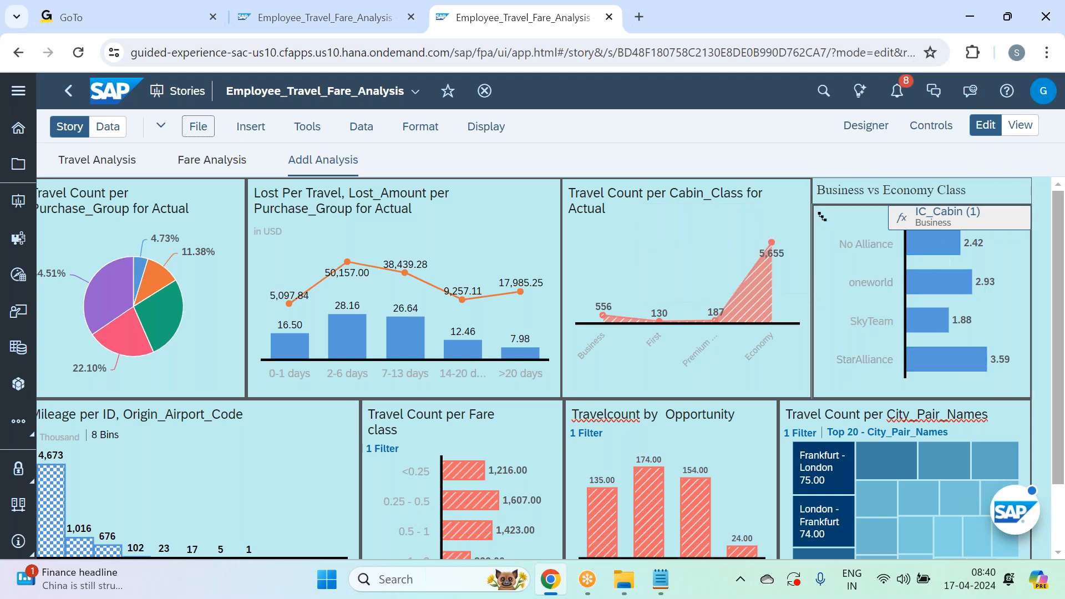
scroll(233, 549, down, 2)
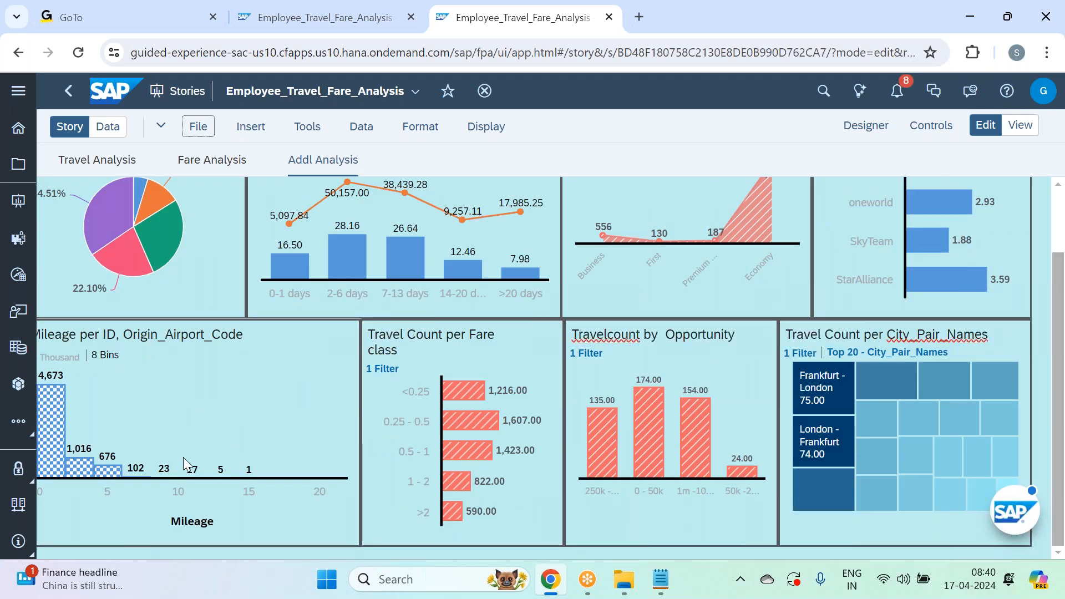
mouse_move(54, 399)
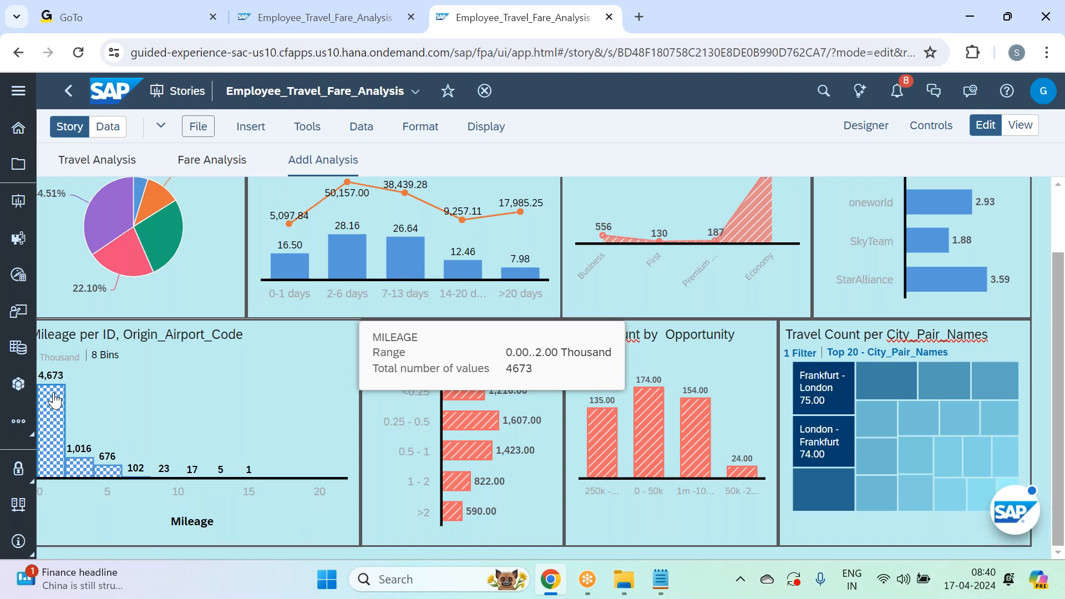
mouse_move(107, 476)
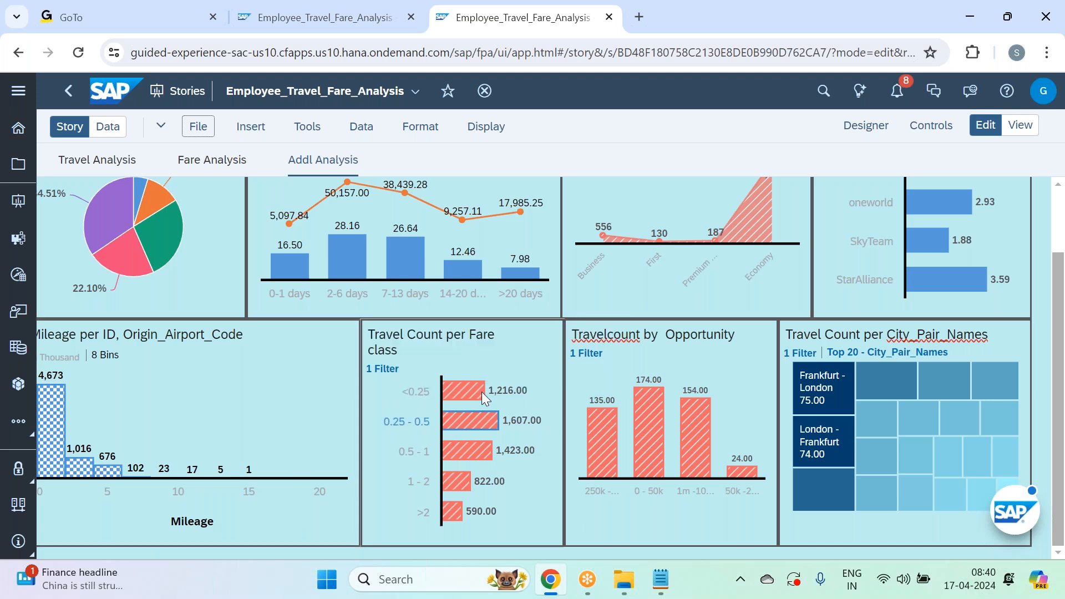
click(409, 351)
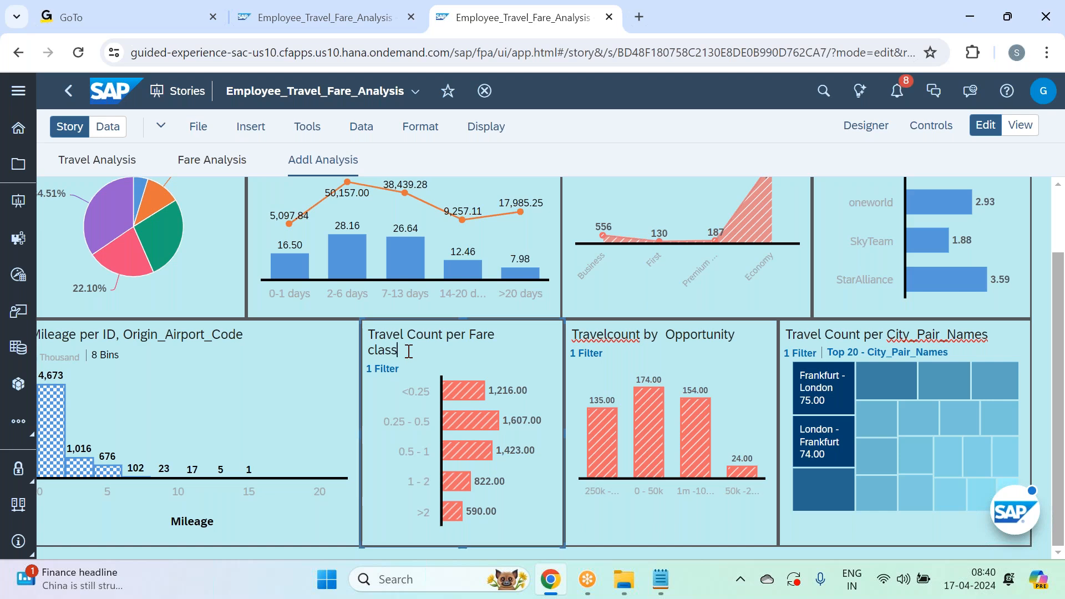
mouse_move(468, 400)
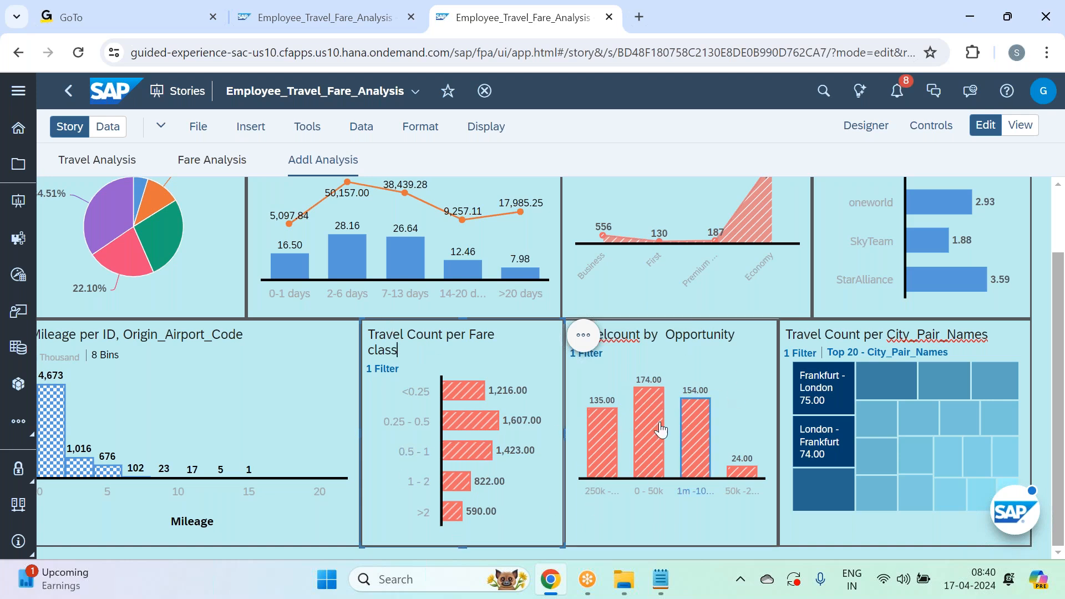
mouse_move(599, 454)
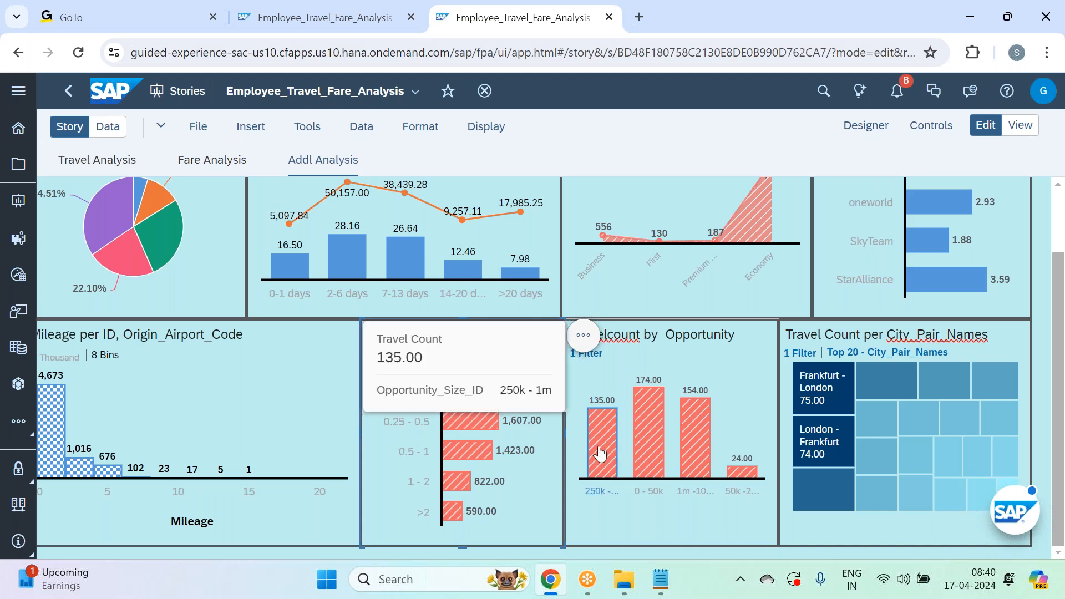
mouse_move(656, 425)
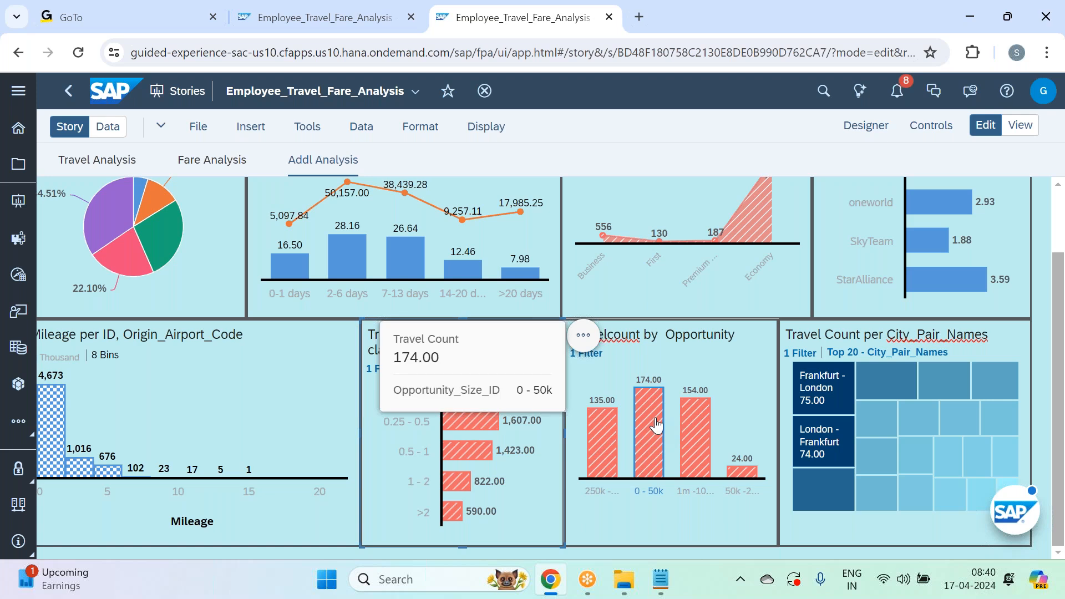
mouse_move(694, 439)
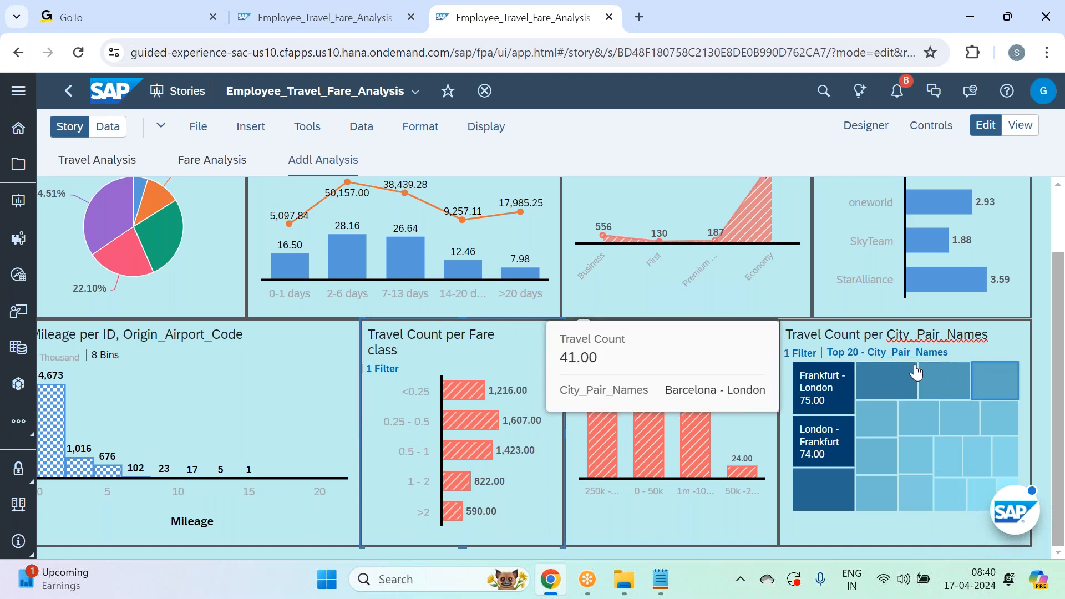
scroll(534, 367, up, 2)
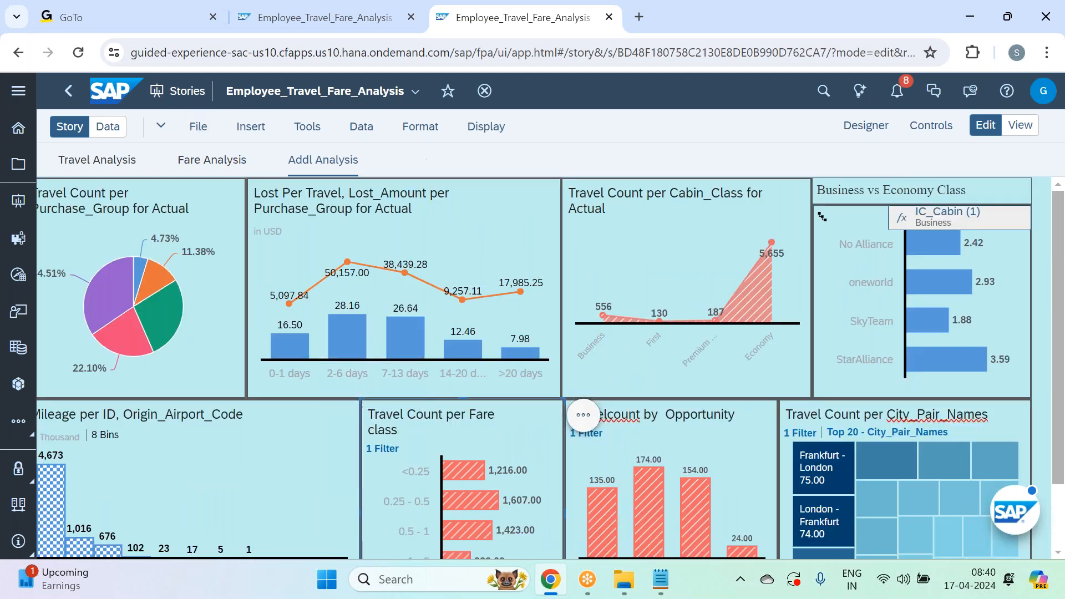
Create a new Grid story using the Classic Design Experience
click(80, 159)
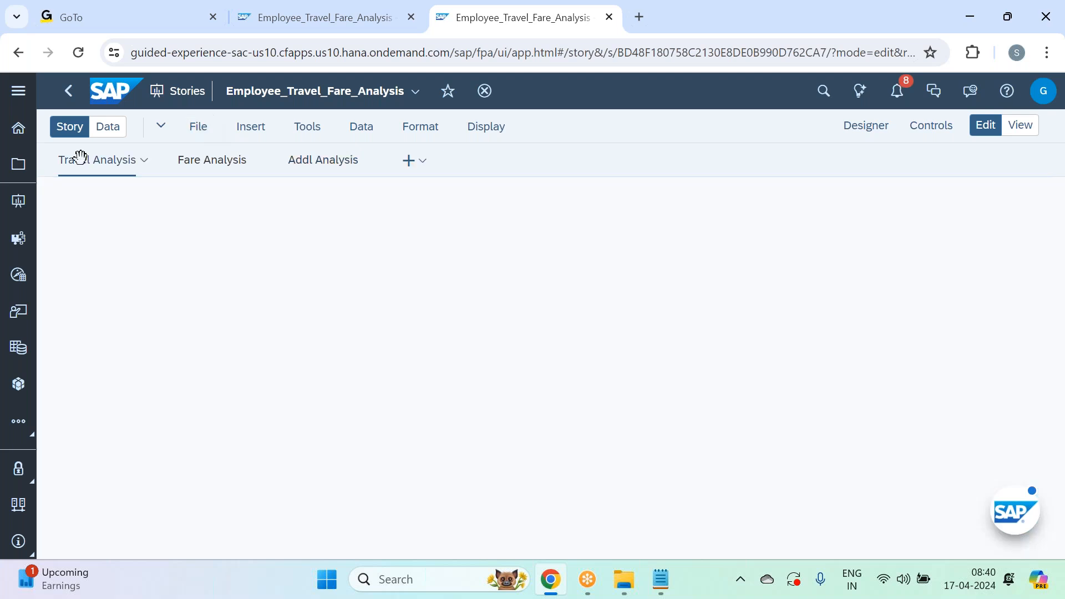
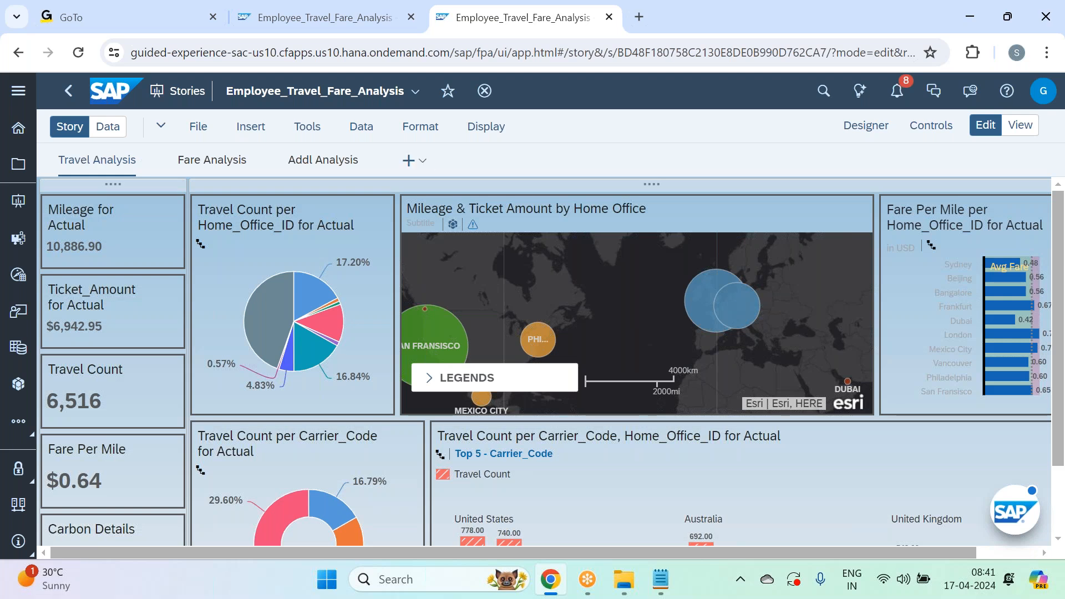
click(20, 94)
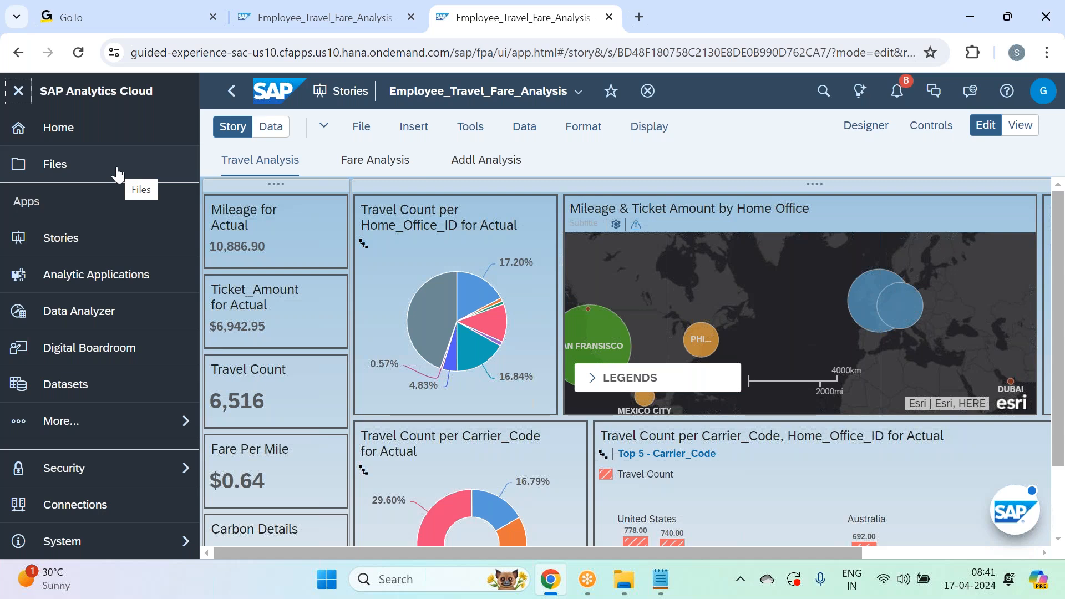
click(121, 238)
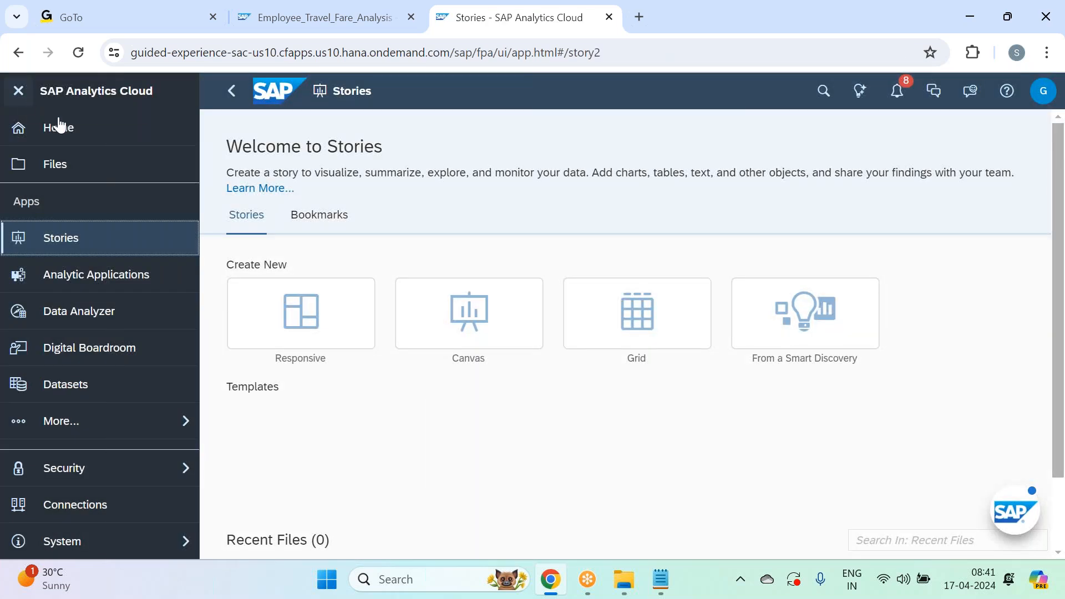
click(238, 159)
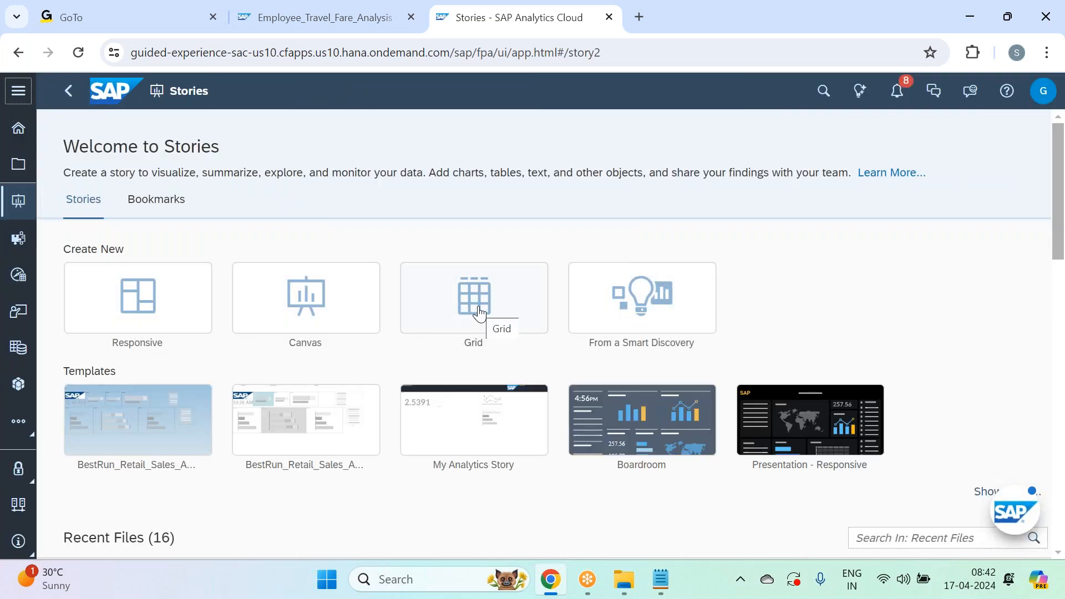
click(480, 313)
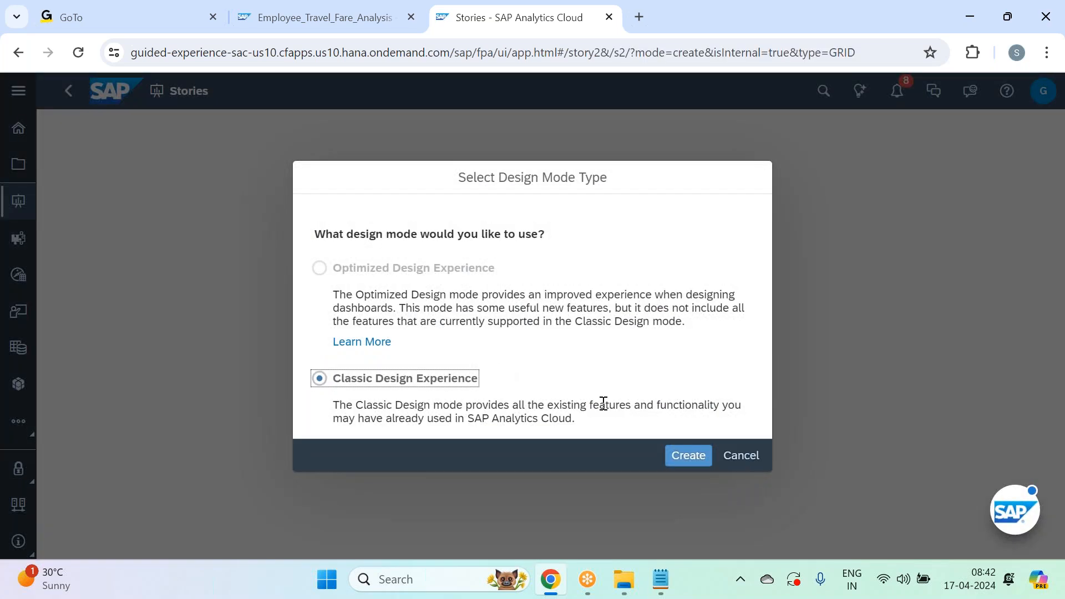
click(685, 455)
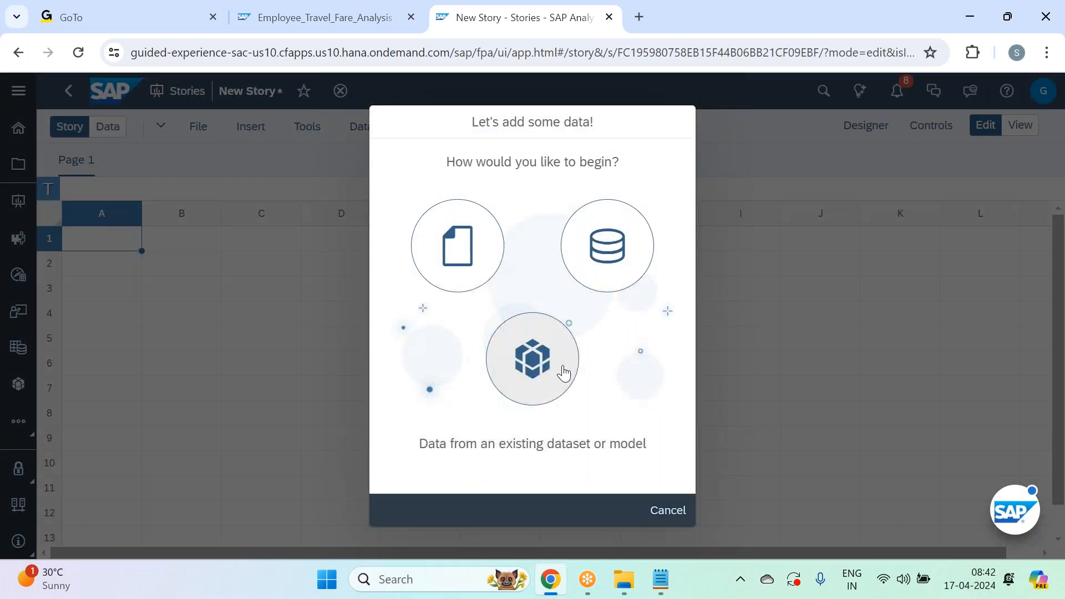
Add the existing Employee_Travel_Expense_Model_concur model from SAC Mar 2024 - Batch 33 > Business Intelligence > Employee Travel Analysis as the new story's data
click(563, 373)
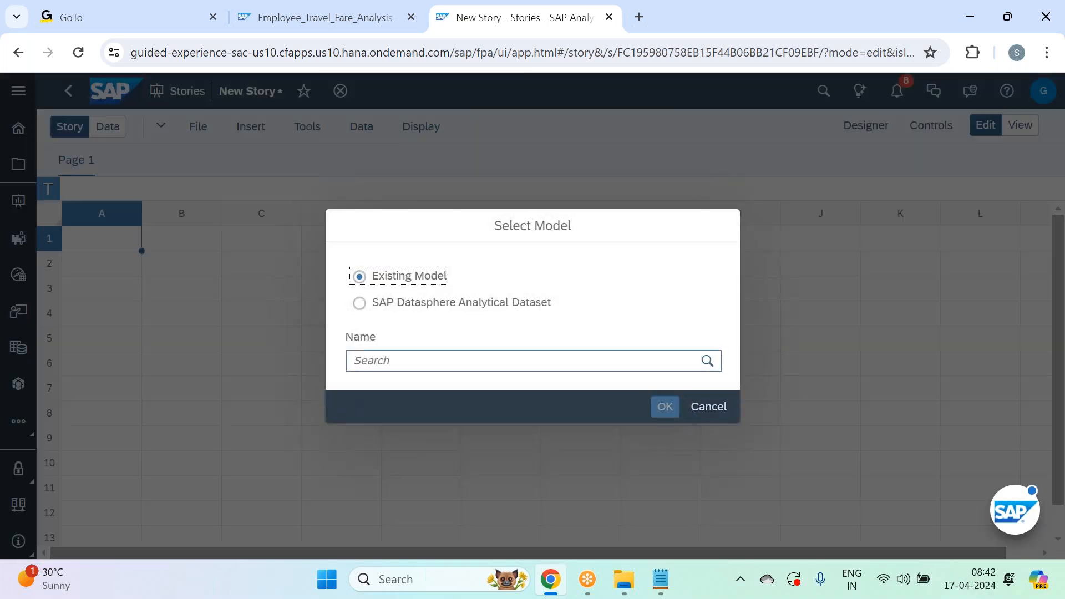
click(571, 379)
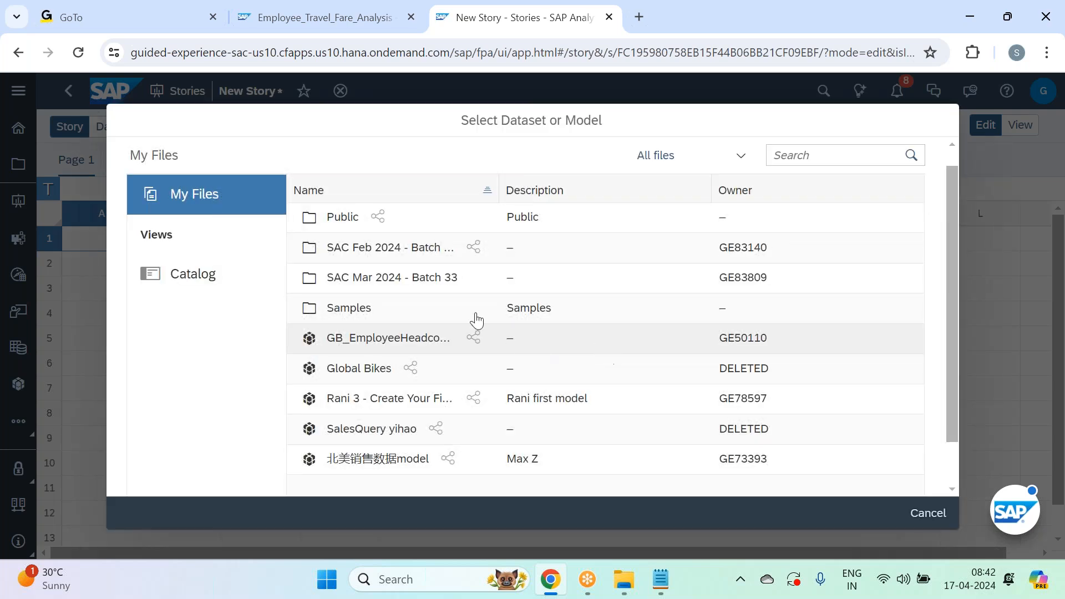
click(418, 285)
click(375, 226)
click(378, 227)
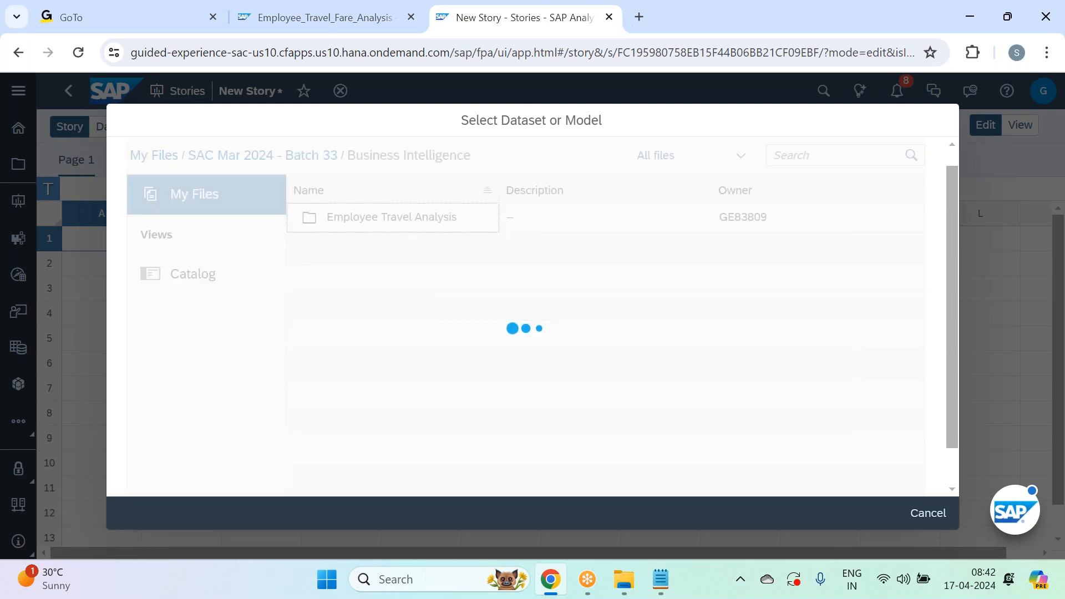
click(379, 226)
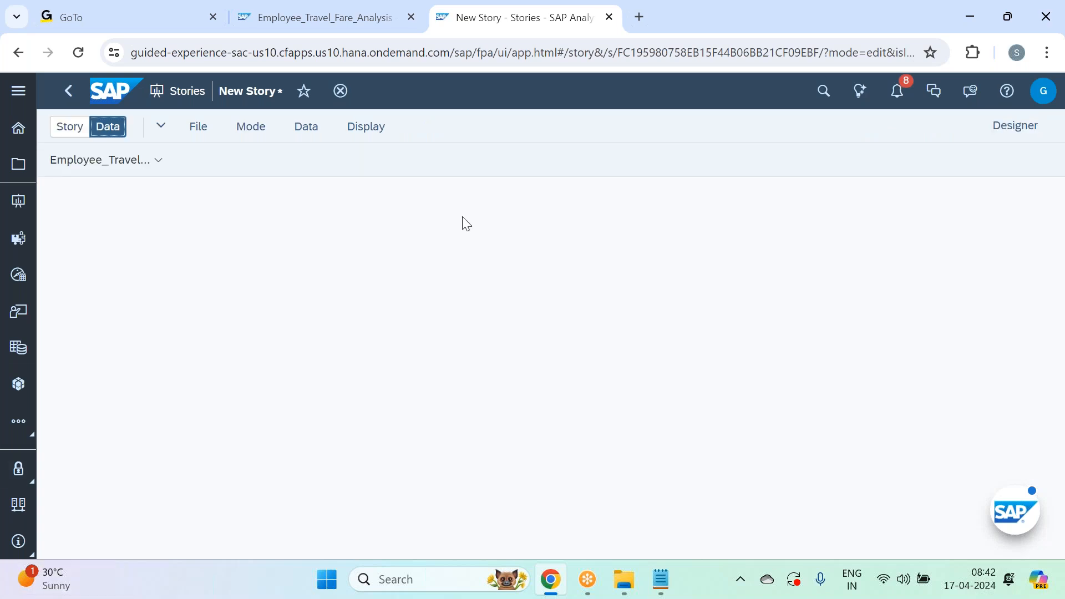
Insert a table based on the existing Employee_Travel_Expense_Model_concur model into the grid page of the story
click(70, 126)
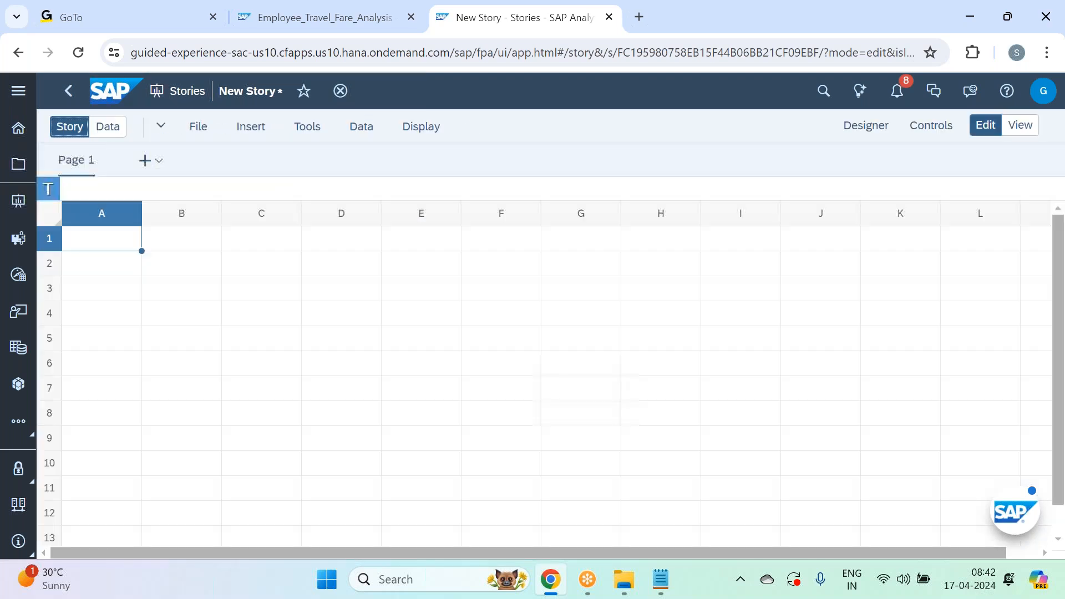
click(252, 128)
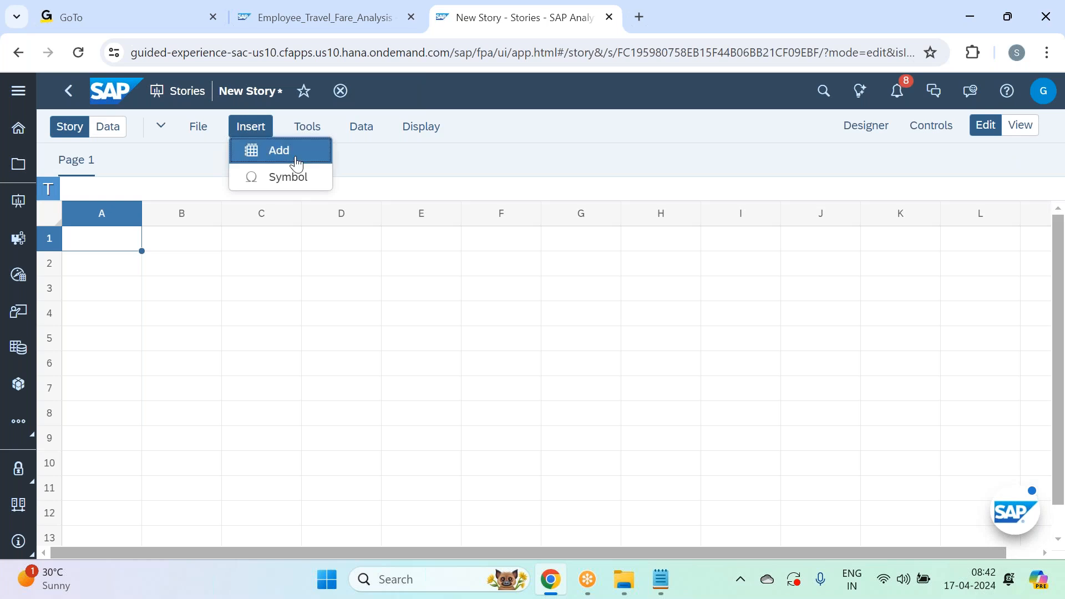
click(296, 165)
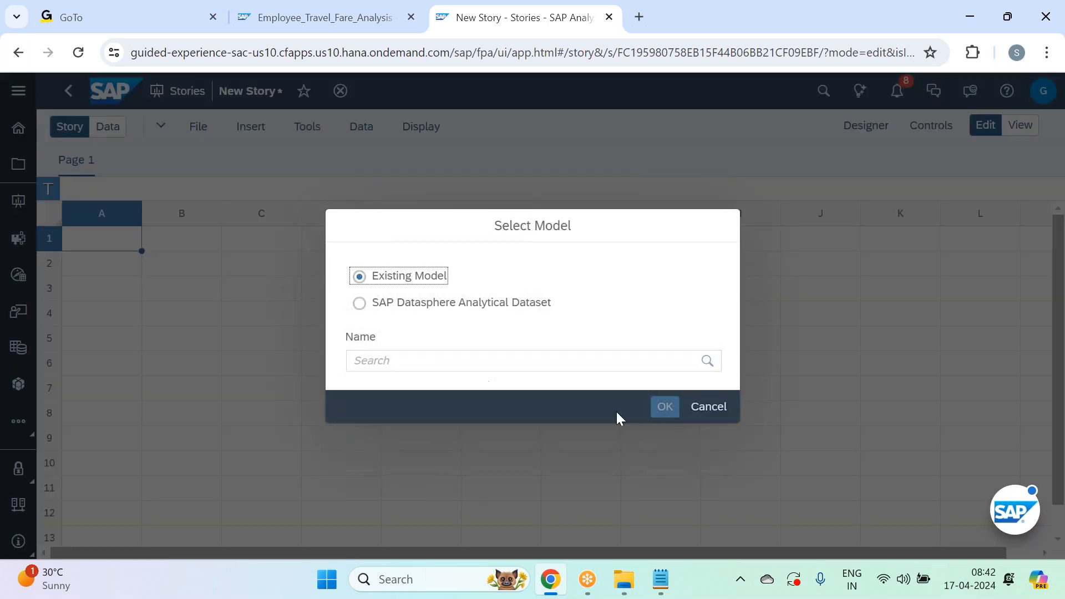
click(667, 410)
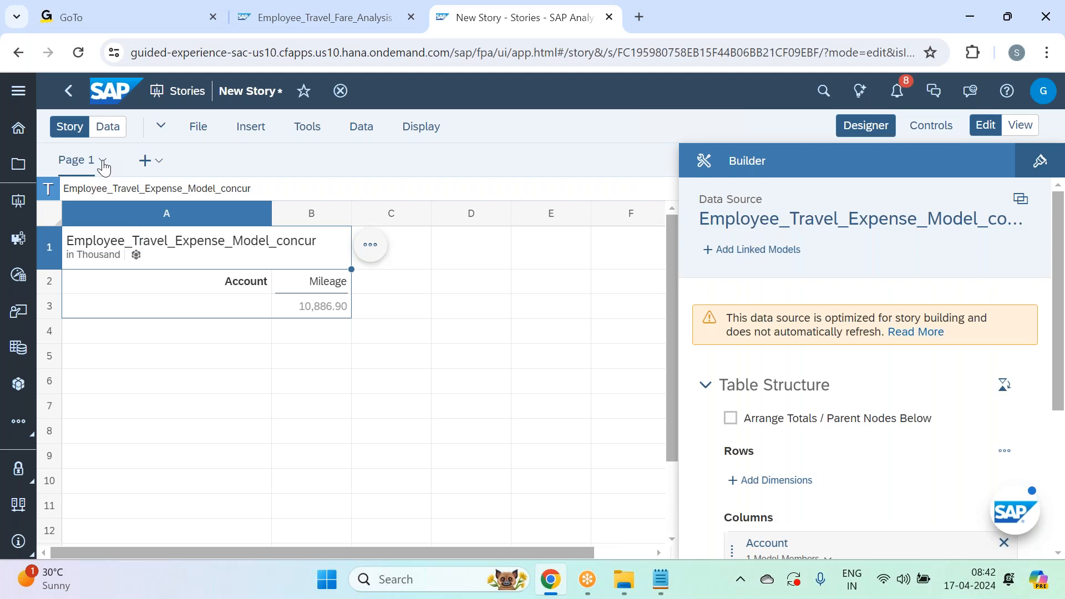
Rename Page 1 as "Travel Details"
click(102, 162)
click(92, 270)
text(Travel Details)
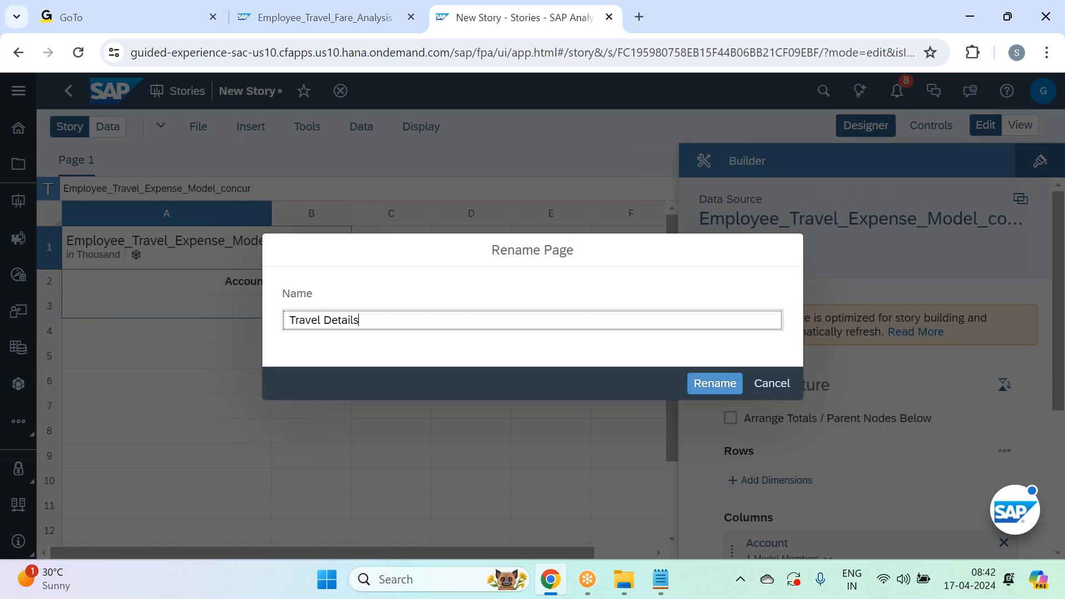
key(Return)
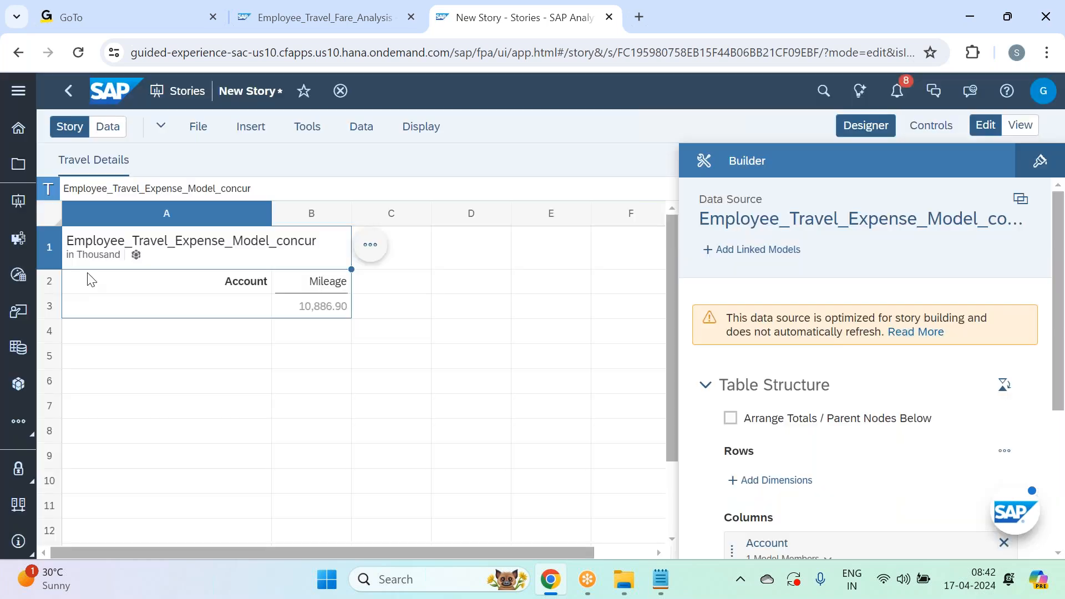
Add Ticket_Amount and Carbon_Footprint to Mileage in the table's Account column filter
scroll(883, 386, down, 3)
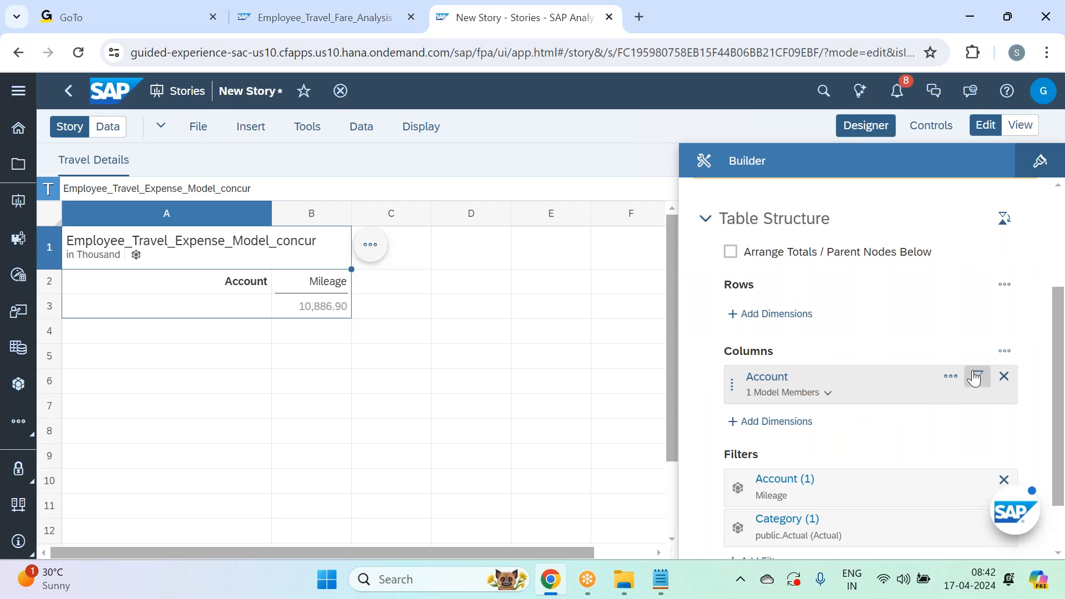
click(976, 376)
click(340, 382)
scroll(339, 383, down, 2)
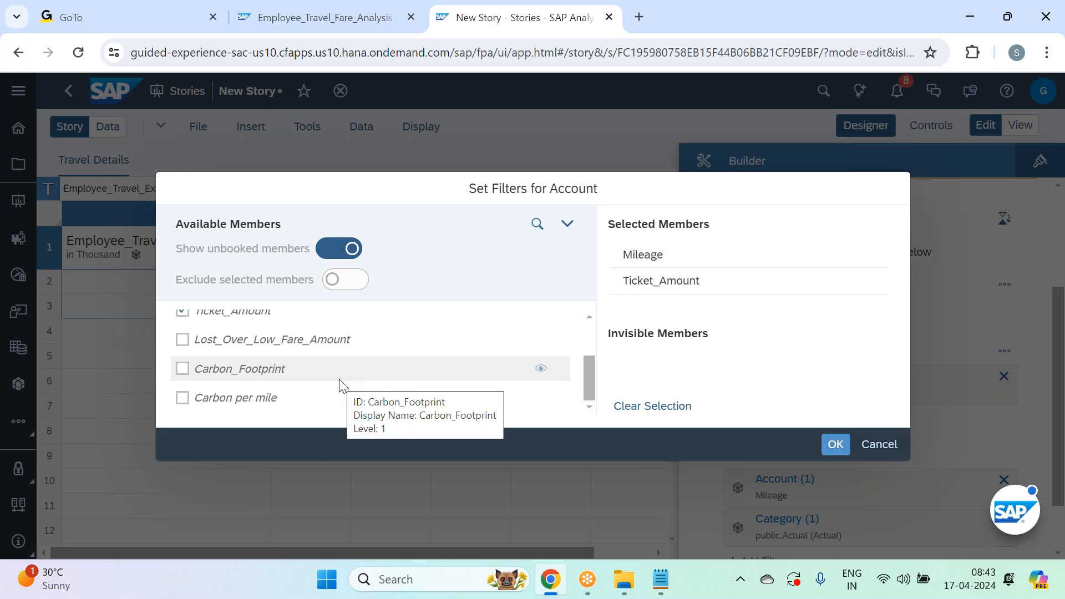
click(312, 367)
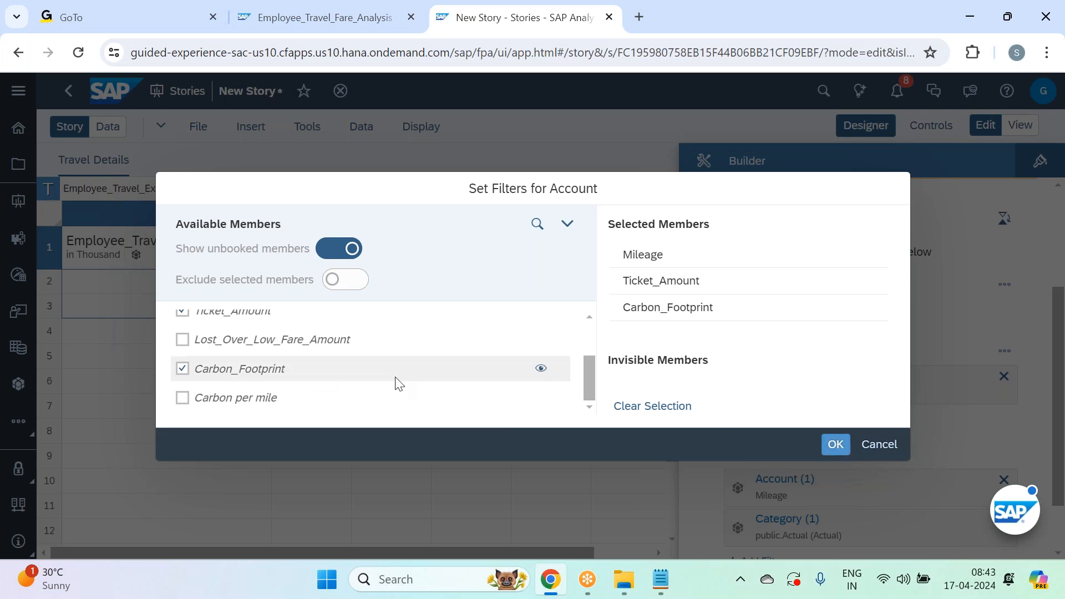
click(830, 448)
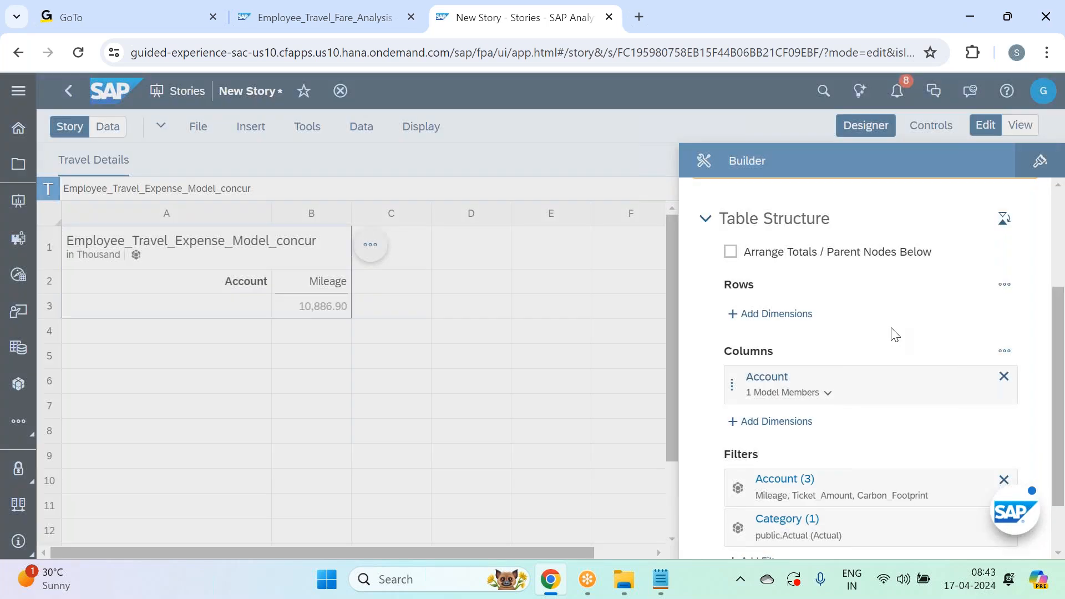
mouse_move(957, 388)
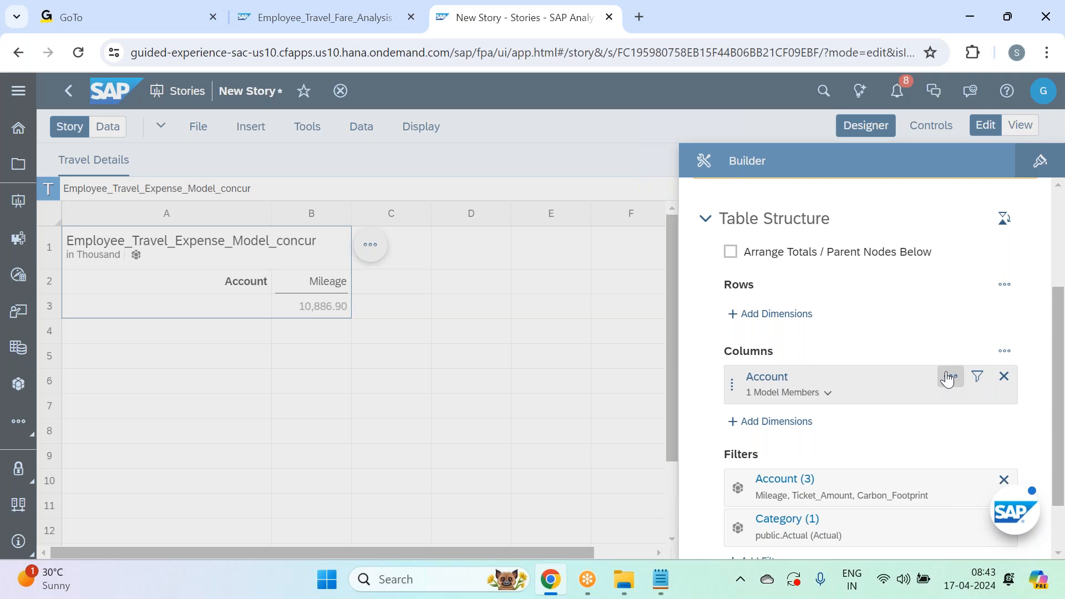
scroll(936, 358, up, 3)
click(798, 478)
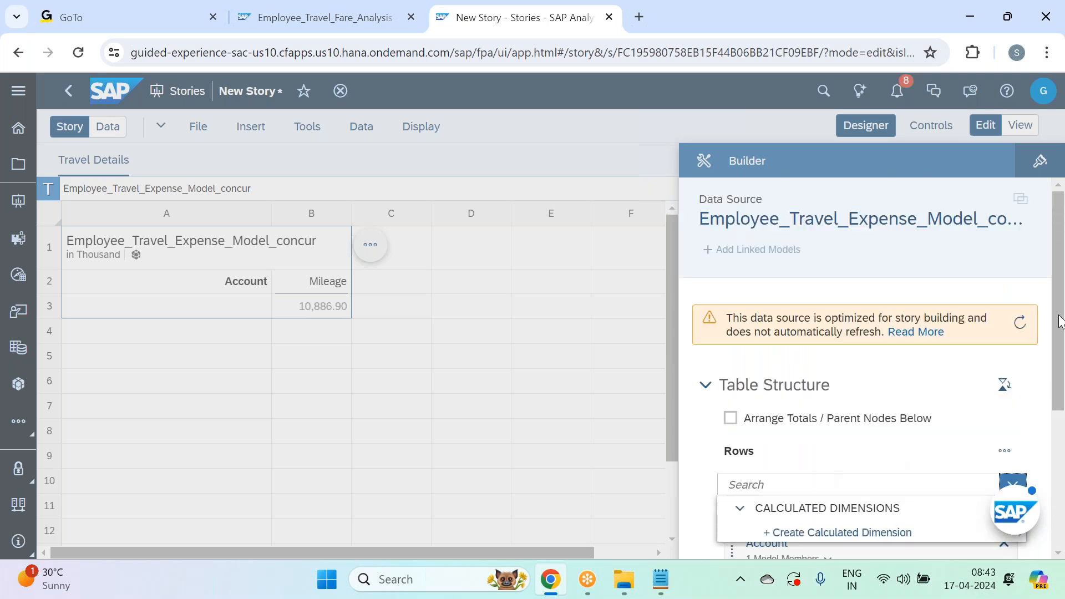
click(1055, 370)
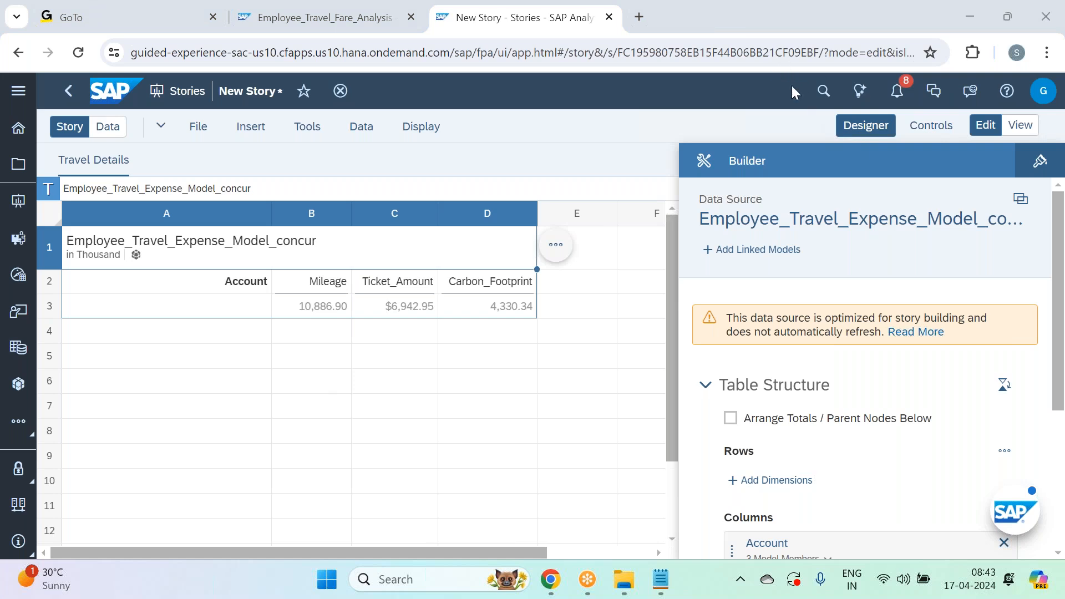
Add the Home_Office_ID dimension to the table's rows
scroll(1036, 363, down, 4)
click(775, 279)
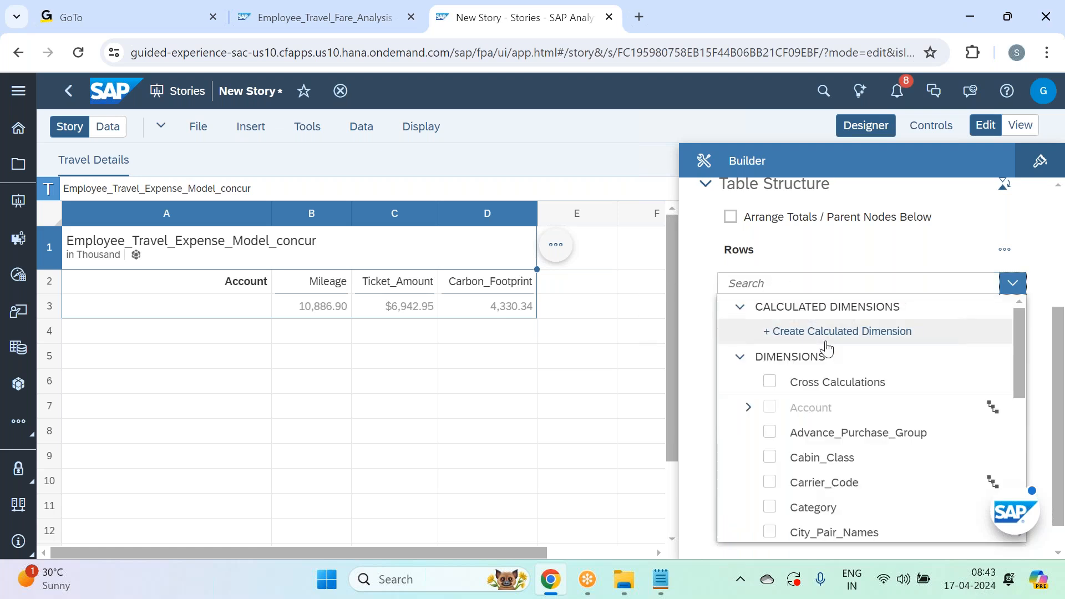
scroll(828, 349, down, 3)
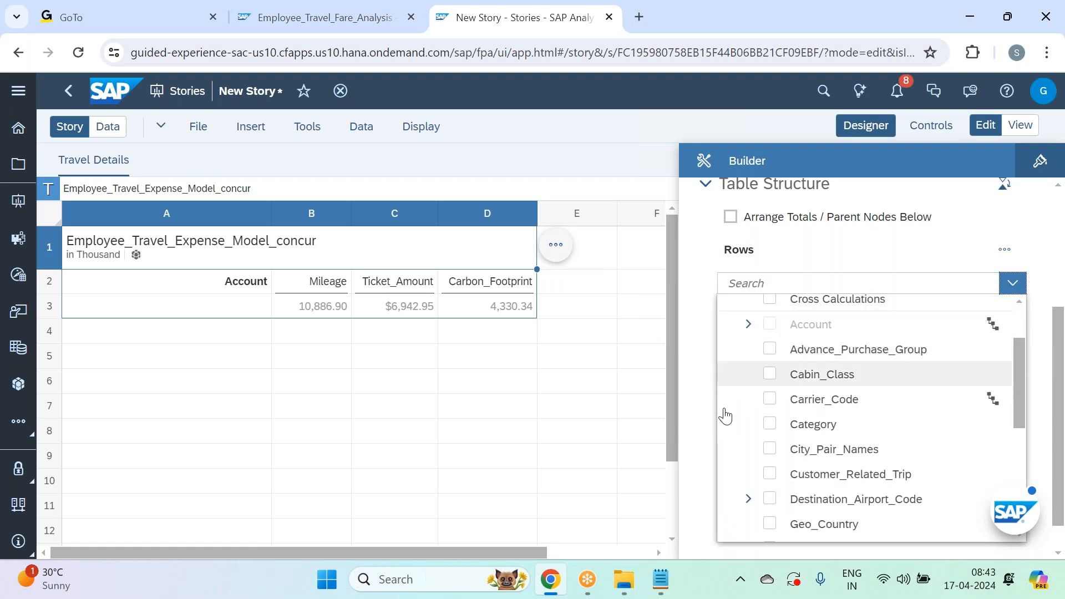
scroll(821, 388, down, 3)
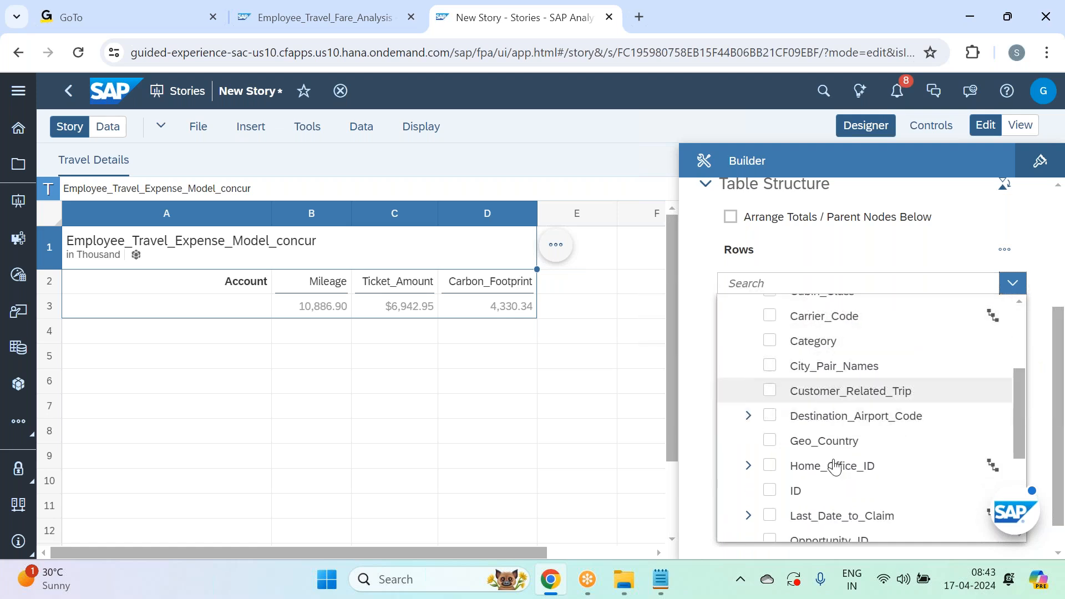
click(841, 476)
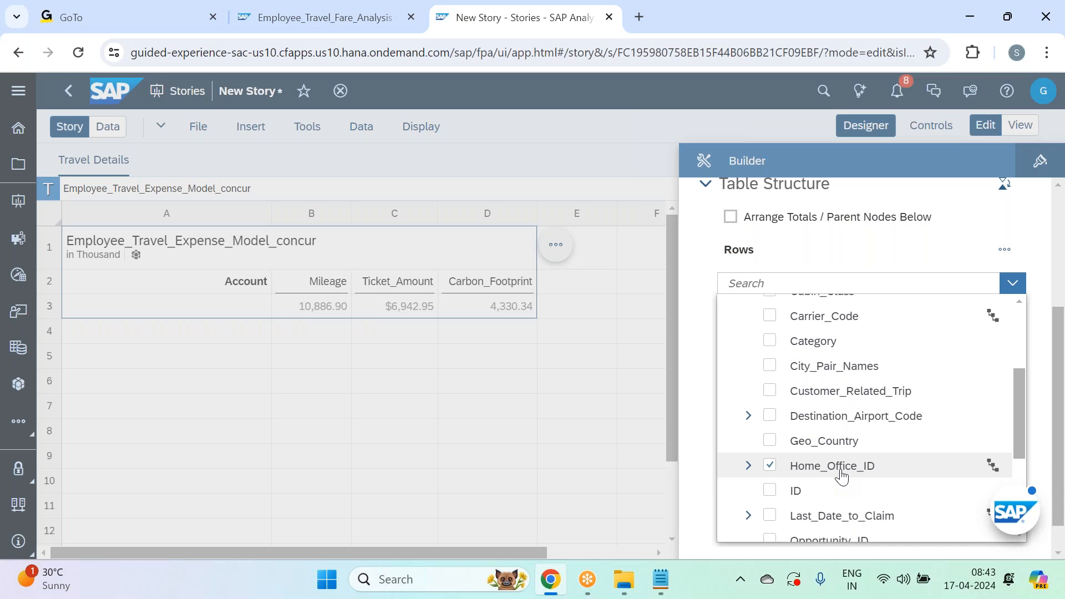
Add Travel_code, Travel_Date, Traveler and the Travel_Day_week property of Travel_day to the table's rows
scroll(883, 463, down, 3)
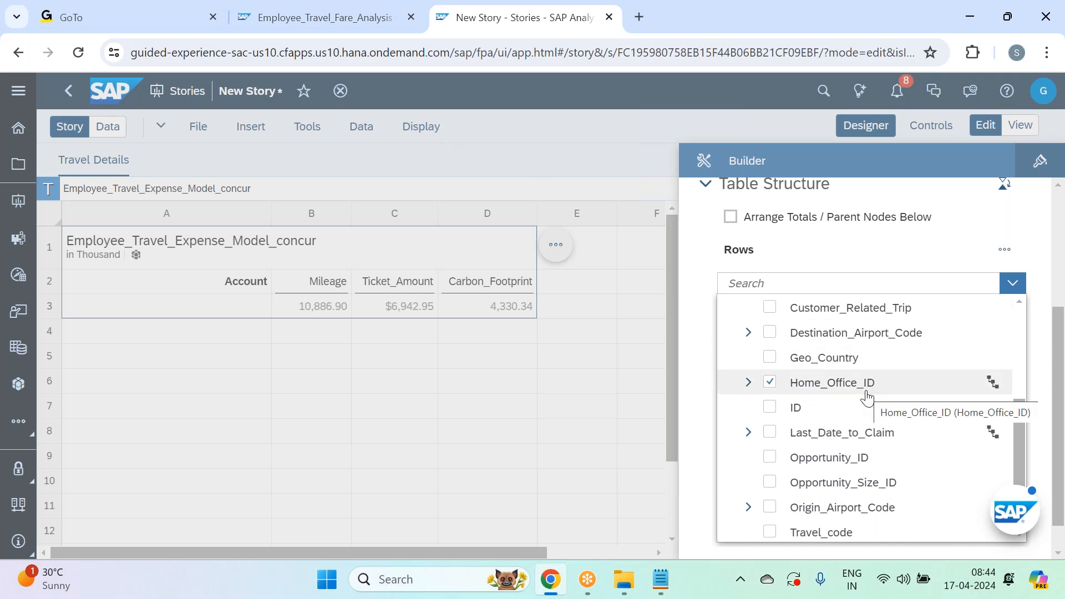
scroll(865, 397, down, 3)
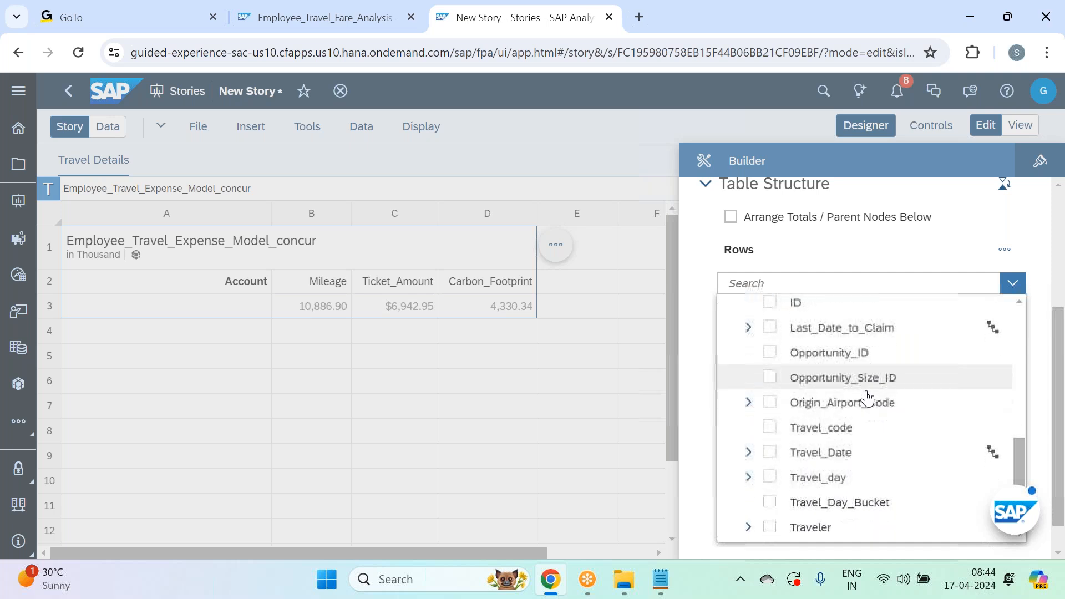
click(858, 426)
click(844, 452)
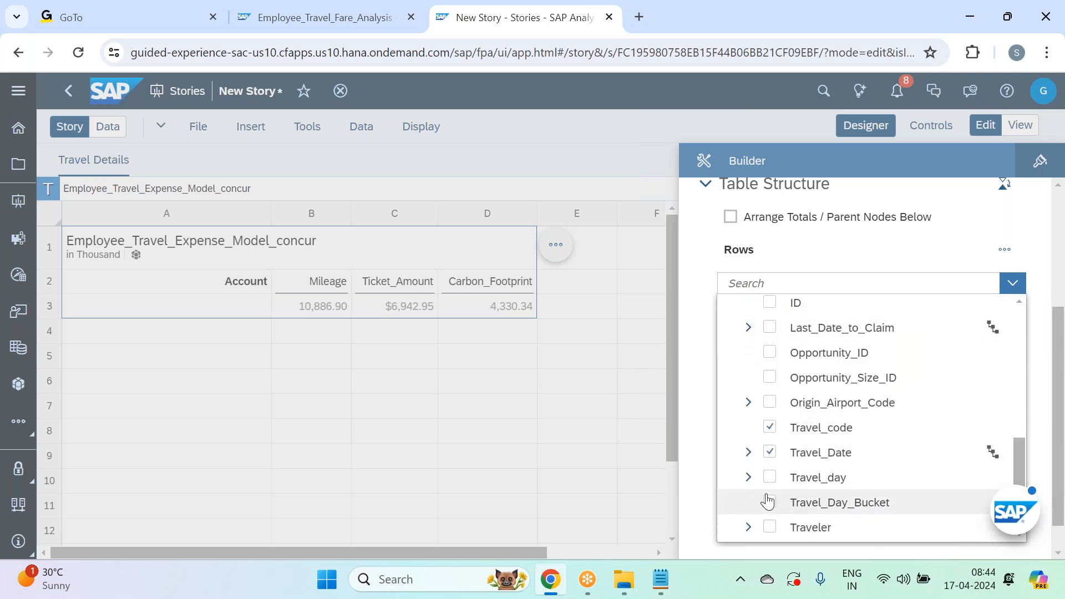
click(749, 481)
click(779, 505)
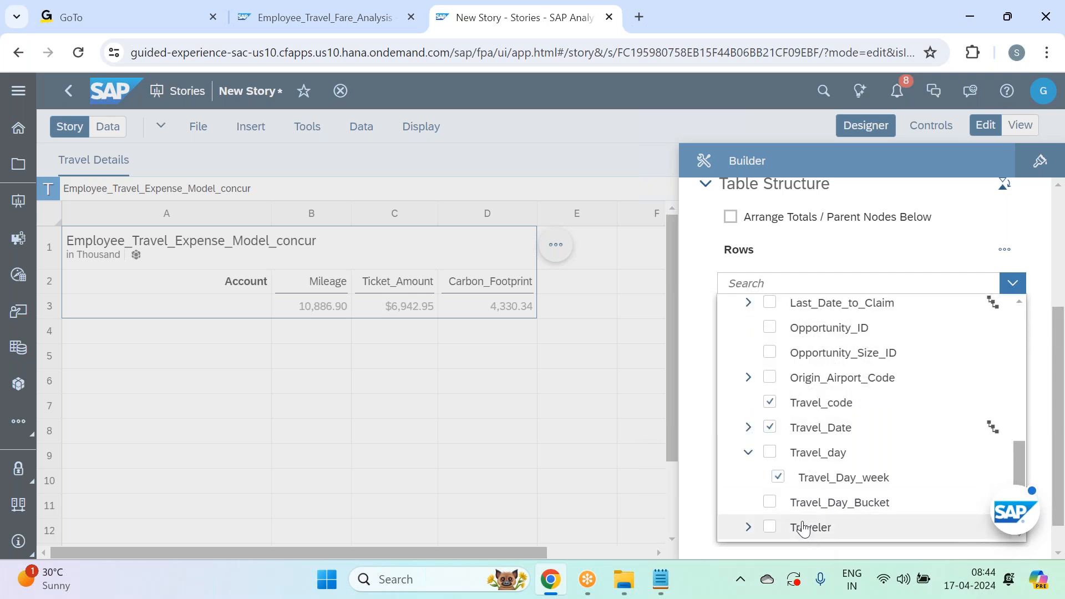
click(819, 526)
Add City_Pair_Names, Carrier_Code, Cabin_Class and Advance_Purchase_Group to the table's row dimensions
scroll(879, 449, up, 3)
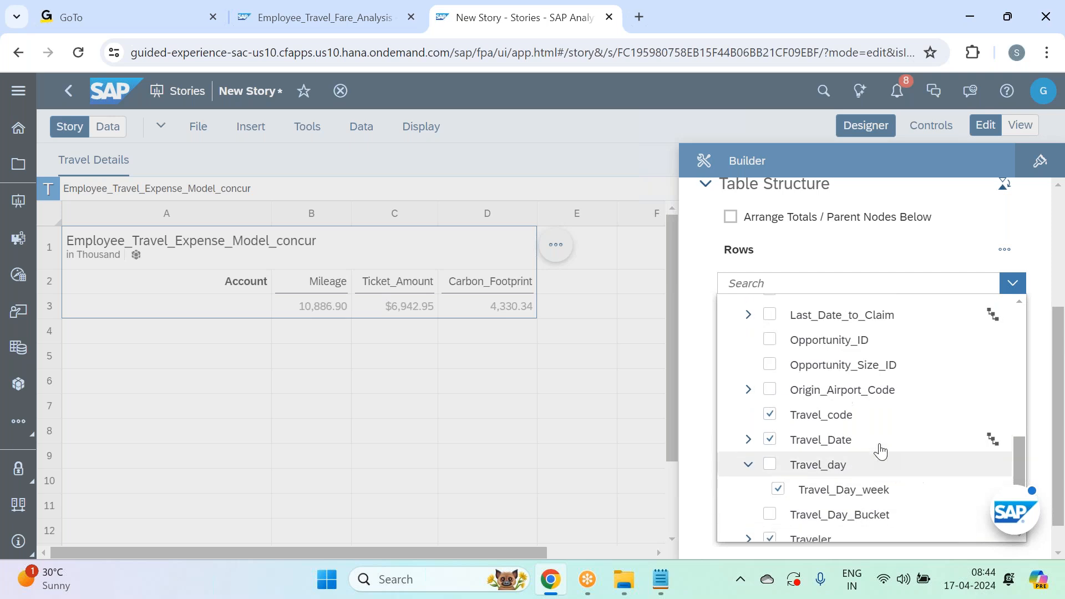
scroll(837, 390, up, 3)
scroll(837, 394, up, 3)
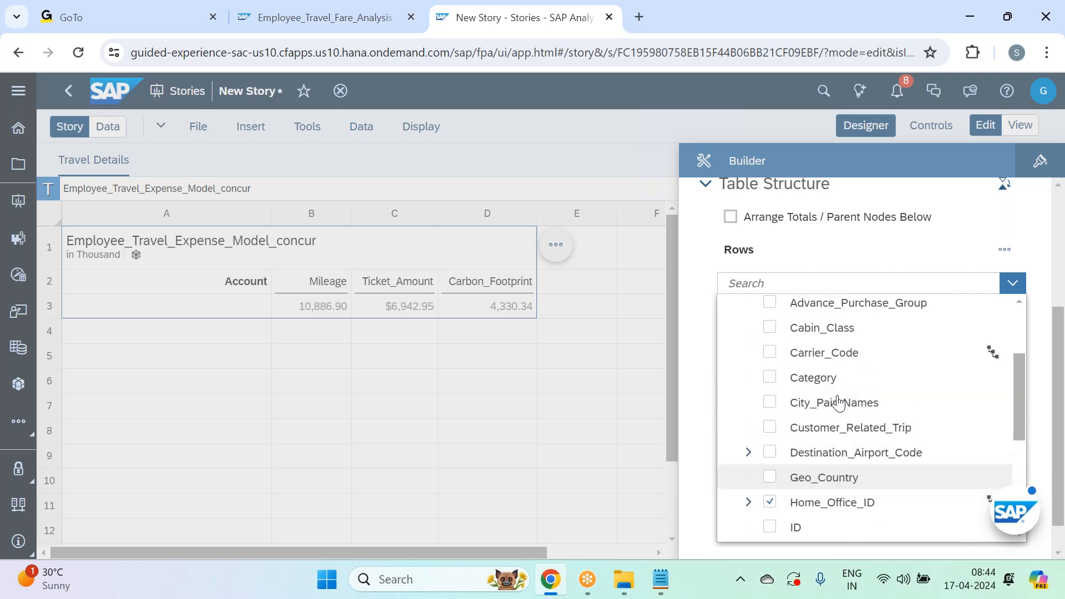
click(836, 403)
click(827, 356)
click(836, 327)
click(845, 308)
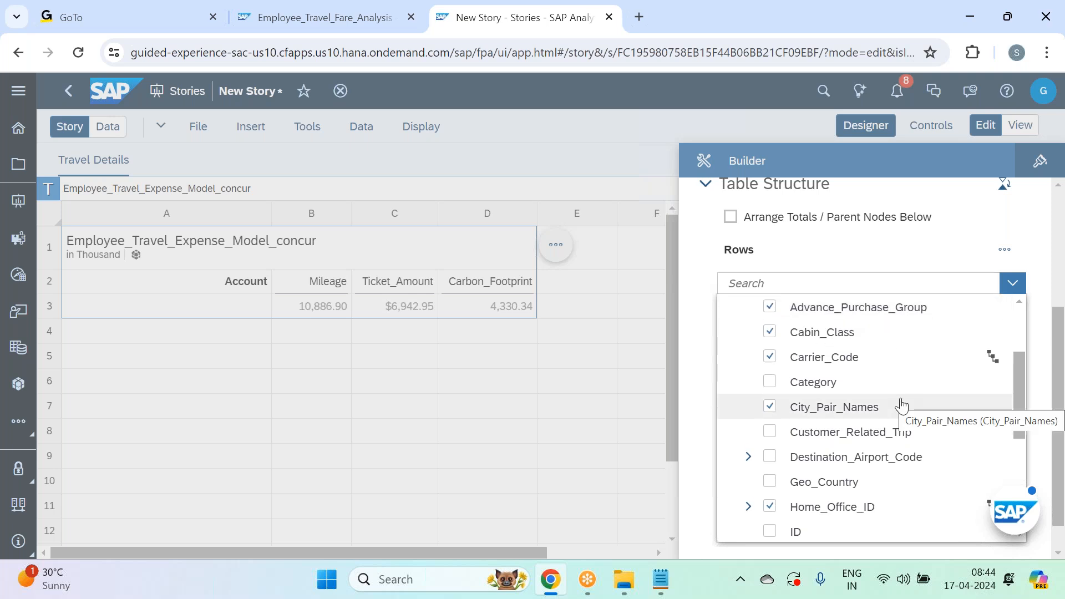
Add the Last_Date_to_Claim dimension to the table's rows and refresh the table data
scroll(902, 405, down, 5)
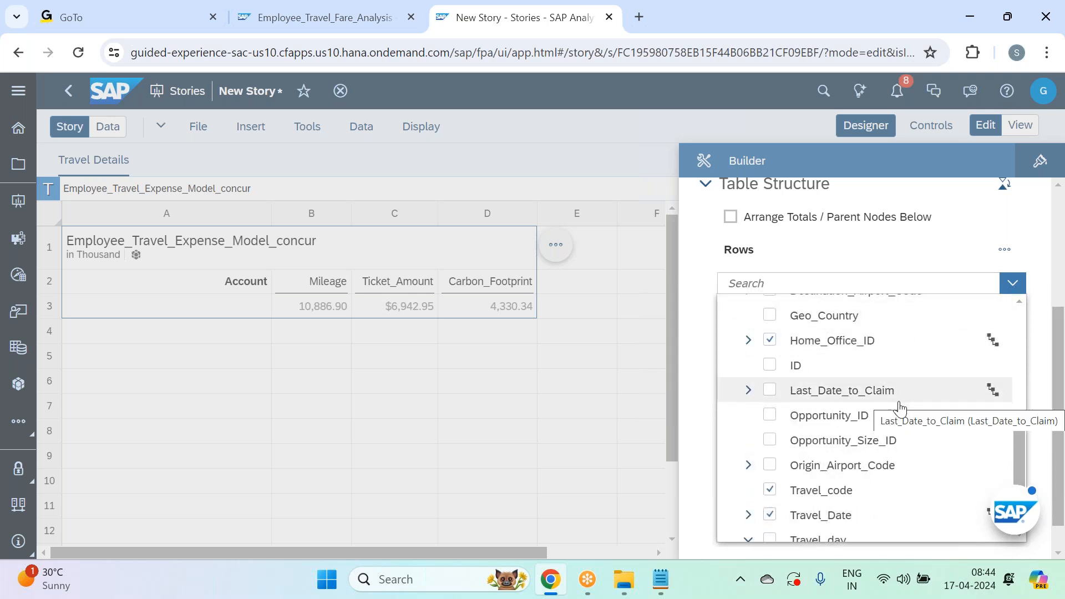
scroll(899, 409, down, 3)
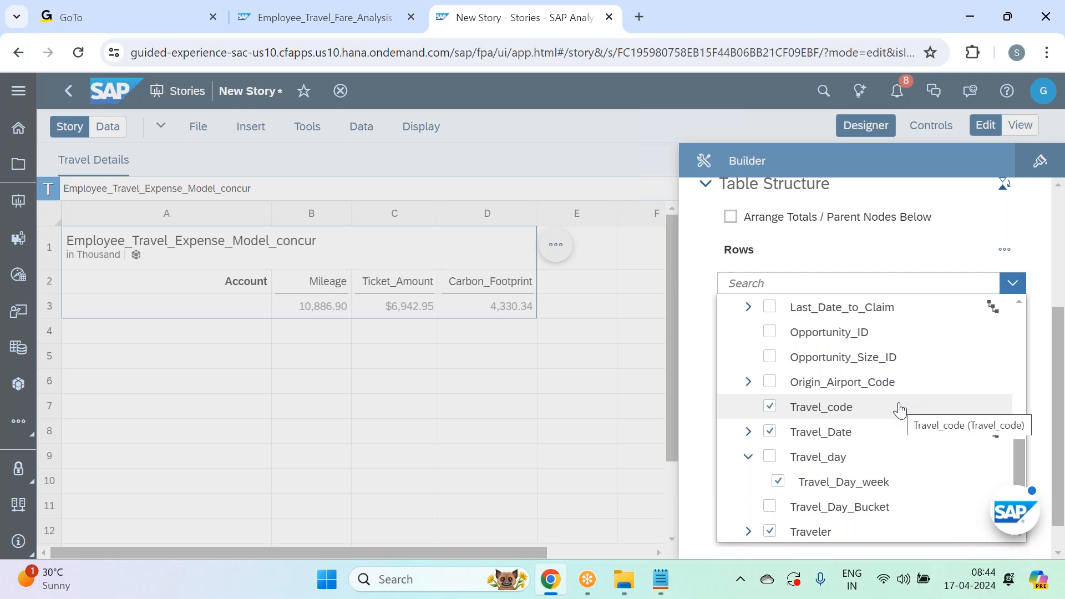
scroll(899, 408, down, 1)
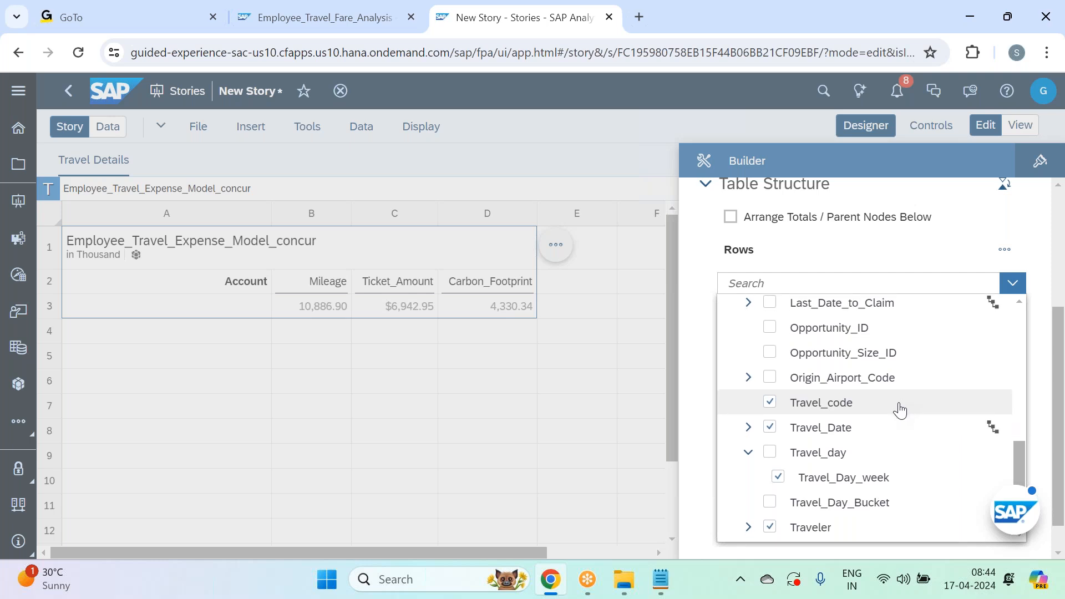
click(878, 309)
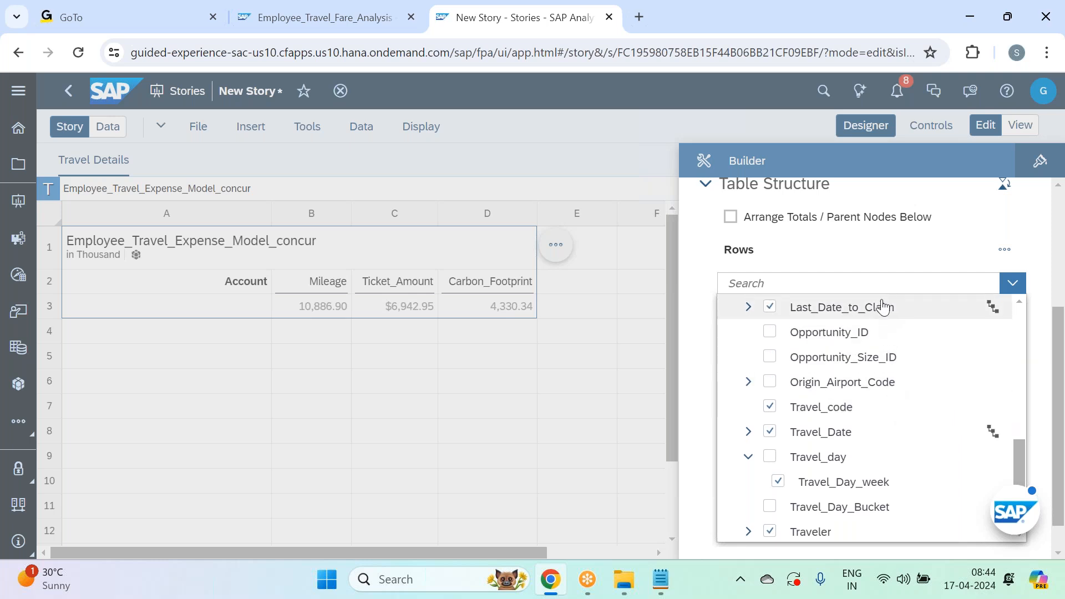
click(897, 263)
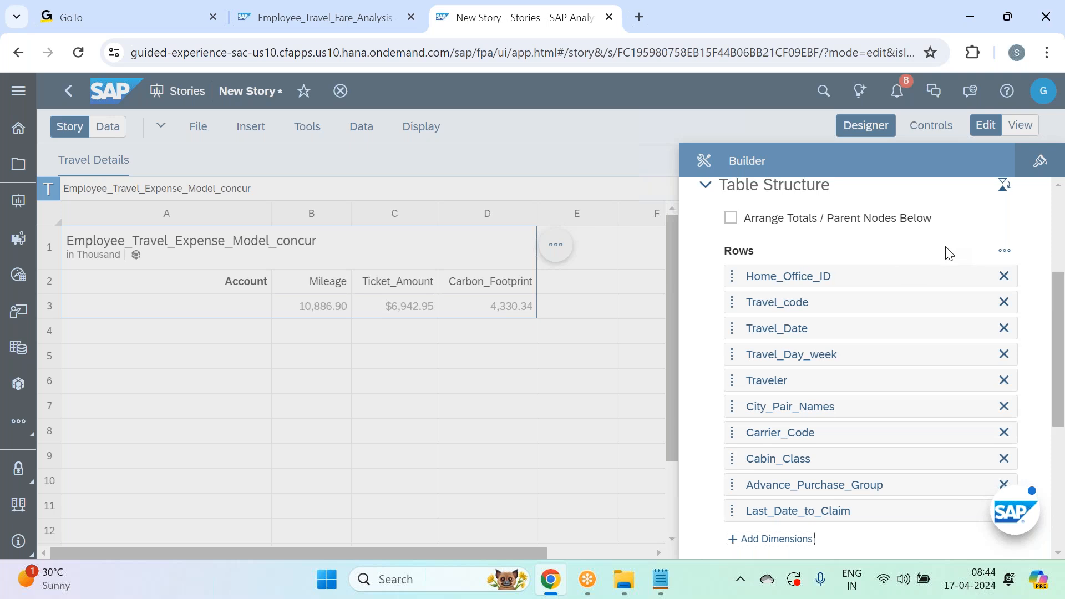
click(1018, 325)
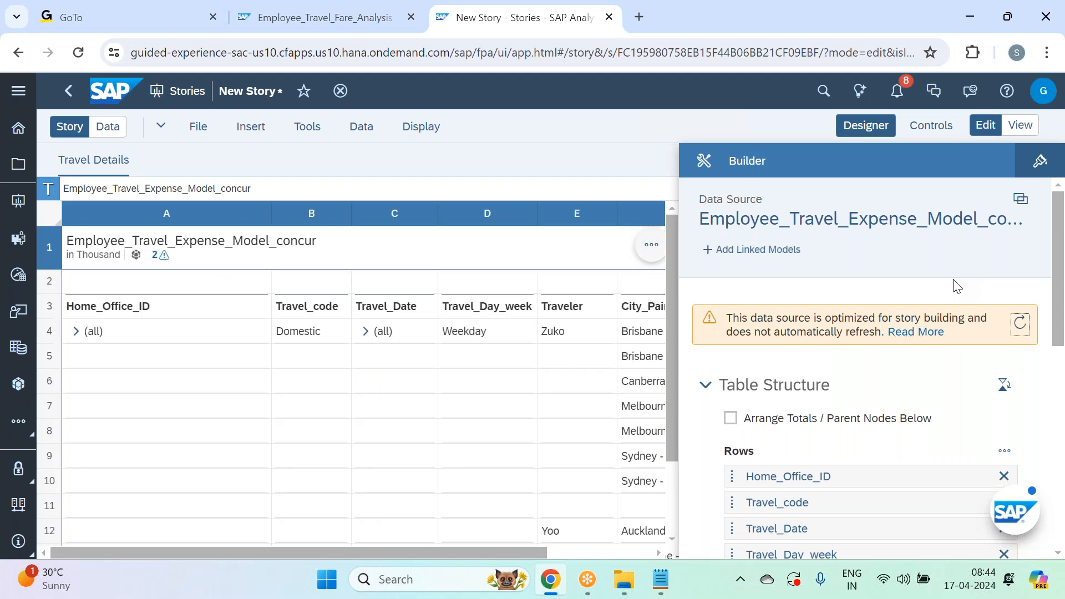
click(869, 126)
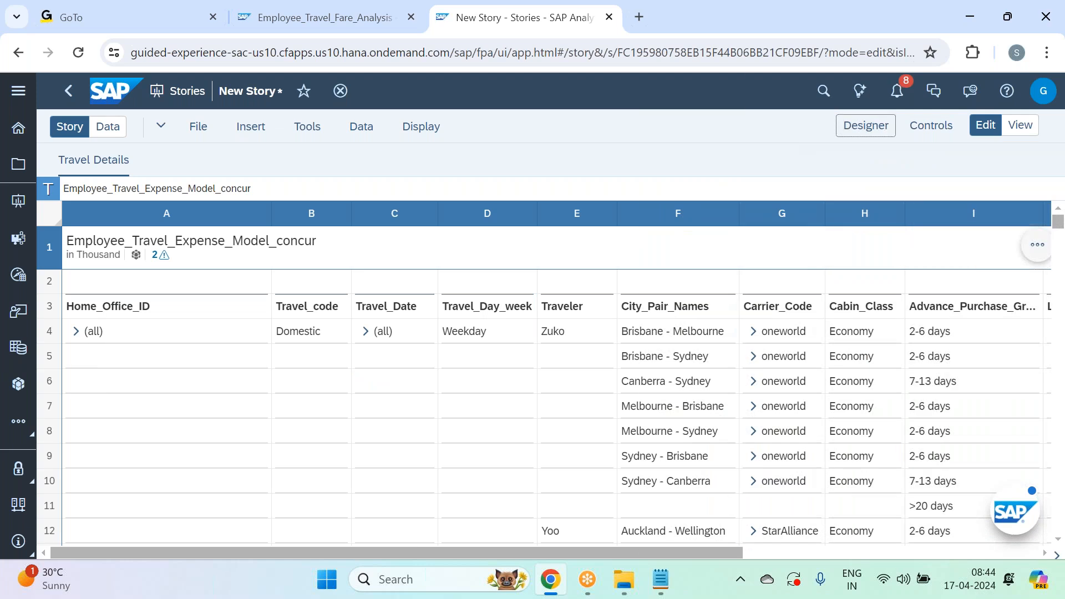
Set the hierarchy of the Home_Office_ID row dimension to Flat presentation
click(868, 127)
scroll(920, 300, down, 5)
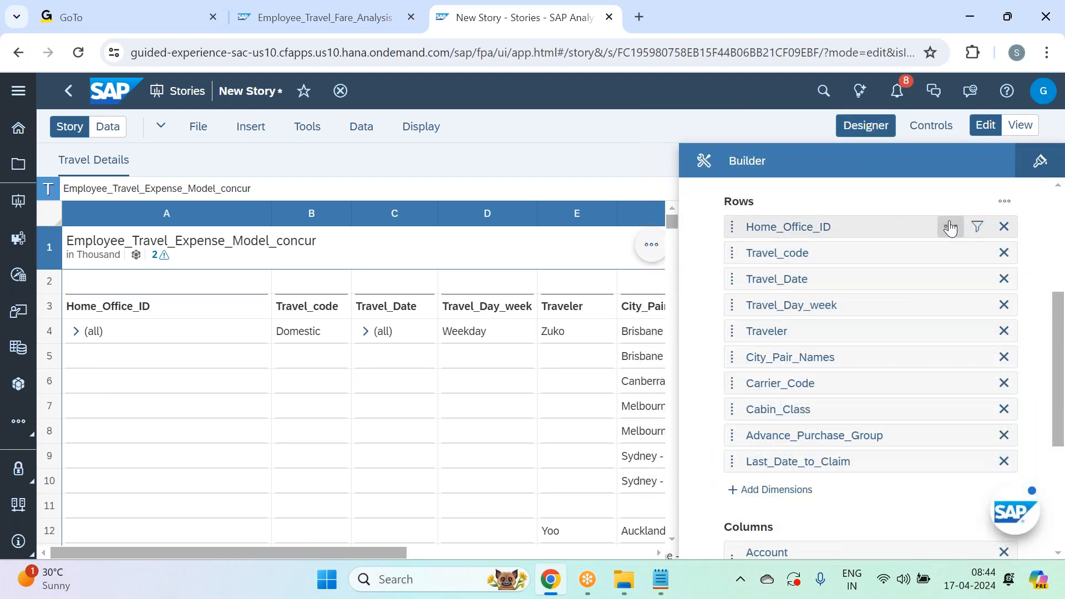
click(950, 226)
click(931, 249)
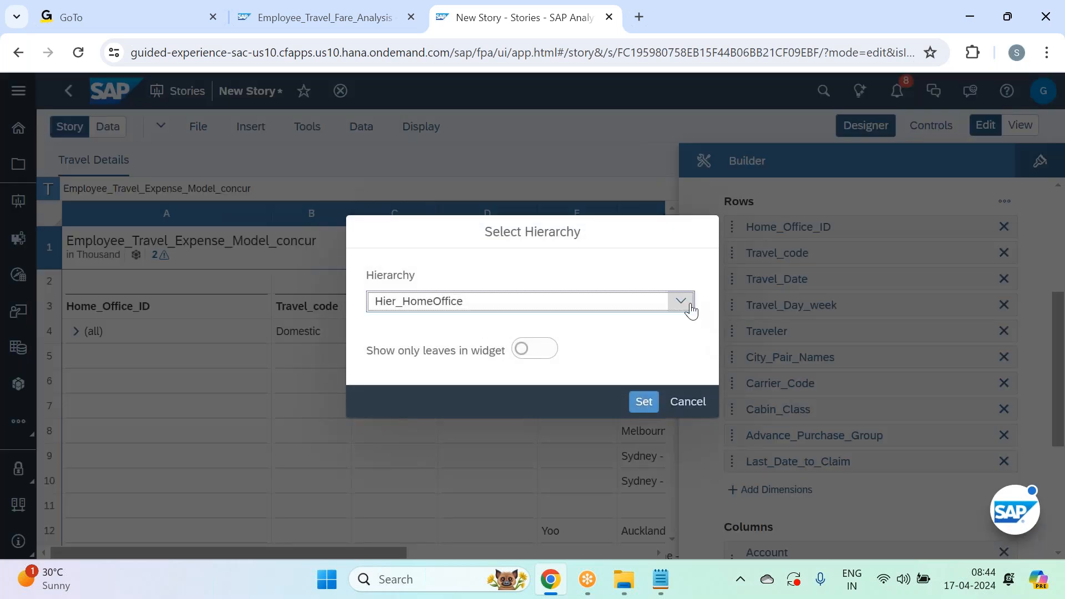
click(688, 305)
click(555, 353)
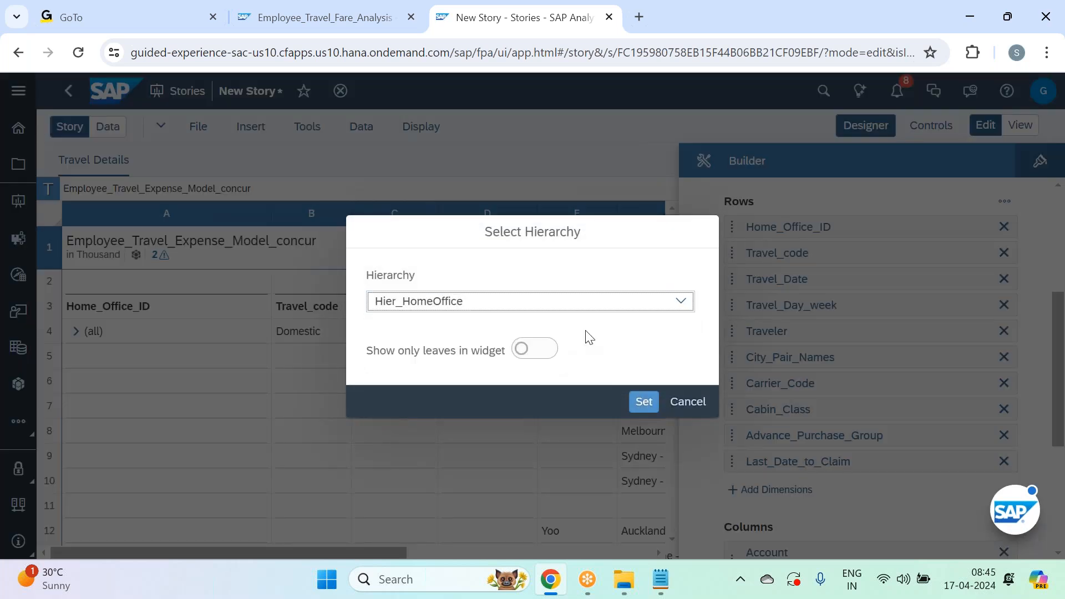
click(675, 305)
click(555, 327)
click(652, 408)
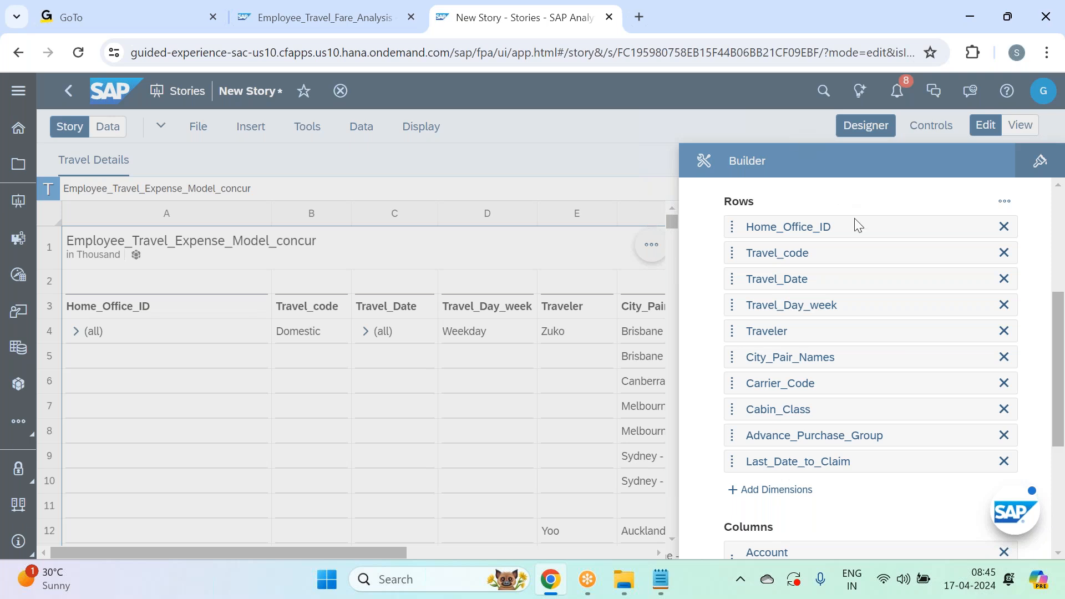
Set the Travel_Date row dimension's hierarchy to Flat presentation
scroll(882, 264, up, 5)
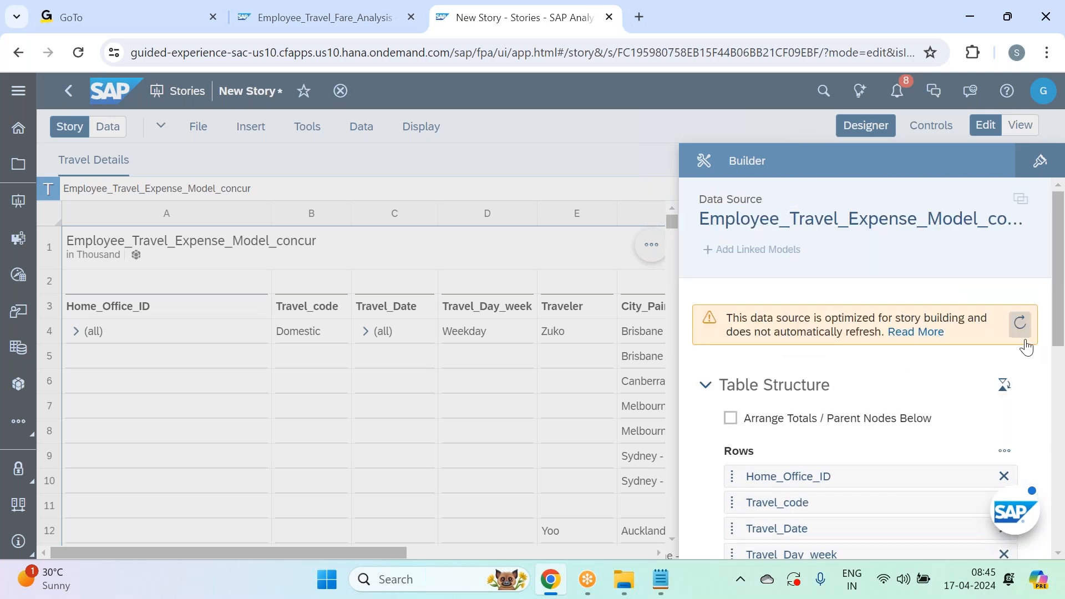
scroll(881, 264, down, 3)
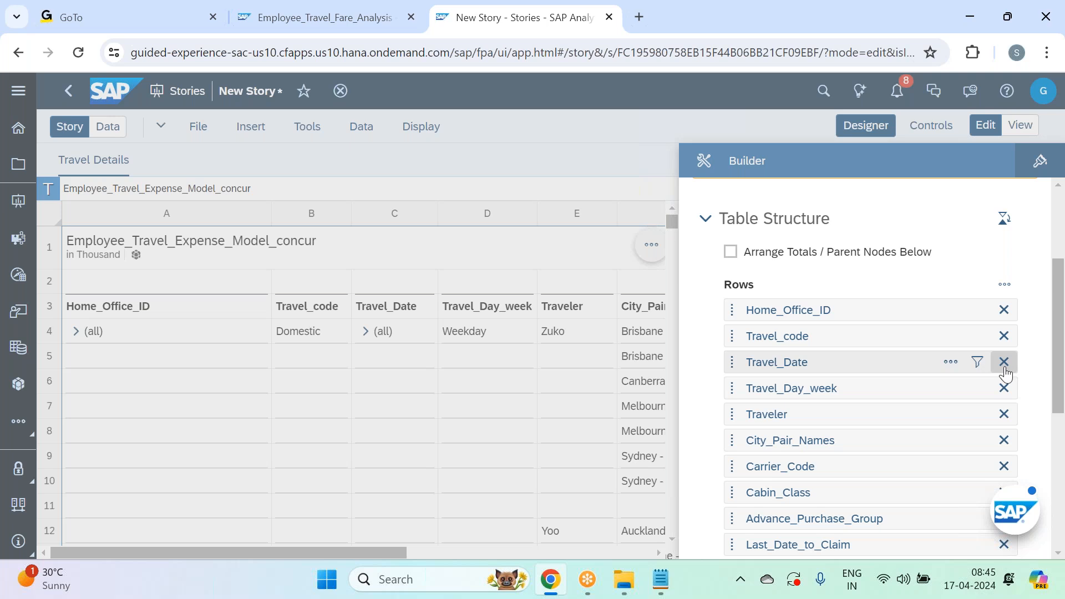
click(949, 363)
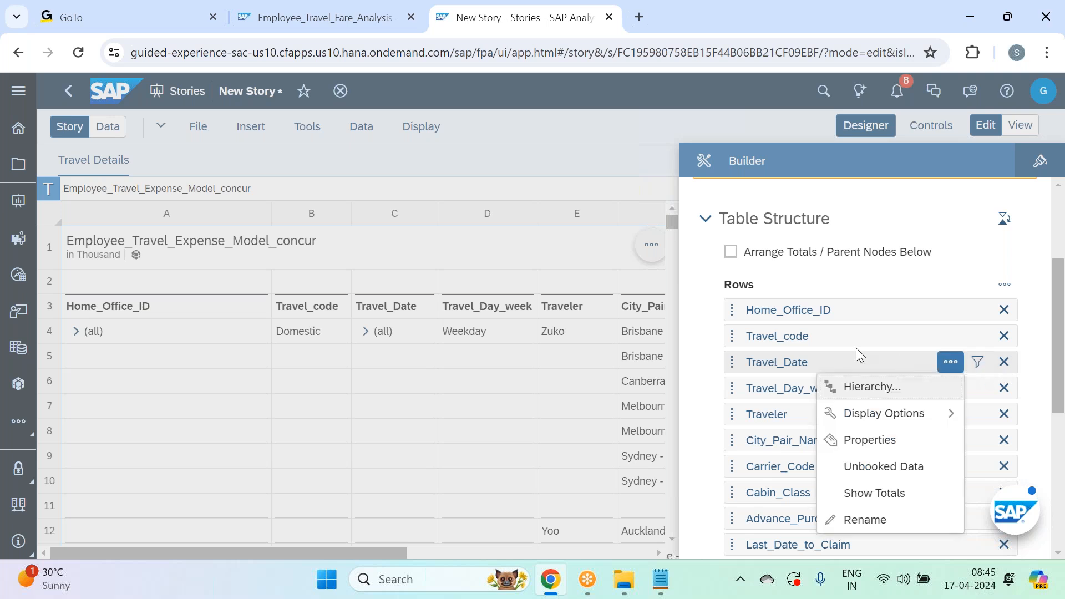
click(874, 396)
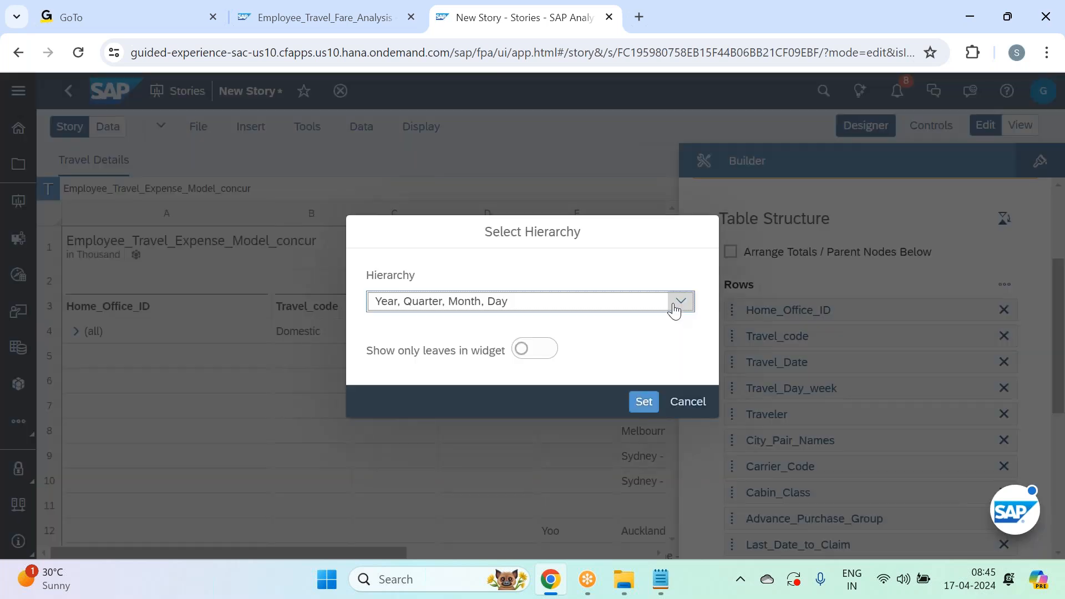
click(675, 310)
click(541, 328)
click(644, 402)
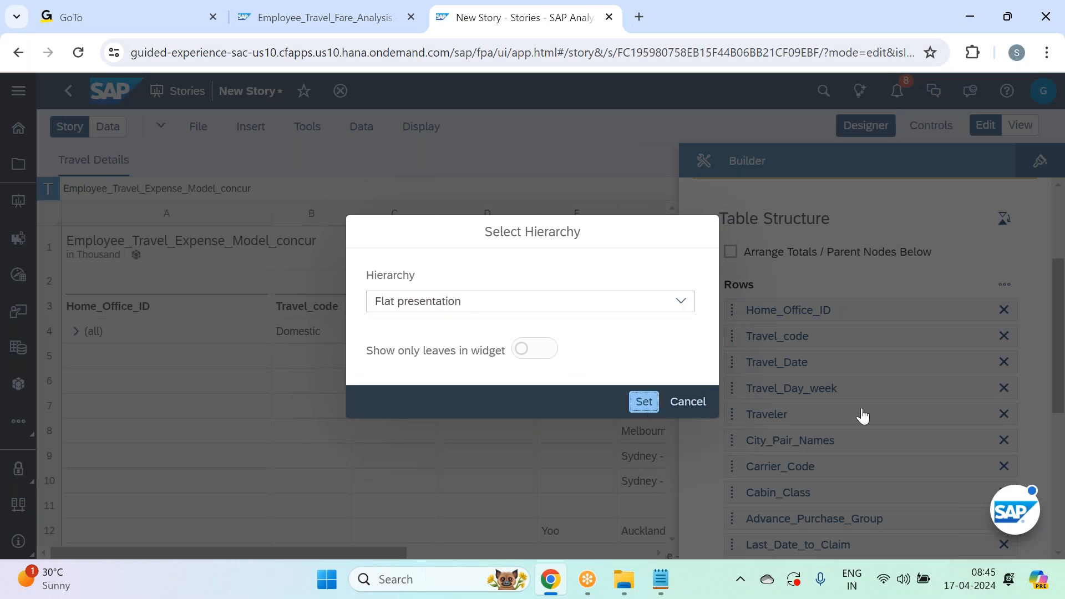
Switch the Last_Date_to_Claim row dimension to the Flat presentation hierarchy
scroll(952, 400, down, 3)
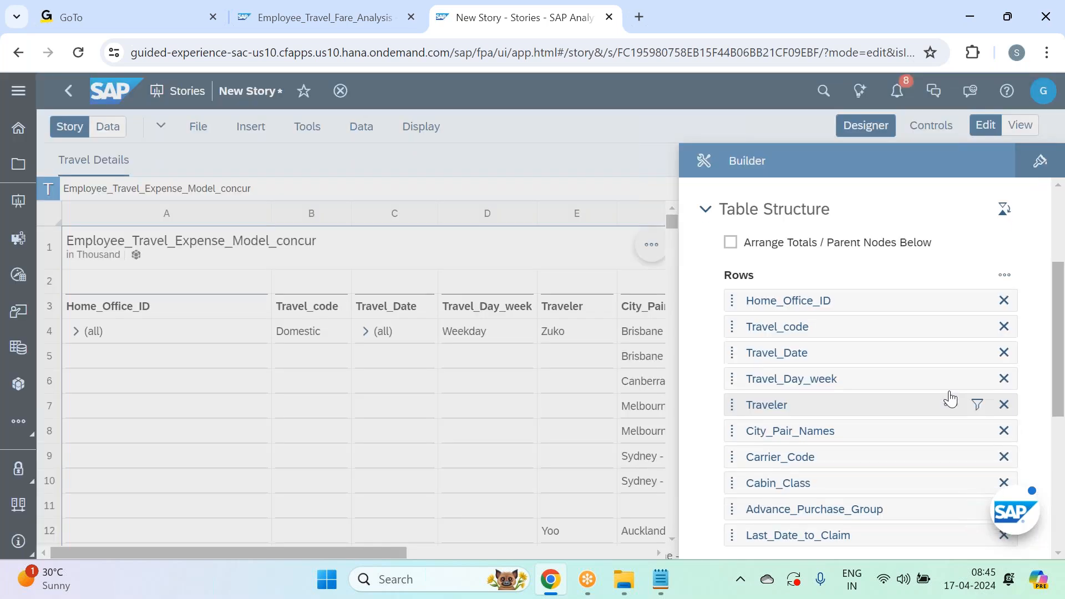
click(949, 380)
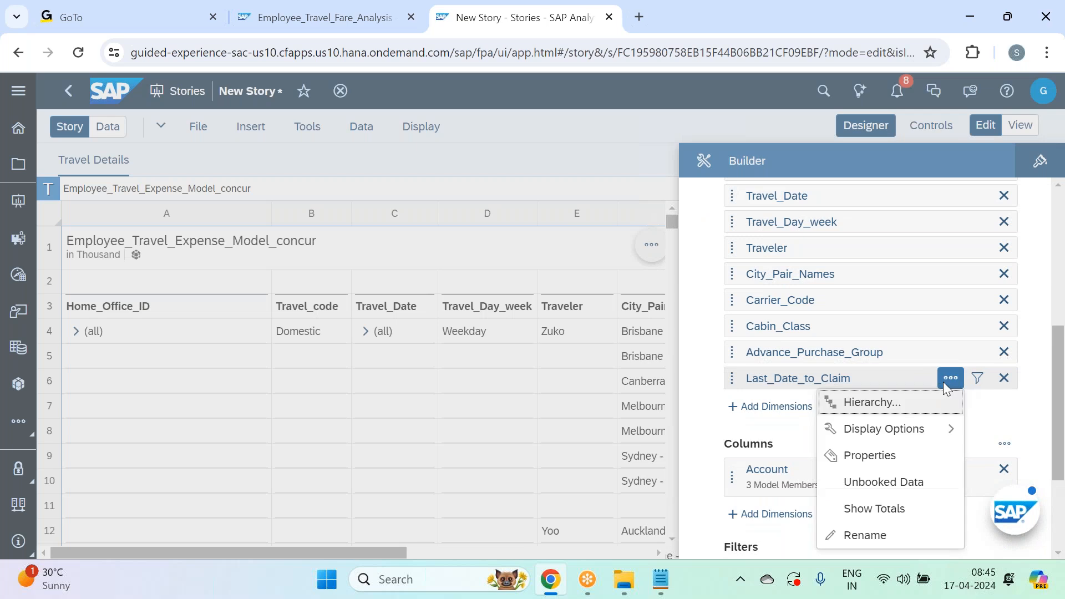
click(908, 409)
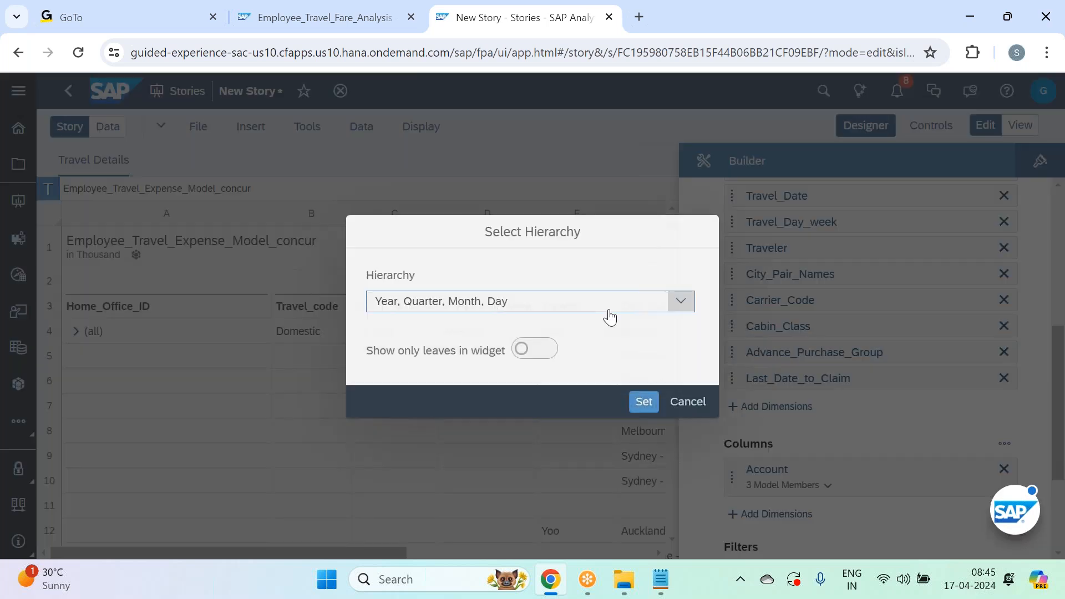
click(680, 304)
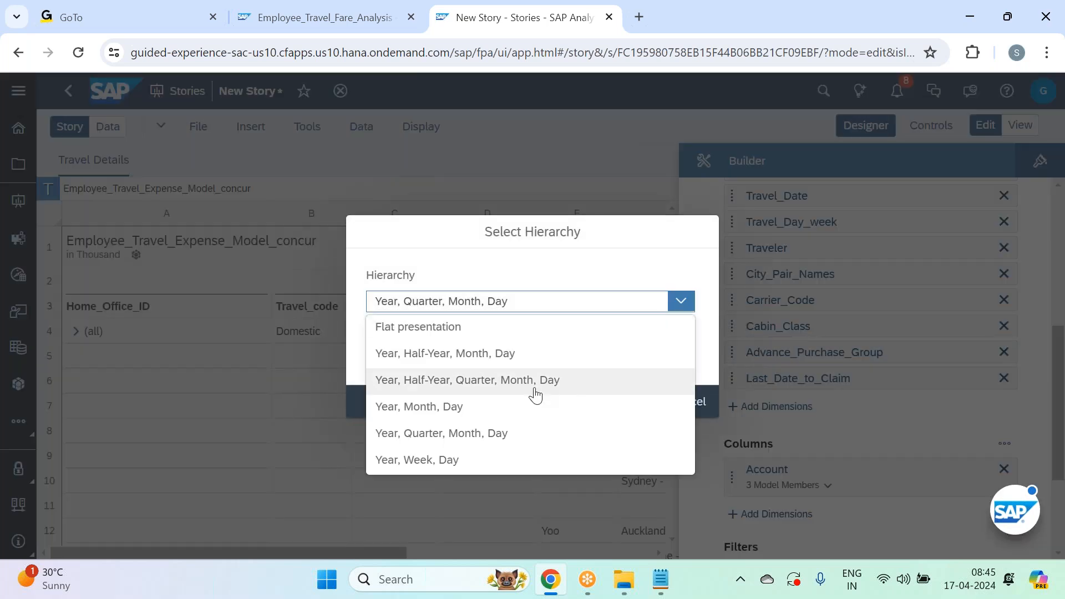
click(500, 328)
click(639, 401)
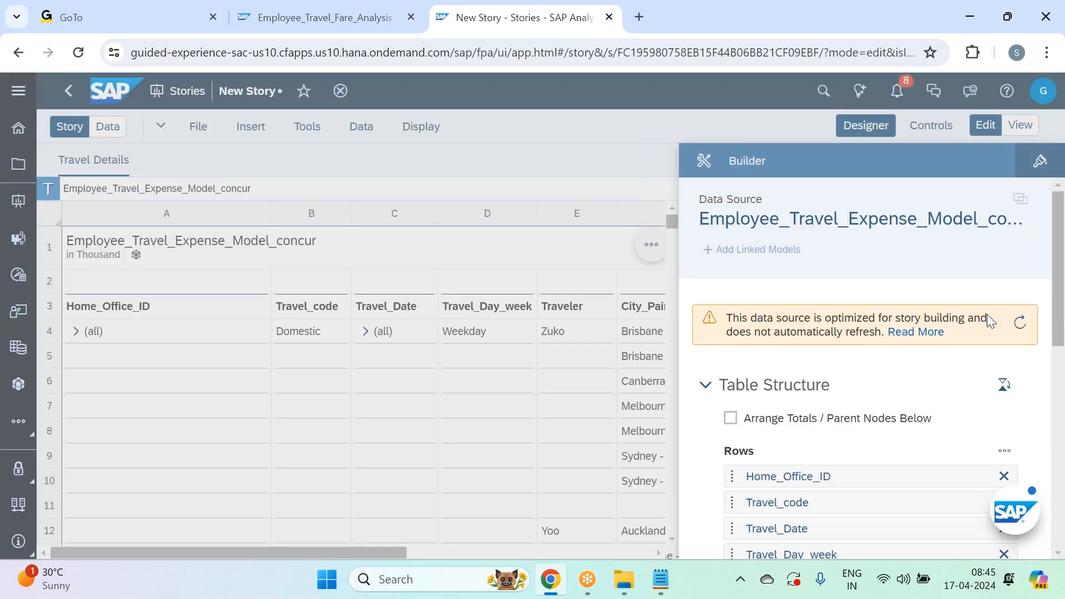
Refresh the table data and look across its dimension and measure columns
click(1020, 327)
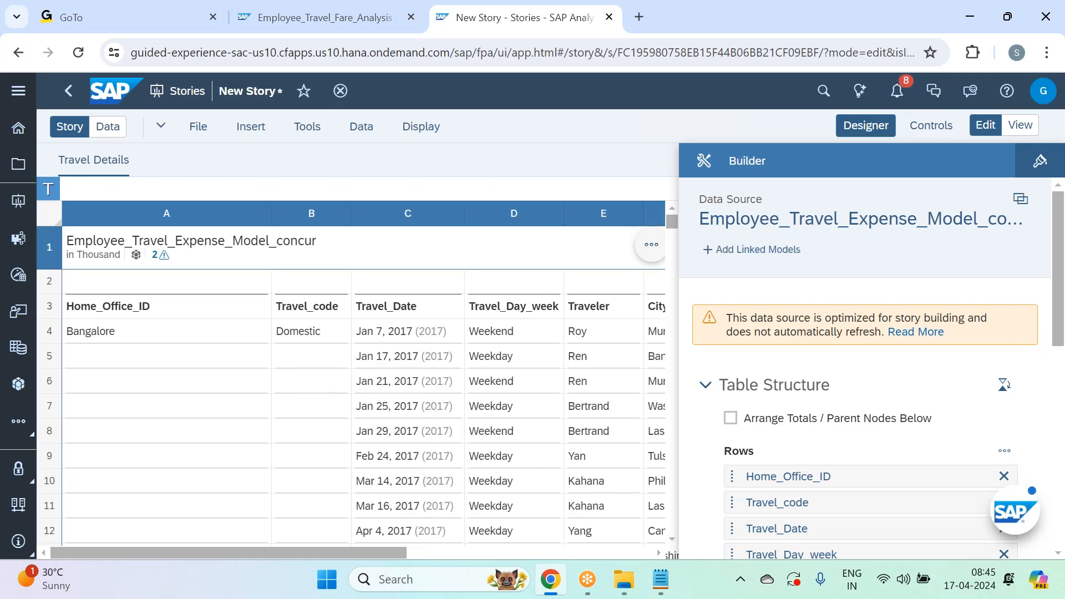
click(866, 126)
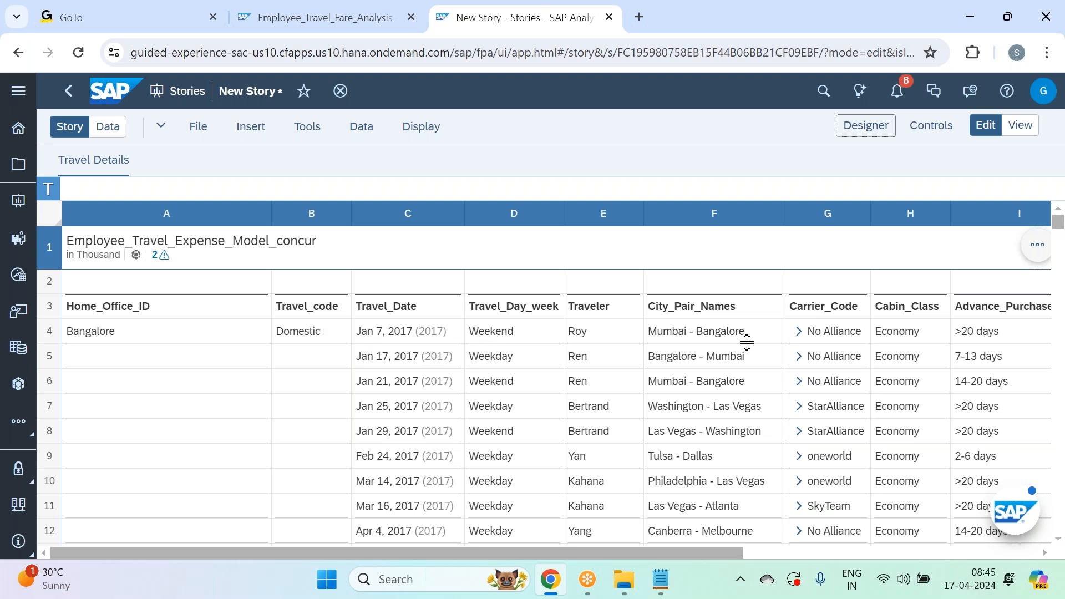
scroll(865, 331, down, 1)
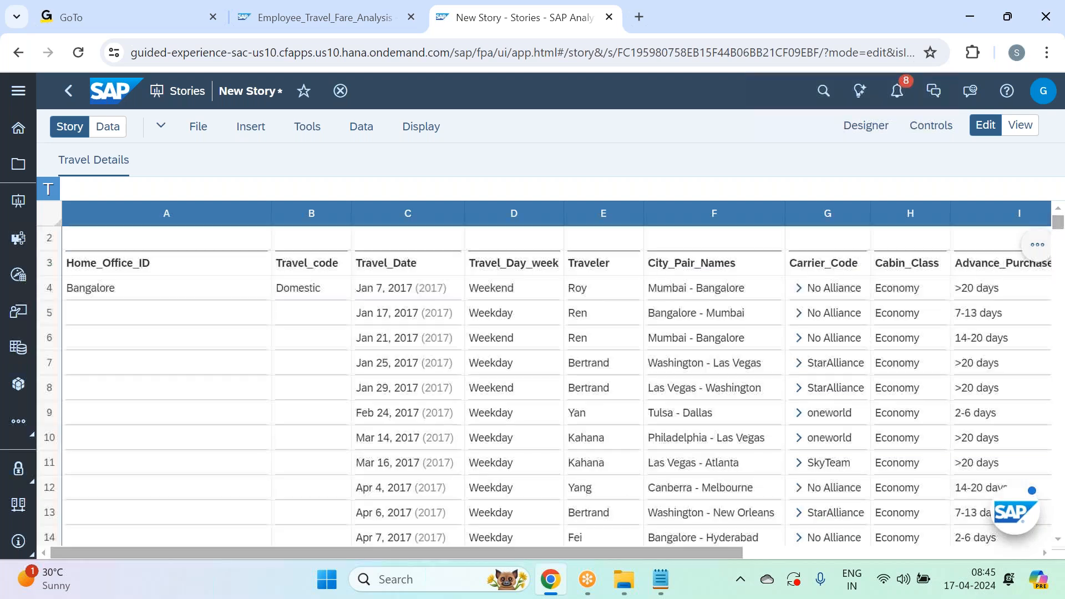
drag(696, 551, 743, 552)
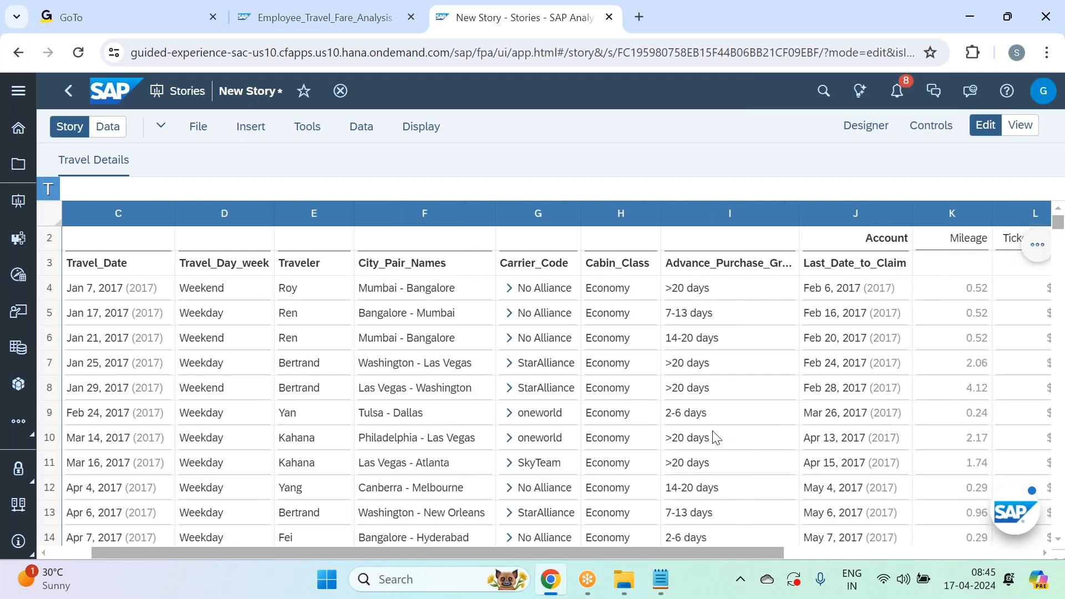
drag(755, 550, 667, 557)
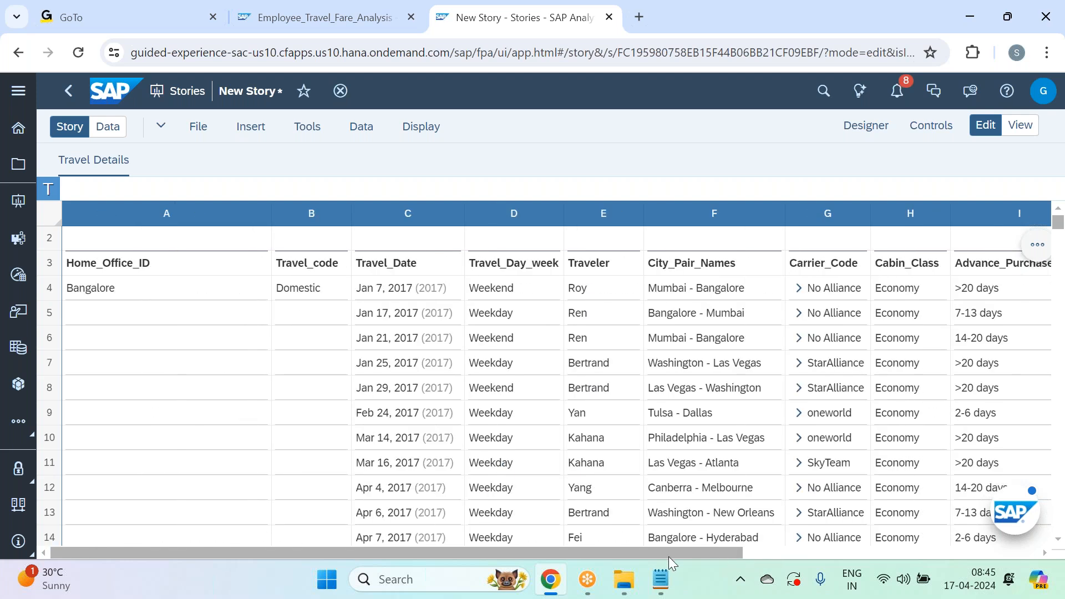
Set the Carrier_Code row dimension's hierarchy to Flat presentation and refresh the table data
click(858, 132)
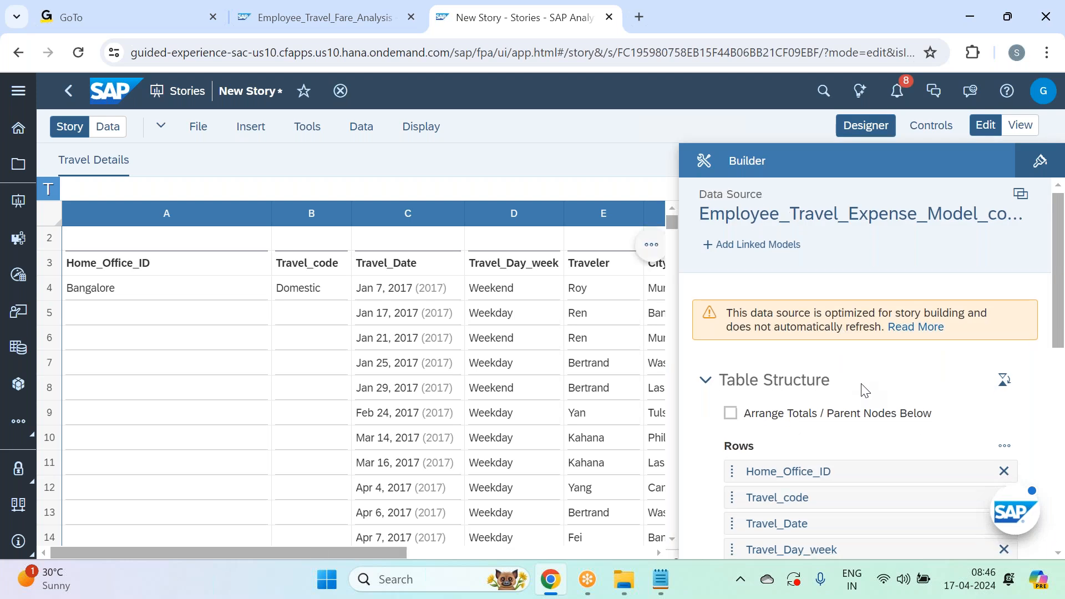
scroll(861, 384, down, 5)
scroll(868, 384, down, 2)
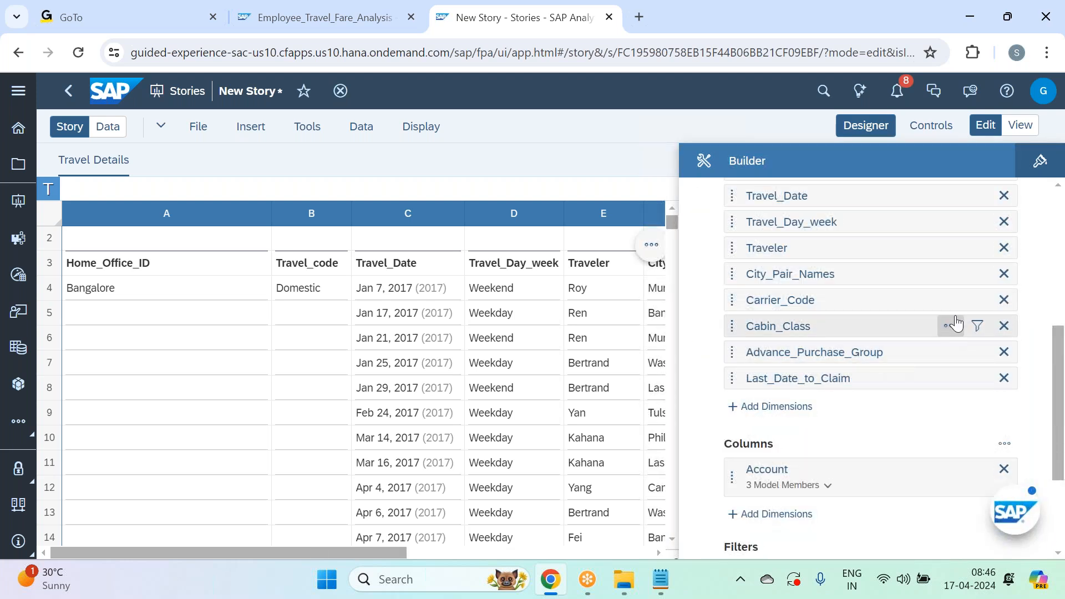
click(950, 300)
mouse_move(890, 349)
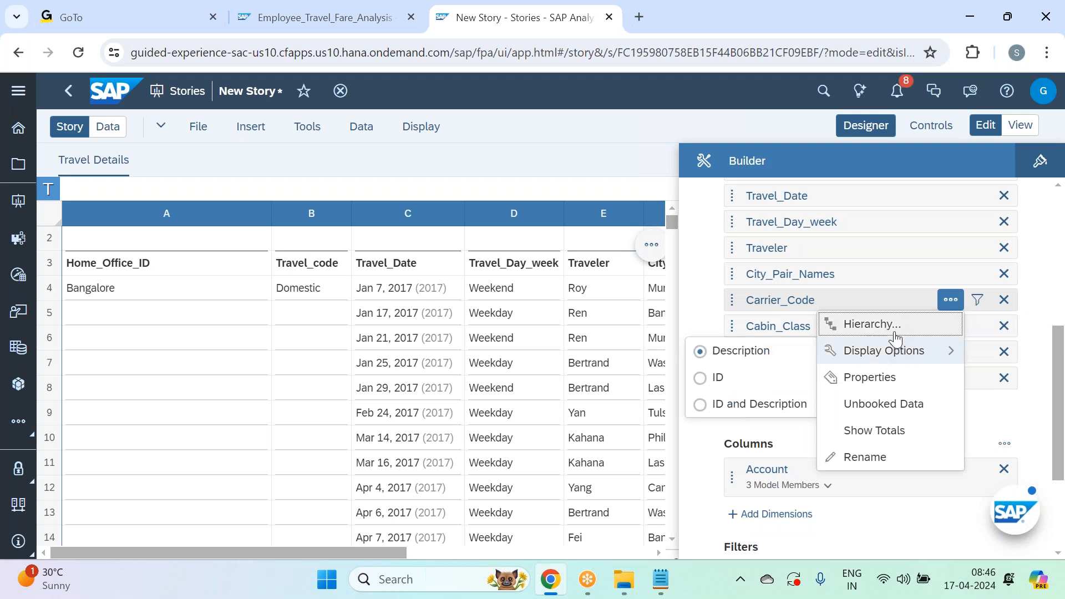
click(872, 324)
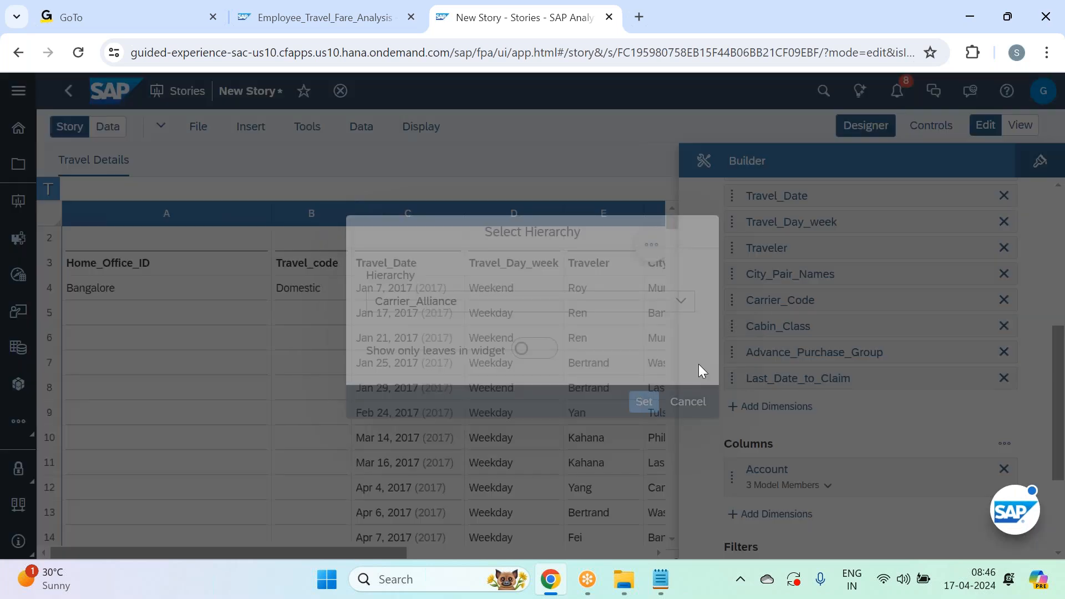
click(521, 301)
click(518, 328)
click(643, 401)
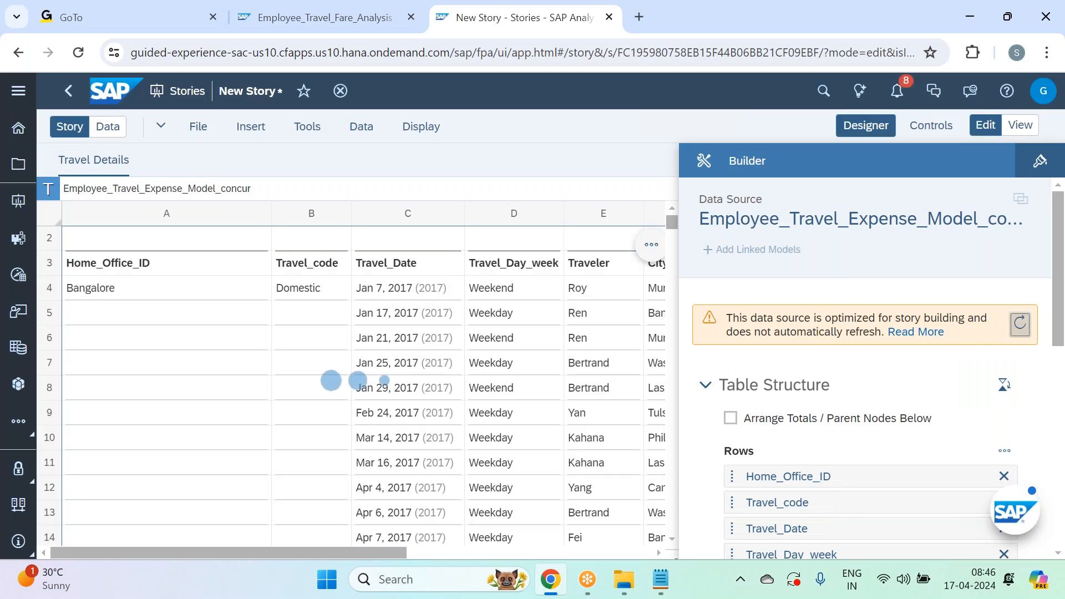
Examine the flattened table's columns from Home_Office_ID through Carbon_Footprint
click(879, 126)
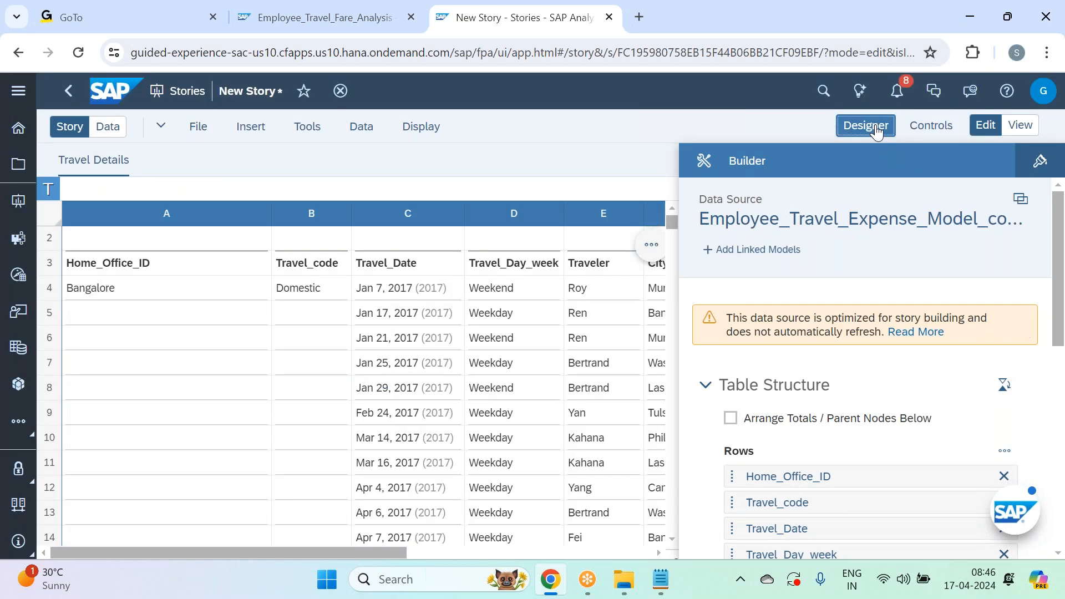
drag(665, 551, 779, 578)
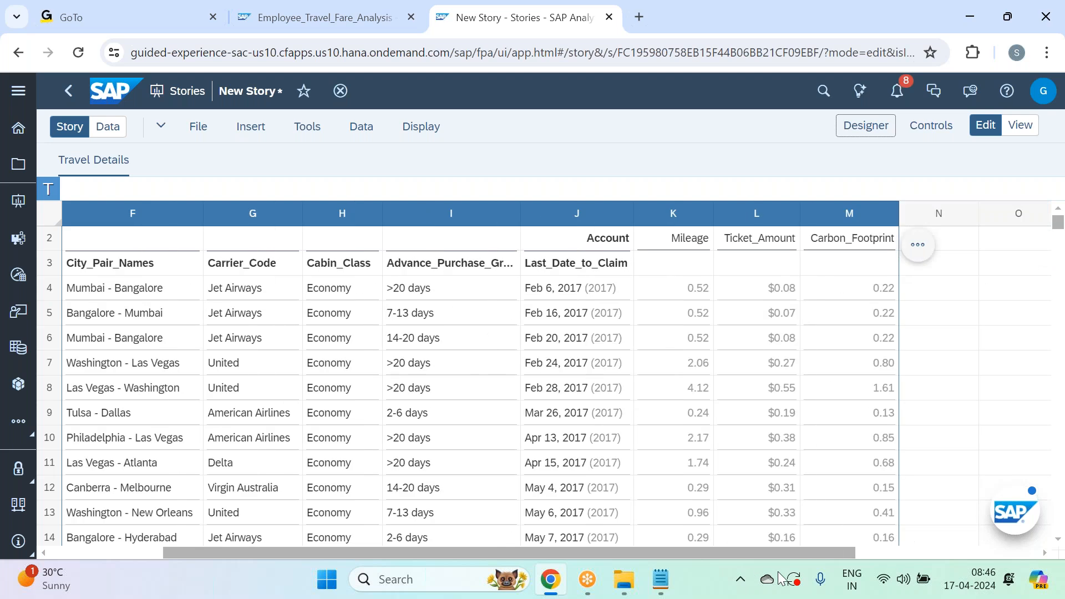
drag(782, 578, 628, 579)
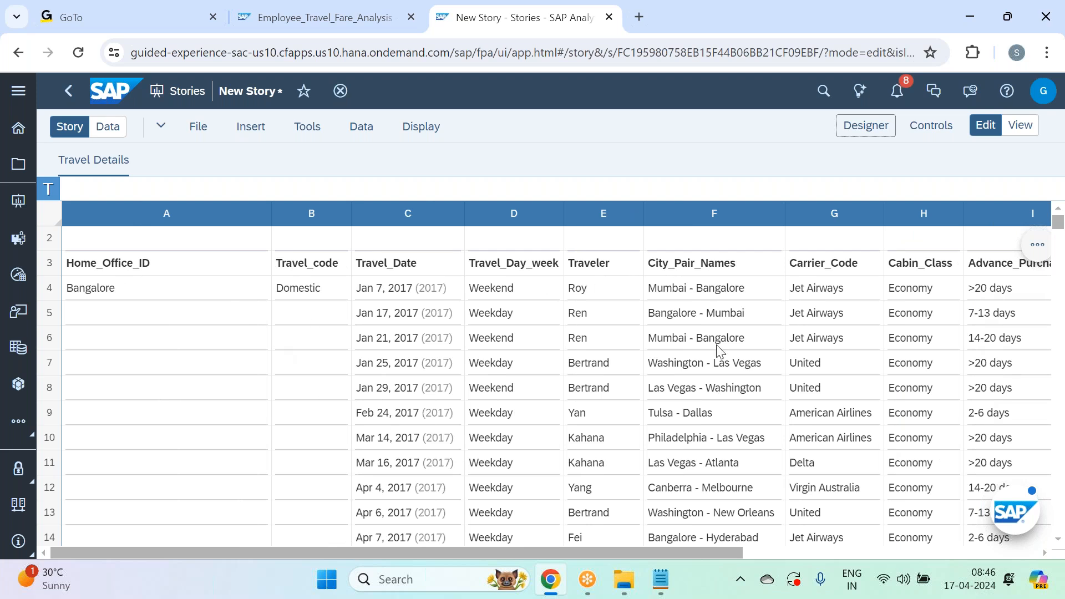
click(868, 124)
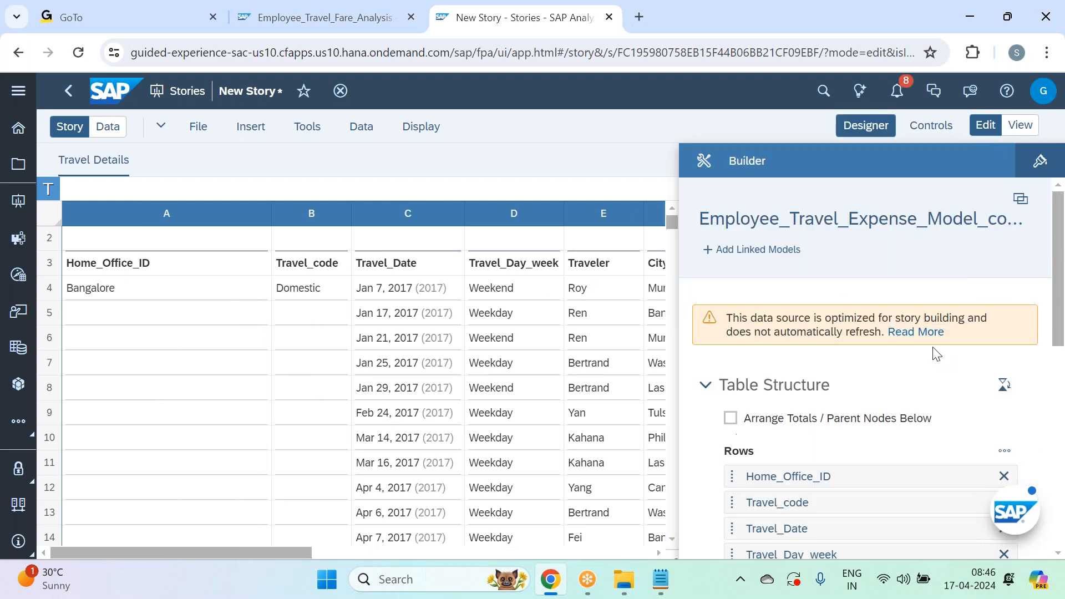
Add a calculated measure named Fare Per Mile to the table's Account column dimension
scroll(936, 353, down, 9)
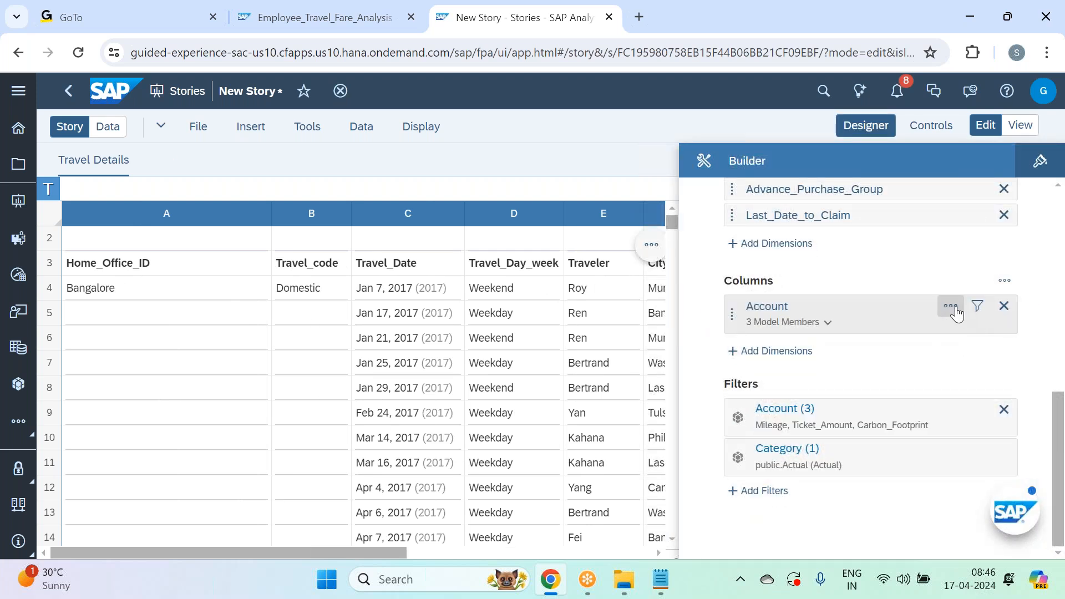
click(952, 309)
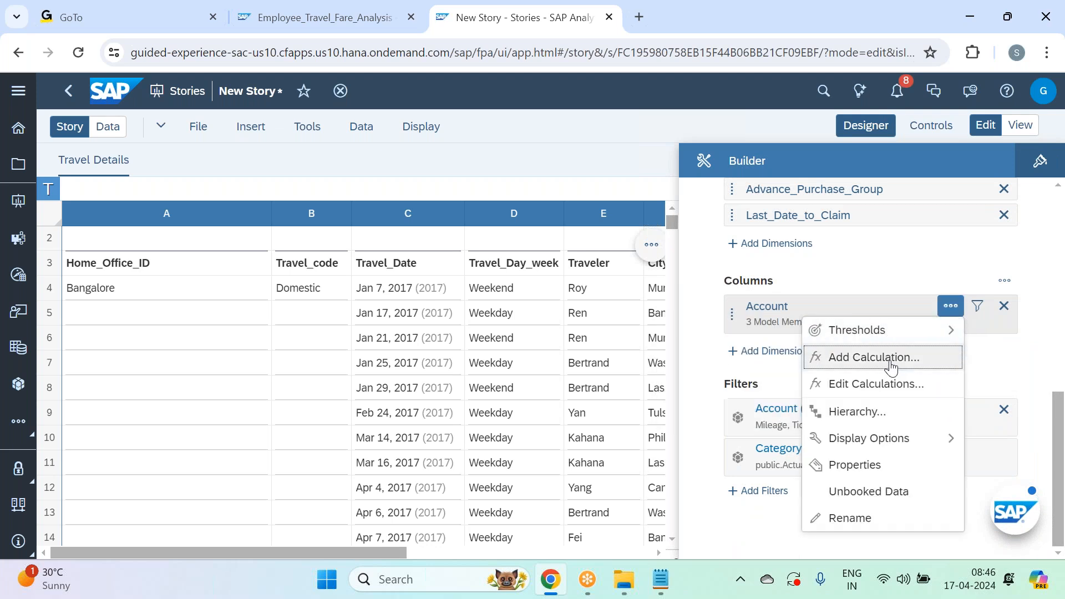
click(890, 358)
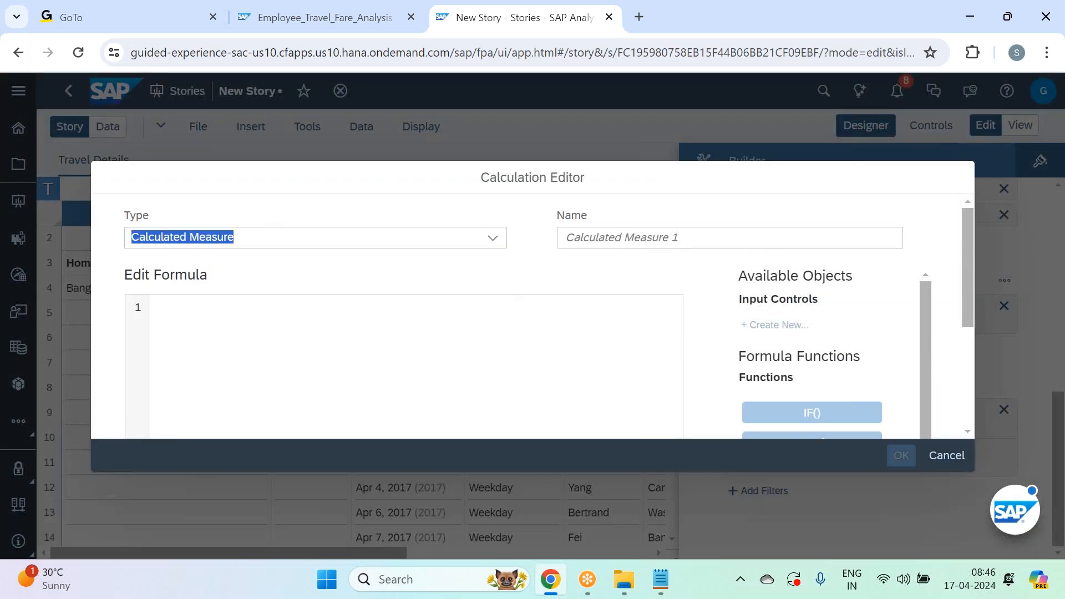
click(635, 238)
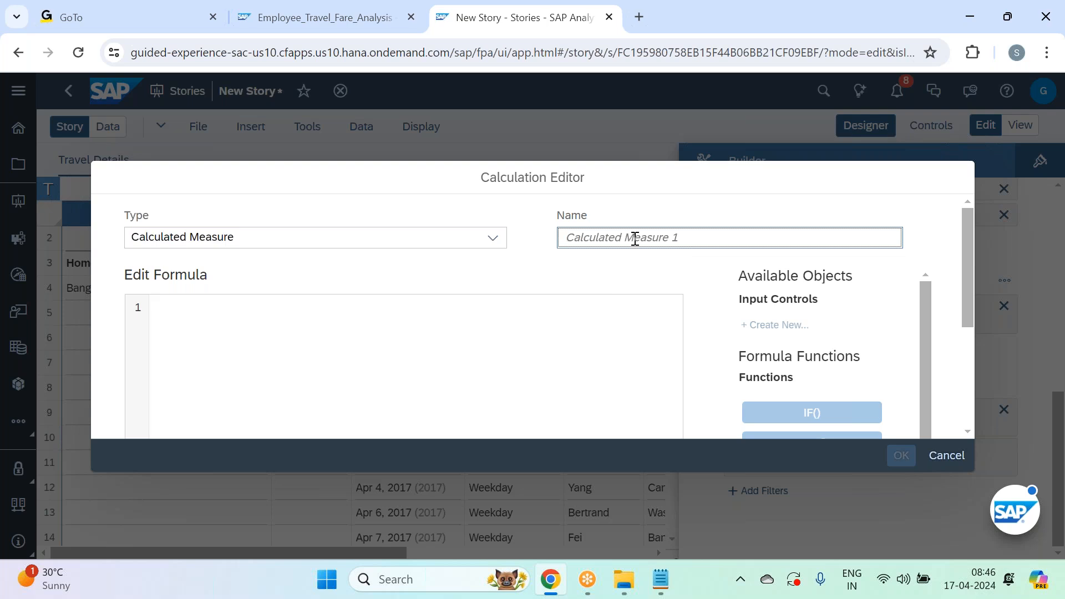
text(Fare Per Mile)
Define the Fare Per Mile formula as Ticket_Amount divided by Mileage and confirm the calculation
click(603, 350)
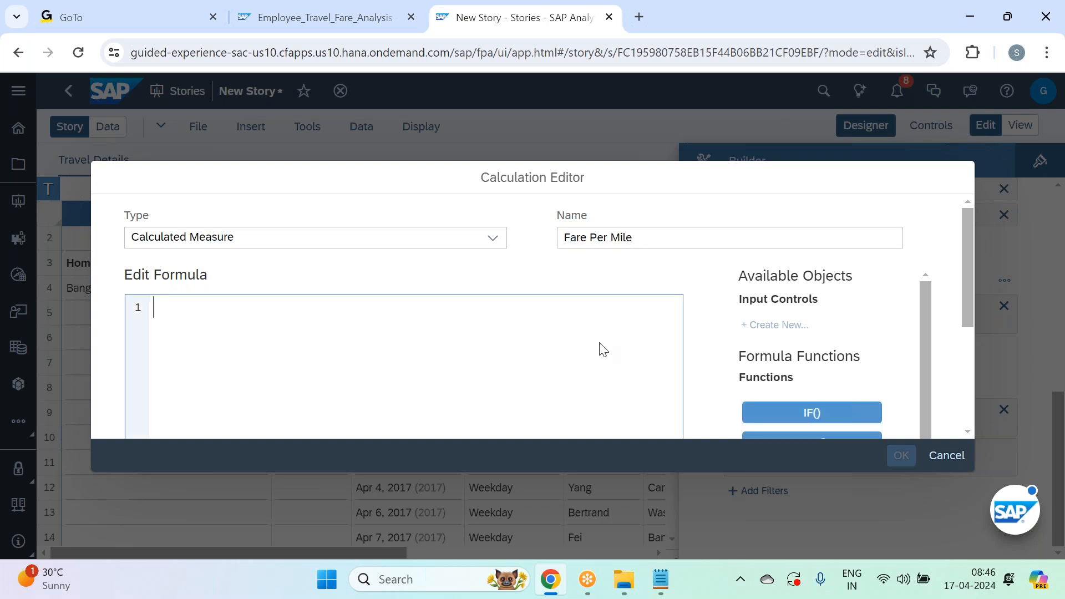
text(ti)
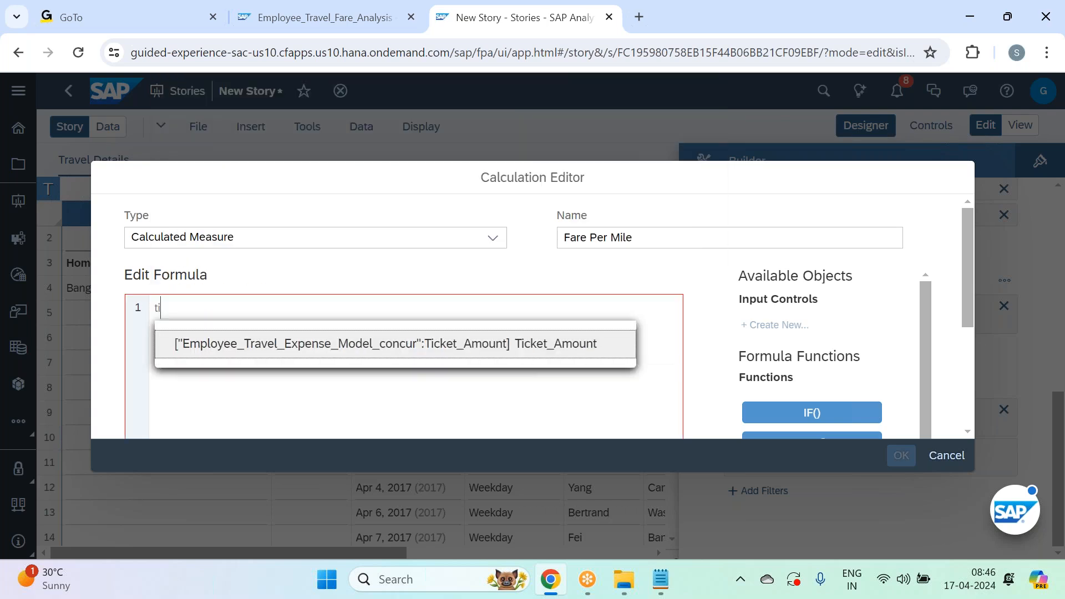
text(c)
key(Down)
key(Return)
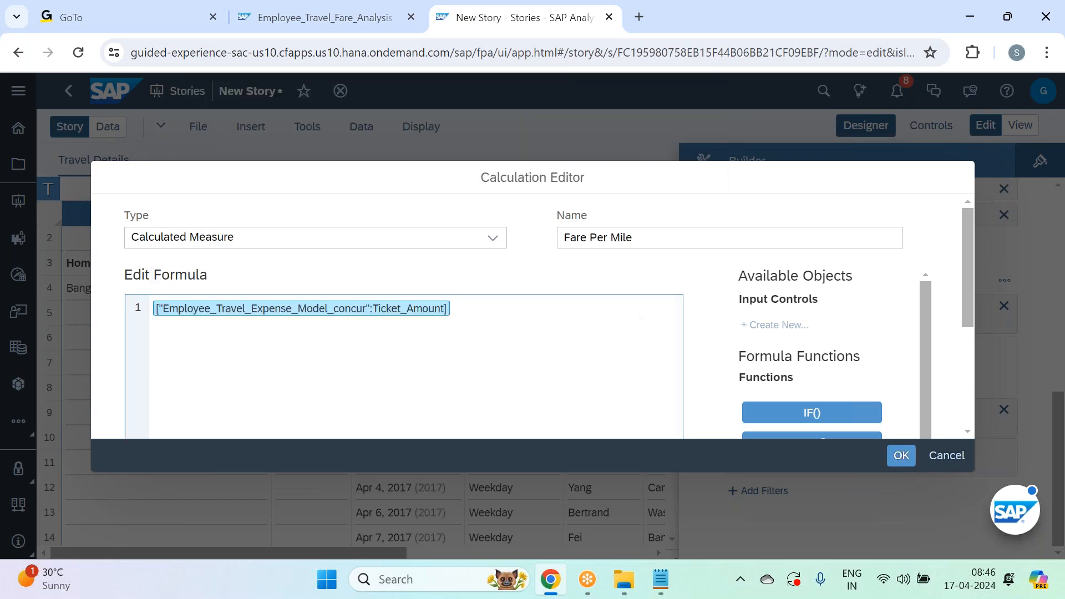
text(/ mile)
key(Down)
key(Return)
click(901, 456)
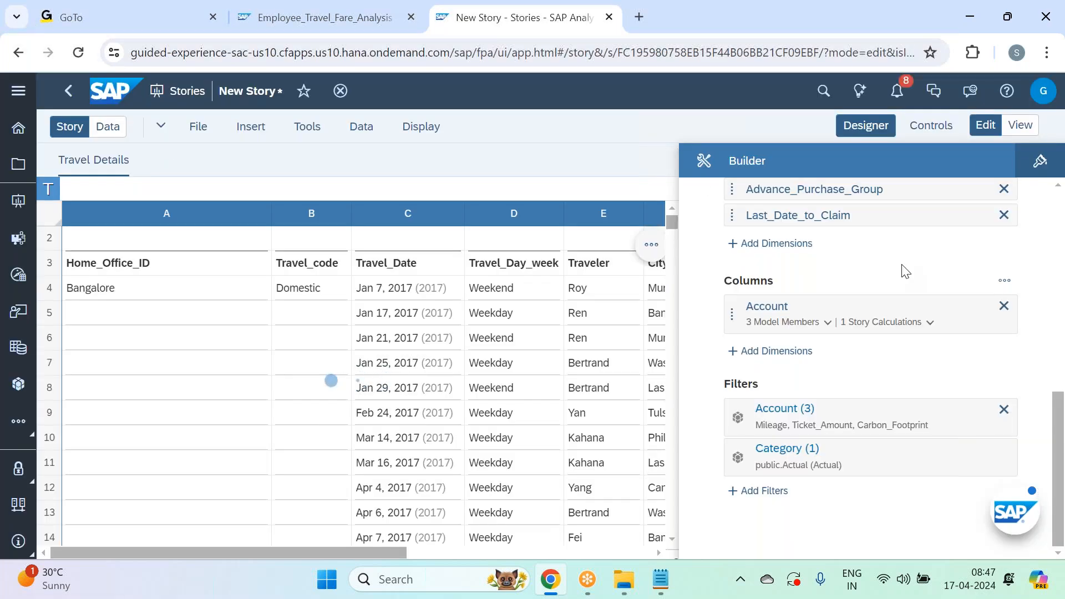
Add an Aggregation calculation named Travel Count to the Account columns, using the COUNT DIMENSIONS operation
click(950, 305)
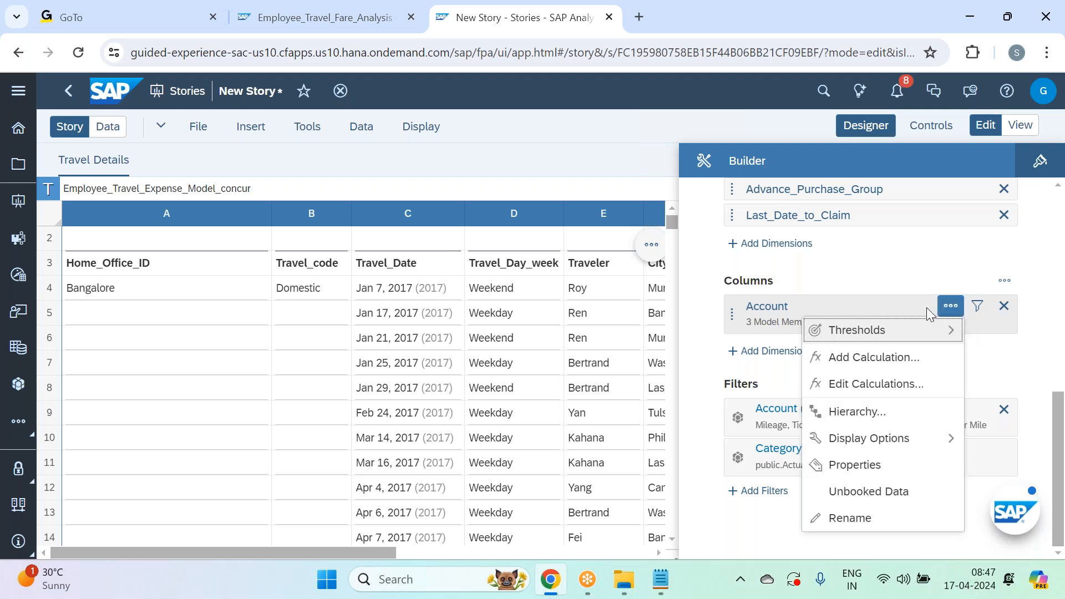
click(875, 357)
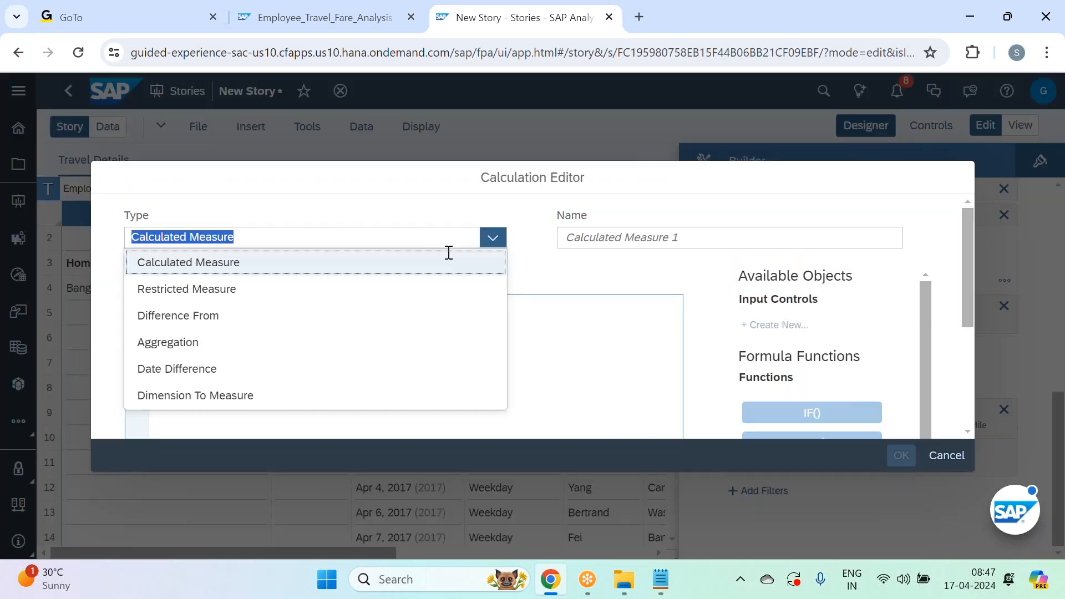
click(493, 244)
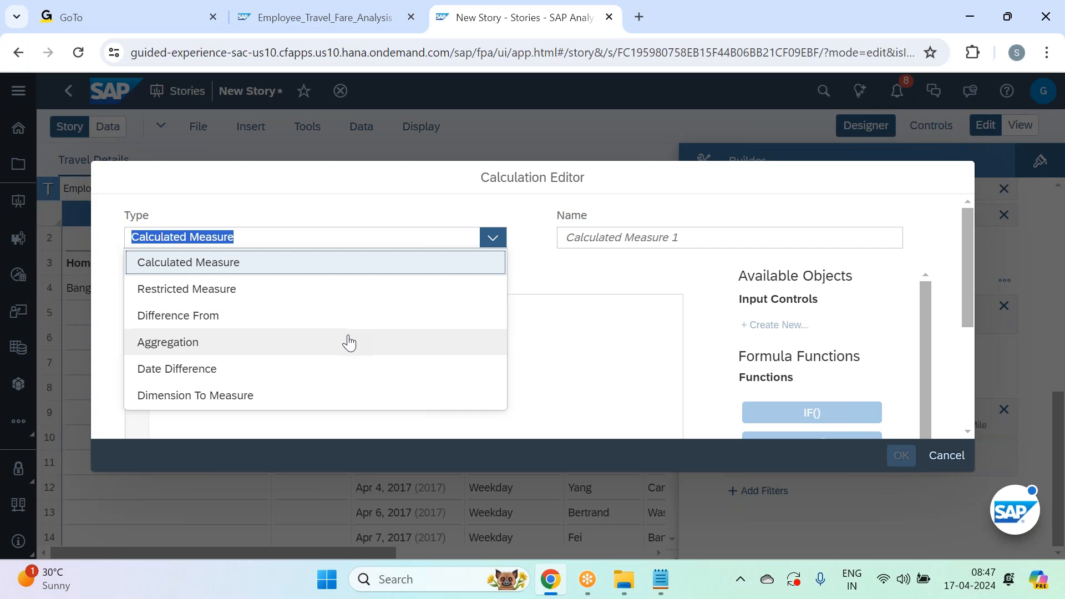
click(347, 340)
click(604, 237)
text(Travel Count)
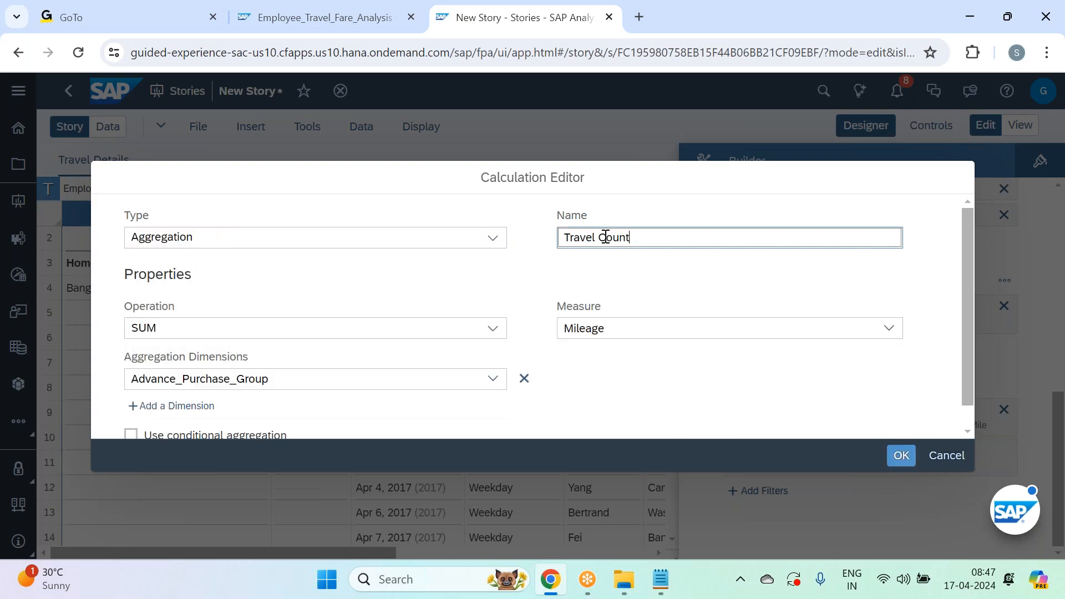
click(492, 327)
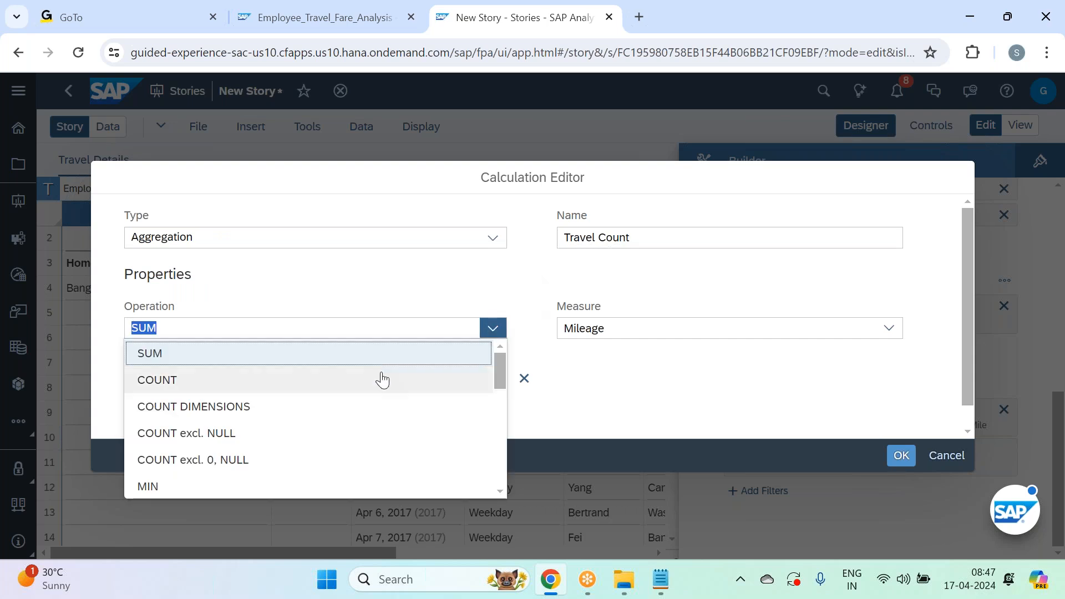
click(375, 407)
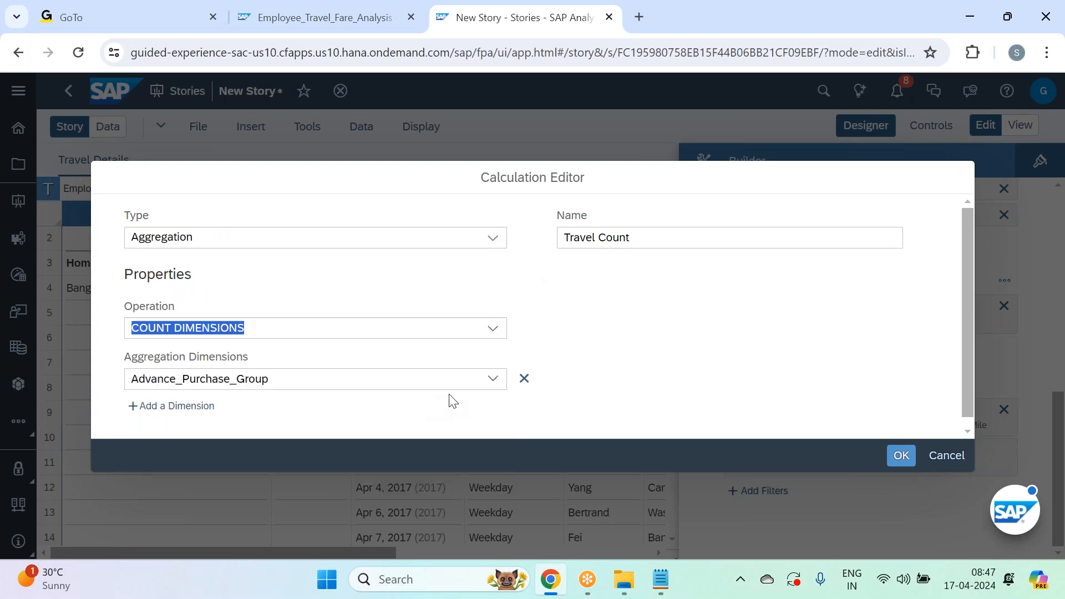
Set ID and Travel_Date as the aggregation dimensions of the Travel Count calculation
click(492, 378)
scroll(321, 451, down, 5)
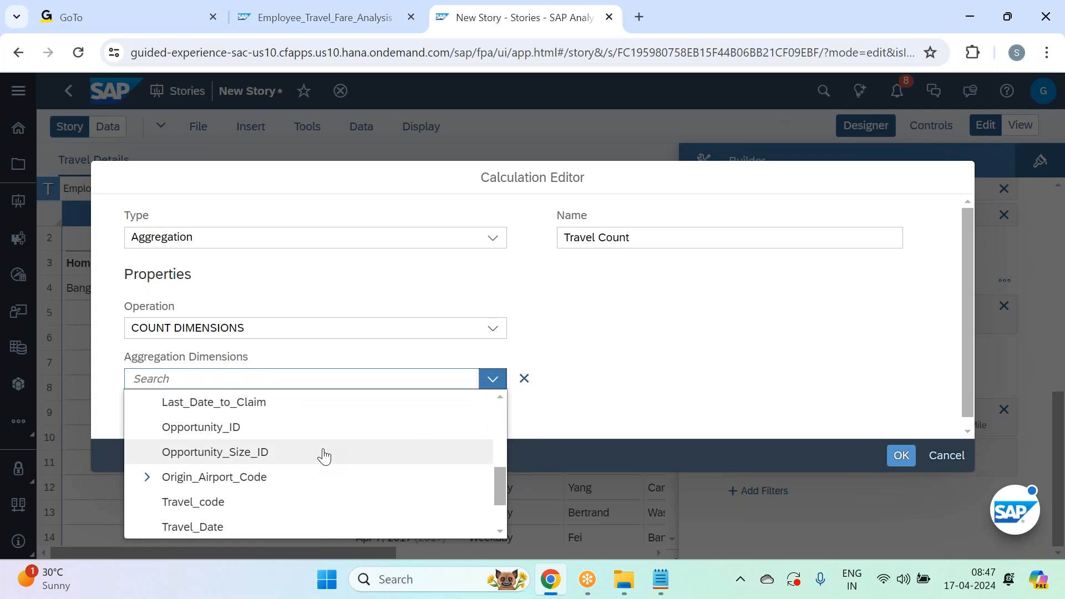
scroll(320, 458, up, 2)
click(320, 458)
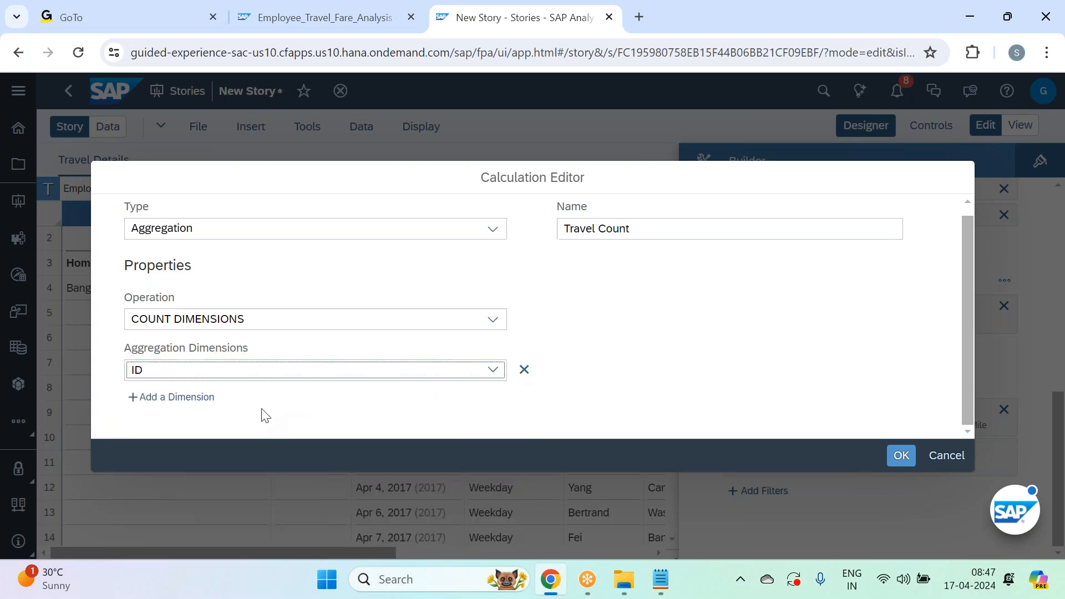
click(189, 397)
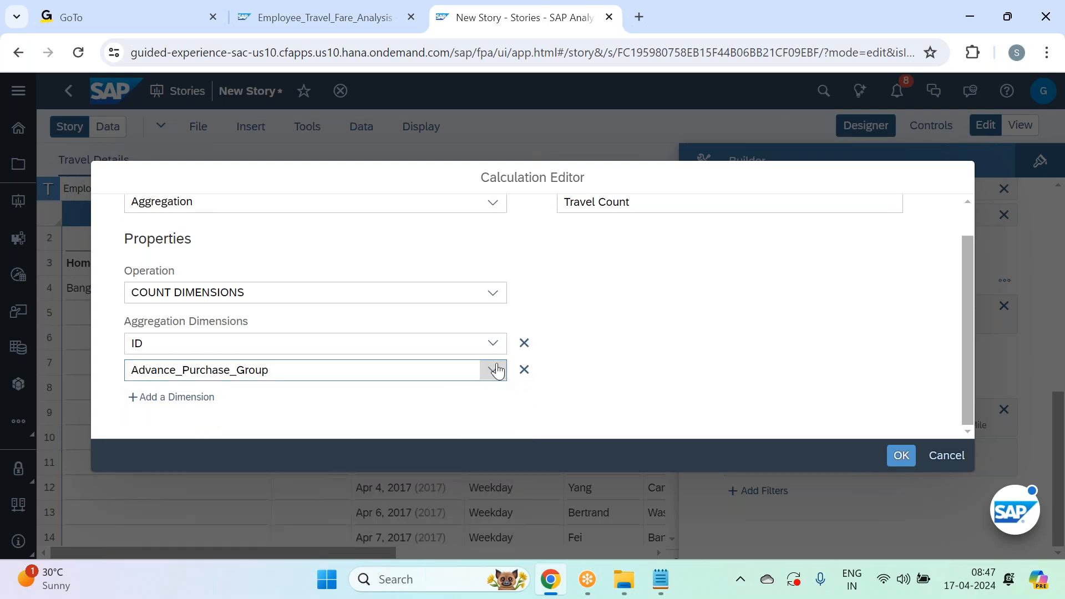
scroll(328, 429, down, 5)
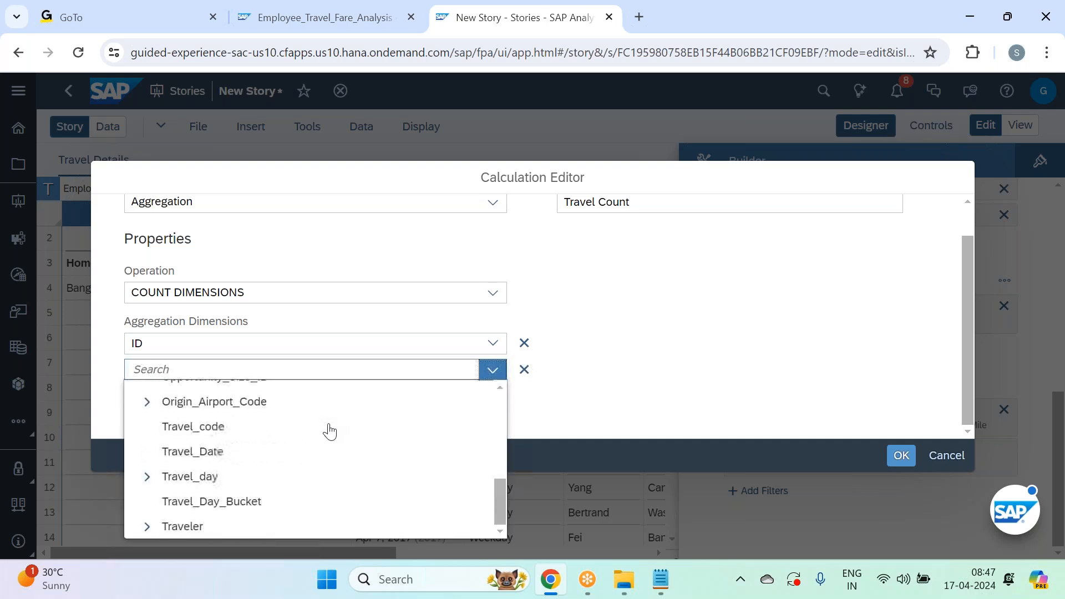
click(257, 452)
Add Origin_Airport_Code as the third aggregation dimension of Travel Count and confirm the calculation
click(183, 395)
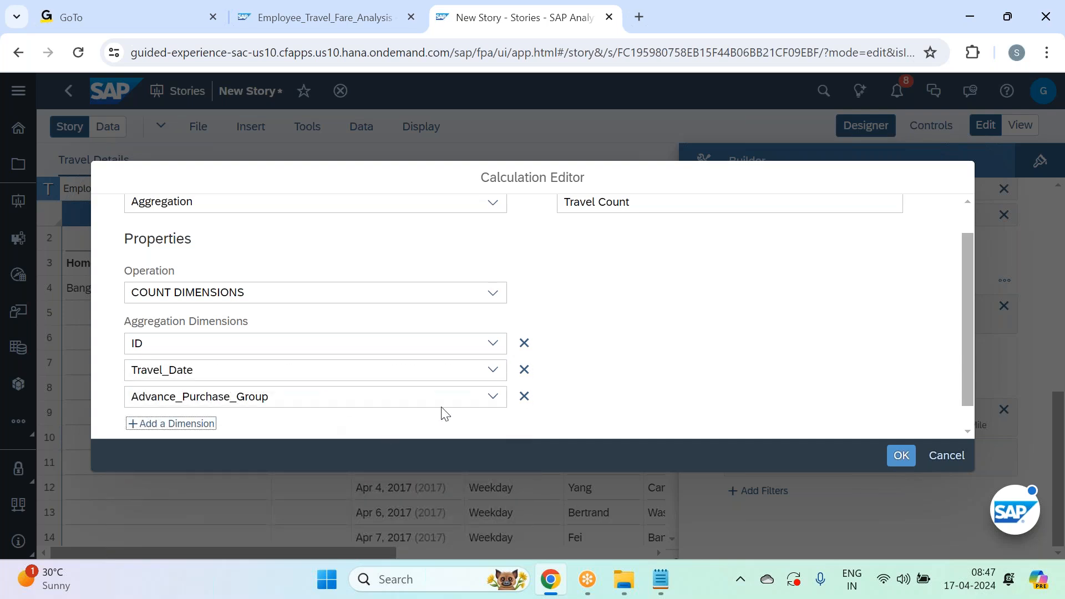
click(494, 405)
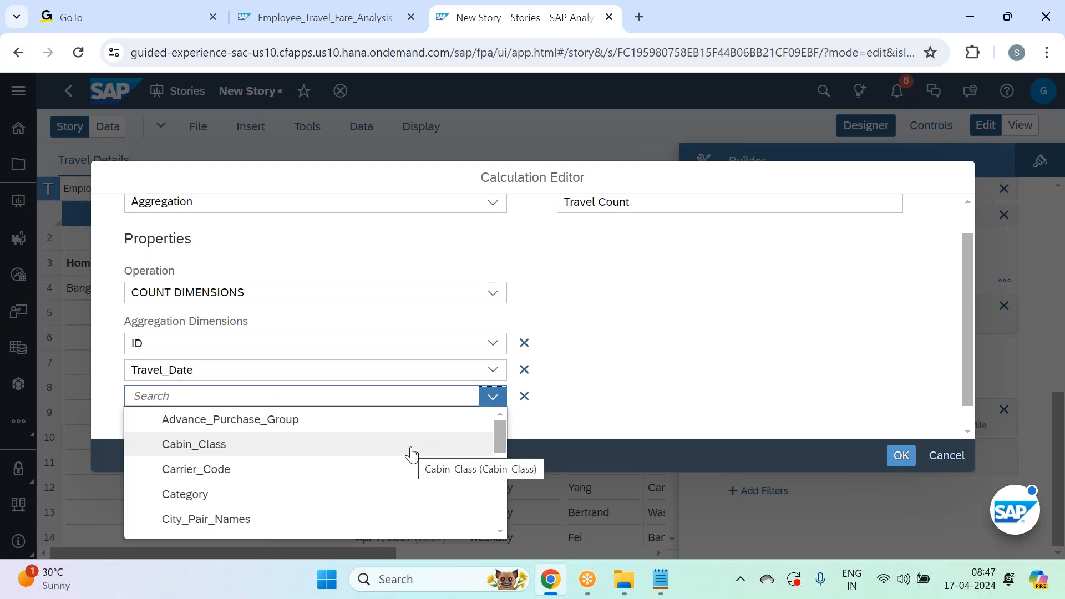
scroll(412, 455, down, 1)
scroll(411, 454, down, 3)
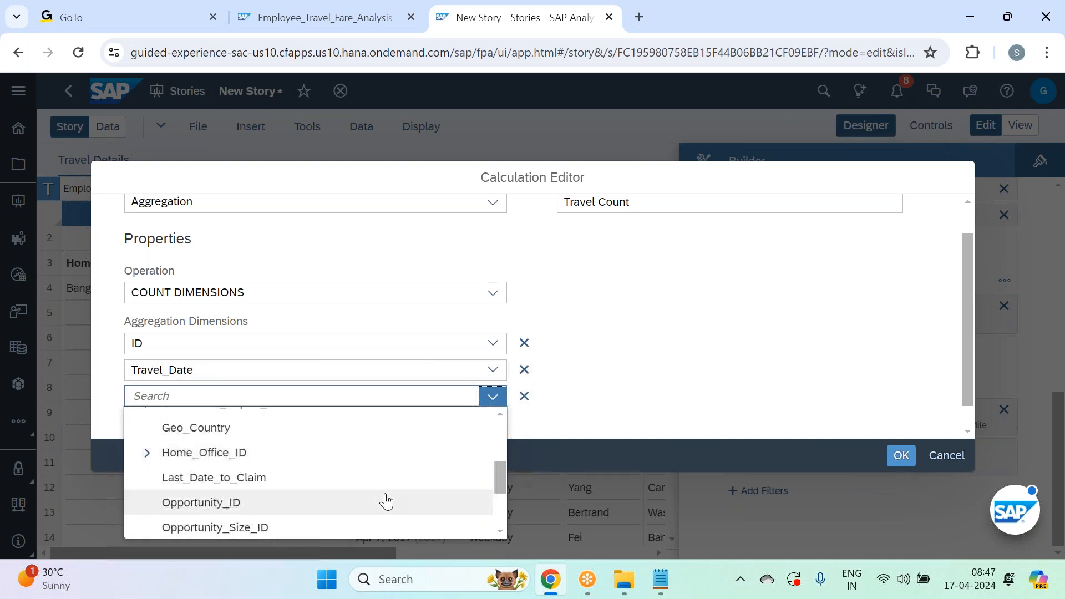
scroll(387, 499, down, 3)
click(423, 468)
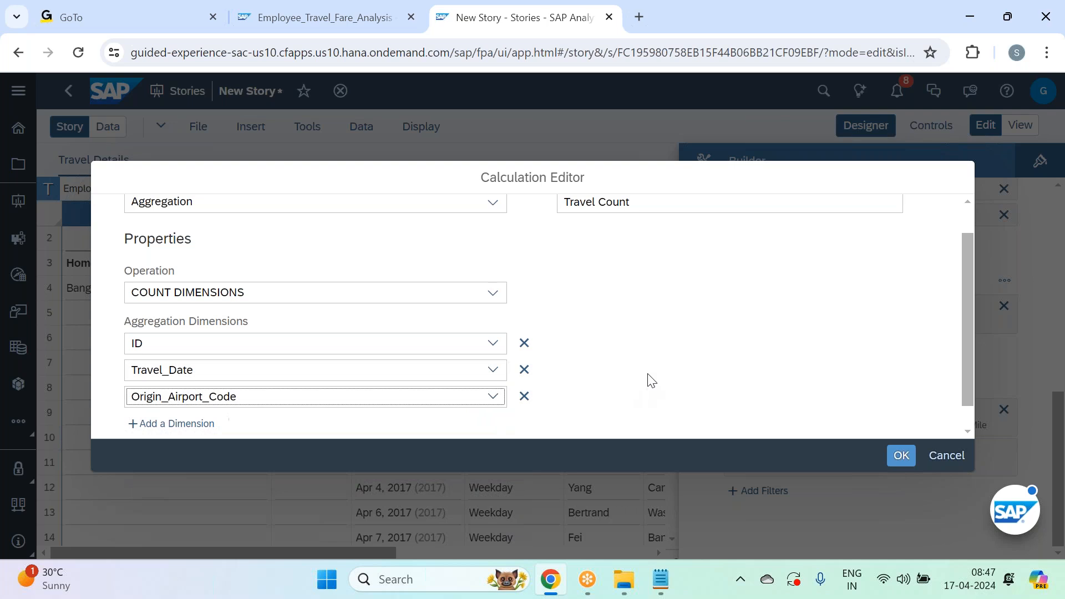
click(900, 457)
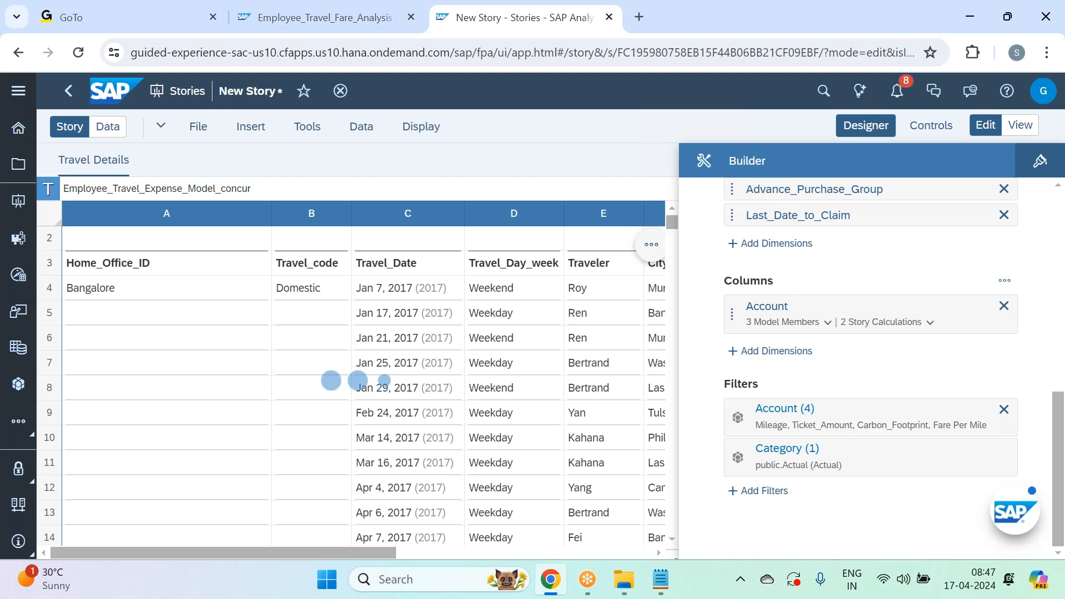
Hide the Designer to widen the table view and examine the warnings under the table title
click(866, 126)
drag(674, 552, 637, 559)
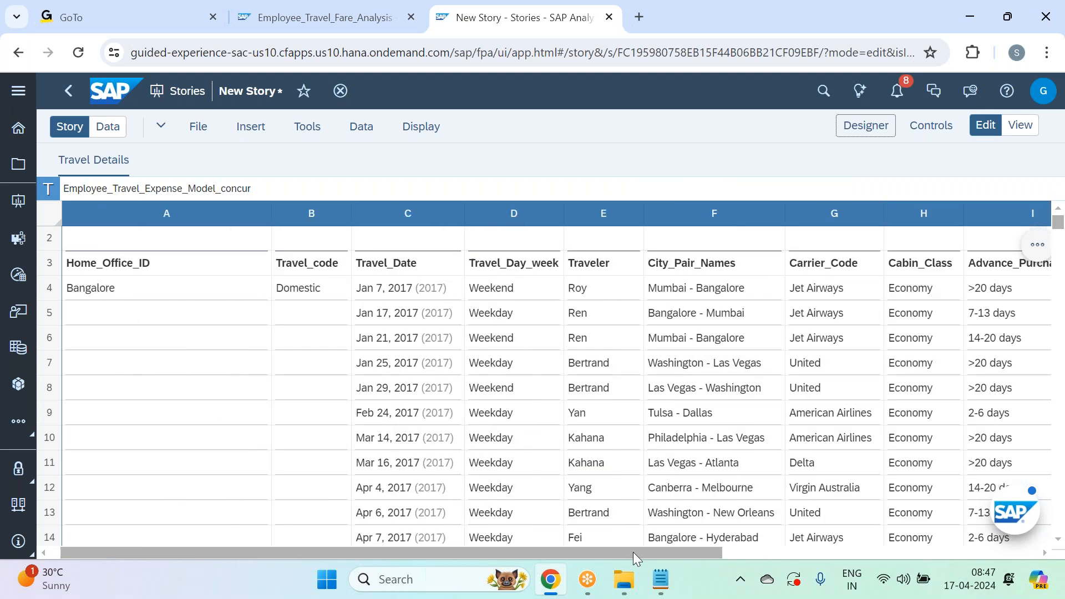
scroll(687, 464, up, 1)
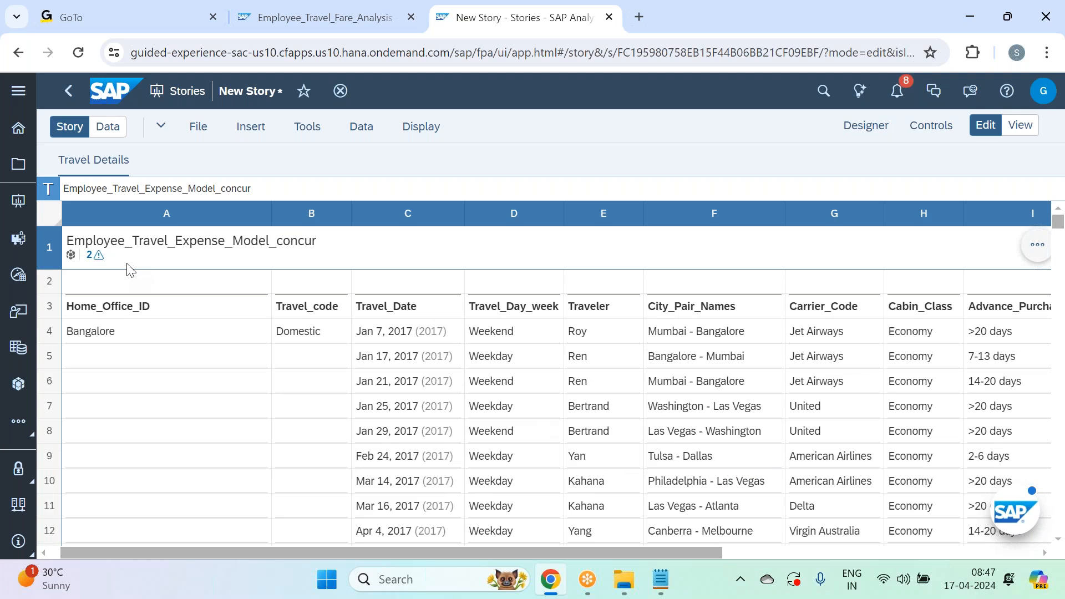
click(98, 256)
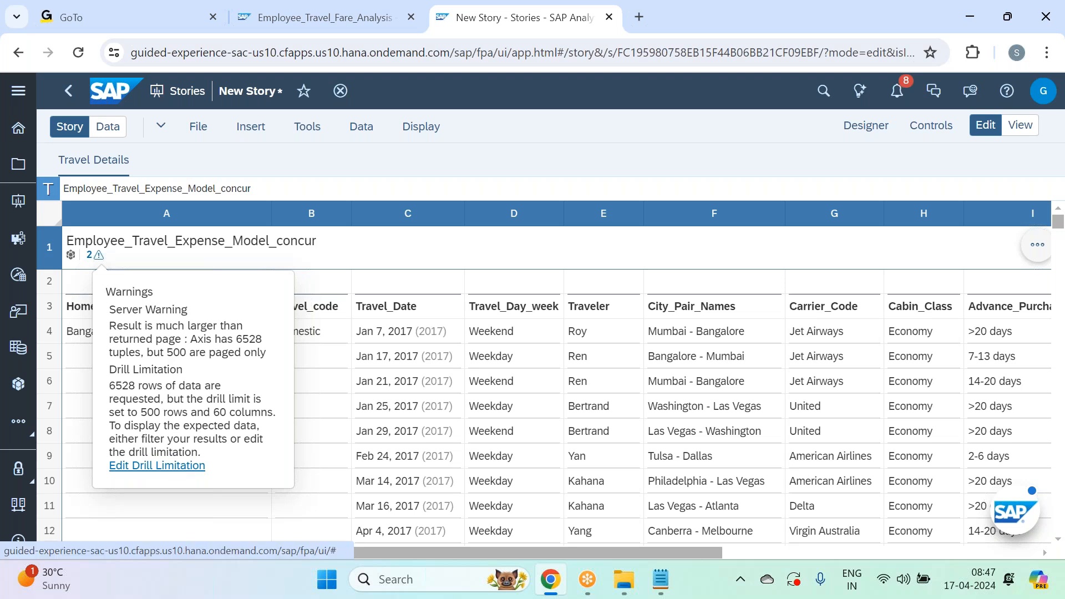
drag(537, 553, 327, 552)
Switch the table's drill limitation to Custom and set the column limit to 15
click(98, 256)
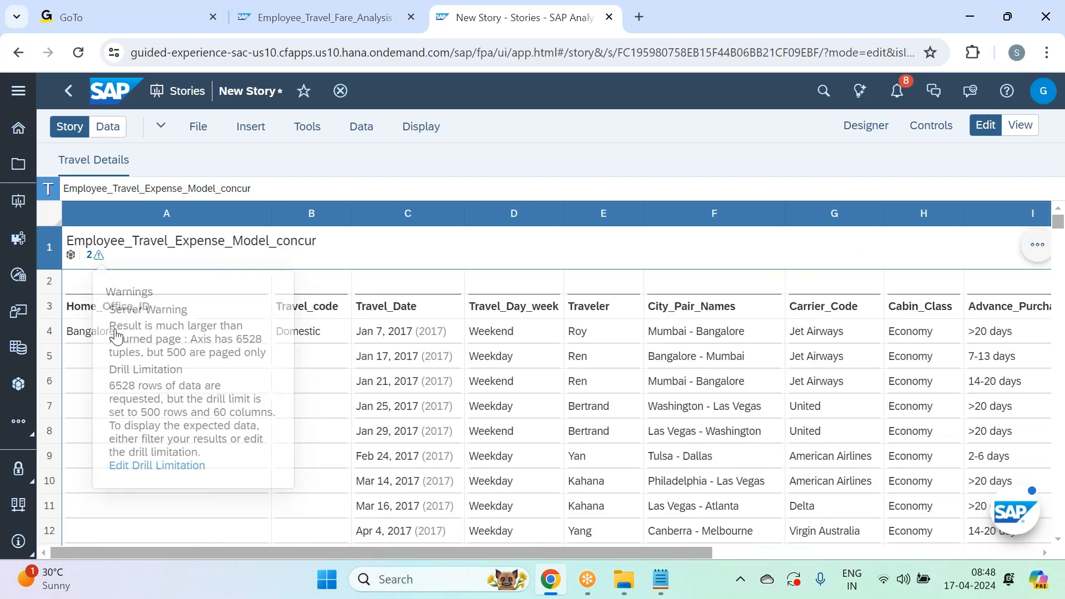
click(157, 466)
click(491, 223)
click(571, 291)
key(BackSpace)
key(BackSpace)
text(15)
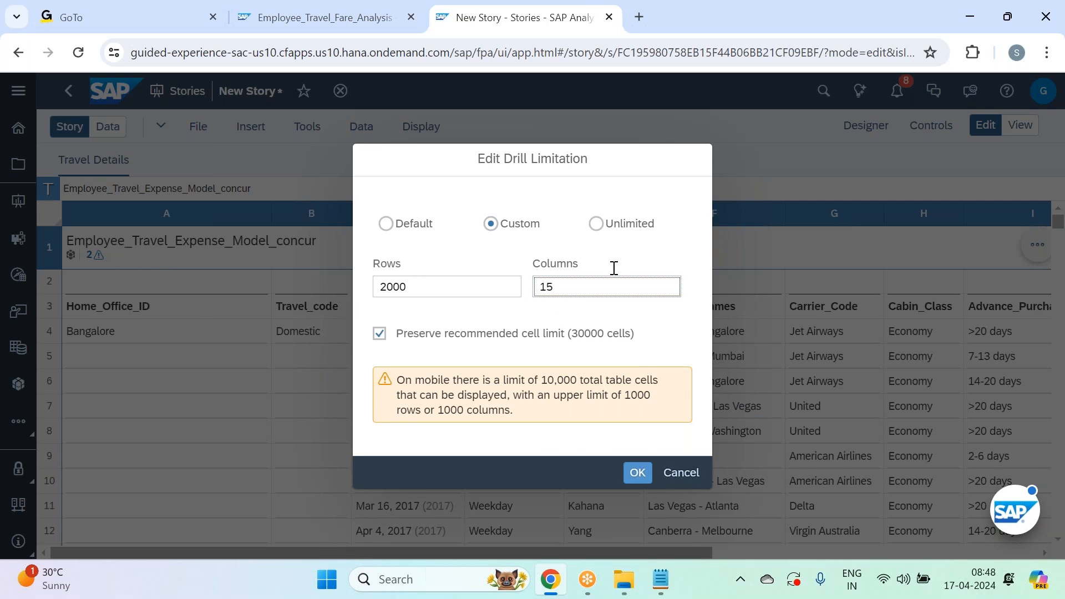
Turn off preserving the recommended cell limit, set the drill limitation to 7000 rows, and apply it
click(422, 340)
click(454, 260)
key(BackSpace)
key(BackSpace)
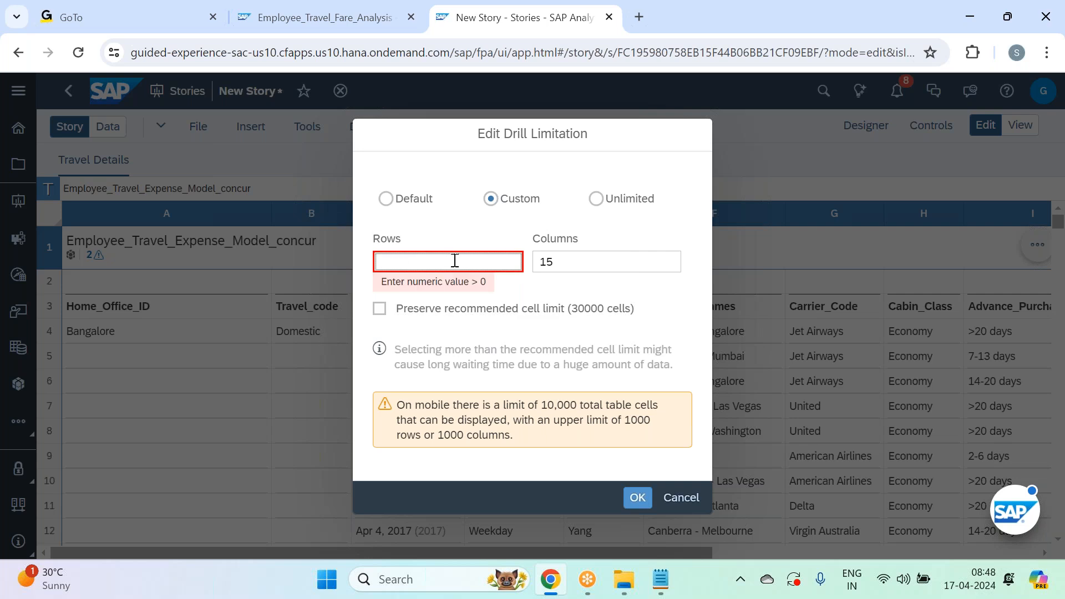
text(70)
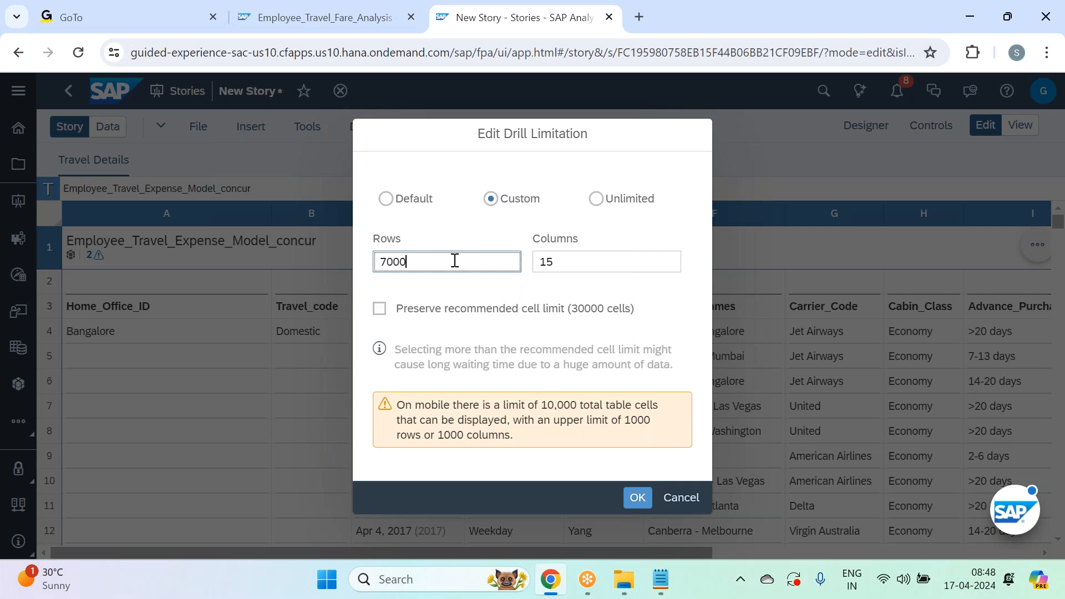
text(00)
click(637, 498)
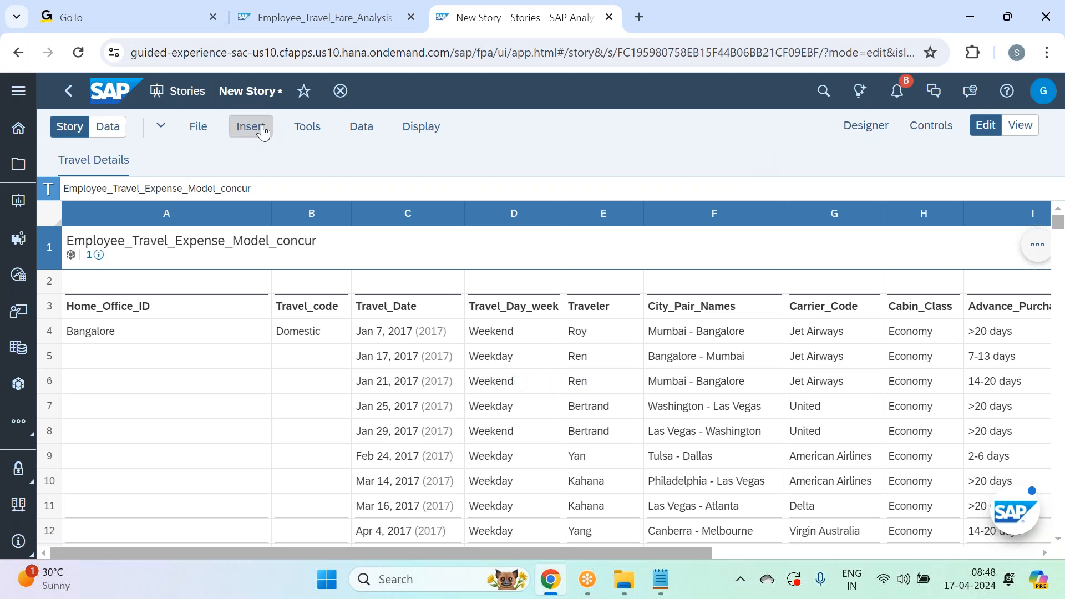
Show the story filter bar and add a Cabin_Class story filter with all members selected
click(304, 132)
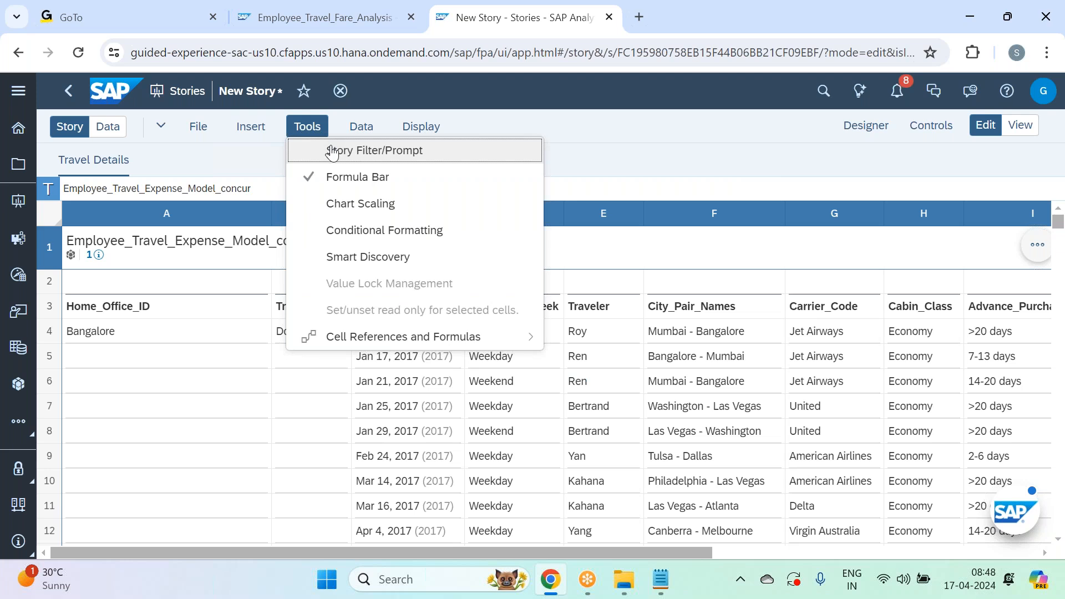
click(332, 152)
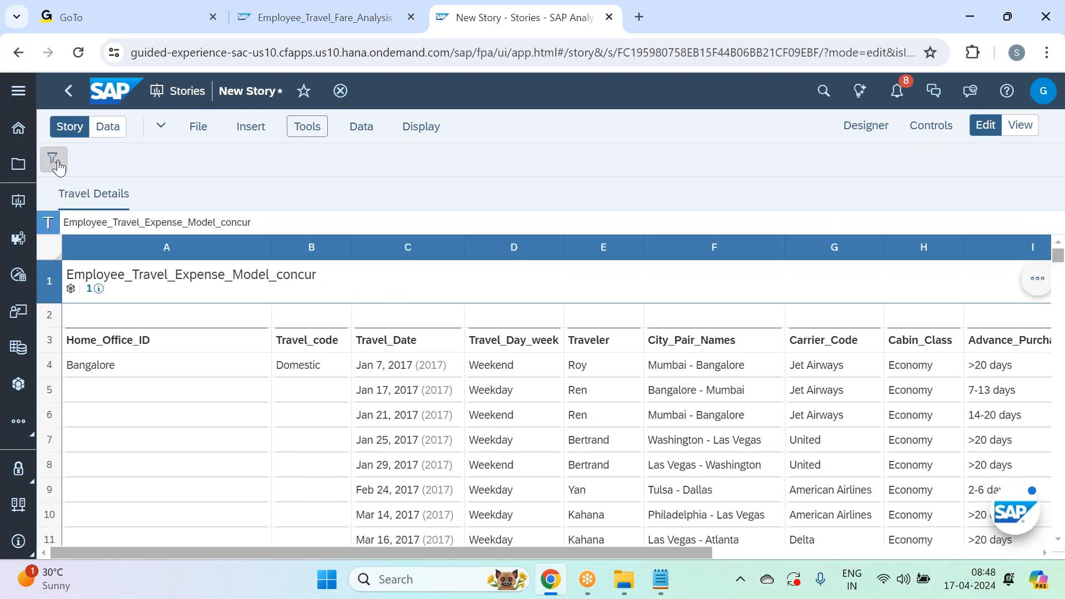
click(54, 160)
click(150, 235)
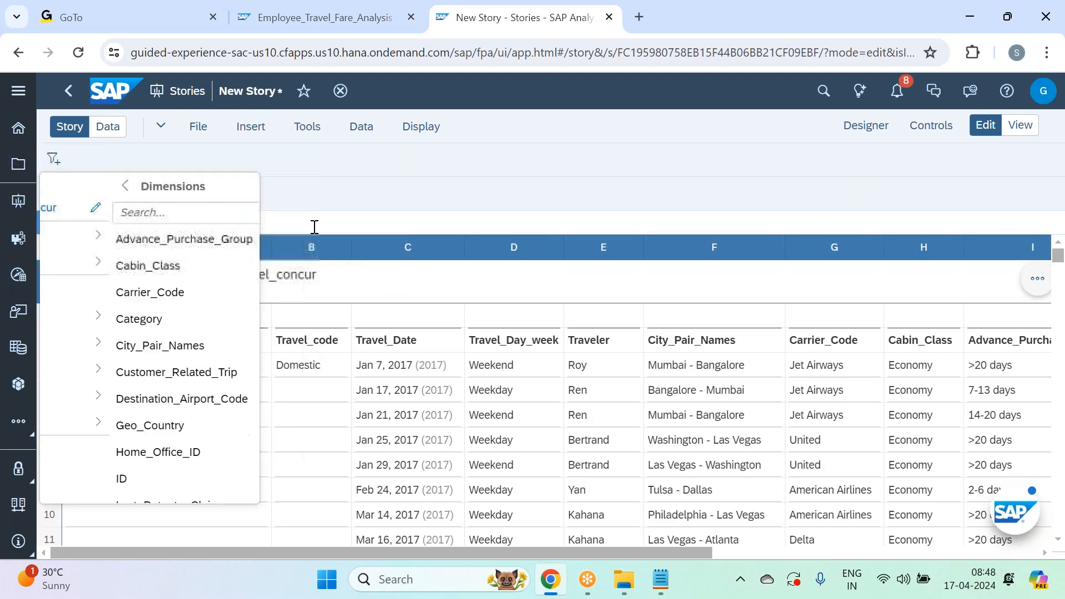
click(180, 267)
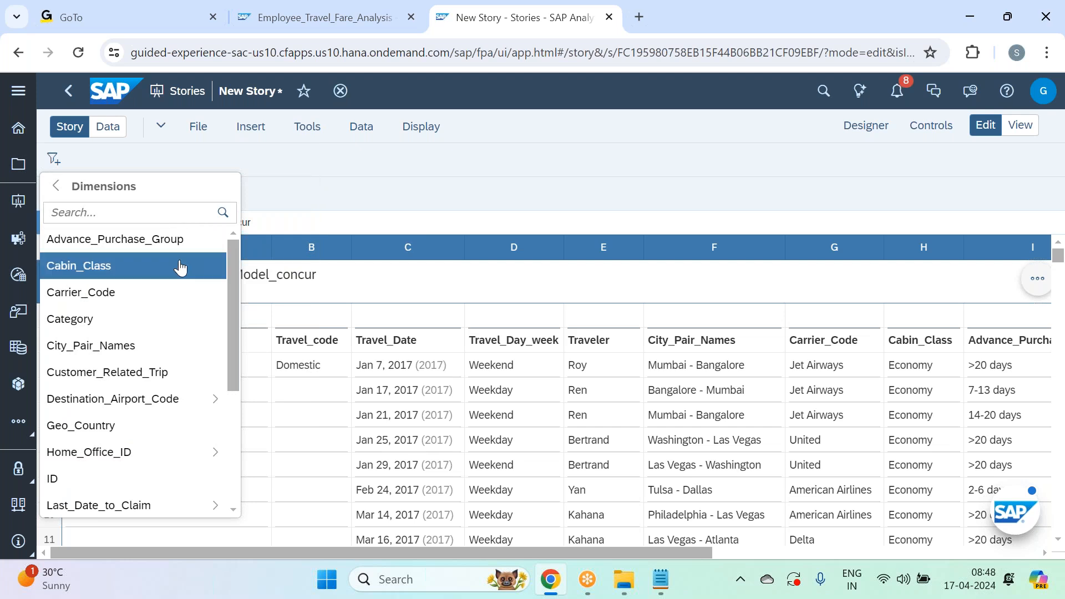
click(239, 327)
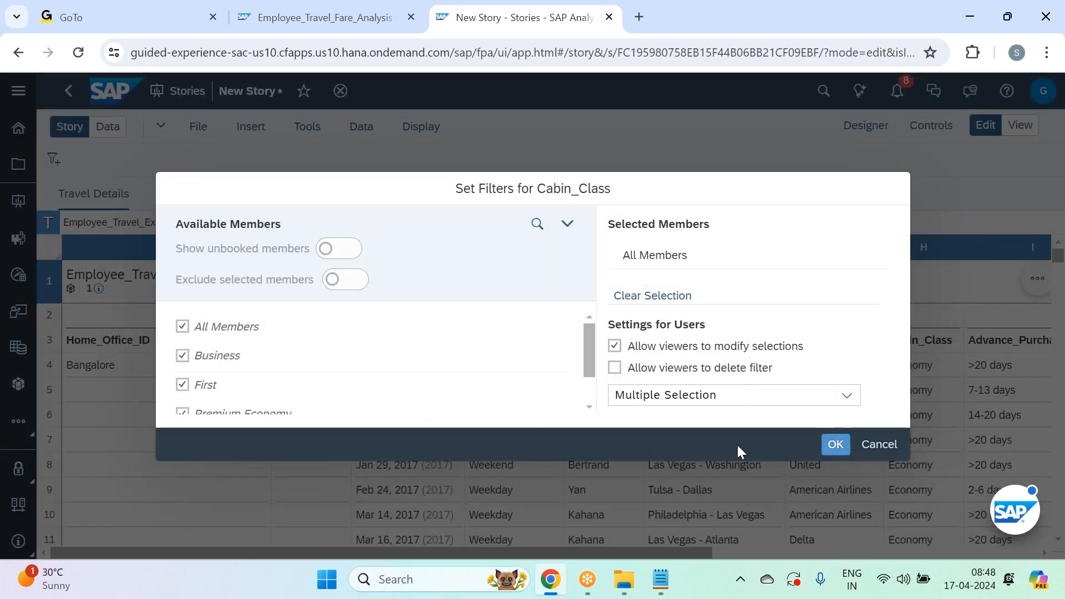
click(835, 444)
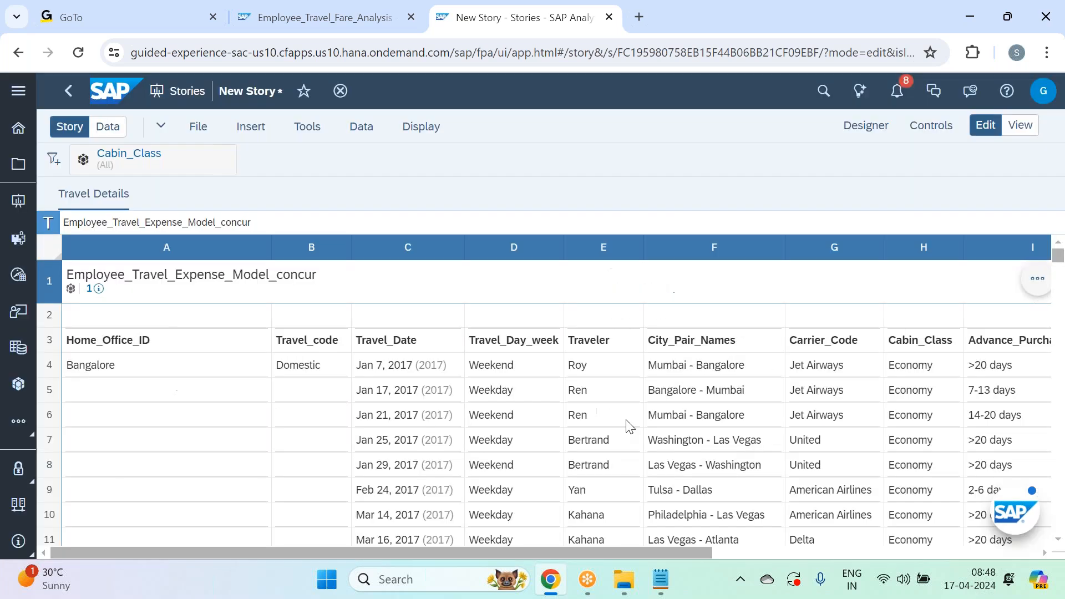
Add a story filter on the Home_Office_ID dimension with the GLOBAL hierarchy node selected
click(53, 160)
click(114, 238)
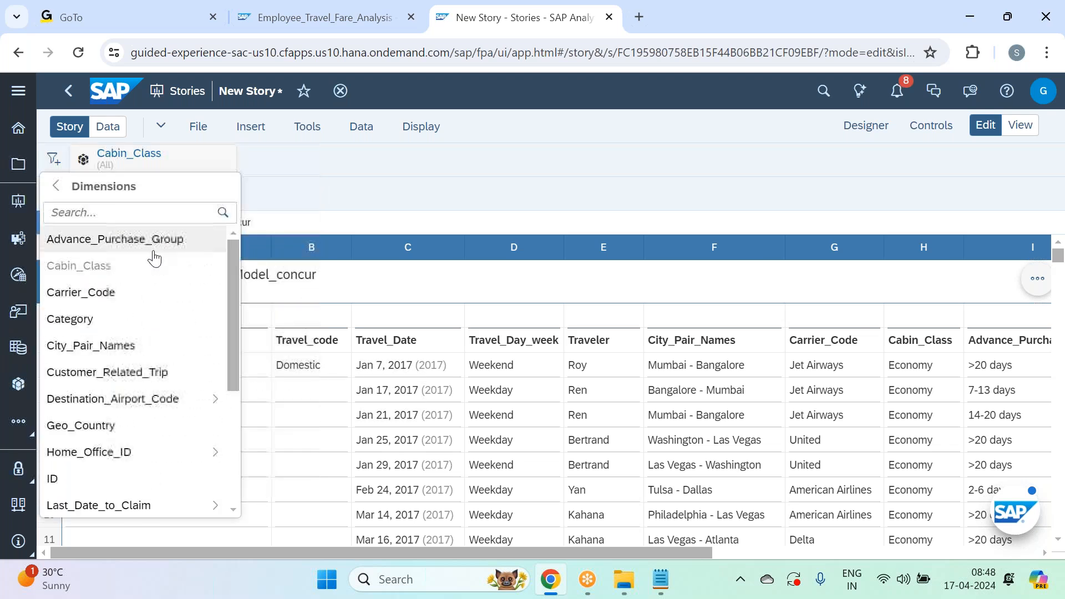
scroll(152, 307, down, 4)
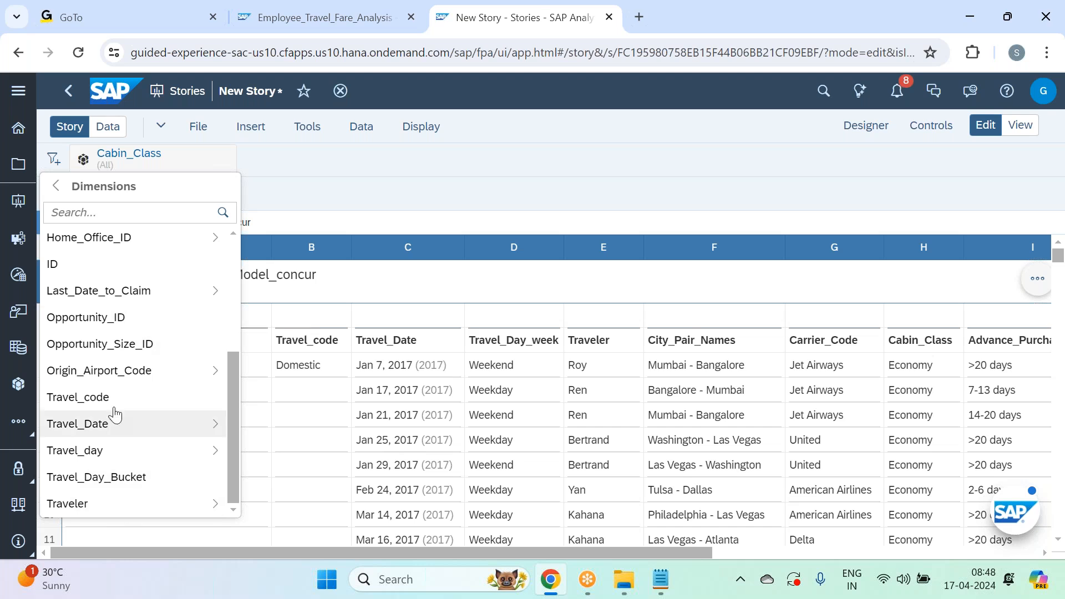
click(131, 237)
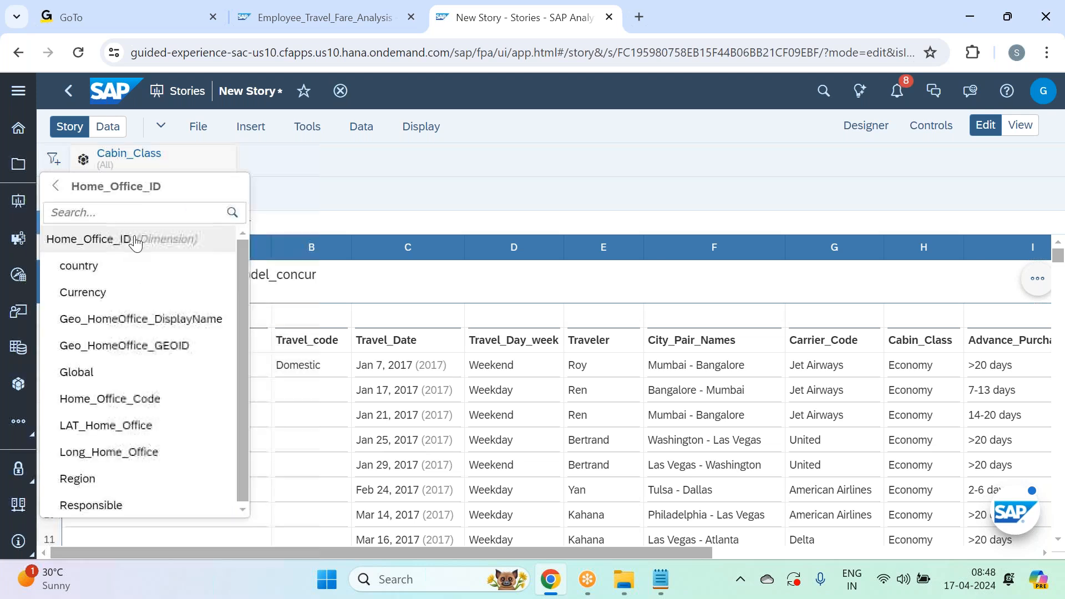
click(136, 242)
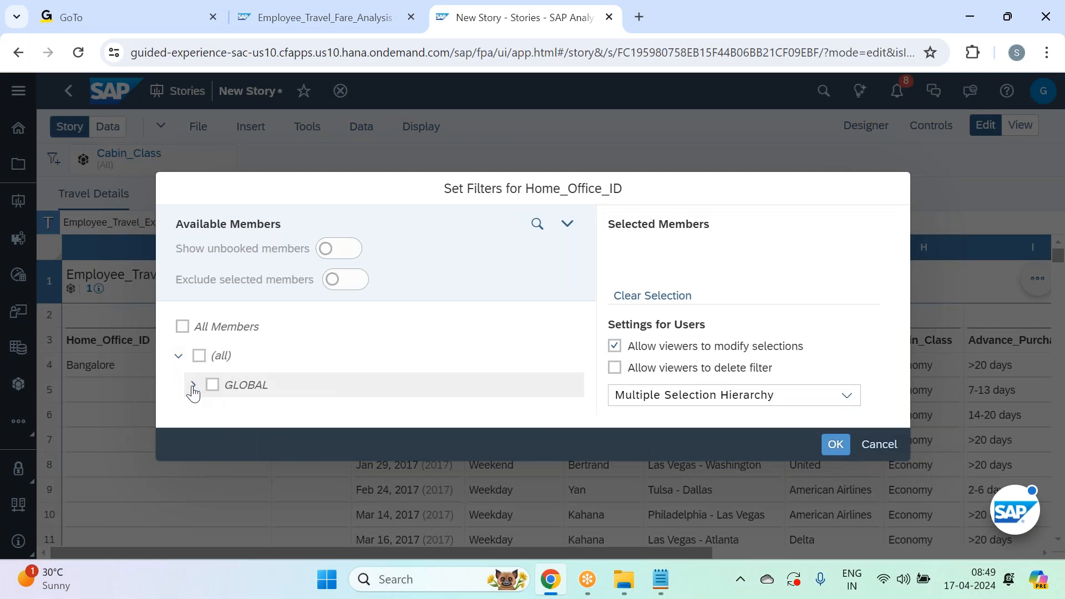
click(212, 385)
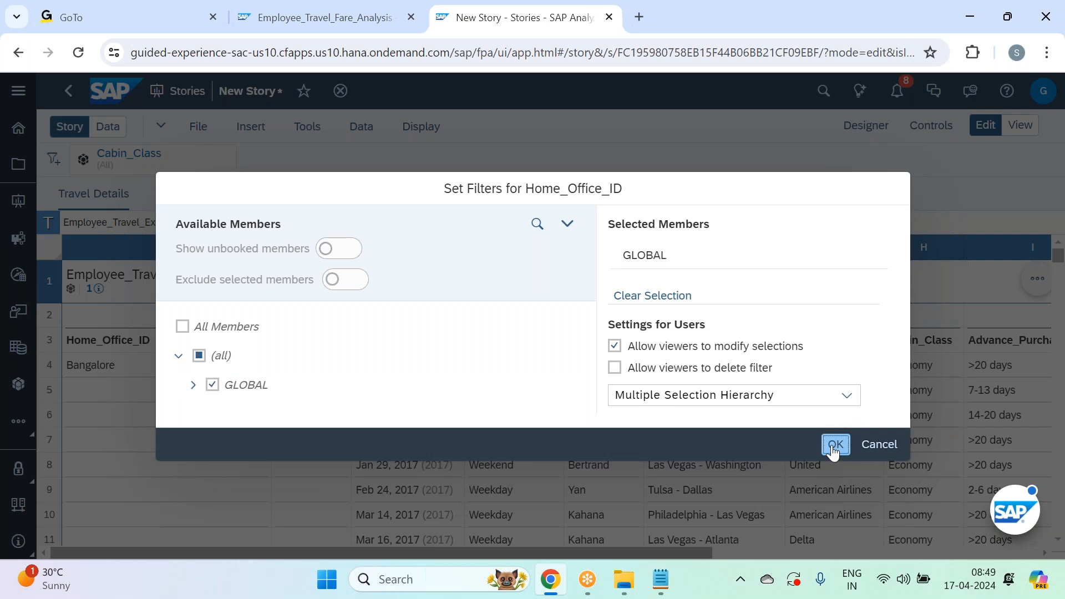
click(835, 443)
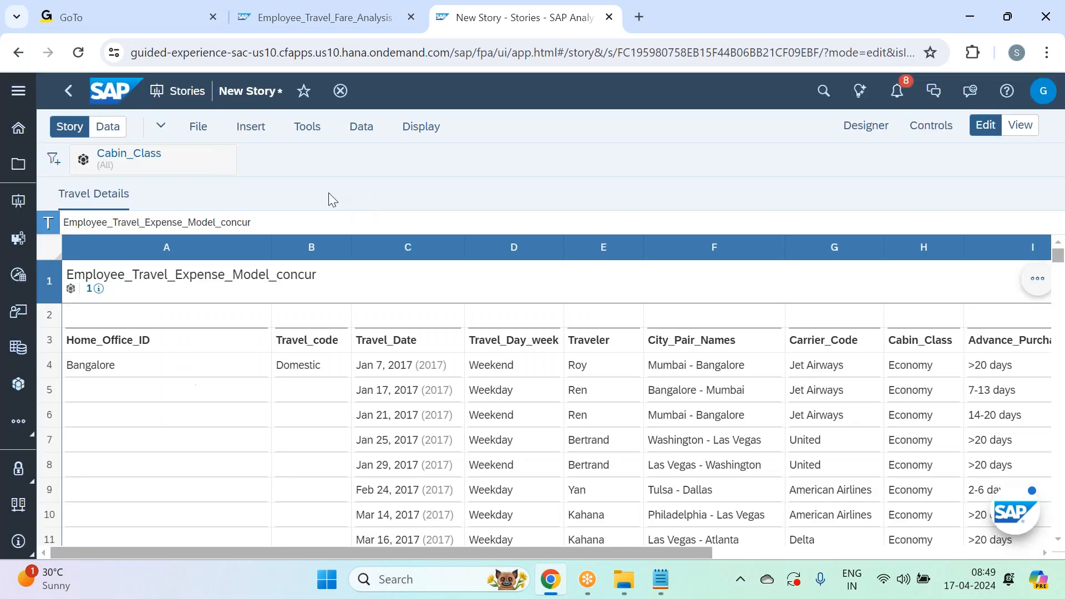
Find the Carrier_Code dimension and add it as a story filter with all members selected
click(53, 160)
click(186, 248)
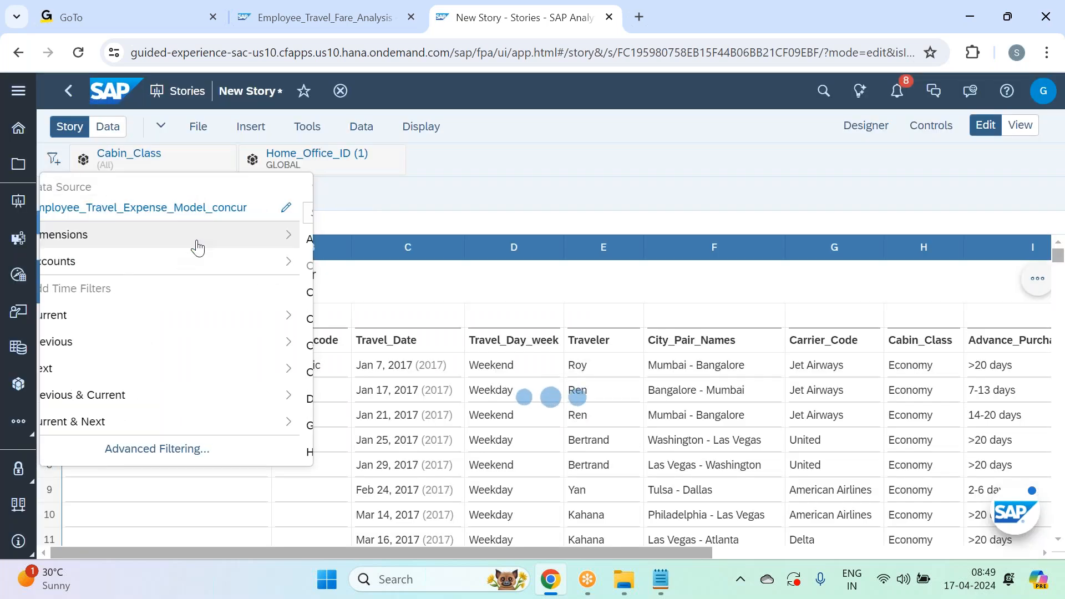
click(177, 214)
text(carr)
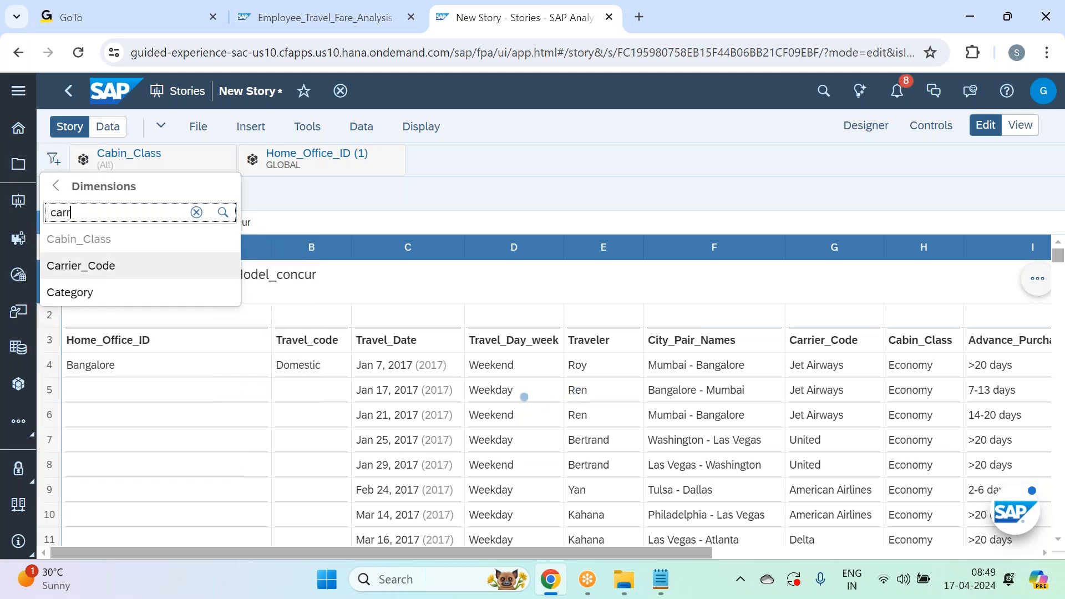
click(173, 266)
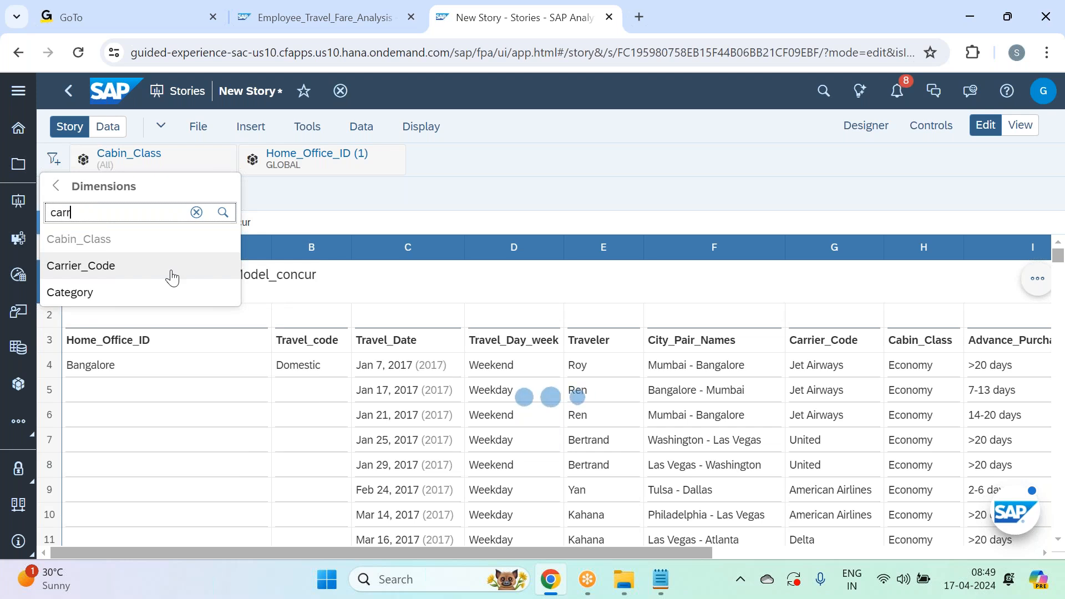
click(209, 323)
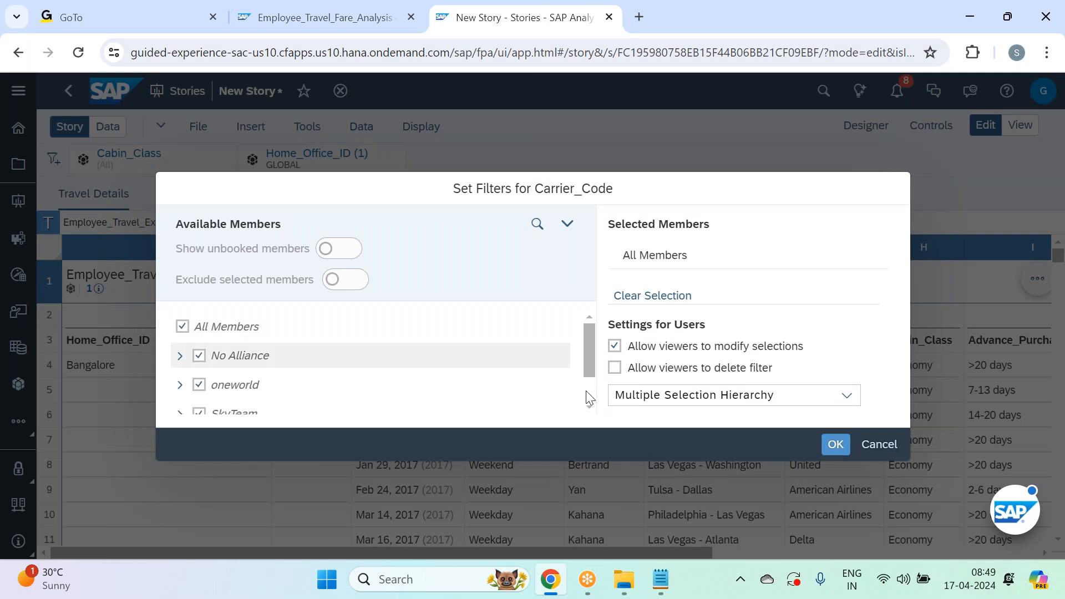
click(836, 444)
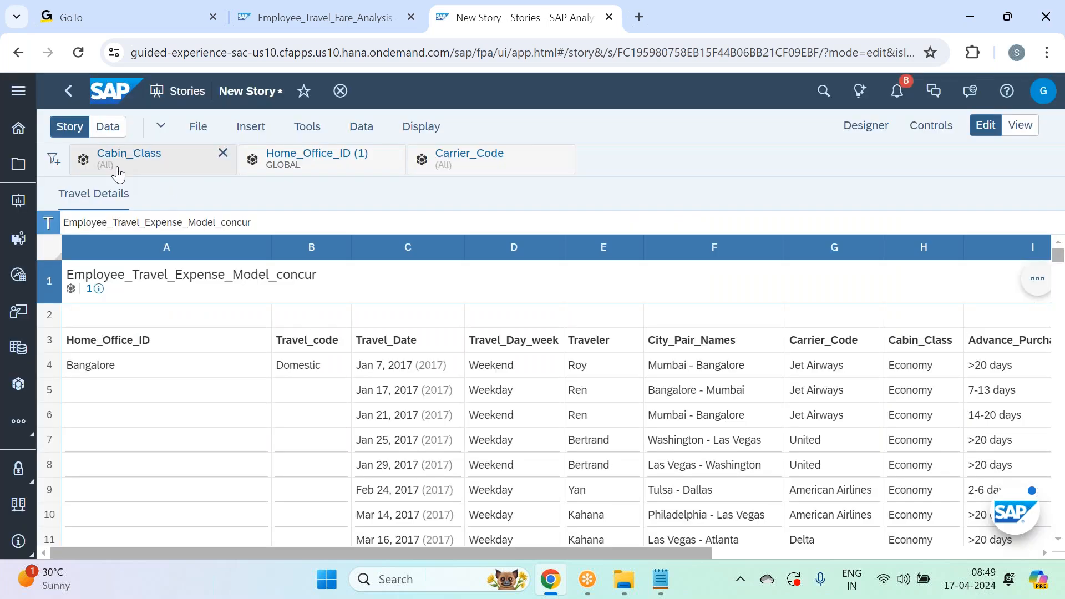
Add a Travel_code story filter with all members, covering both Domestic and International
click(53, 161)
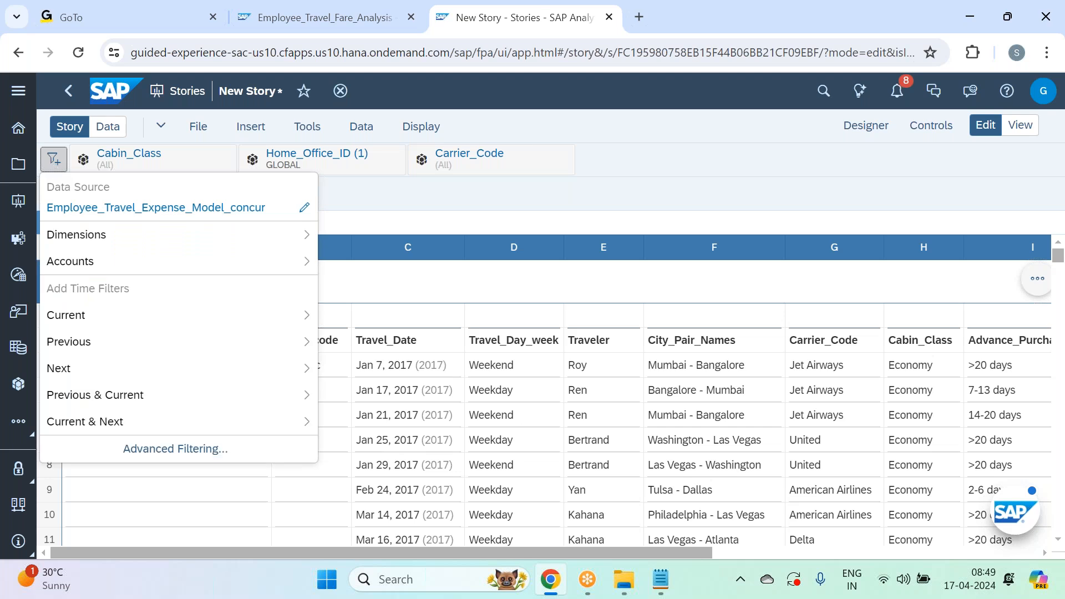
click(80, 236)
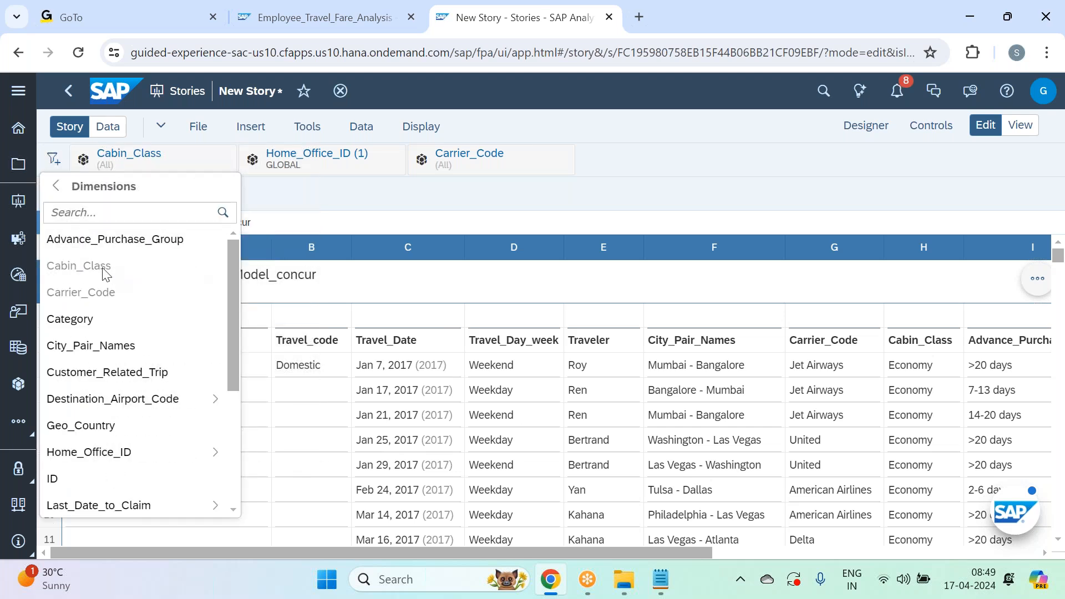
scroll(101, 319, down, 3)
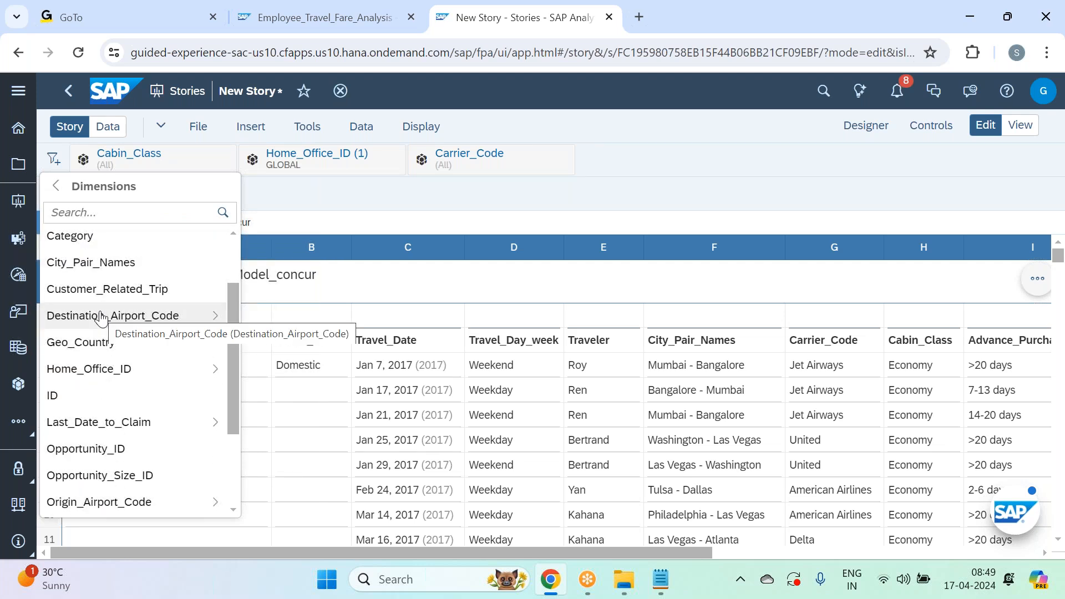
scroll(101, 317, down, 5)
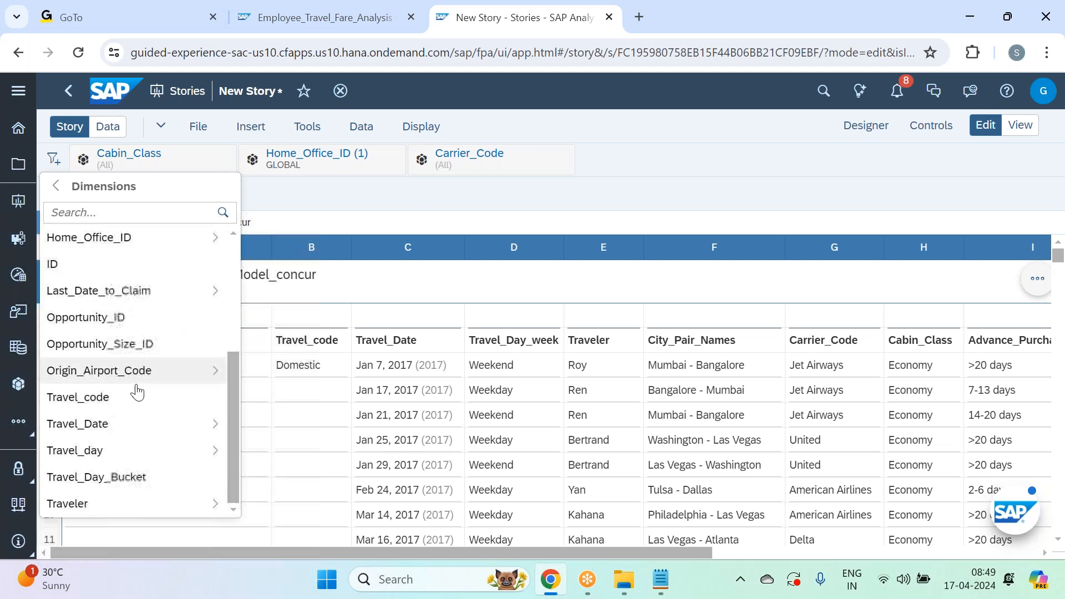
click(145, 402)
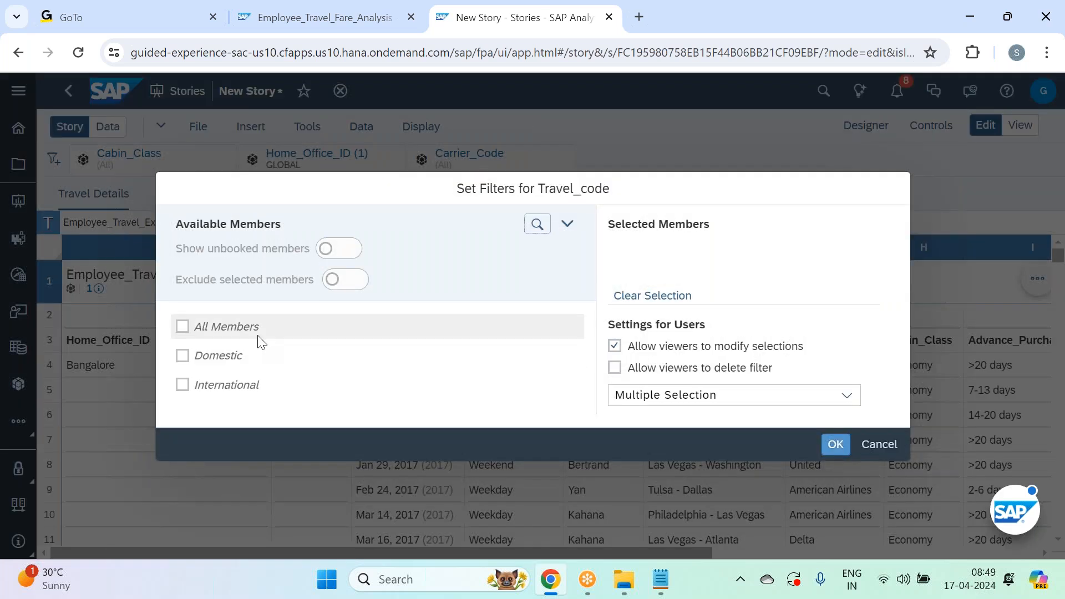
click(257, 331)
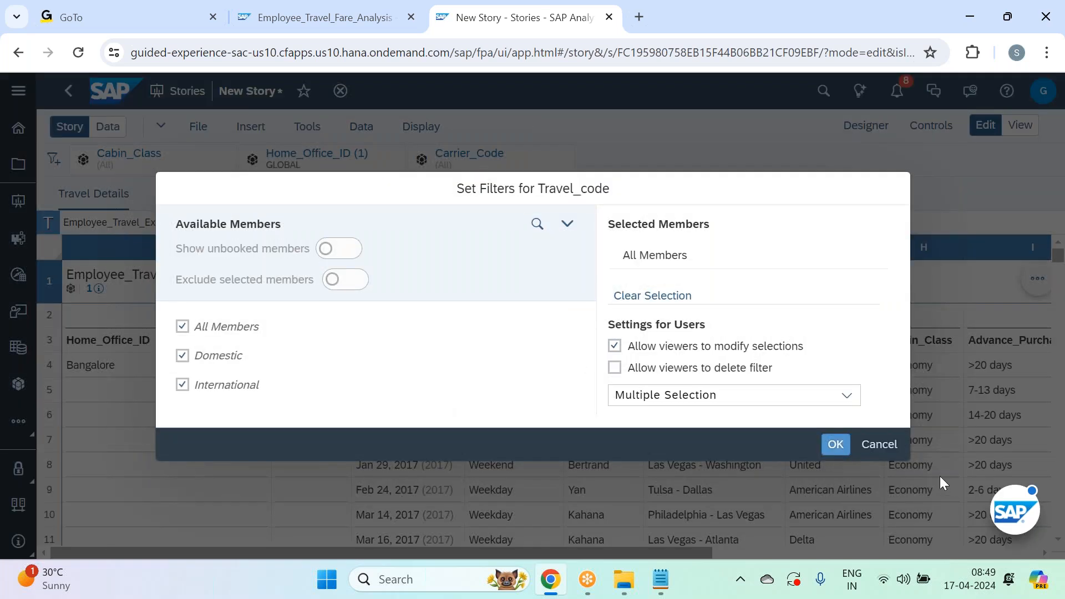
click(833, 444)
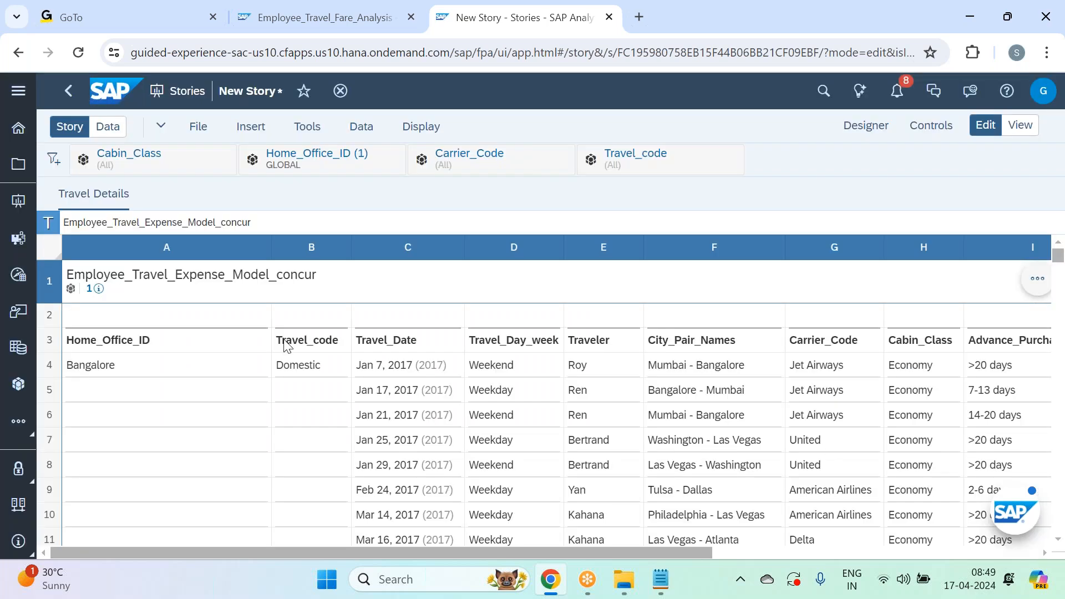
Add a fixed Travel_Date range filter from Jan 1 to May 17, 2017, using the Year, Quarter, Month, Day hierarchy
click(53, 159)
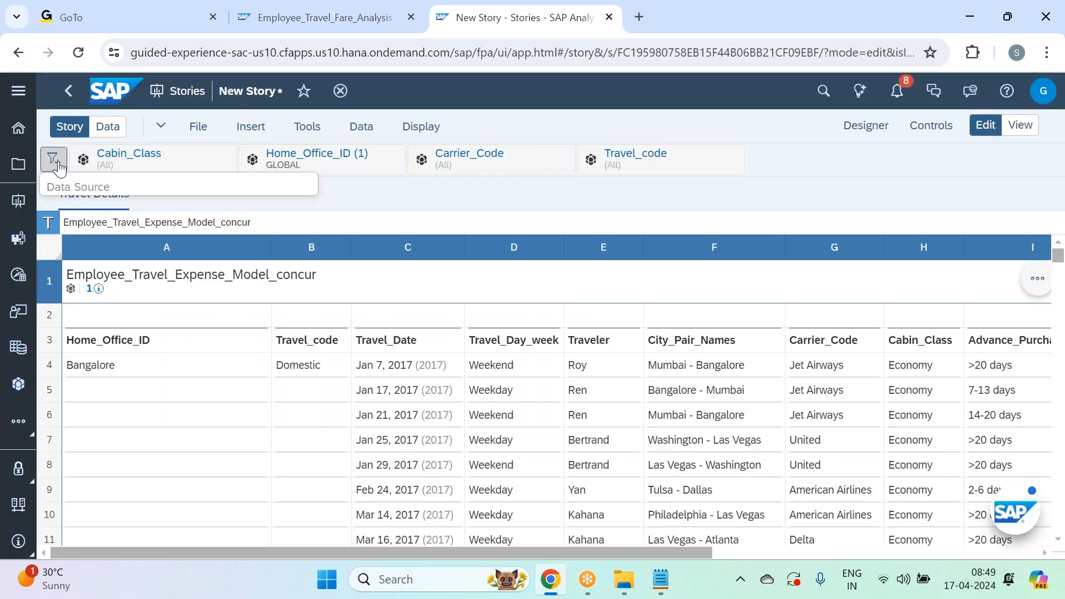
click(115, 239)
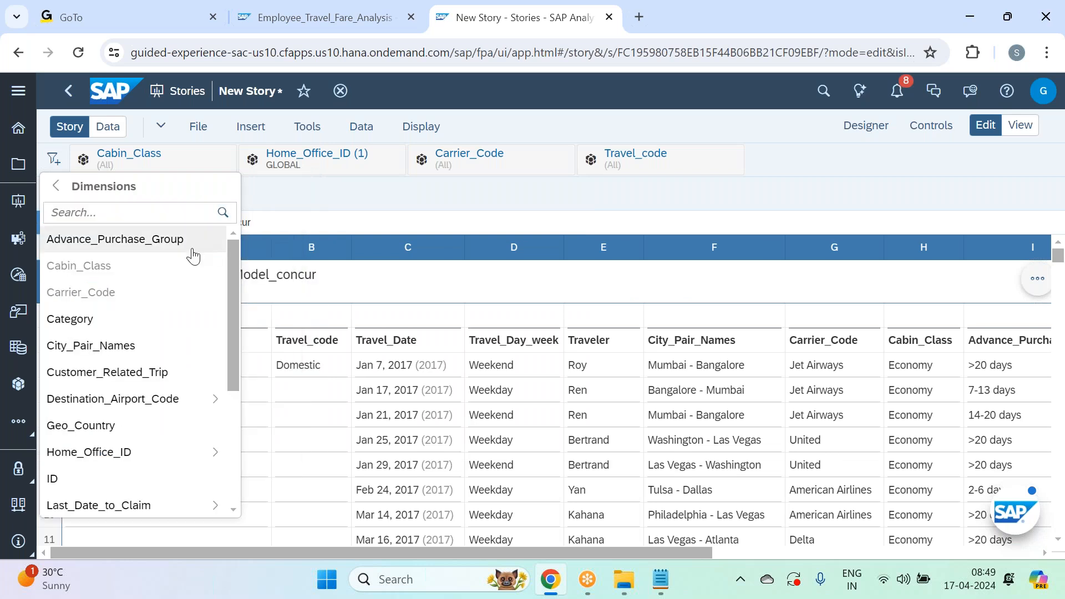
scroll(184, 318, down, 1)
scroll(185, 317, down, 1)
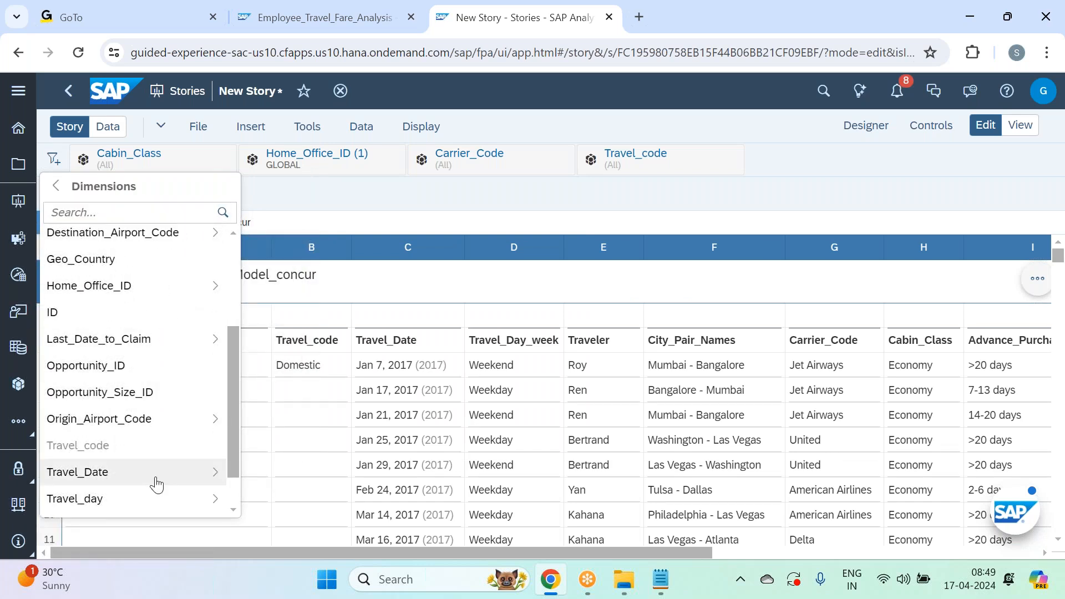
mouse_move(209, 477)
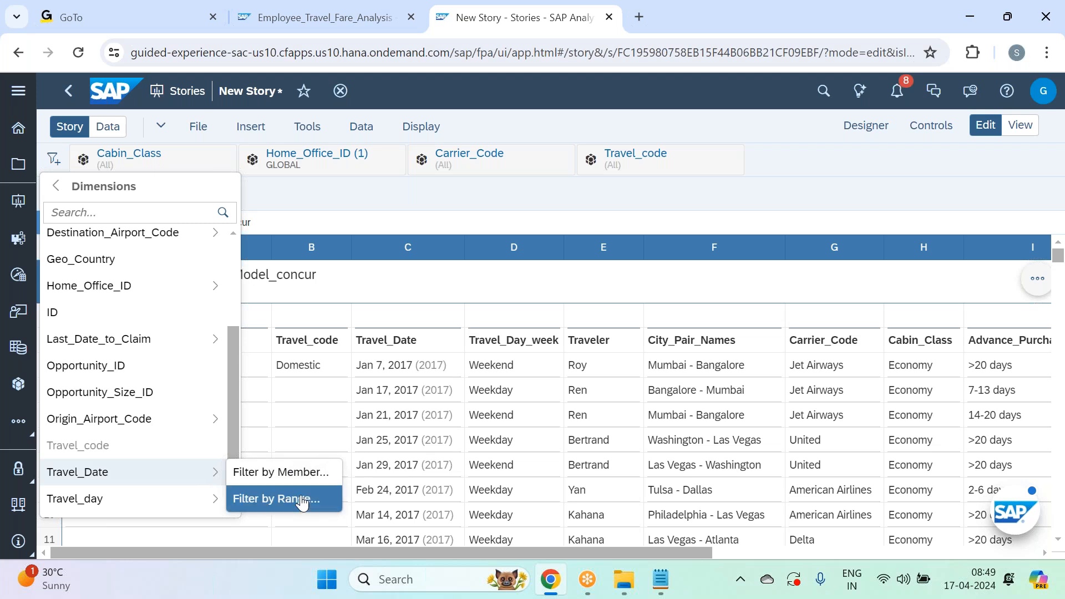
click(302, 503)
click(301, 194)
click(844, 169)
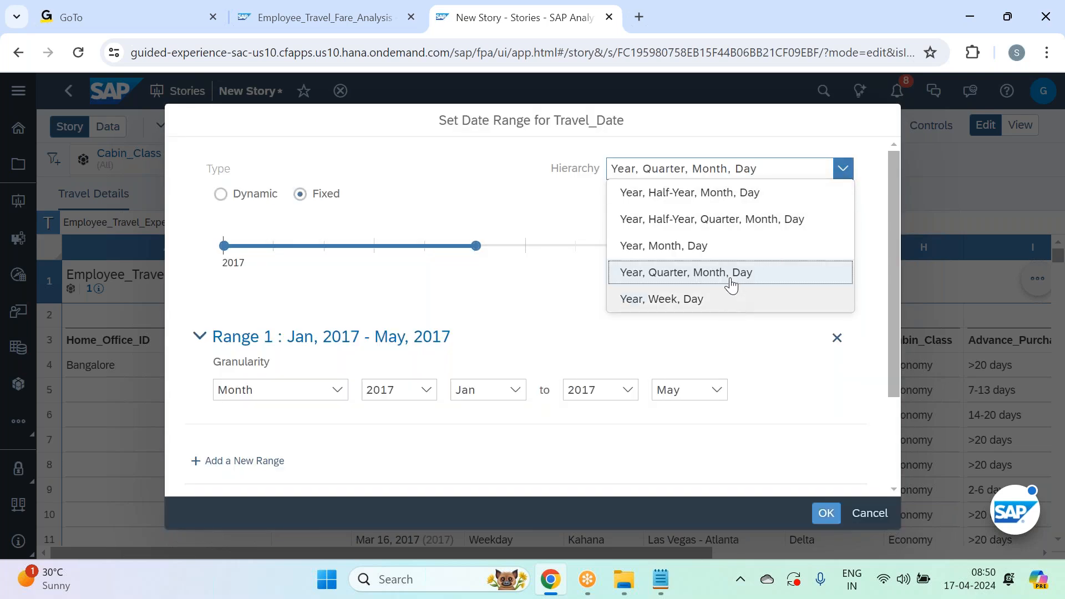
click(732, 275)
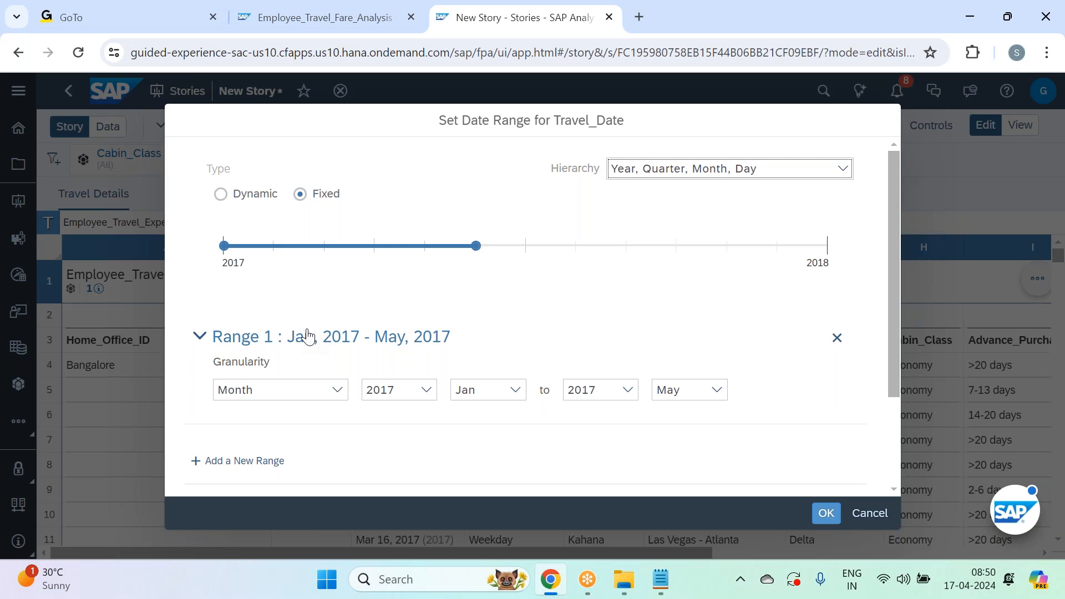
click(834, 514)
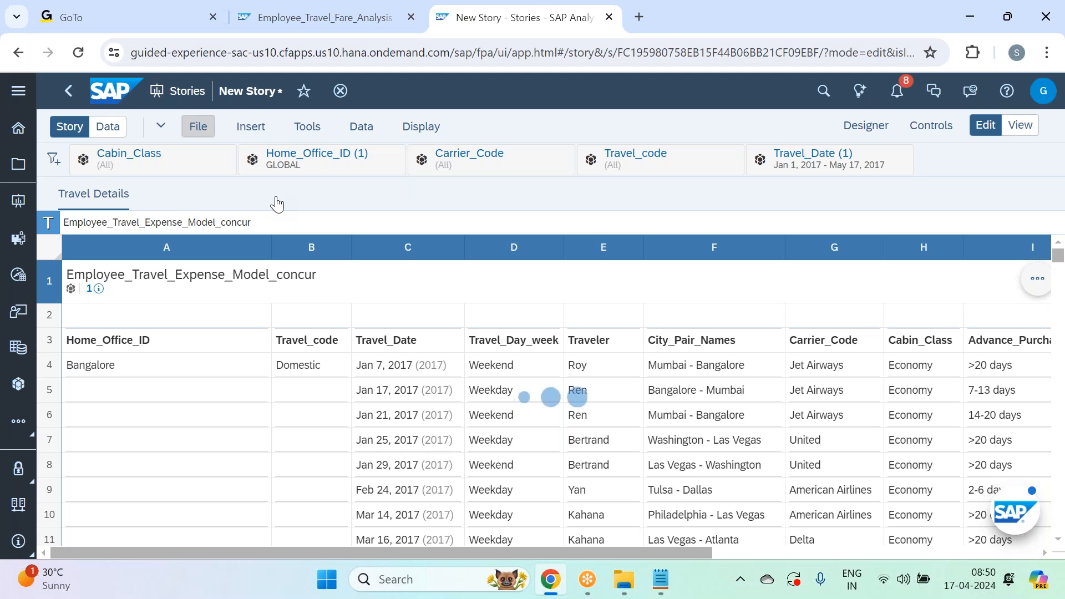
Save the story as Employee_Travel_Fare_Details in the Employee Travel Analysis folder under SAC Mar 2024 - Batch 33 / Business Intelligence
mouse_move(264, 181)
click(387, 179)
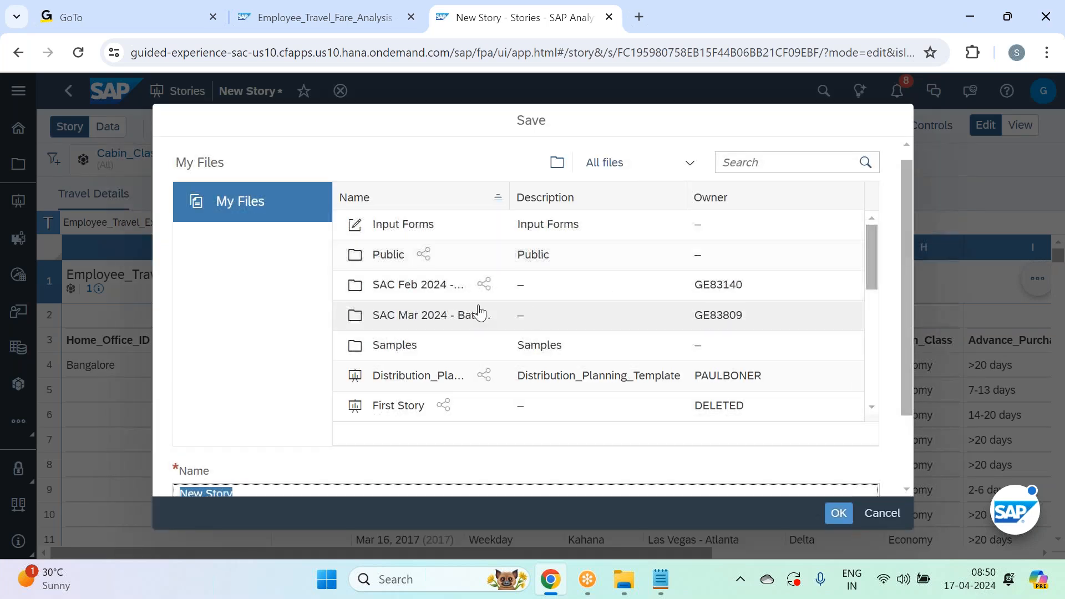
double_click(433, 321)
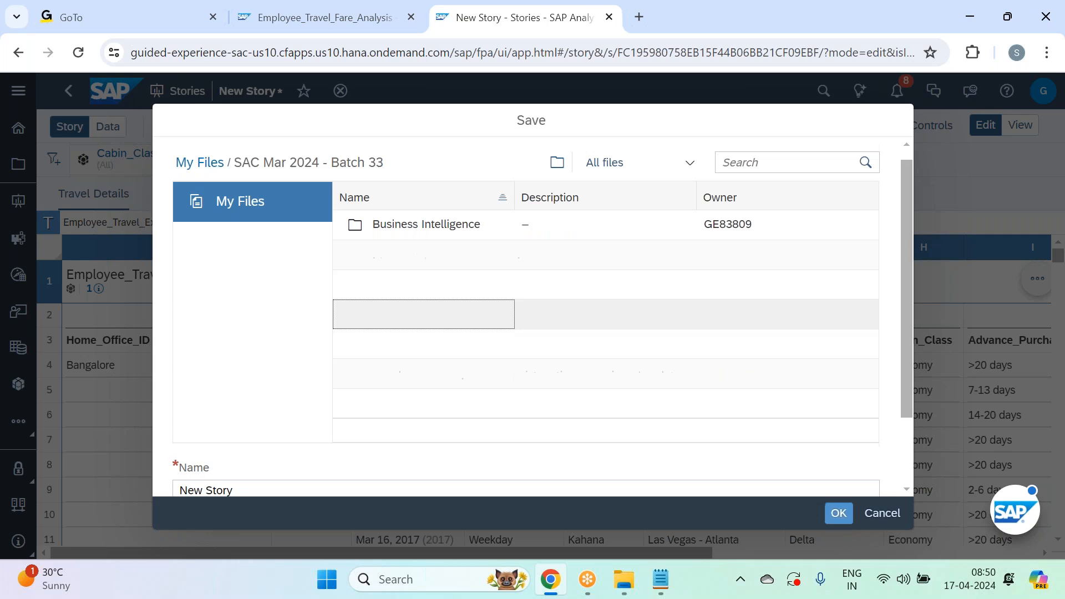
double_click(404, 232)
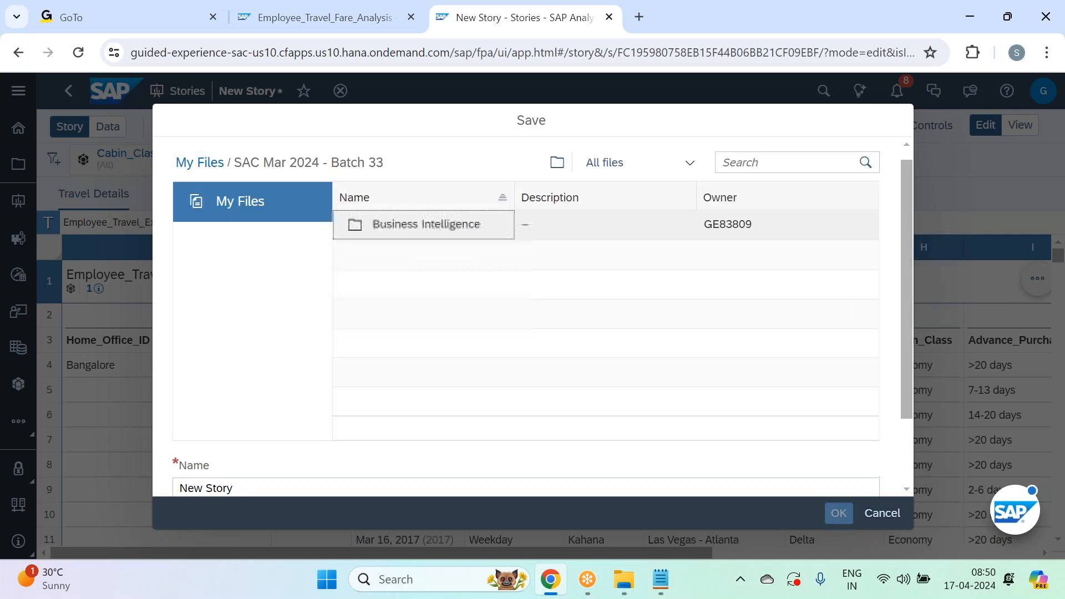
double_click(405, 225)
click(404, 259)
click(409, 229)
scroll(408, 350, down, 2)
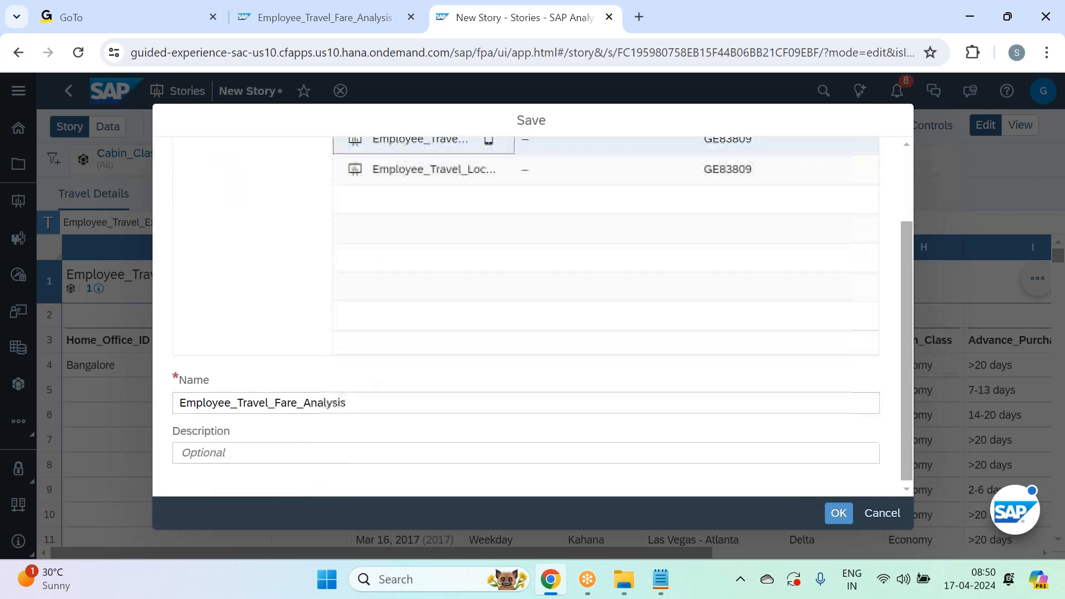
click(376, 399)
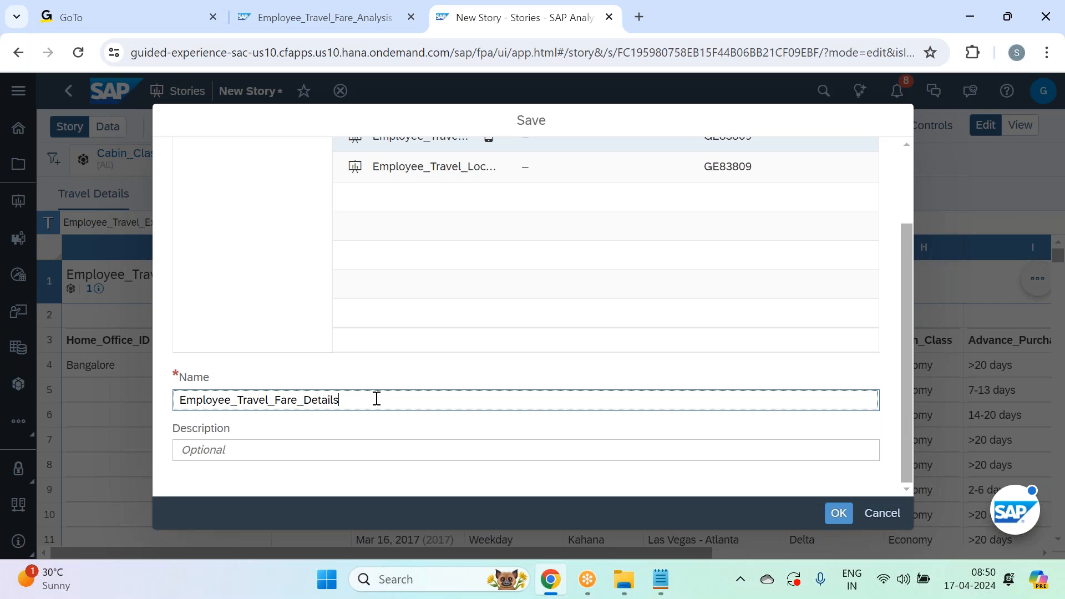
key(Return)
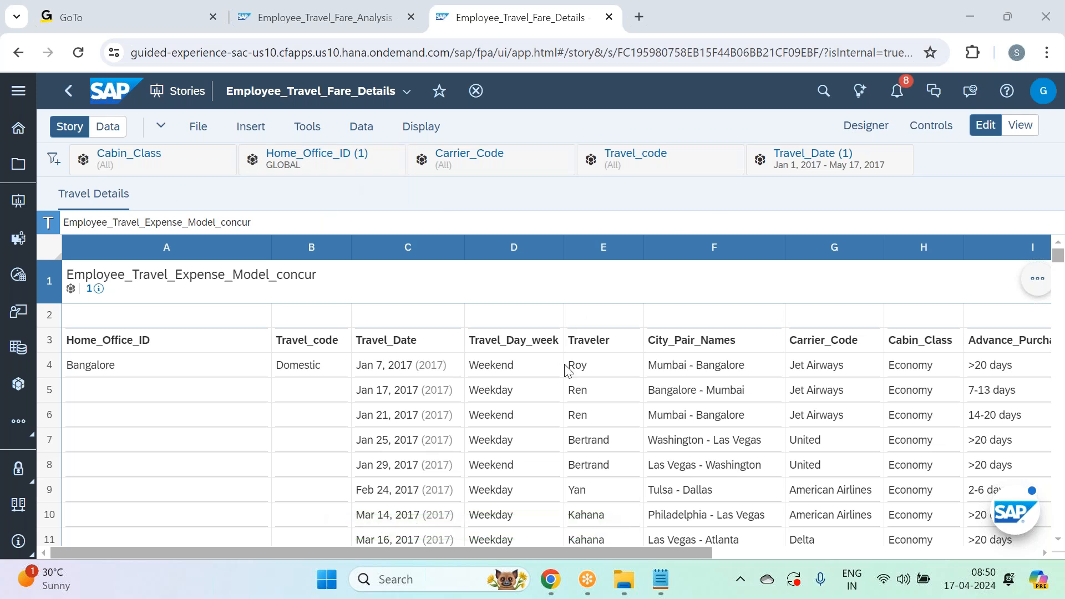
Restrict the Carrier_Code story filter to the SkyTeam alliance only
scroll(566, 370, down, 1)
scroll(566, 246, up, 1)
click(495, 166)
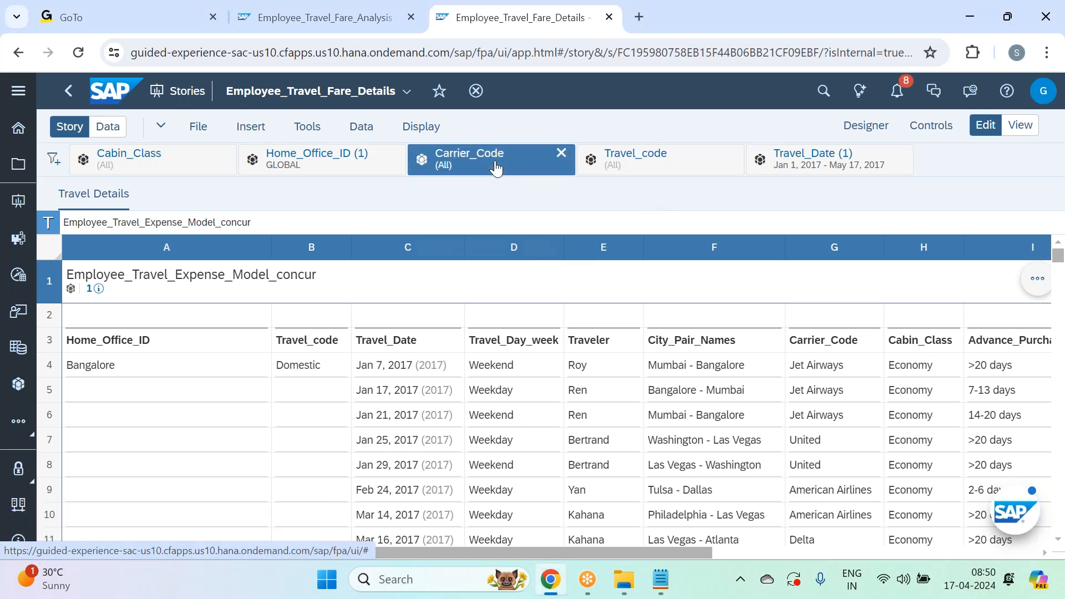
click(487, 224)
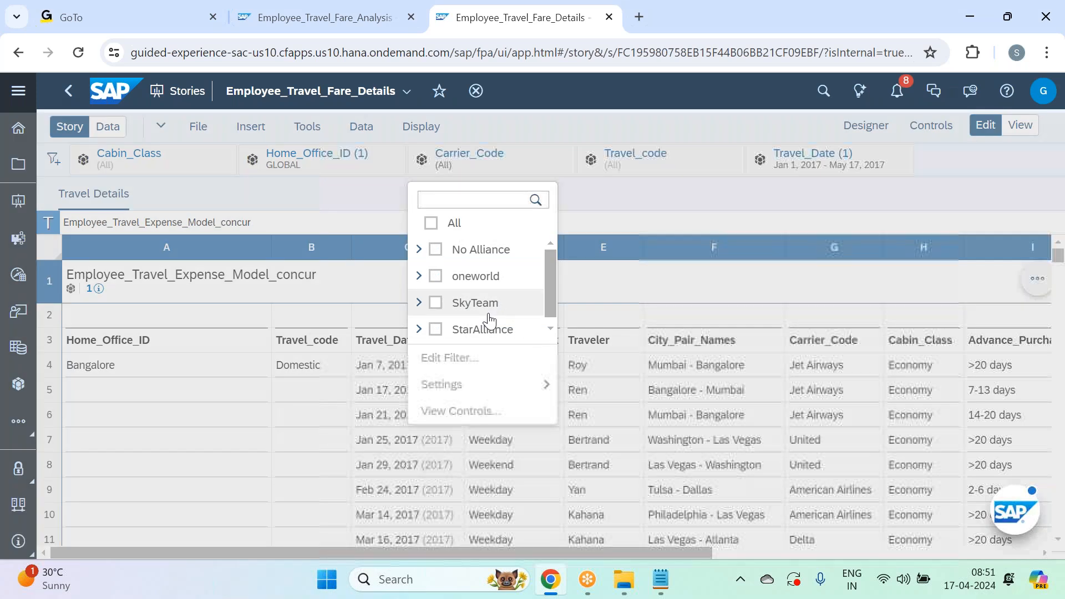
click(476, 304)
click(606, 212)
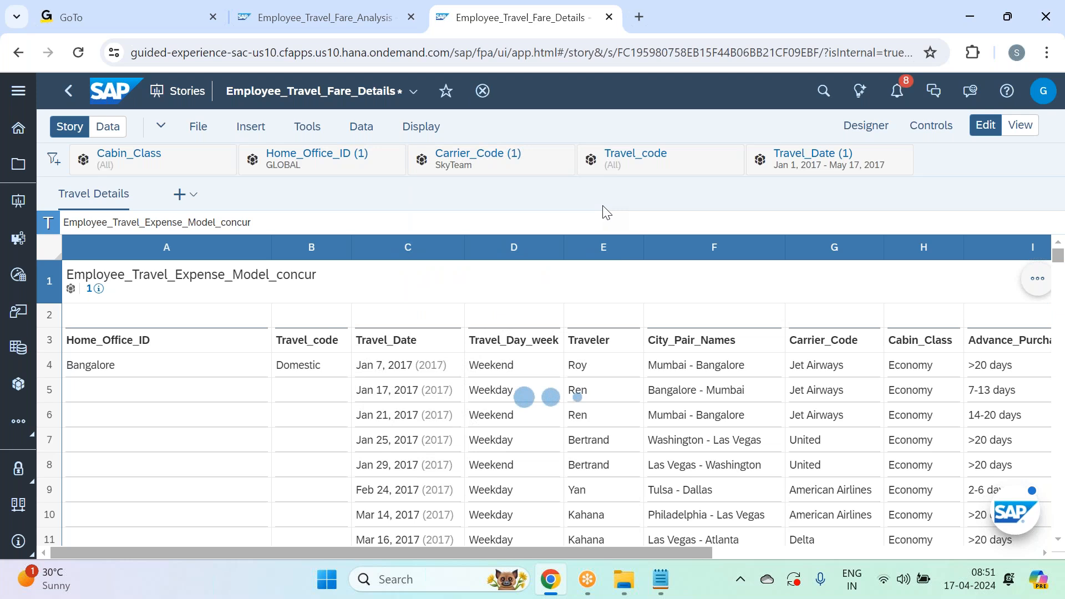
Narrow the Travel_Date story filter to April 2017 through April 2017 and review the filtered table
click(823, 166)
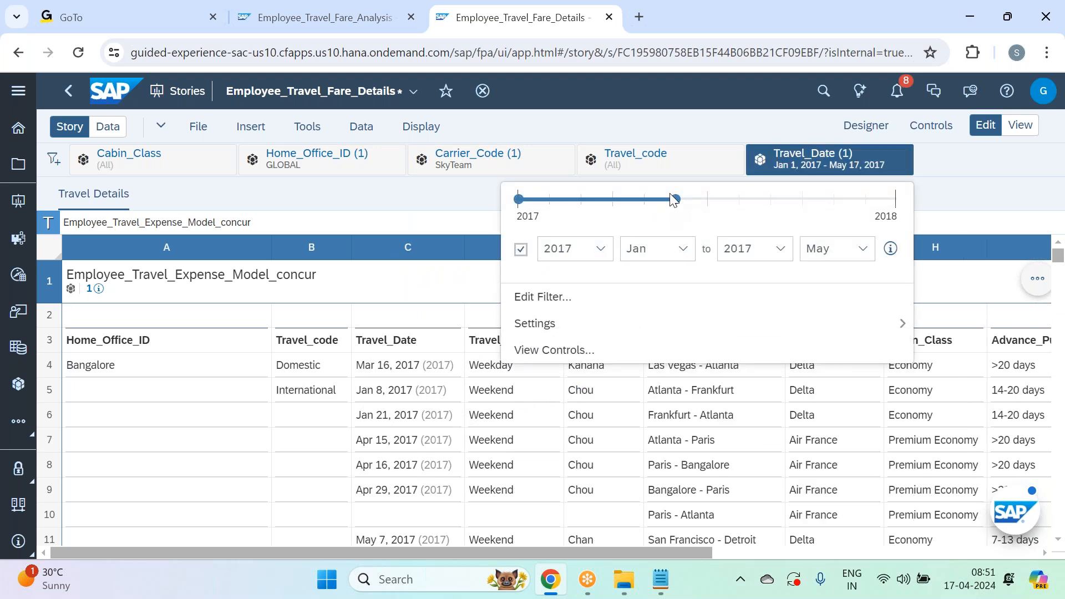
click(682, 249)
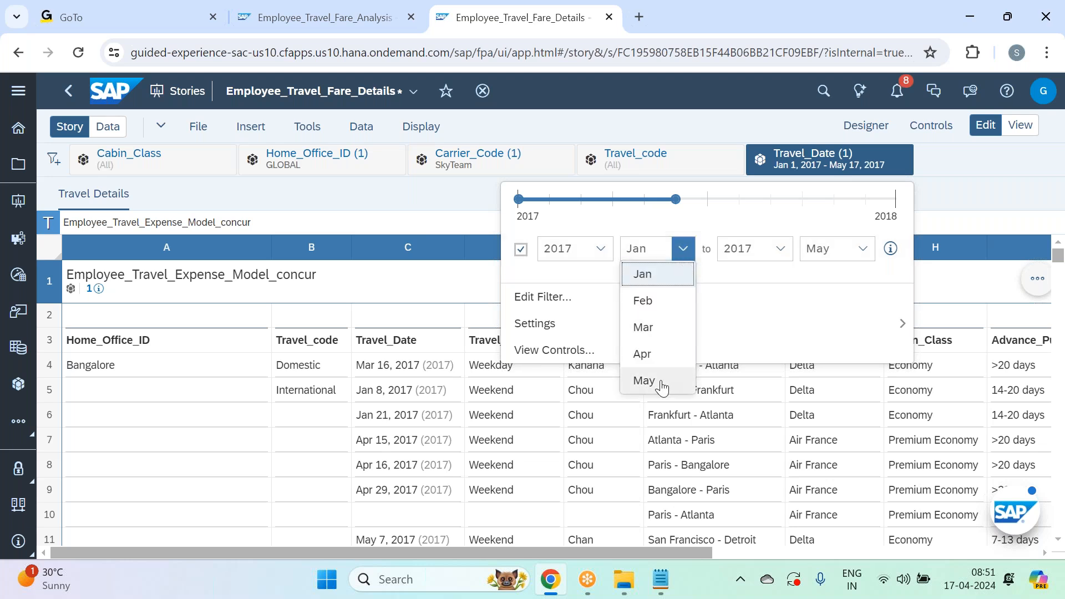
click(663, 355)
click(865, 249)
click(832, 352)
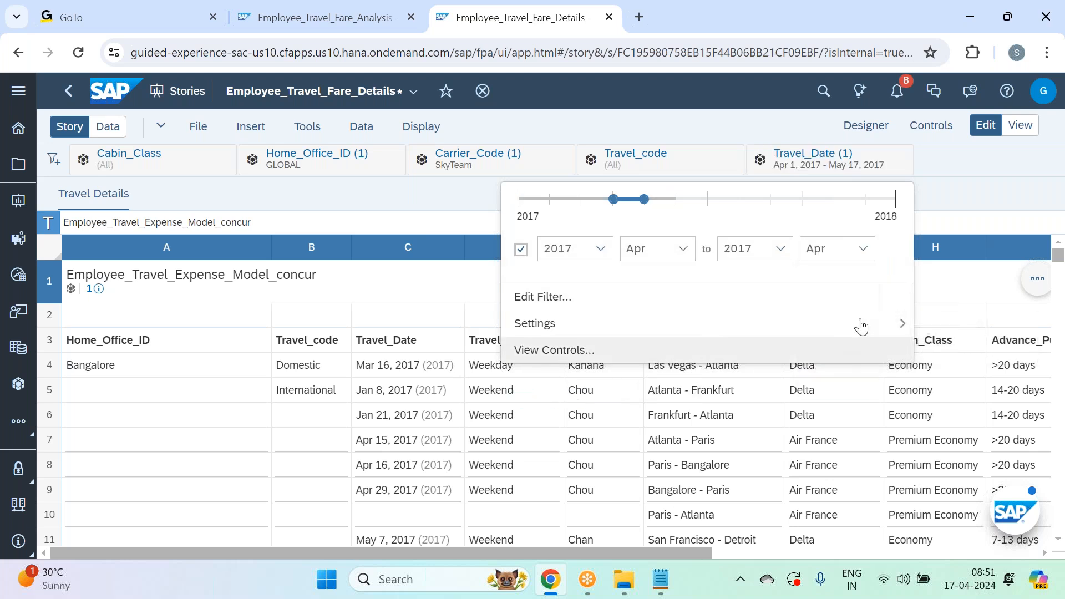
click(951, 211)
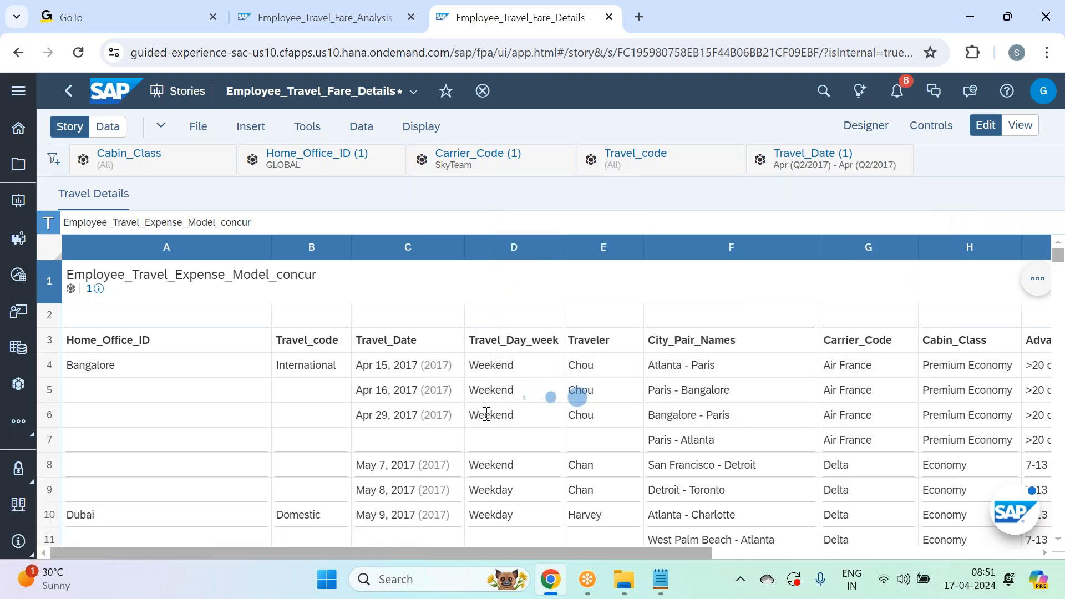
scroll(442, 346, down, 5)
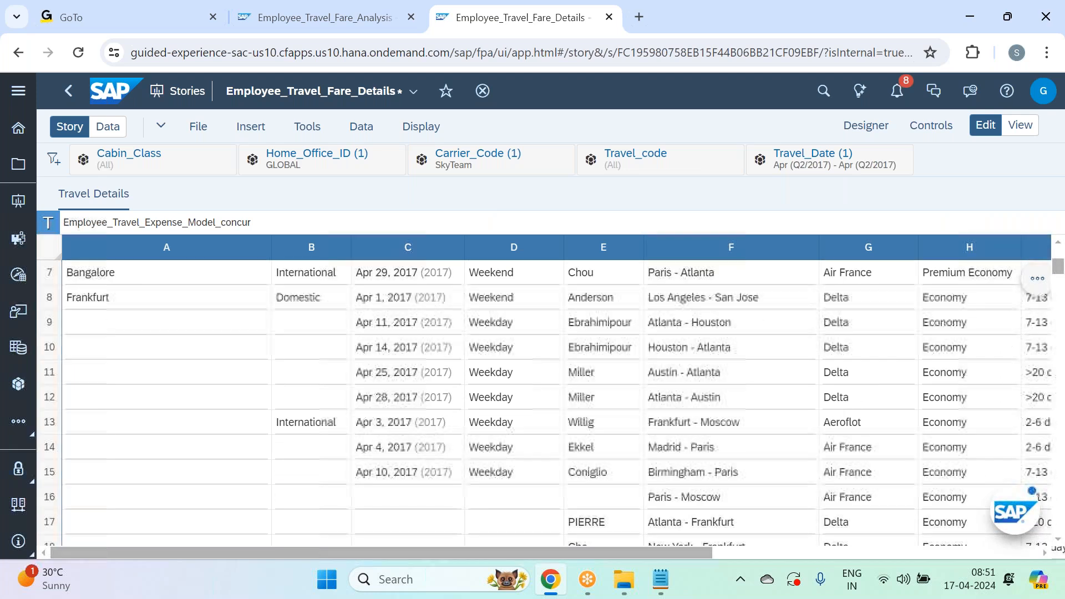
scroll(532, 243, up, 5)
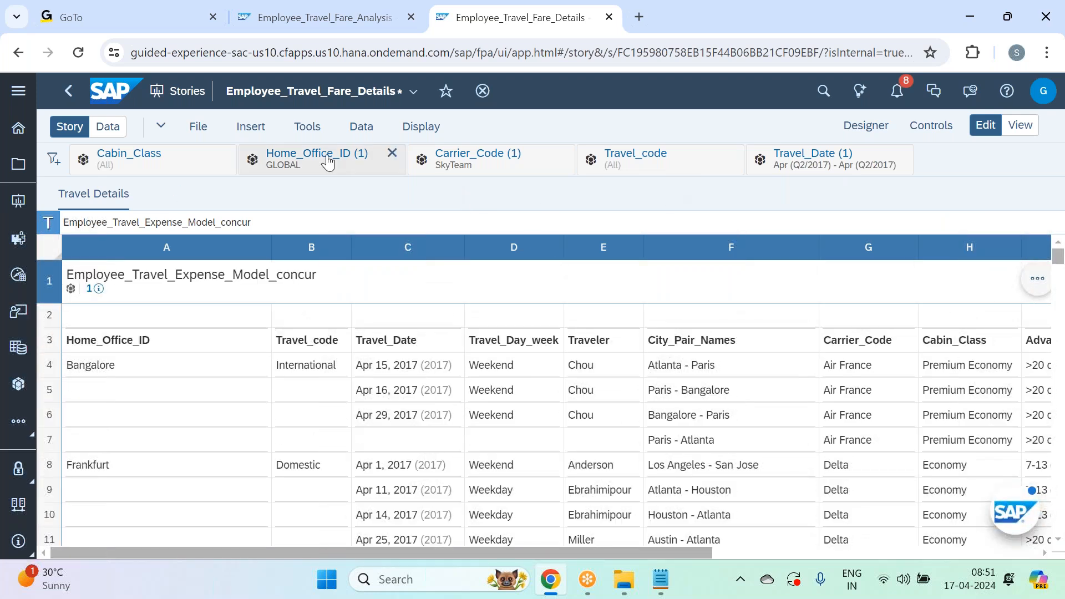
Check the Travel_code filter's members and reset the Carrier_Code story filter to all members
click(634, 158)
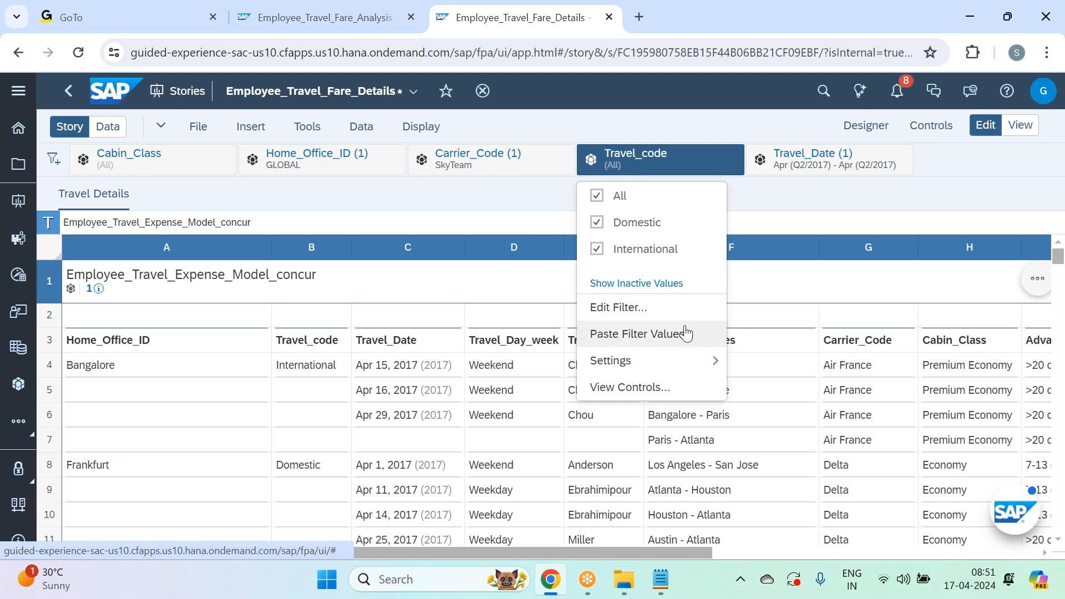
click(737, 198)
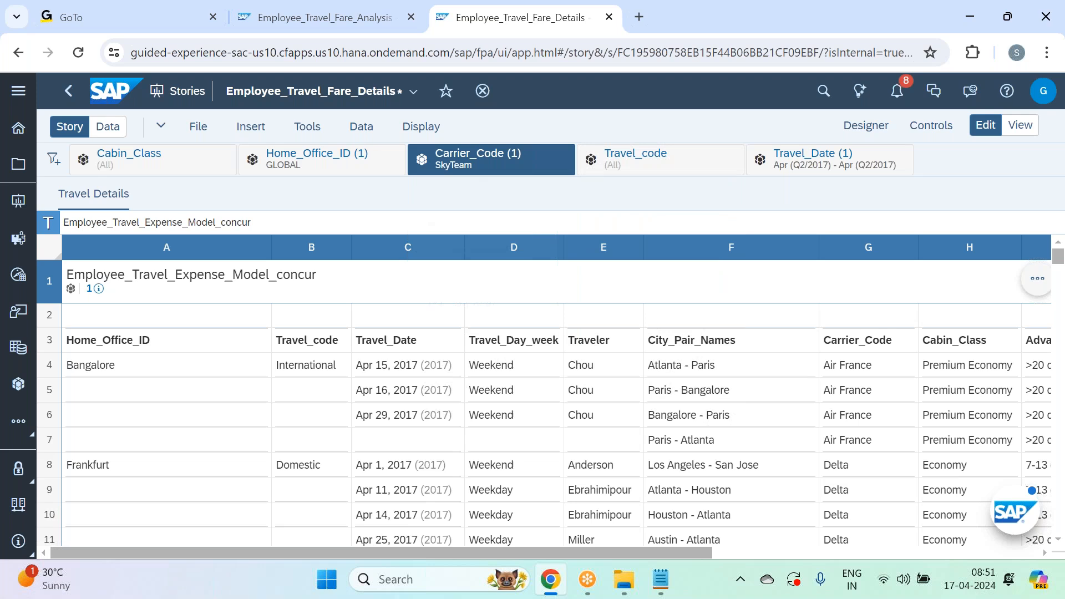
click(453, 223)
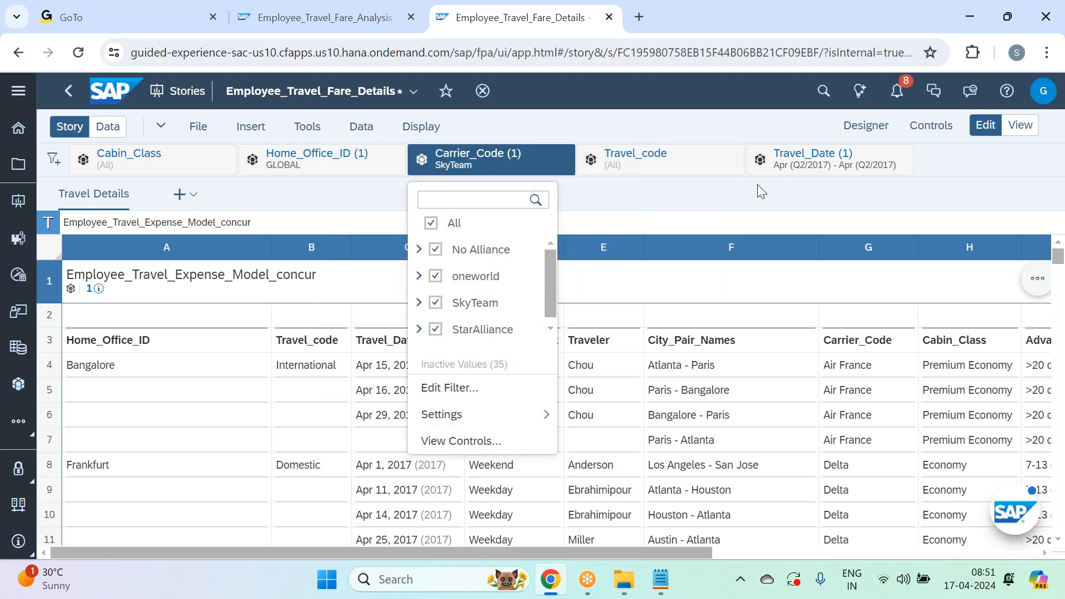
Set the Travel_Date story filter back to the range January 2017 to May 2017
click(842, 168)
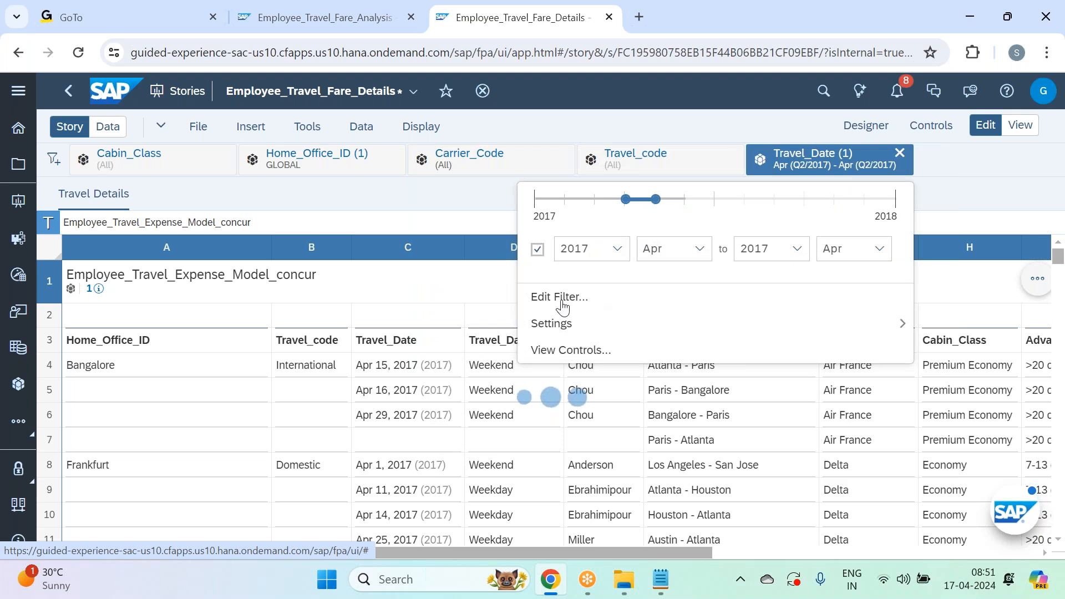
click(625, 254)
click(699, 249)
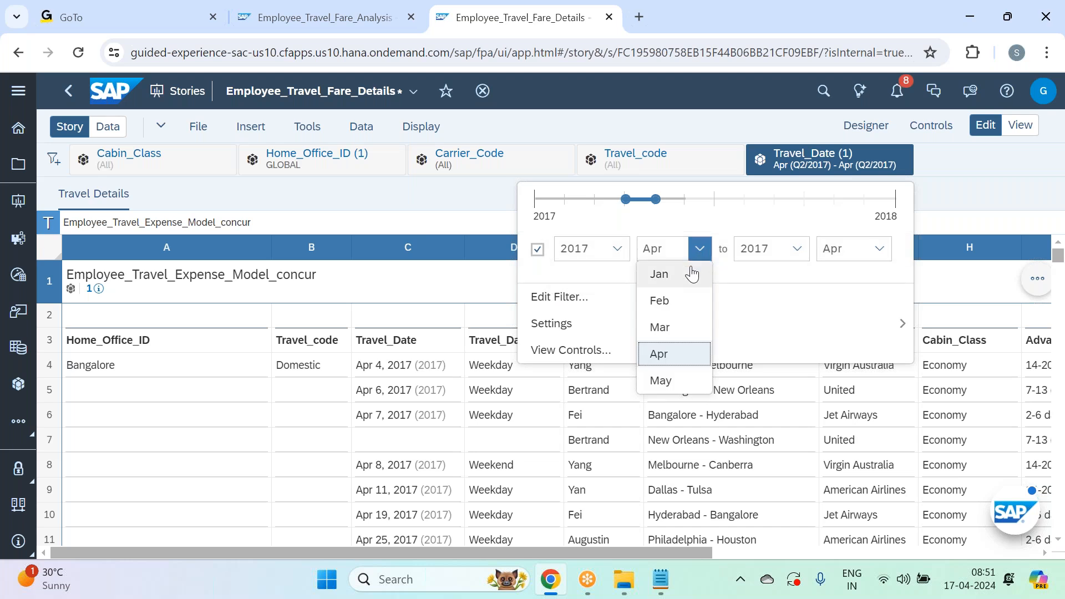
click(691, 274)
click(882, 253)
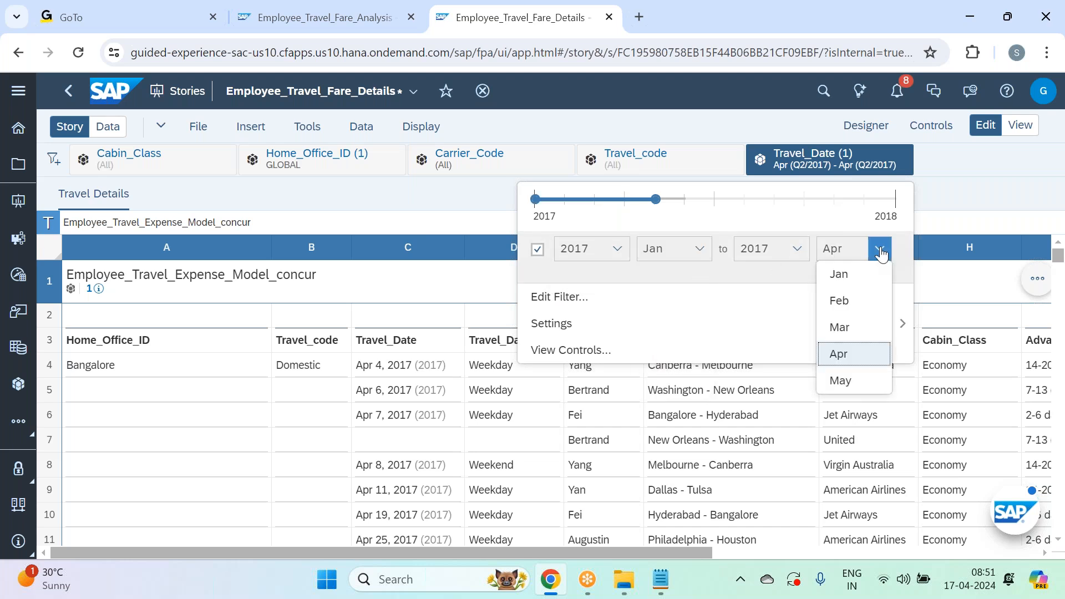
click(843, 379)
click(943, 187)
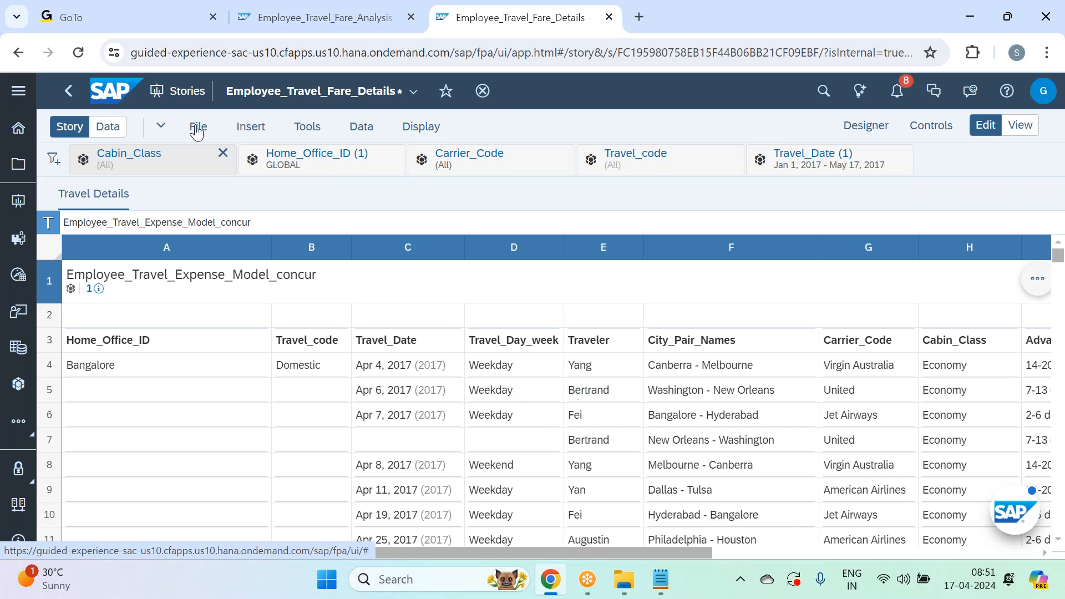
Save the story and open the Employee_Travel_Fare_Analysis story from the Employee Travel Analysis folder
click(196, 129)
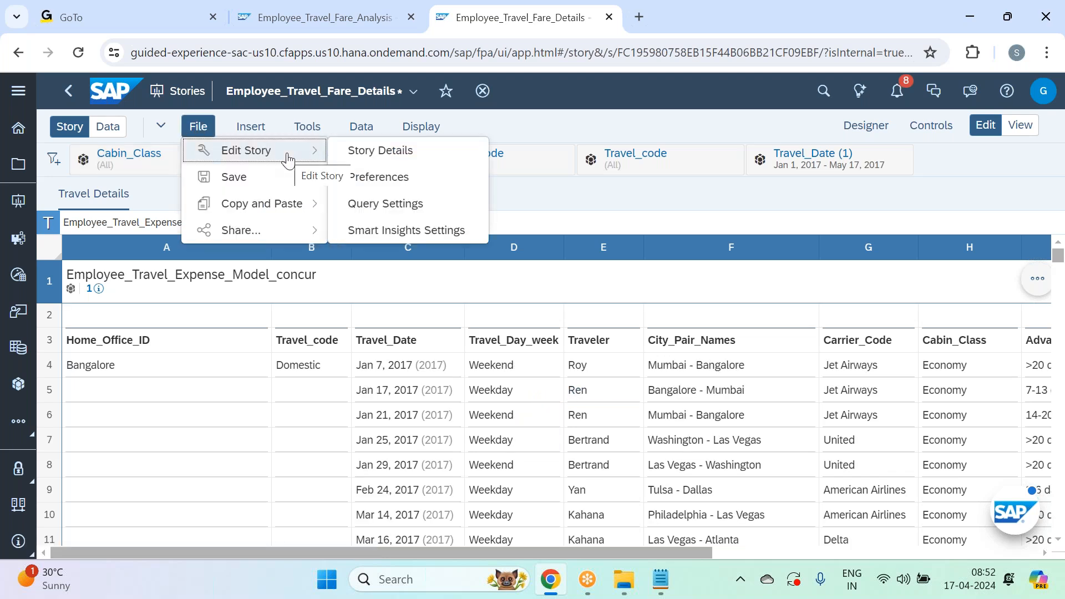
click(353, 178)
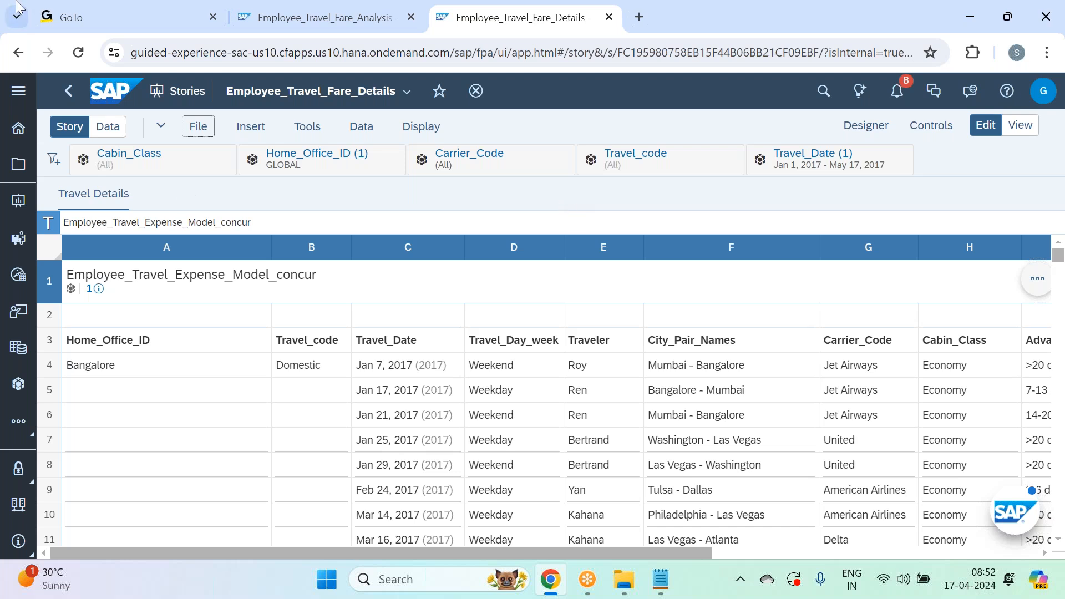
click(20, 162)
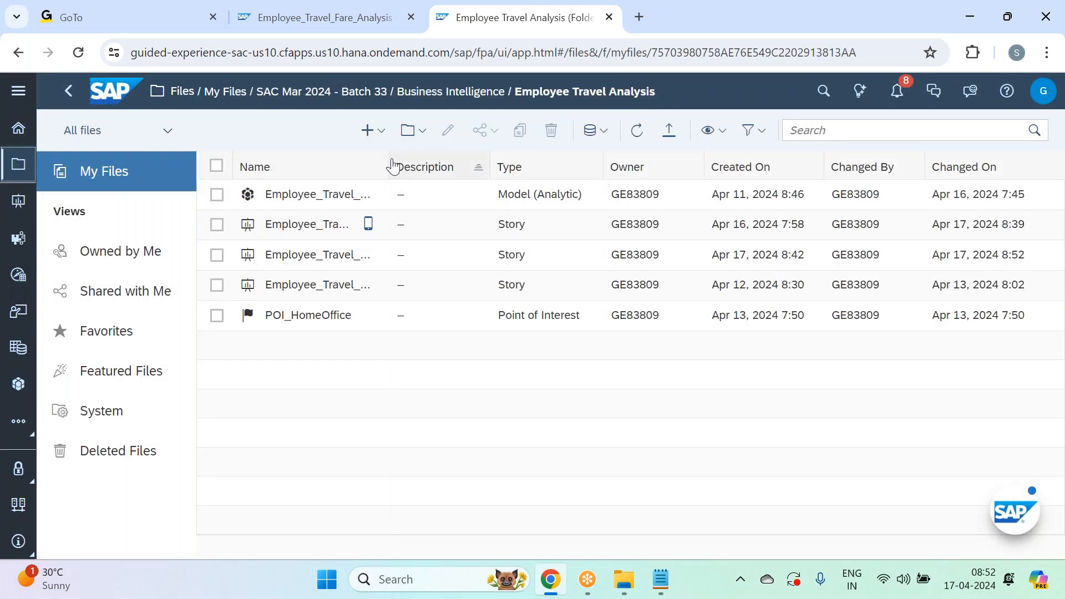
double_click(389, 166)
click(348, 226)
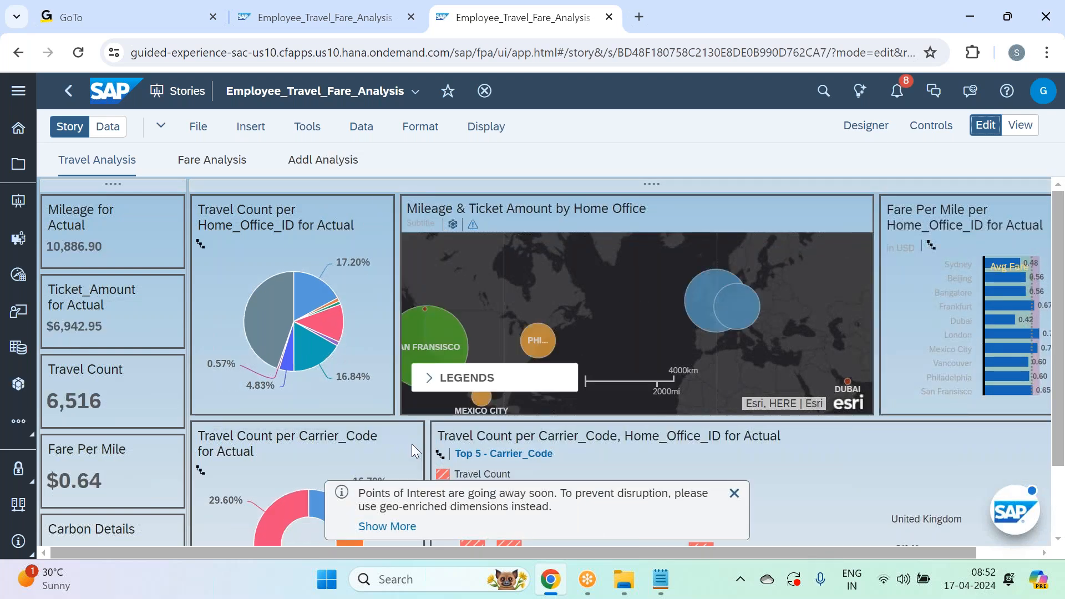
scroll(412, 444, down, 2)
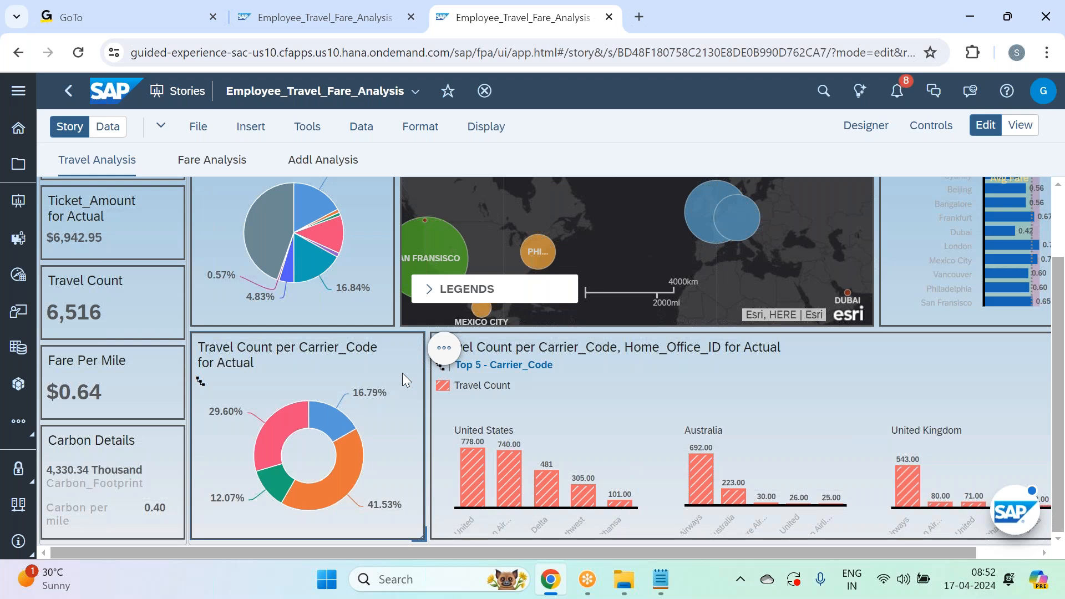
click(444, 350)
click(372, 359)
double_click(372, 359)
scroll(313, 278, up, 2)
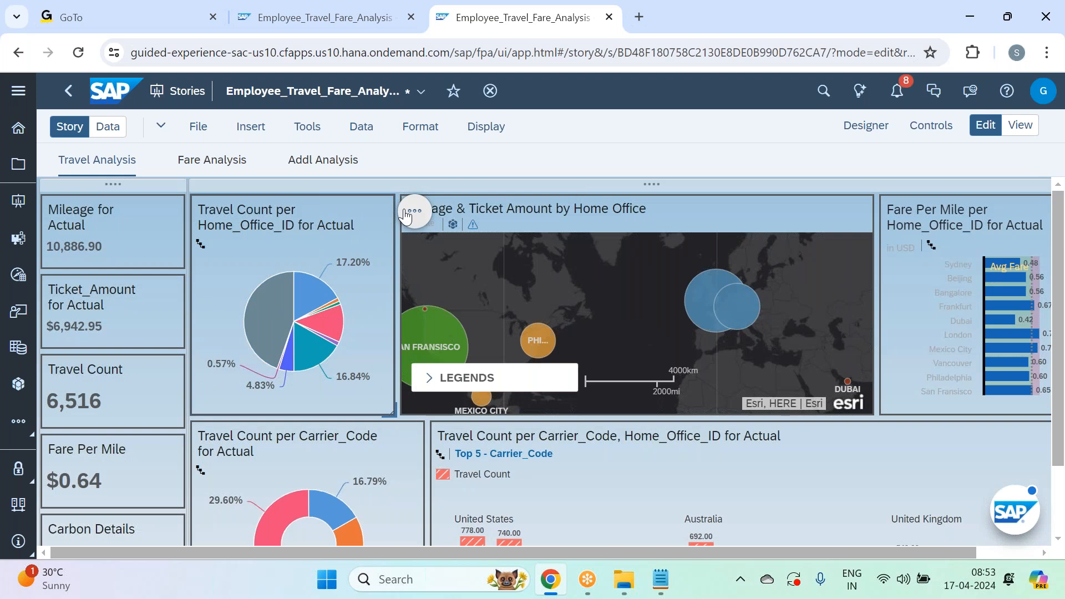
Start adding a hyperlink to the Travel Count per Home_Office_ID pie chart with Story as the link target type
click(408, 213)
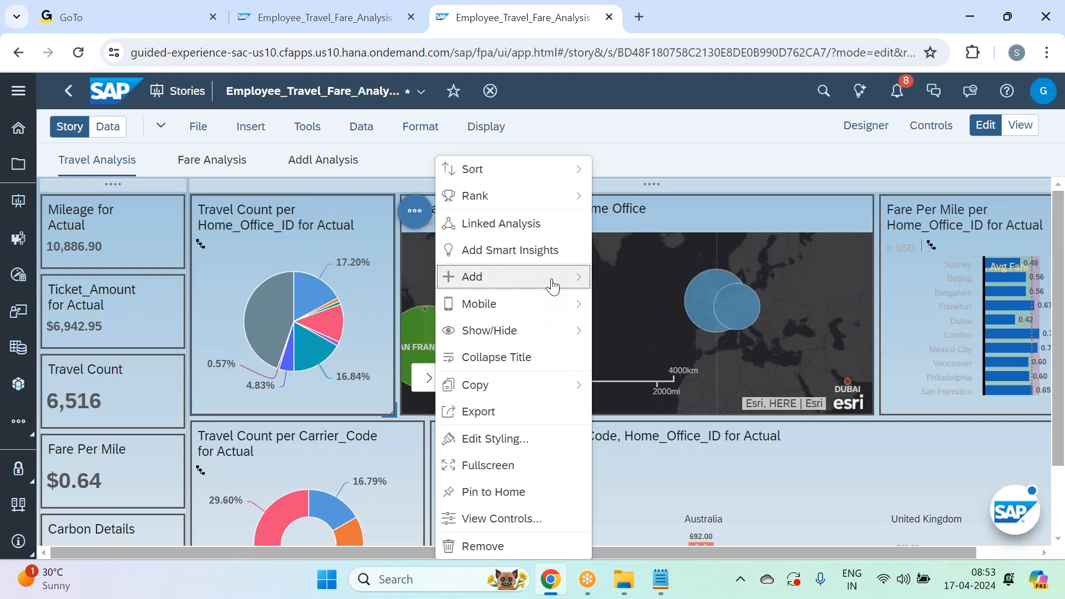
mouse_move(551, 286)
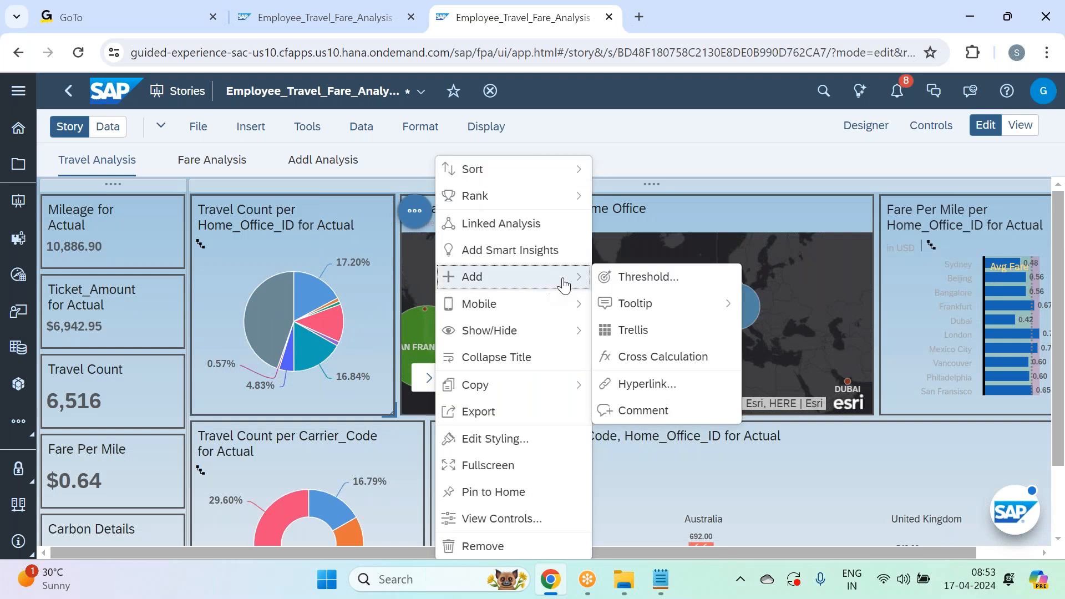
click(666, 381)
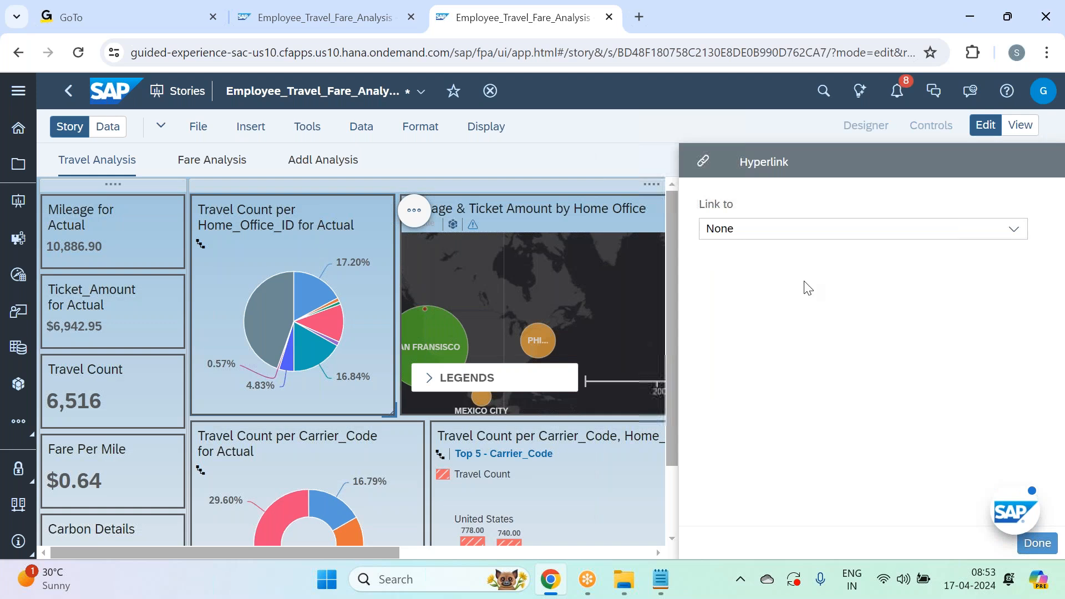
click(1014, 228)
click(767, 360)
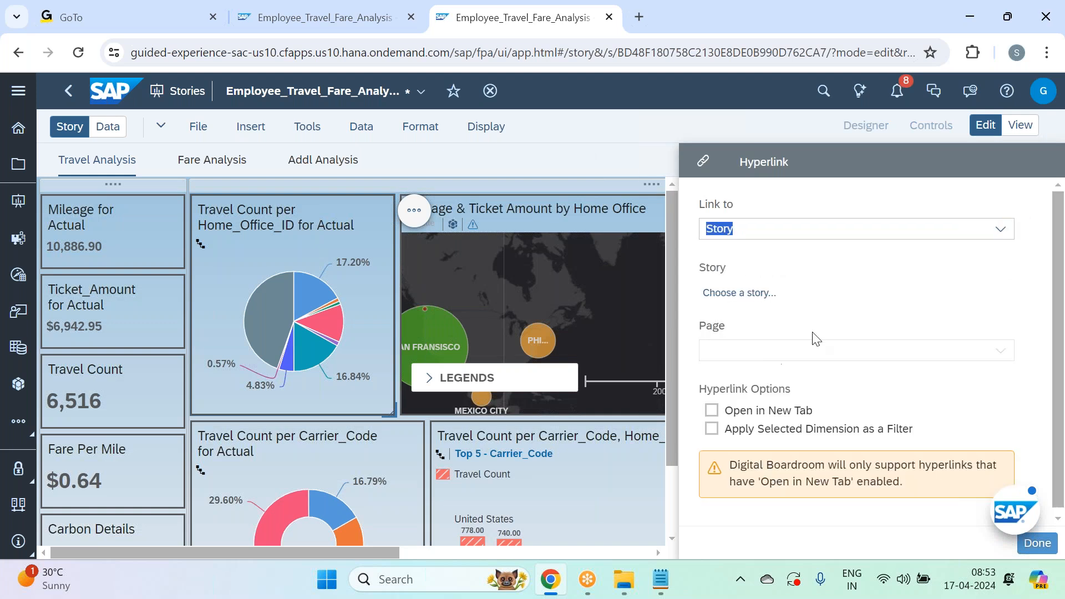
Link the pie chart to the Travel Details page of Employee_Travel_Fare_Details, opening in a new tab and applying the selected dimension as a filter
click(748, 306)
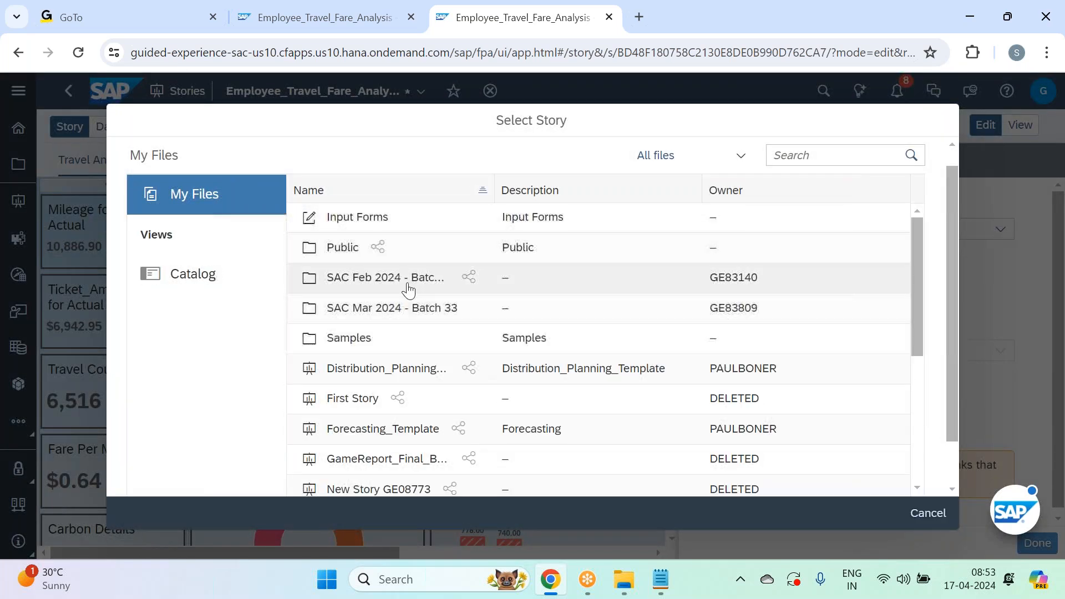
click(401, 318)
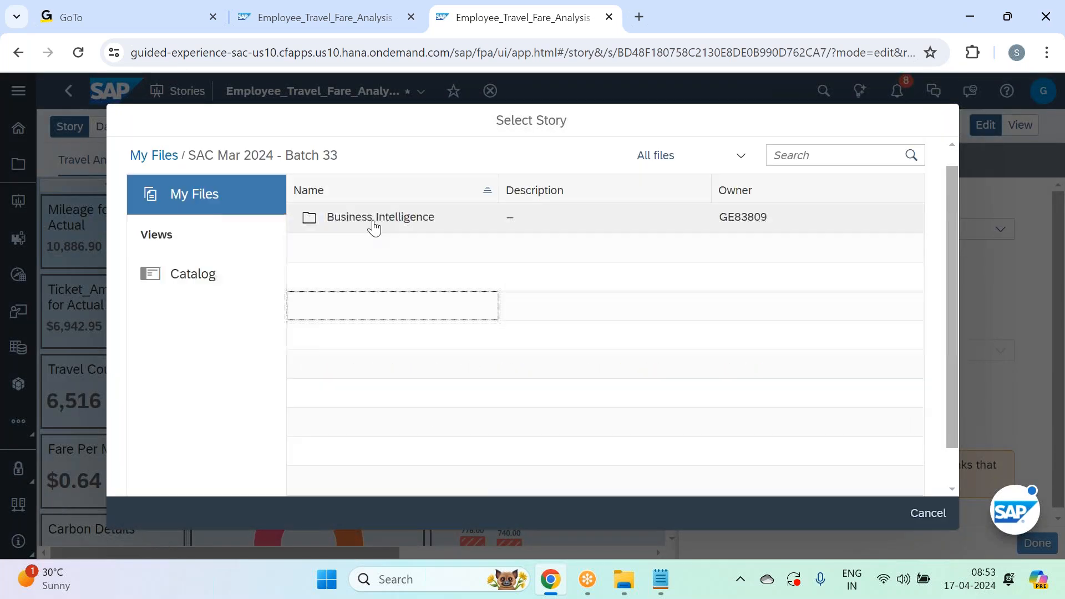
click(368, 219)
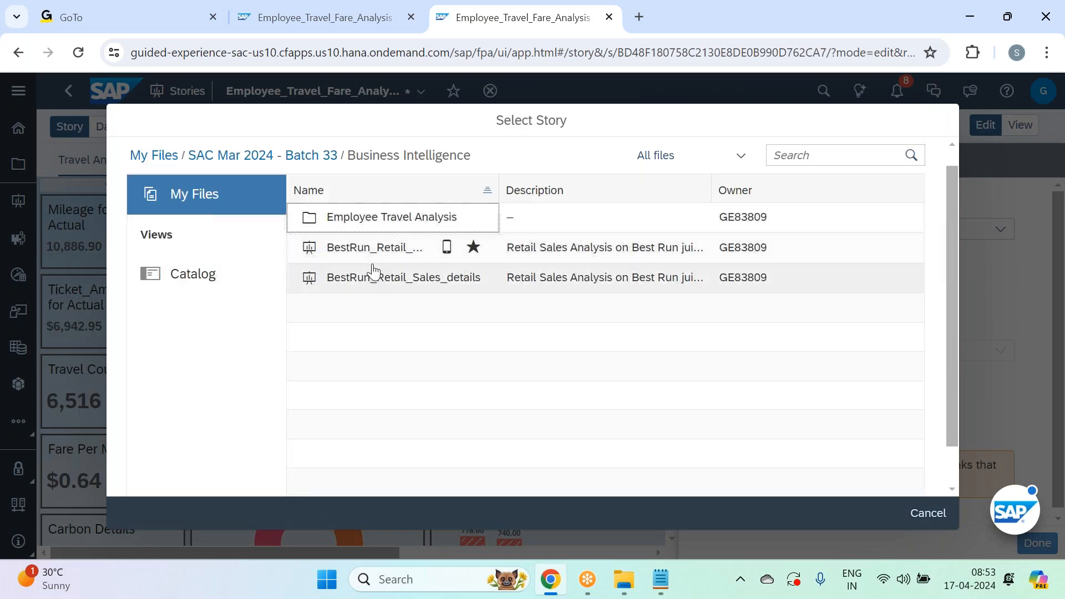
click(388, 217)
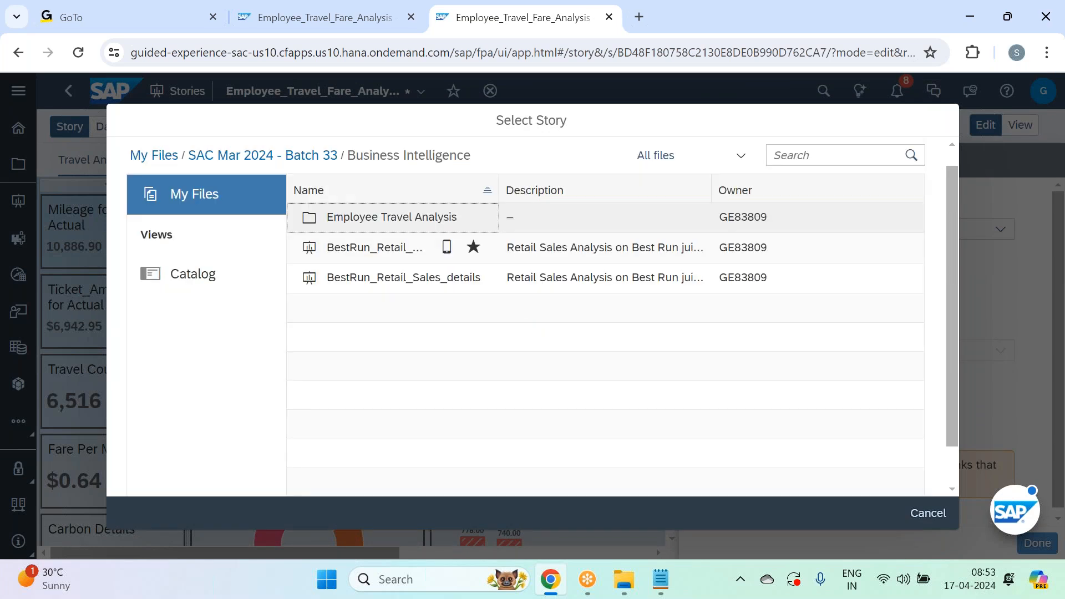
click(402, 252)
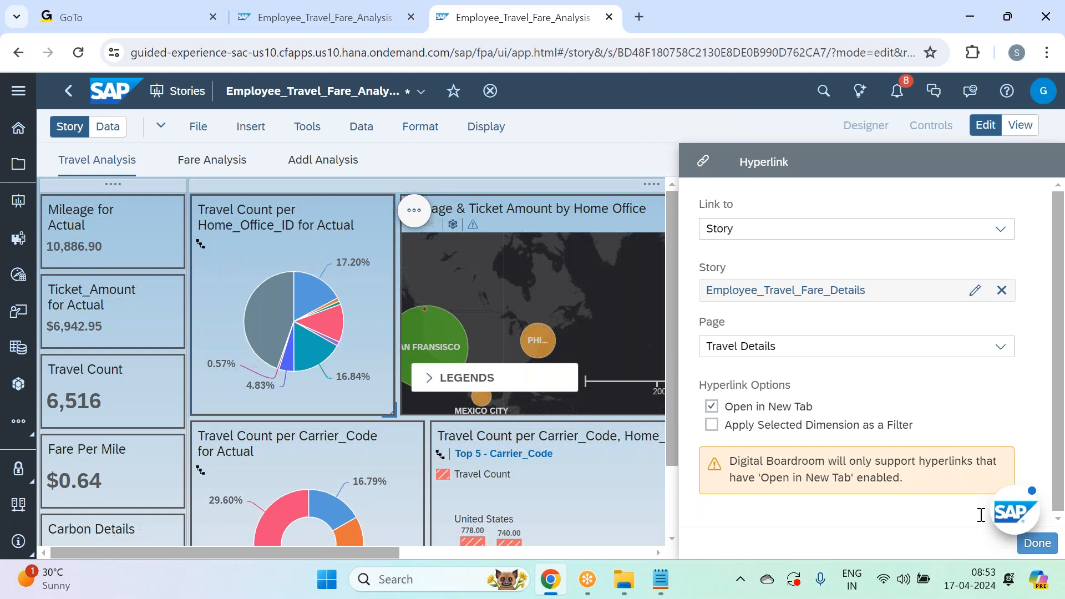
click(711, 424)
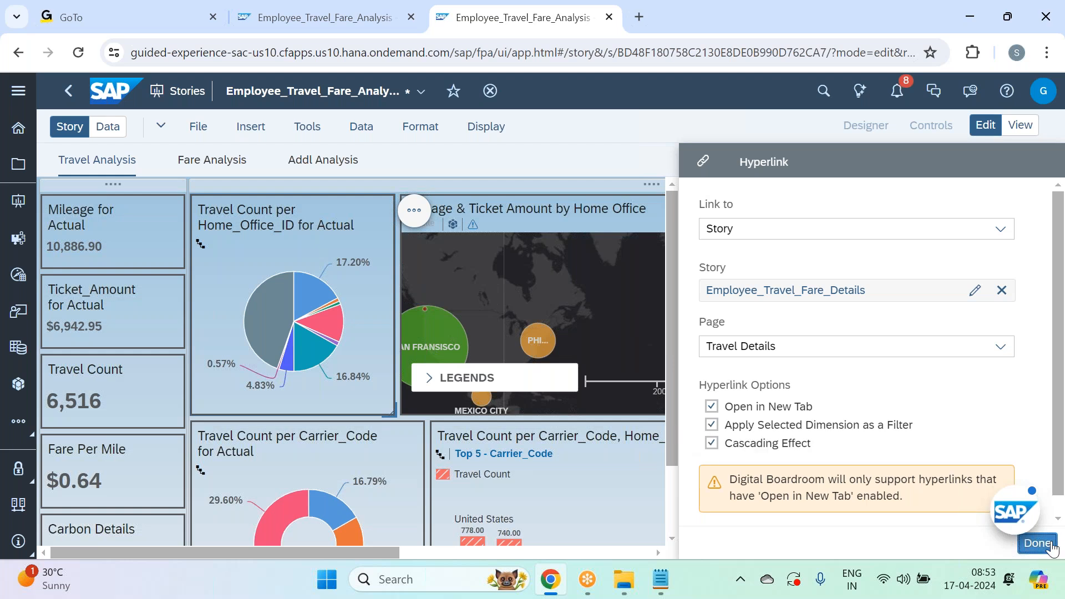
click(1050, 546)
scroll(480, 341, down, 3)
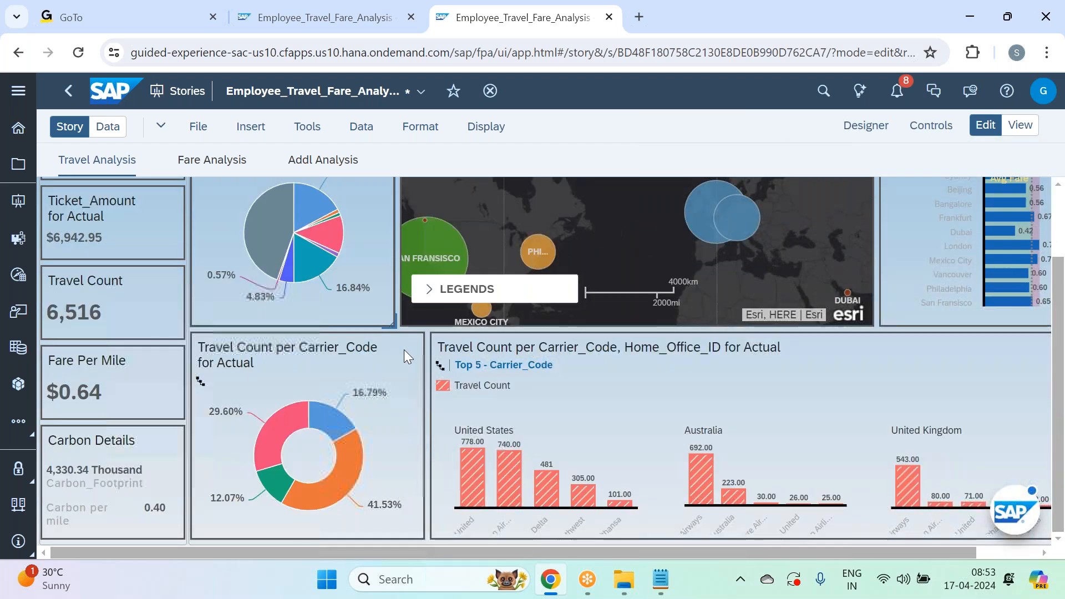
click(443, 351)
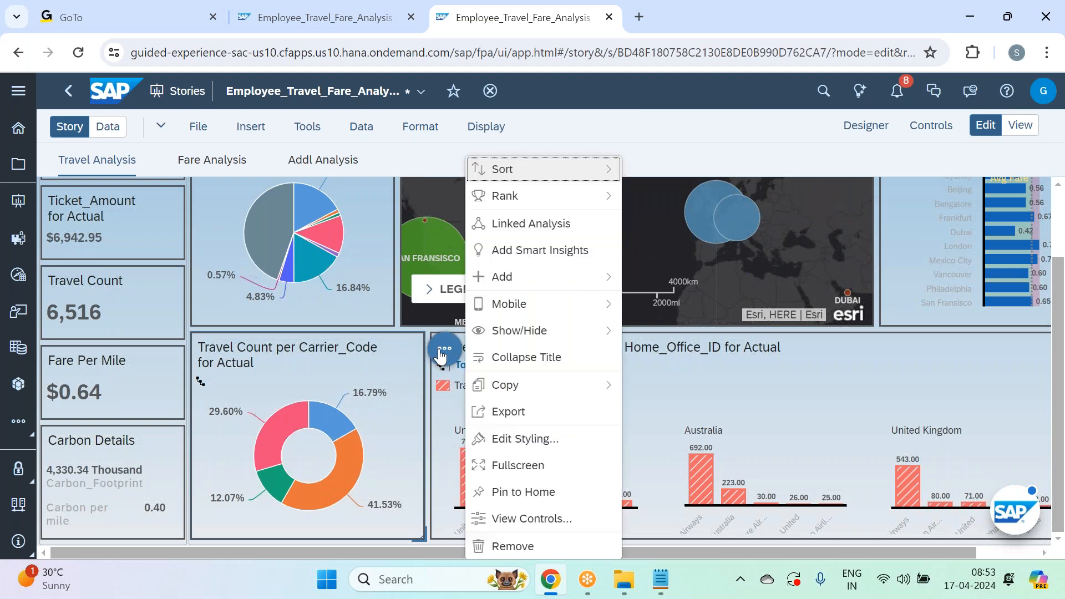
click(763, 374)
Start adding a hyperlink to the FareMile per Carrier chart on the Fare Analysis page, with Story as the link target type
click(222, 157)
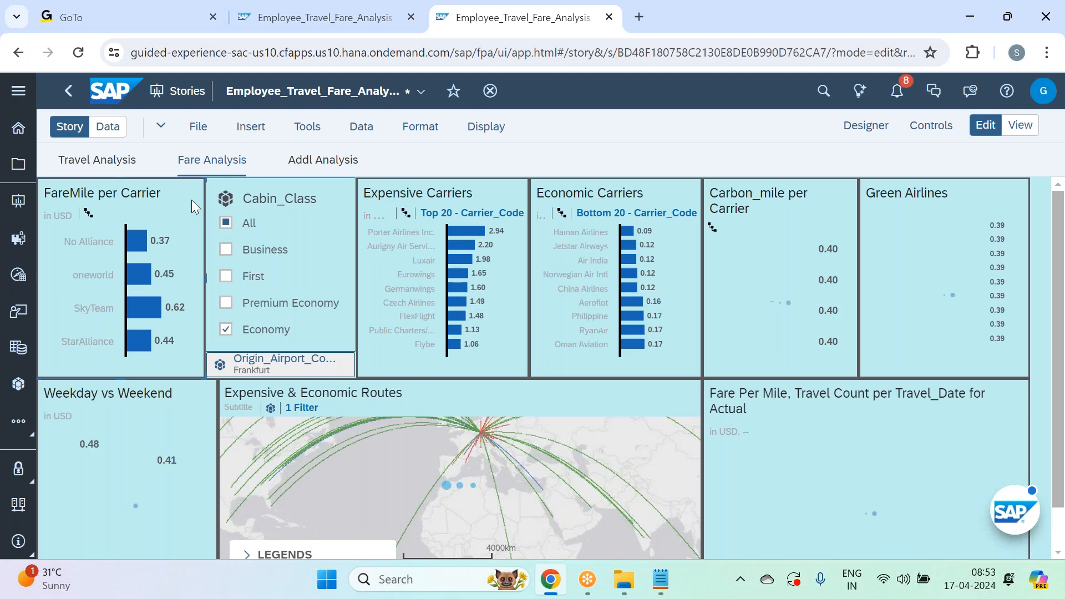
click(225, 197)
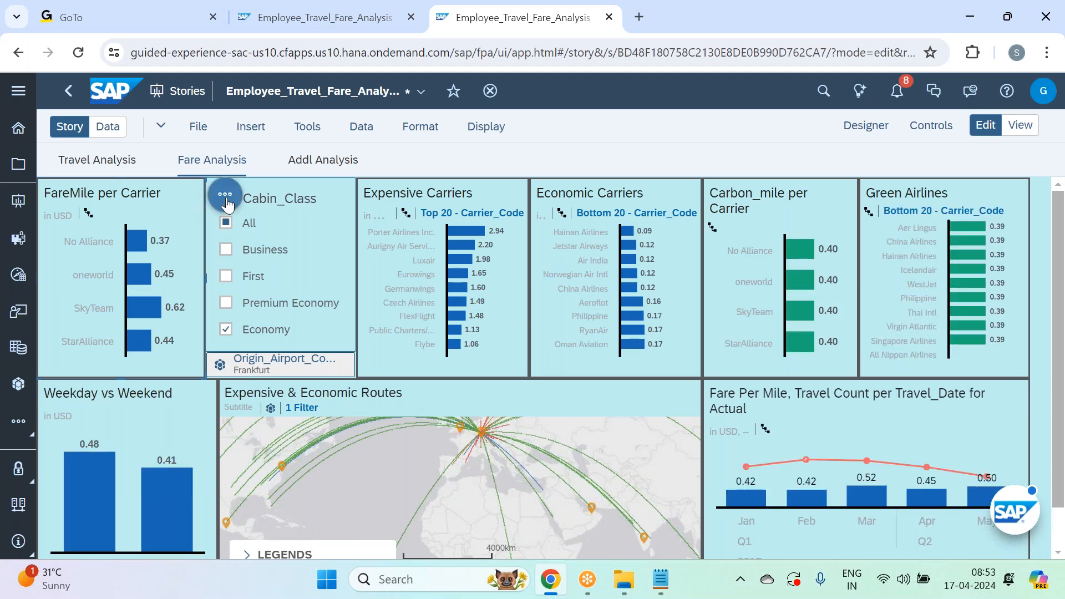
mouse_move(344, 282)
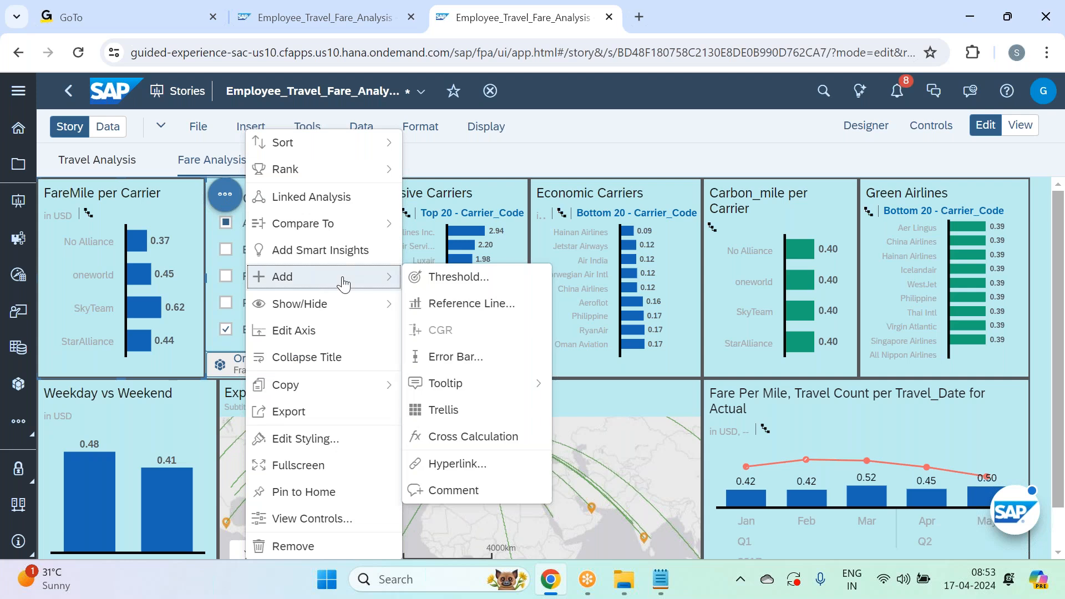
click(487, 466)
click(1025, 231)
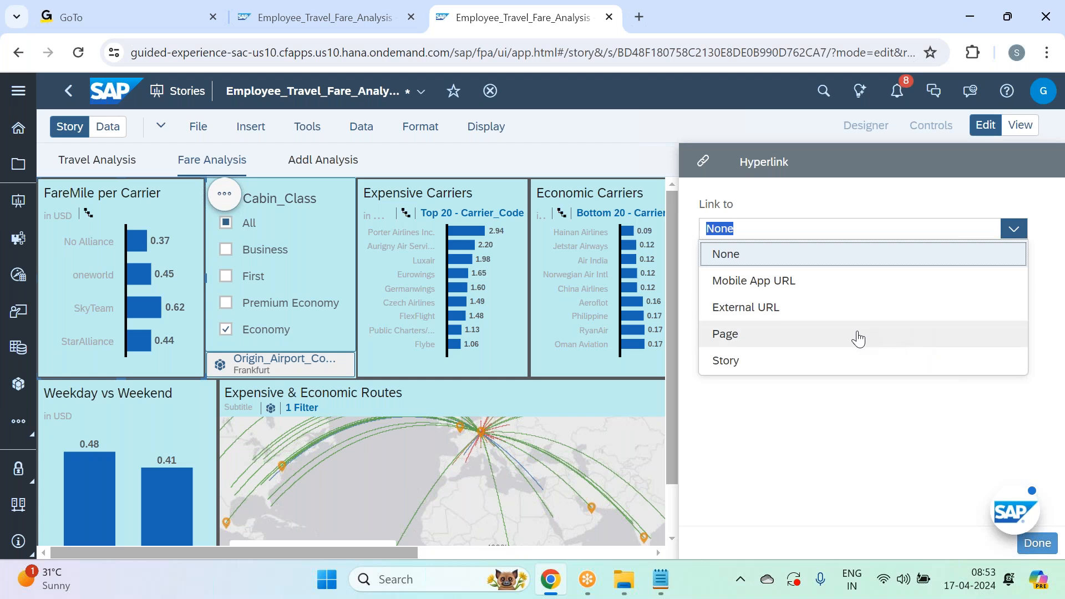
click(820, 365)
Link the FareMile per Carrier chart to Employee_Travel_Fare_Details, page Travel Details, with Open in New Tab and Apply Selected Dimension as a Filter enabled
click(741, 297)
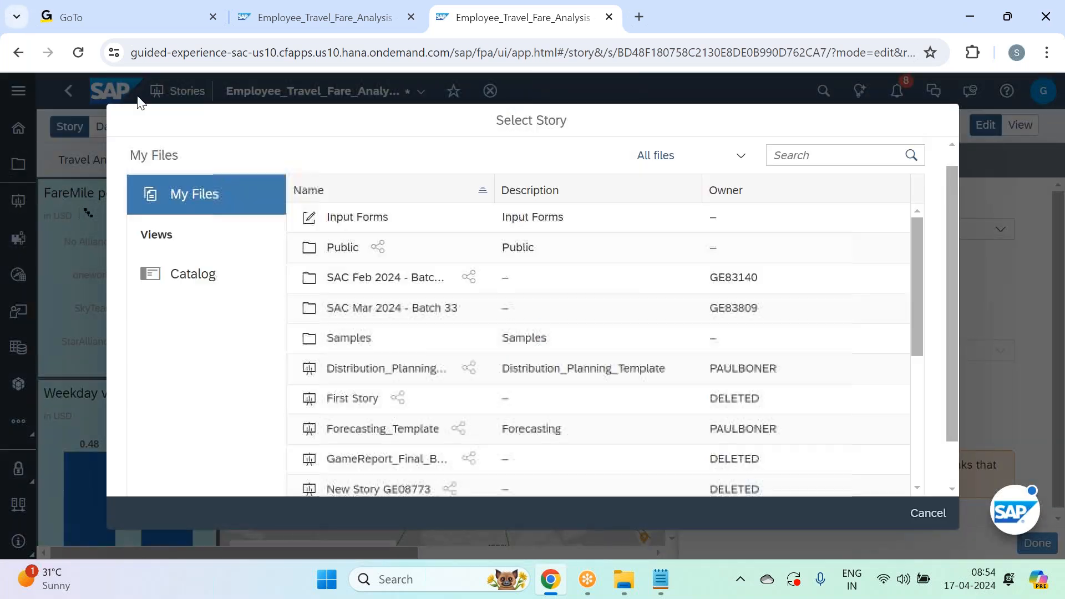
double_click(347, 309)
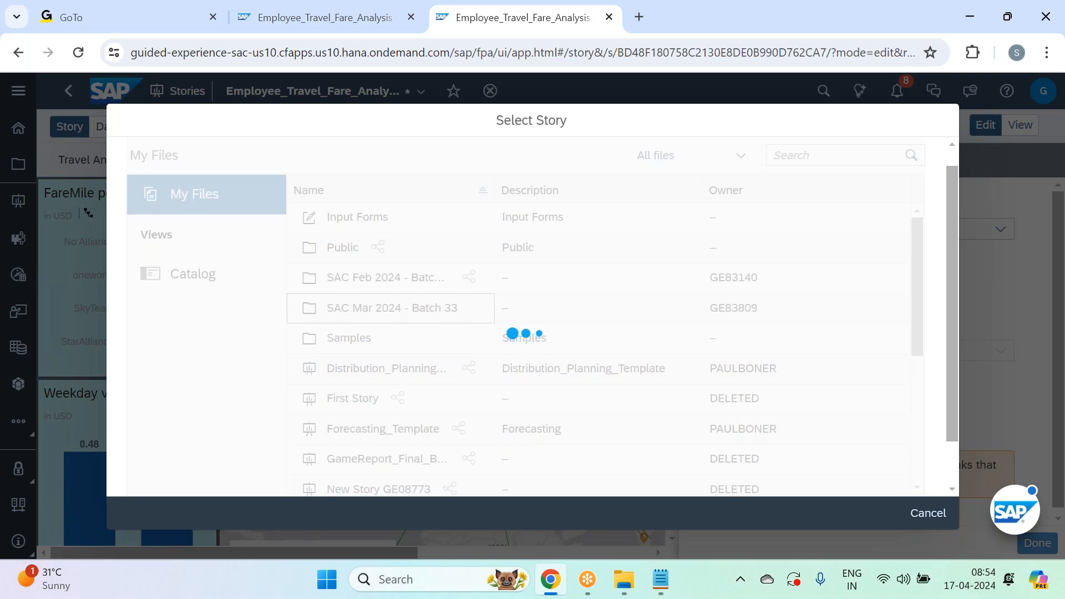
double_click(373, 217)
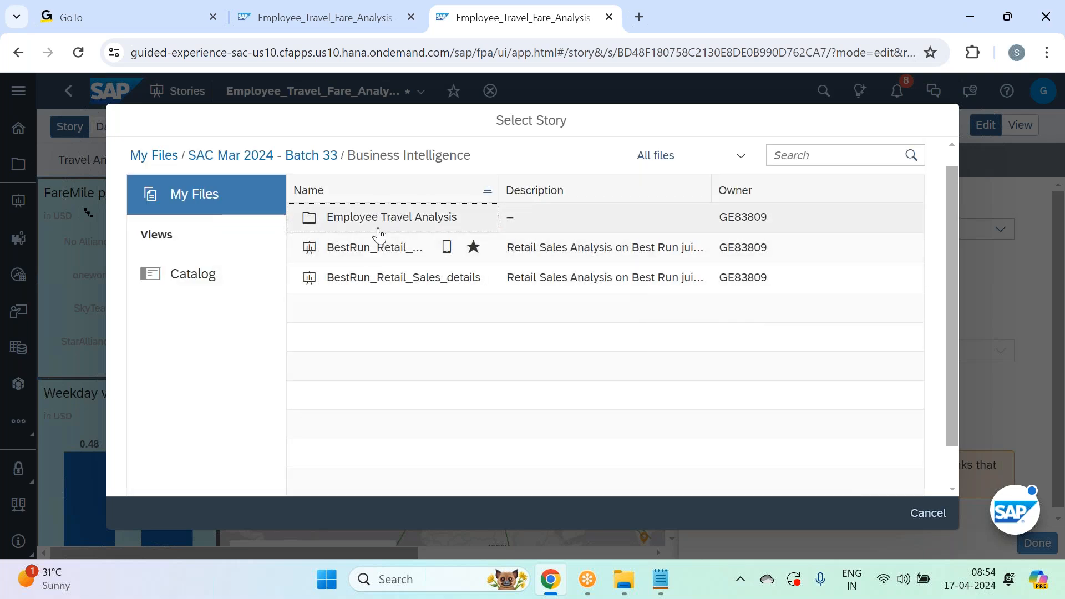
double_click(377, 225)
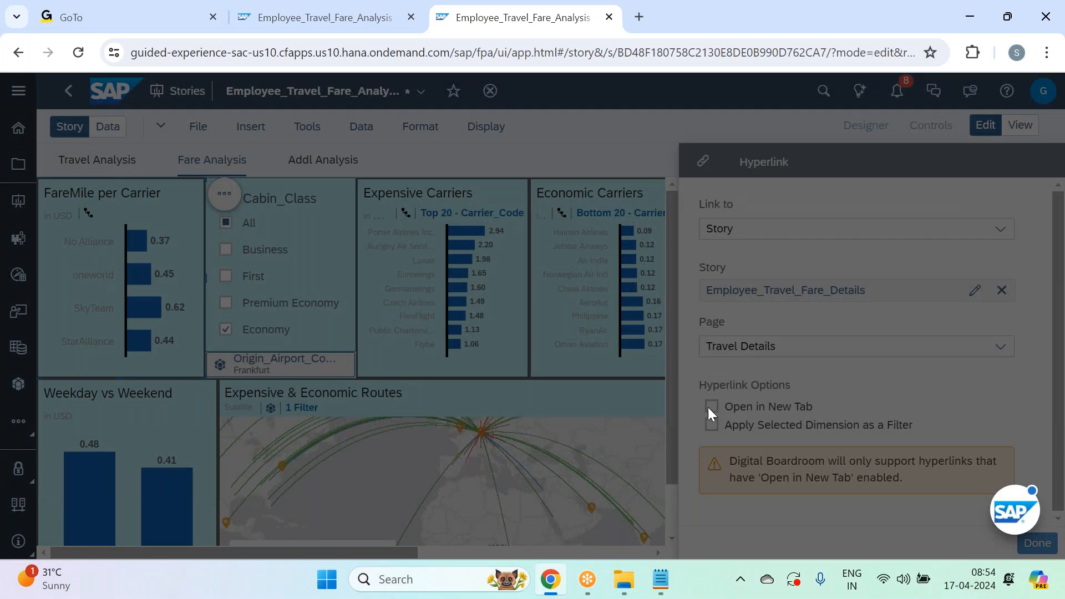
click(709, 409)
click(712, 425)
click(712, 425)
click(711, 424)
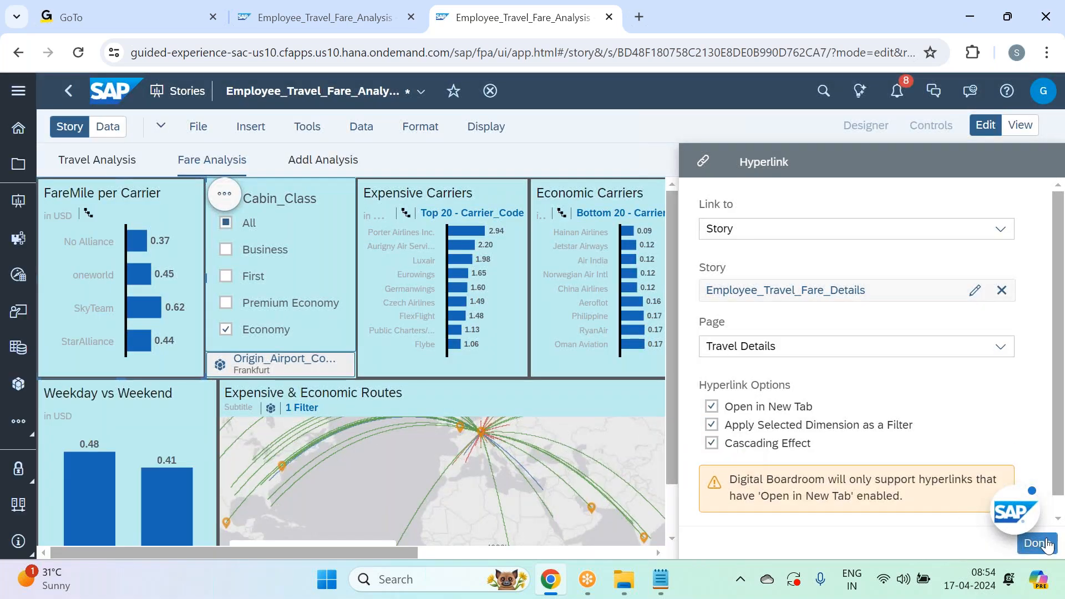
click(1042, 545)
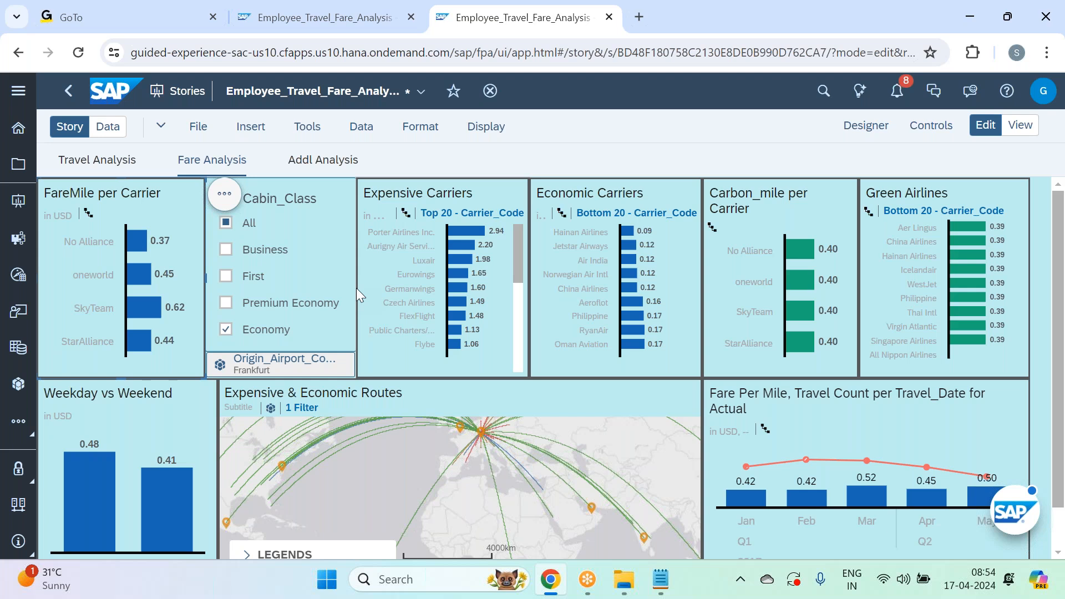
Start adding a hyperlink to the Weekday vs Weekend chart with Story as the link target type
scroll(182, 367, down, 1)
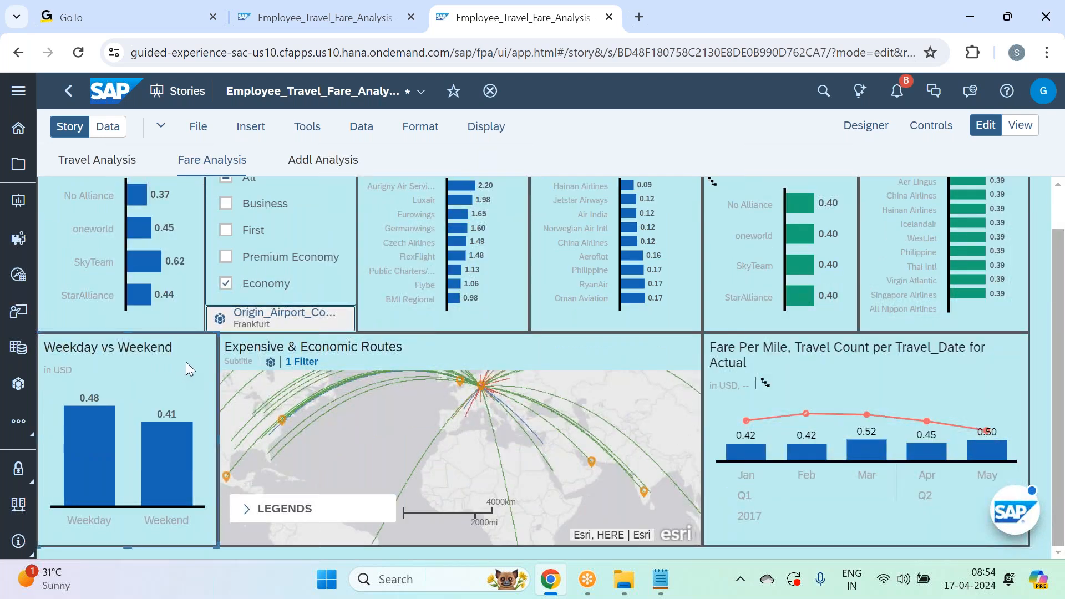
mouse_move(185, 361)
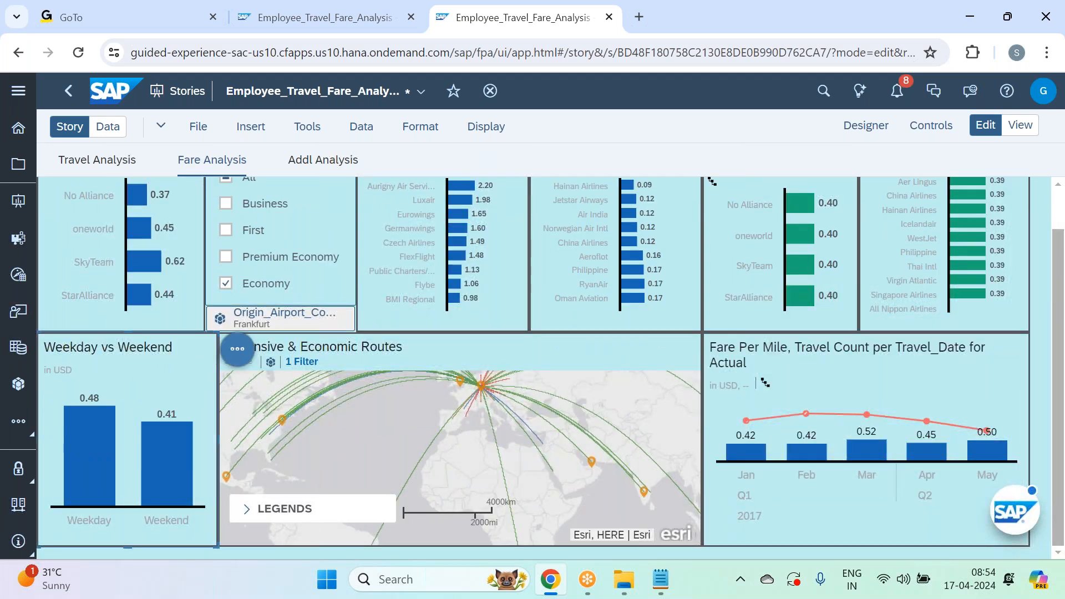
click(237, 348)
mouse_move(351, 288)
click(511, 469)
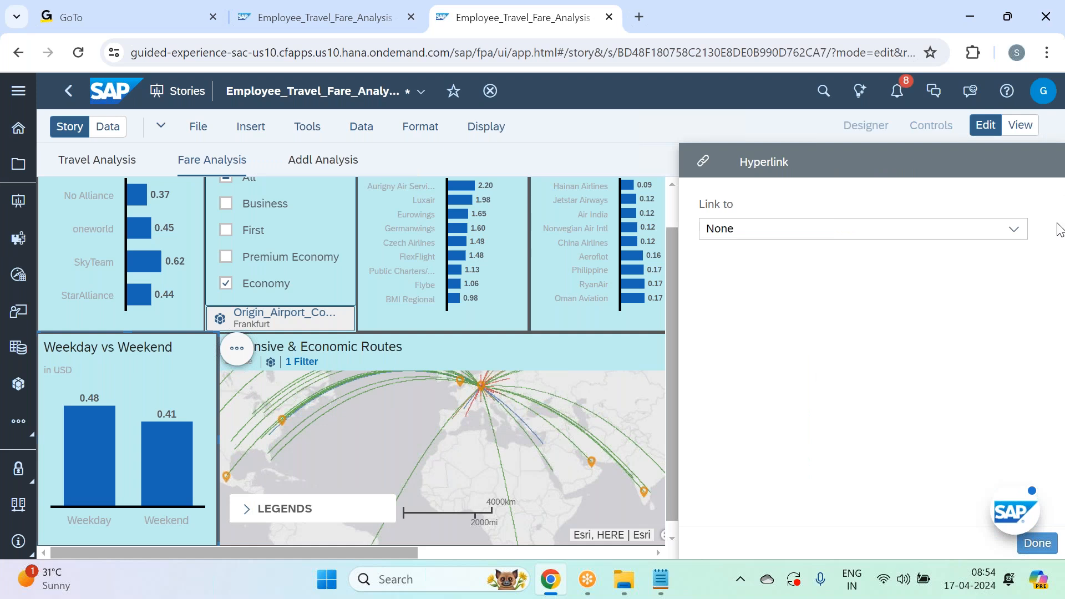
click(1015, 232)
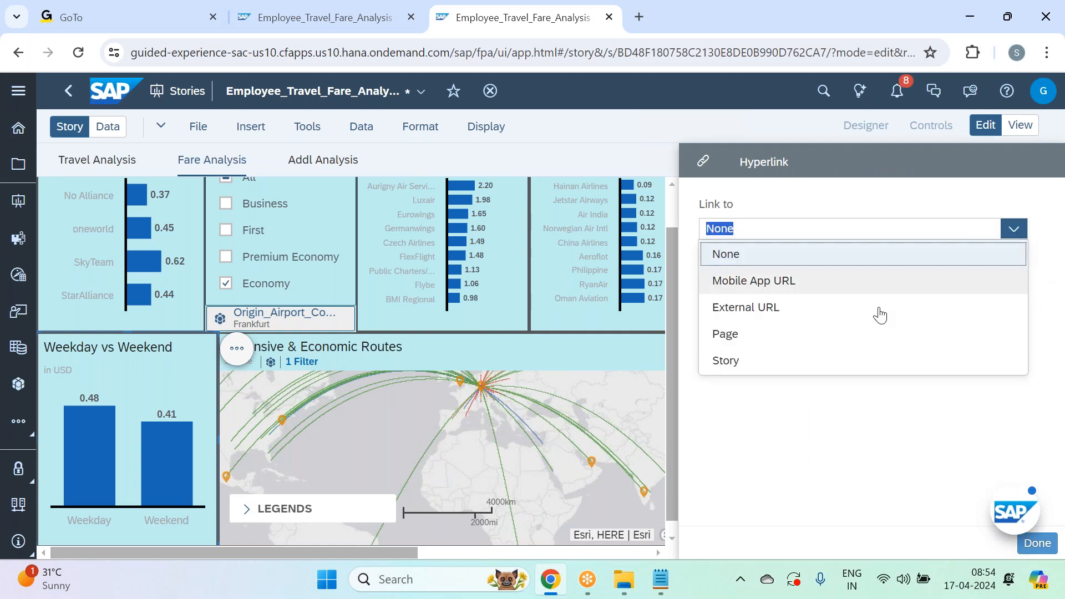
click(792, 361)
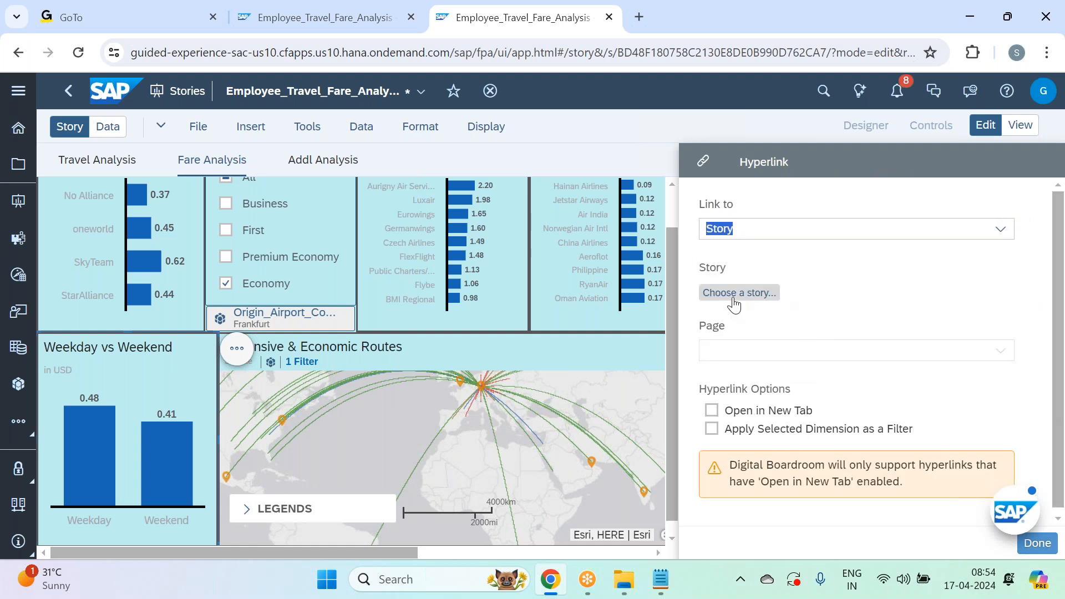
Link the Weekday vs Weekend chart to Employee_Travel_Fare_Details, page Travel Details, with Open in New Tab and Apply Selected Dimension as a Filter enabled
click(733, 304)
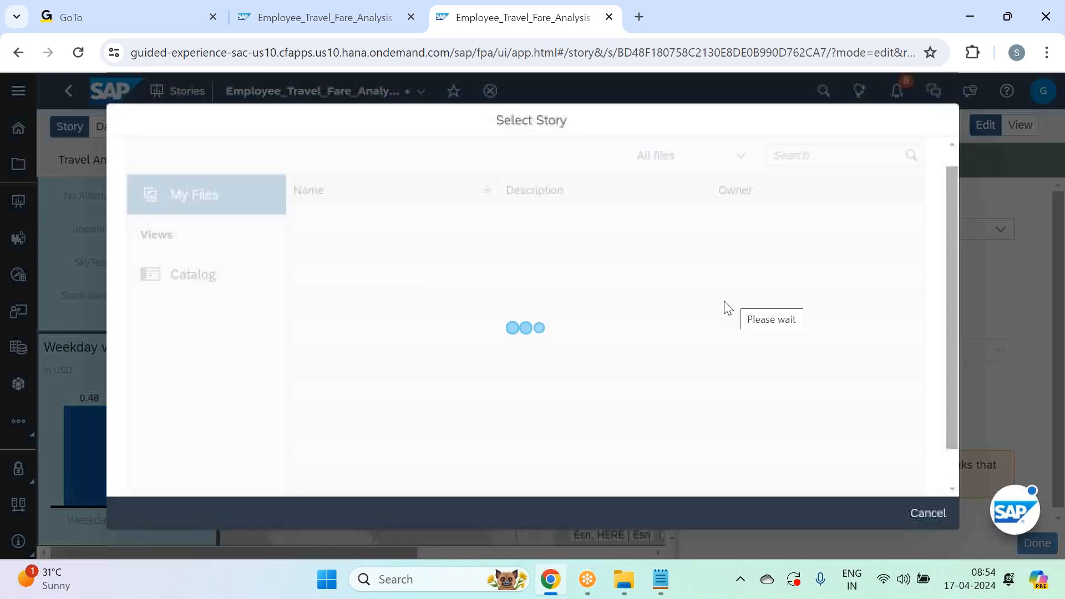
click(408, 308)
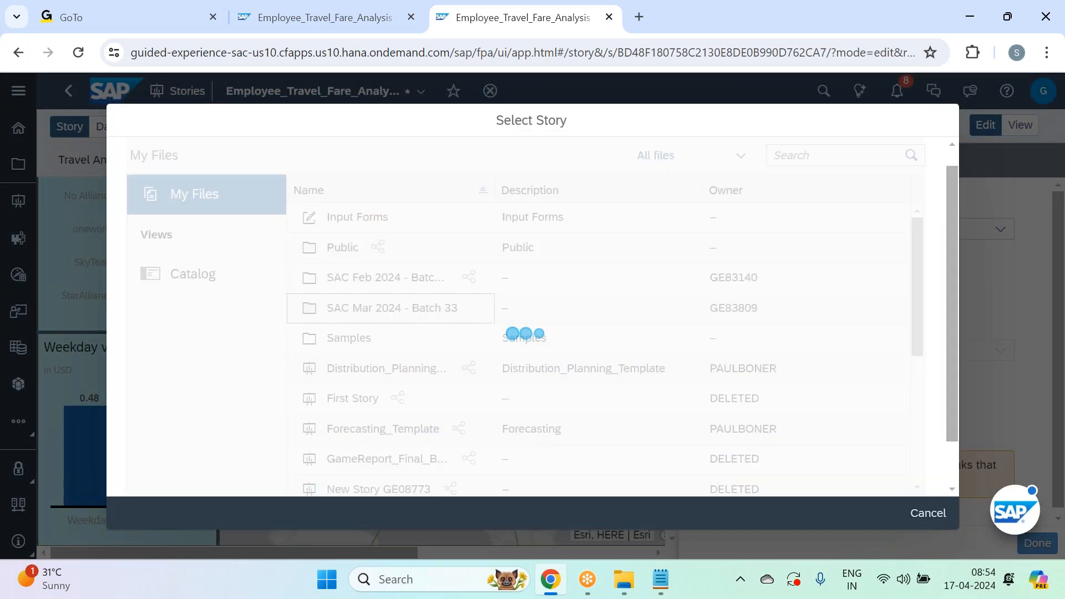
click(399, 219)
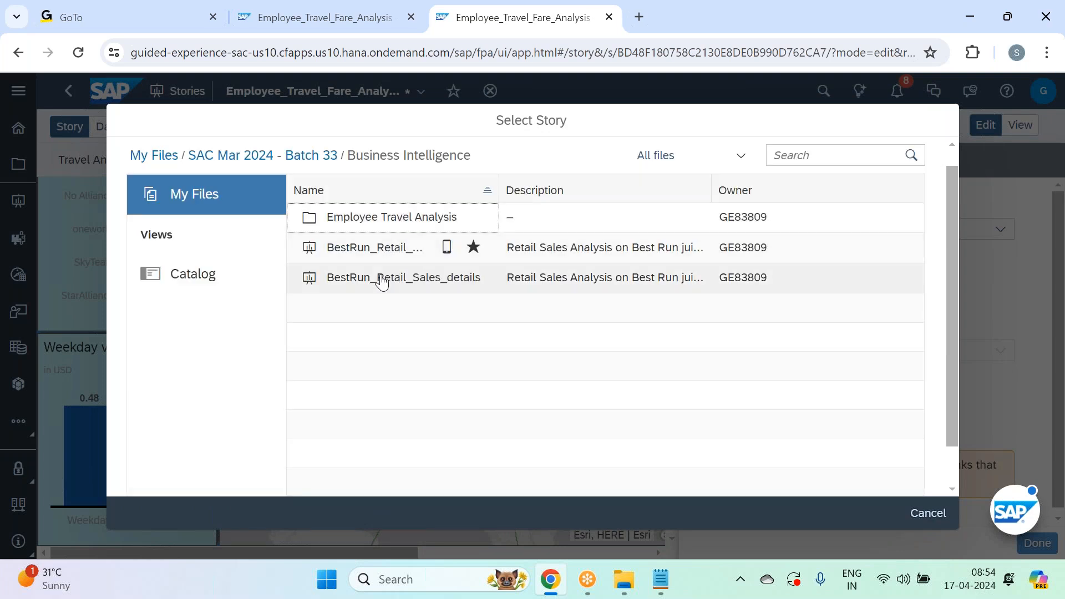
click(409, 217)
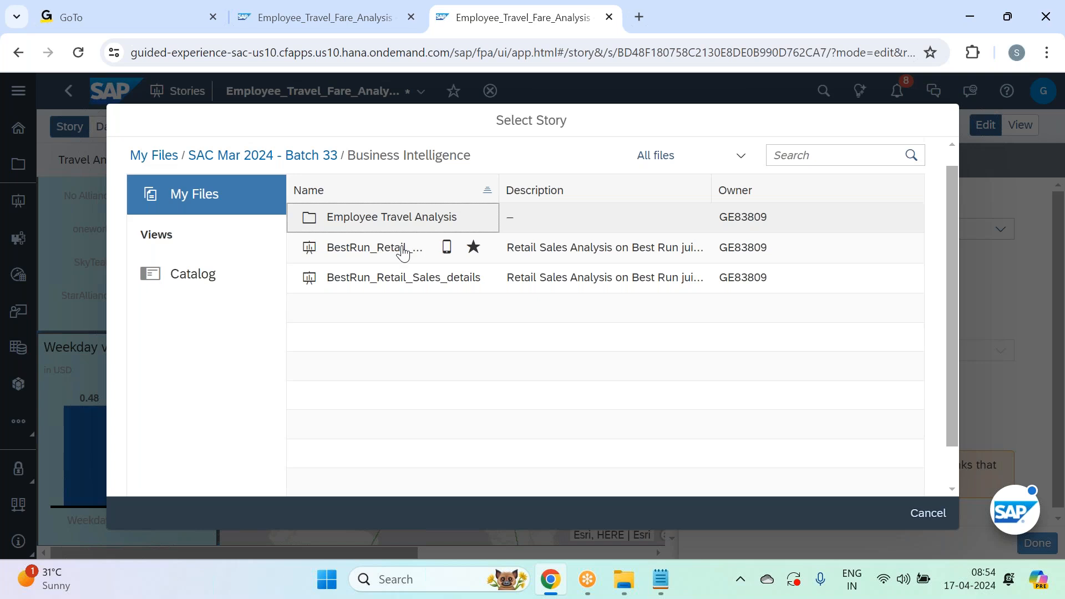
click(399, 249)
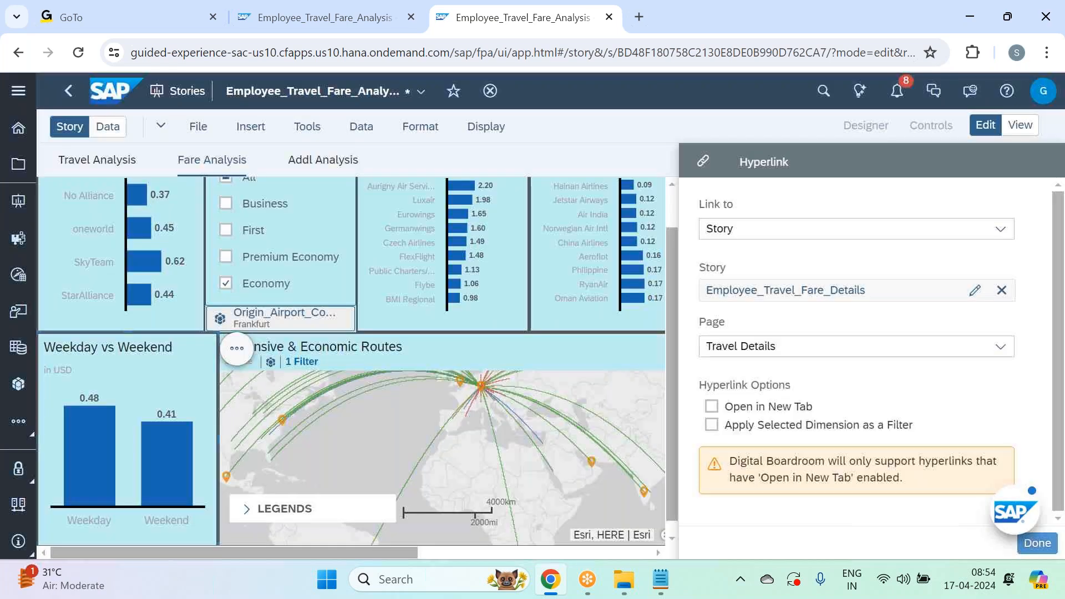
click(711, 406)
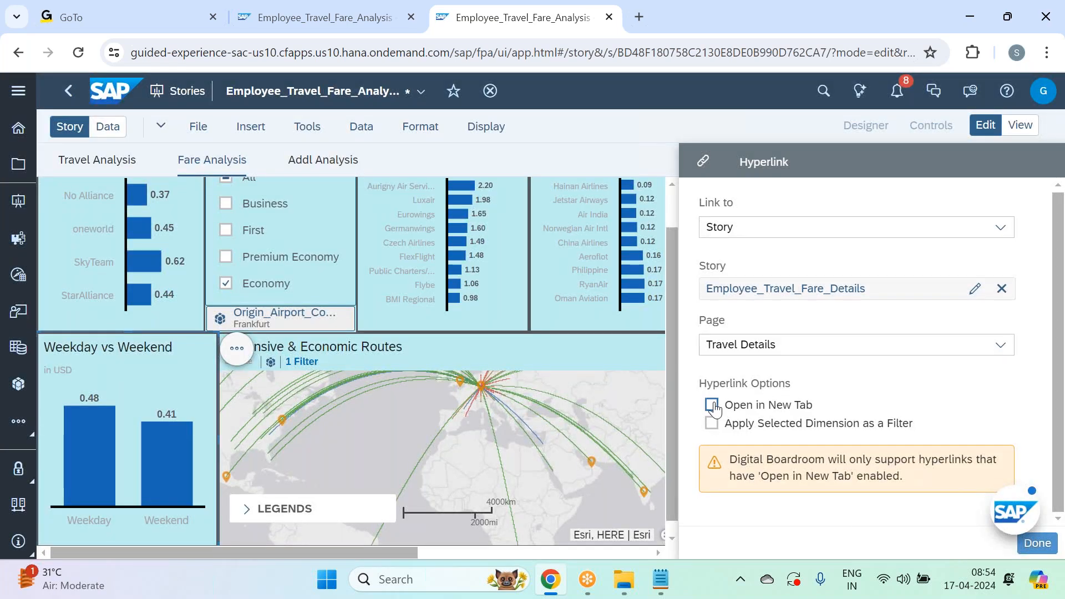
click(711, 424)
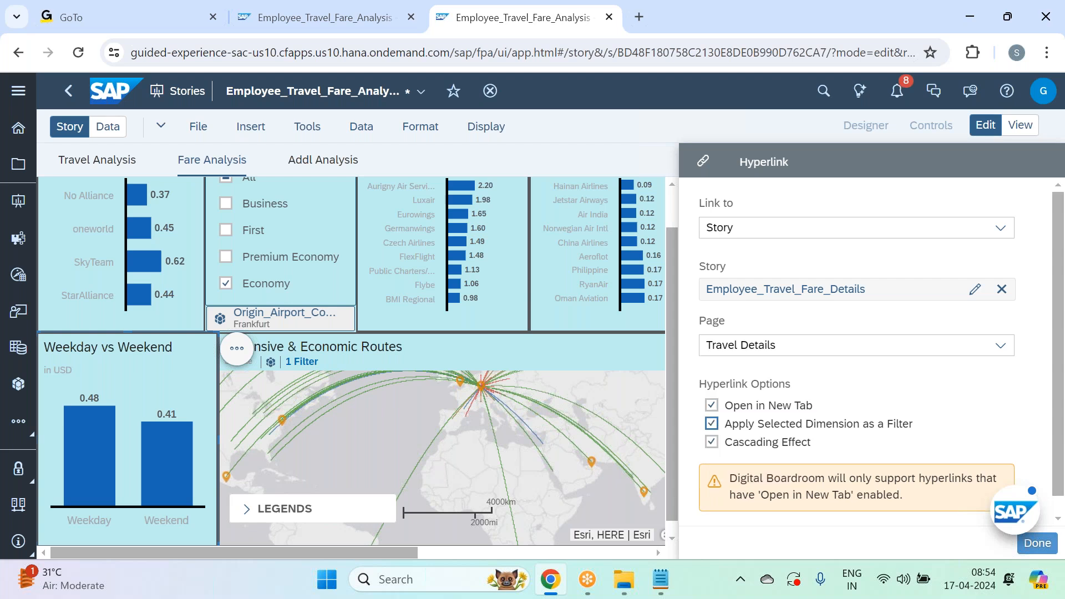
click(712, 424)
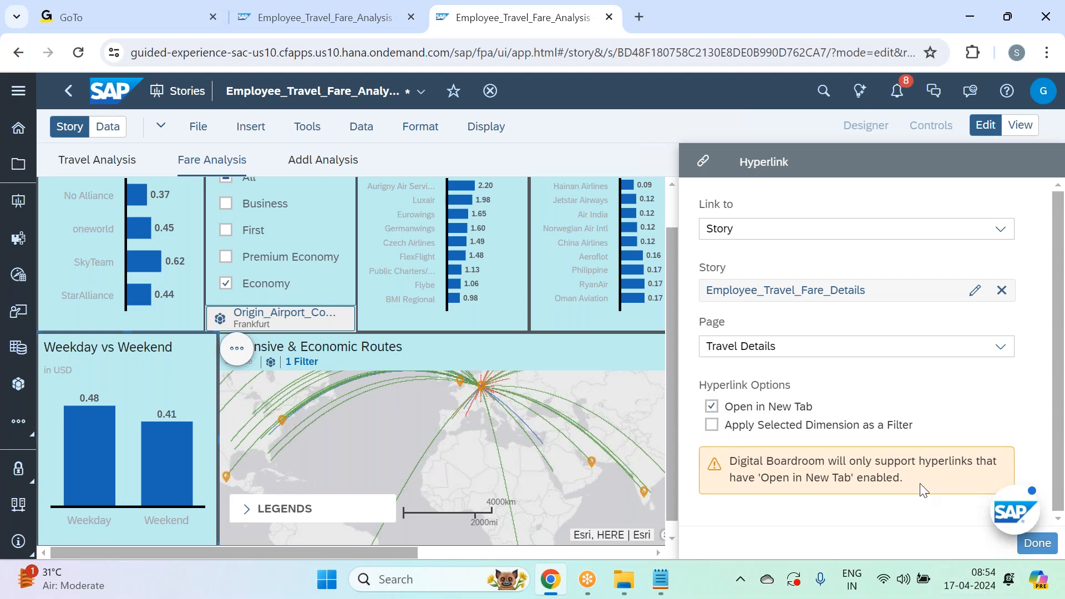
click(1040, 544)
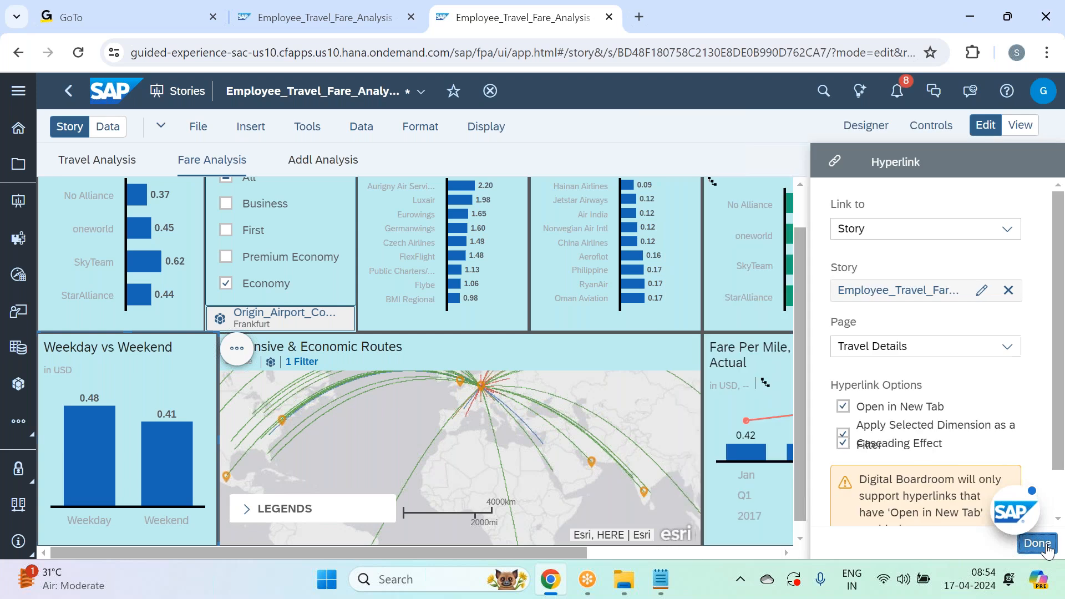
Start adding a hyperlink to the Fare Per Mile, Travel Count per Travel_Date chart with Story as the link target type
click(1016, 358)
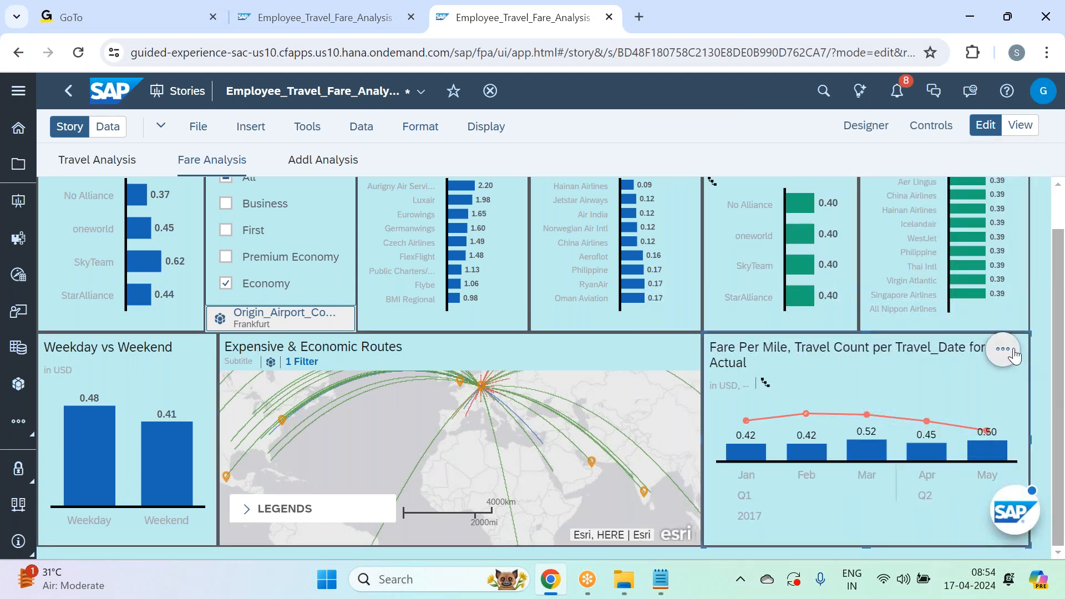
click(1012, 354)
mouse_move(946, 280)
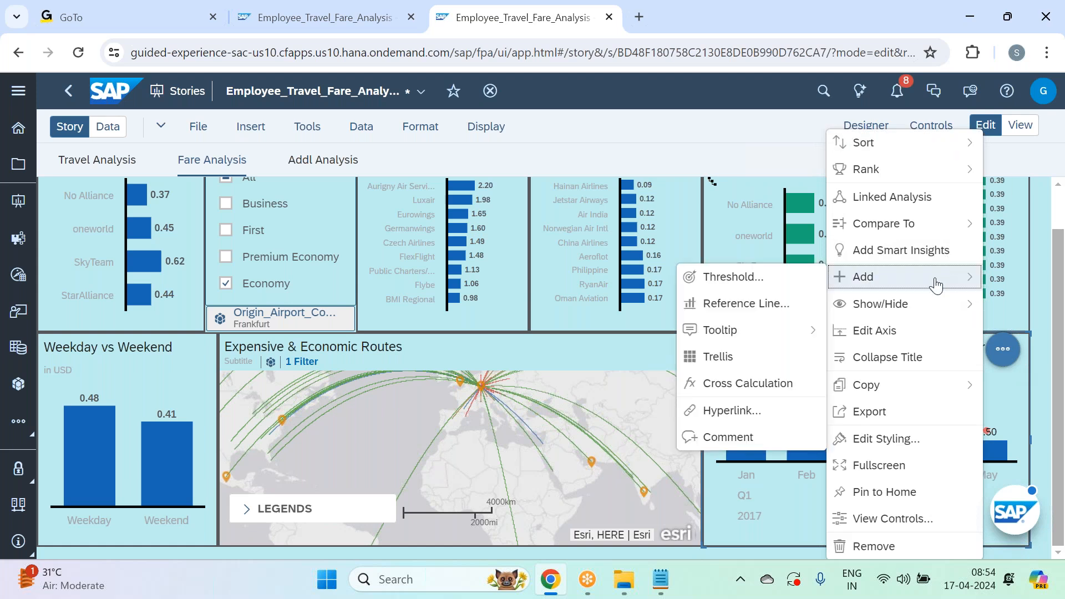
click(747, 410)
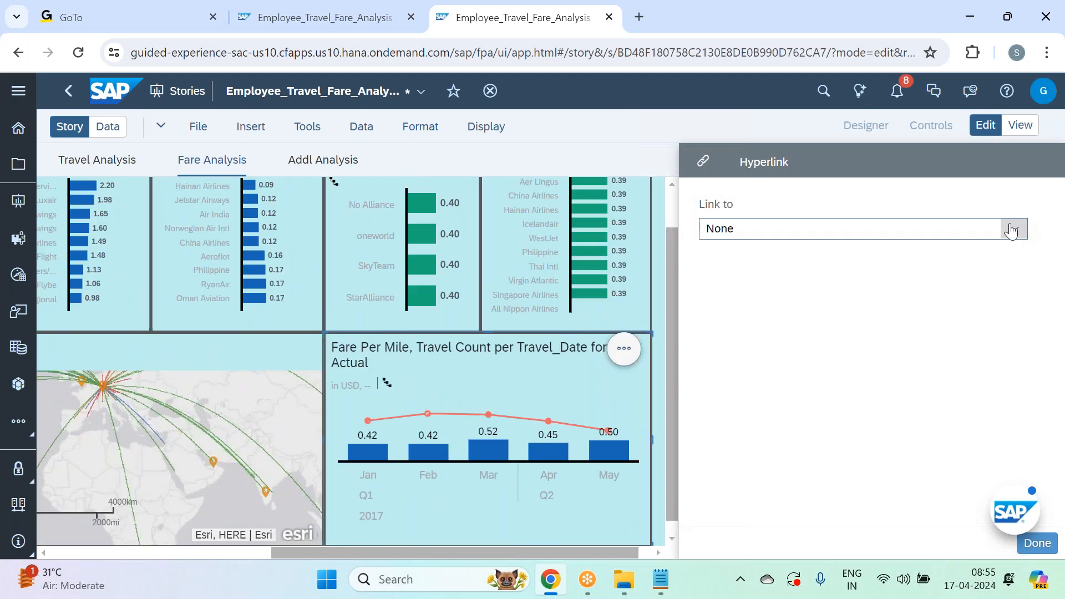
click(1010, 230)
click(775, 361)
Link the Fare Per Mile, Travel Count chart to Employee_Travel_Fare_Details, page Travel Details, with Open in New Tab and Apply Selected Dimension as a Filter enabled
click(730, 292)
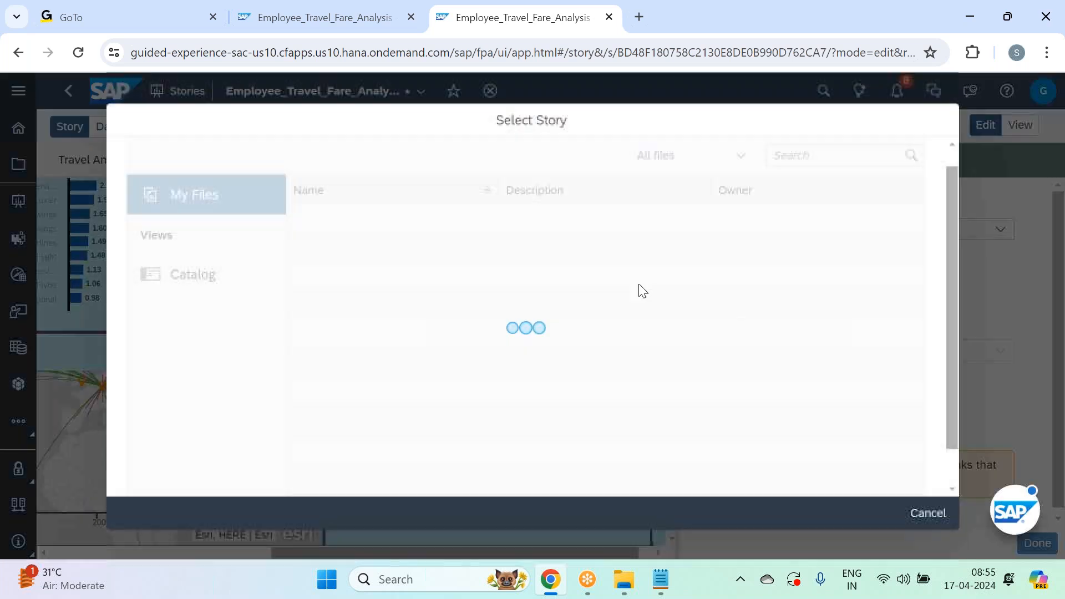
click(371, 308)
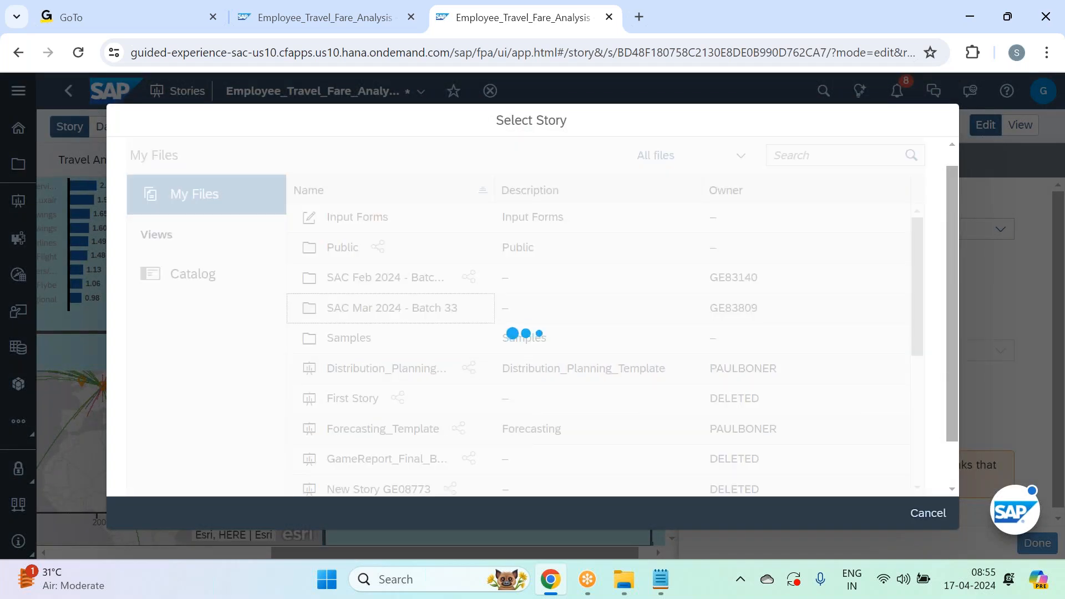
click(372, 237)
click(375, 221)
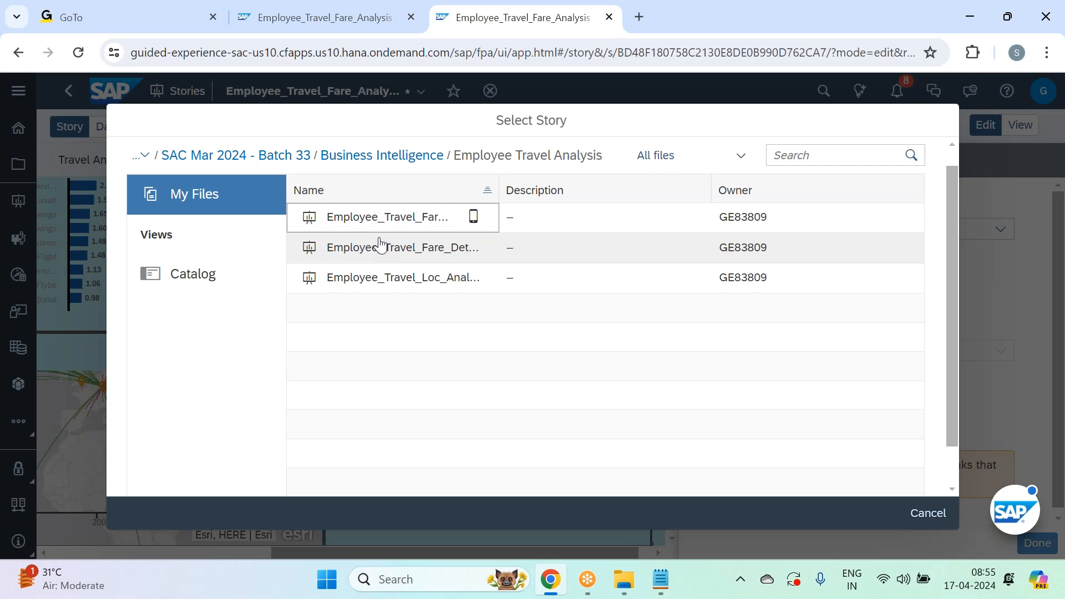
click(379, 247)
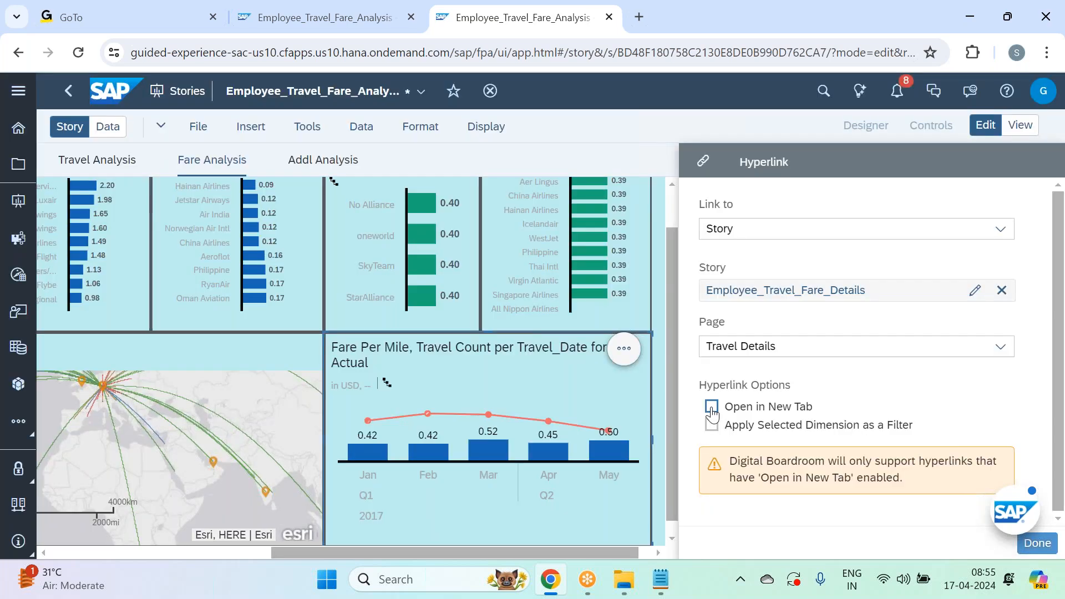
click(712, 407)
click(712, 426)
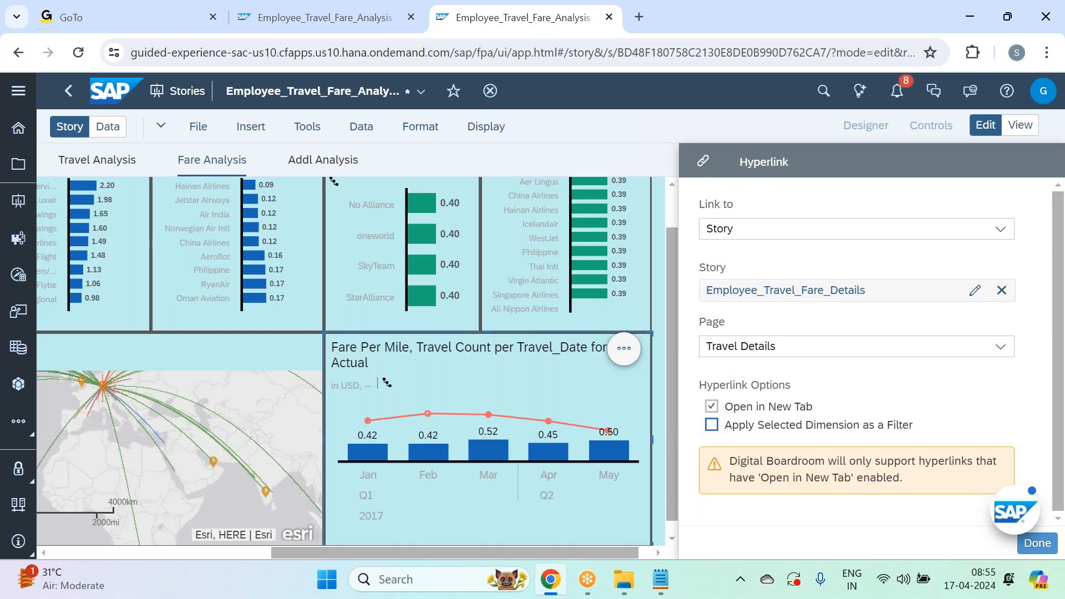
click(1043, 545)
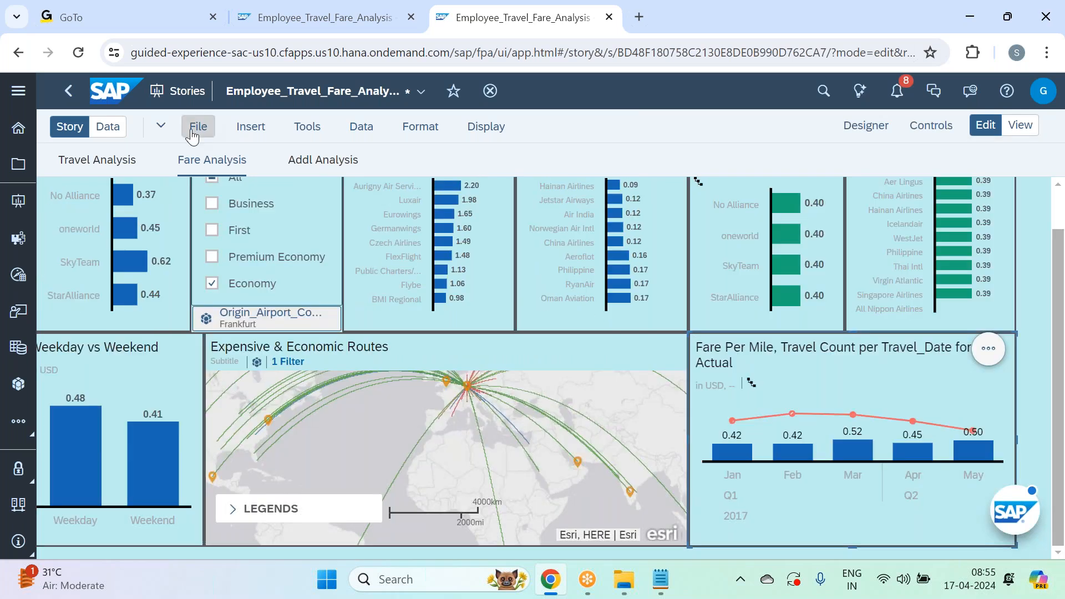
Save the Employee_Travel_Fare_Analysis story with the Fare Analysis page's new hyperlinks
click(192, 136)
mouse_move(238, 173)
click(382, 179)
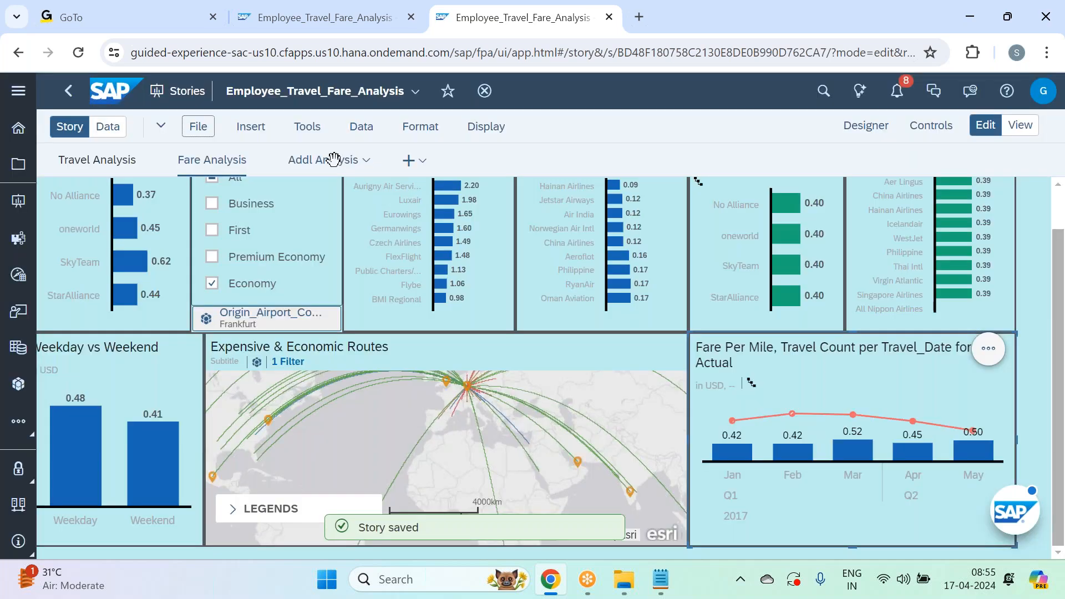
Start adding a hyperlink to the Travel Count per Cabin_Class chart on the Addl Analysis page, with Story as the link target type
click(327, 161)
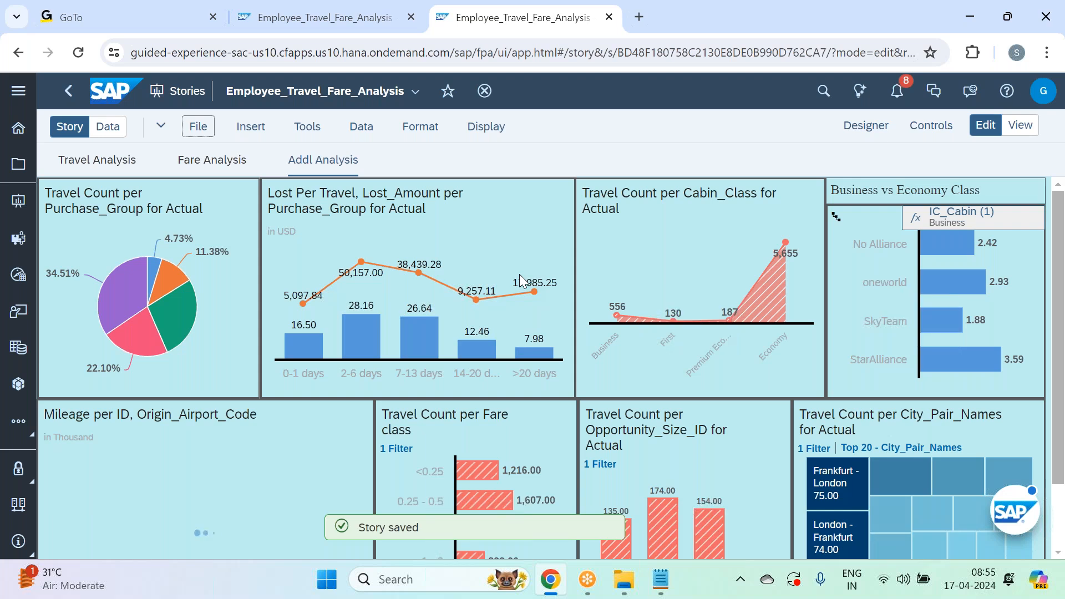
scroll(519, 274, down, 2)
scroll(519, 274, down, 3)
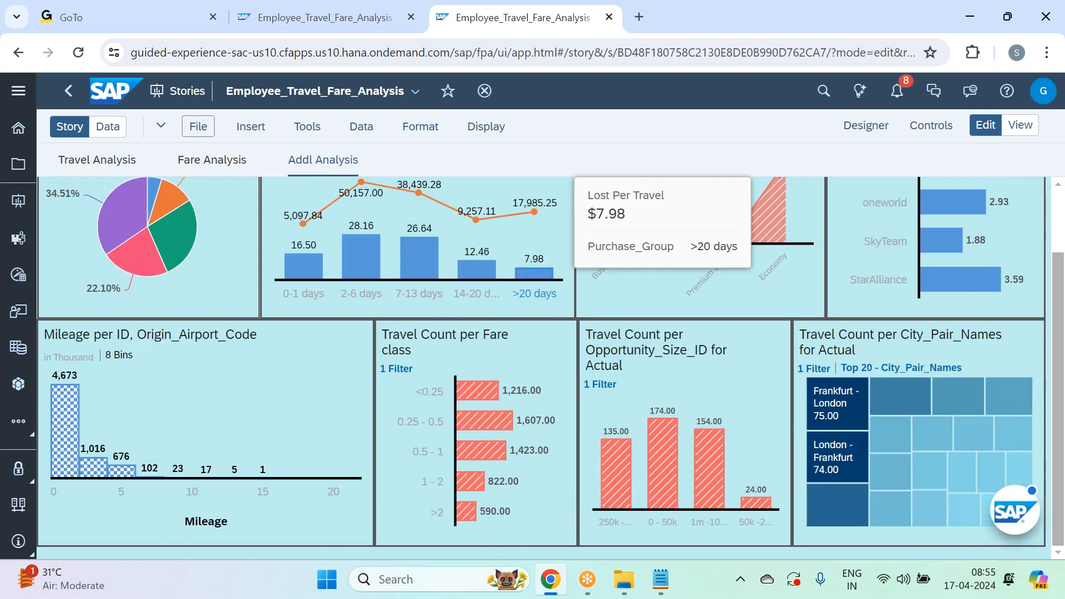
scroll(785, 227, up, 3)
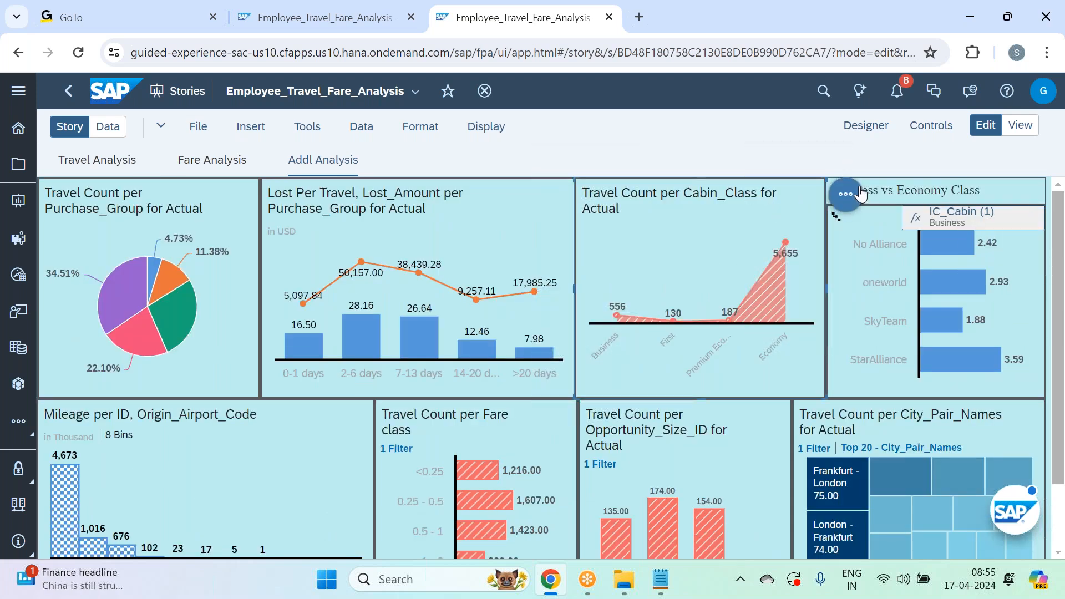
click(842, 195)
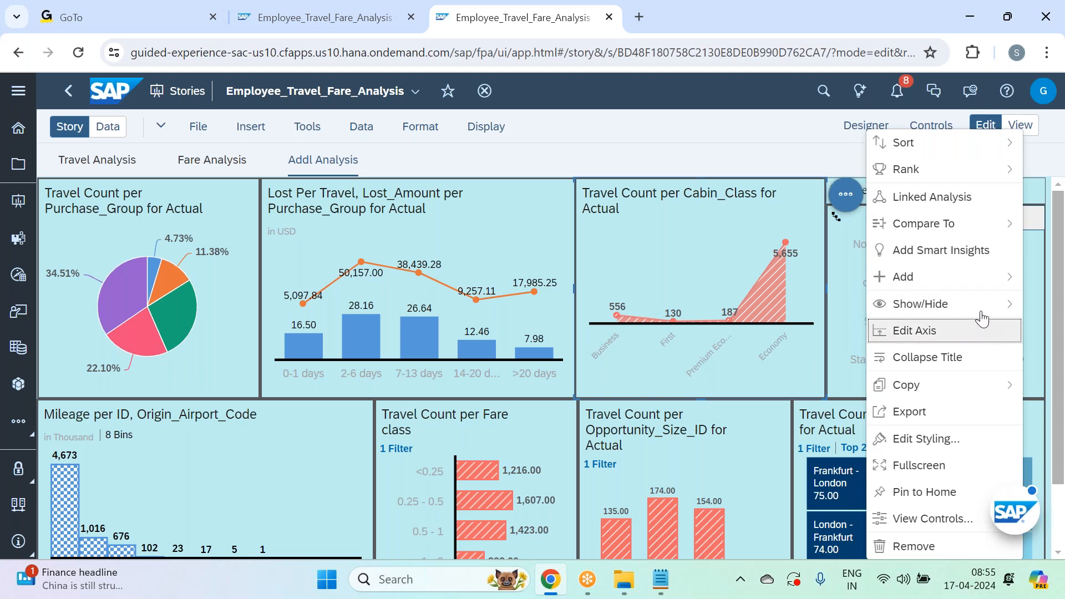
mouse_move(986, 289)
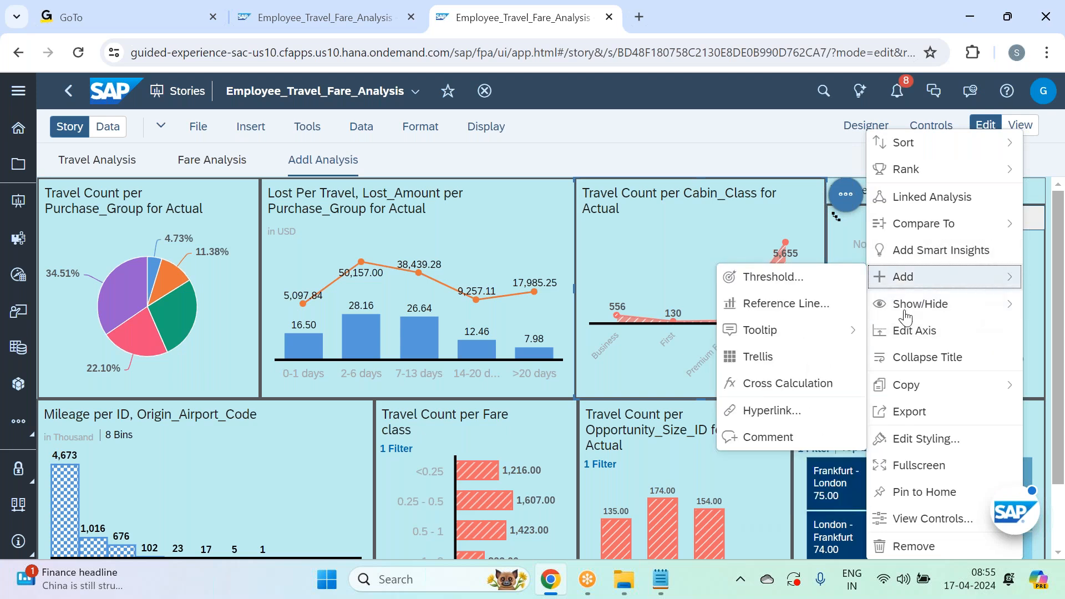
click(804, 411)
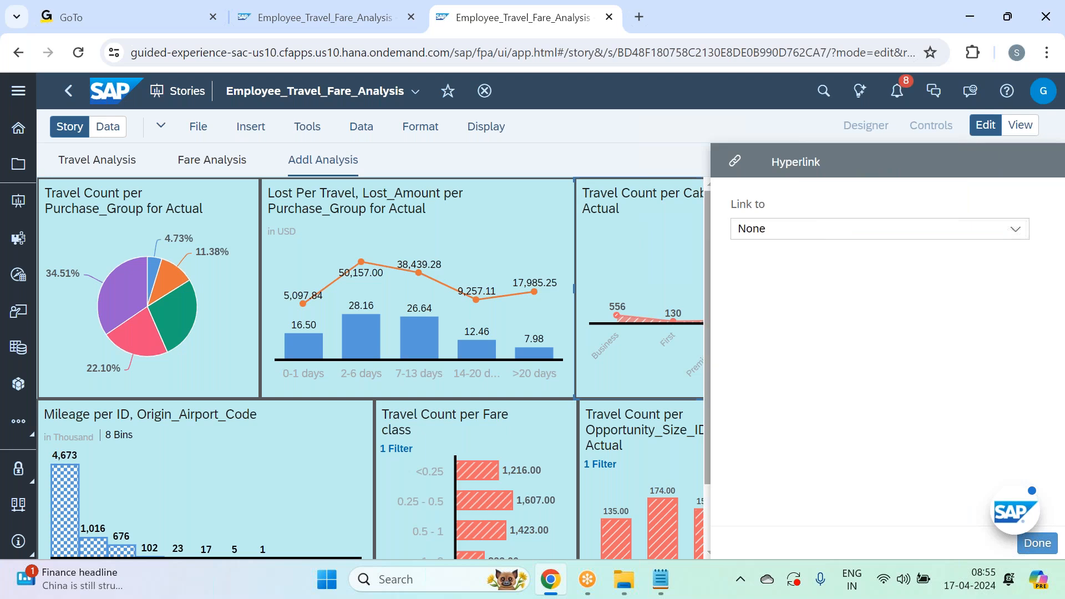
click(1014, 229)
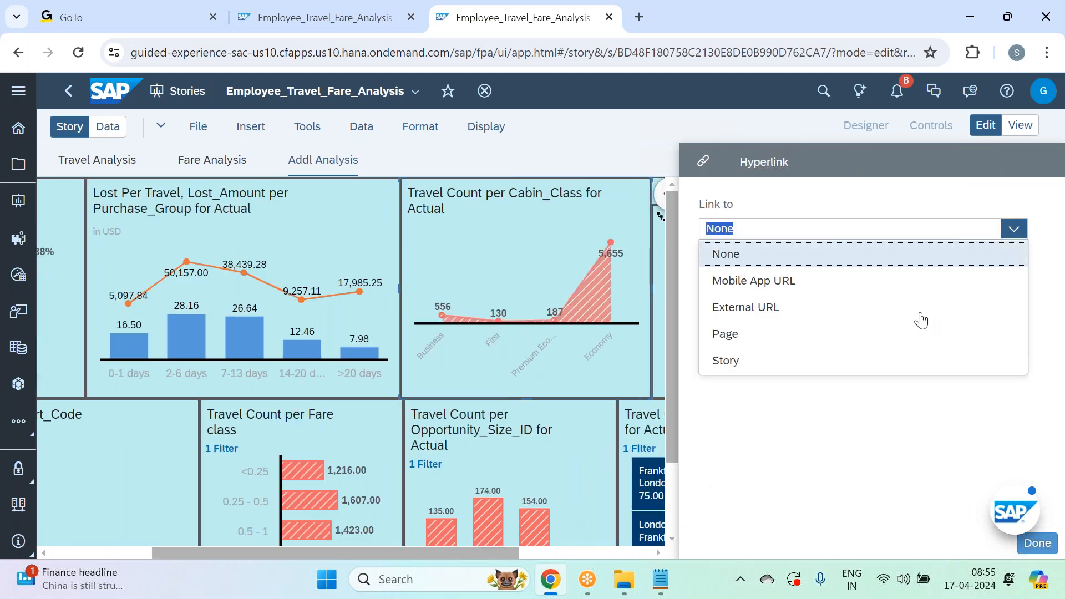
click(857, 366)
Link the Travel Count per Cabin_Class chart to Employee_Travel_Fare_Details, page Travel Details, with Open in New Tab and Apply Selected Dimension as a Filter enabled
click(745, 304)
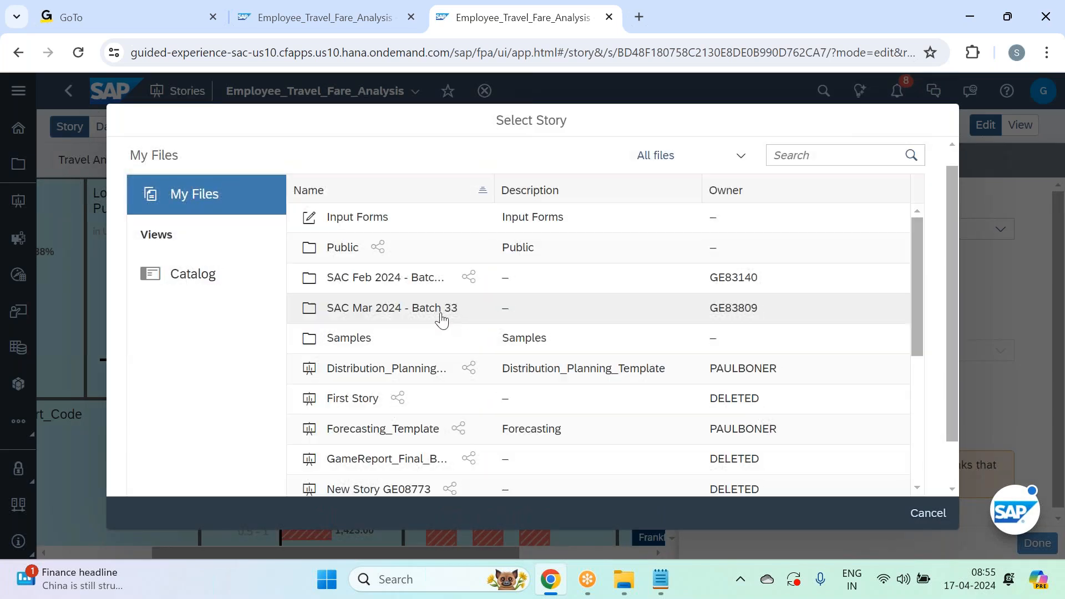
click(396, 314)
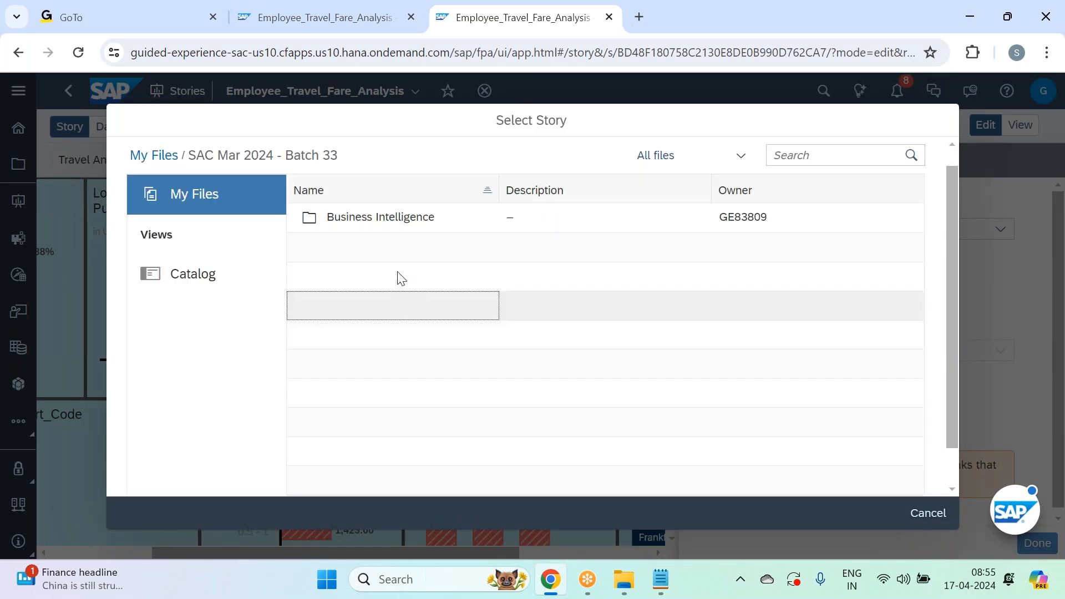
click(388, 230)
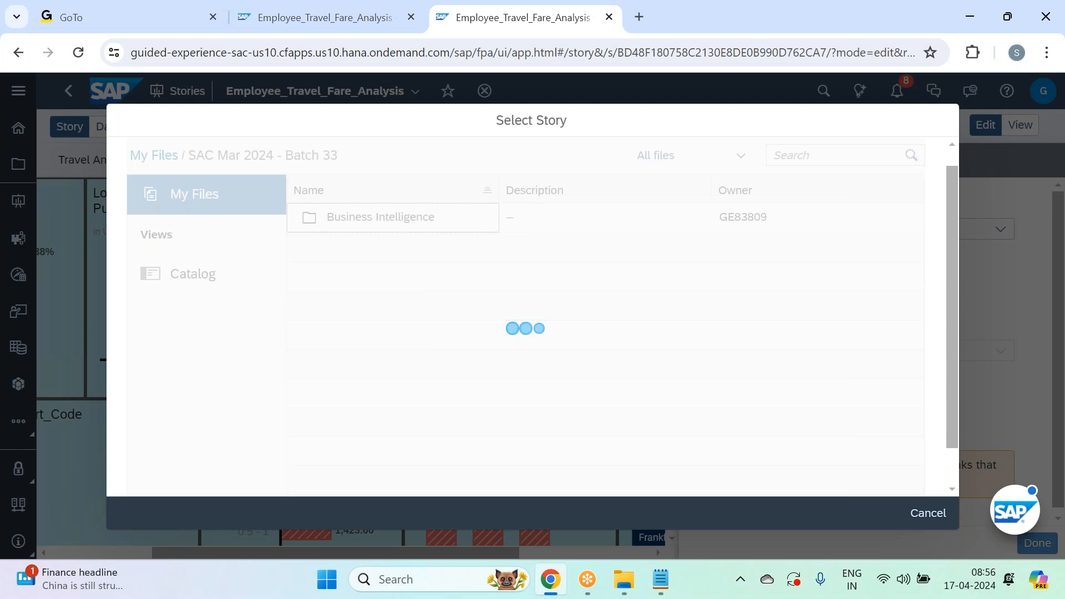
click(392, 228)
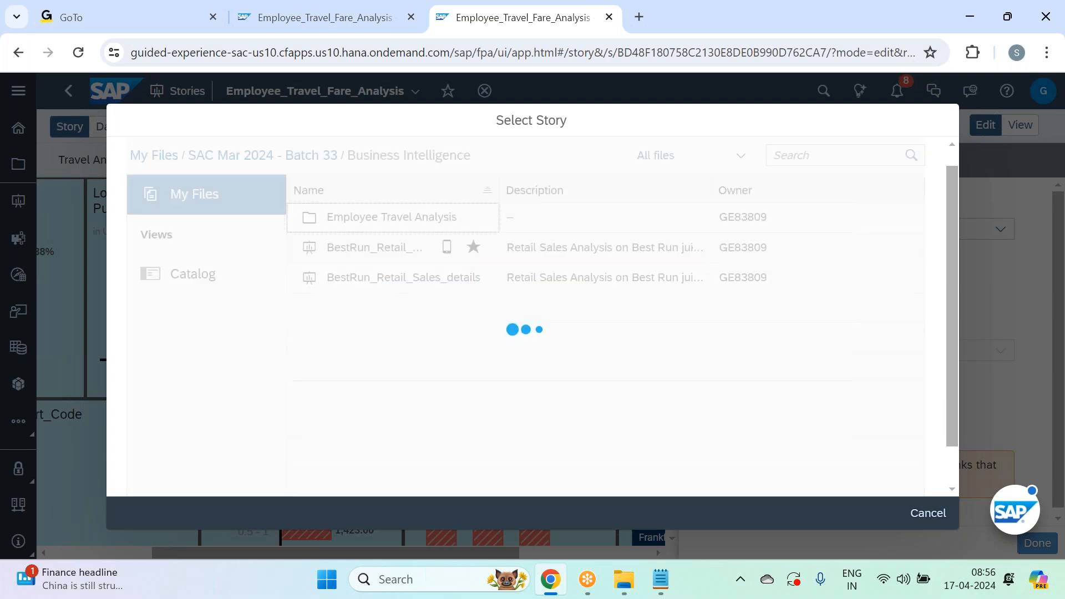
click(388, 245)
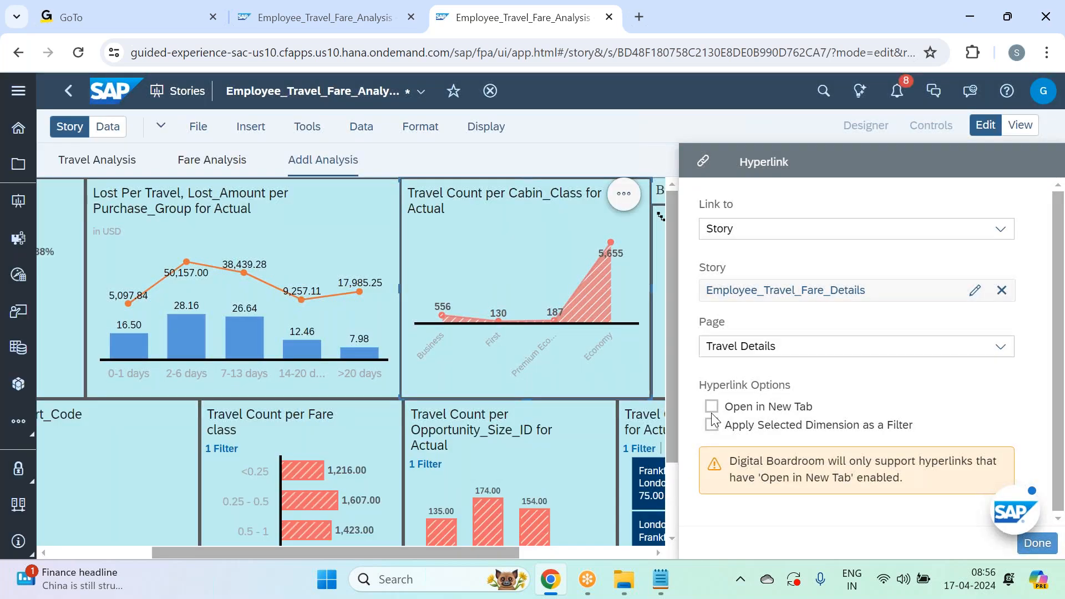
click(710, 406)
click(712, 425)
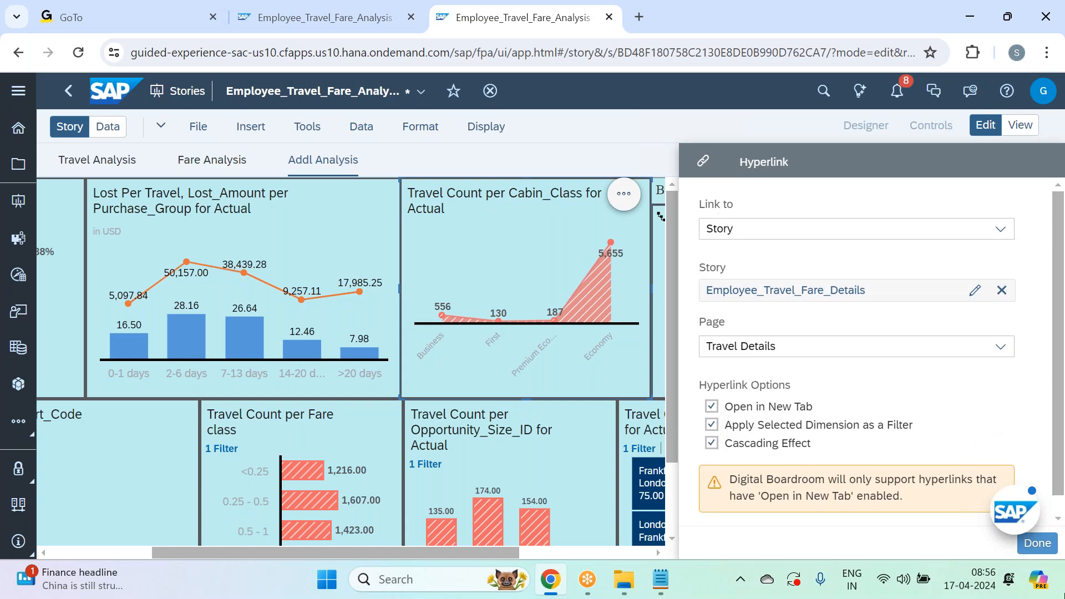
click(1037, 543)
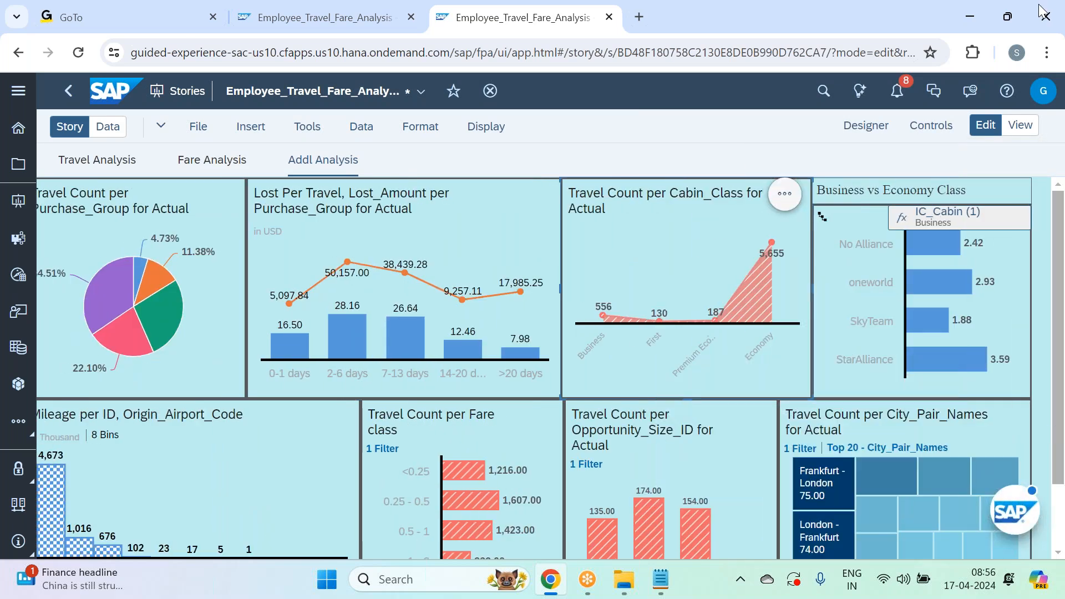
Save the analysis story with the Cabin_Class chart's hyperlink
click(195, 127)
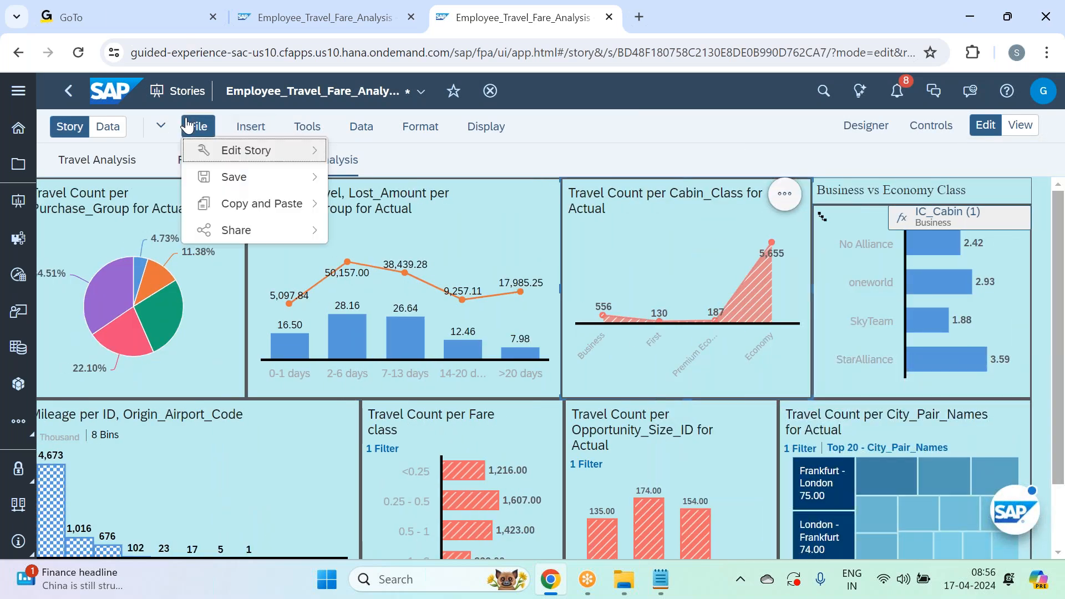
mouse_move(258, 179)
click(358, 175)
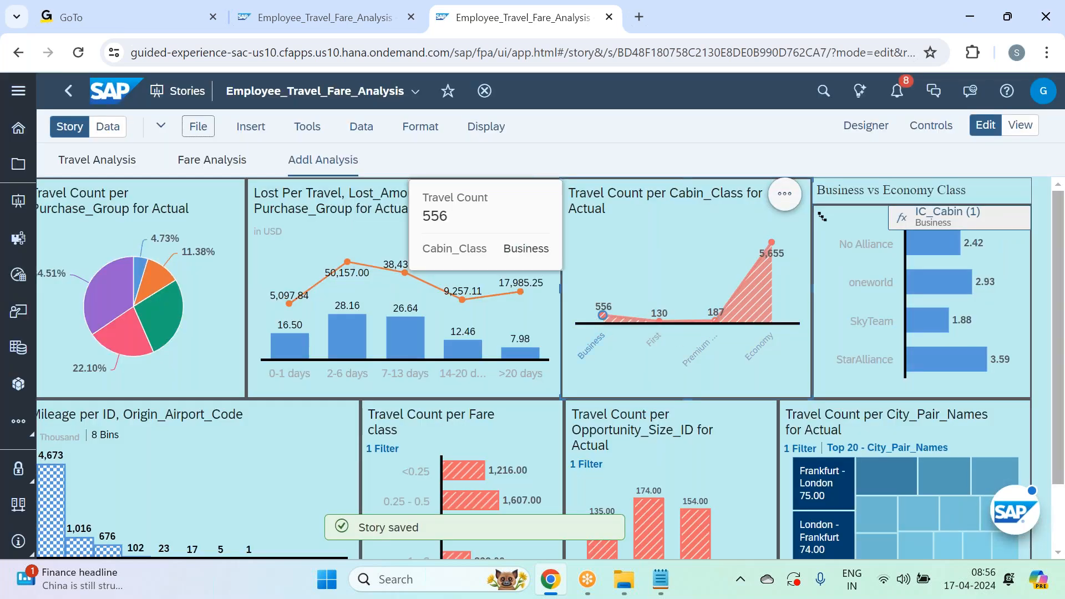
Test the Cabin_Class chart's hyperlink from the Business point, inspect the details story's filters and rows, and return to the analysis story with the point deselected
click(603, 317)
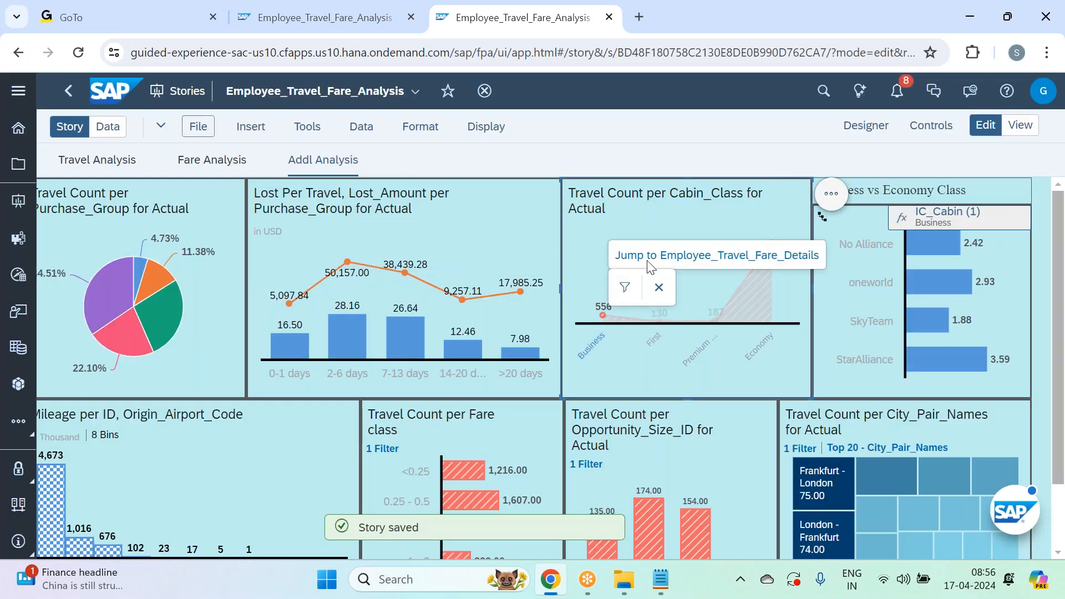
click(646, 256)
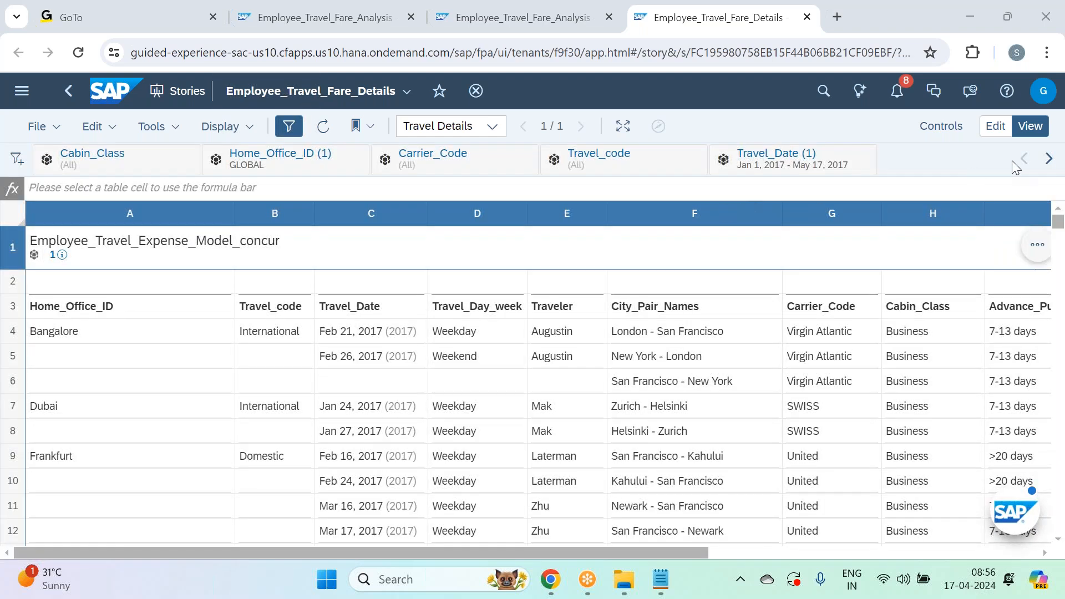
click(1048, 159)
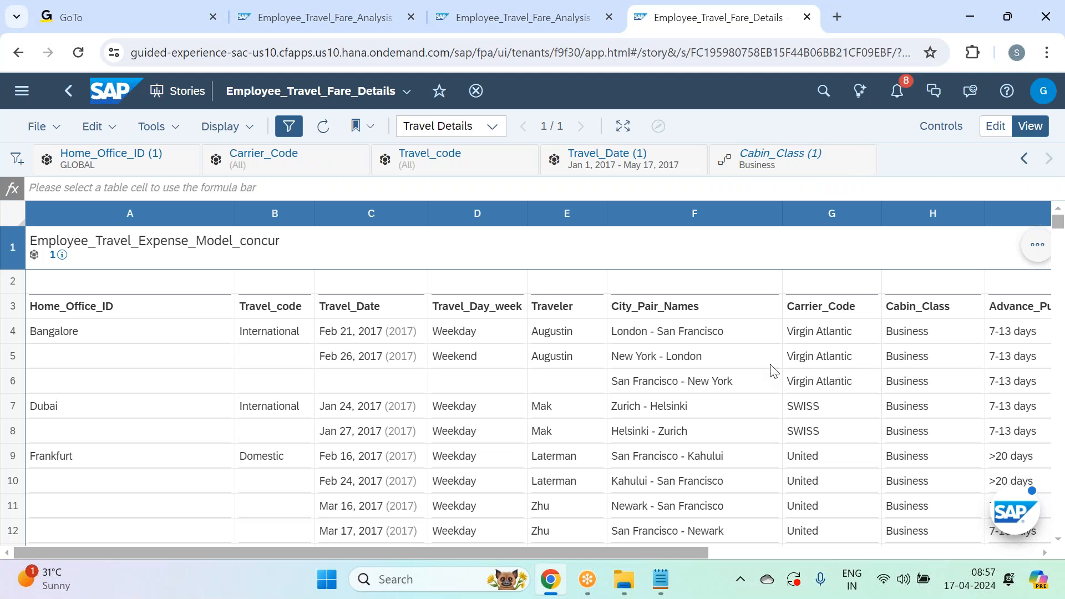
scroll(771, 371, down, 1)
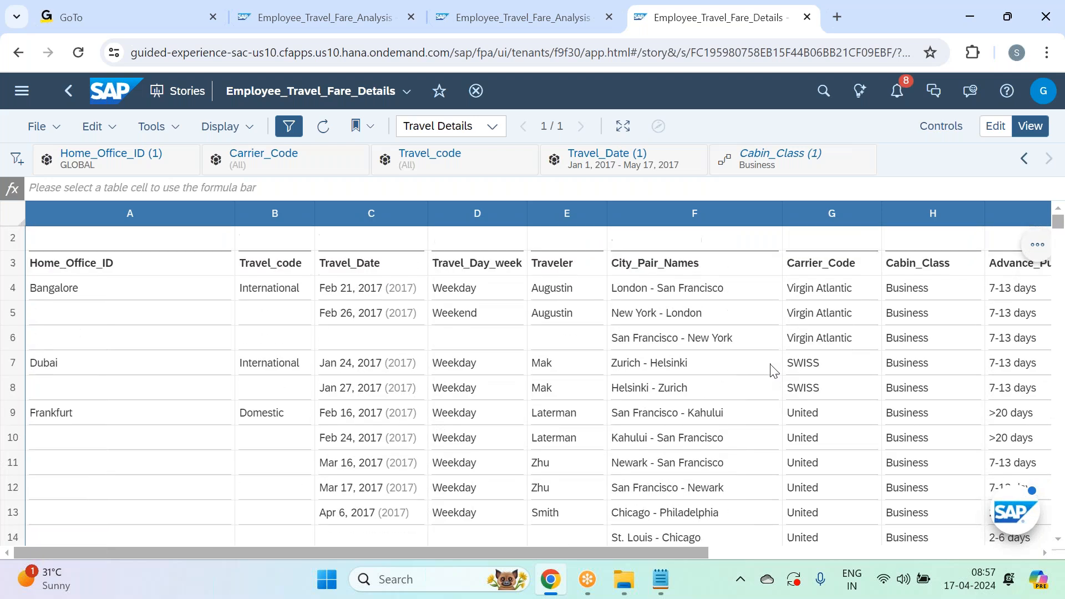
scroll(770, 370, up, 1)
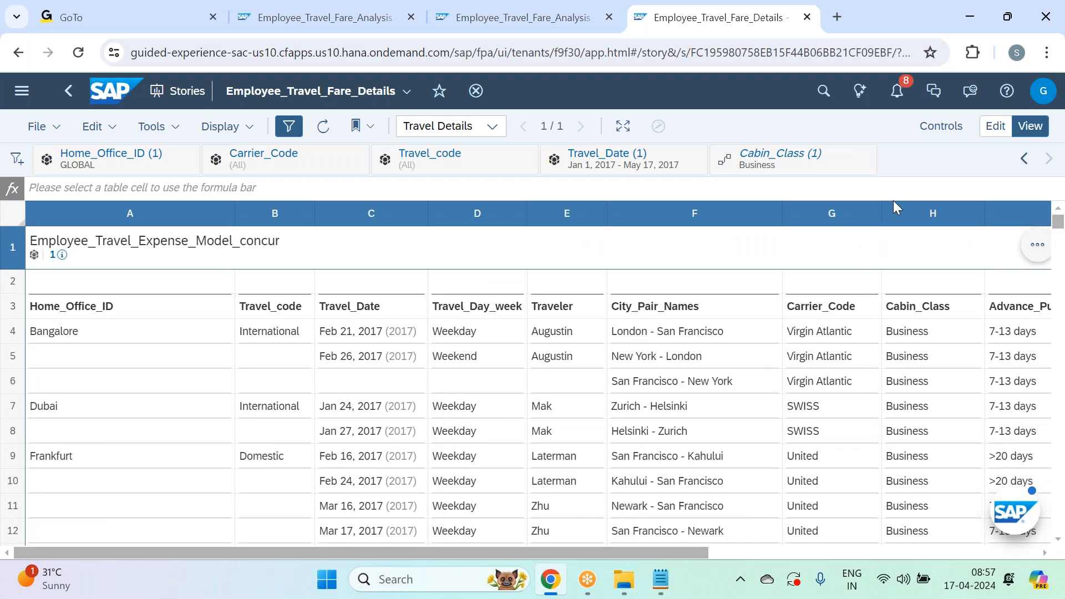
click(556, 23)
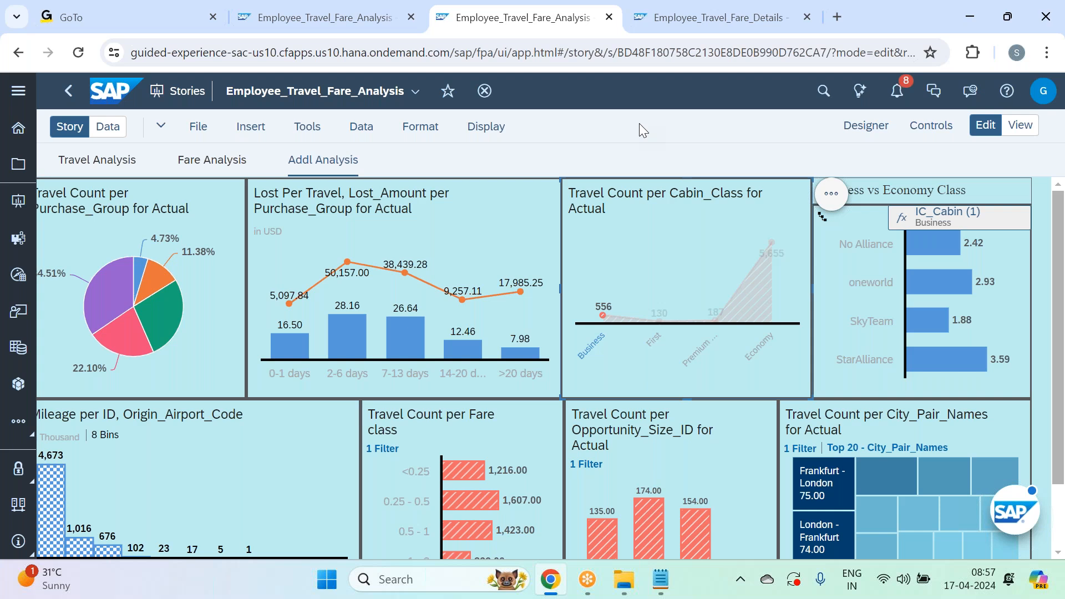
click(674, 255)
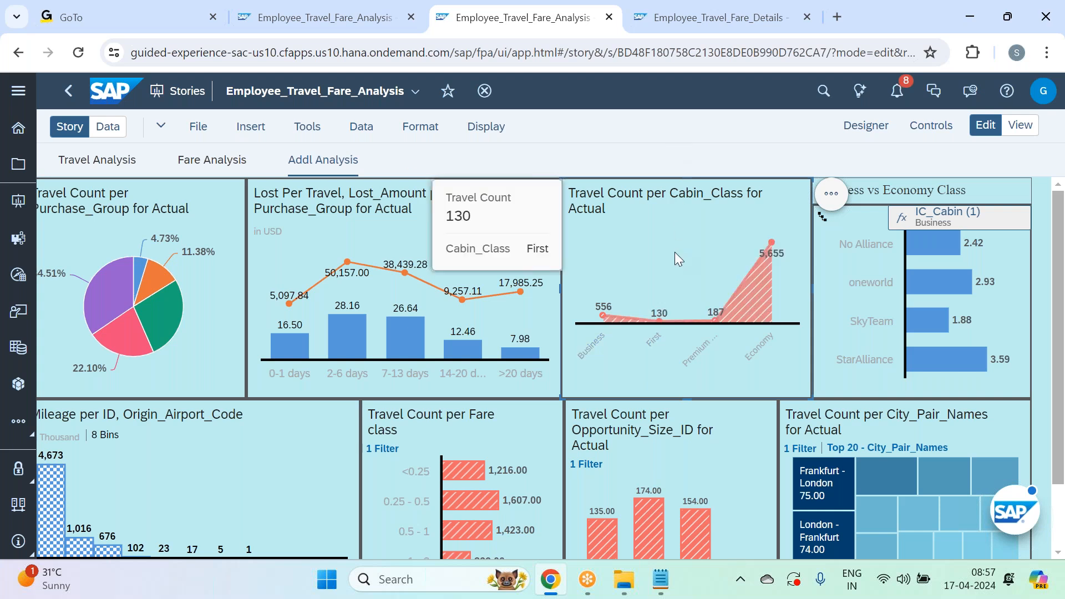